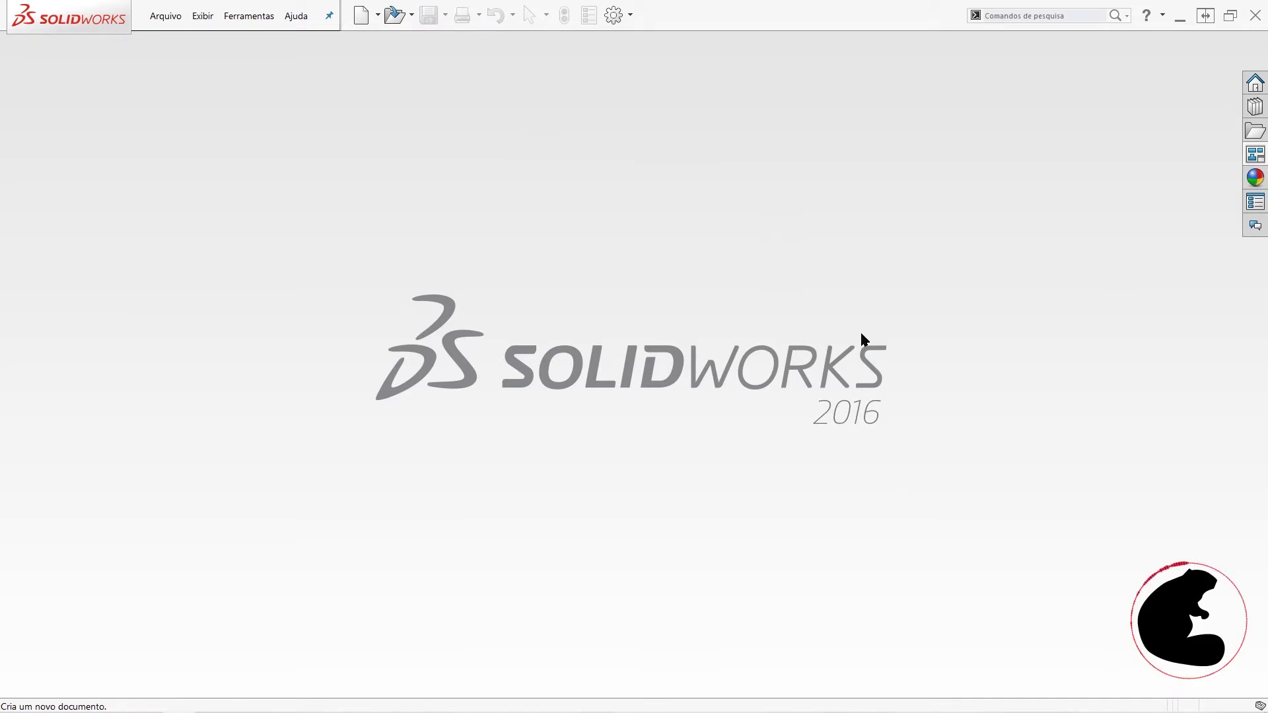
Step: Create a new blank part document, Peça1, and maximize its window
left_click(365, 20)
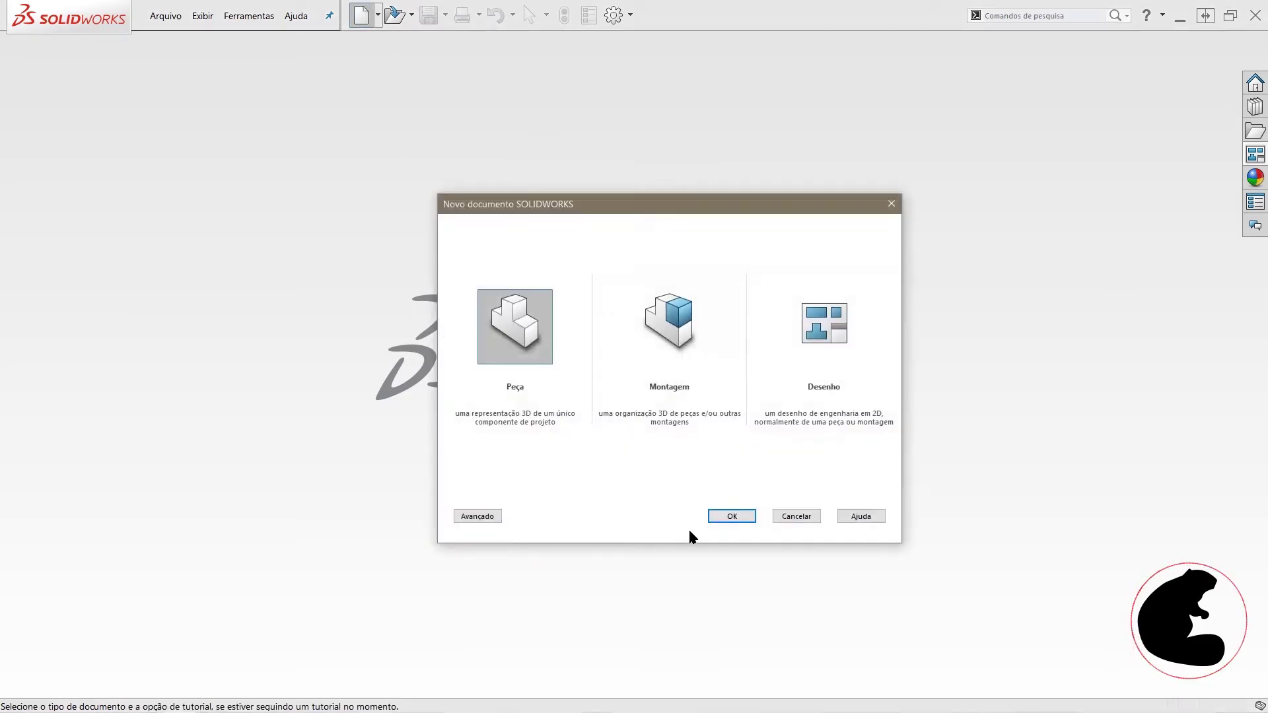
left_click(730, 517)
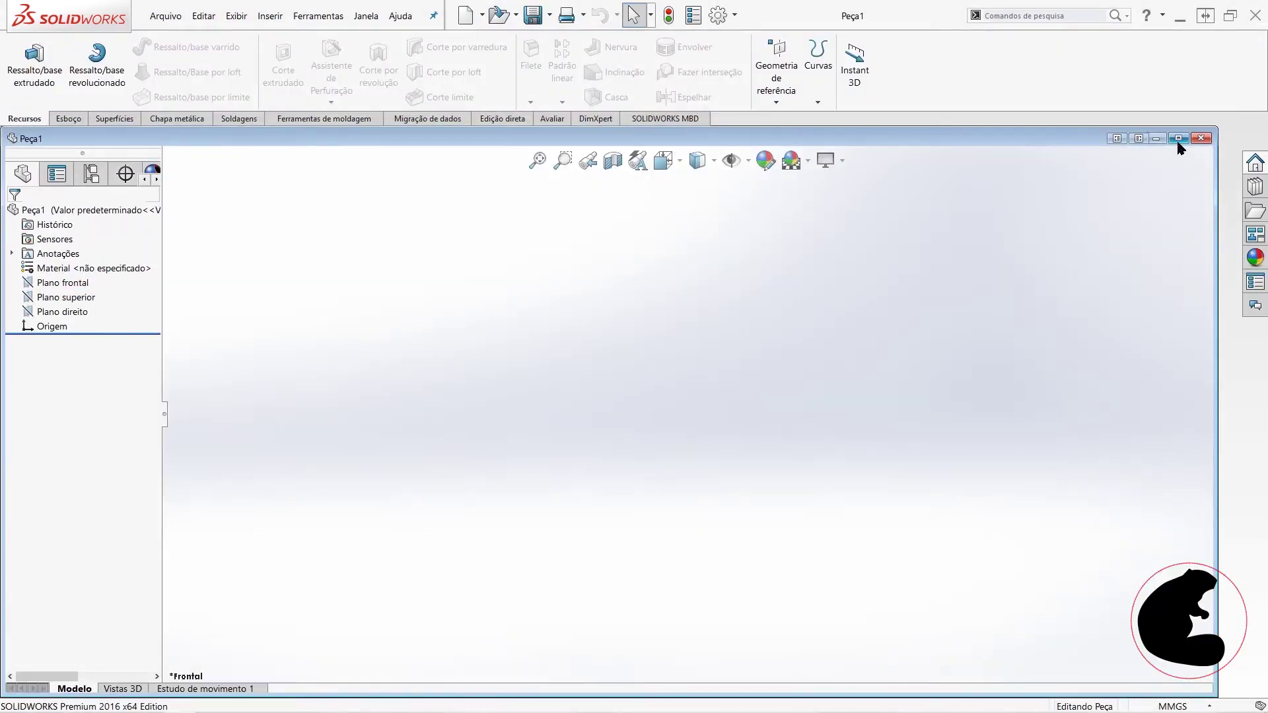
left_click(1178, 139)
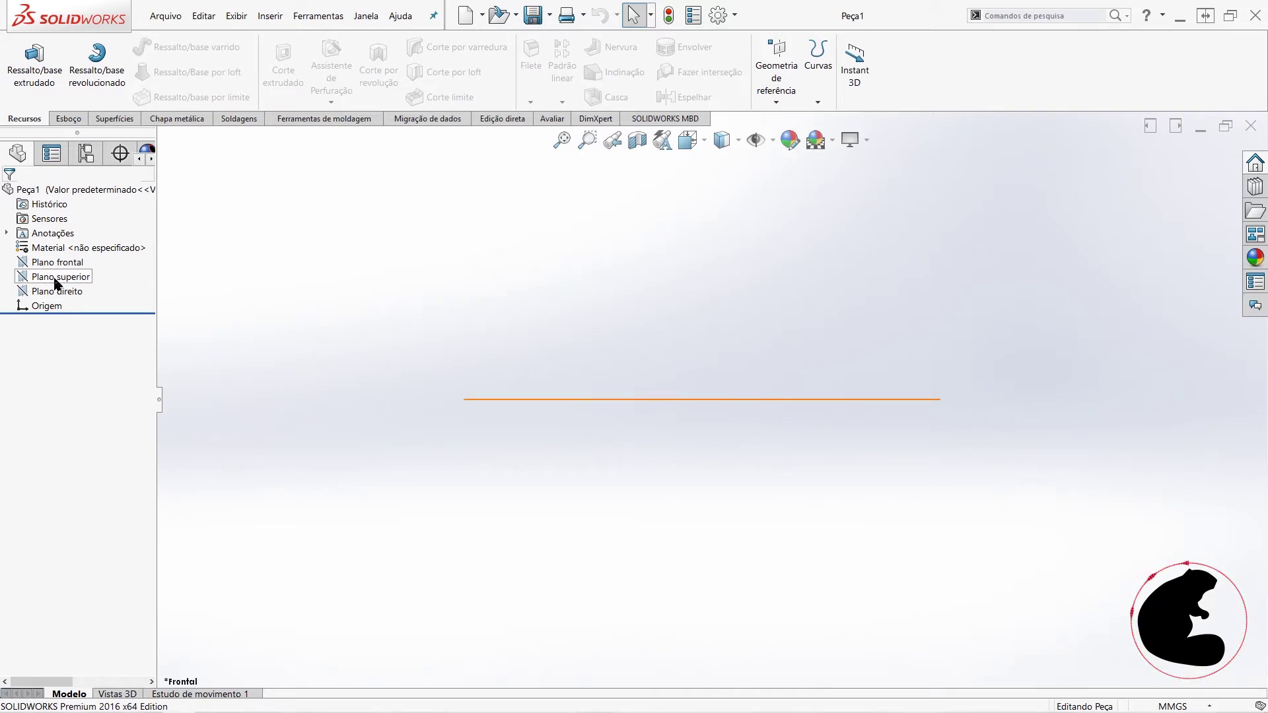
Step: Start a new reference plane offset from Plano direito, orbiting to see the planes
left_click(57, 291)
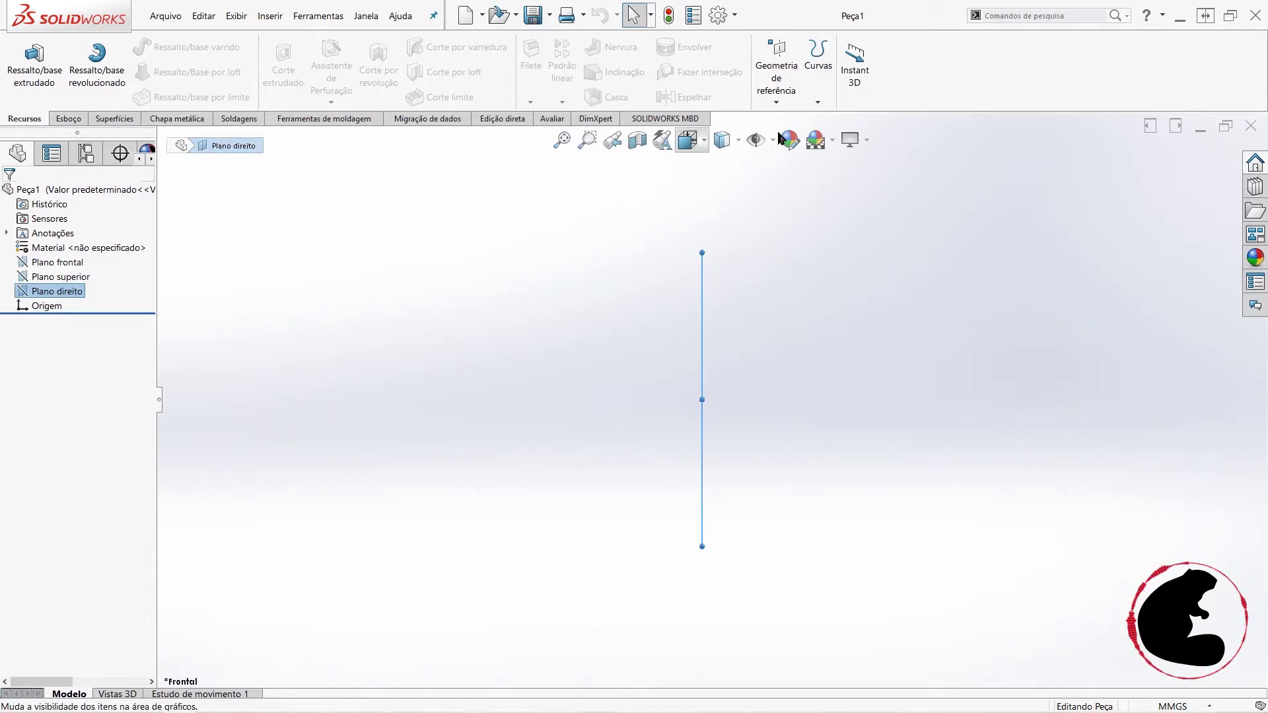
left_click(773, 103)
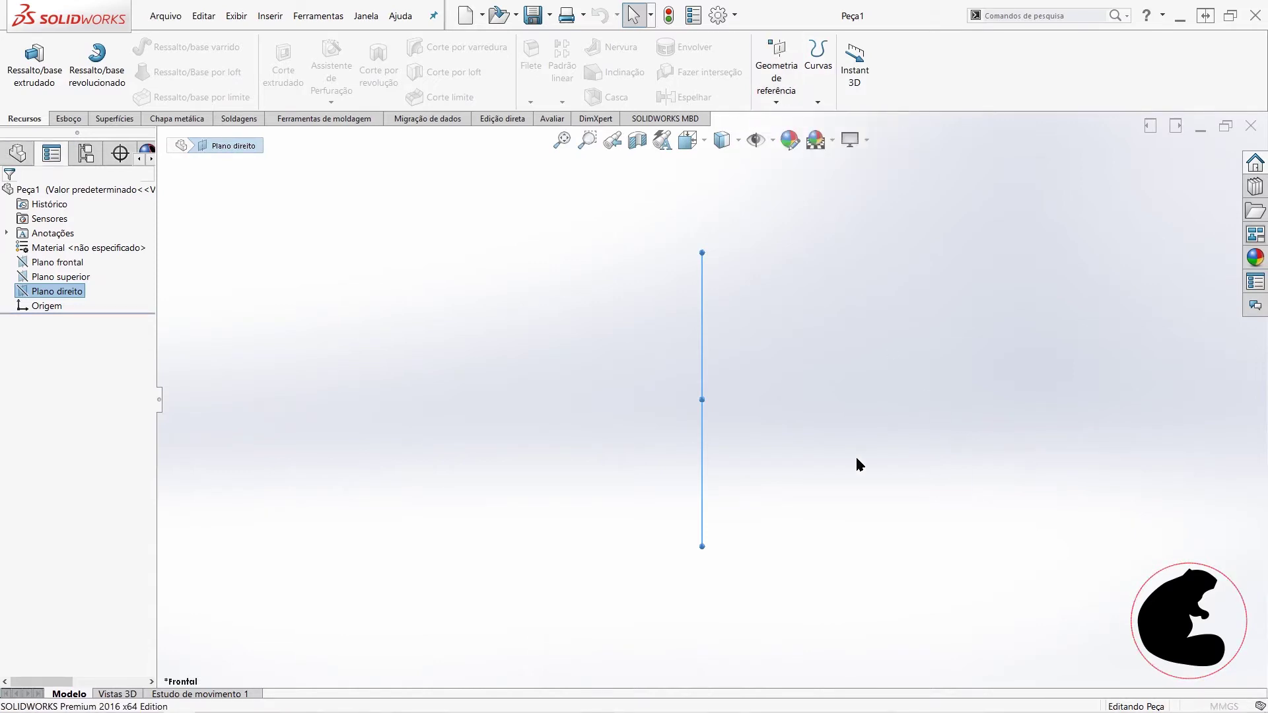
mouse_move(807, 438)
middle_mouse_down()
mouse_move(795, 434)
mouse_move(801, 468)
middle_mouse_up()
Step: Create Plano1 offset 550 mm from Plano direito, keeping the default name
double_click(63, 362)
type("550")
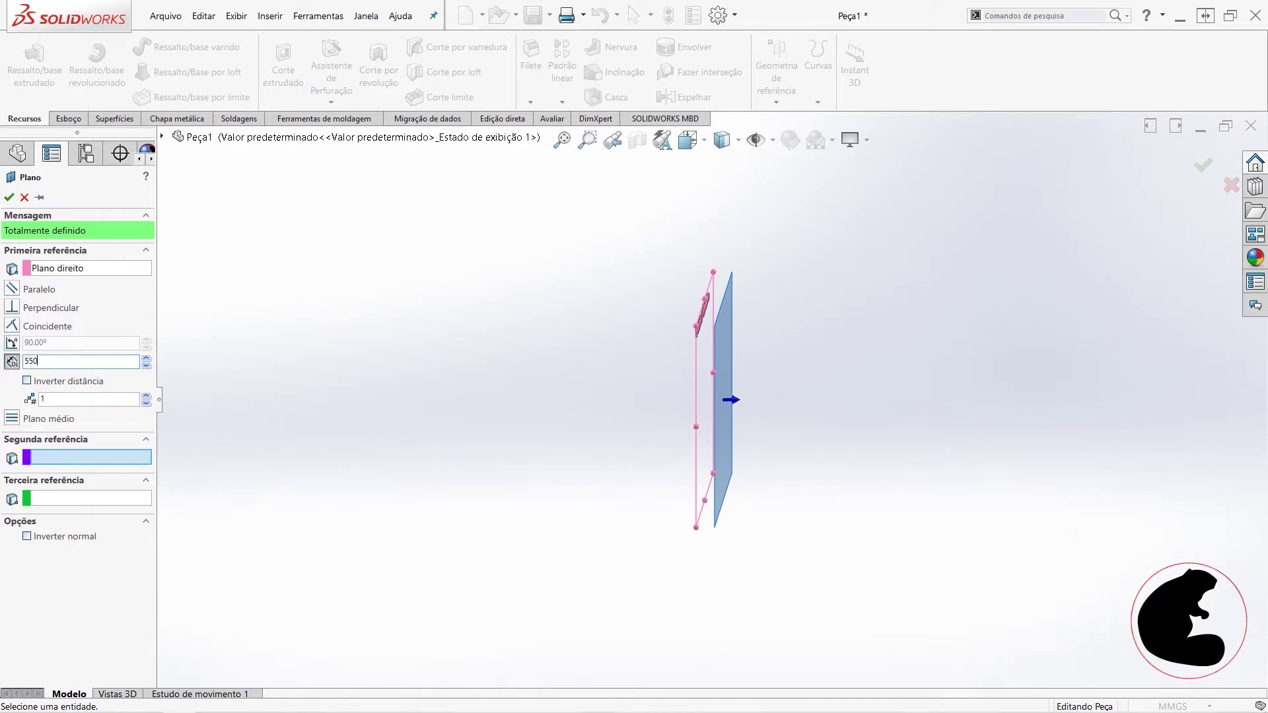
key("Return")
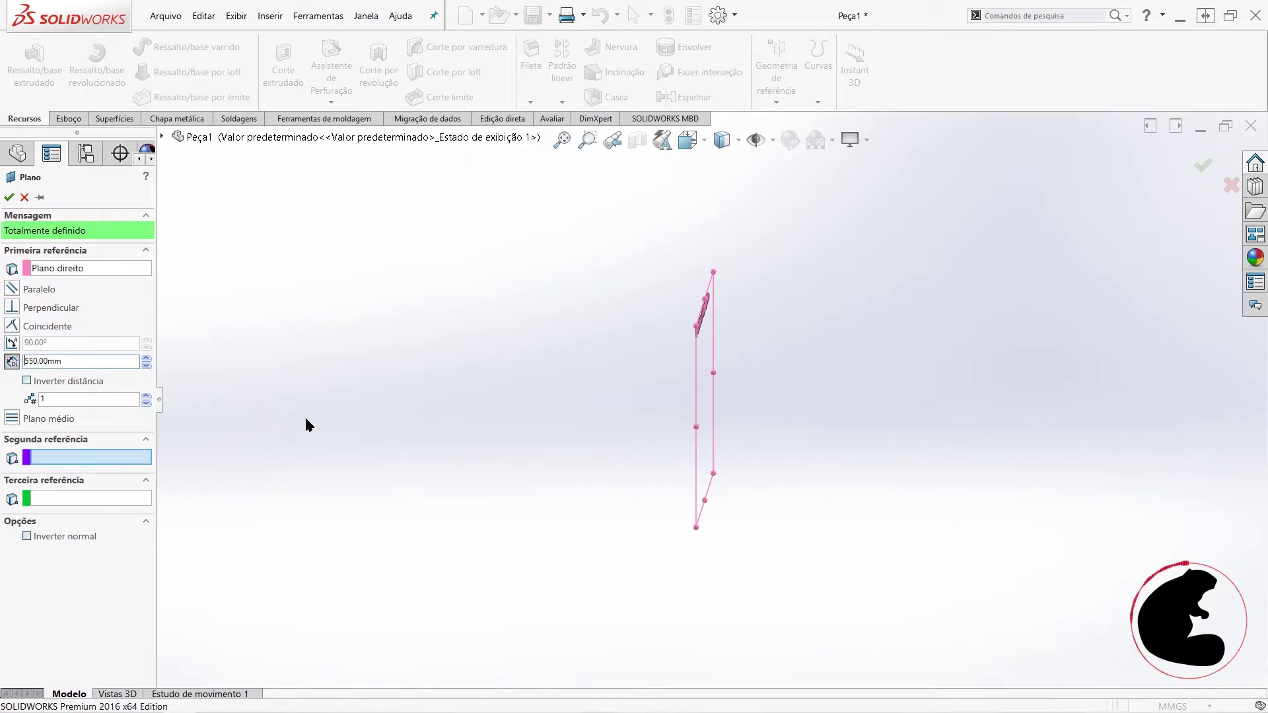
left_click(9, 197)
key("Return")
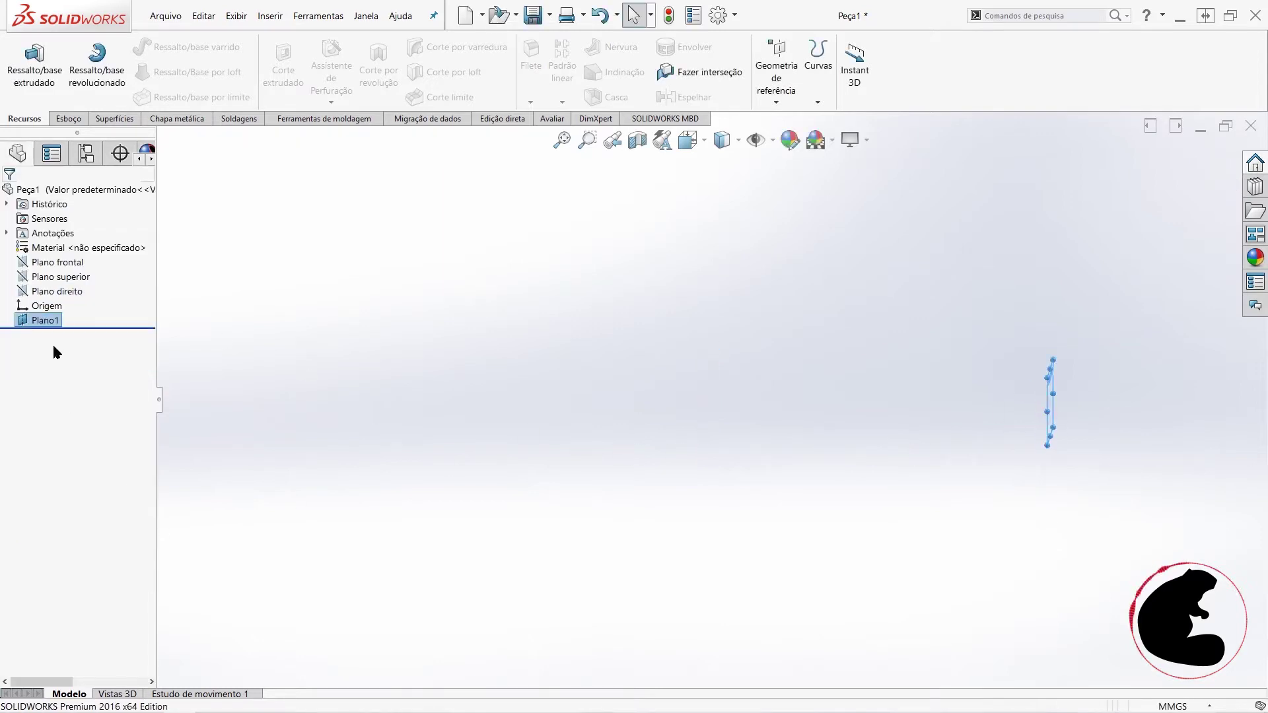
left_click(69, 119)
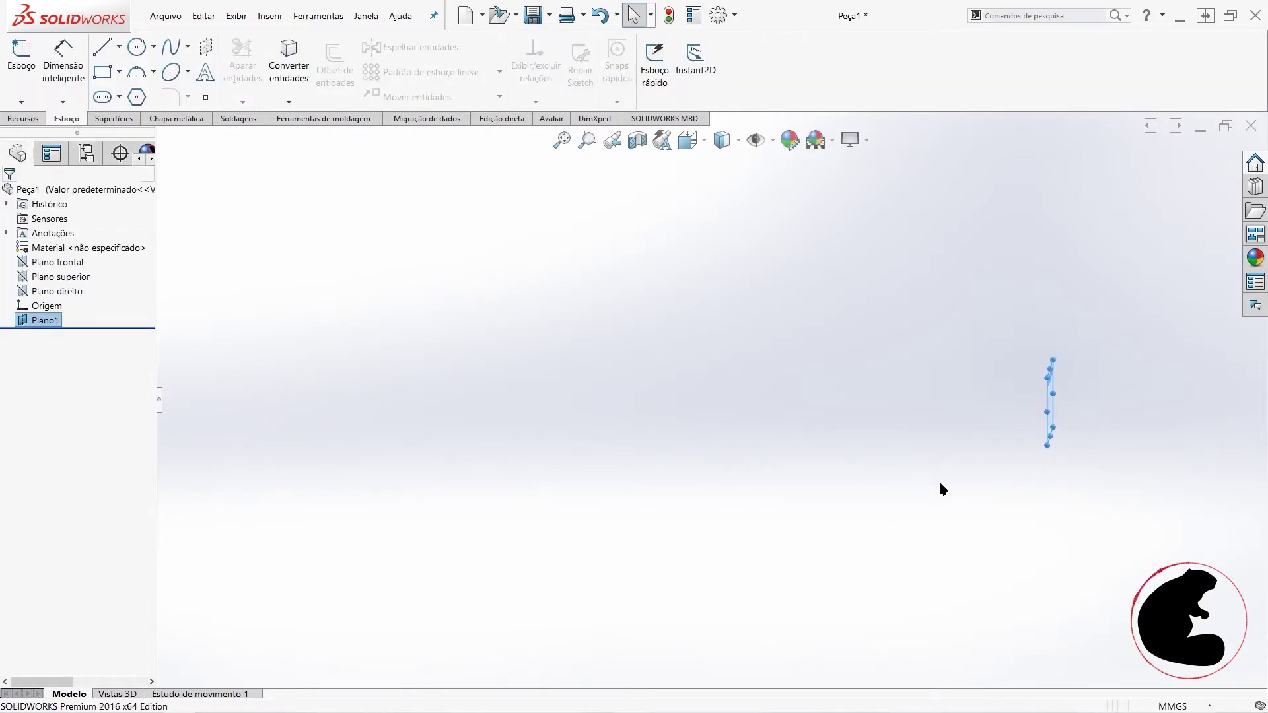
Step: Start a sketch on Plano1, viewed normal to the plane
left_click(22, 62)
right_click(48, 335)
left_click(81, 335)
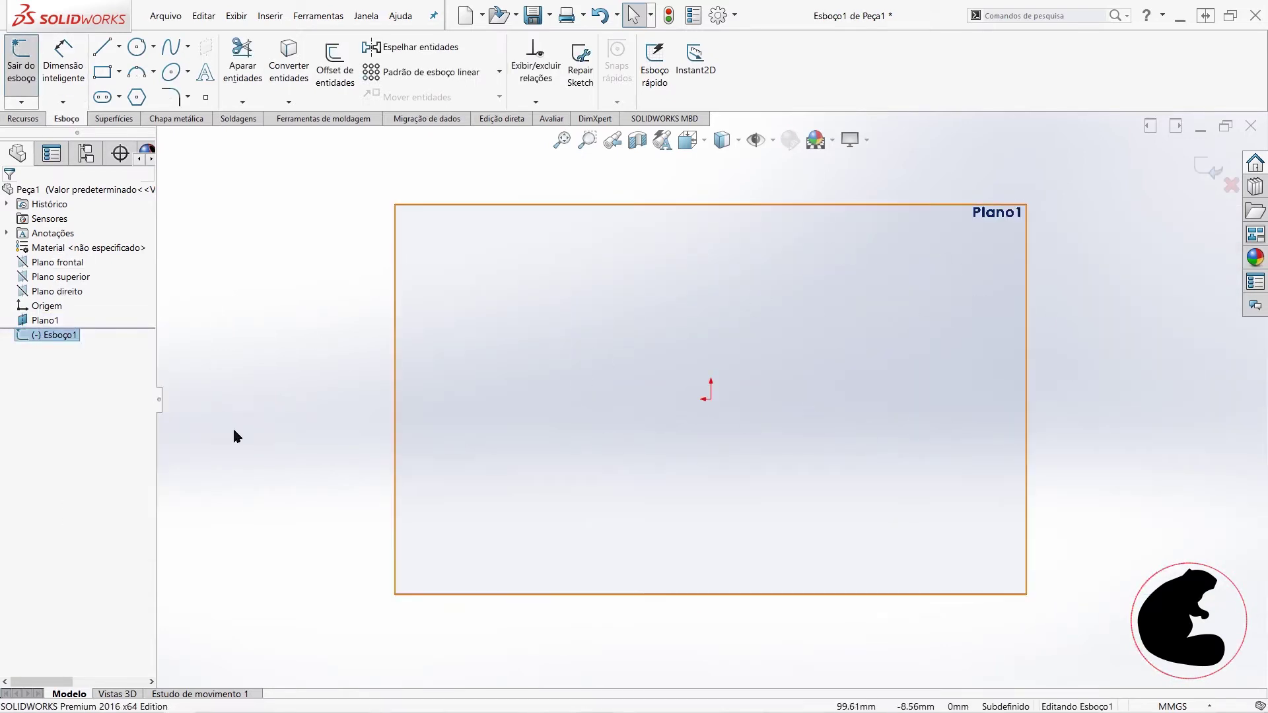
right_click(79, 338)
left_click(319, 359)
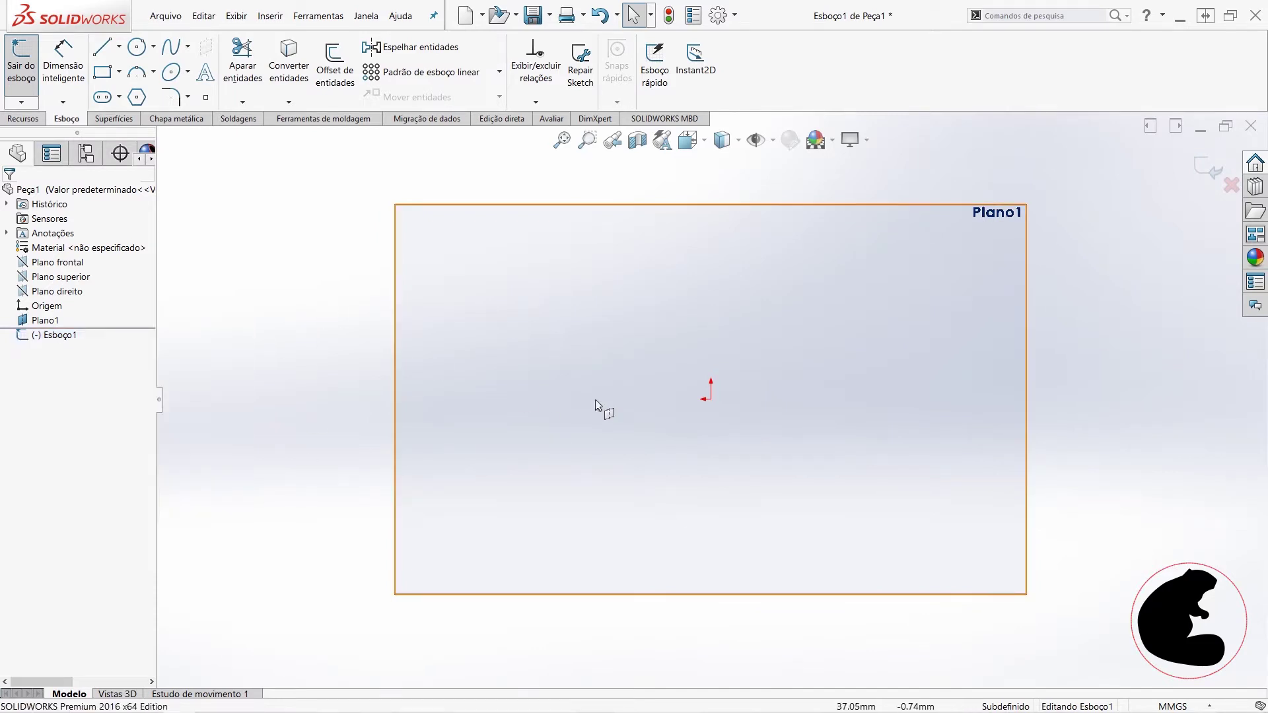
left_click(242, 101)
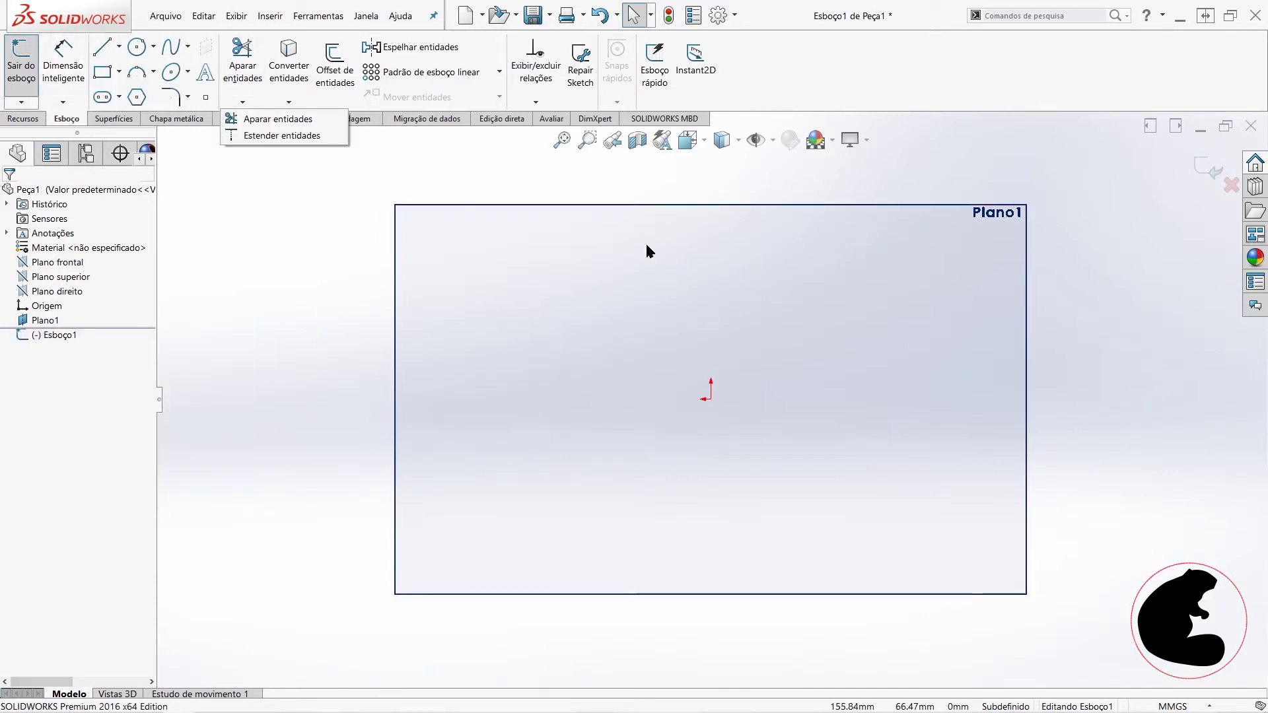
left_click(102, 47)
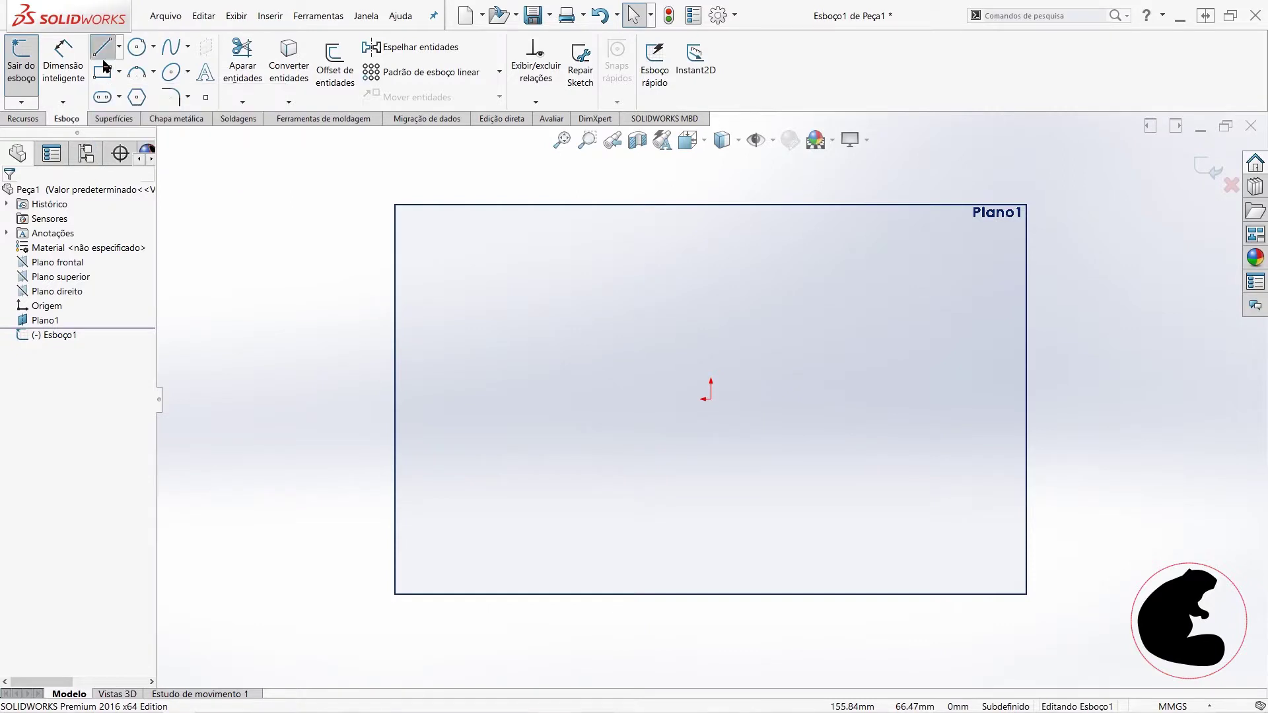
Step: Draw a closed six-line L-shaped bracket outline starting and ending at the origin
left_click(710, 399)
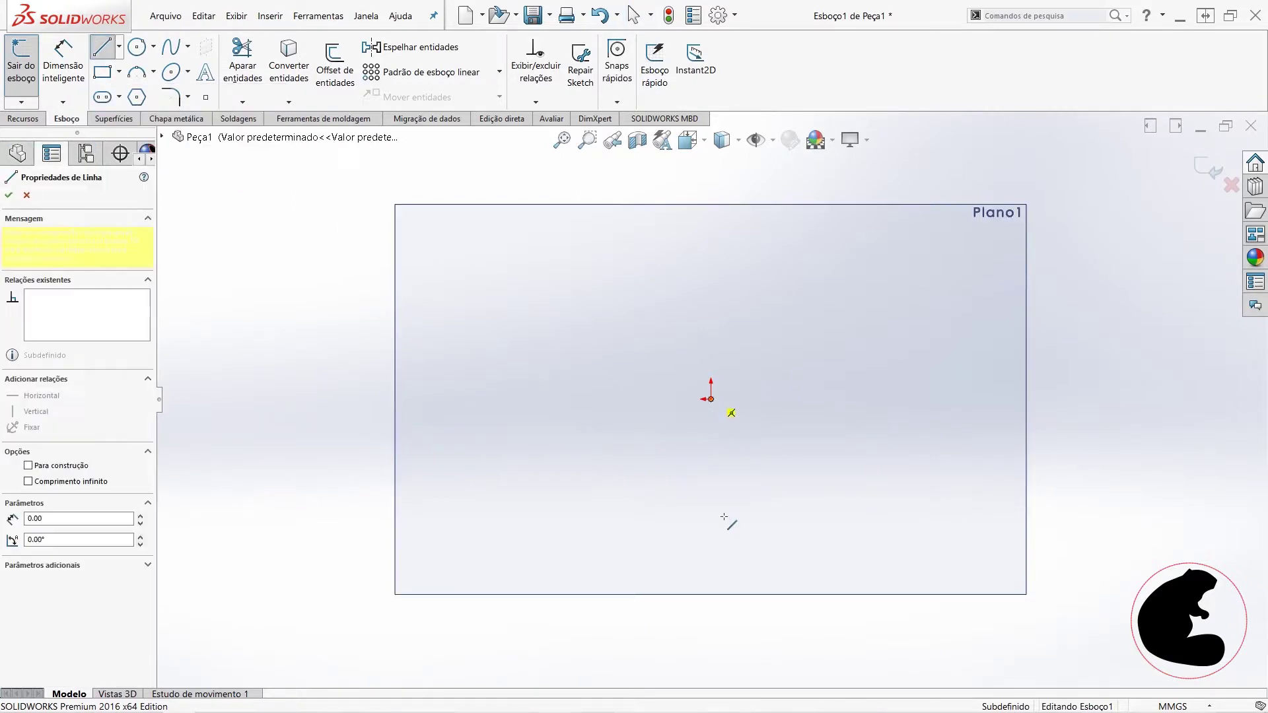
left_click(711, 593)
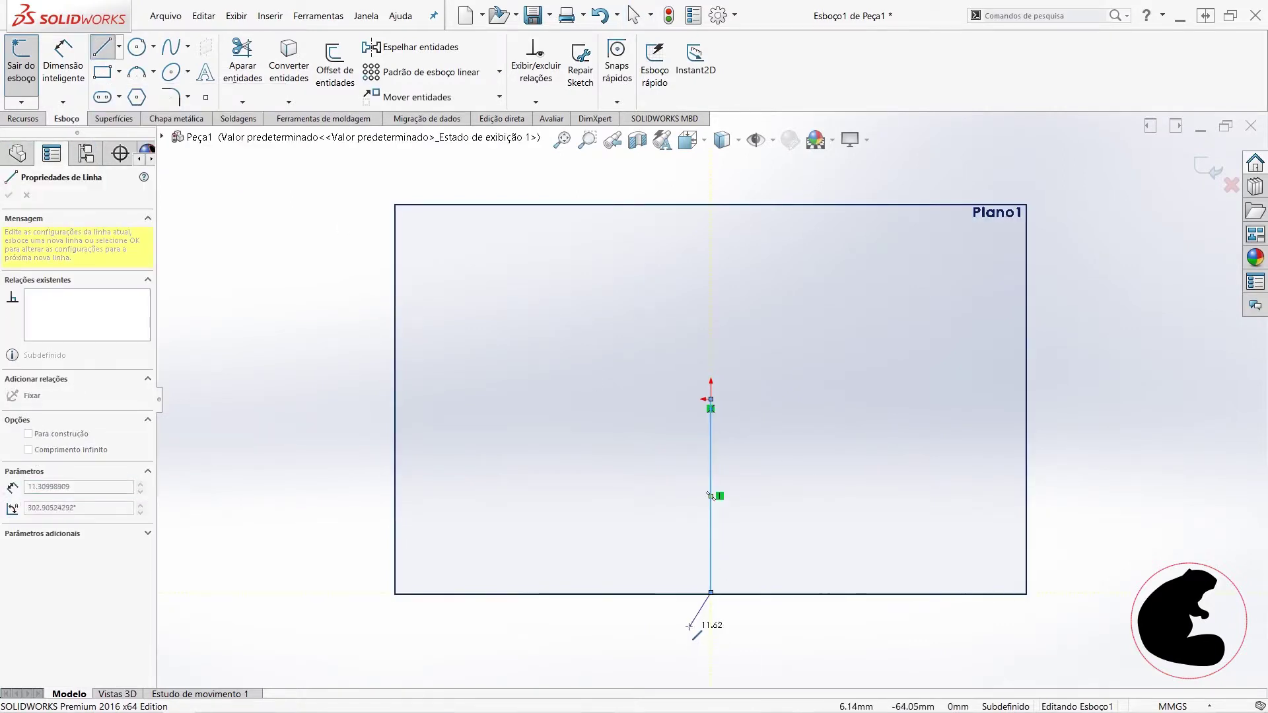
left_click(679, 593)
left_click(680, 430)
left_click(519, 430)
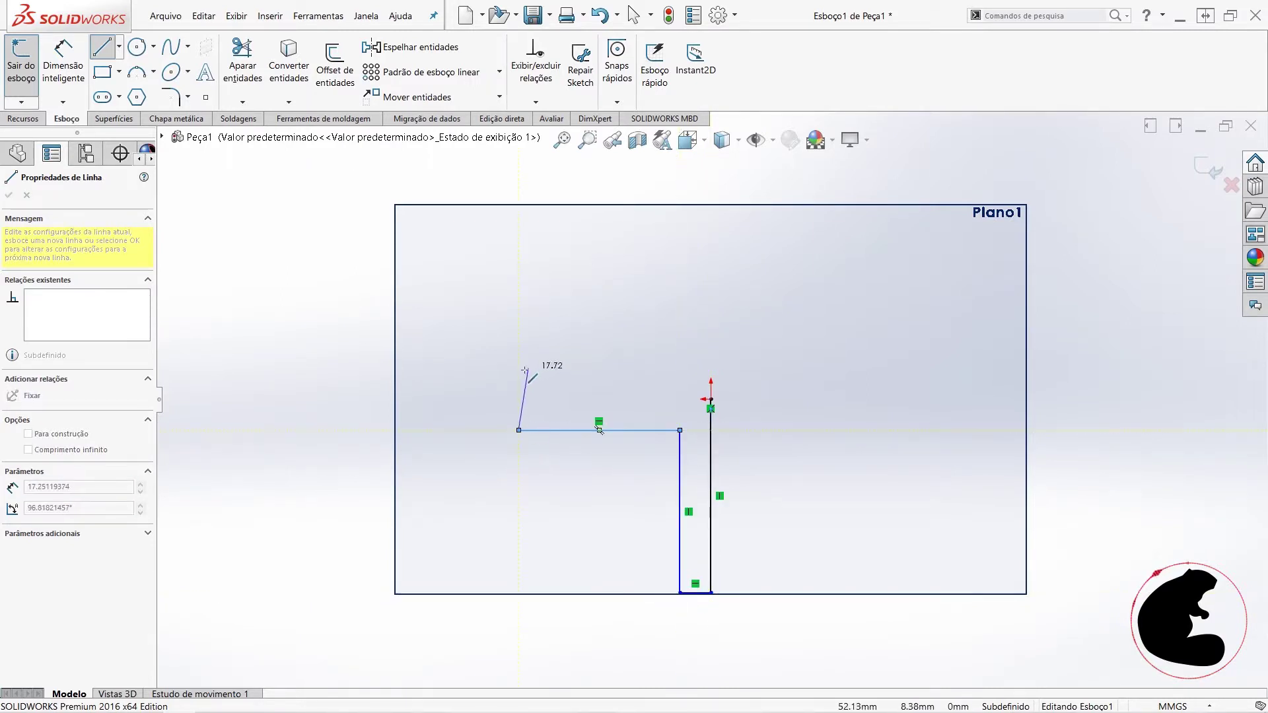
left_click(519, 399)
left_click(710, 398)
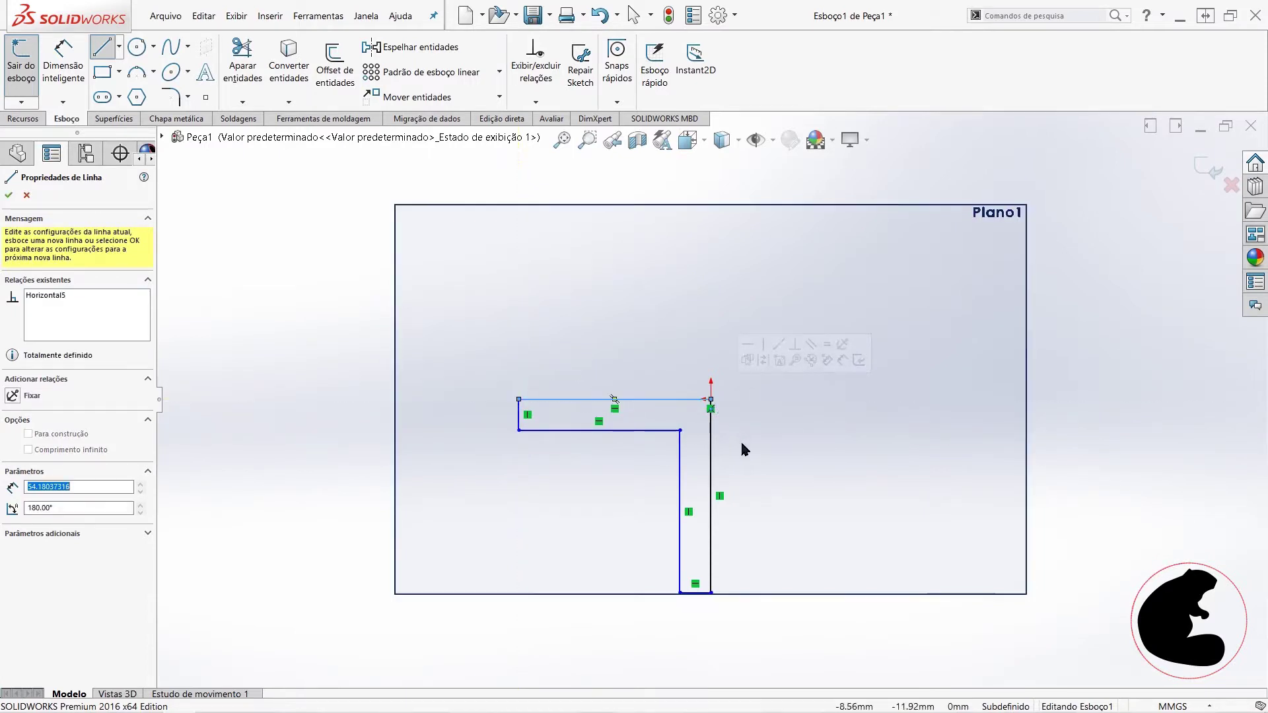
key("Escape")
mouse_move(436, 315)
left_mouse_down()
mouse_move(584, 568)
mouse_move(764, 665)
left_mouse_up()
left_click(621, 595, "ctrl")
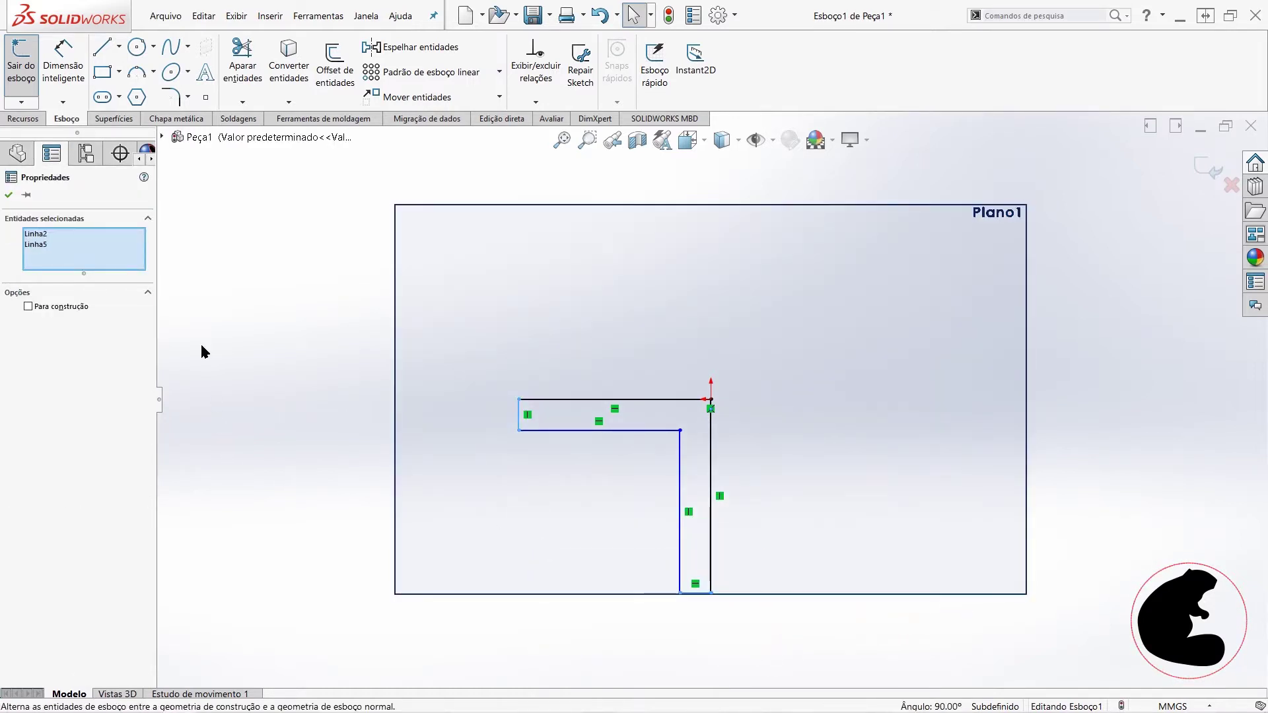
Step: Make the short left end line and short bottom line equal in length
left_click(498, 362)
left_click_drag(465, 341, 538, 476)
left_click(624, 561)
left_click_drag(615, 552, 779, 618)
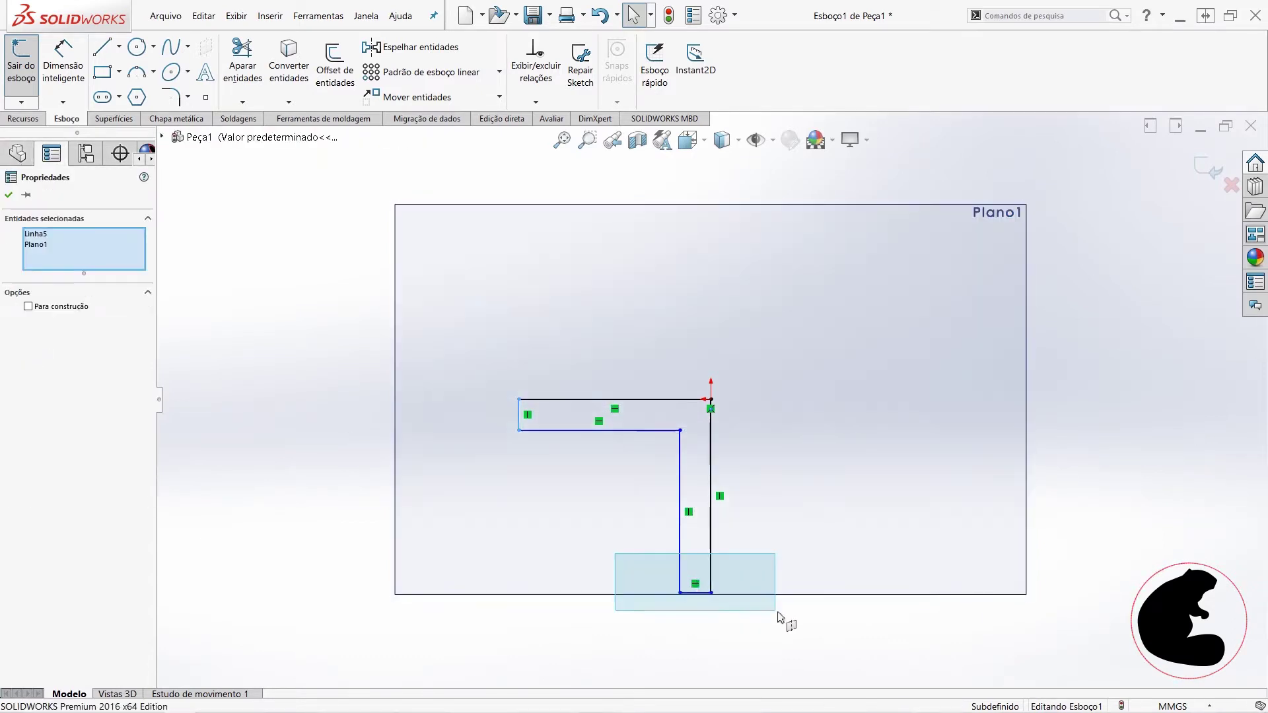
left_click(743, 591)
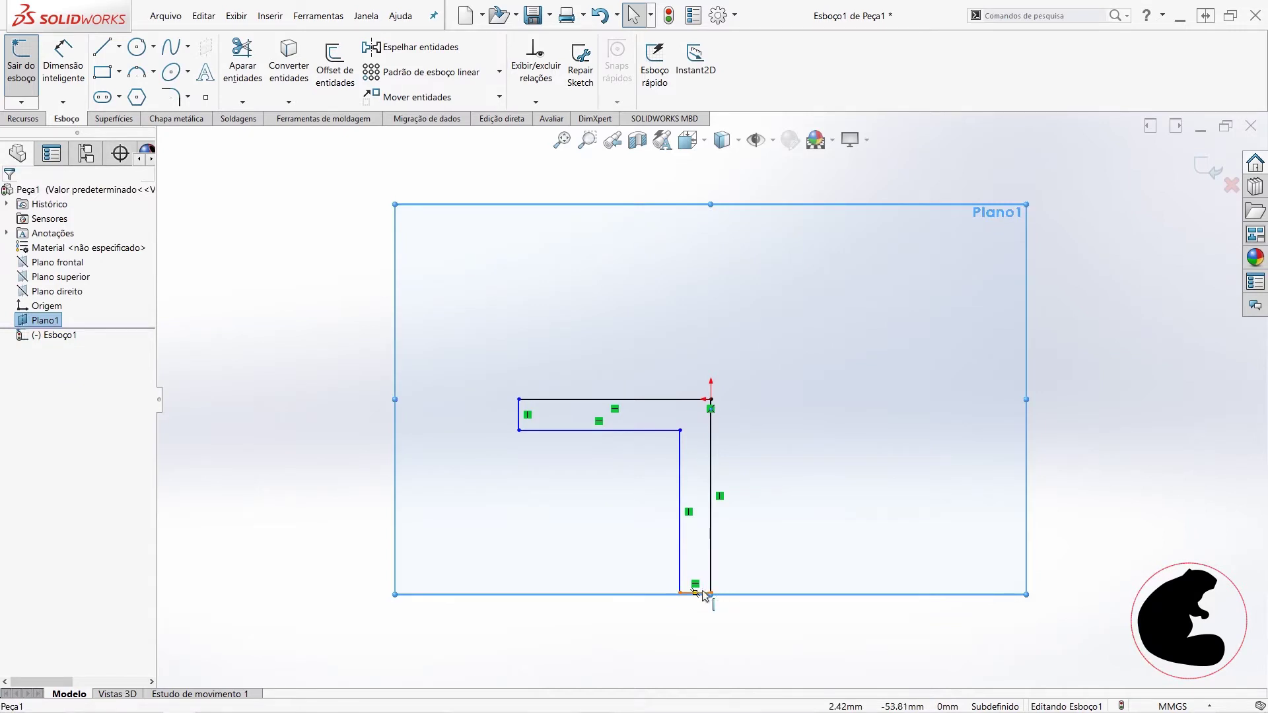
left_click(703, 595)
left_click(518, 414, "ctrl")
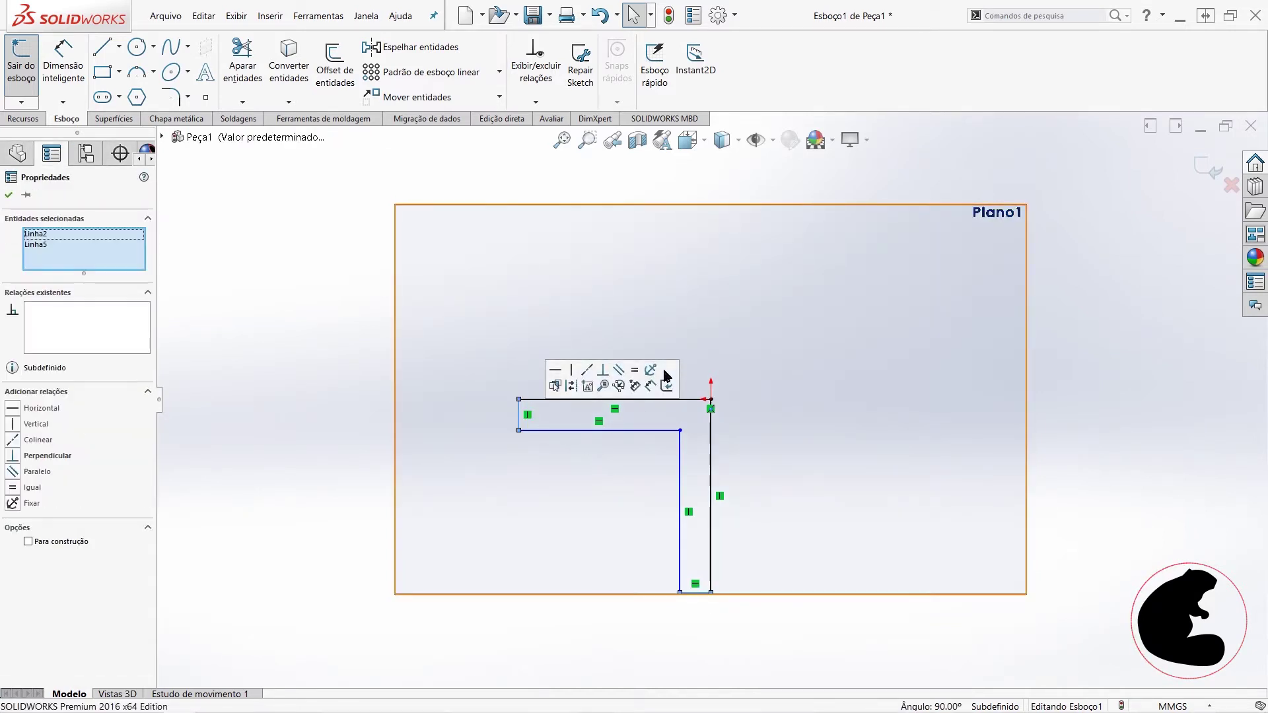
left_click(830, 411)
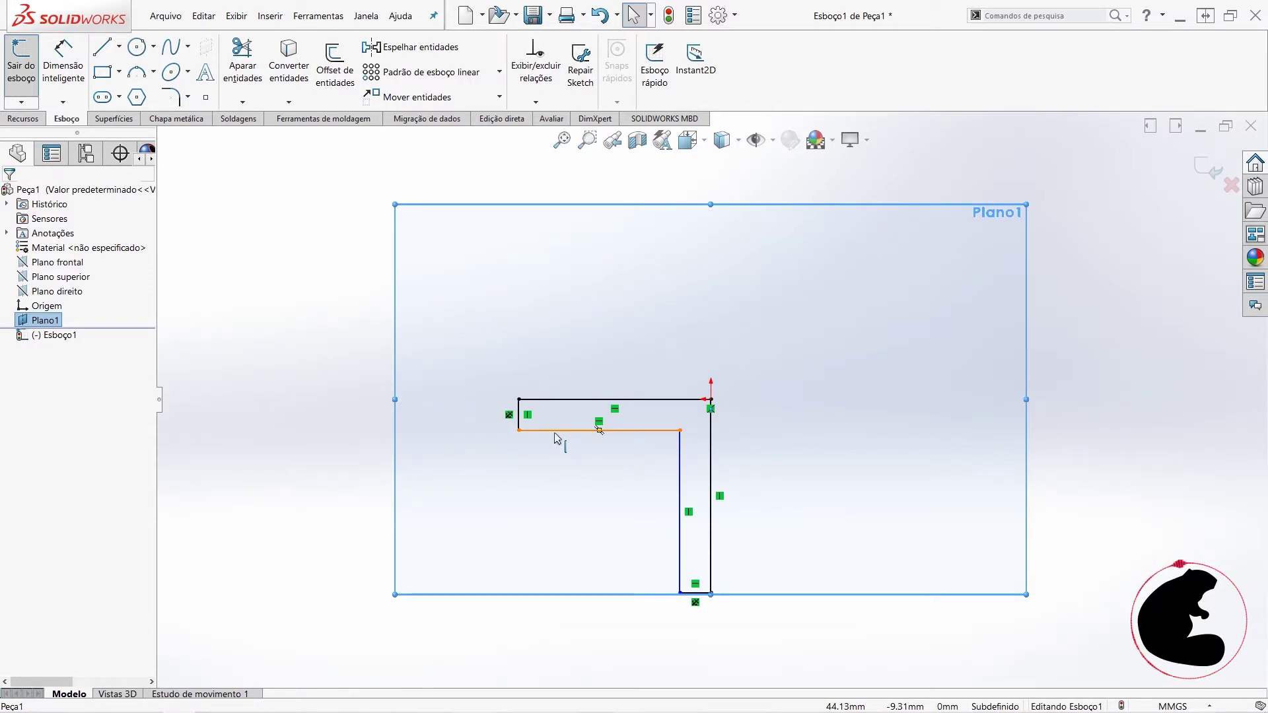
Step: Make the two inner edges of the L profile equal in length
left_click_drag(689, 461, 654, 433)
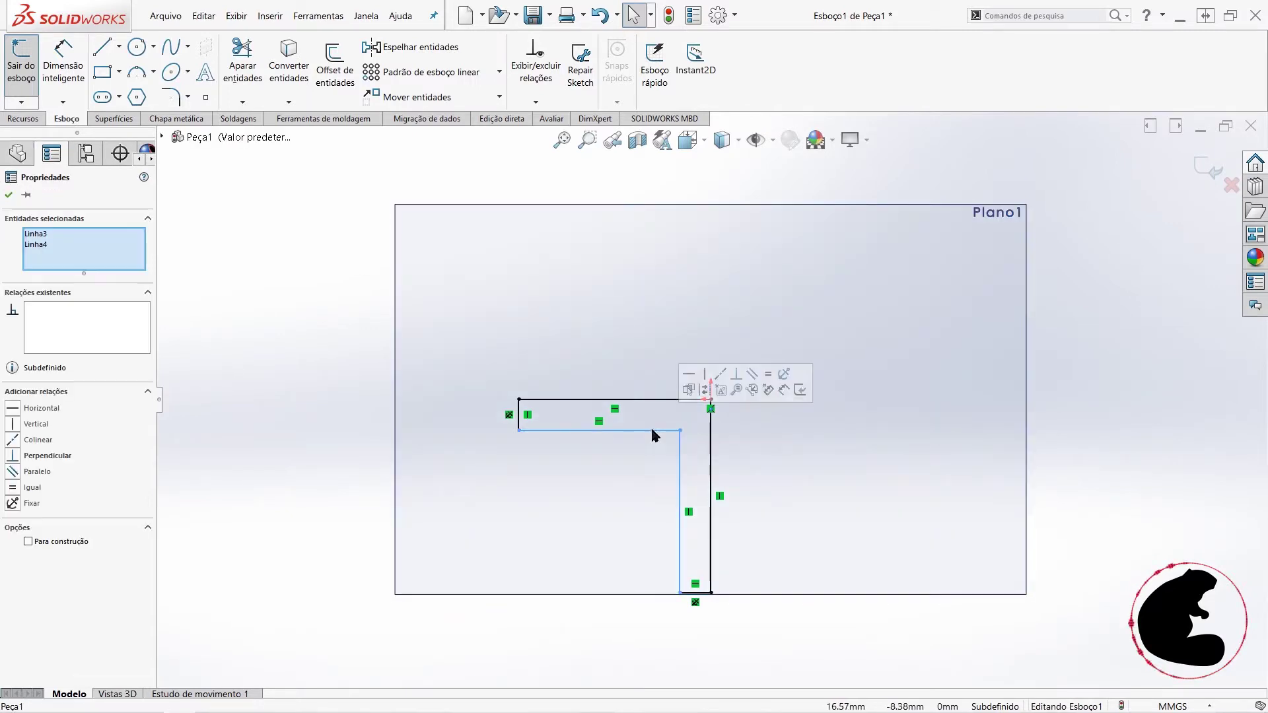
left_click(763, 381)
left_click(919, 391)
left_click(63, 66)
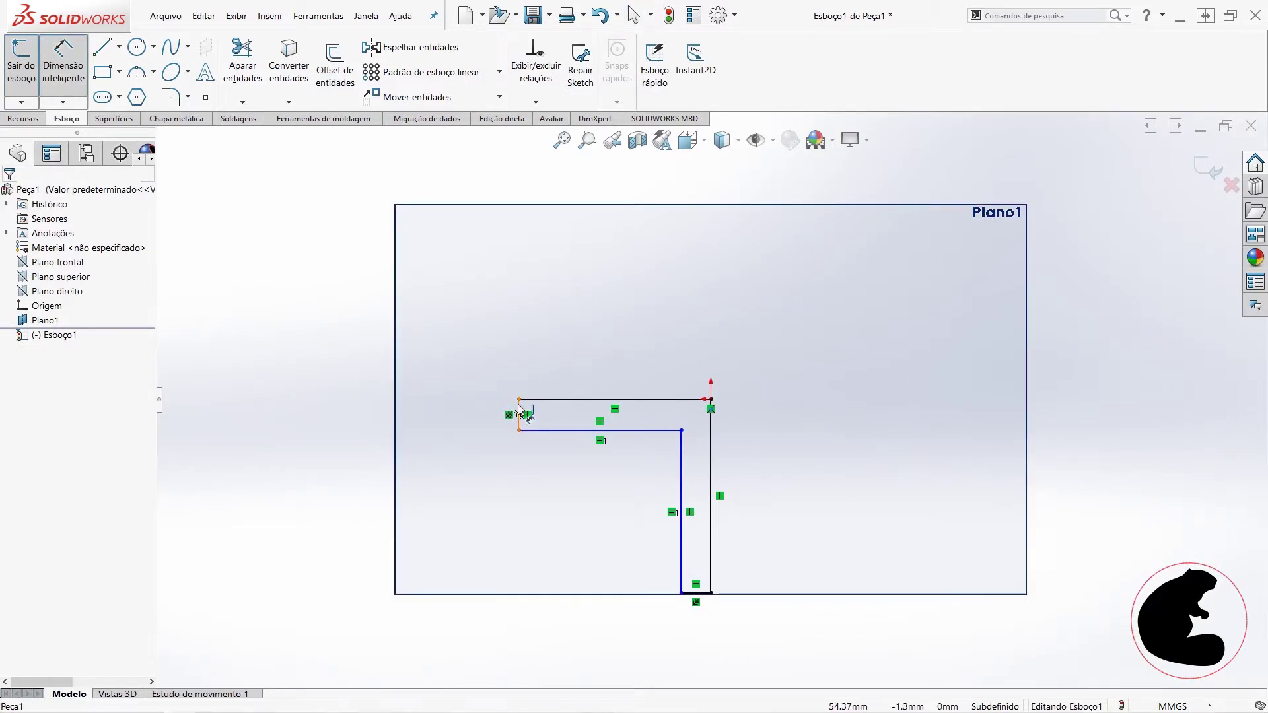
left_click(519, 415)
Step: Dimension the short left end edge at 1.5 mm, fully defining the L sketch
left_click(329, 362)
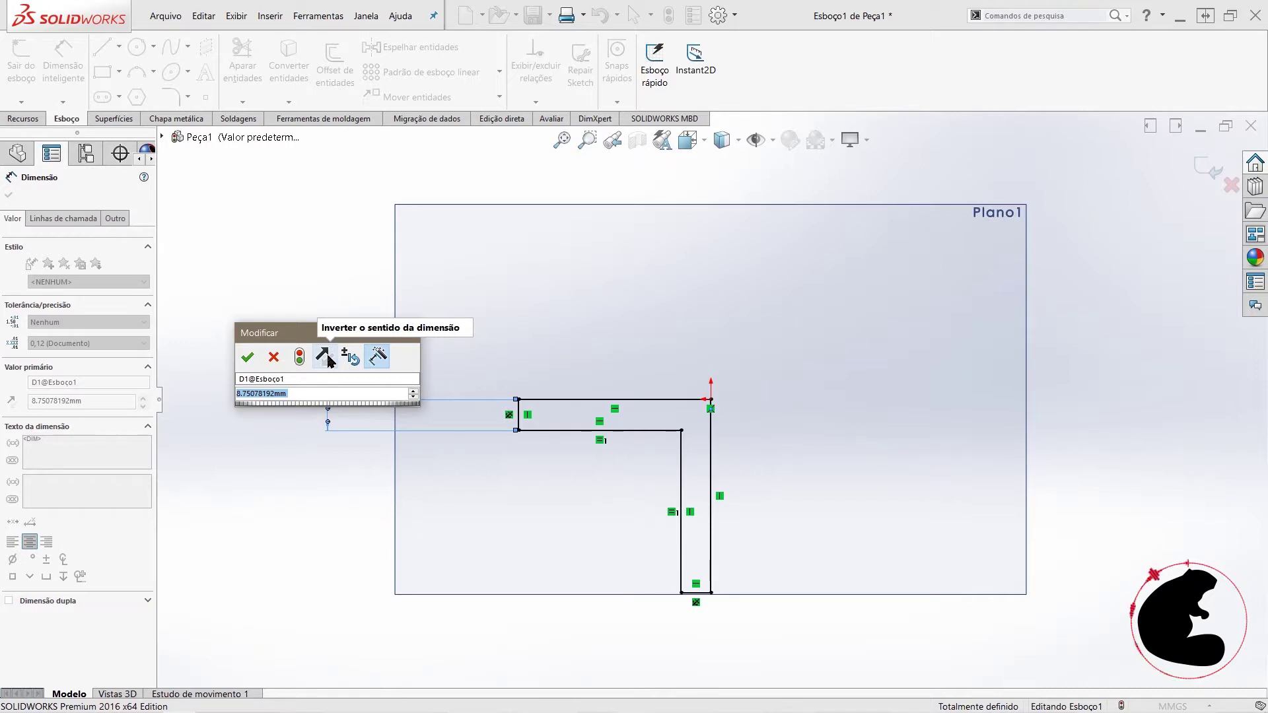
type("1,5")
key("Return")
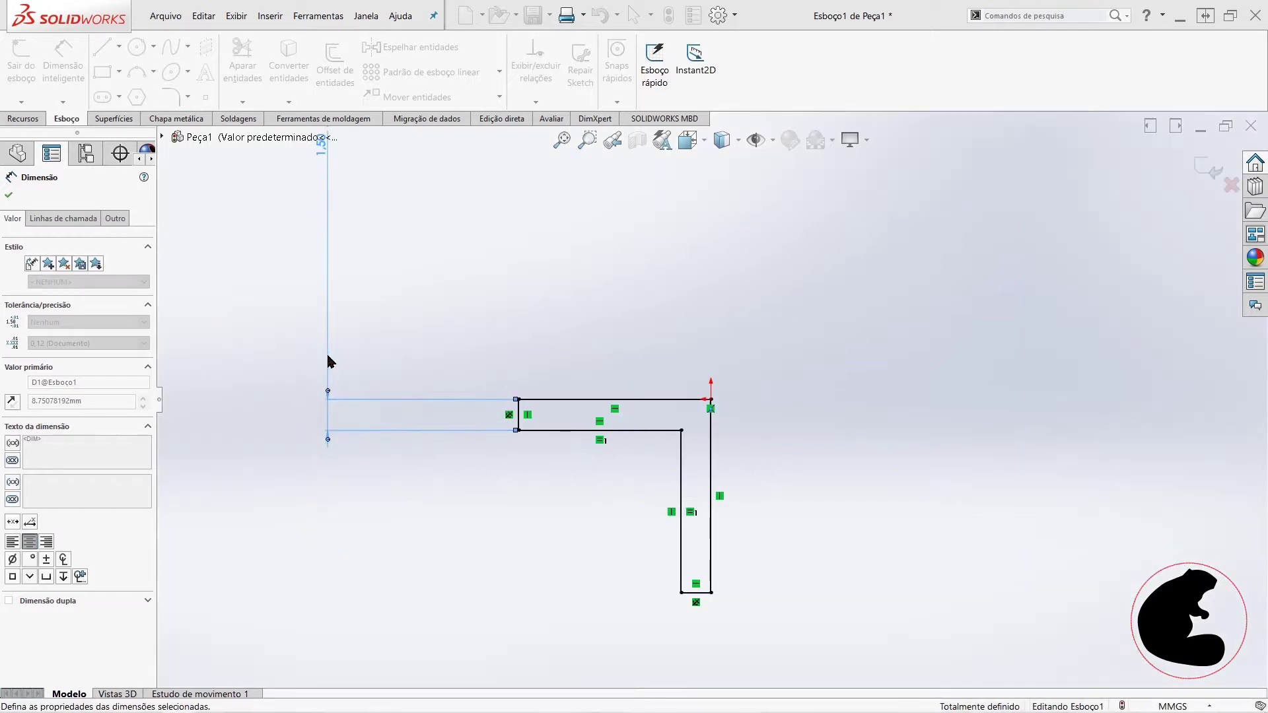
key("f")
scroll(620, 482, "down", 4)
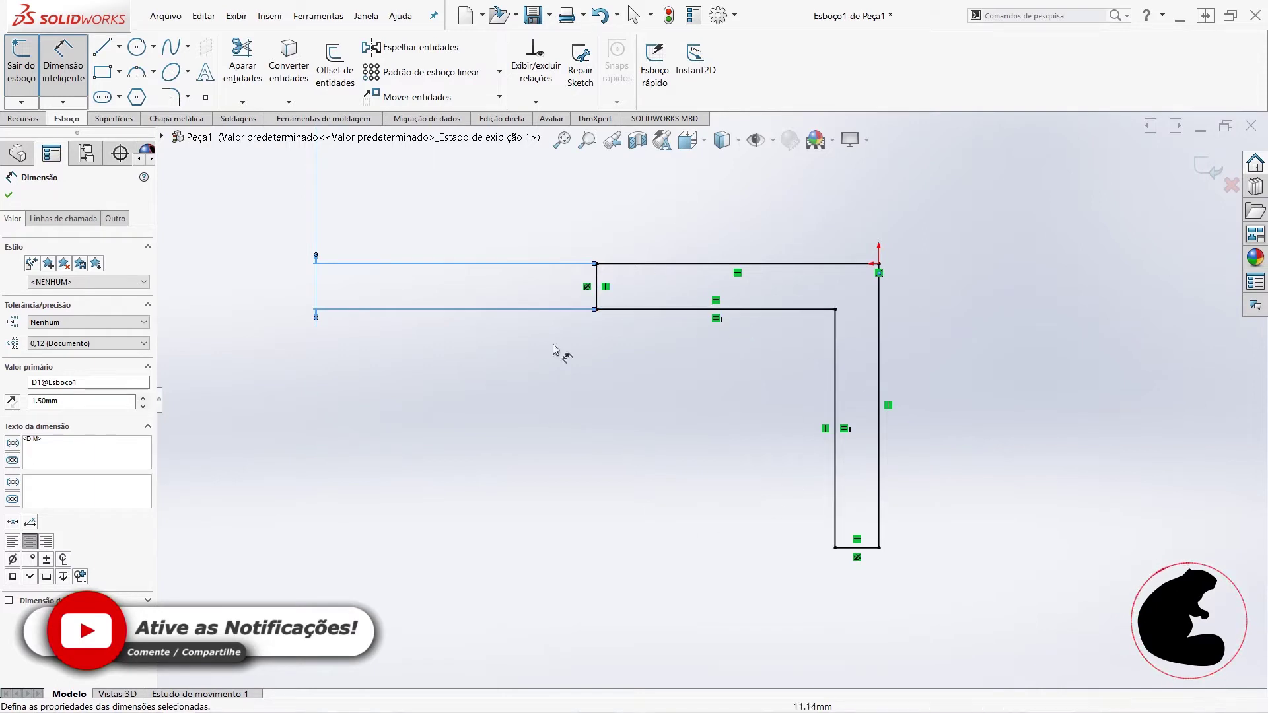
scroll(761, 503, "up", 2)
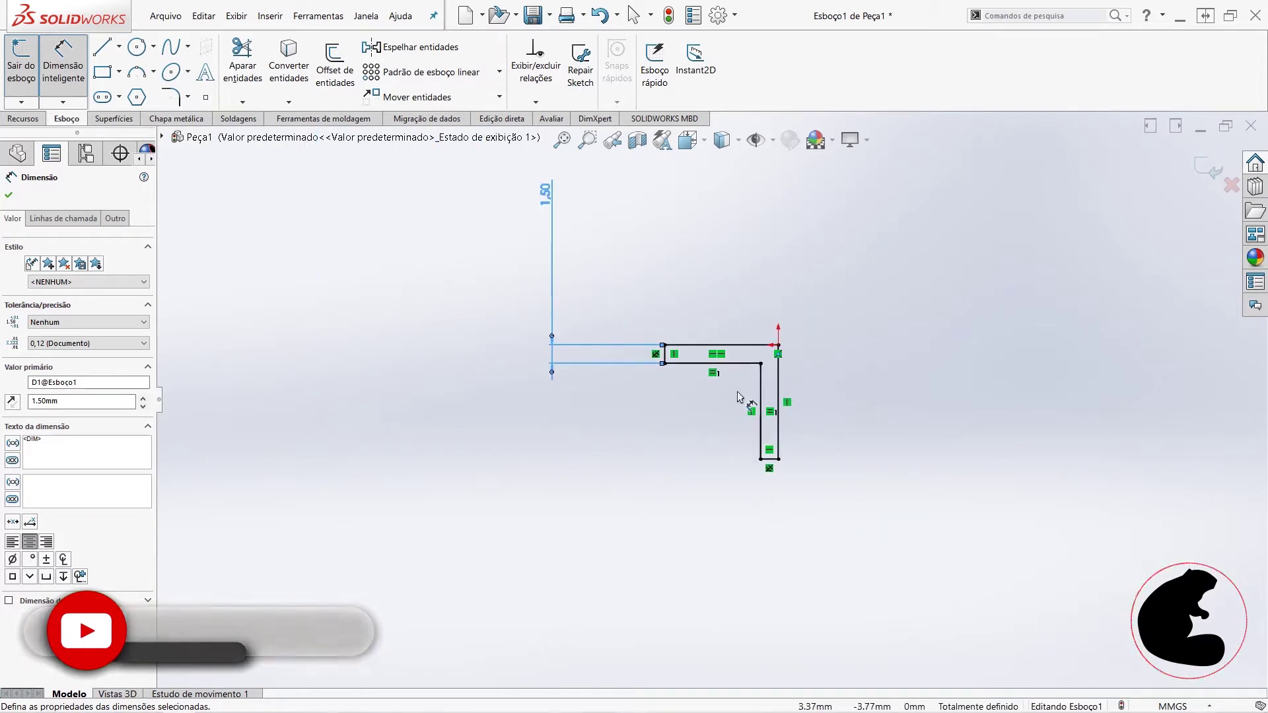
scroll(731, 362, "down", 5)
left_click(730, 365)
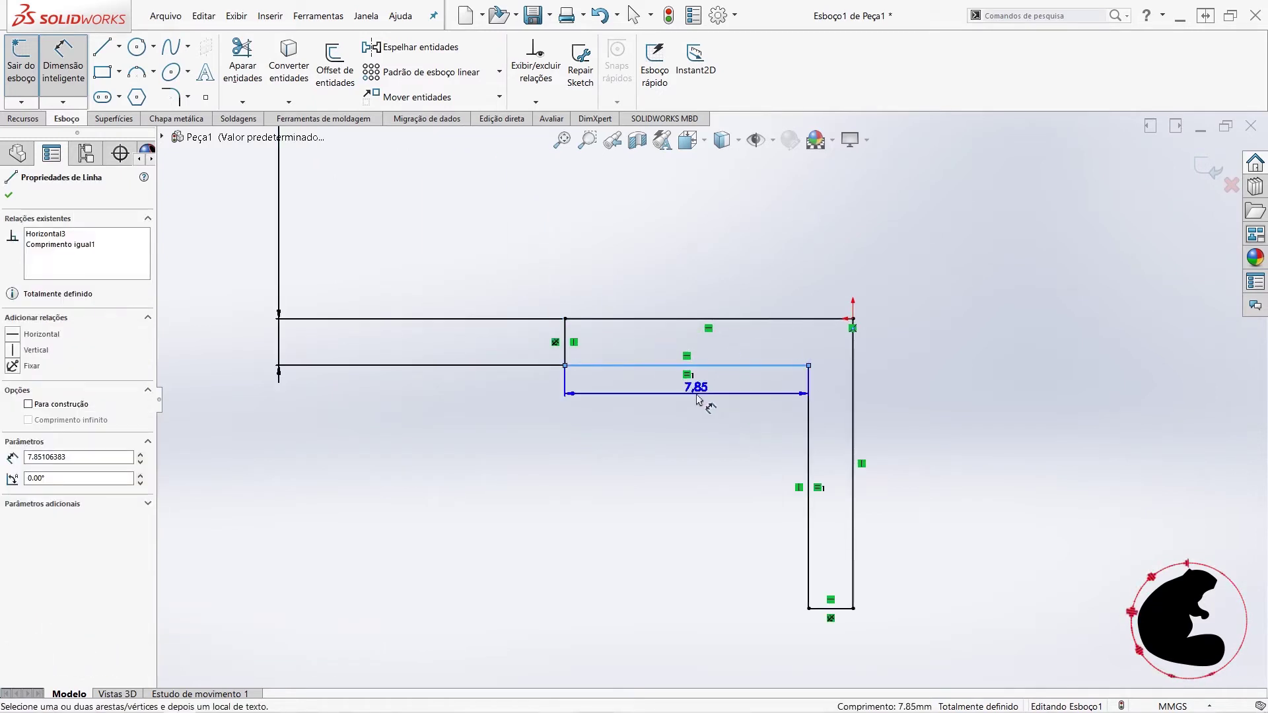
Step: Discard the conflicting 7.85 dimension and inspect the bottom line and equal relation
left_click(644, 426)
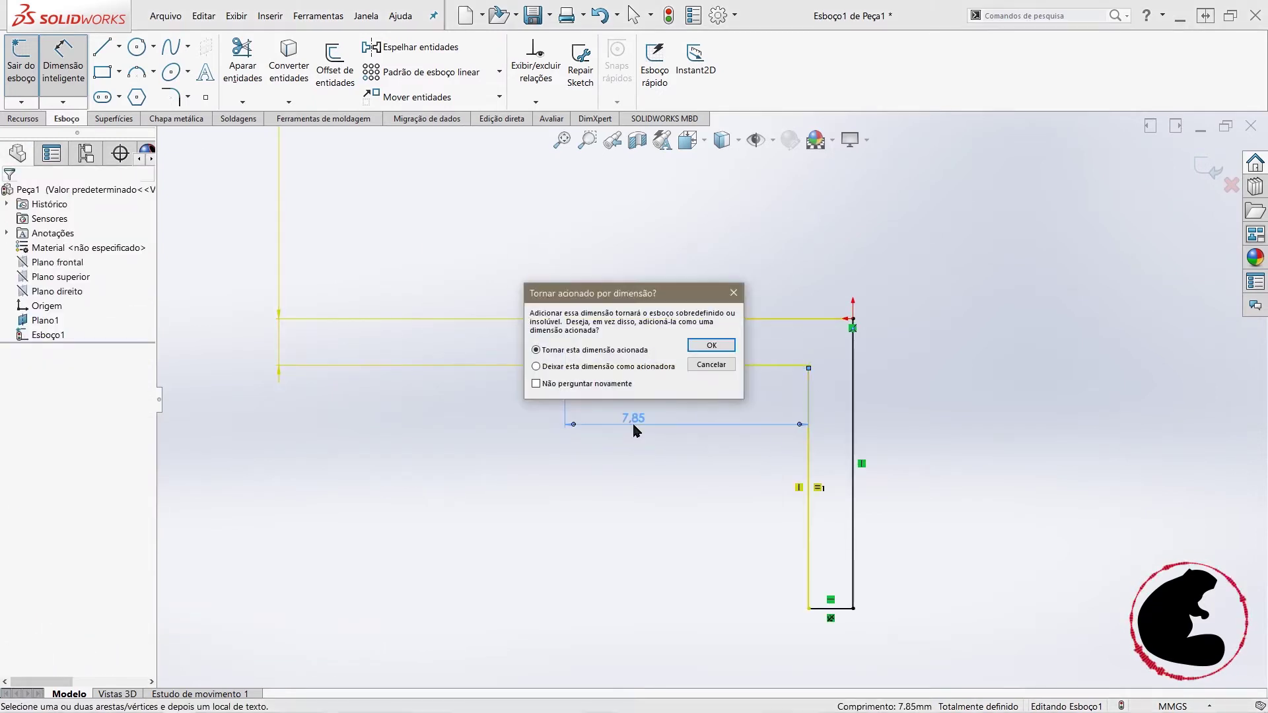
left_click(726, 366)
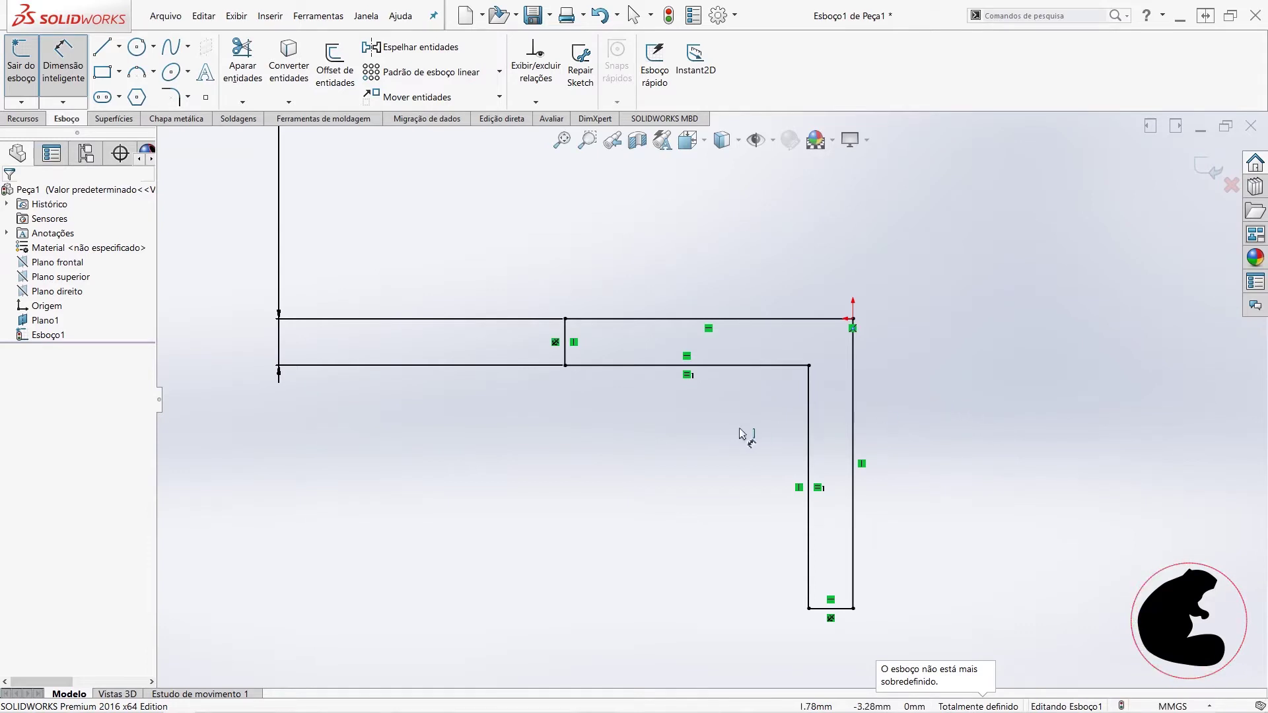
key("Escape")
scroll(789, 433, "down", 1)
left_click(700, 352)
left_click(665, 413)
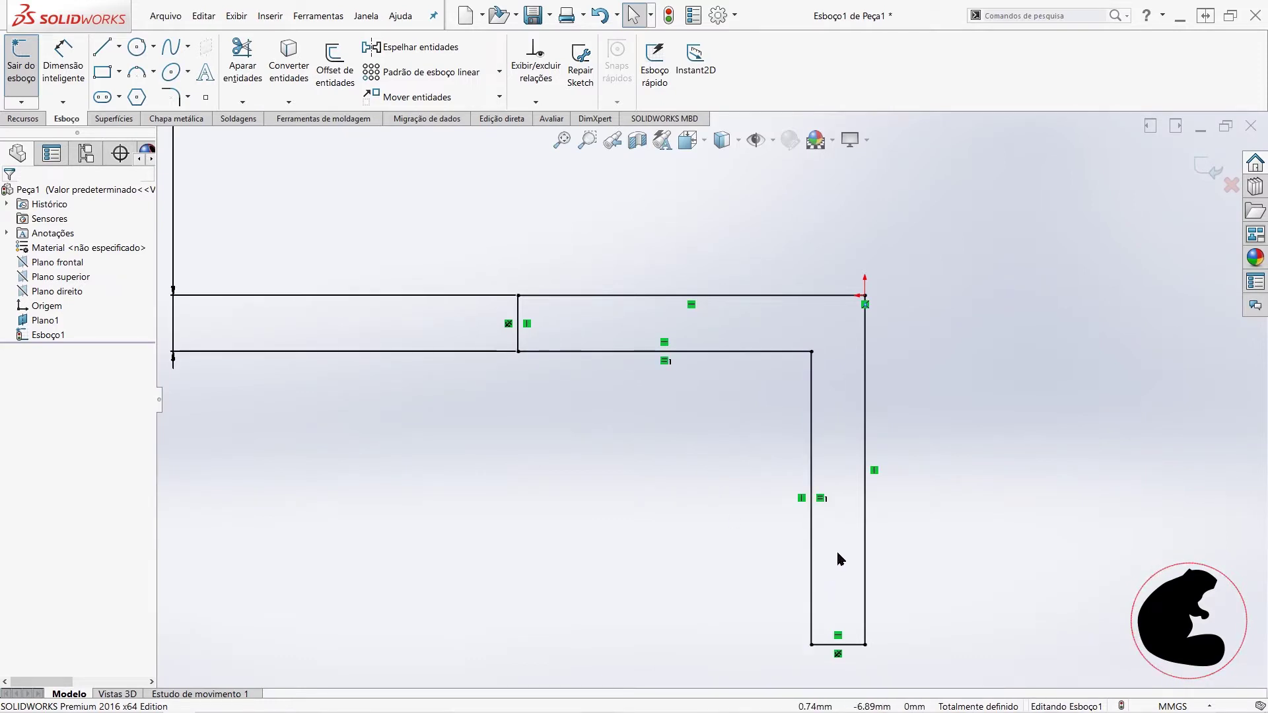
left_click(820, 498)
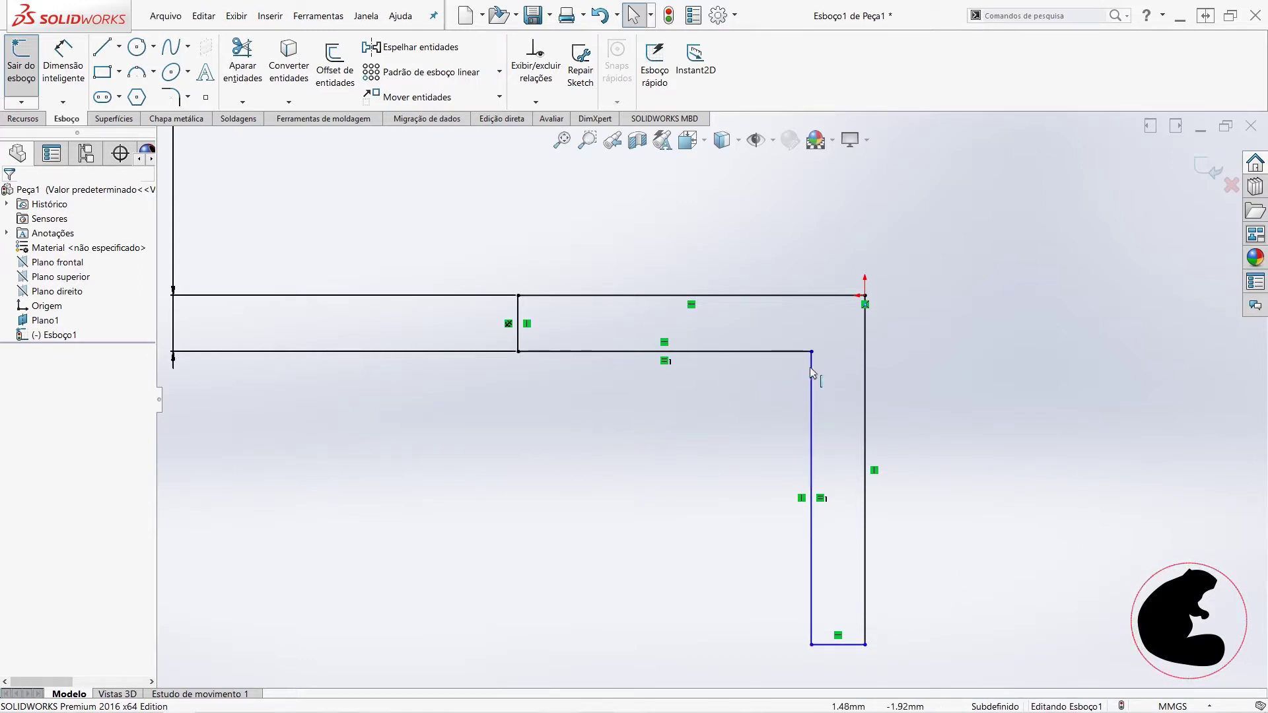
Step: Make the bottom and short end lines equal, delete the old relation, and reshape the bracket
left_click_drag(809, 390, 786, 499)
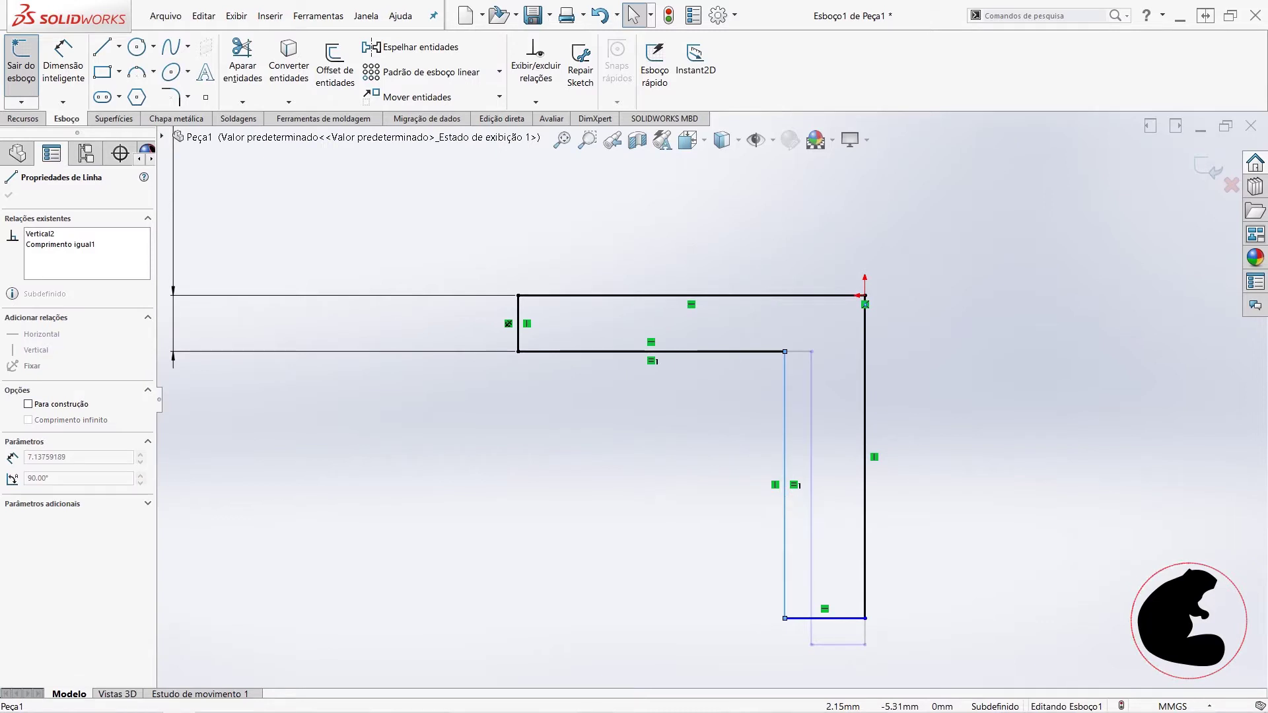
left_click(855, 618)
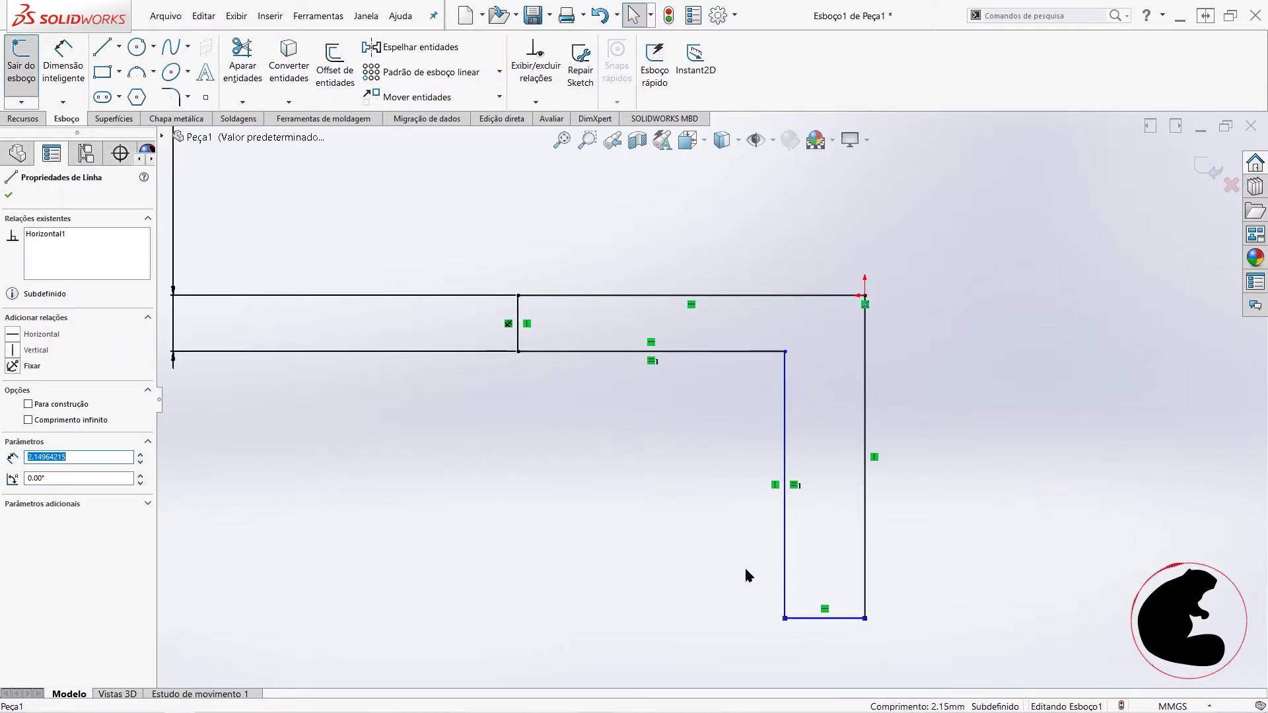
left_click(518, 337, "ctrl")
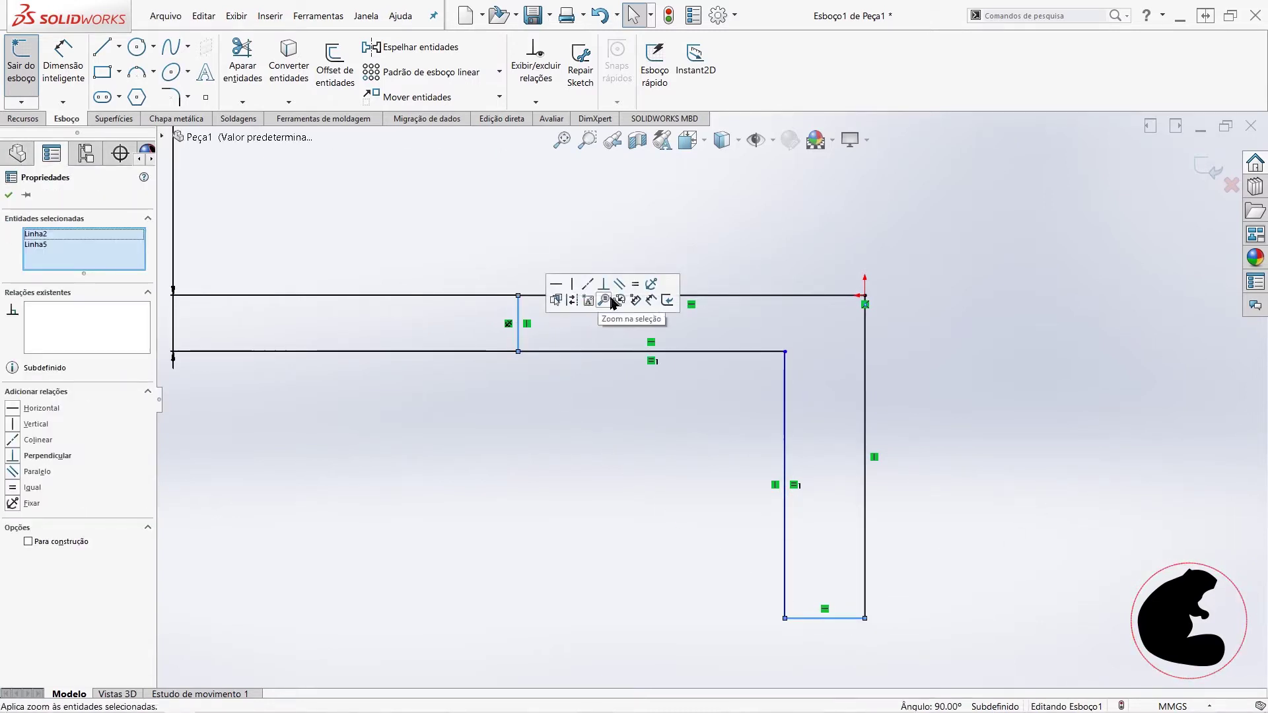
left_click(636, 290)
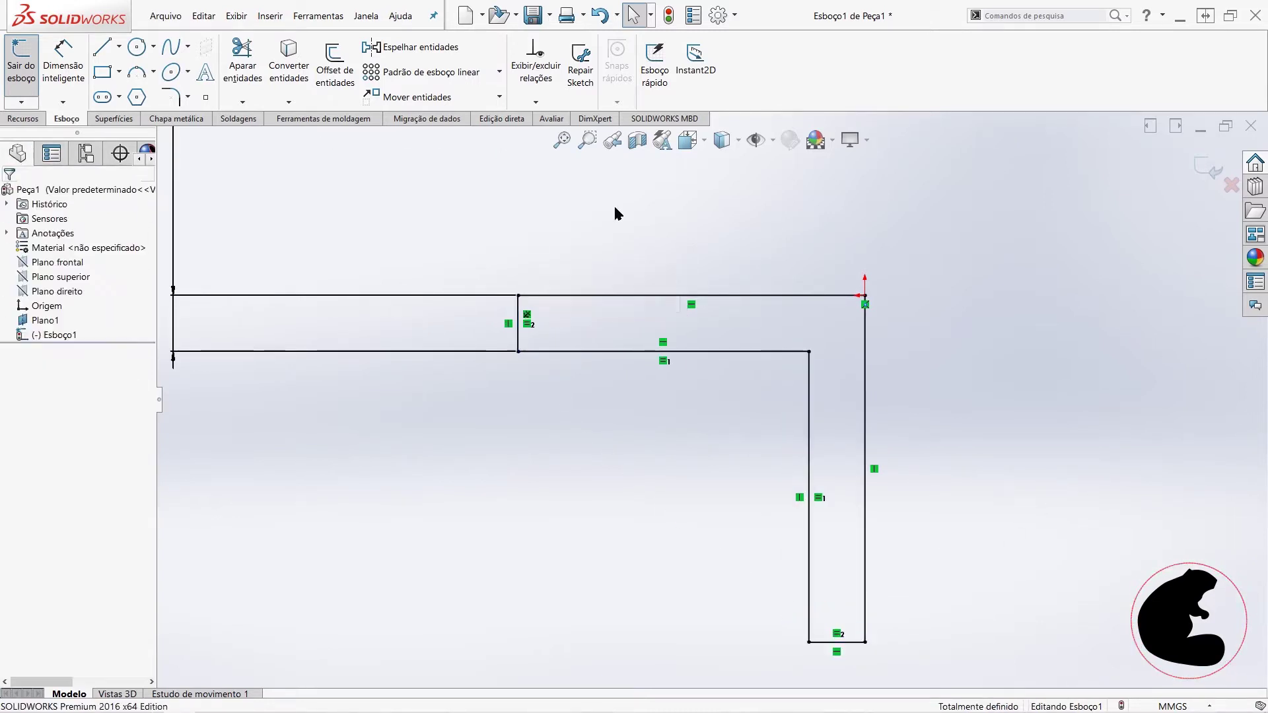
left_click(527, 316)
key("Delete")
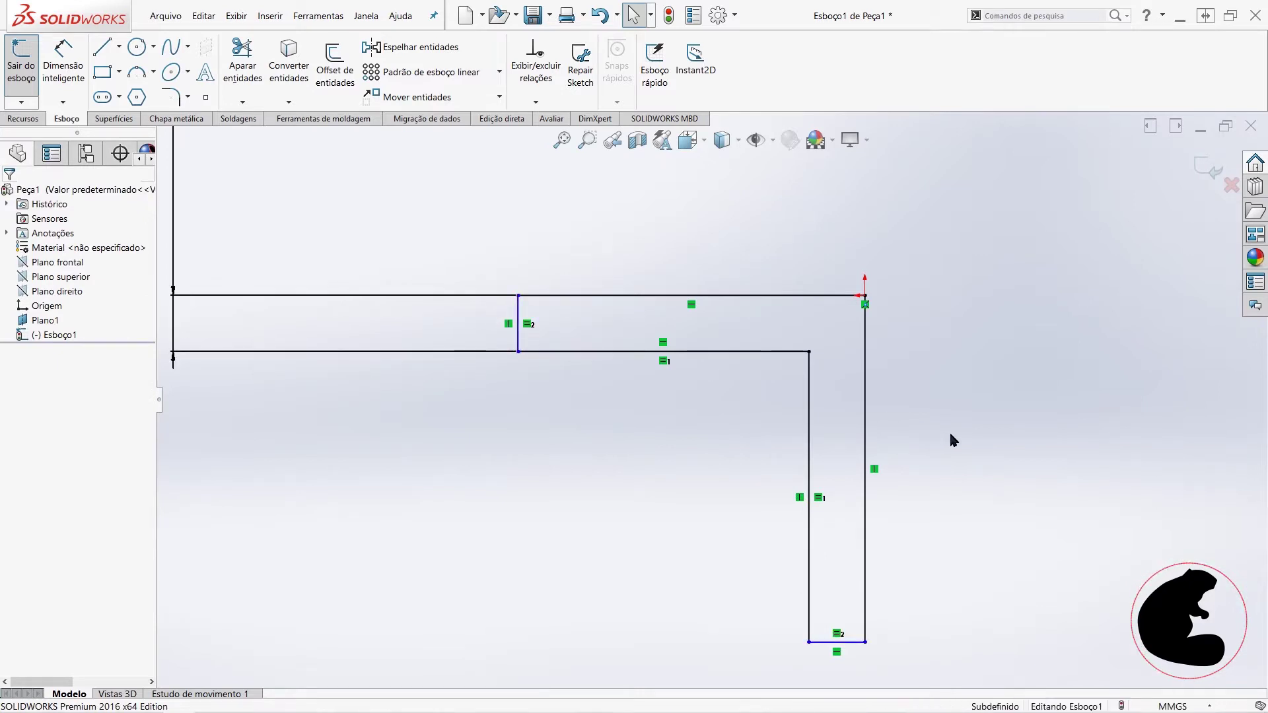
left_click(808, 628)
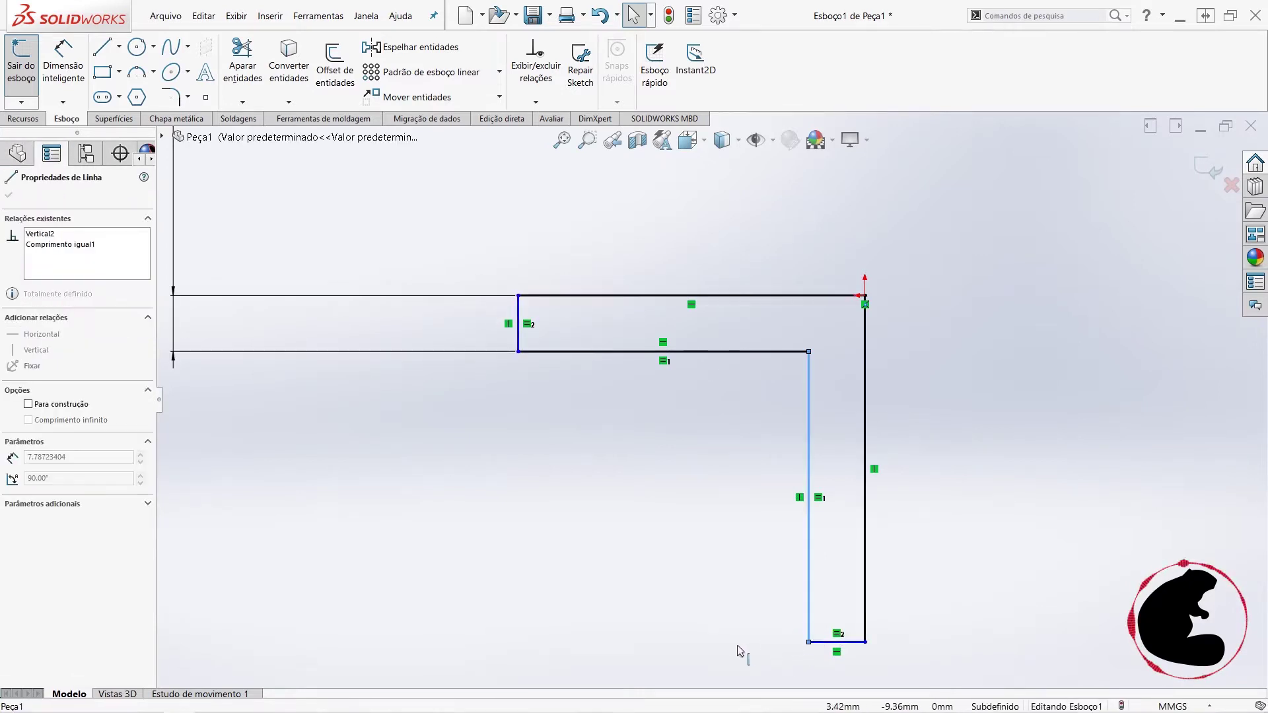
mouse_move(518, 352)
left_mouse_down()
mouse_move(314, 466)
mouse_move(439, 430)
left_mouse_up()
scroll(589, 430, "up", 5)
left_click(937, 384)
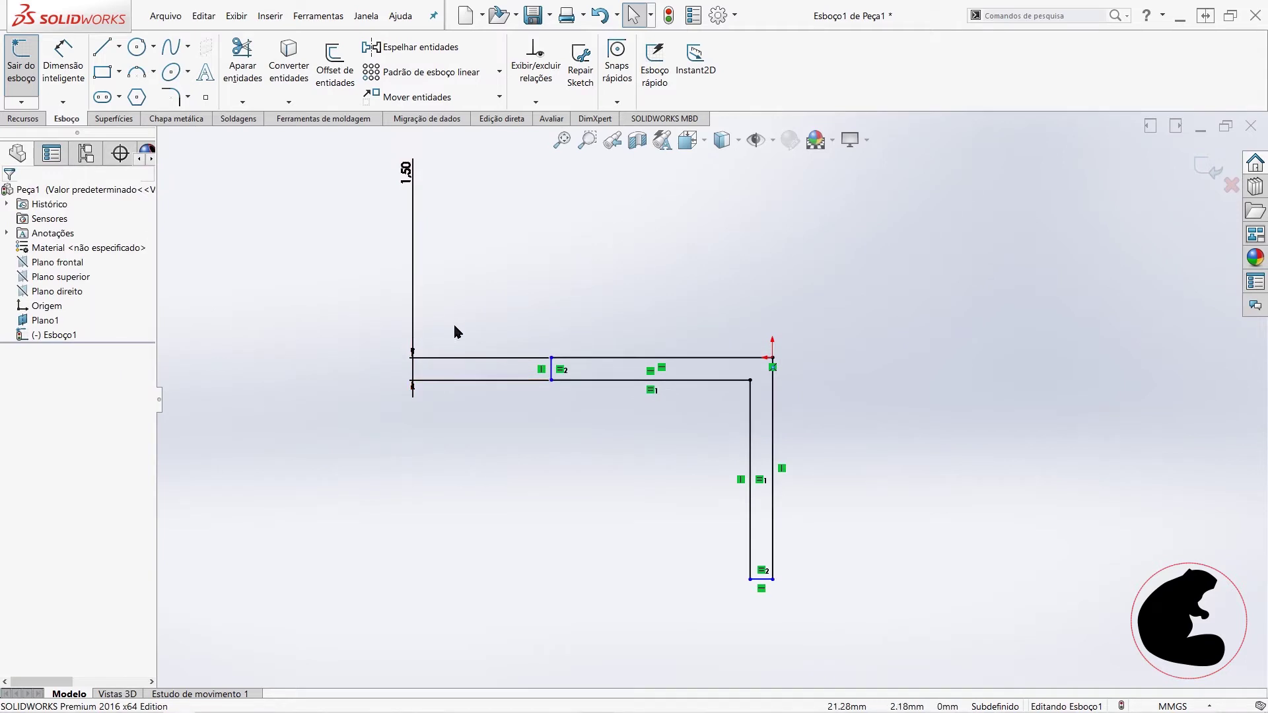
Step: Dimension the top arm line at 250 mm, then change it to 200 mm
left_click(63, 63)
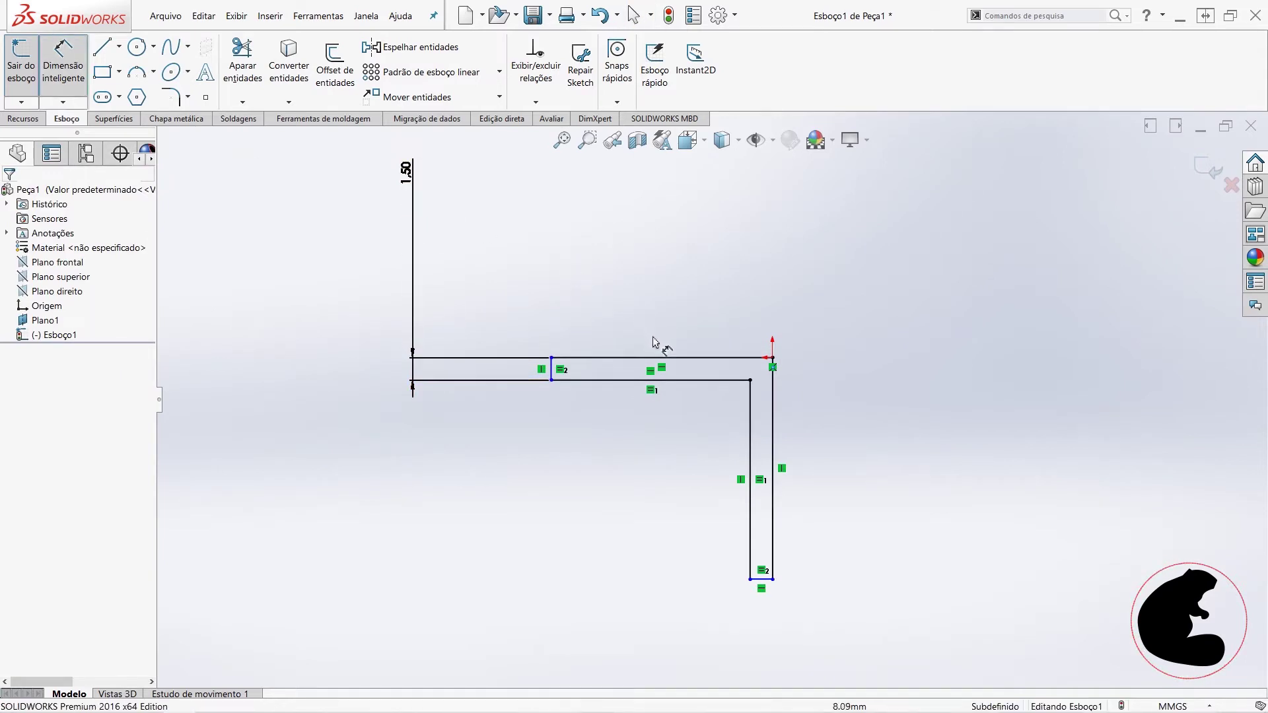
left_click(687, 359)
left_click(681, 269)
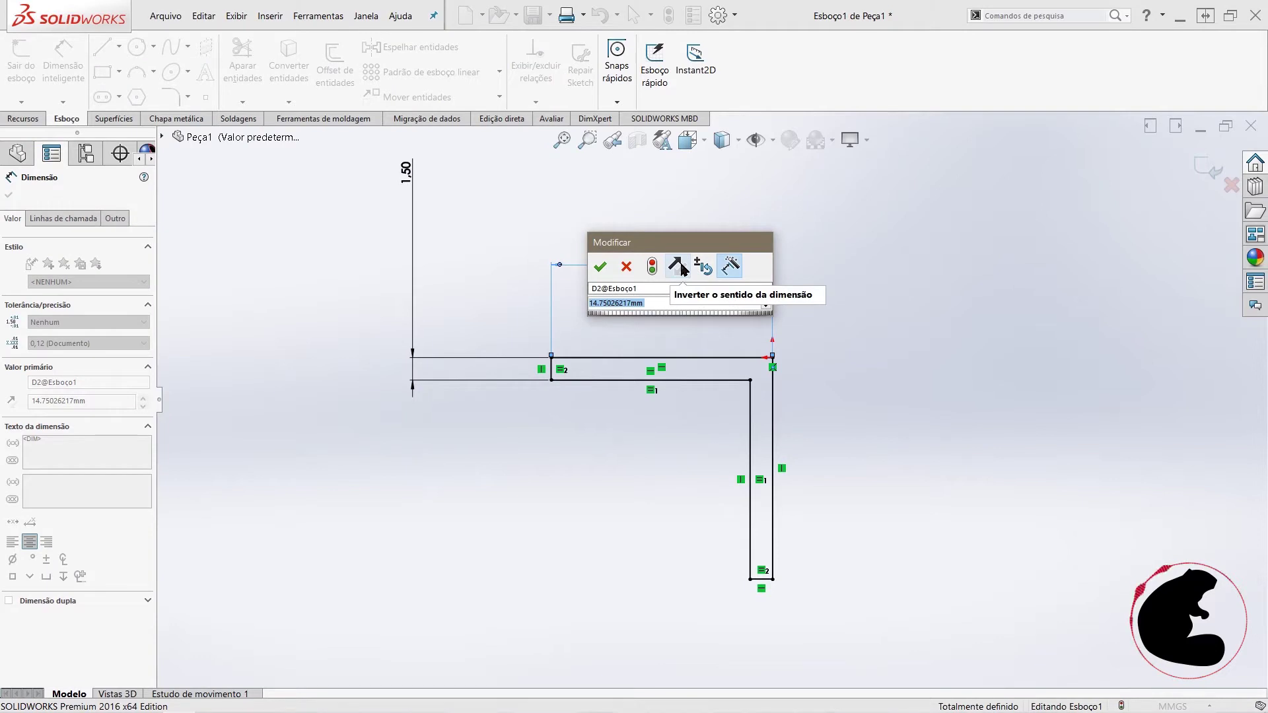
type("25")
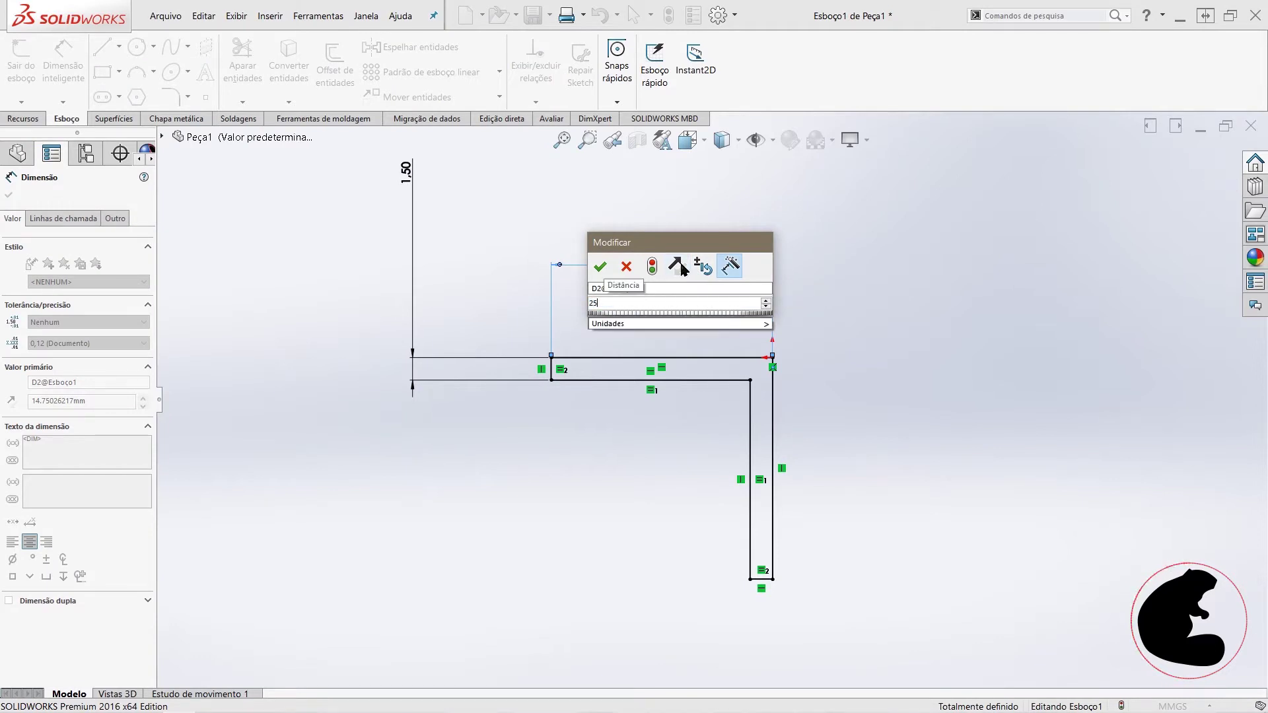
type("0")
key("Return")
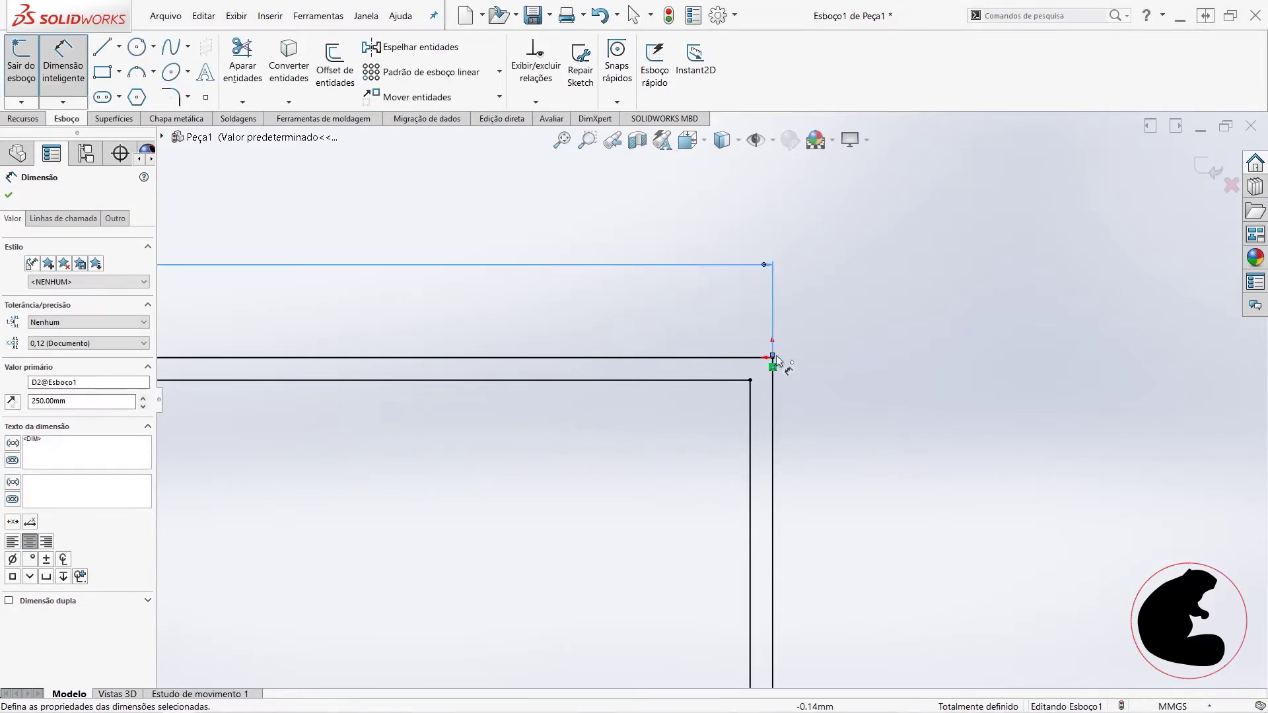
scroll(659, 493, "up", 2)
scroll(605, 475, "up", 2)
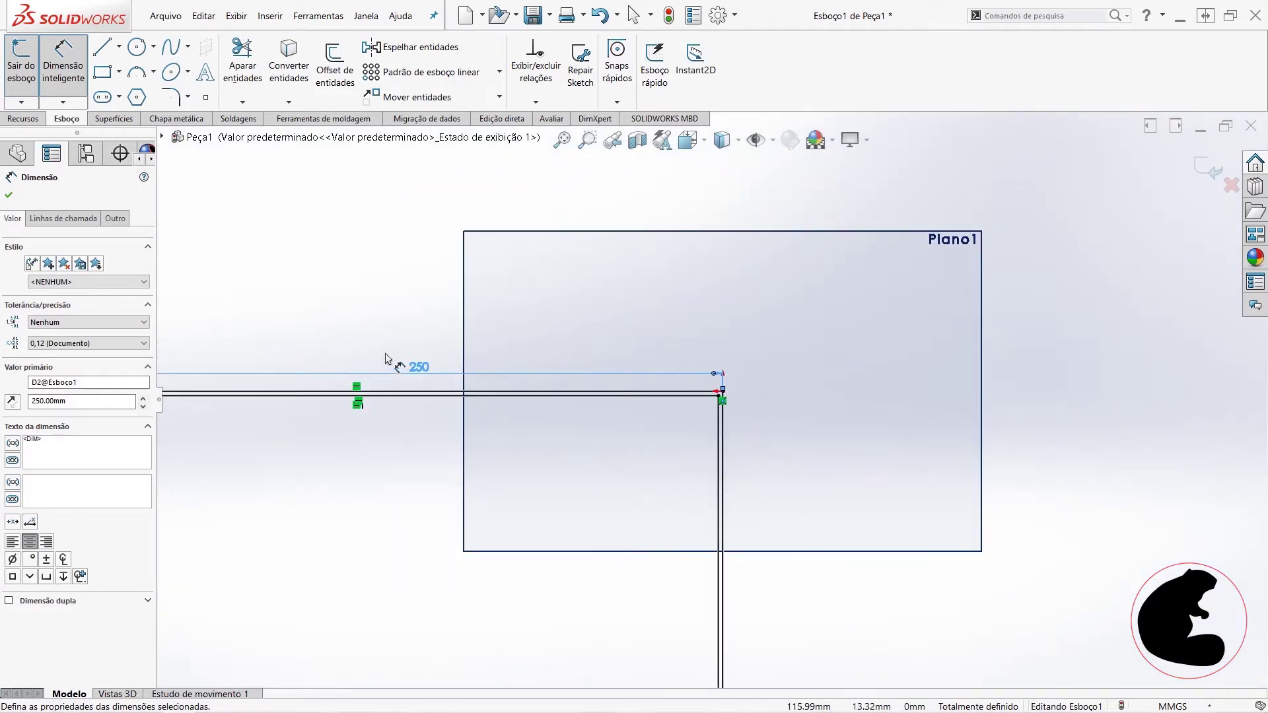
scroll(495, 419, "up", 2)
scroll(500, 418, "down", 2)
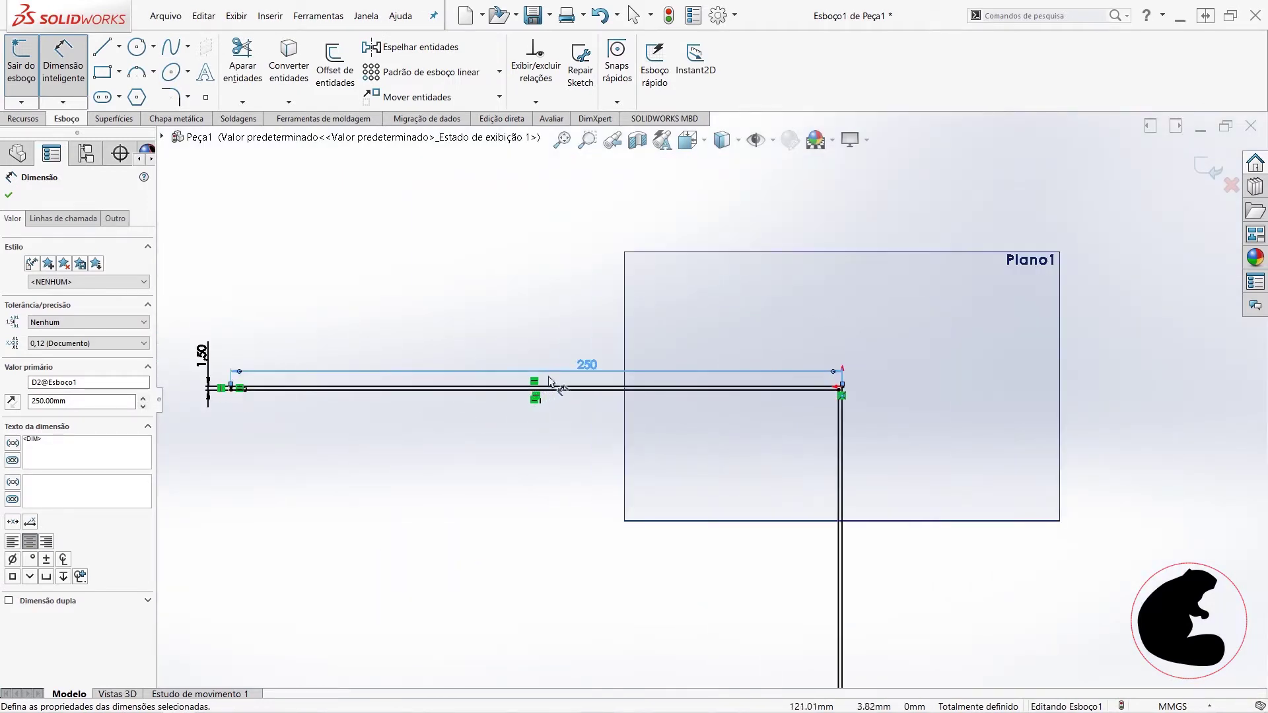
double_click(581, 363)
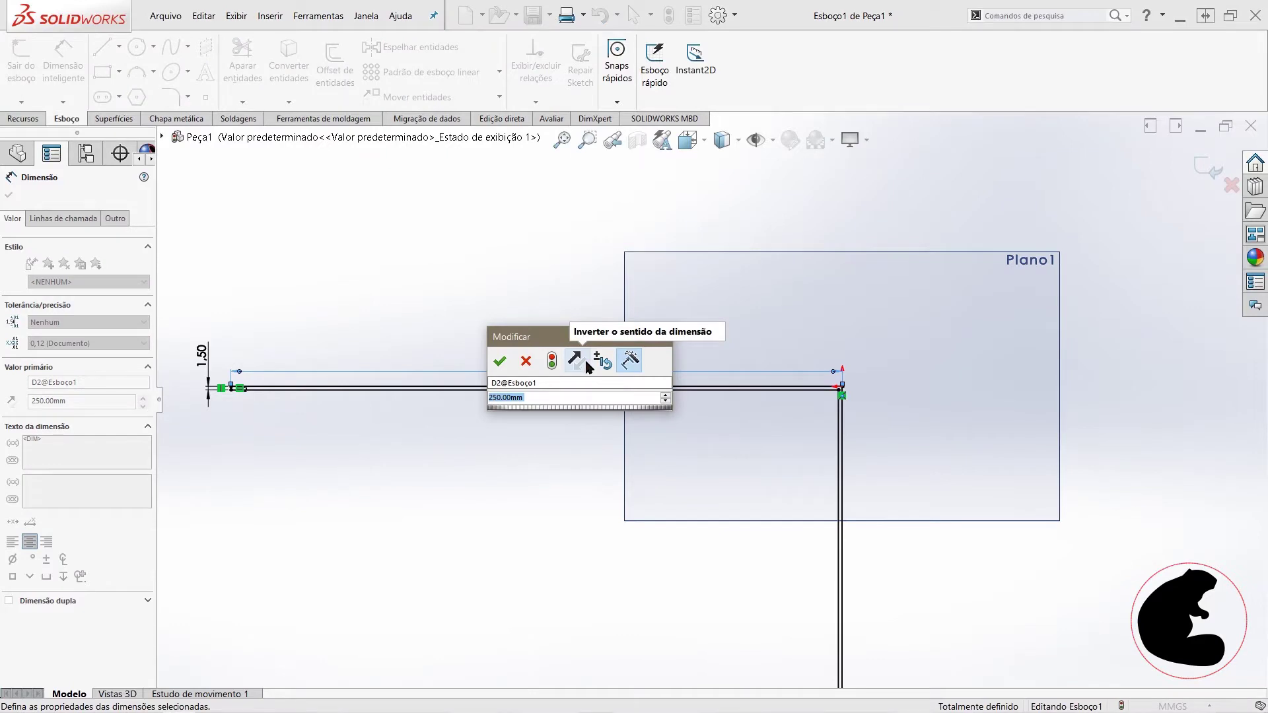
type("200")
key("Return")
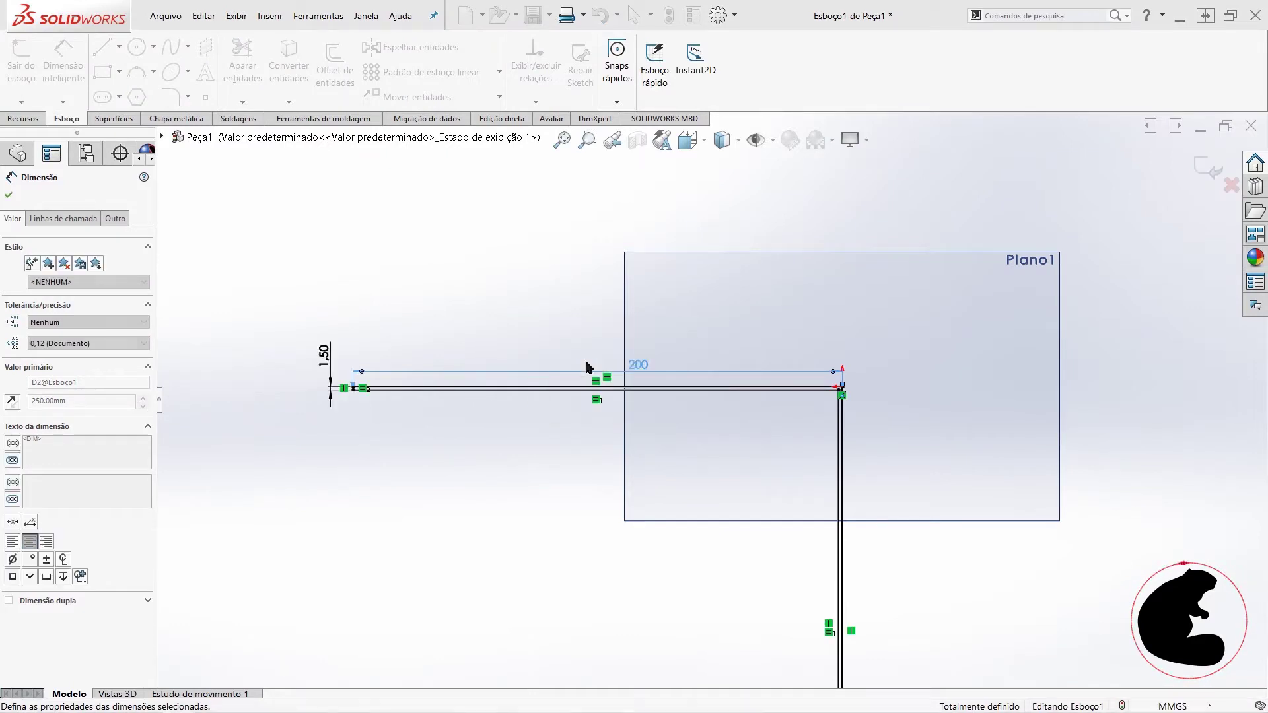
scroll(713, 399, "up", 2)
scroll(715, 475, "down", 1)
scroll(716, 475, "up", 1)
scroll(741, 594, "down", 3)
scroll(796, 546, "down", 3)
scroll(799, 594, "up", 2)
scroll(804, 631, "up", 2)
scroll(719, 583, "down", 3)
scroll(713, 578, "down", 1)
scroll(713, 578, "up", 2)
scroll(492, 174, "down", 1)
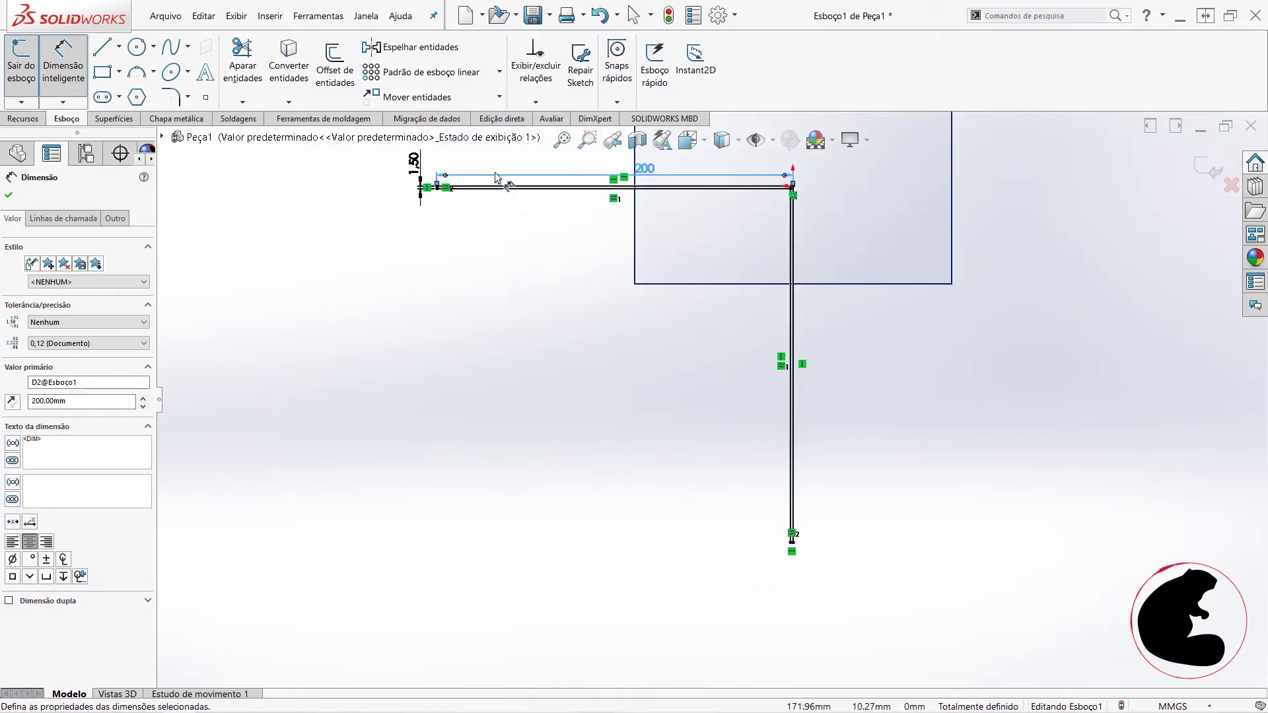
scroll(789, 218, "down", 1)
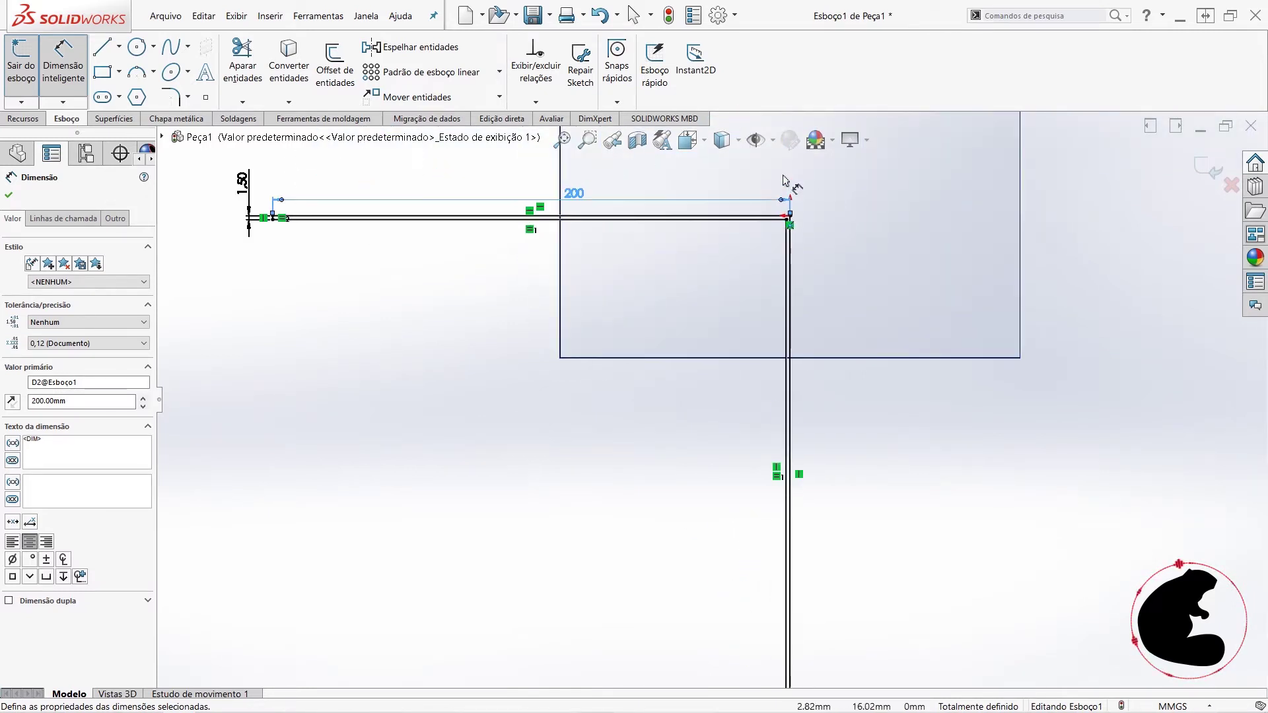
scroll(786, 240, "down", 2)
scroll(759, 297, "down", 2)
key("Escape")
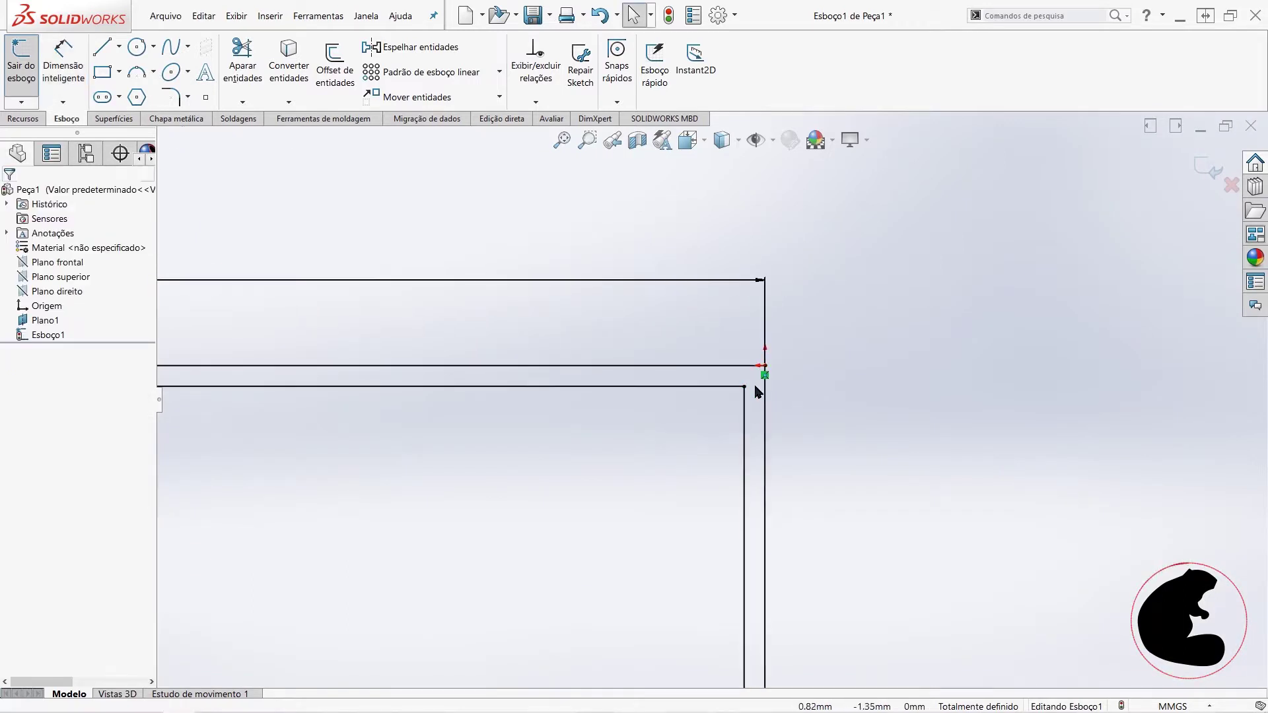
scroll(763, 395, "down", 2)
scroll(759, 391, "down", 1)
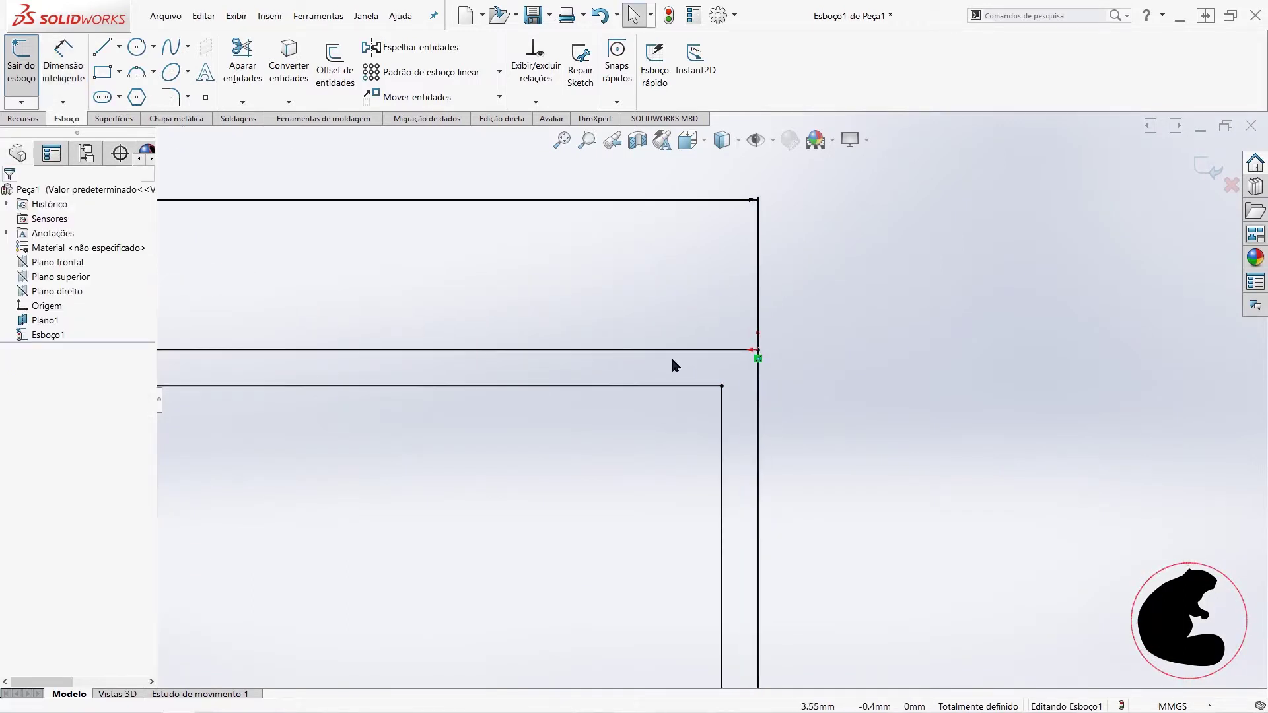
Step: Round the arm-to-upright corner with a 4.50 mm sketch fillet
left_click(170, 98)
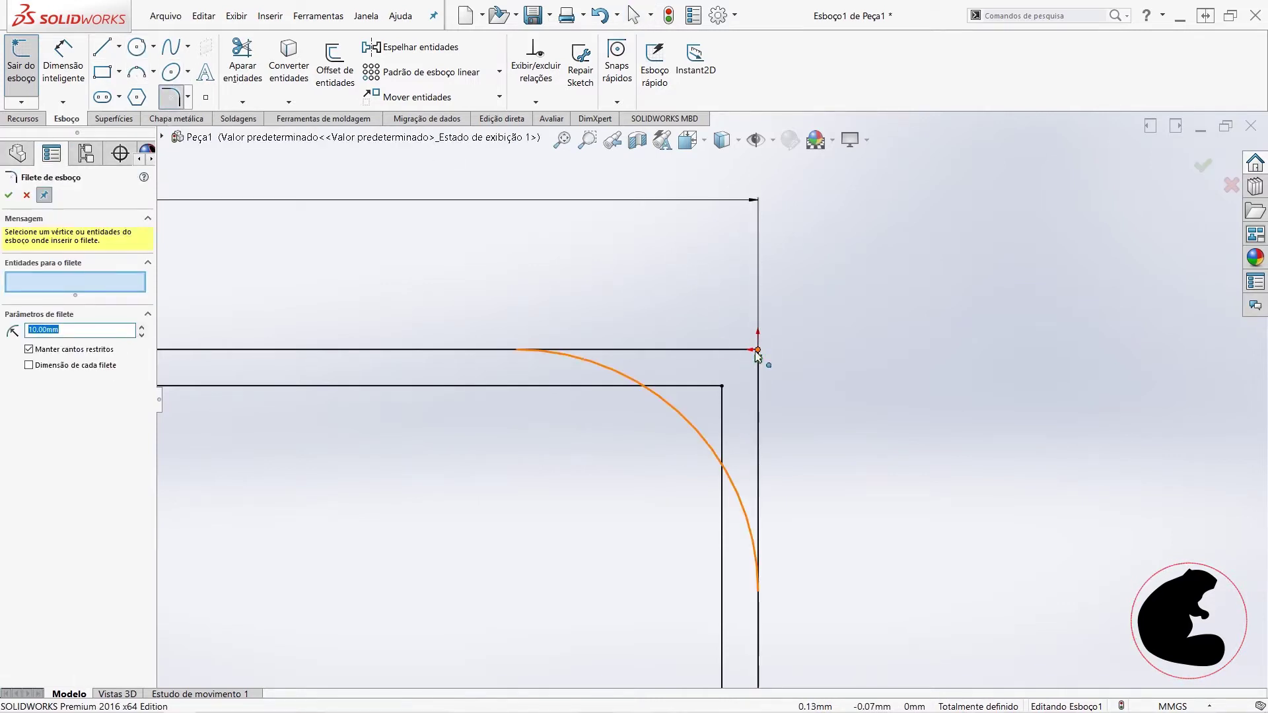
left_click(757, 350)
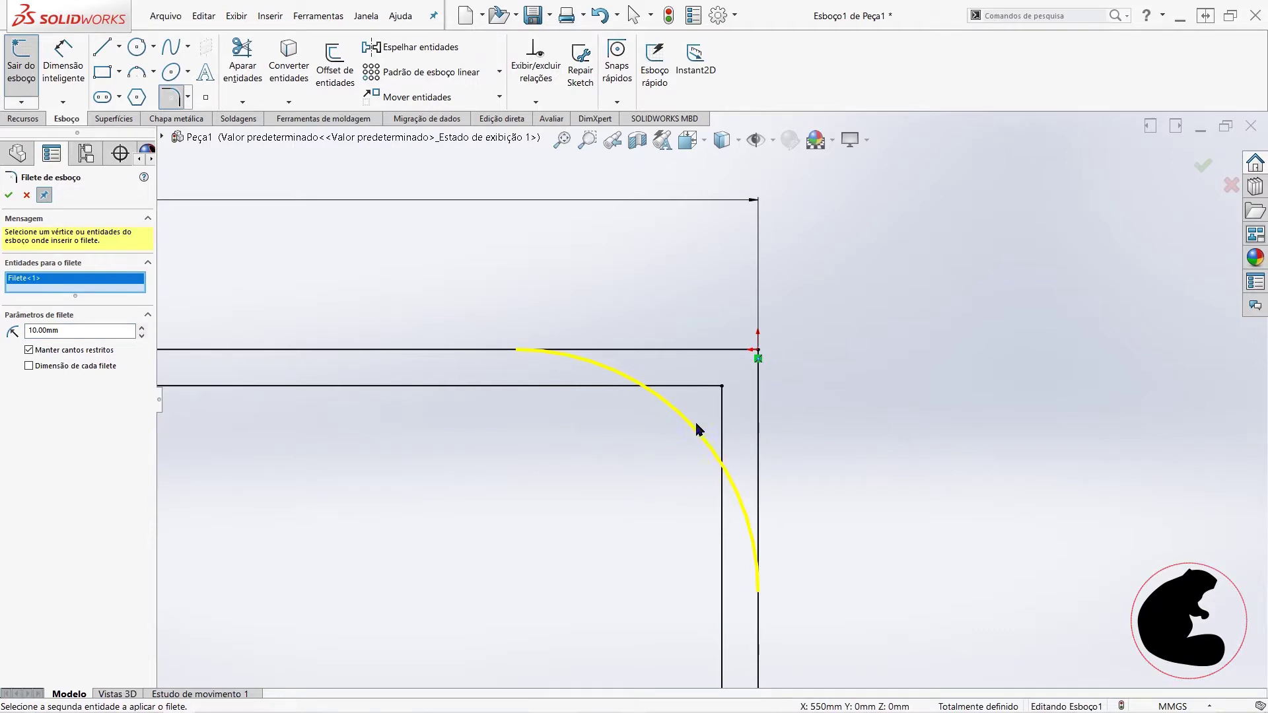
scroll(660, 419, "up", 1)
key("Escape")
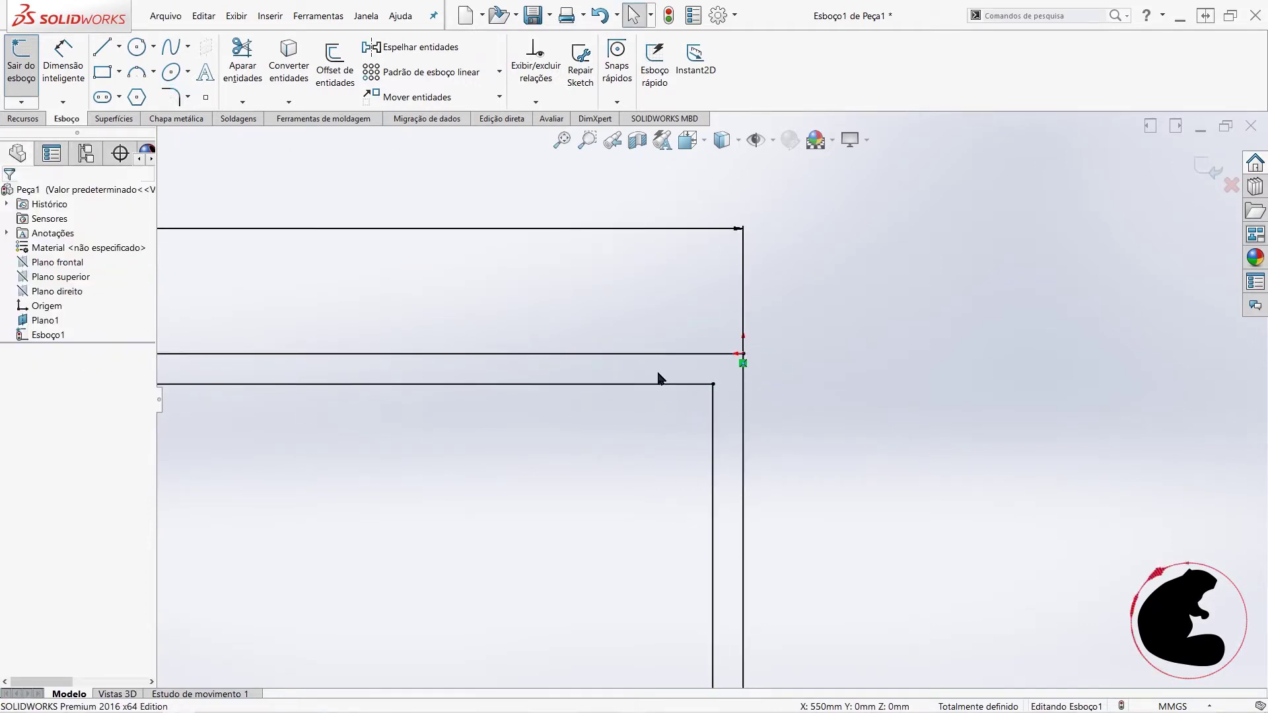
left_click(170, 97)
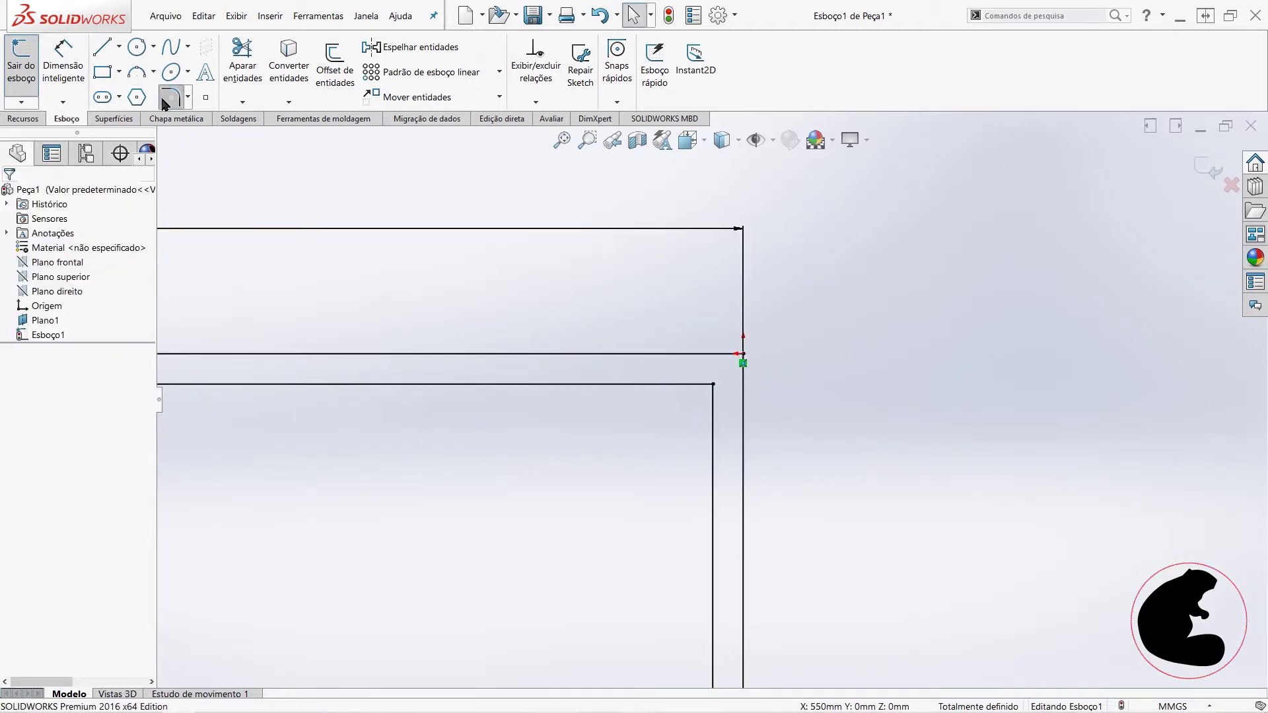
left_click(741, 356)
left_click(80, 330)
type("4.5")
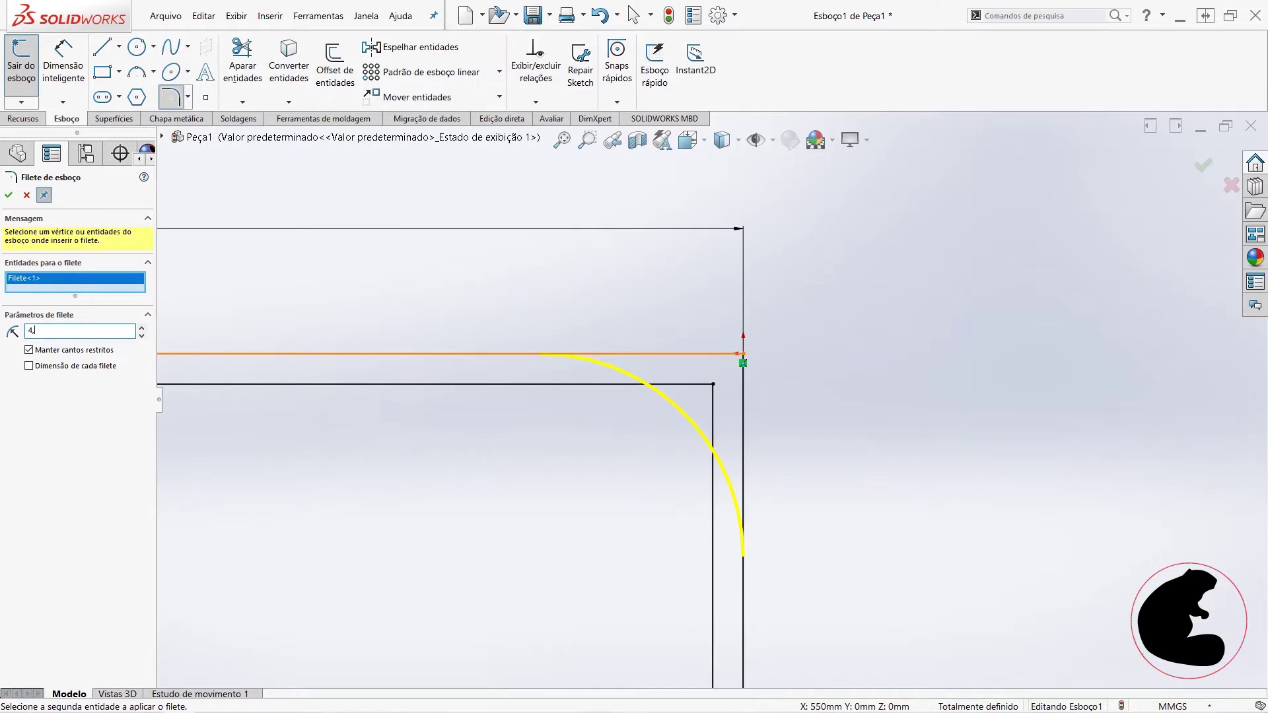
left_click(13, 195)
key("Escape")
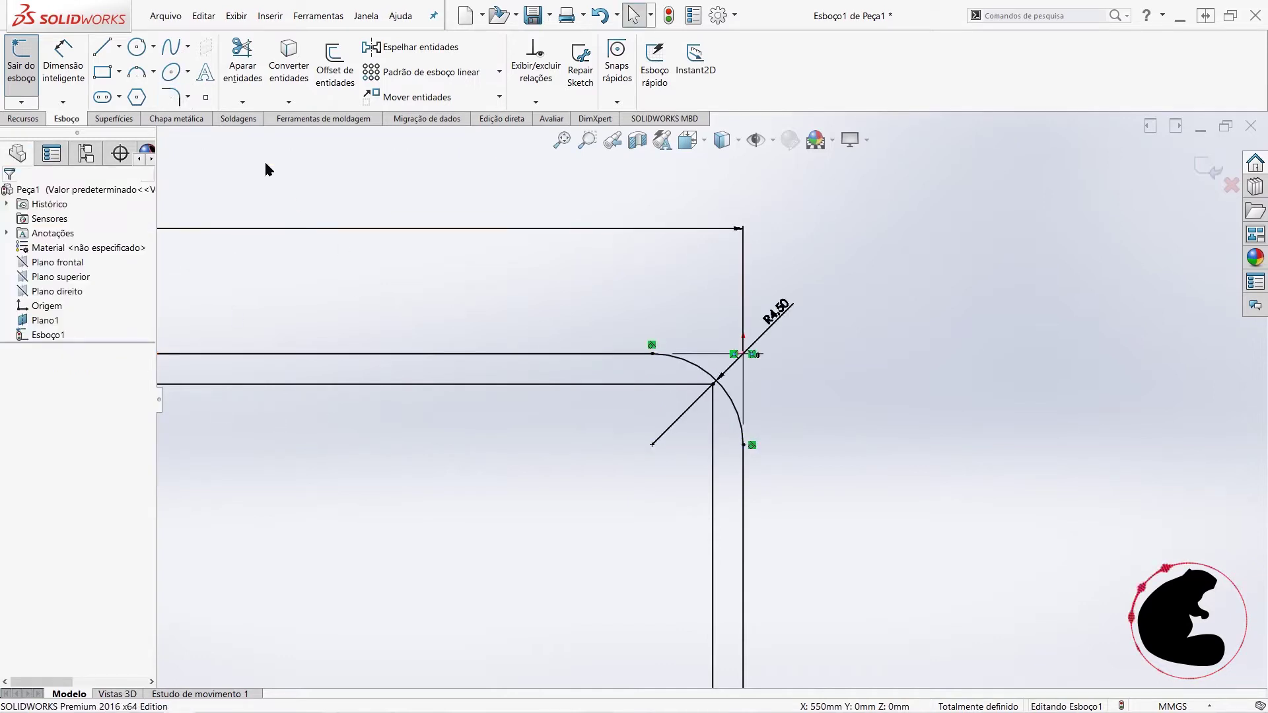
left_click(336, 66)
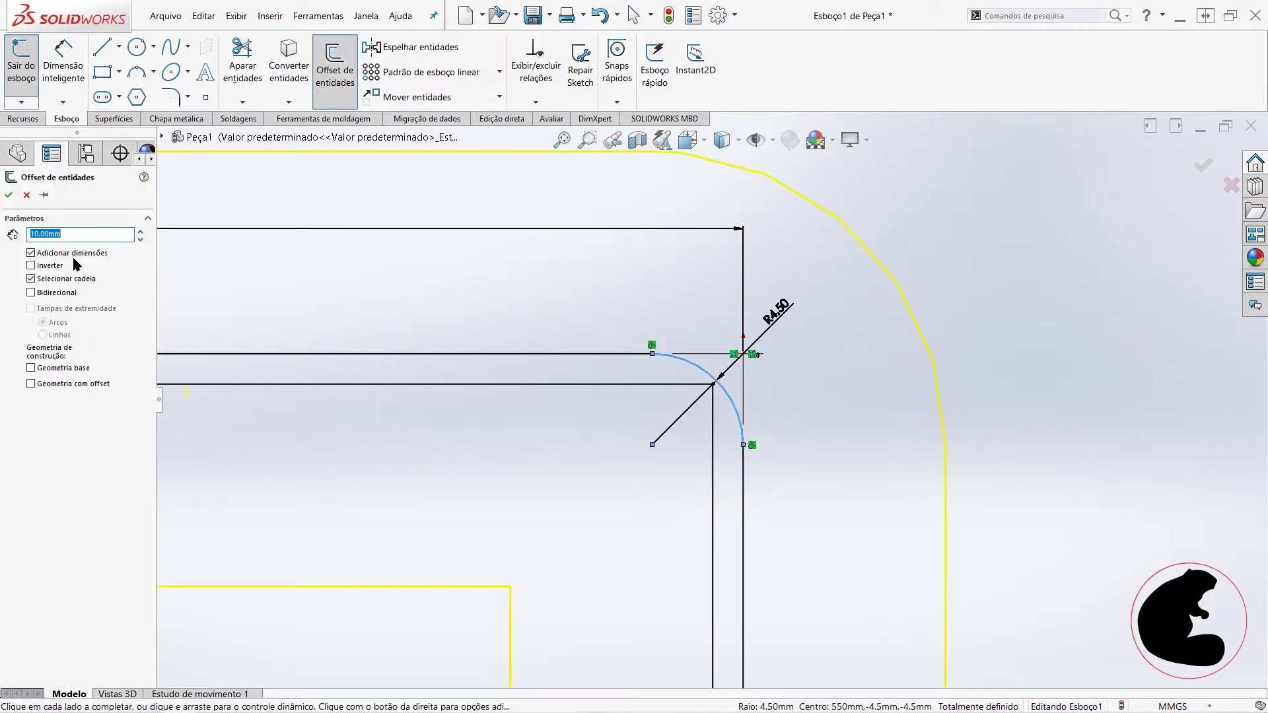
Step: Set a 1.50 mm outline offset with the direction reversed and accept the offset lines
left_click(31, 265)
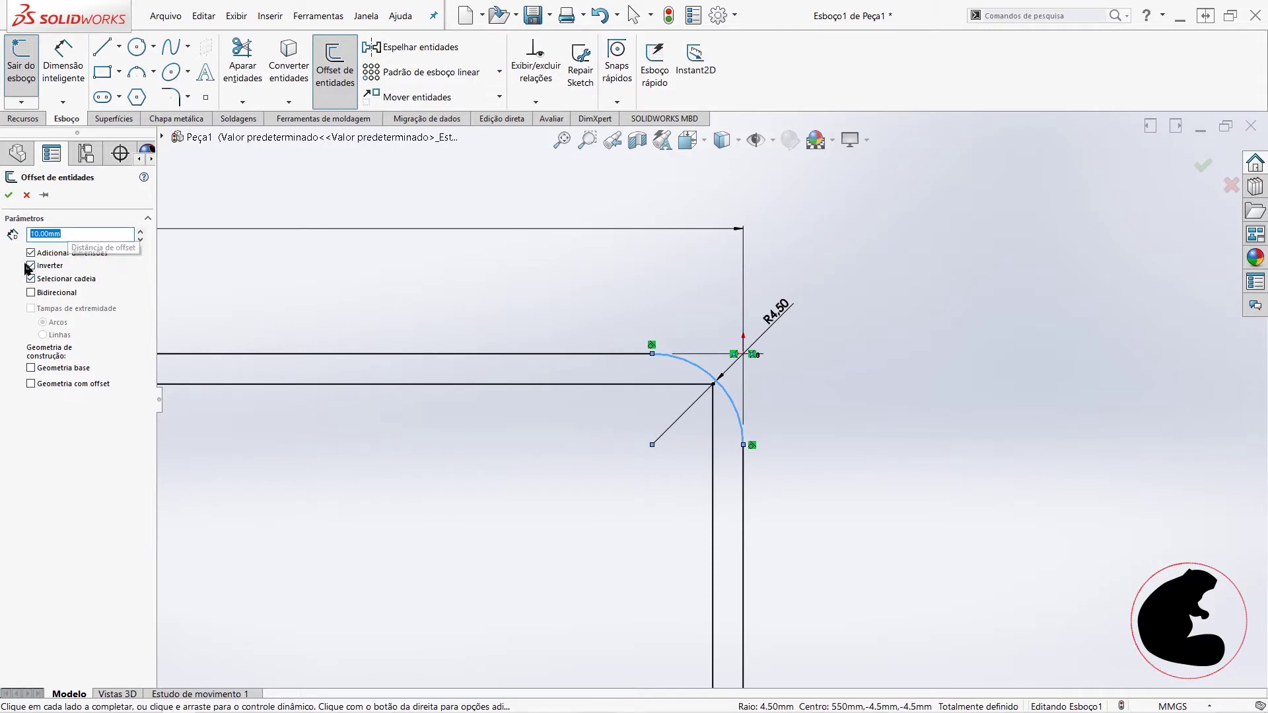
left_click(31, 266)
type("1,5")
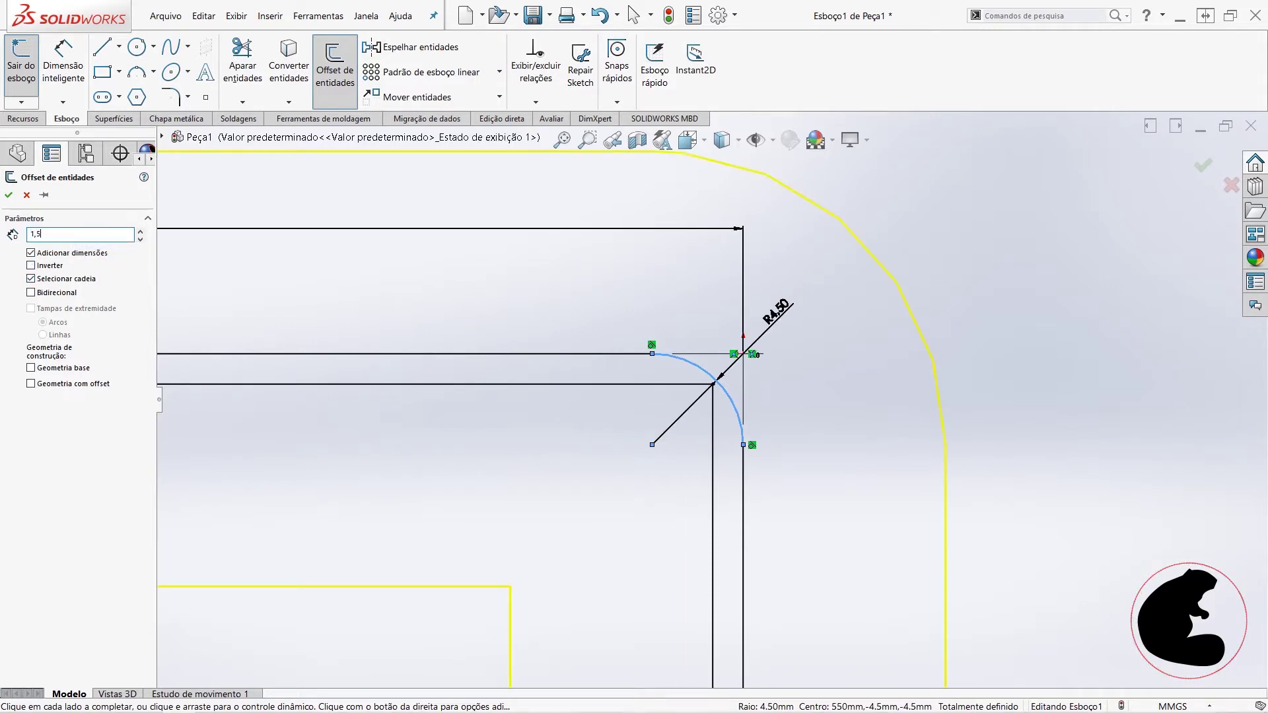
key("Return")
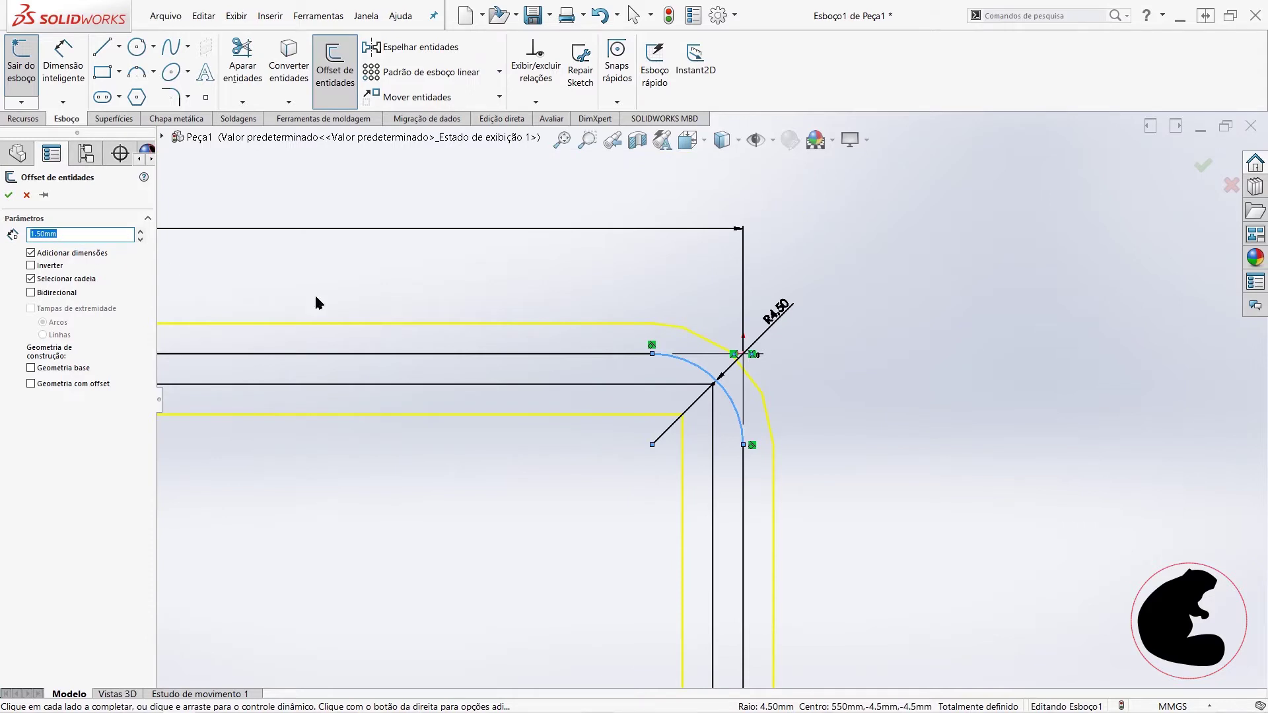
scroll(807, 470, "up", 3)
scroll(806, 470, "up", 3)
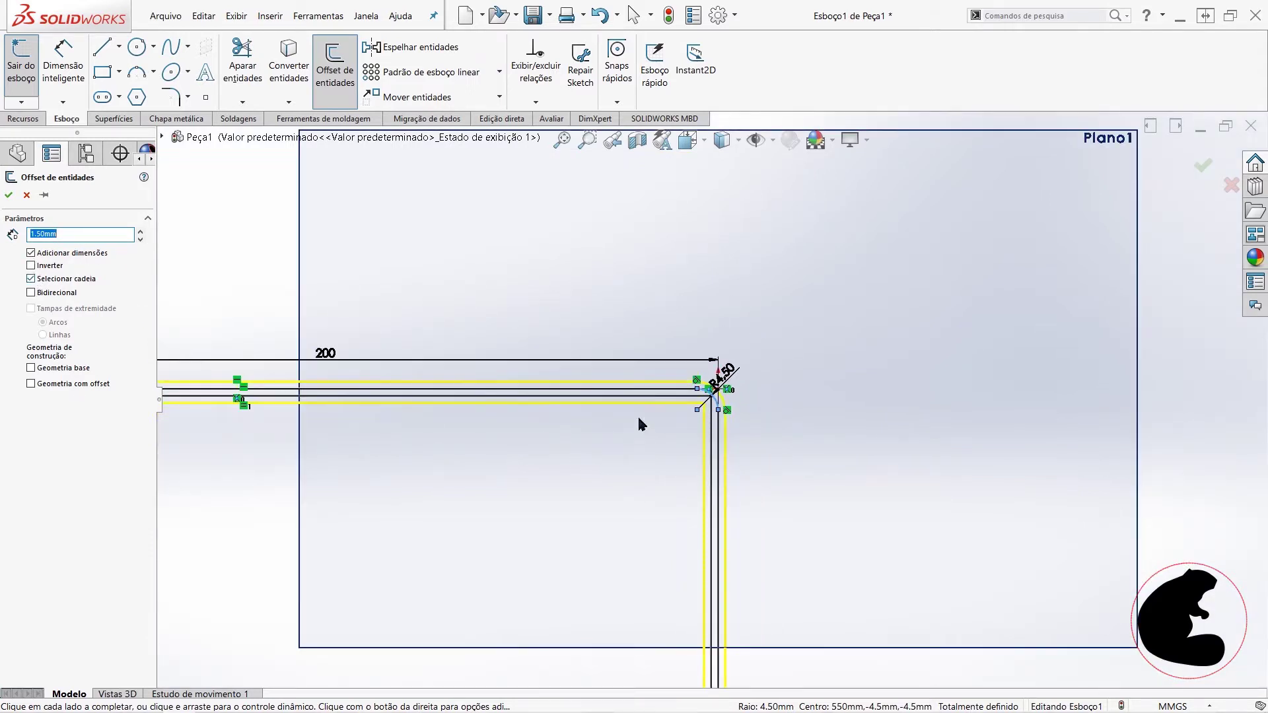
left_click(535, 467)
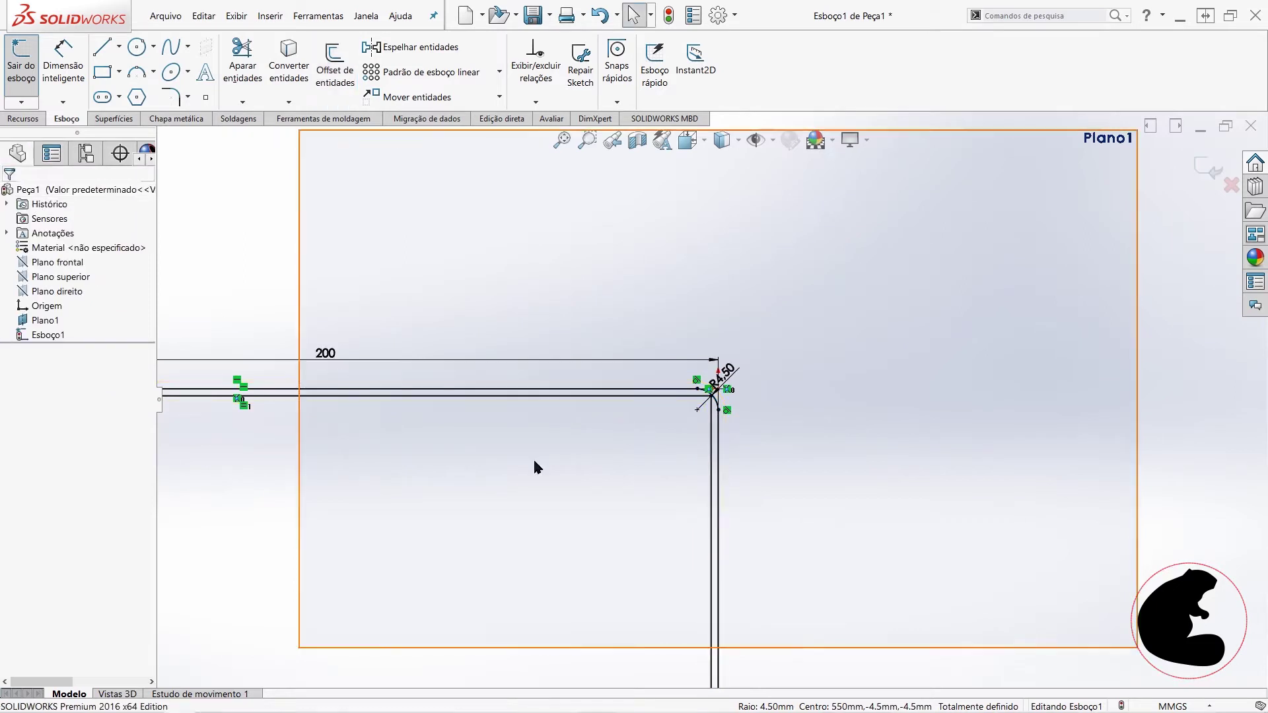
scroll(680, 389, "down", 3)
scroll(694, 373, "down", 2)
scroll(693, 369, "down", 2)
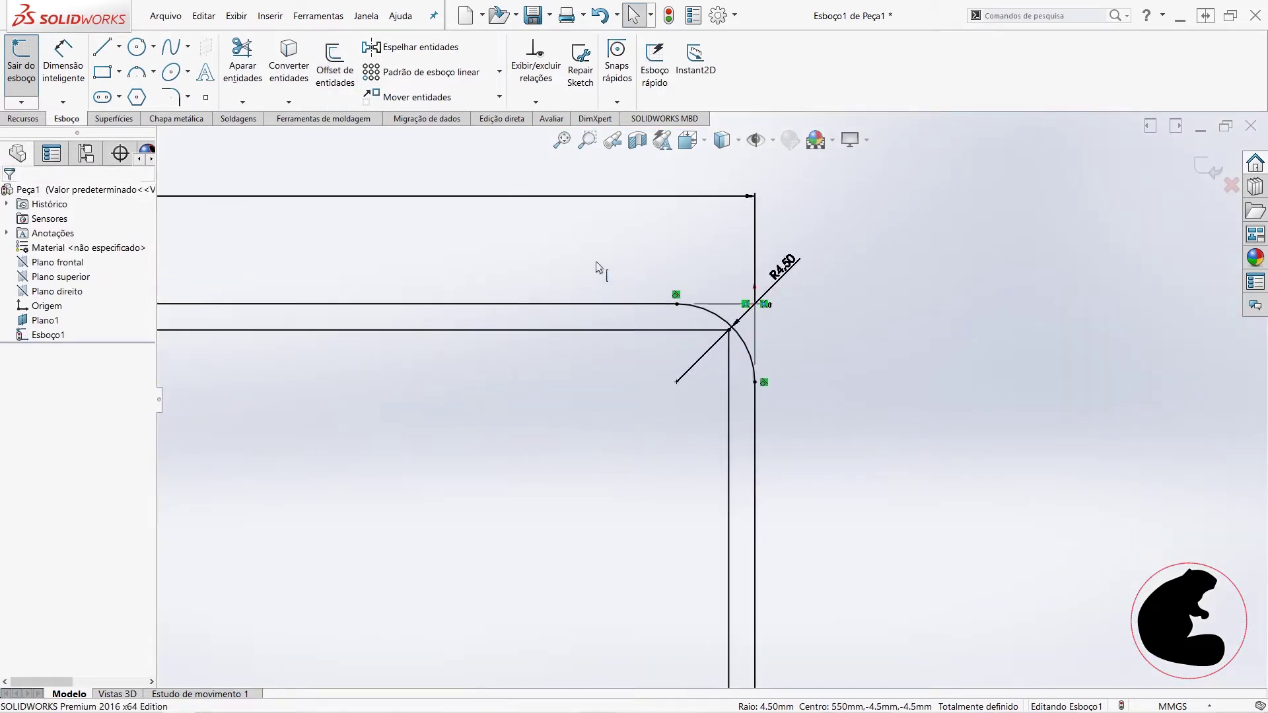
Step: Round the bracket profile's inner corner with a 3 mm sketch fillet
left_click(171, 98)
left_click(727, 342)
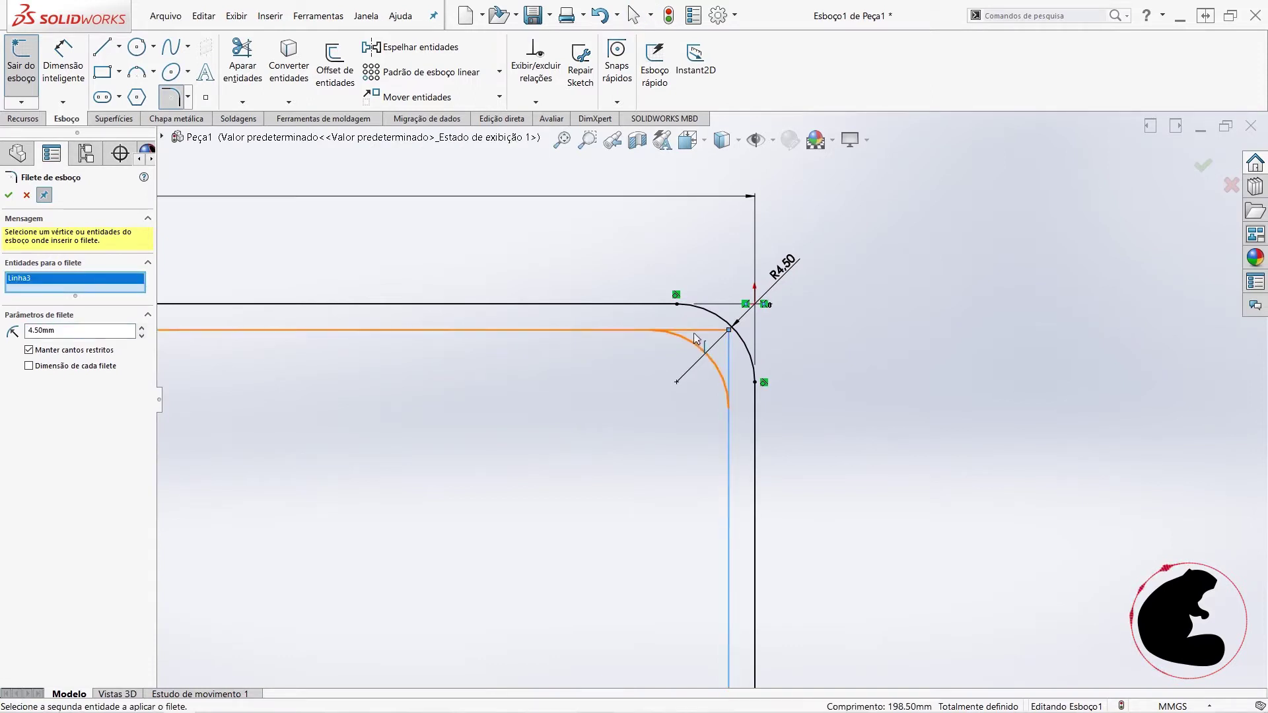
left_click(692, 331)
left_click(665, 379)
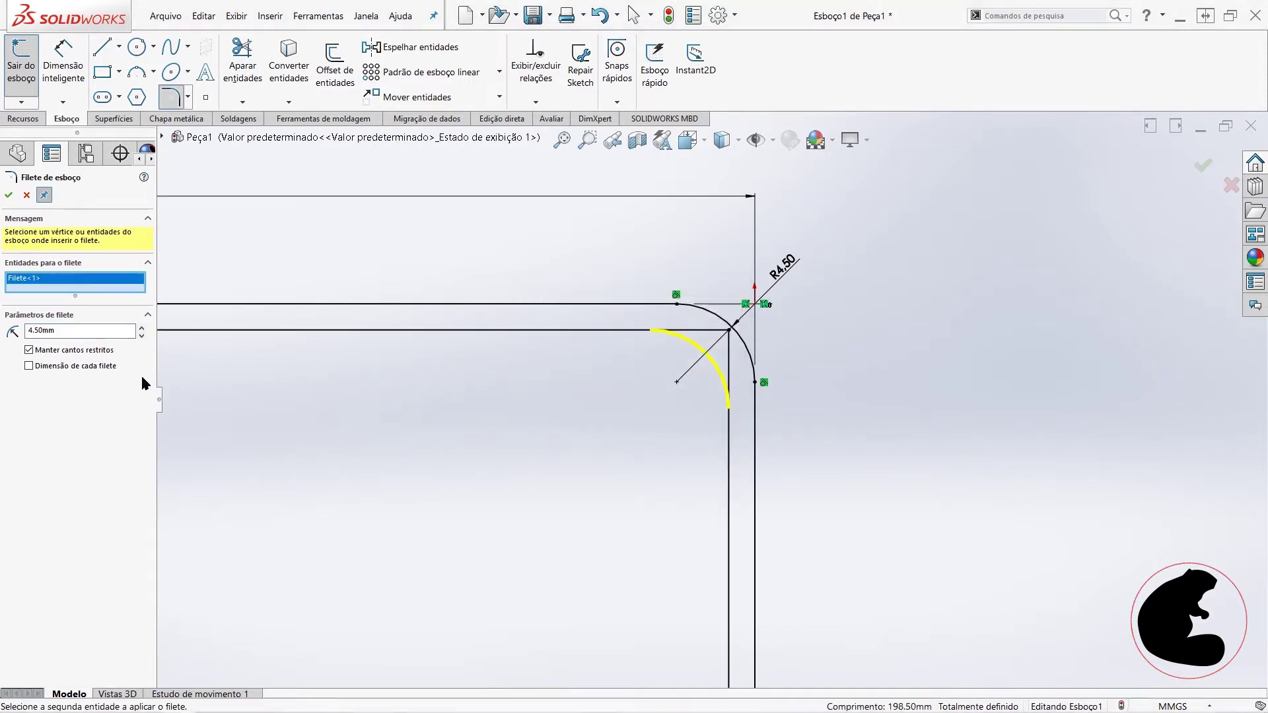
double_click(77, 332)
type("3")
left_click(10, 195)
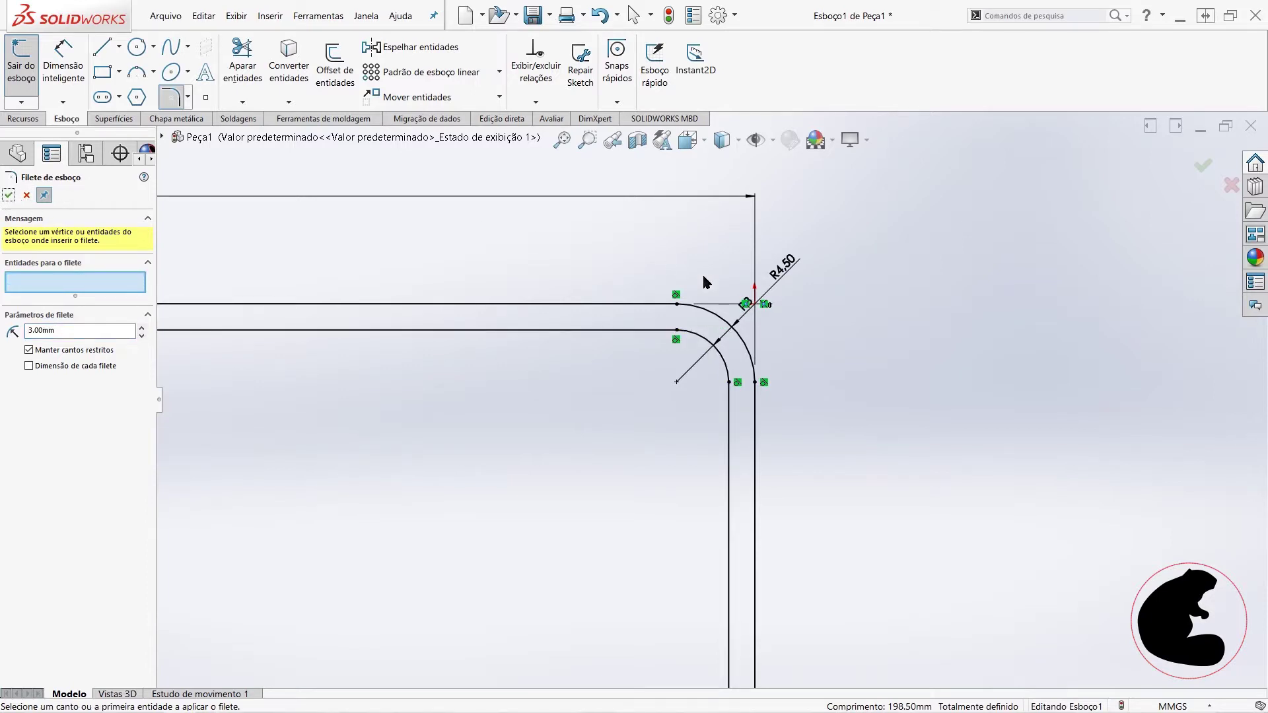
scroll(788, 329, "down", 3)
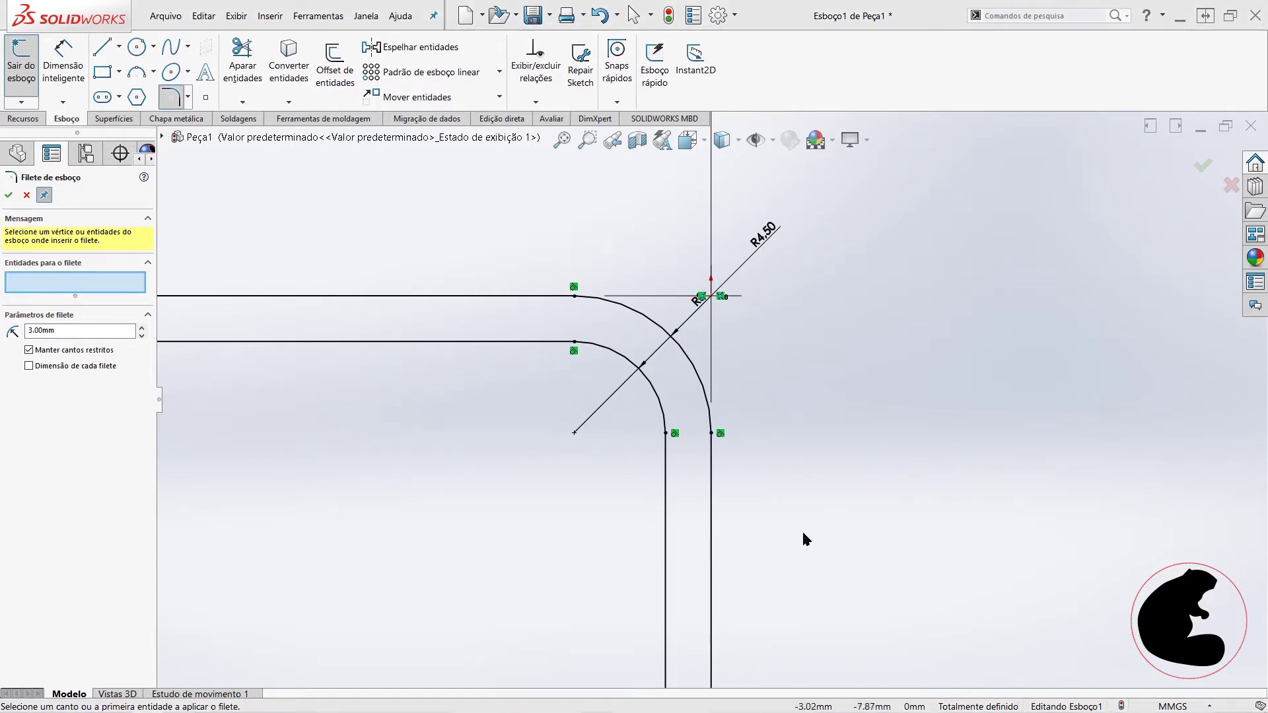
left_click(25, 196)
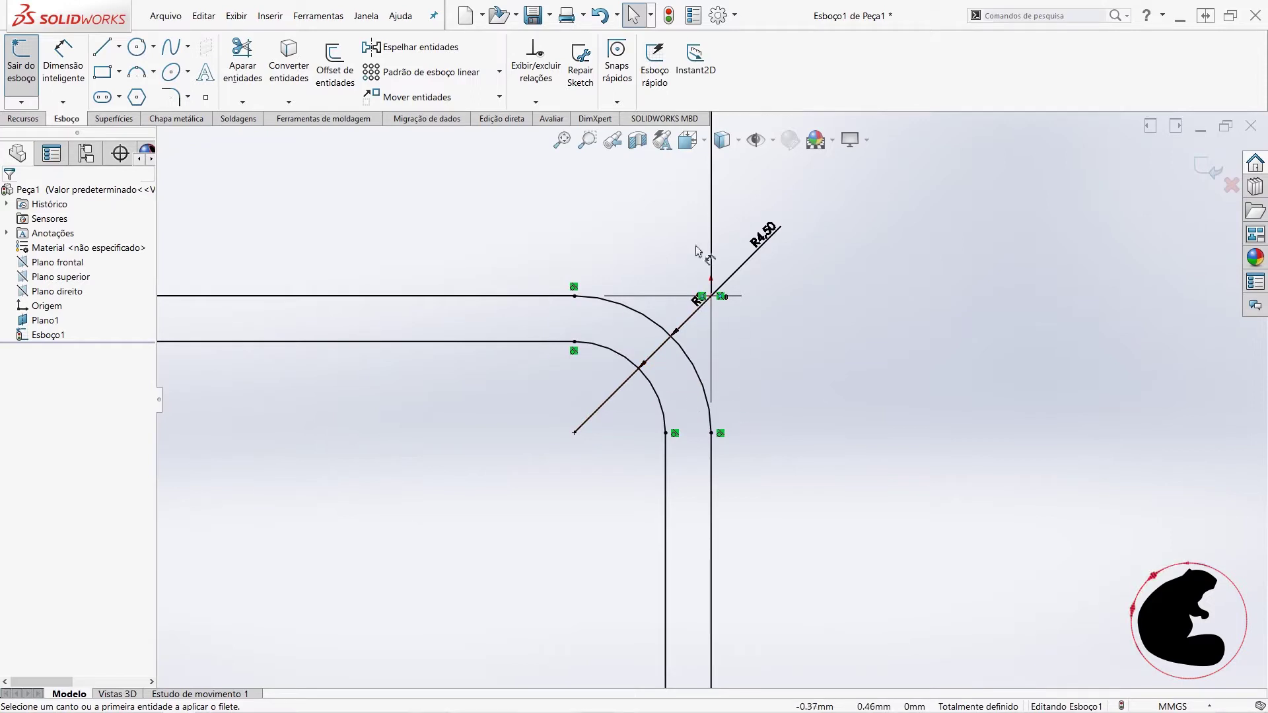
Step: Change the inner fillet radius to 1.5 and the outer R4.50 arc to 3
left_click(692, 319)
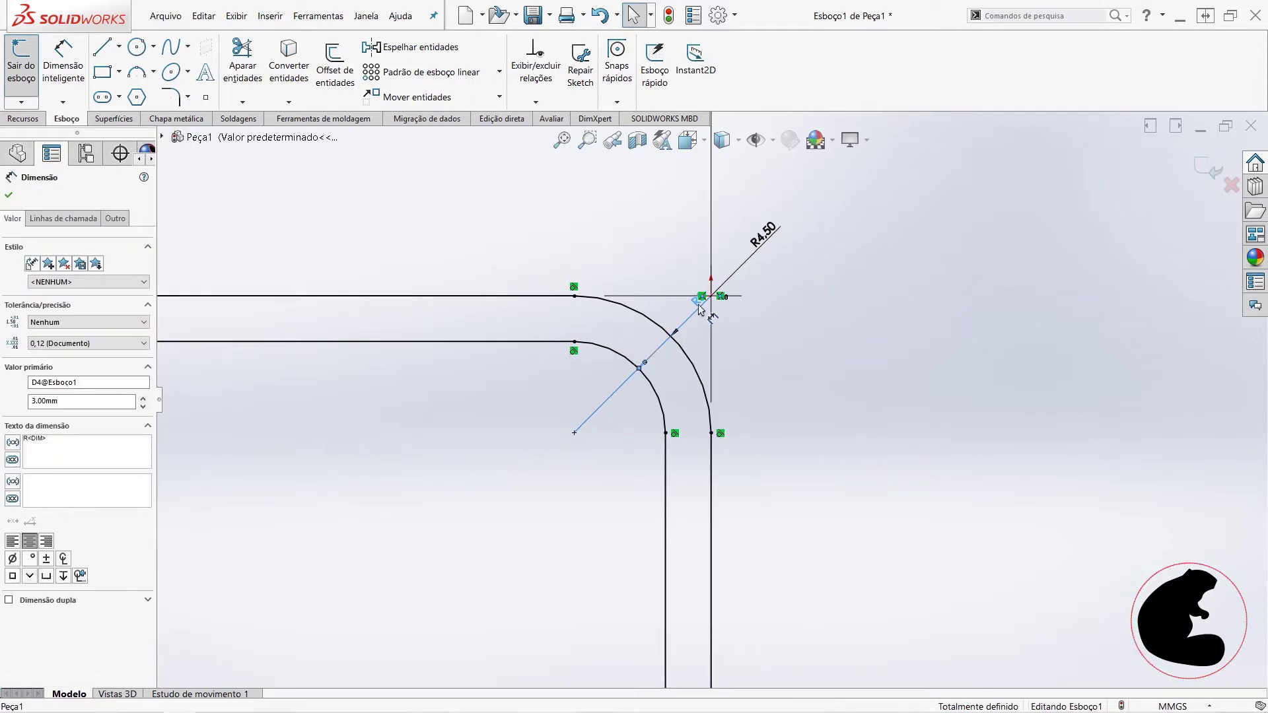
double_click(700, 309)
type("1.5")
key("Return")
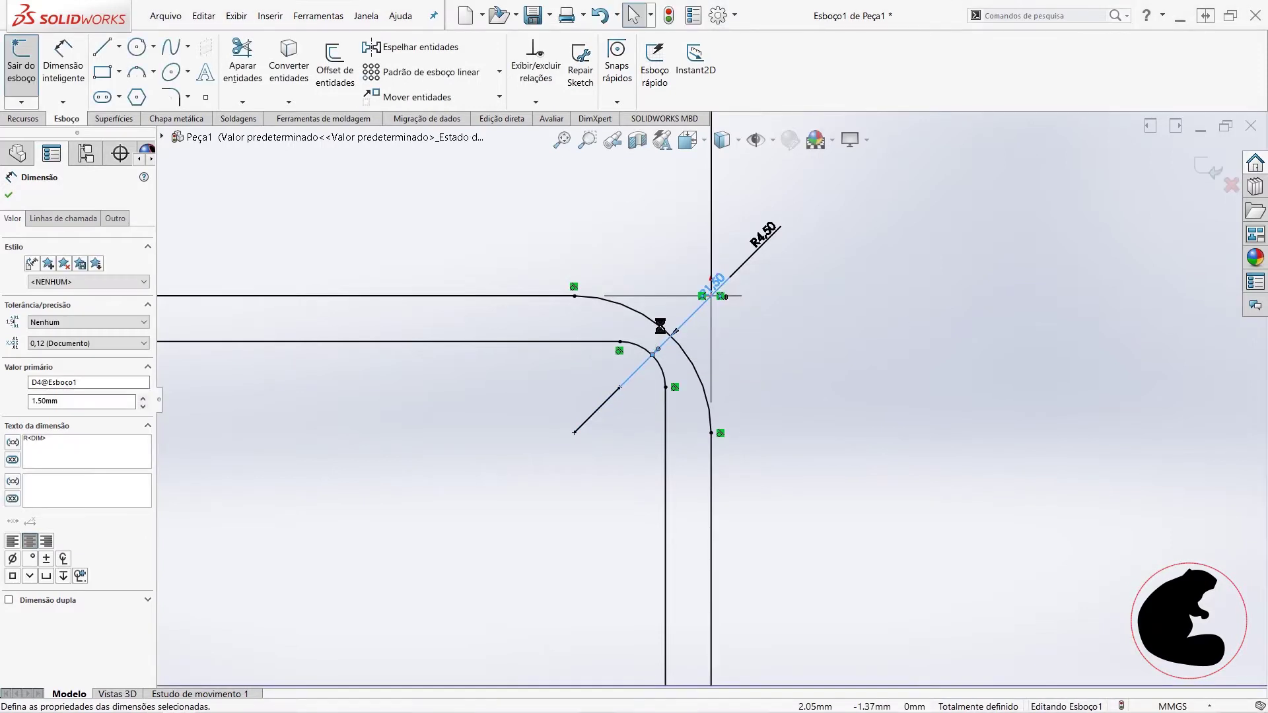
double_click(769, 241)
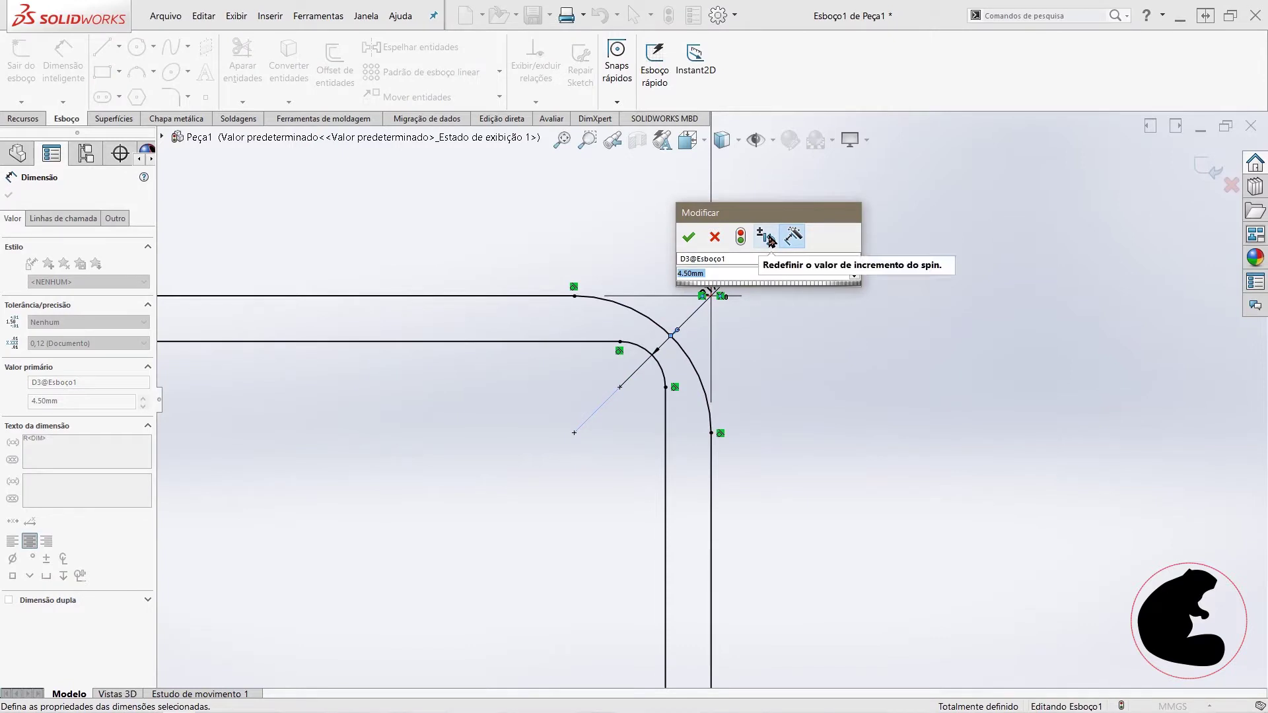
type("3")
key("Return")
Step: Change the horizontal arm length from 200 to 180 mm
key("f")
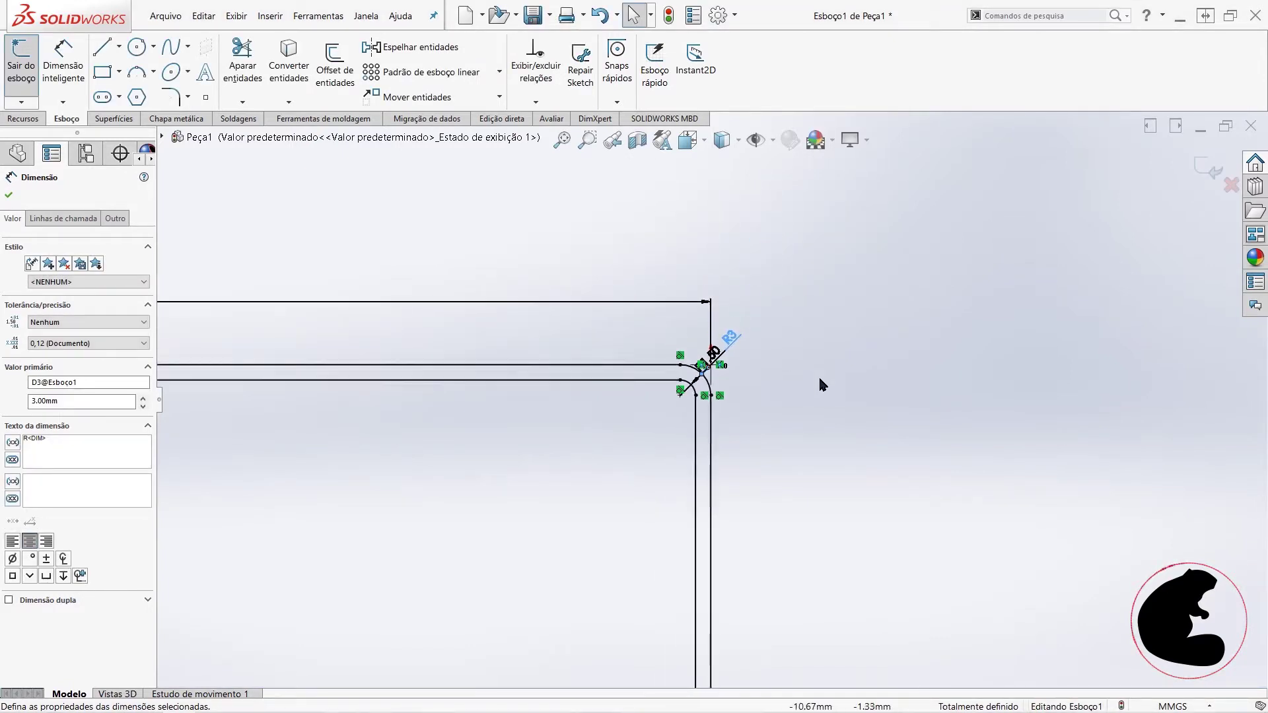
scroll(632, 489, "down", 2)
scroll(637, 439, "down", 3)
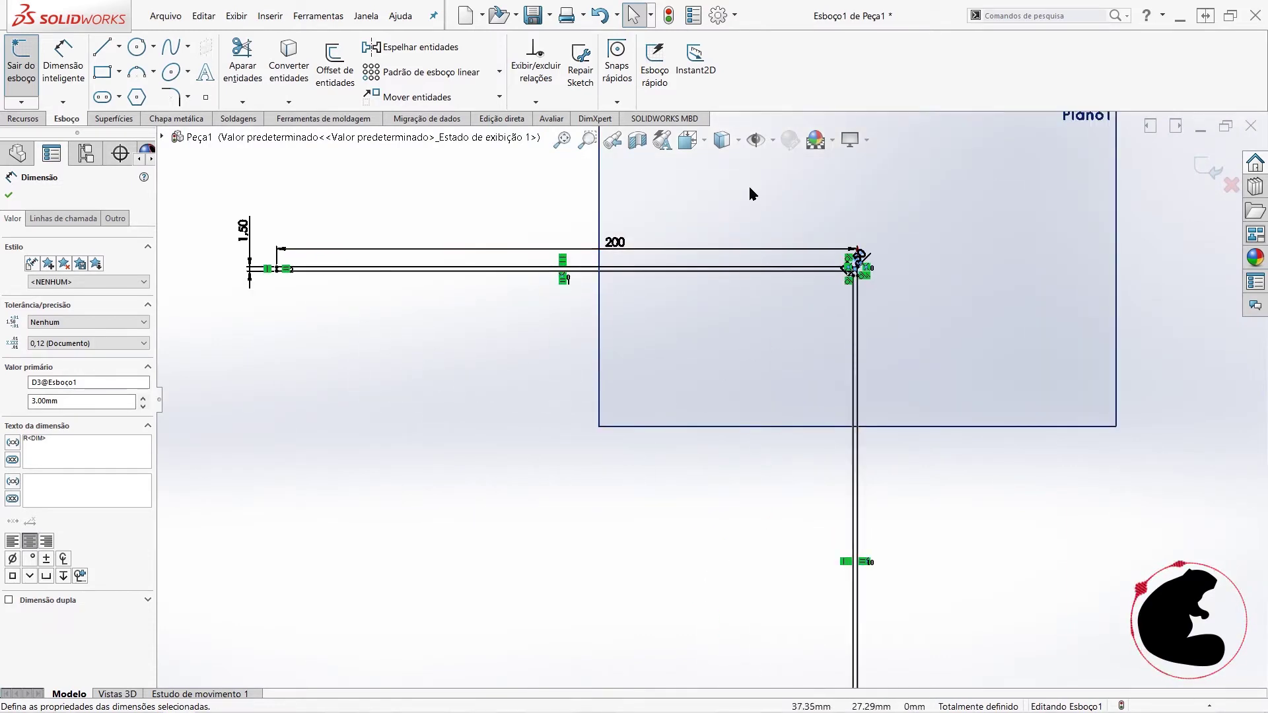
scroll(876, 332, "down", 2)
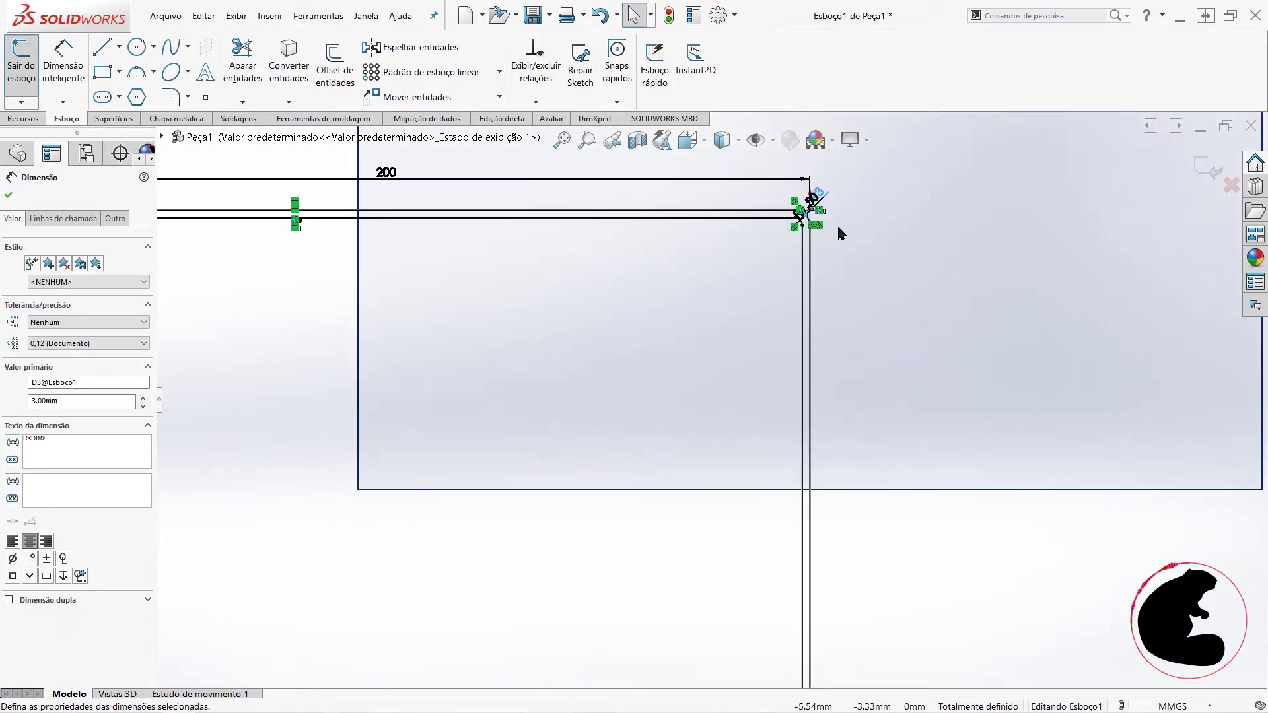
scroll(809, 390, "up", 2)
double_click(525, 266)
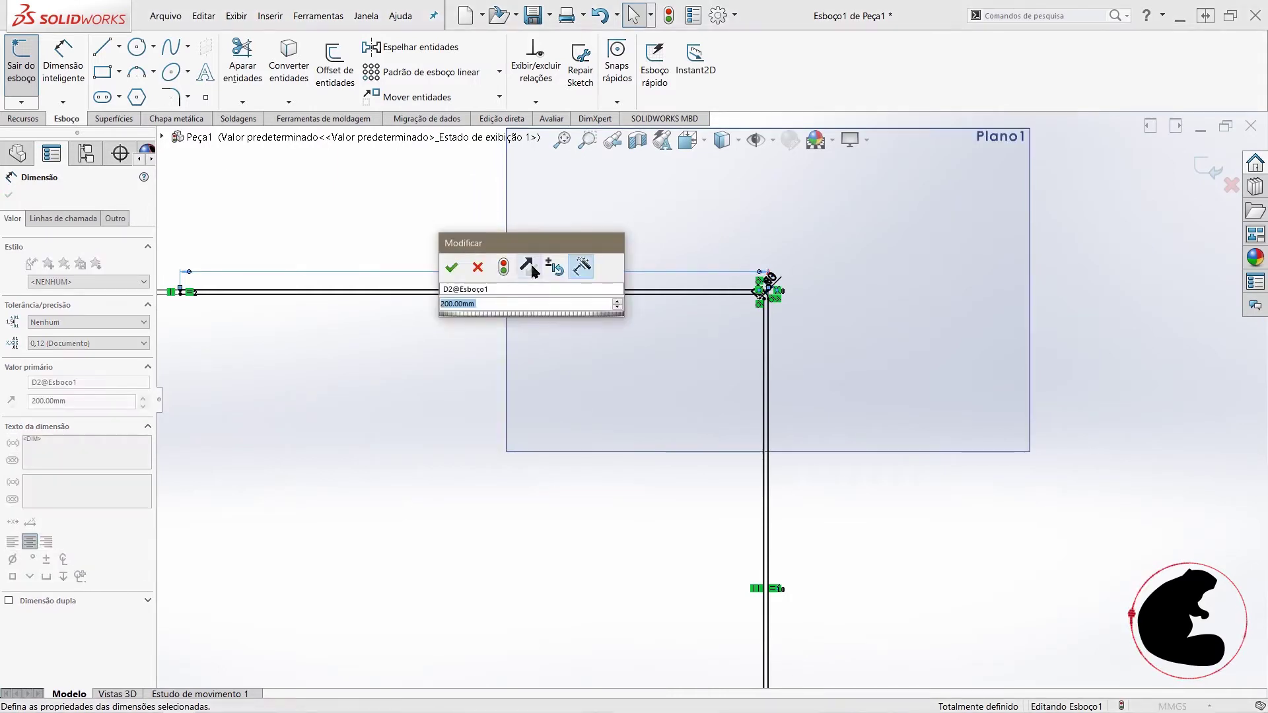
type("181")
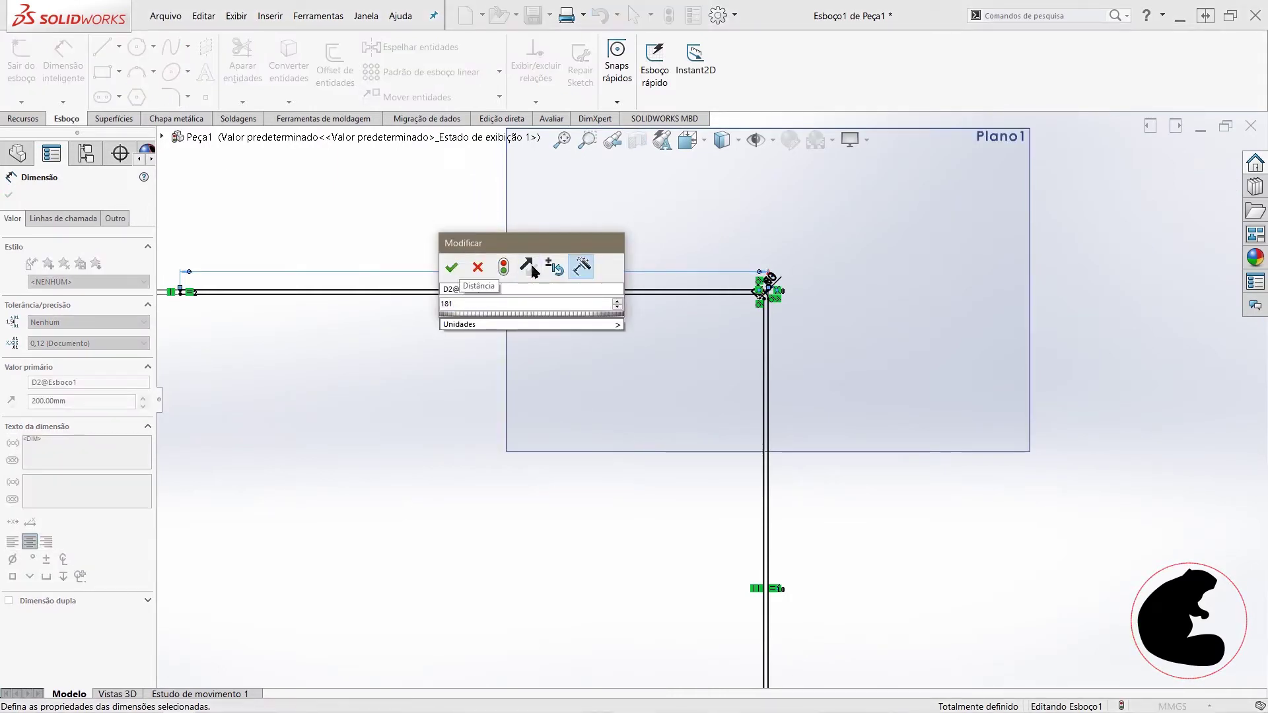
key("BackSpace")
key("Return")
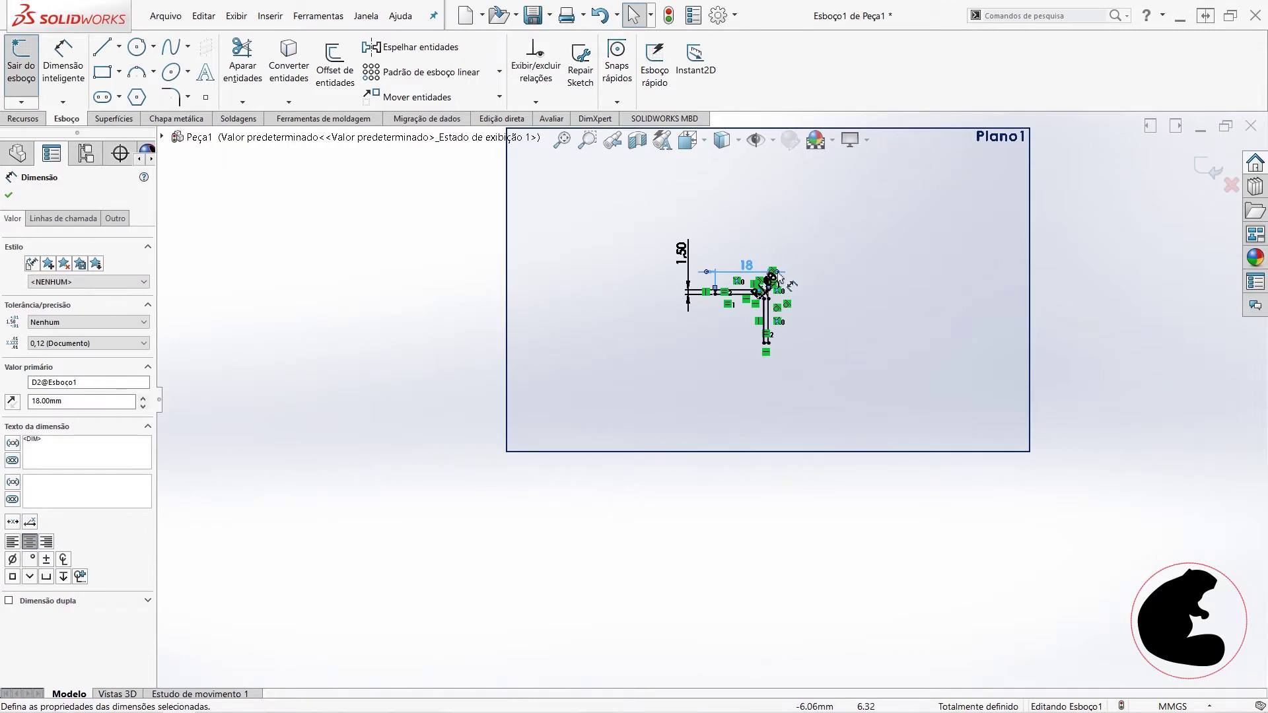
double_click(746, 265)
type("180")
key("Return")
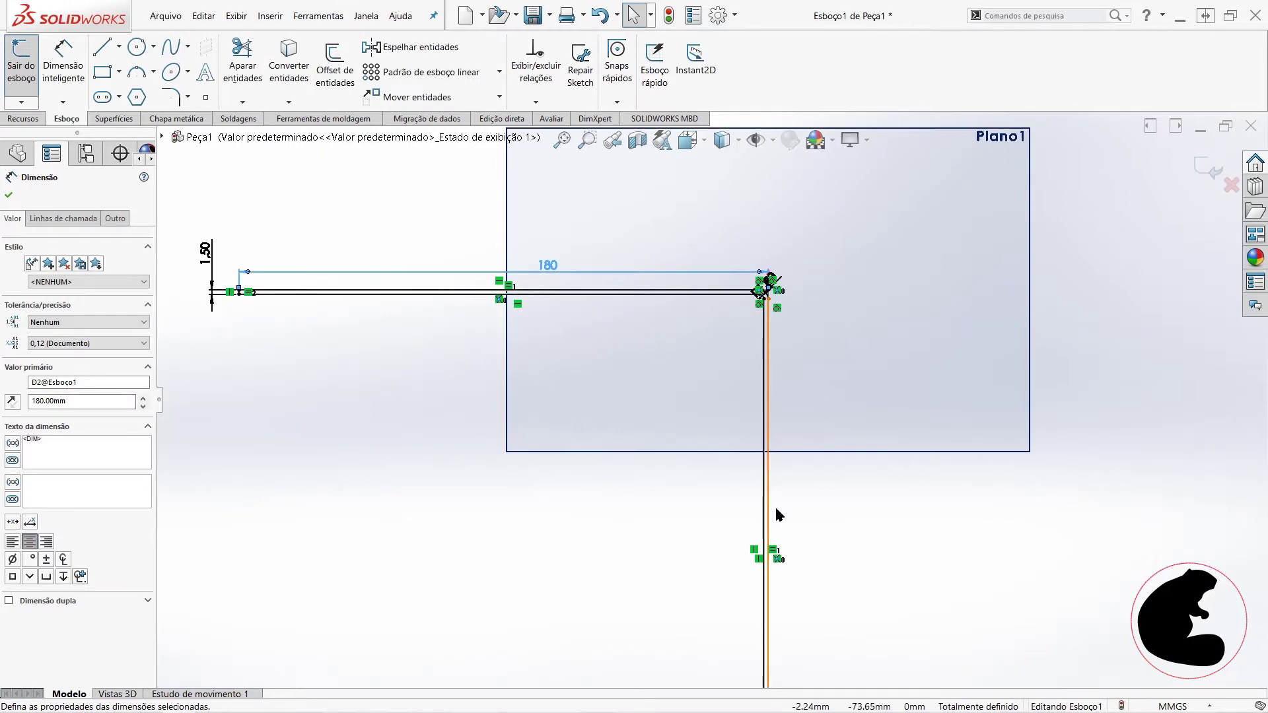
key("Escape")
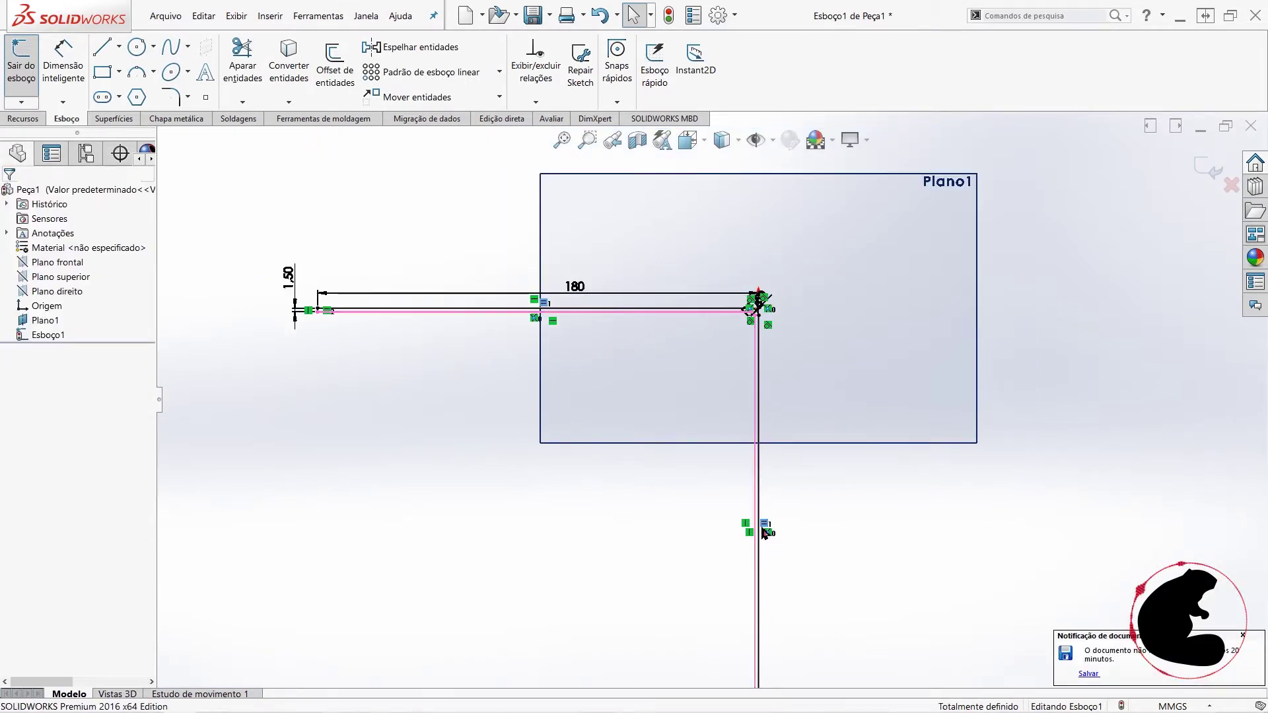
Step: Dimension the bracket's vertical arm to 100 mm
key("Delete")
scroll(795, 541, "up", 2)
scroll(739, 574, "down", 3)
scroll(740, 575, "down", 3)
scroll(870, 444, "up", 2)
scroll(825, 396, "up", 2)
left_click(82, 64)
scroll(759, 444, "down", 3)
scroll(759, 440, "down", 2)
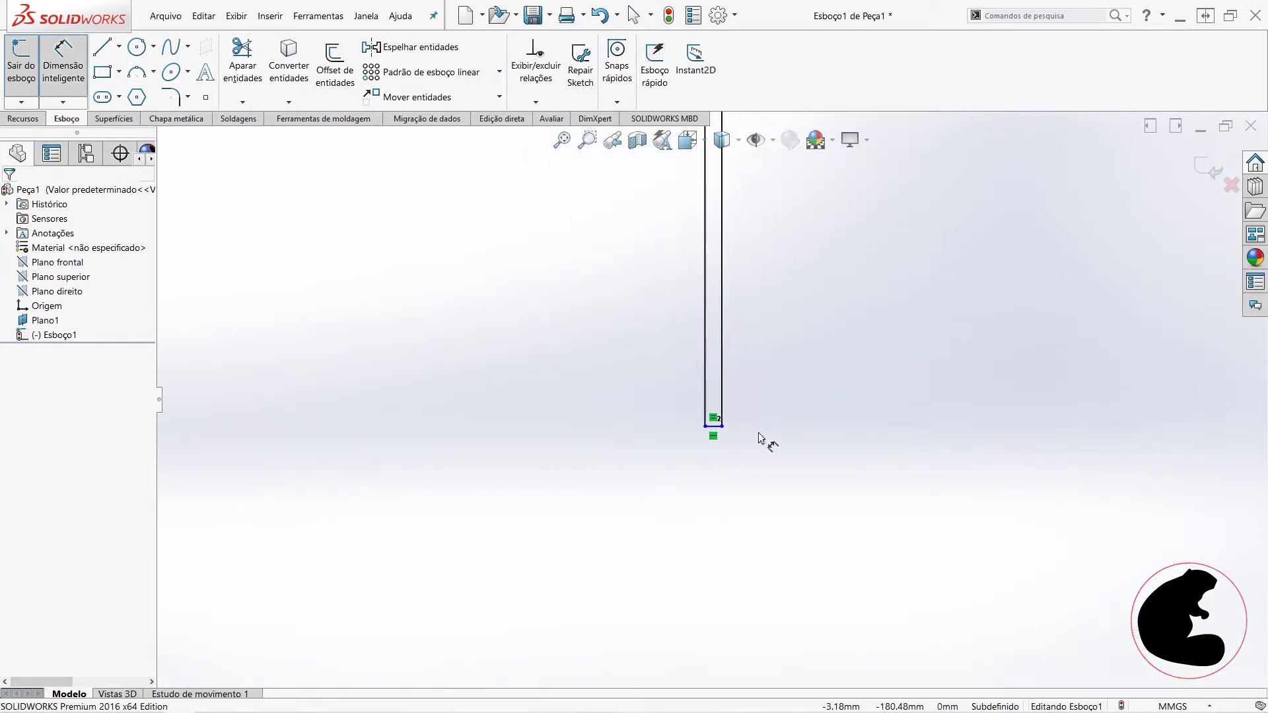
scroll(769, 509, "up", 3)
scroll(725, 283, "up", 5)
scroll(687, 208, "down", 3)
scroll(687, 208, "down", 3)
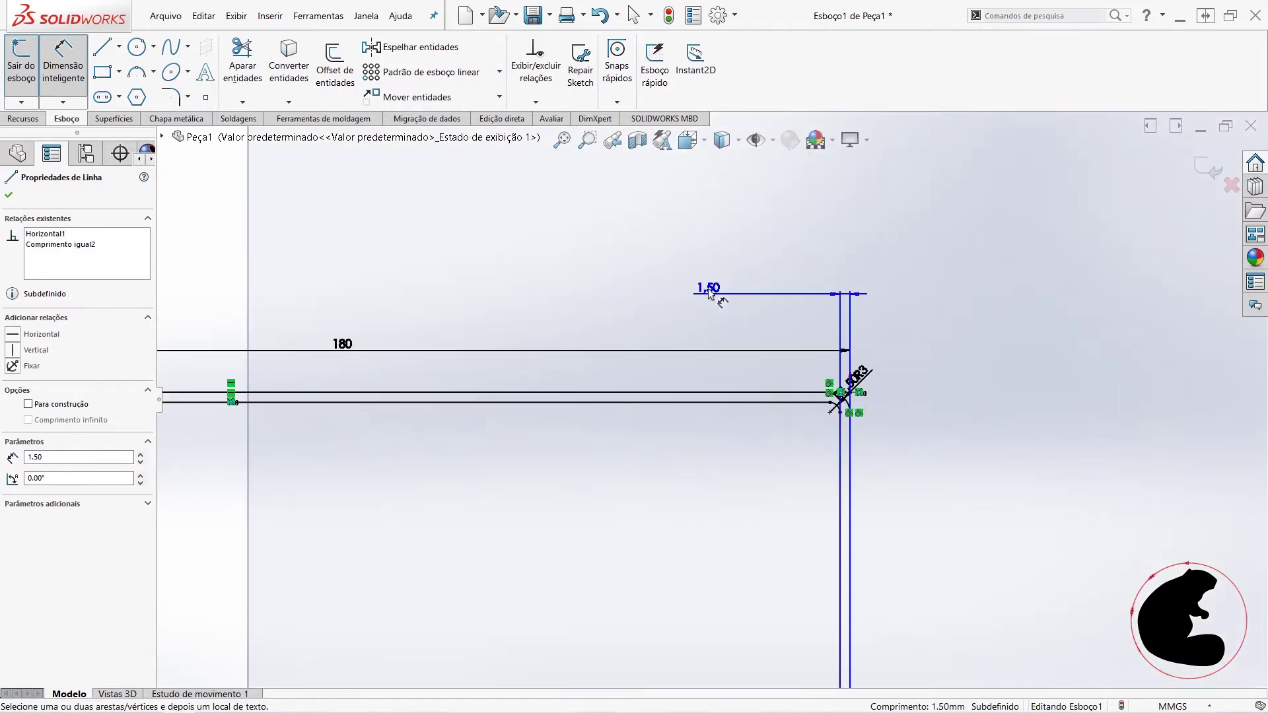
scroll(709, 293, "down", 2)
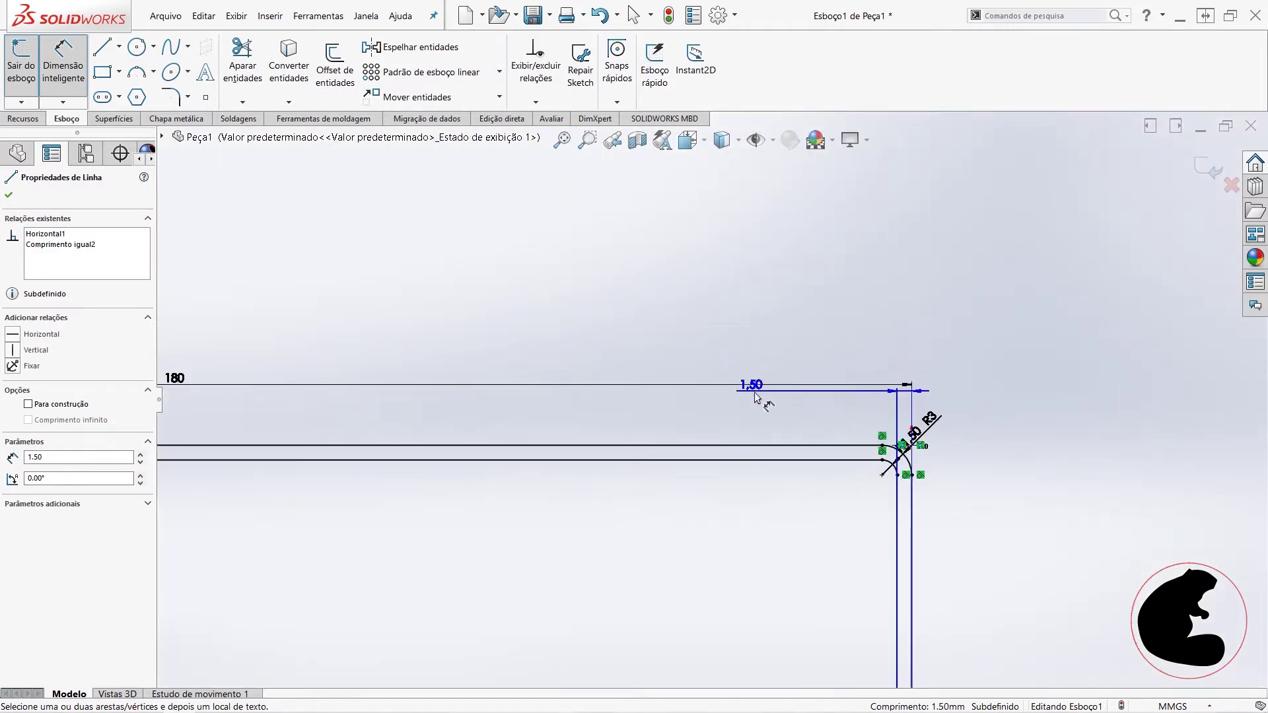
left_click(767, 447)
scroll(911, 482, "up", 3)
left_click(868, 512)
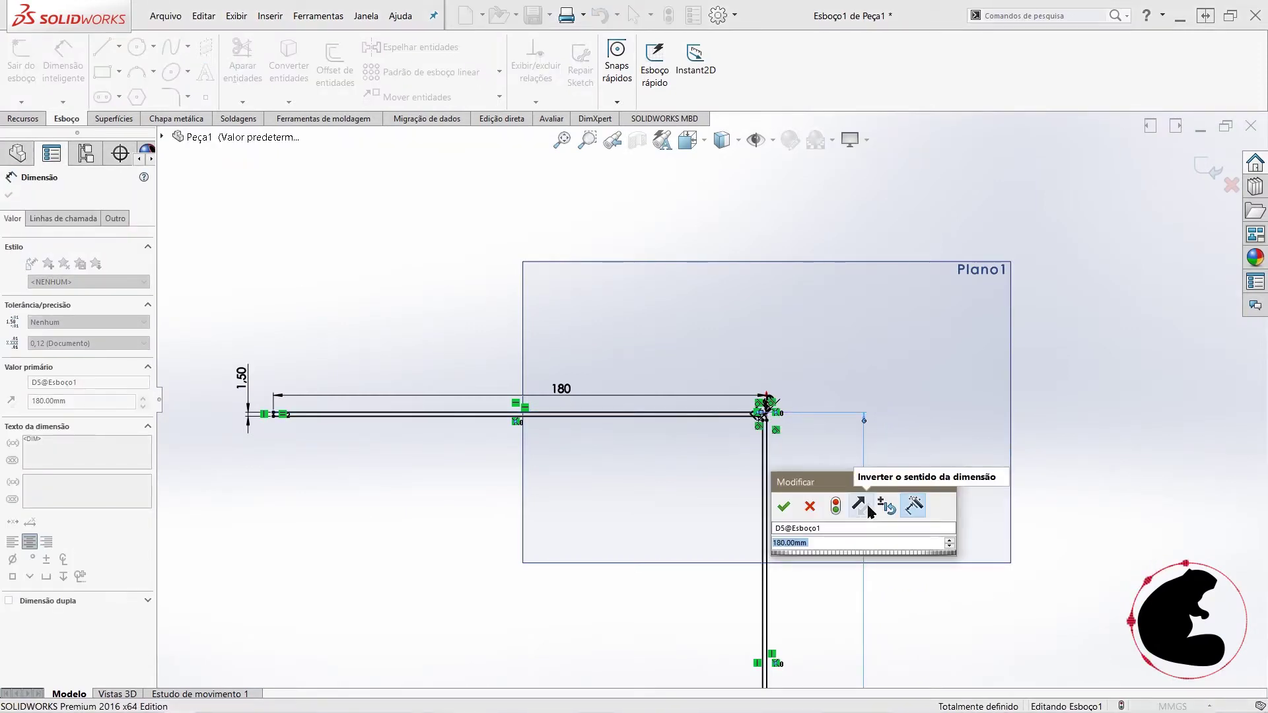
type("130")
key("Return")
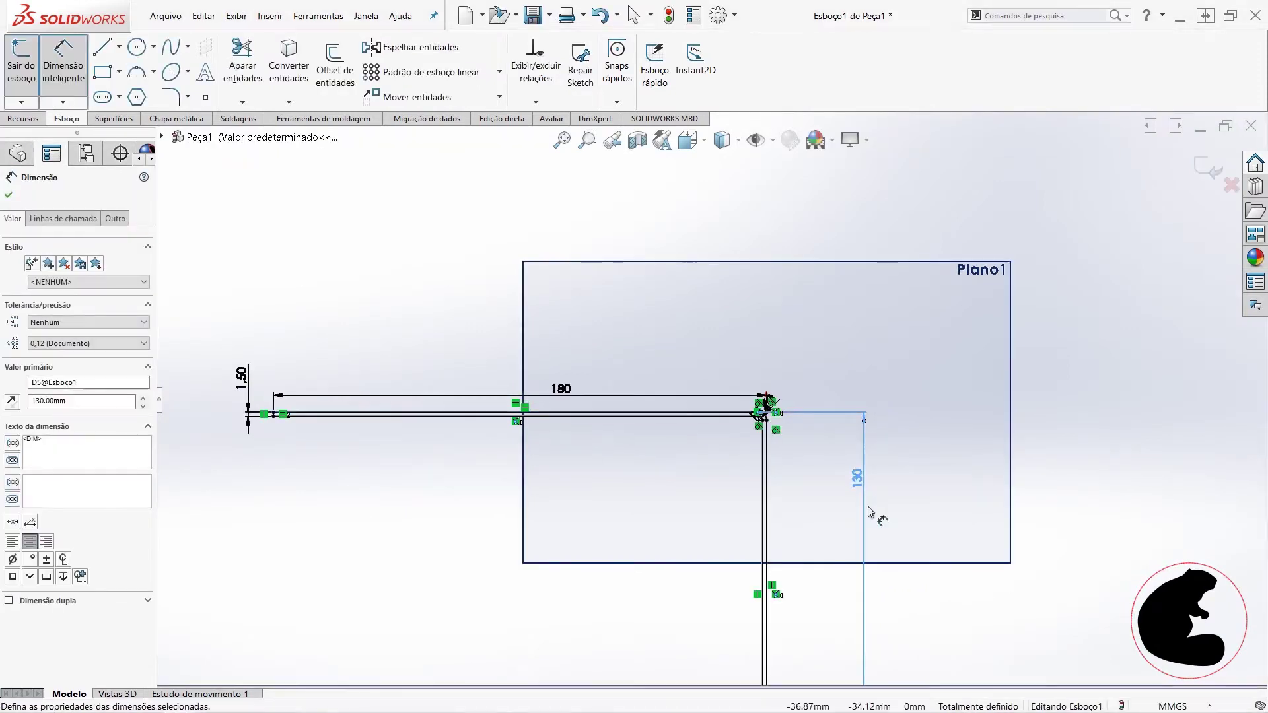
scroll(886, 553, "up", 2)
double_click(811, 464)
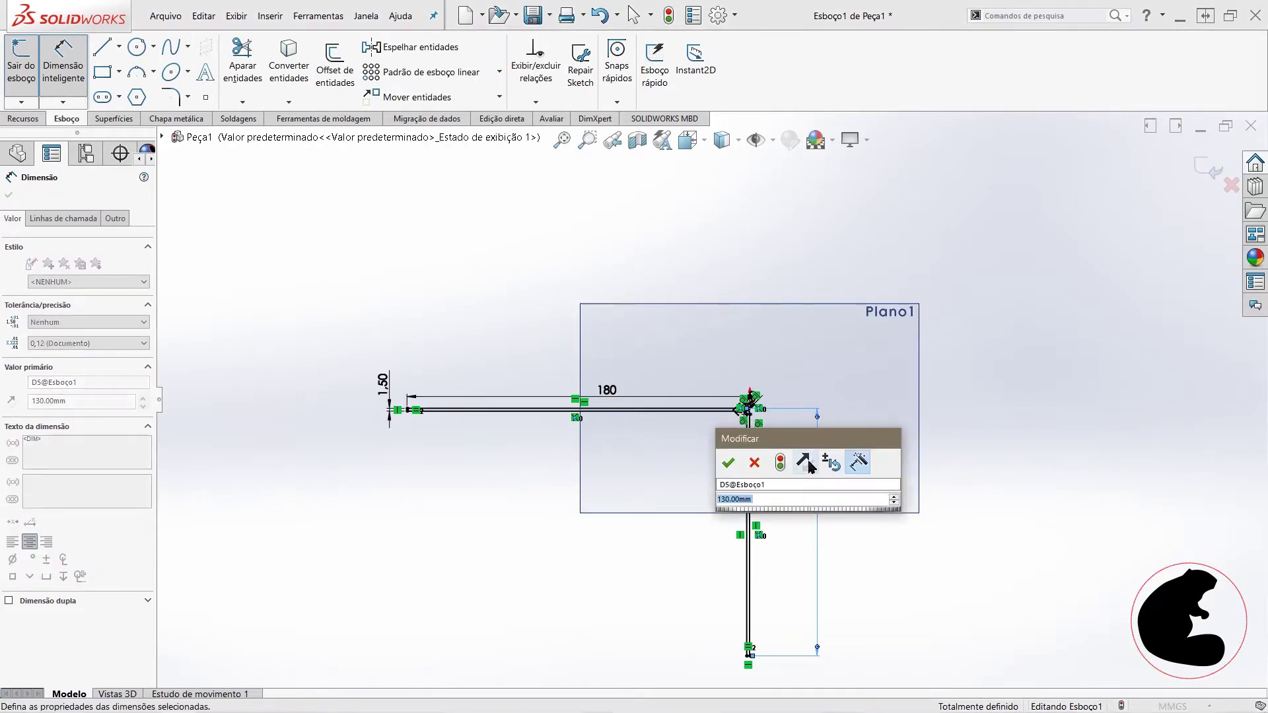
type("100")
key("Return")
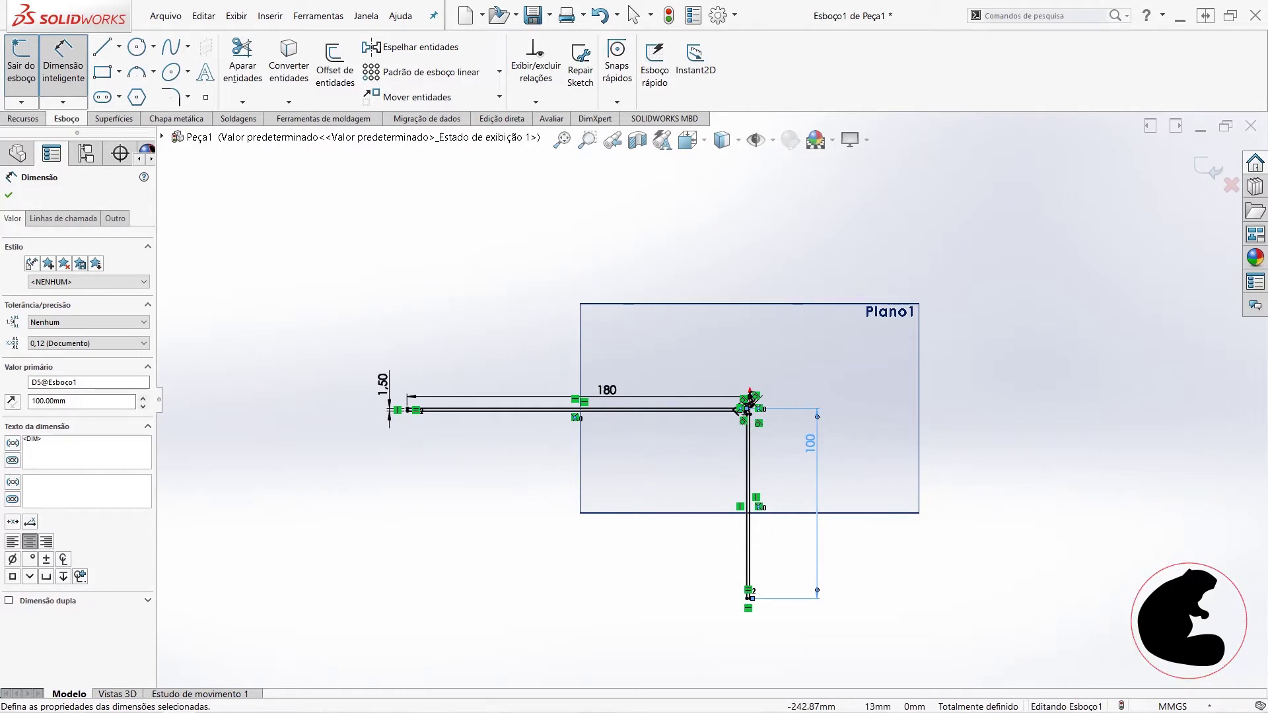
Step: Start an Extruded Boss/Base from the bracket sketch
left_click(63, 63)
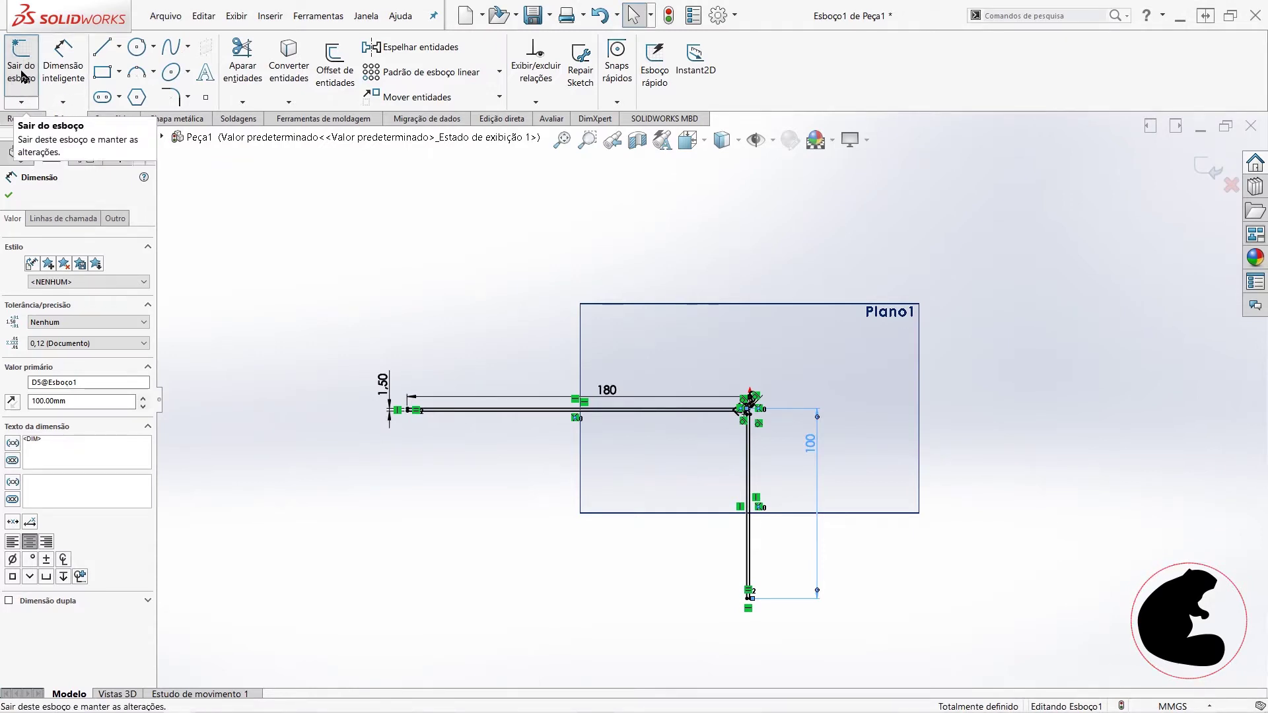
left_click(23, 119)
left_click(34, 66)
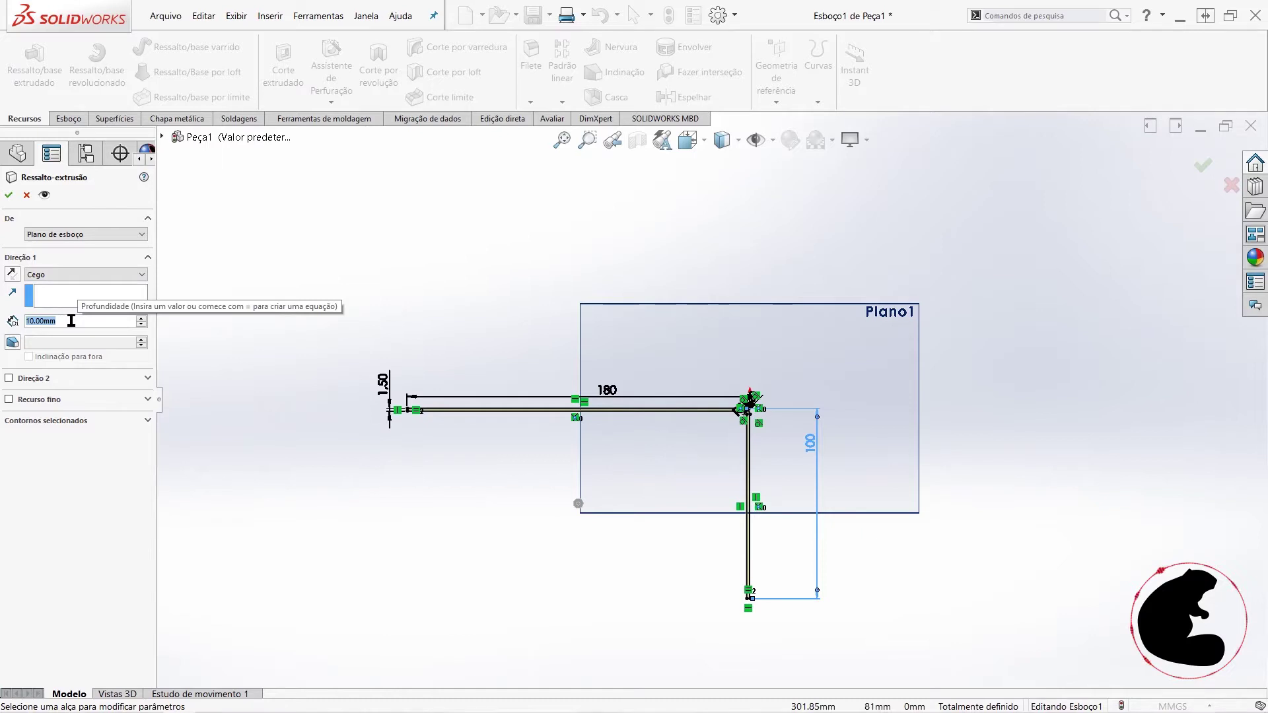
Step: Extrude the L-bracket sketch 20 mm with the Mid Plane end condition
scroll(71, 321, "up", 1)
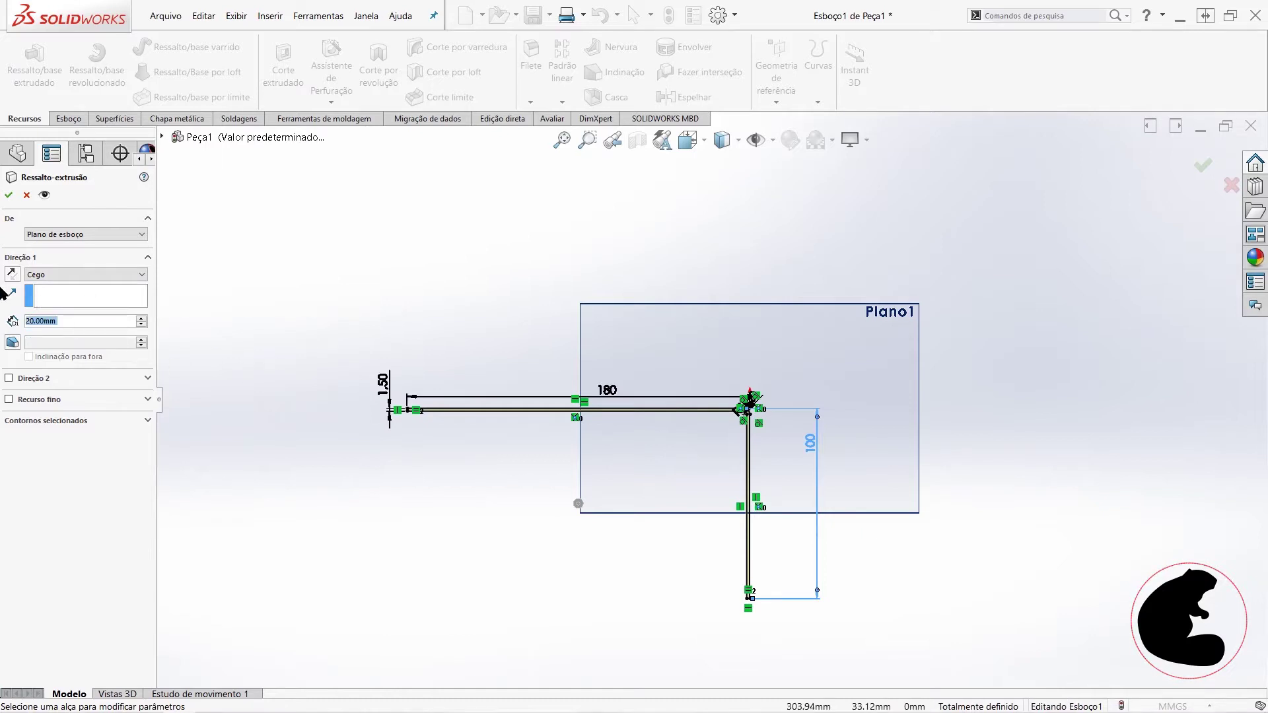
left_click(58, 274)
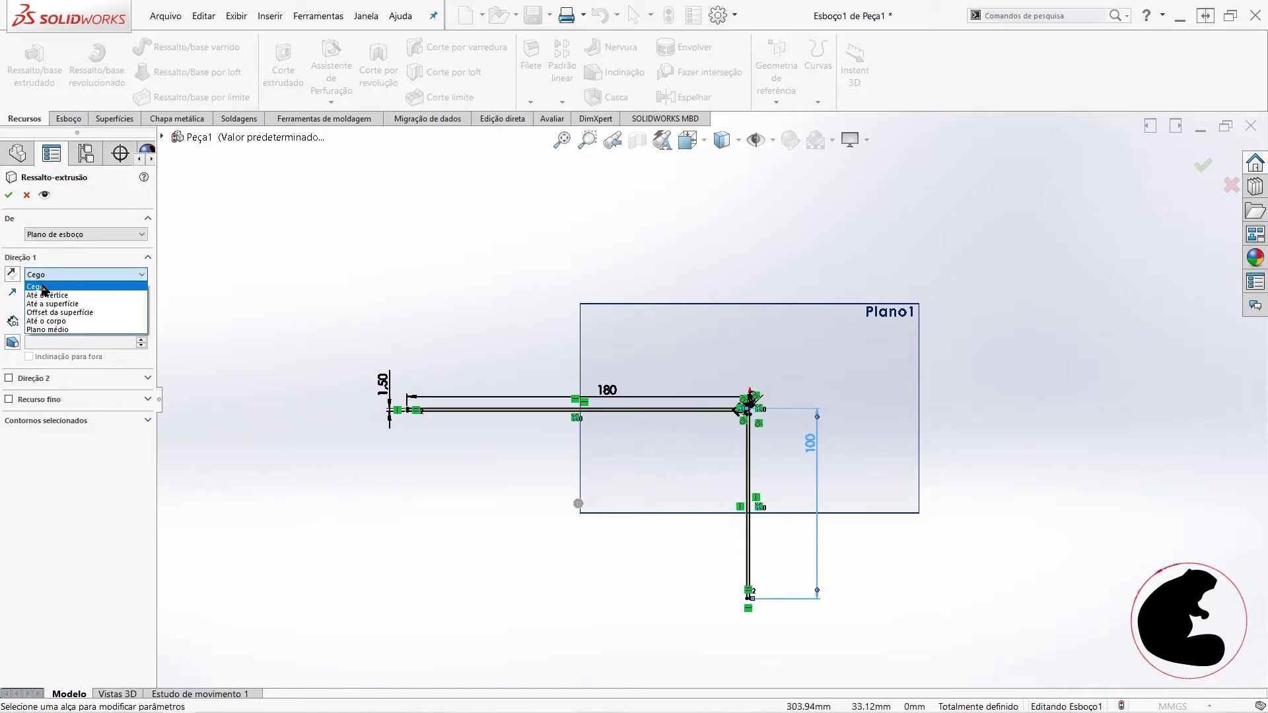
left_click(60, 330)
mouse_move(791, 473)
middle_mouse_down()
mouse_move(924, 479)
mouse_move(594, 431)
mouse_move(597, 477)
middle_mouse_up()
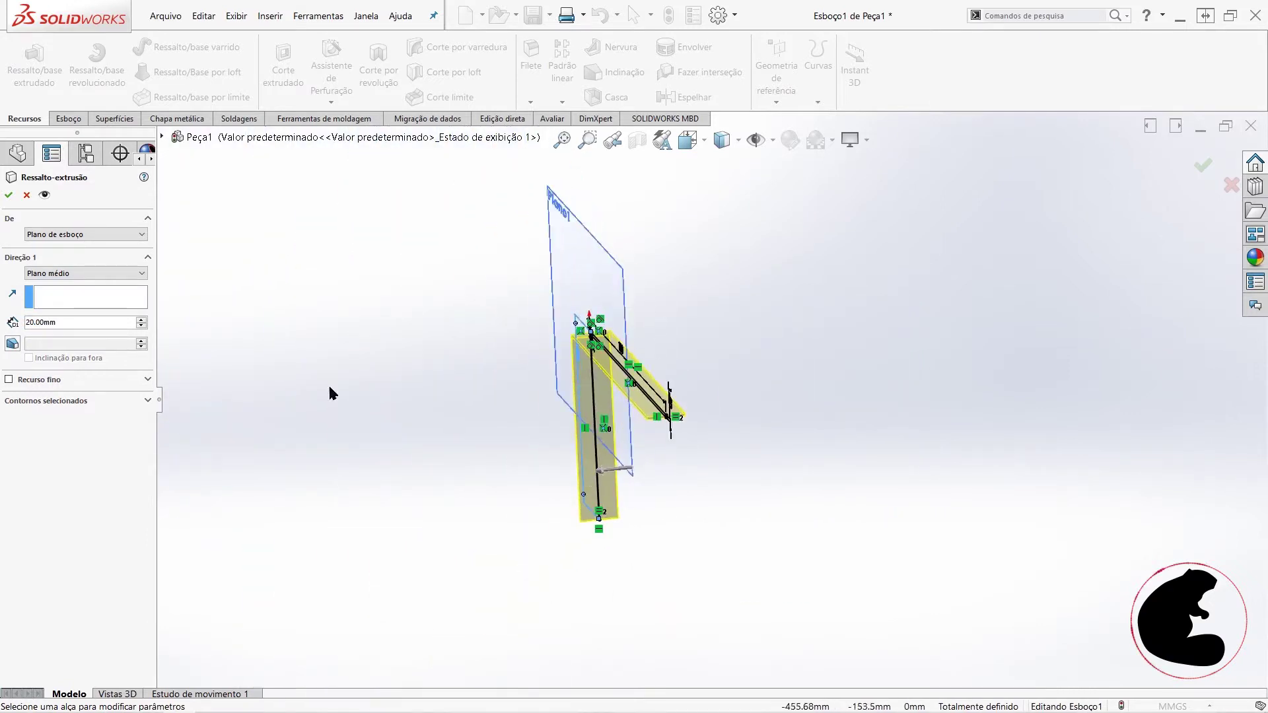
left_click(8, 195)
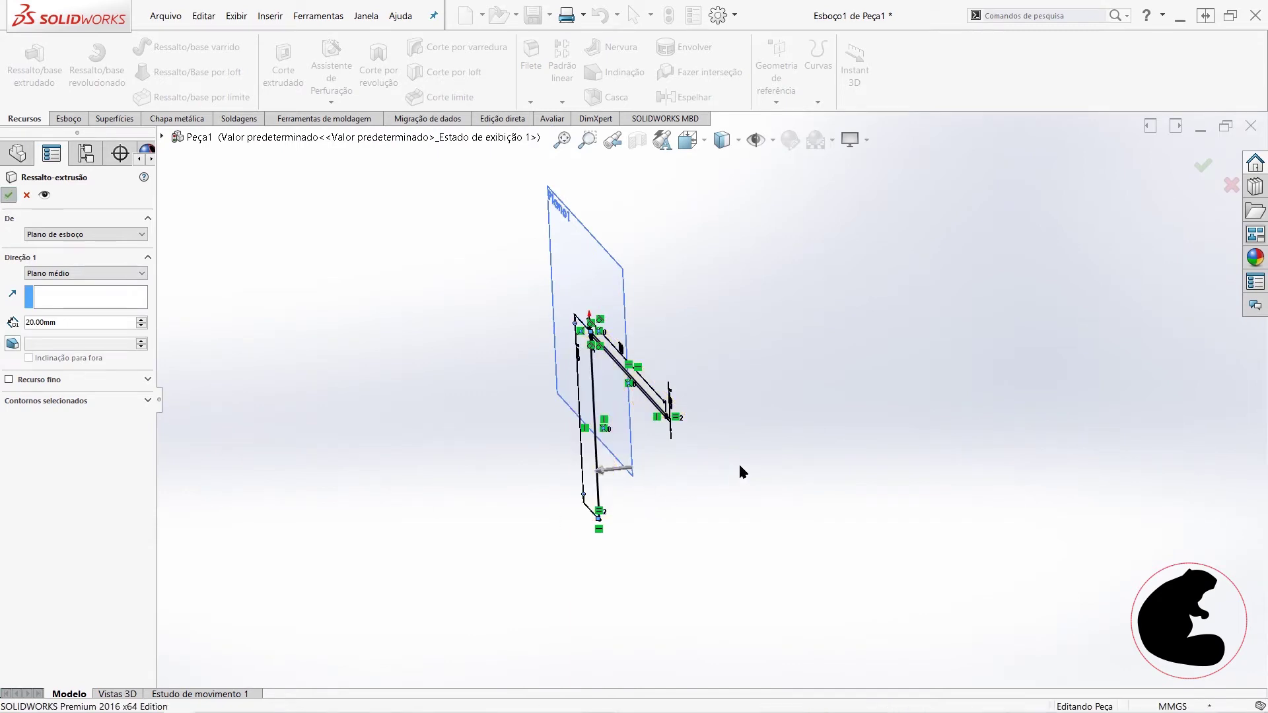
Step: Orbit around the new bracket solid and clear a mistaken side-face selection
mouse_move(698, 486)
middle_mouse_down()
mouse_move(755, 408)
mouse_move(762, 494)
mouse_move(496, 416)
mouse_move(421, 353)
middle_mouse_up()
mouse_move(623, 502)
middle_mouse_down()
mouse_move(449, 287)
mouse_move(505, 197)
mouse_move(581, 267)
middle_mouse_up()
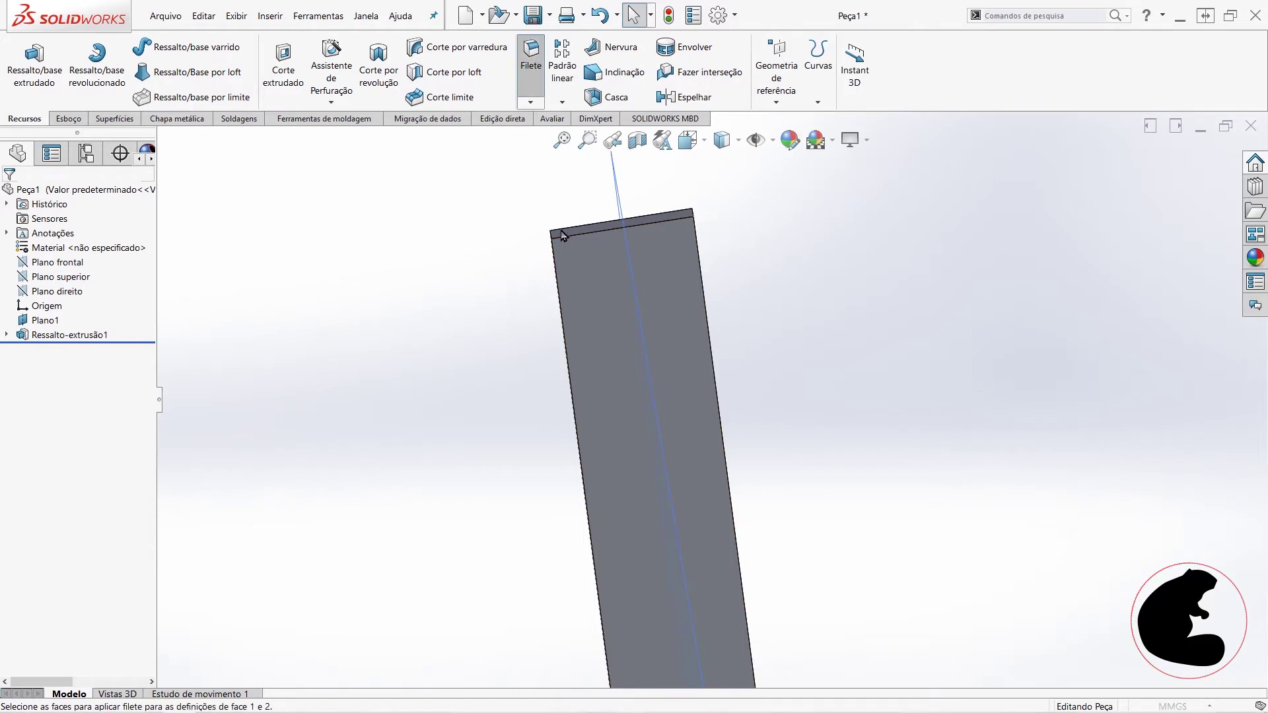
mouse_move(556, 242)
middle_mouse_down()
mouse_move(628, 291)
mouse_move(568, 274)
middle_mouse_up()
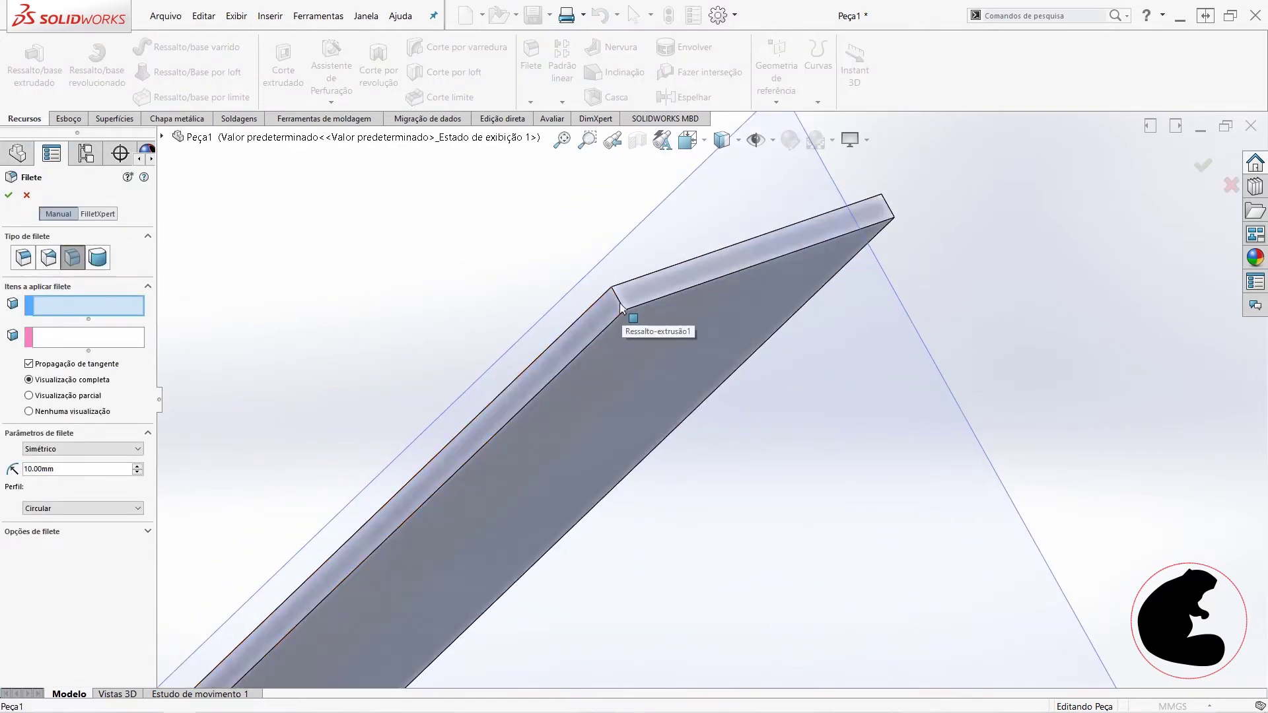
scroll(621, 307, "down", 1)
scroll(621, 307, "down", 1)
scroll(627, 313, "down", 2)
scroll(630, 317, "down", 1)
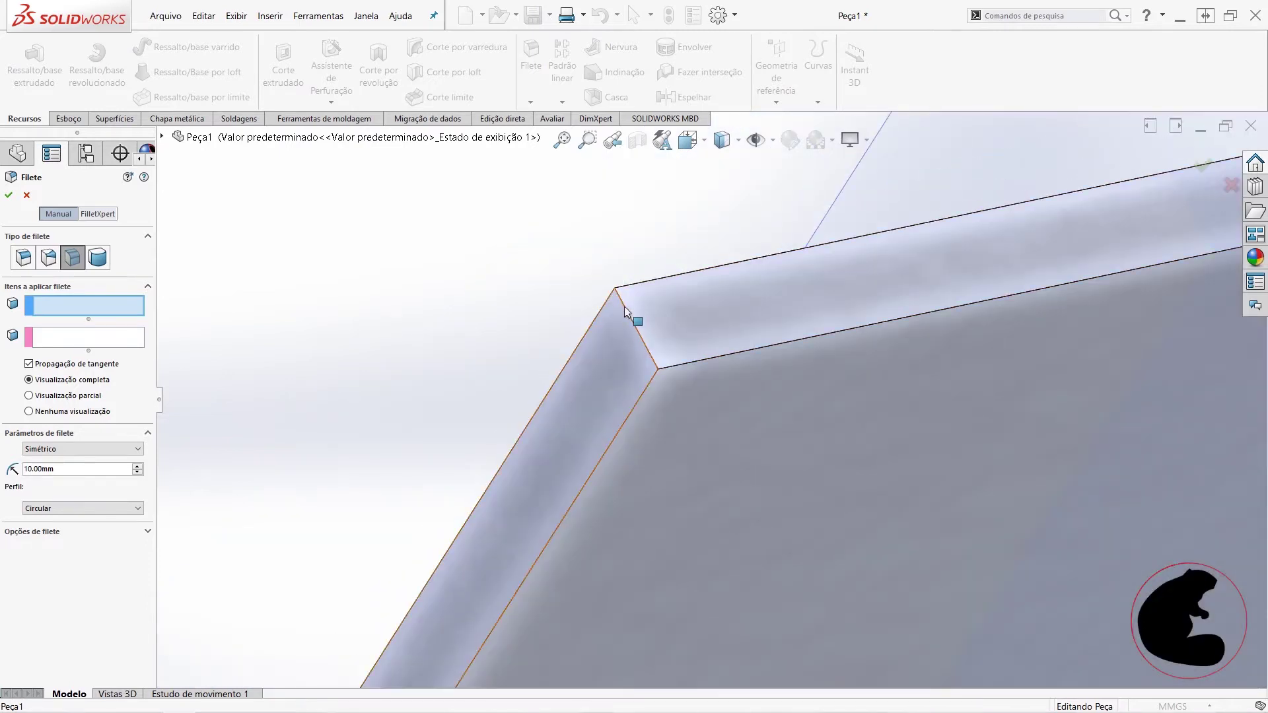
left_click(656, 372)
scroll(673, 403, "up", 5)
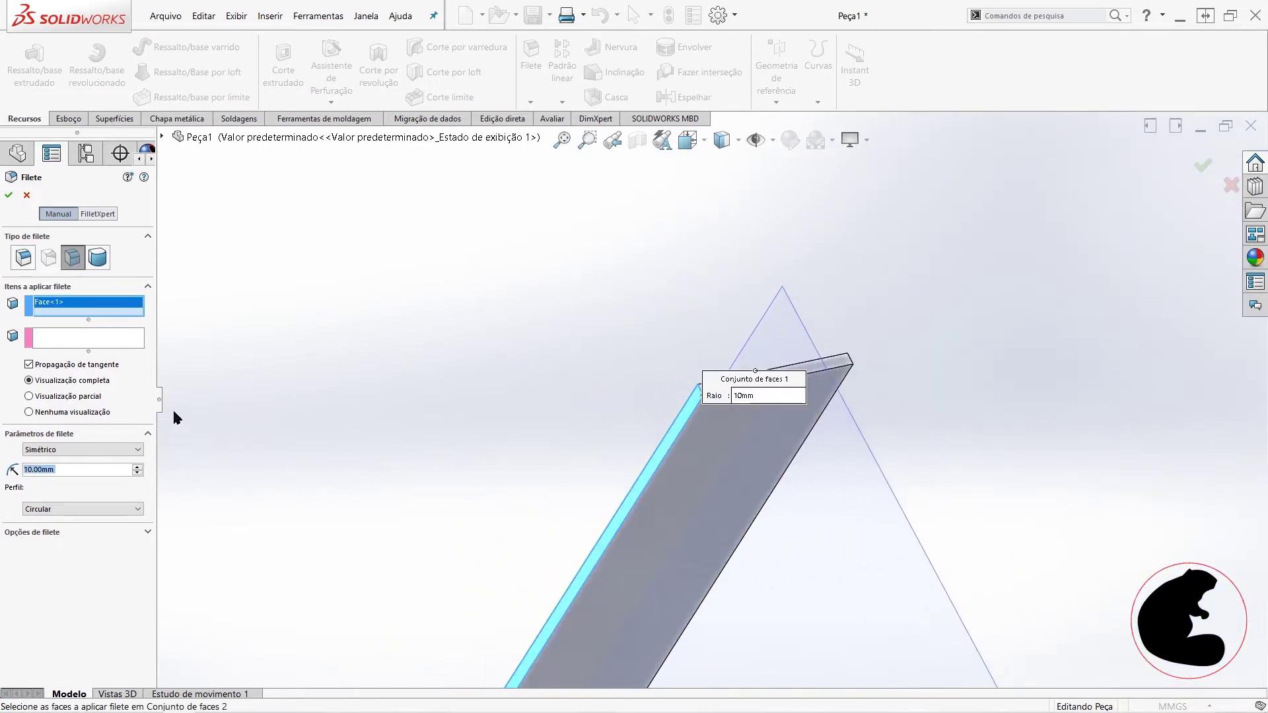
left_click(27, 196)
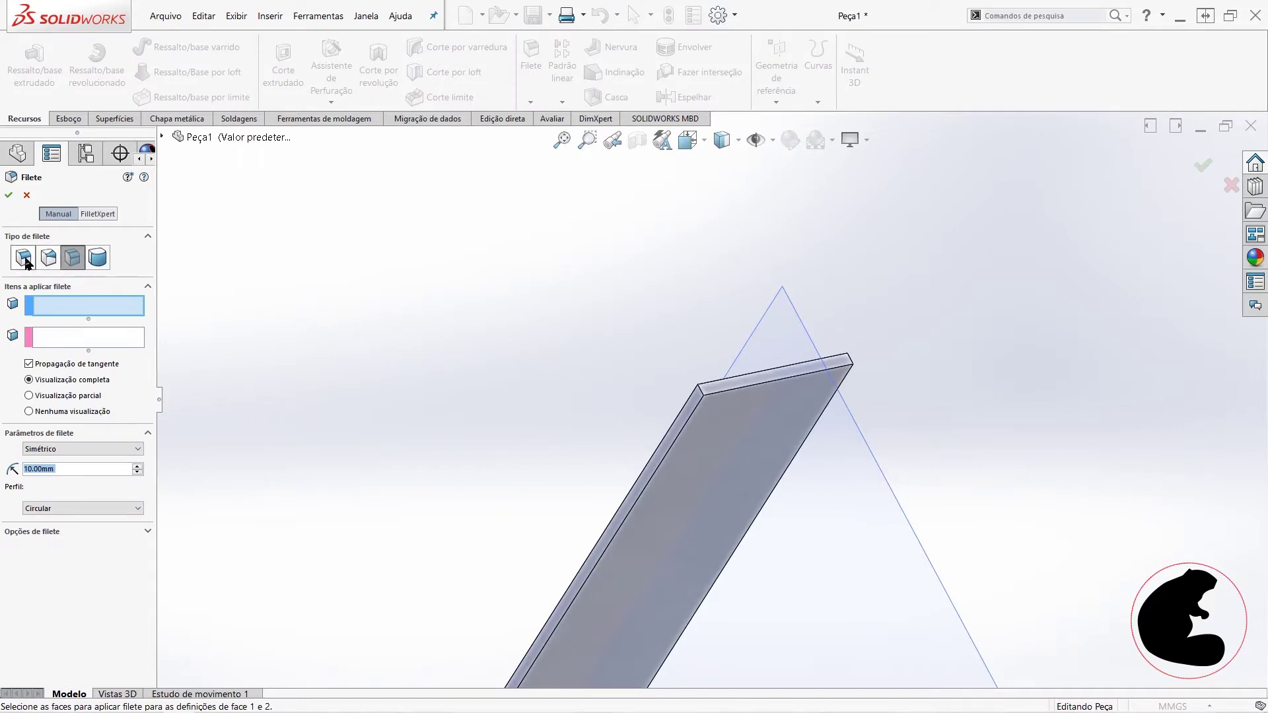
Step: Start a 10 mm constant-size fillet on the first two end edges of the bracket
left_click(29, 263)
scroll(727, 396, "down", 2)
scroll(660, 402, "down", 2)
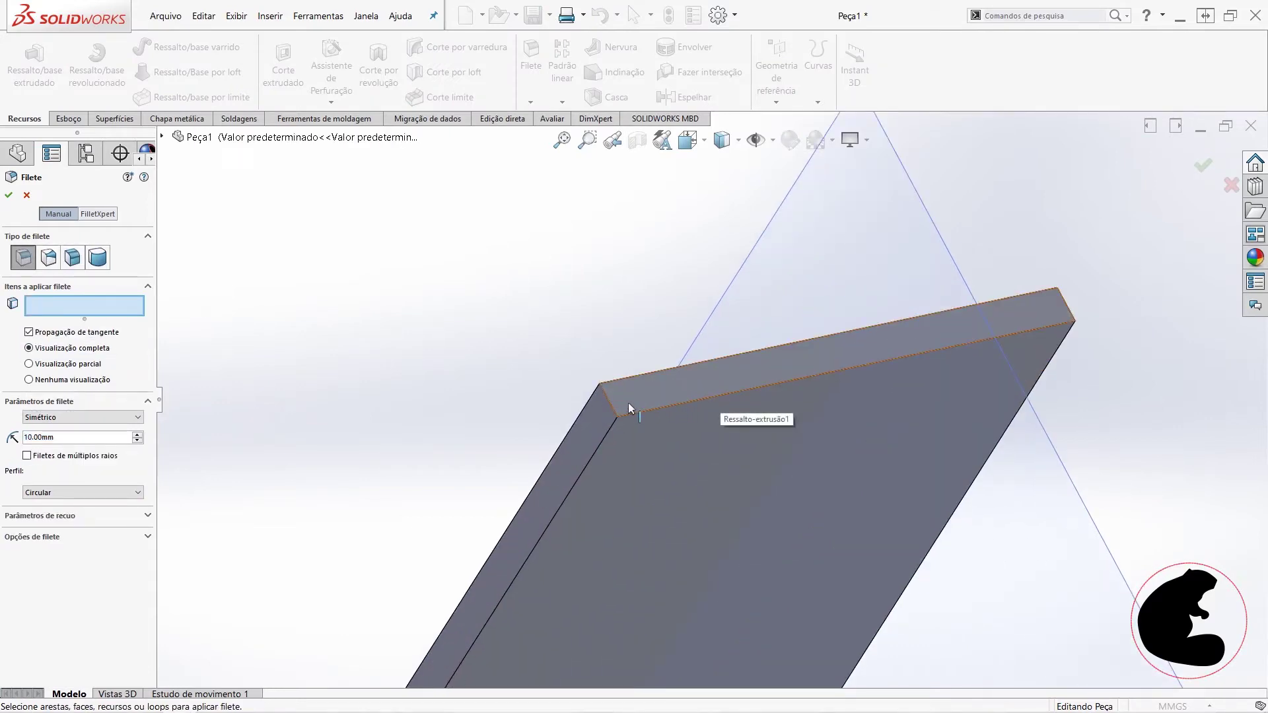
left_click(614, 401)
mouse_move(925, 406)
middle_mouse_down()
mouse_move(962, 410)
mouse_move(977, 339)
mouse_move(895, 332)
middle_mouse_up()
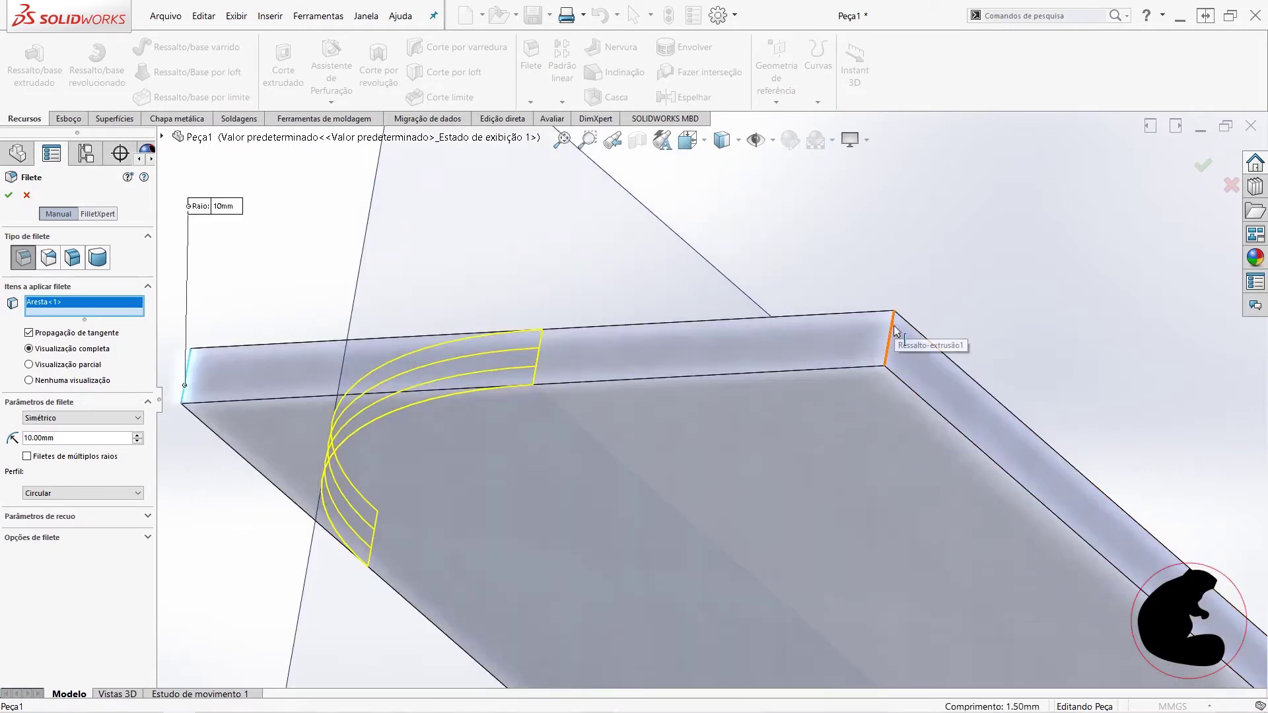
left_click(896, 334)
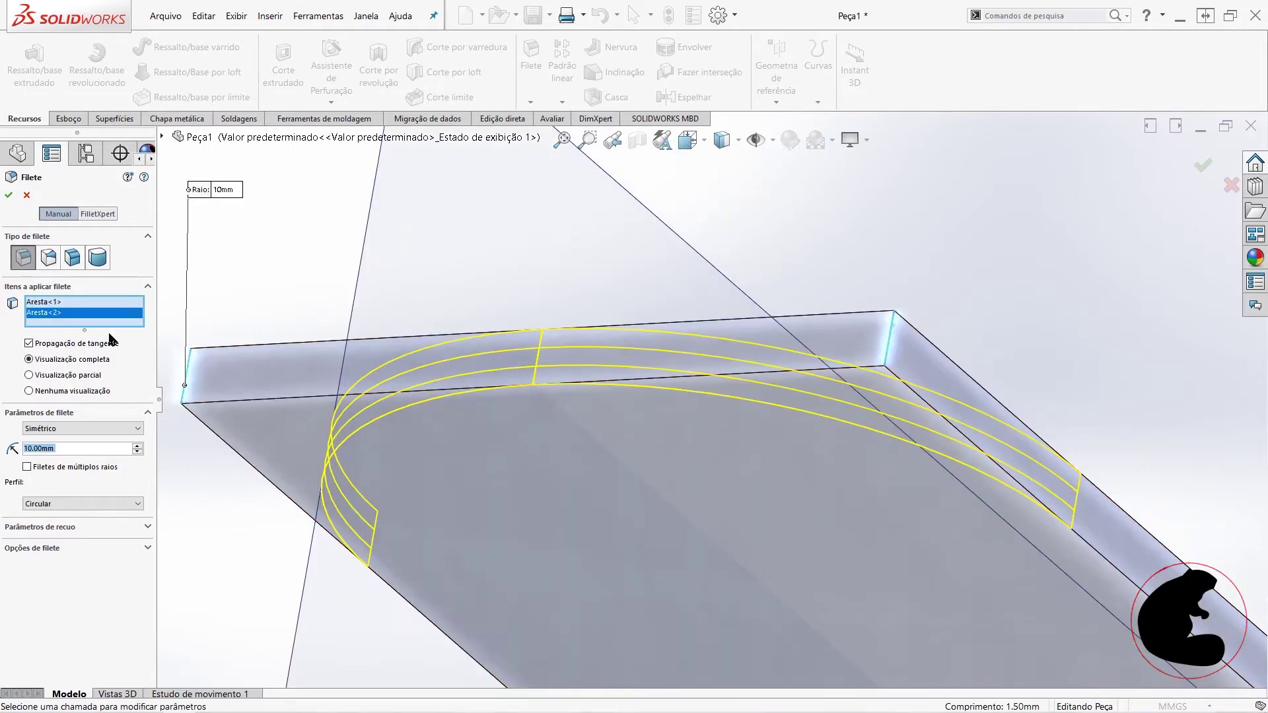
Step: Add the opposite end's two edges and apply the 10 mm fillet
scroll(484, 368, "up", 5)
mouse_move(484, 368)
middle_mouse_down()
mouse_move(752, 513)
mouse_move(755, 551)
mouse_move(710, 280)
mouse_move(661, 185)
middle_mouse_up()
scroll(617, 339, "down", 4)
scroll(766, 457, "down", 3)
middle_click_drag(766, 458, 743, 510)
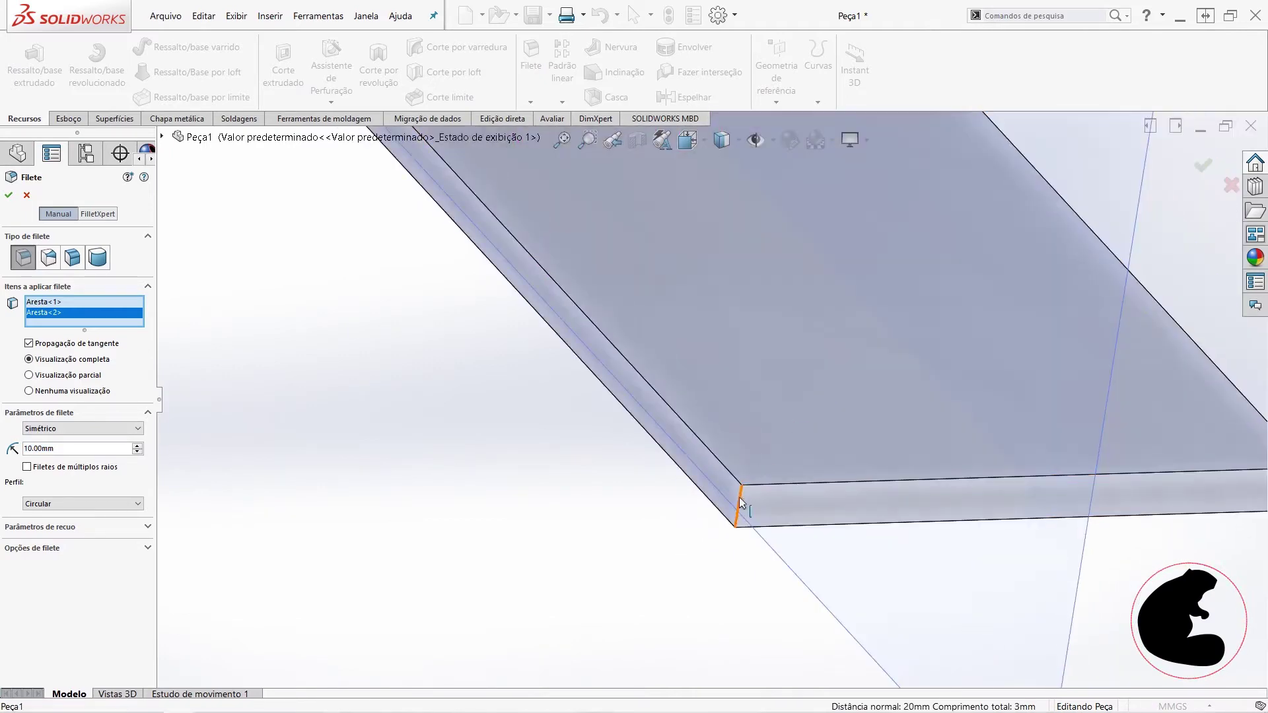
left_click(738, 507)
scroll(924, 405, "up", 3)
scroll(827, 502, "down", 4)
mouse_move(925, 404)
middle_mouse_down()
mouse_move(827, 502)
mouse_move(770, 504)
mouse_move(688, 399)
middle_mouse_up()
left_click(687, 399)
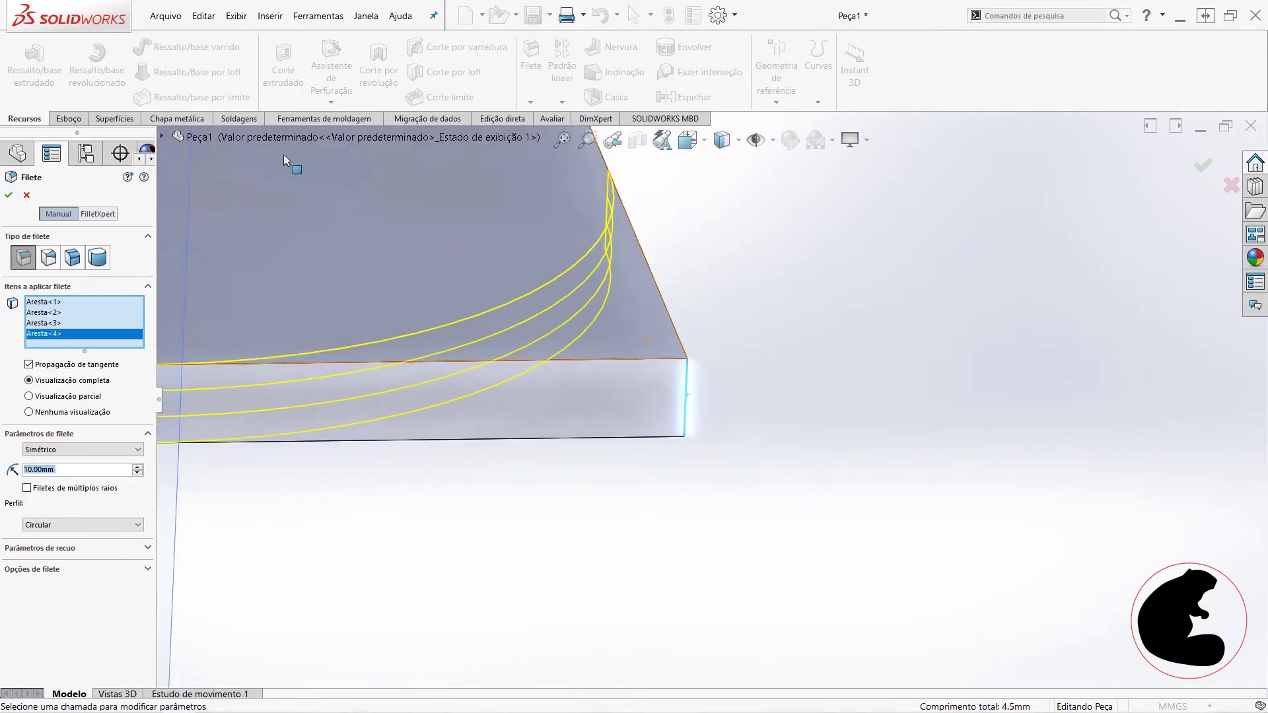
left_click(10, 196)
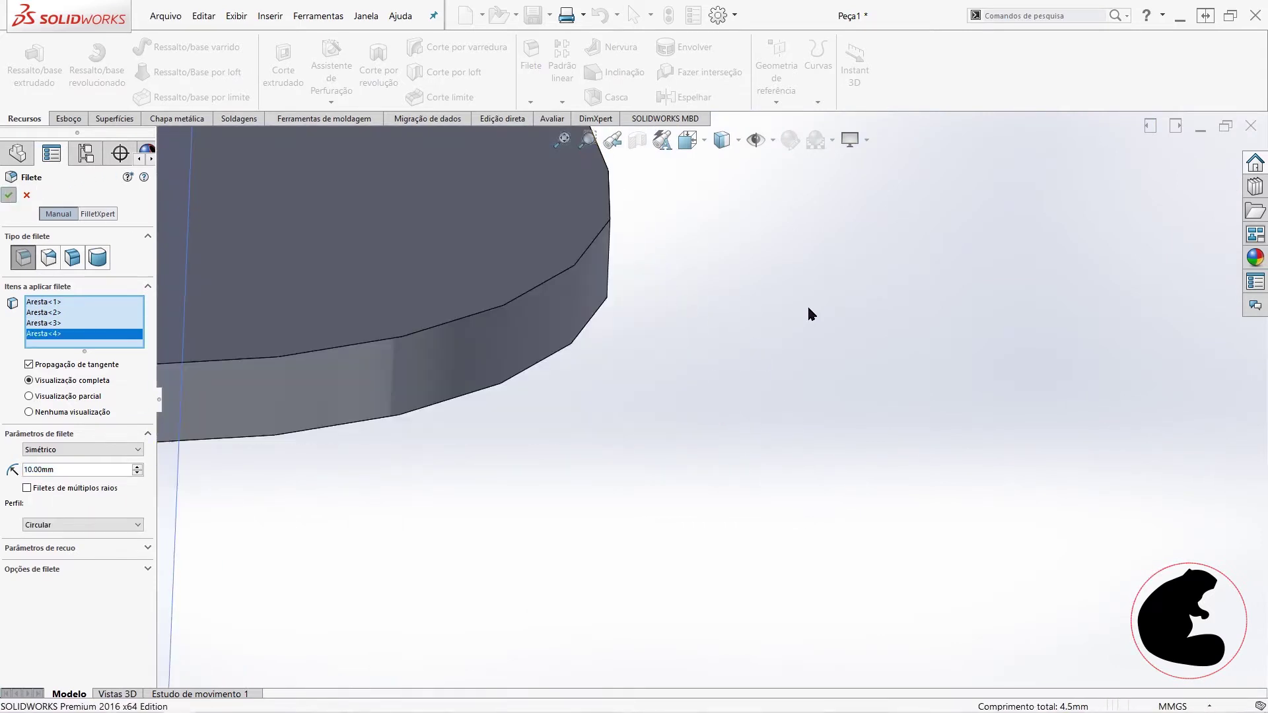
Step: Orbit to inspect the rounded bracket ends and the leg face
mouse_move(814, 313)
middle_mouse_down()
mouse_move(759, 354)
mouse_move(750, 328)
mouse_move(702, 328)
mouse_move(728, 447)
mouse_move(722, 368)
mouse_move(724, 396)
mouse_move(706, 406)
middle_mouse_up()
left_click(607, 404)
mouse_move(624, 272)
middle_mouse_down()
mouse_move(671, 339)
mouse_move(731, 363)
mouse_move(721, 305)
mouse_move(510, 126)
middle_mouse_up()
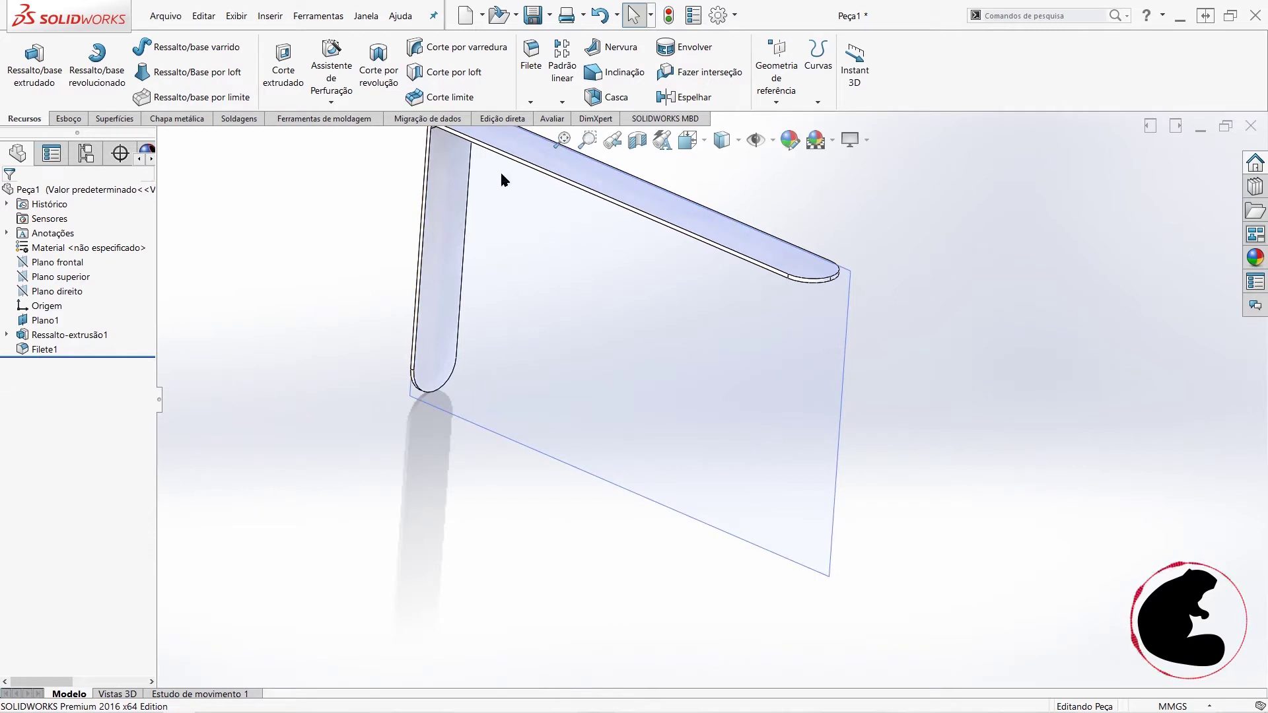
mouse_move(712, 538)
middle_mouse_down()
mouse_move(711, 478)
mouse_move(844, 362)
middle_mouse_up()
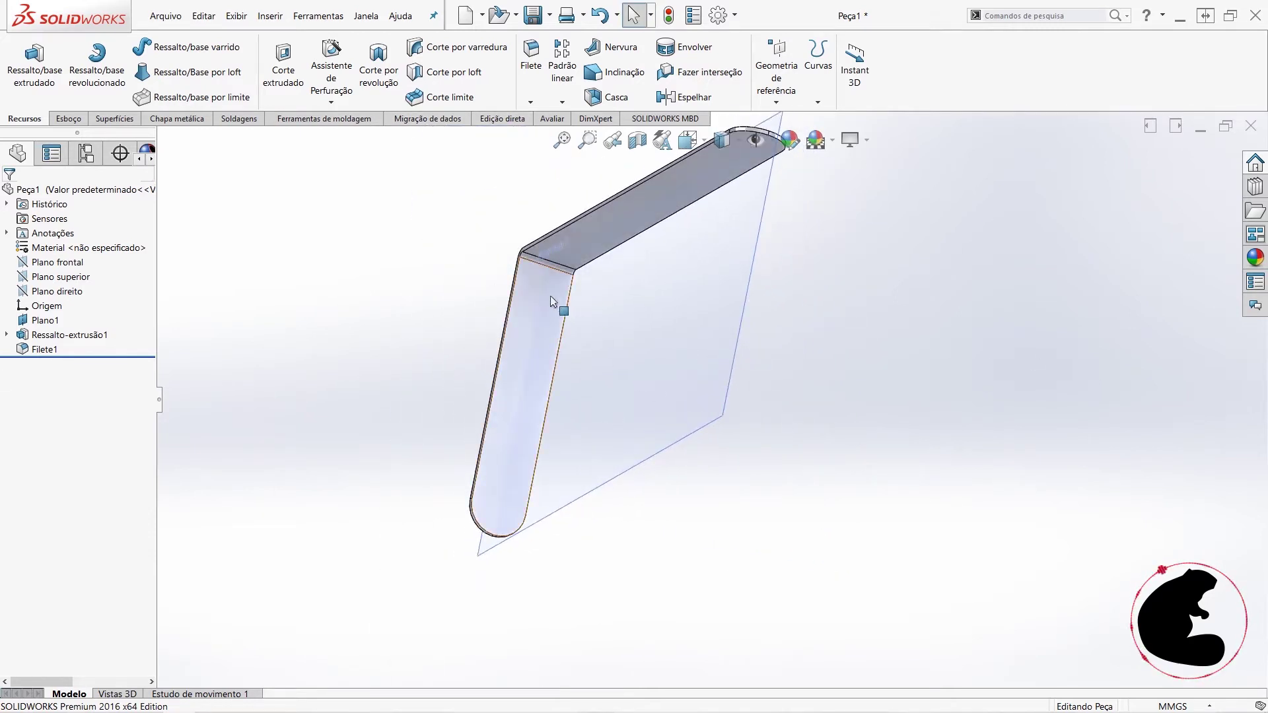
Step: Sketch two hole circles on the bracket leg face, viewed normal to it
left_click(541, 320)
left_click(592, 280)
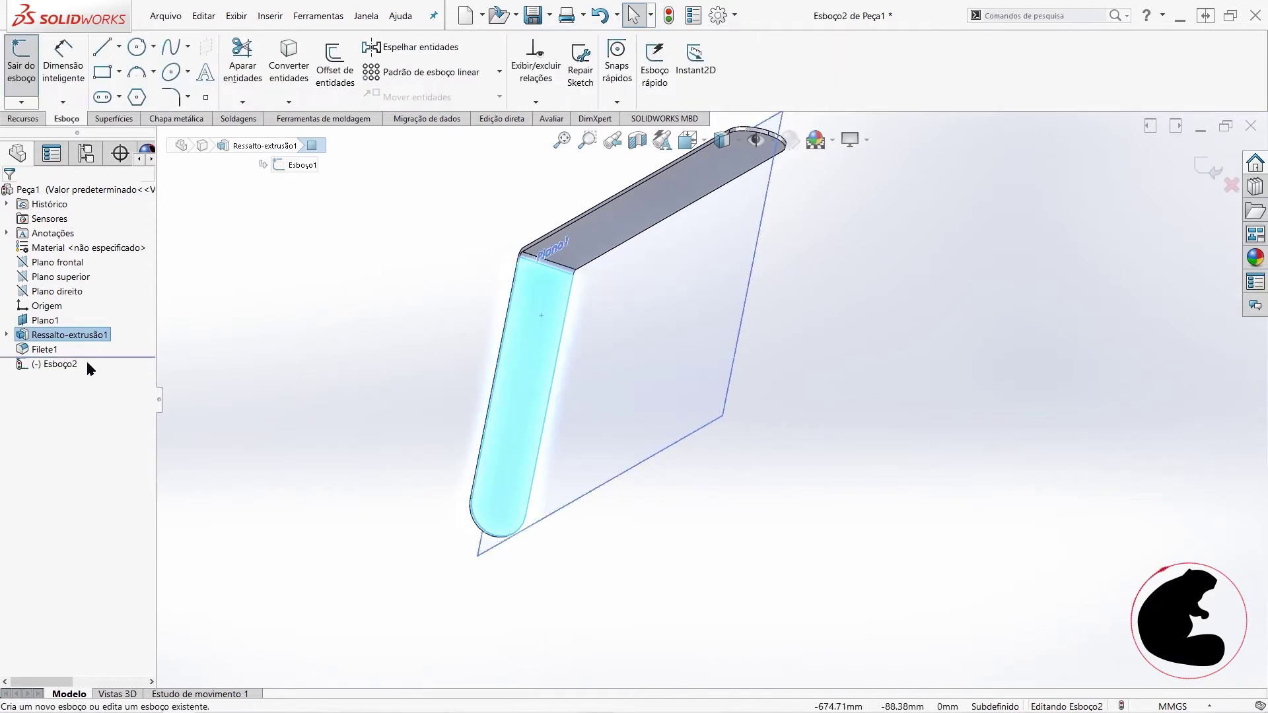
right_click(78, 360)
left_click(78, 353)
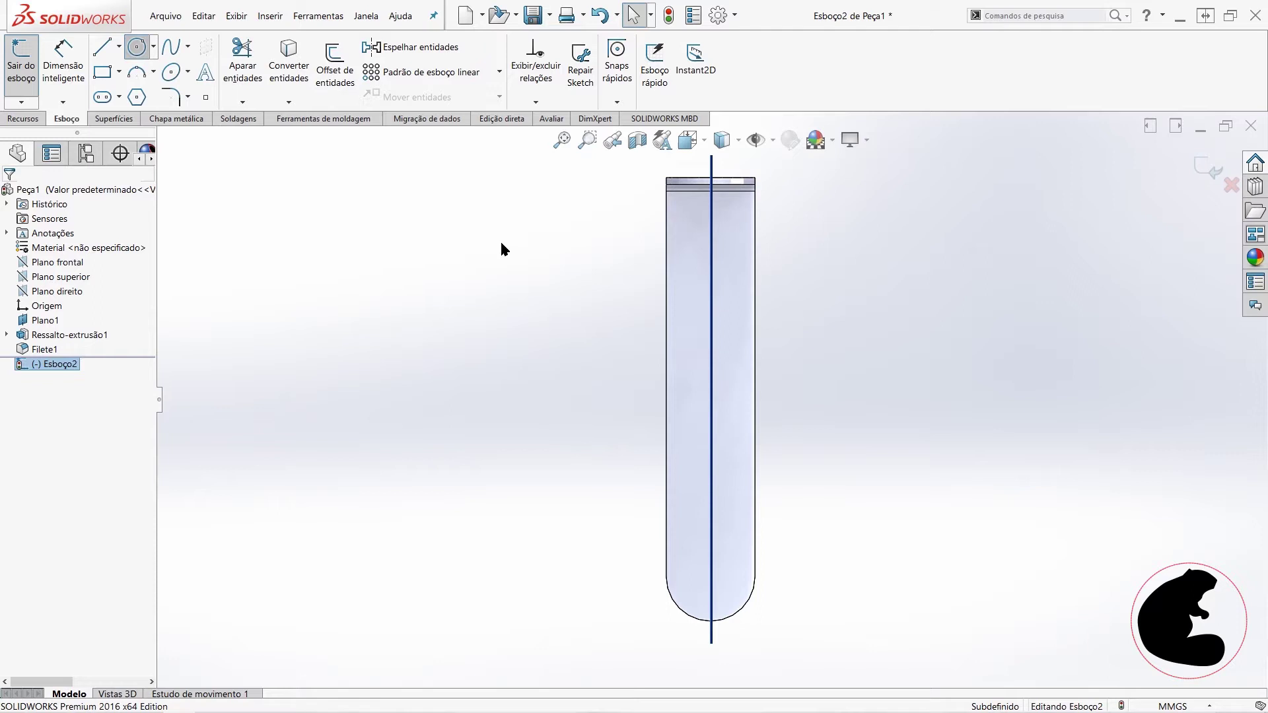
left_click(711, 249)
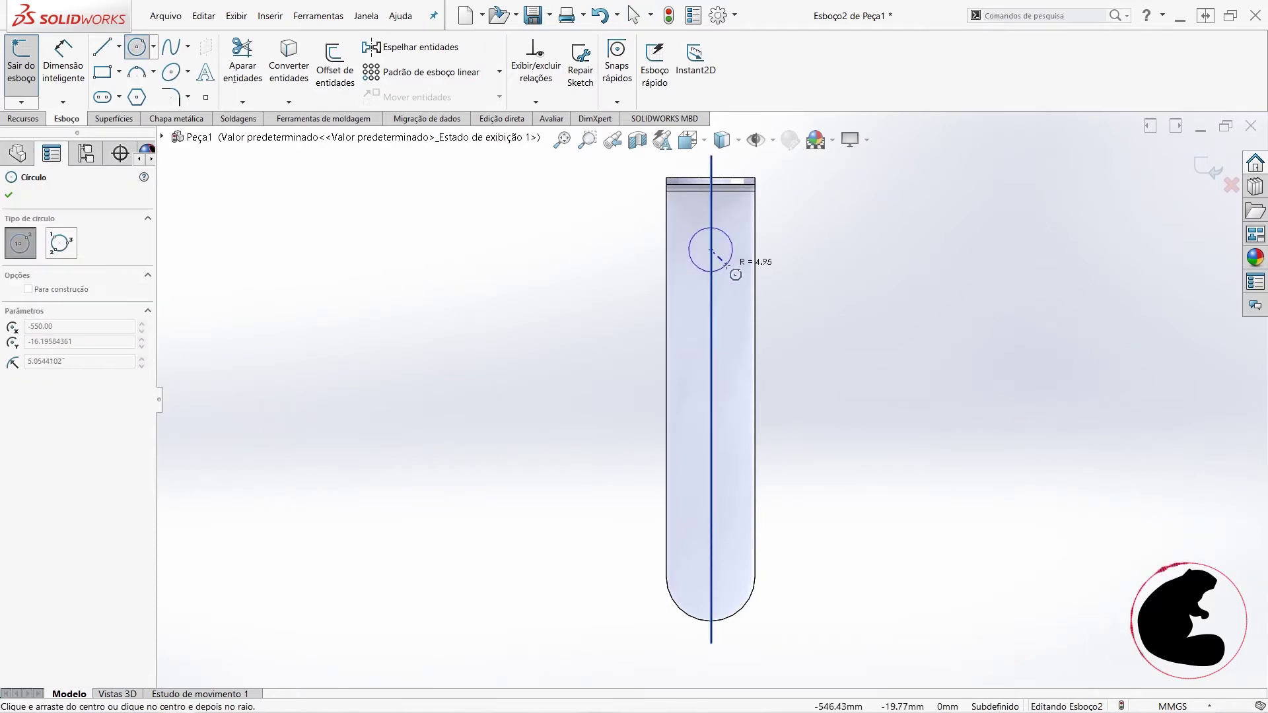
left_click(727, 263)
left_click(710, 563)
left_click(735, 546)
key("Escape")
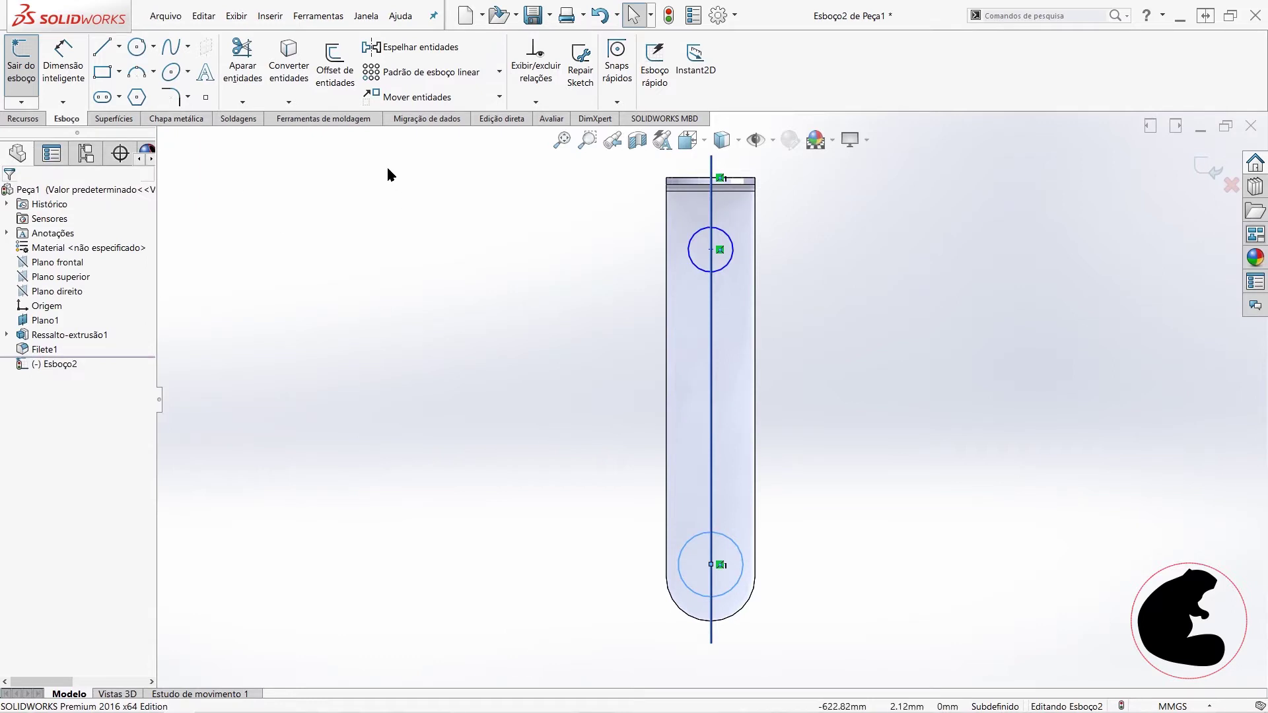
Step: Make the two hole circles equal and dimension them at Ø6 mm
left_click_drag(388, 170, 909, 632)
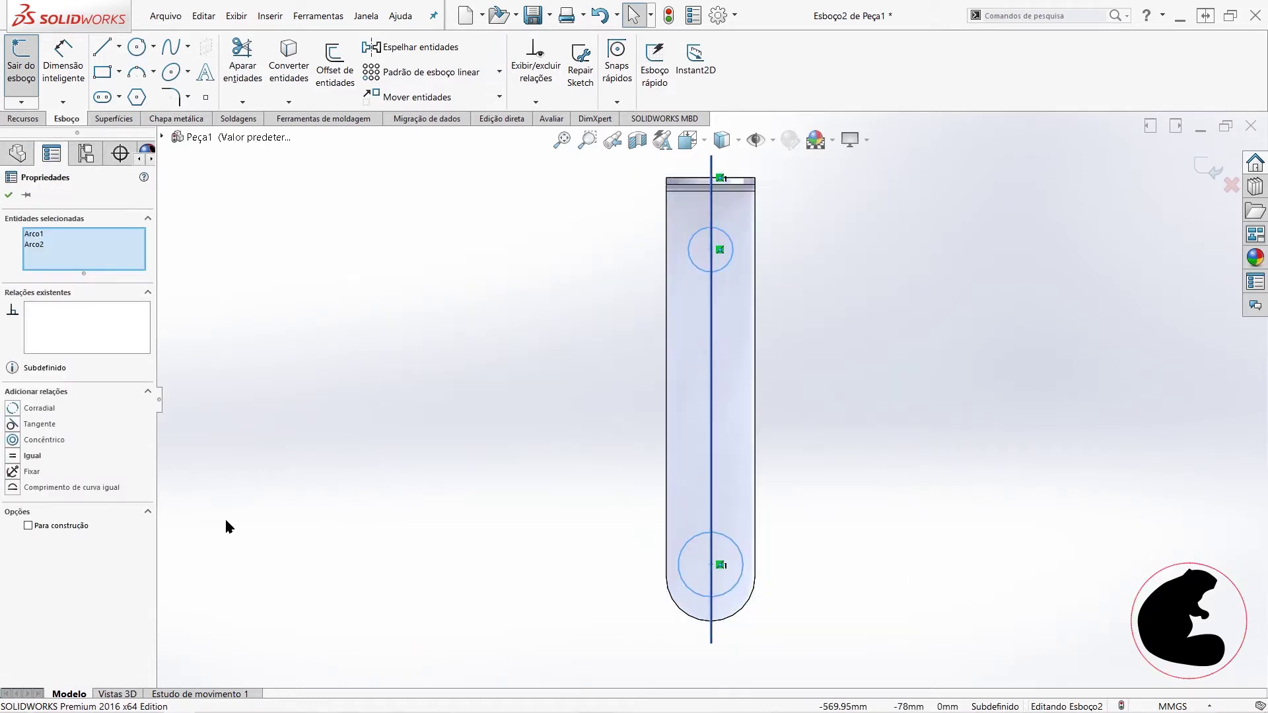
left_click(16, 456)
key("Escape")
key("d")
left_click(739, 239)
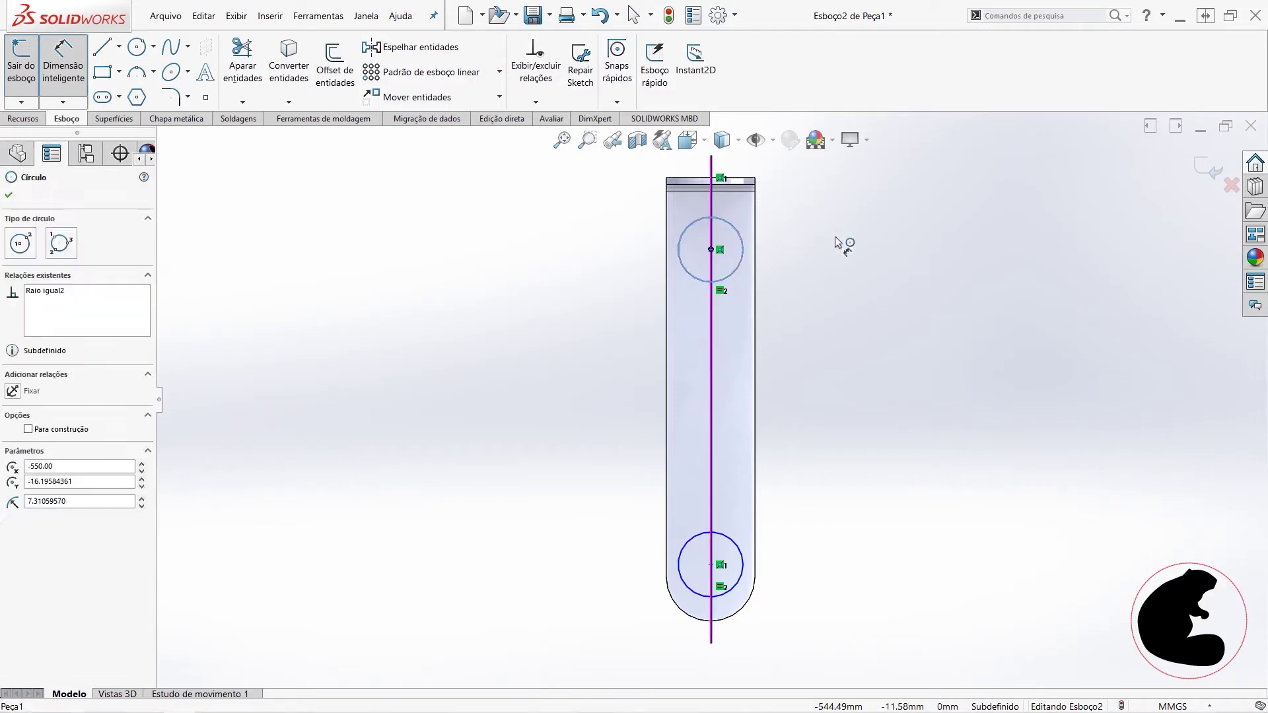
left_click(837, 247)
type("10")
key("Return")
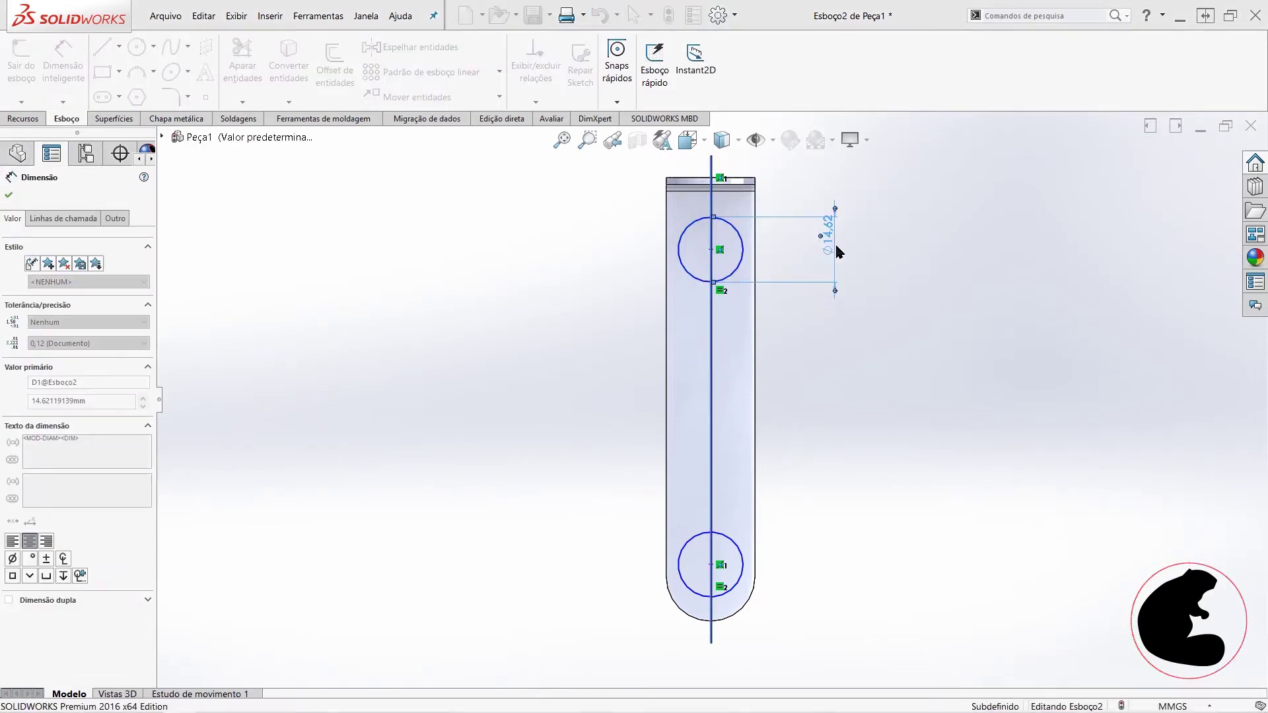
double_click(832, 255)
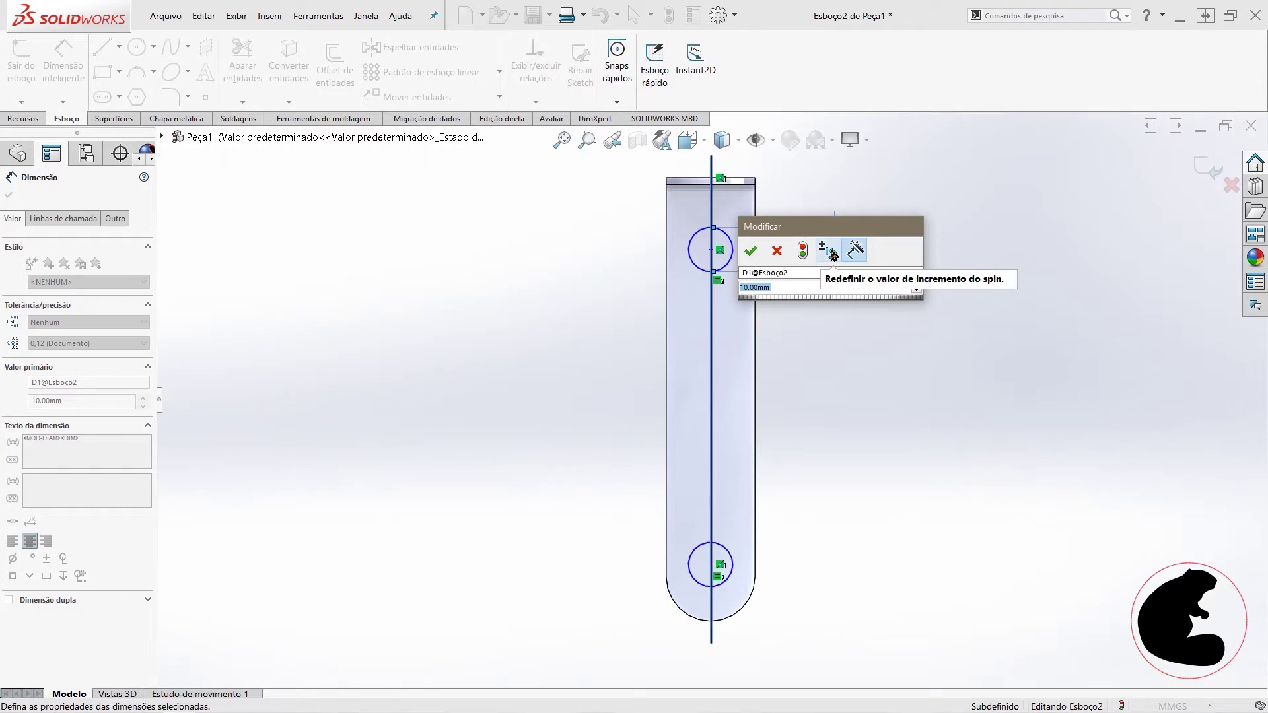
type("6")
key("Return")
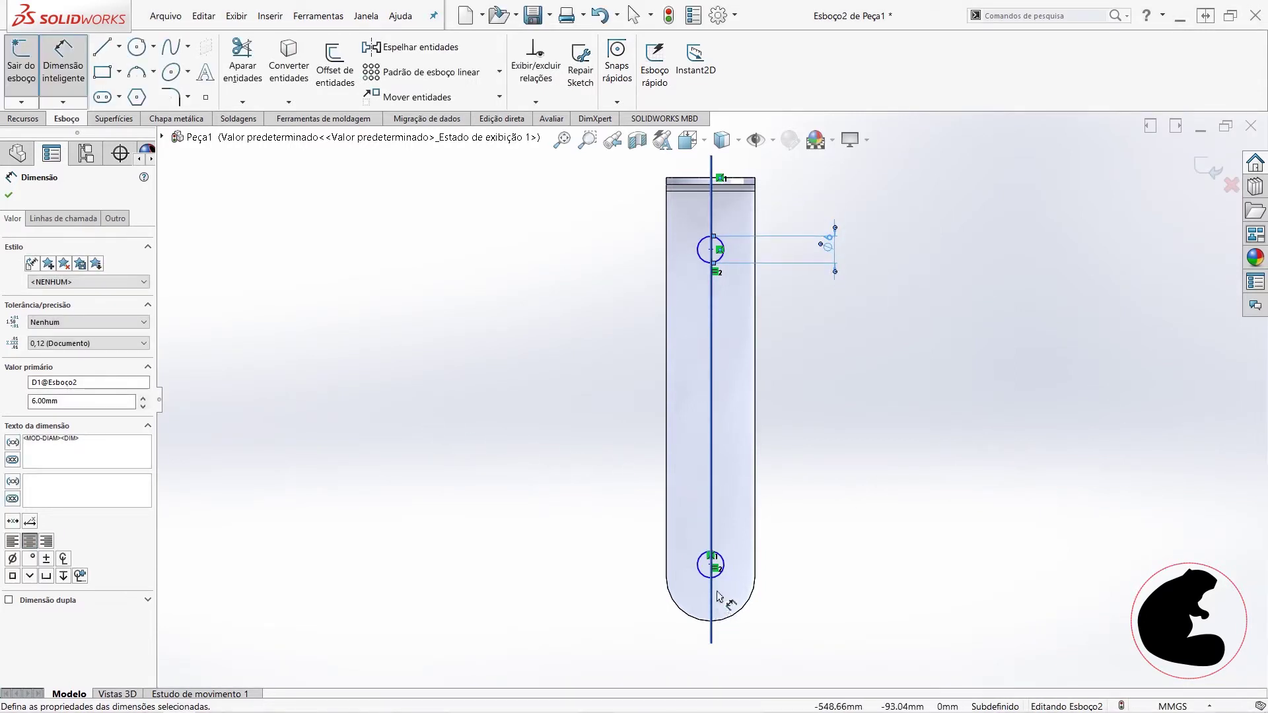
scroll(720, 596, "down", 5)
key("Escape")
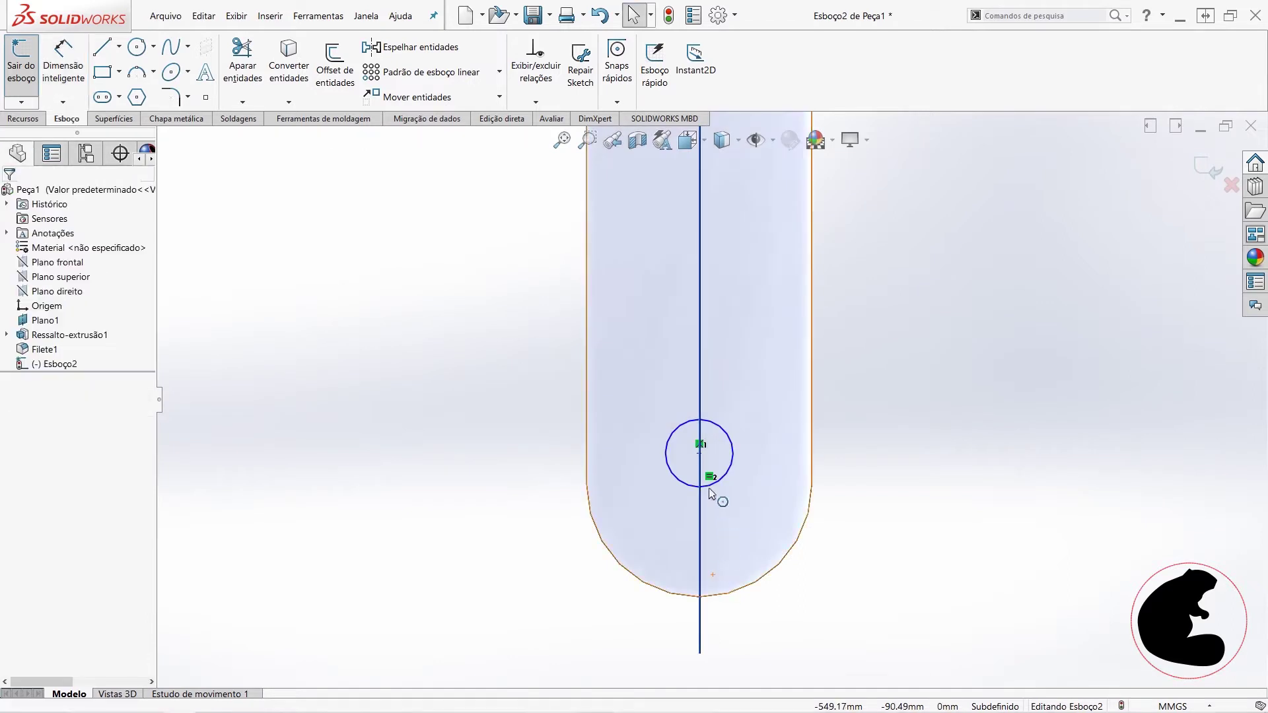
Step: Make the lower hole circle concentric with the leg's rounded end arc
left_click(729, 481)
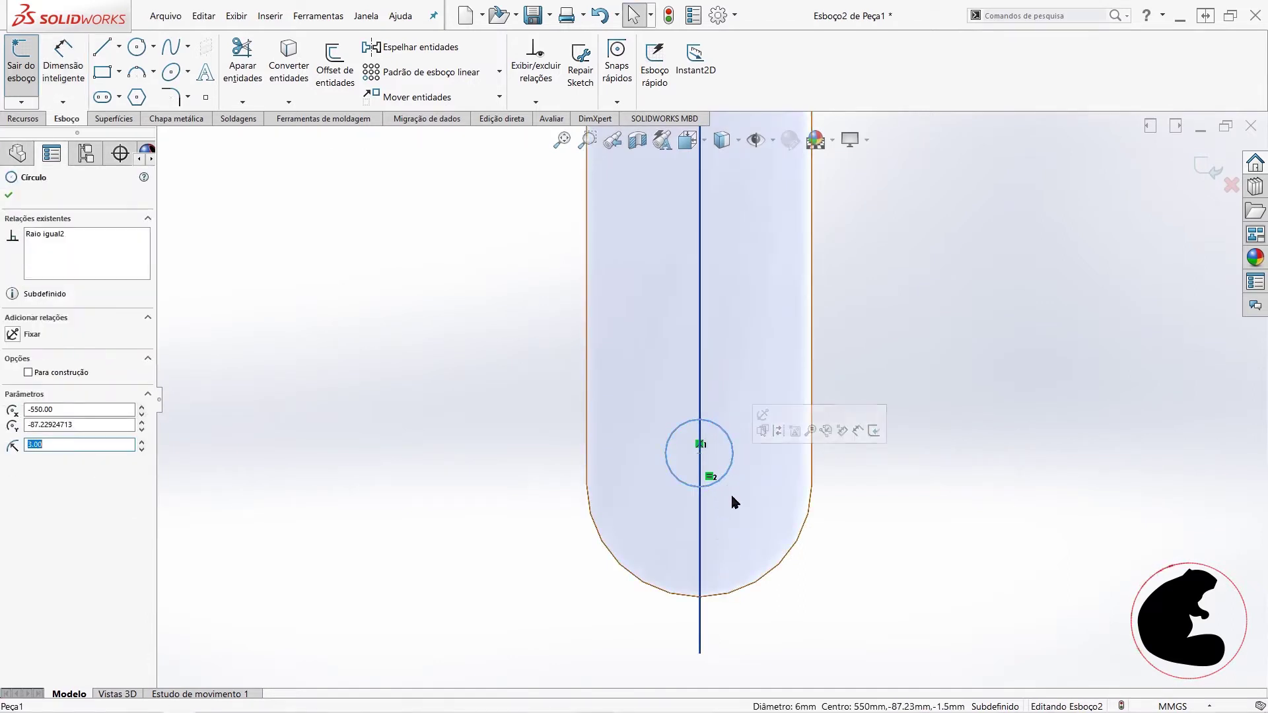
key("Escape")
left_click(768, 581)
key("Escape")
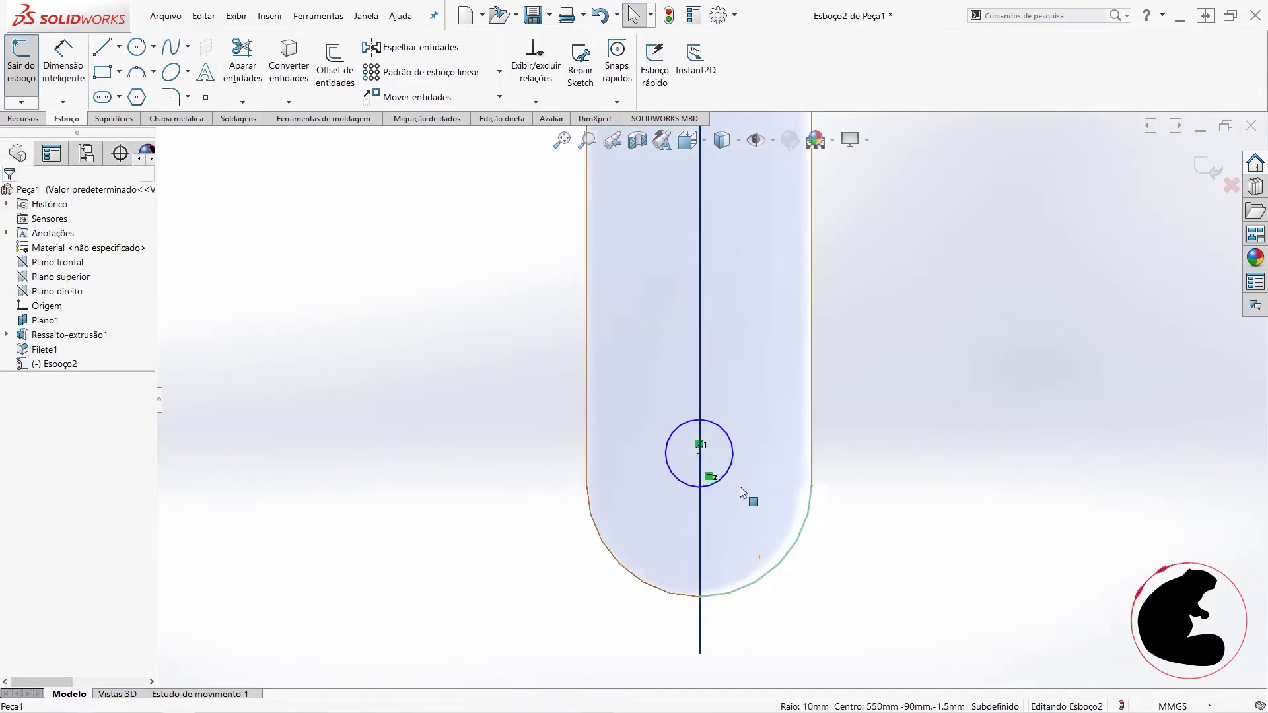
left_click(731, 464, "ctrl")
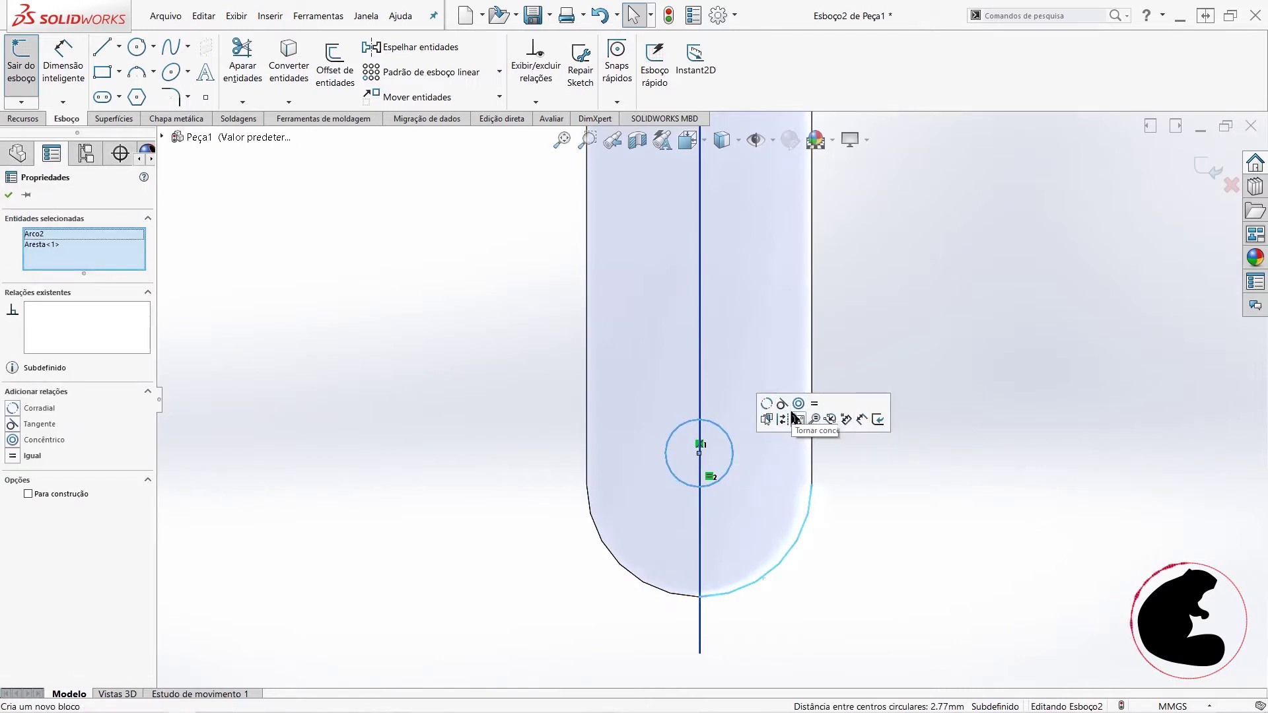
left_click(797, 404)
key("Escape")
scroll(961, 457, "up", 3)
scroll(784, 242, "up", 3)
scroll(784, 243, "down", 3)
Step: Position the upper hole 15 mm below the top edge
key("d")
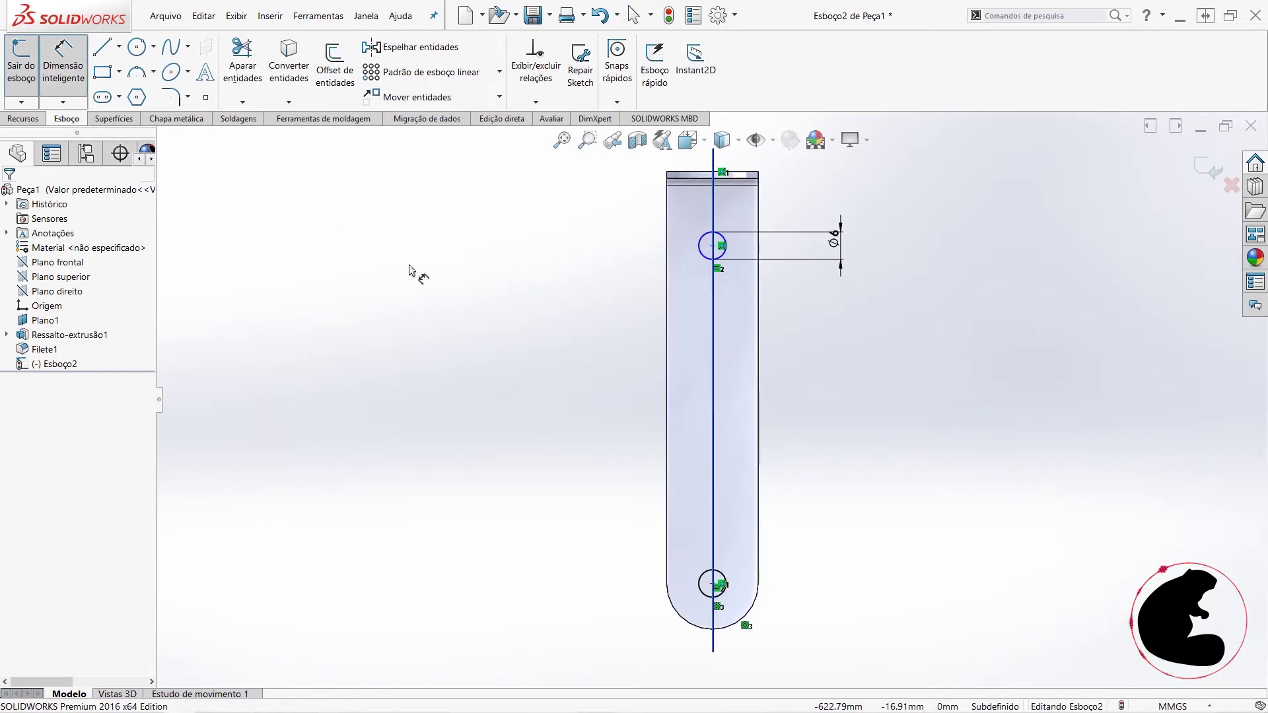
left_click(712, 247)
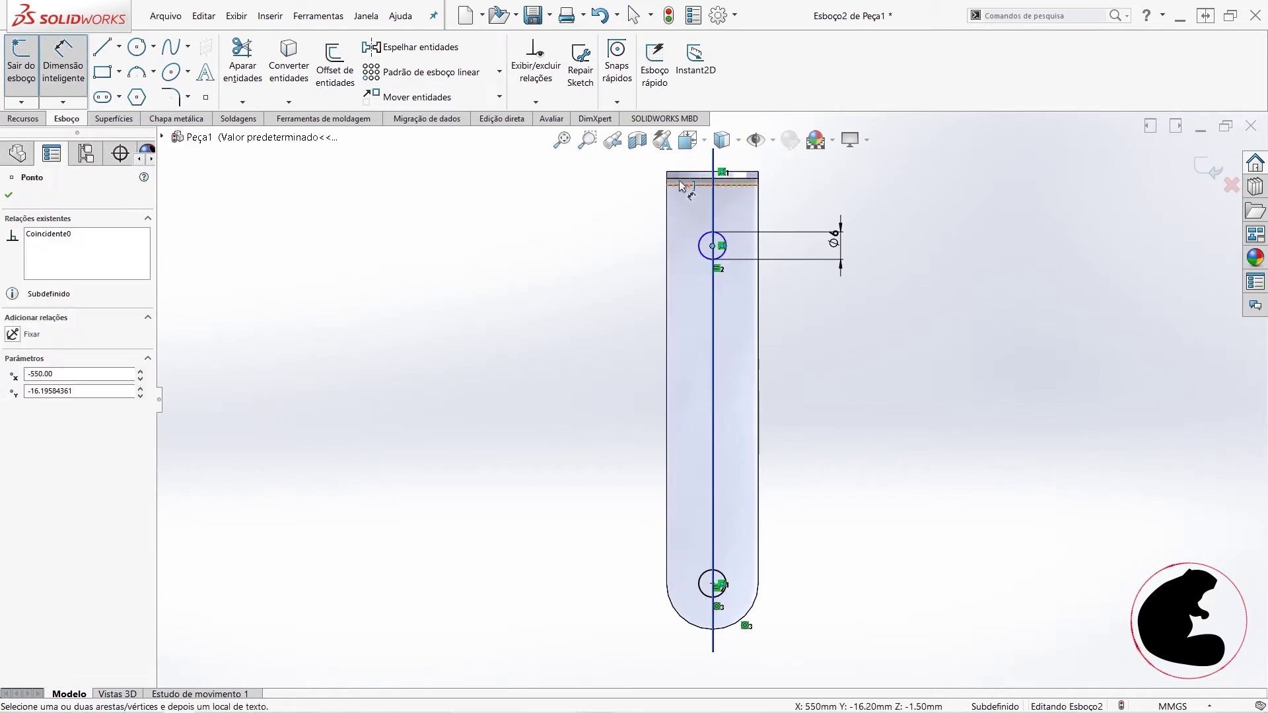
left_click(583, 202)
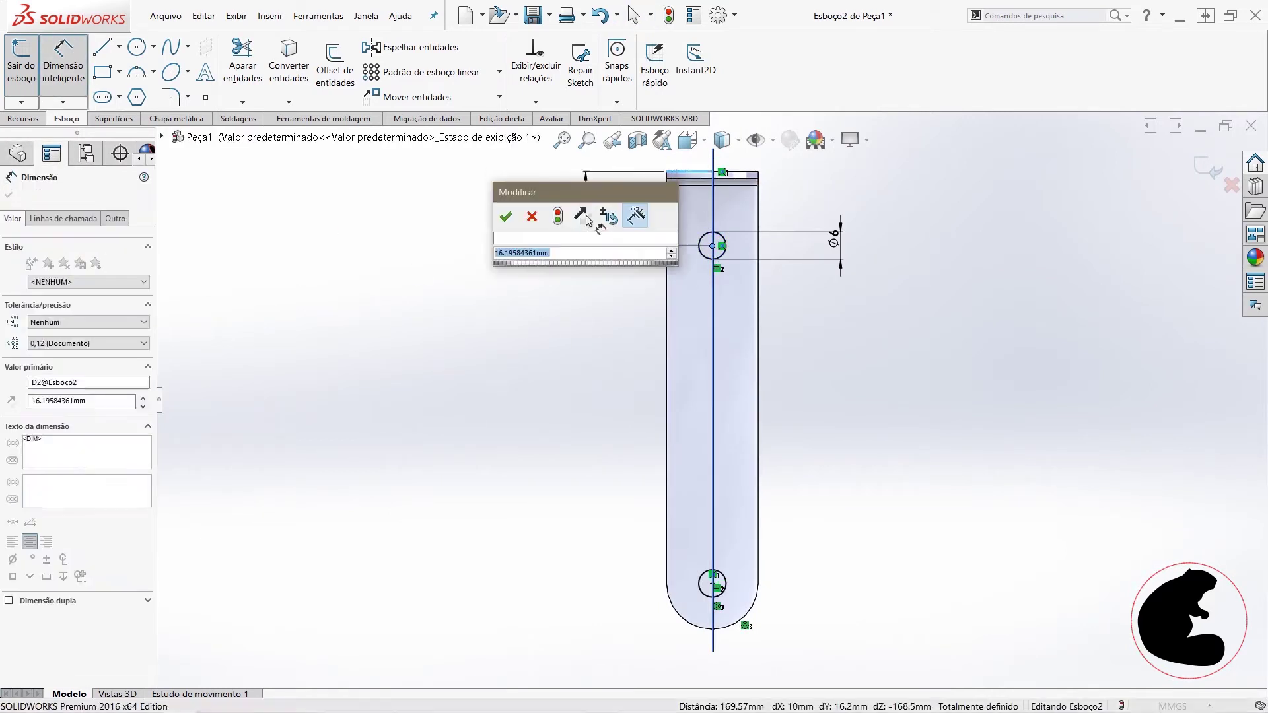
type("15")
key("Return")
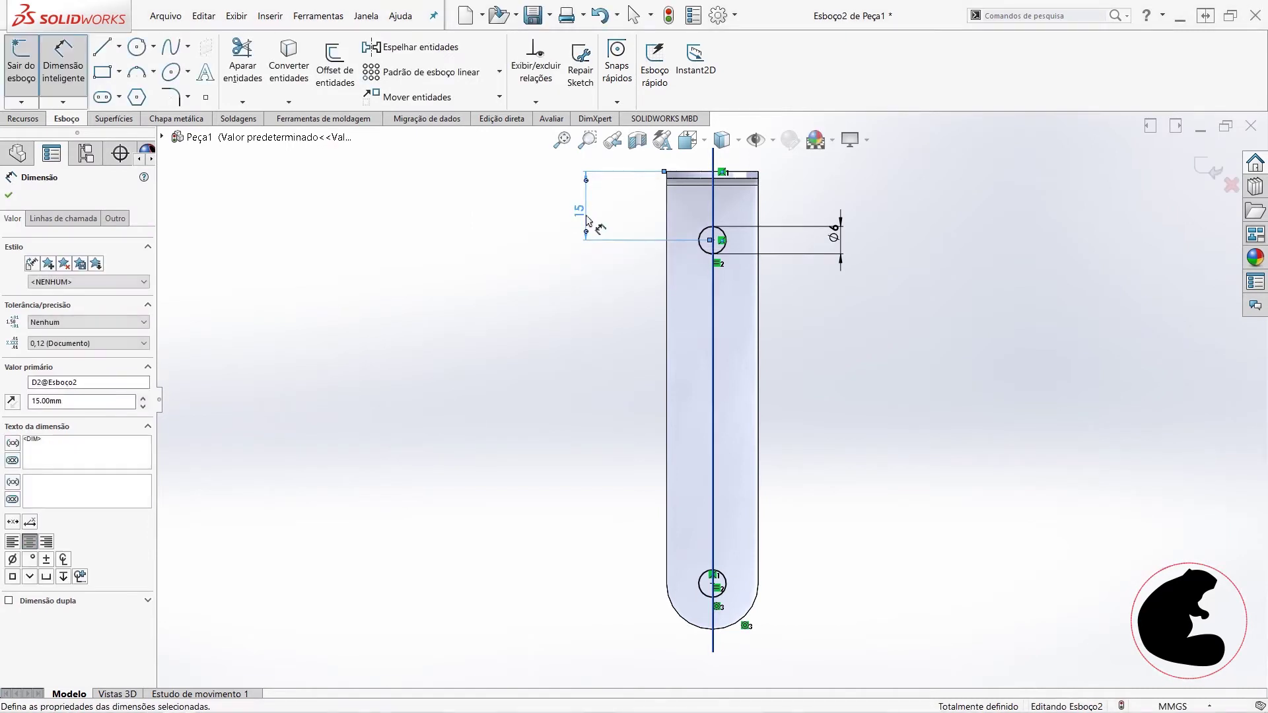
left_click(23, 120)
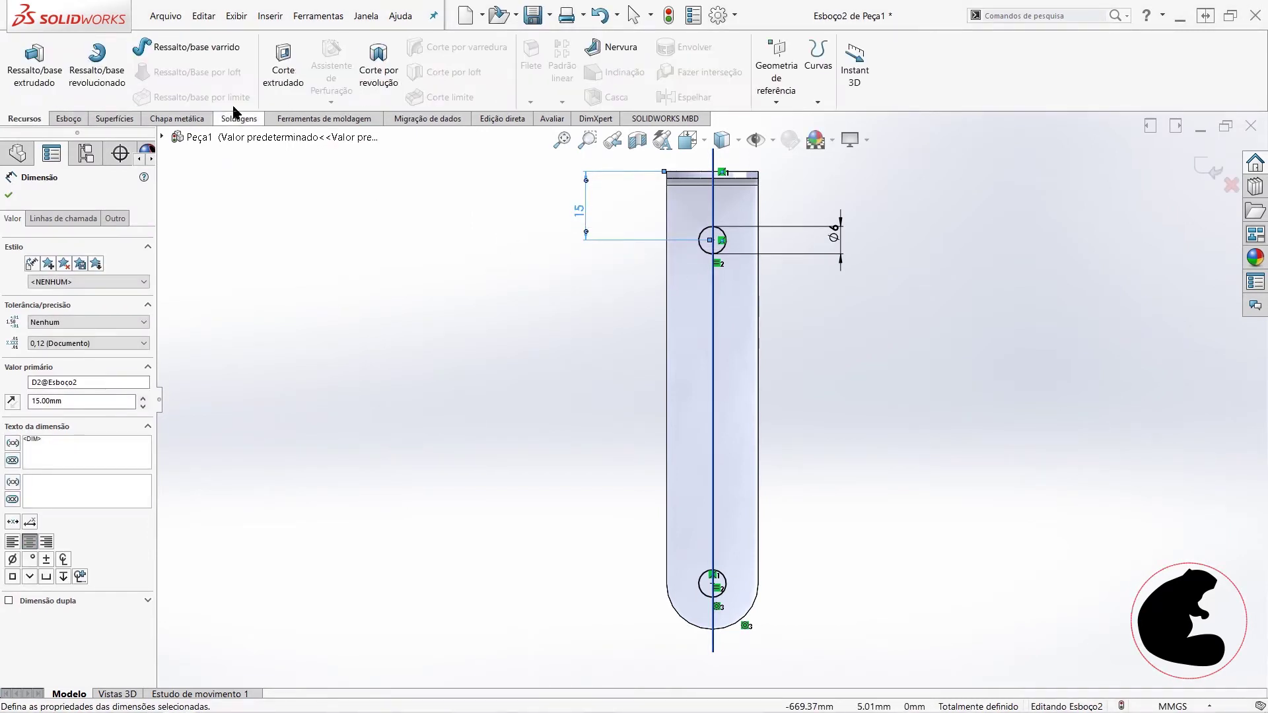
Step: Cut both Ø6 holes Through All of the bracket leg as Corte-extrusão1
left_click(283, 66)
left_click(73, 274)
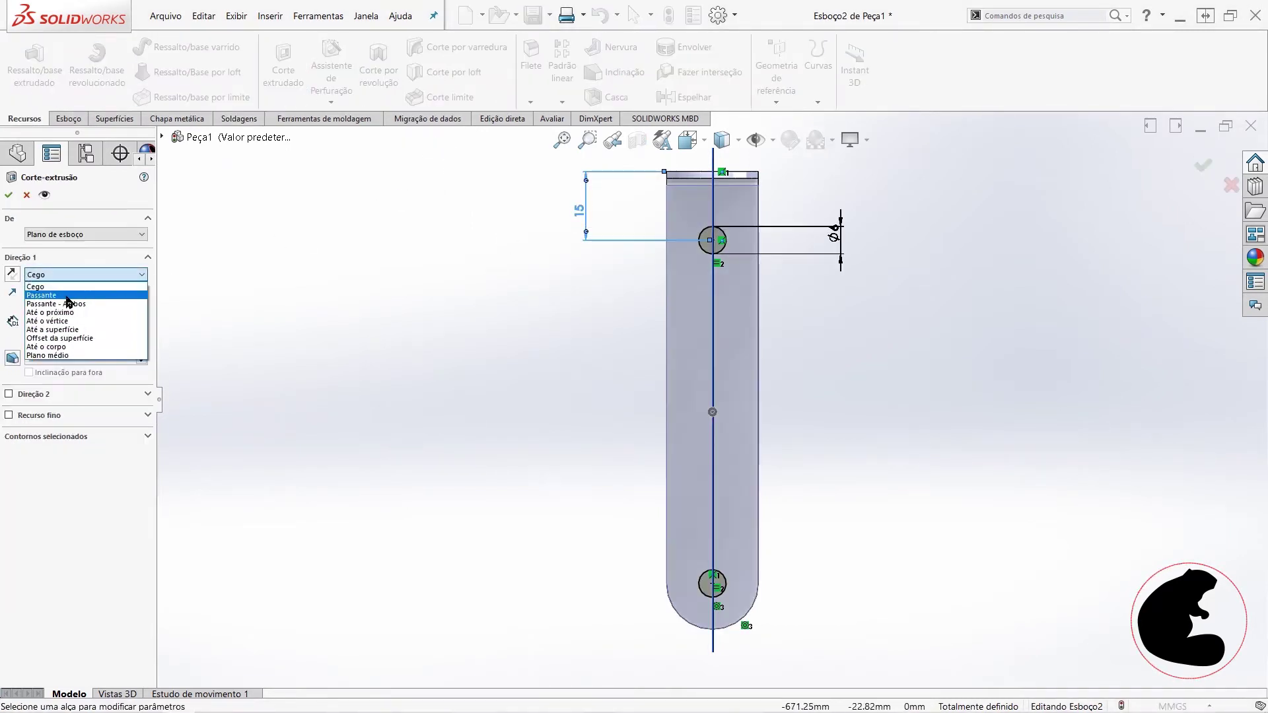
left_click(66, 297)
key("Return")
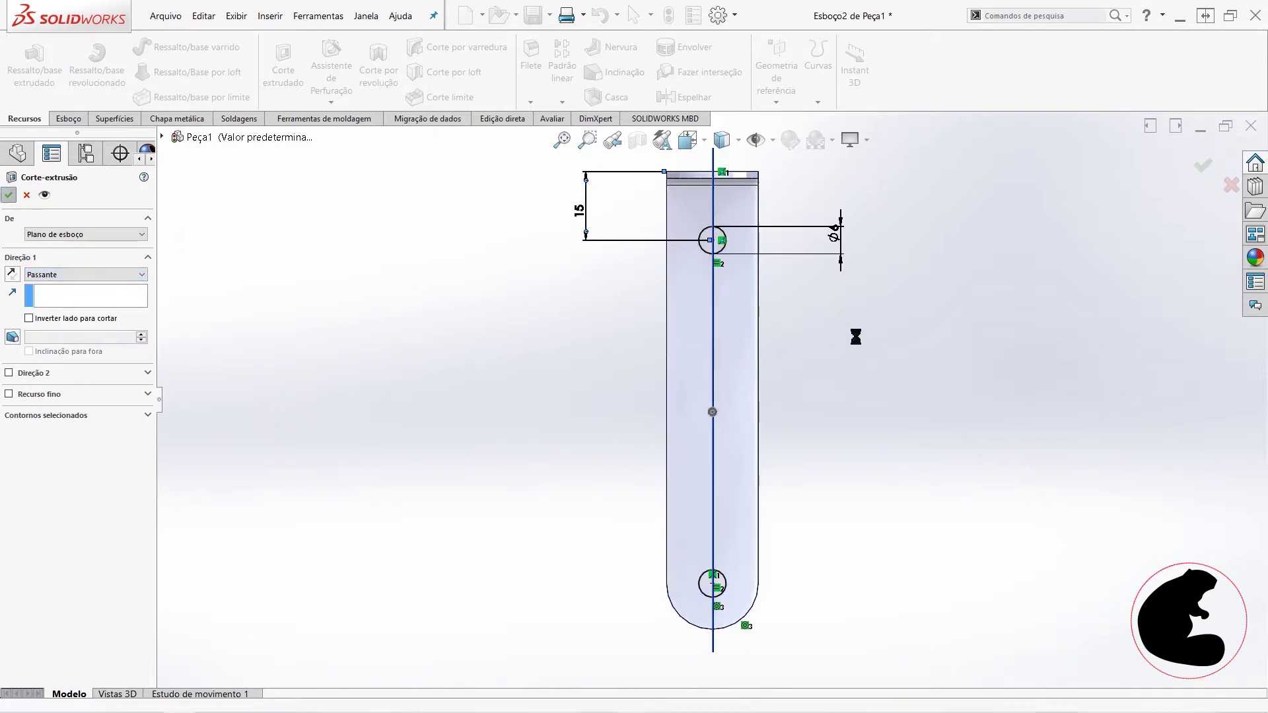
mouse_move(881, 323)
middle_mouse_down()
mouse_move(1010, 356)
mouse_move(951, 396)
mouse_move(917, 401)
middle_mouse_up()
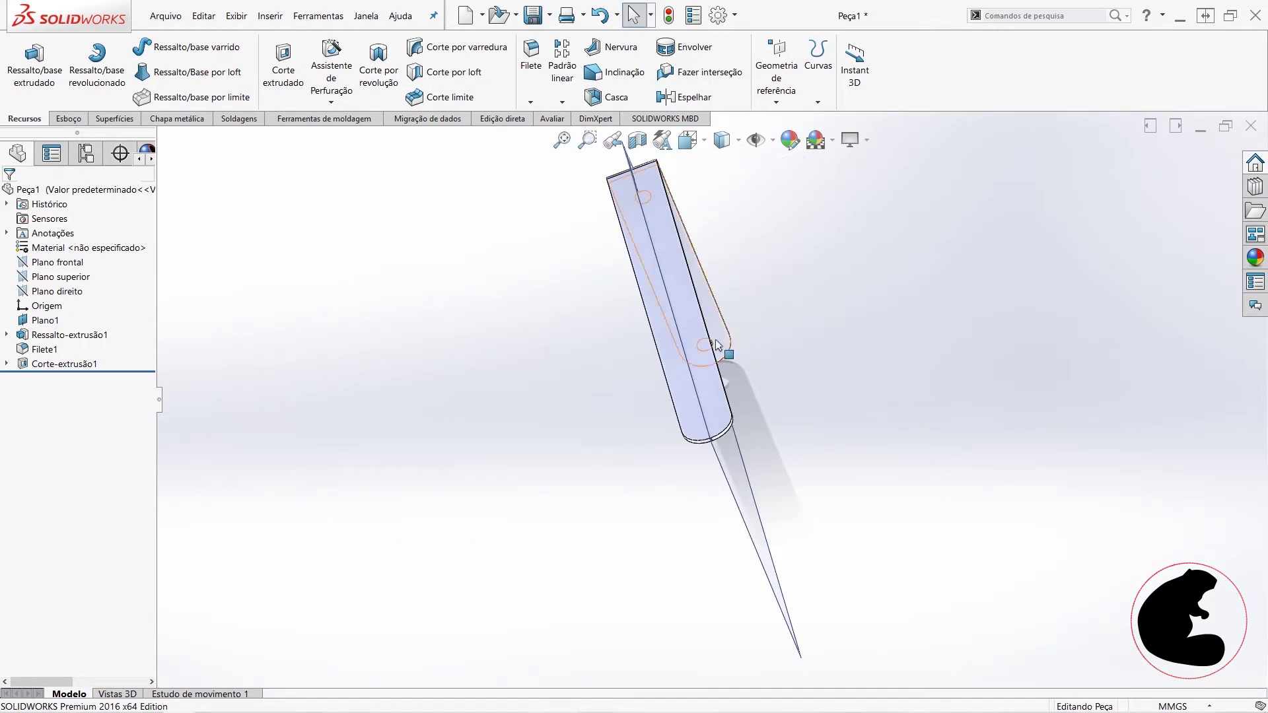
left_click(714, 344)
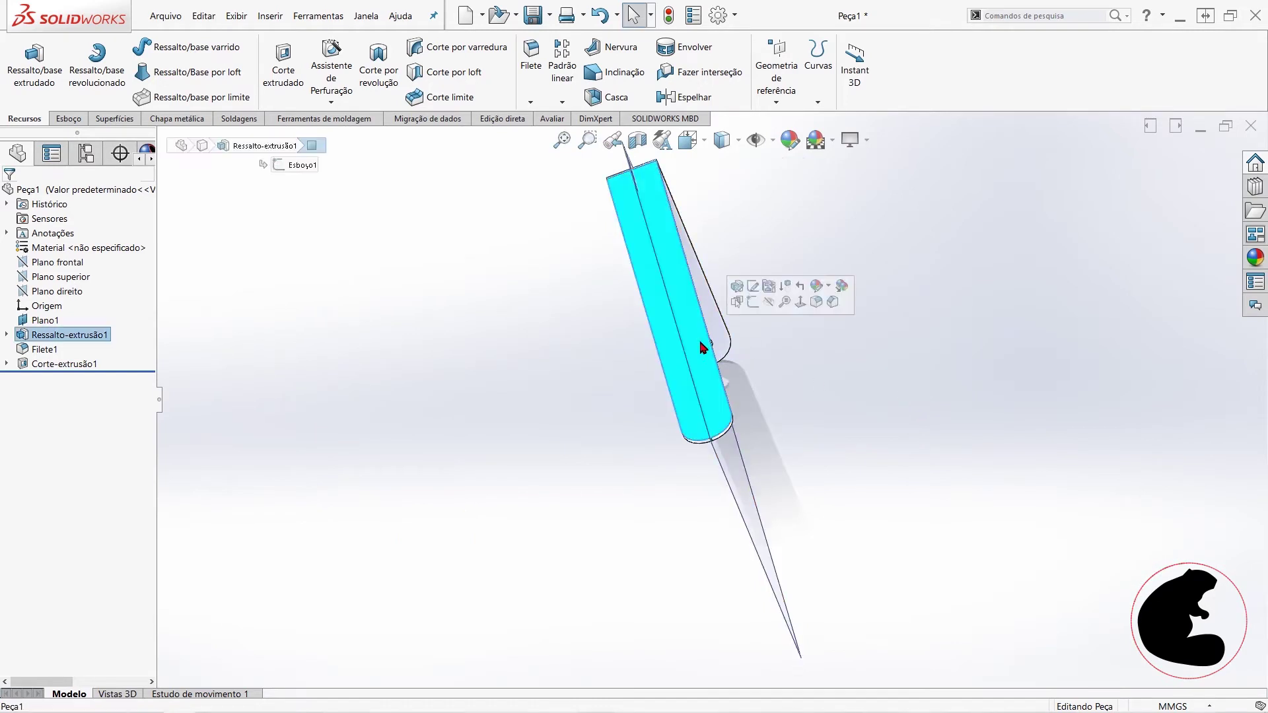
Step: Start a sketch on the bracket face, view it head-on, and draw two circles near its ends
left_click(753, 302)
right_click(49, 382)
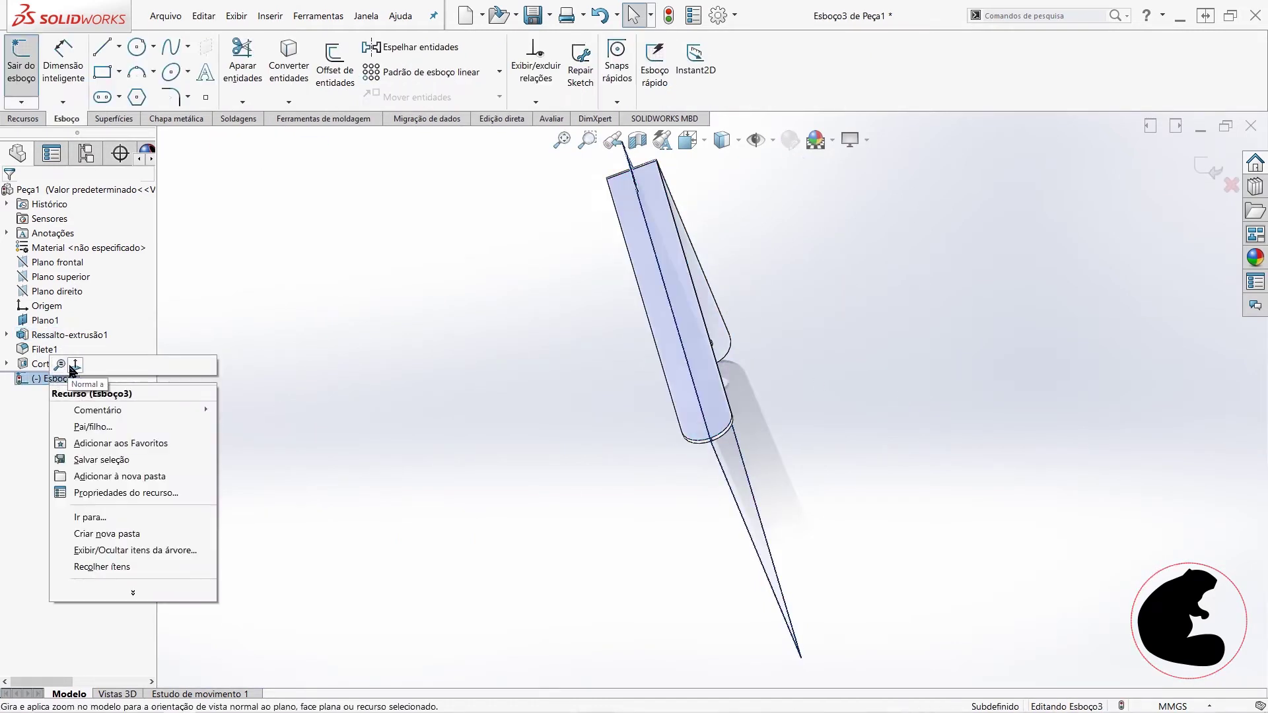
left_click(72, 365)
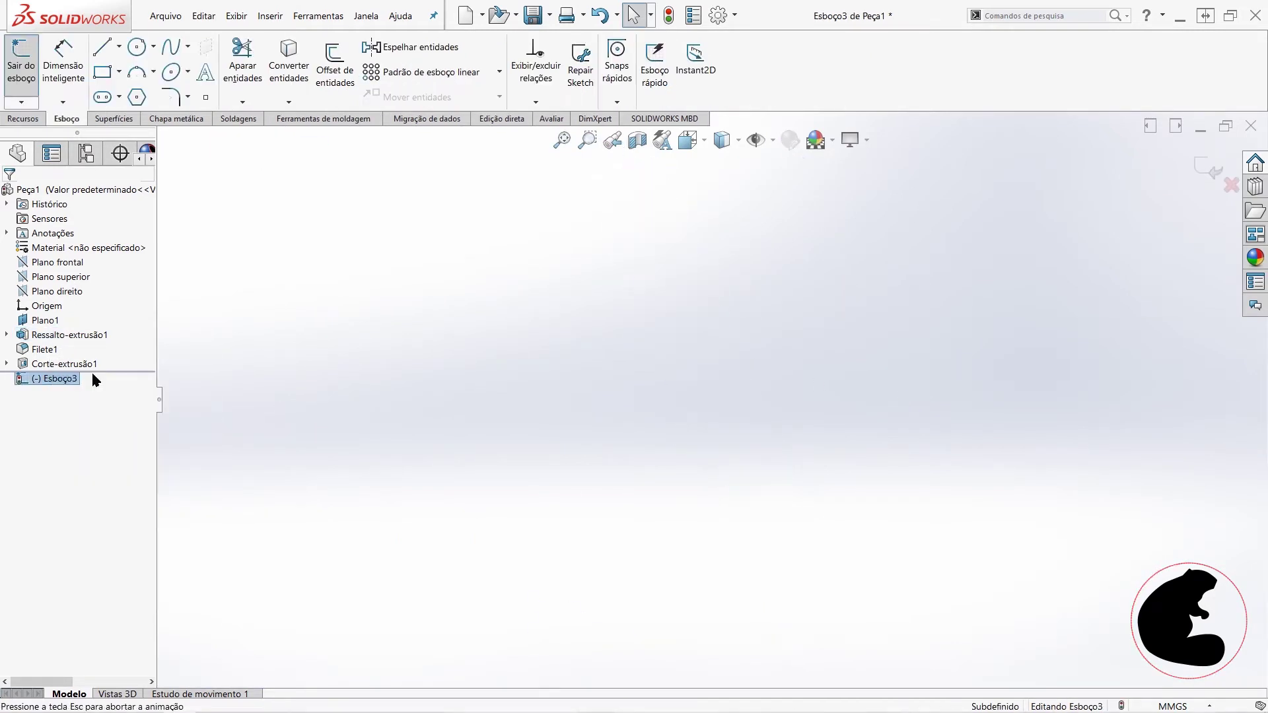
left_click(136, 48)
left_click_drag(710, 205, 716, 208)
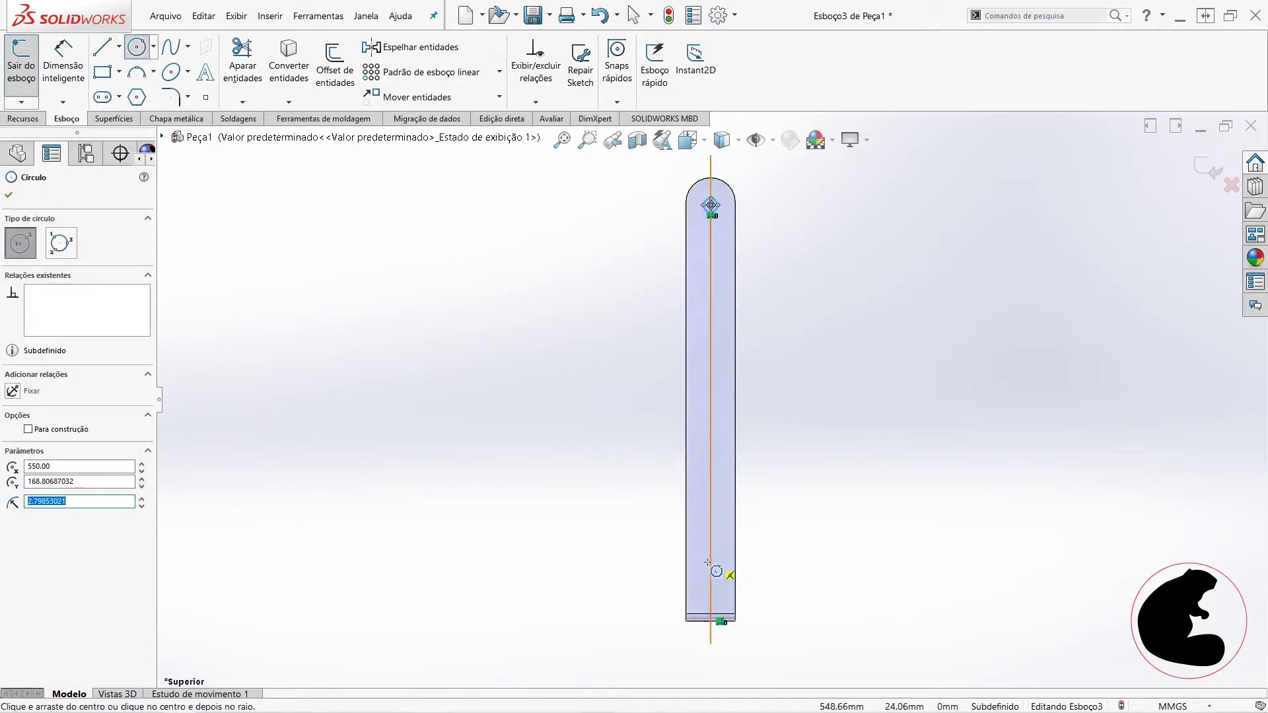
left_click(710, 561)
left_click(730, 562)
key("Escape")
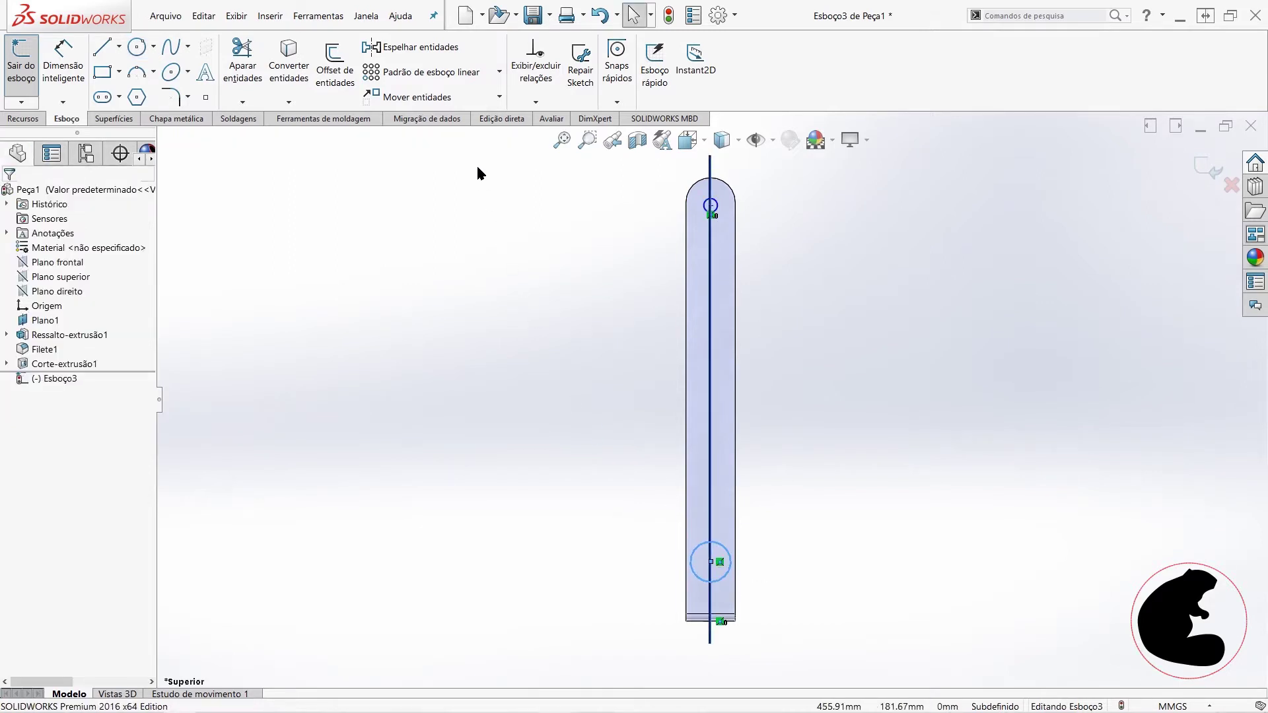
Step: Make both circles Igual, and the top circle Concêntrico with the rounded end
left_click_drag(476, 159, 889, 644)
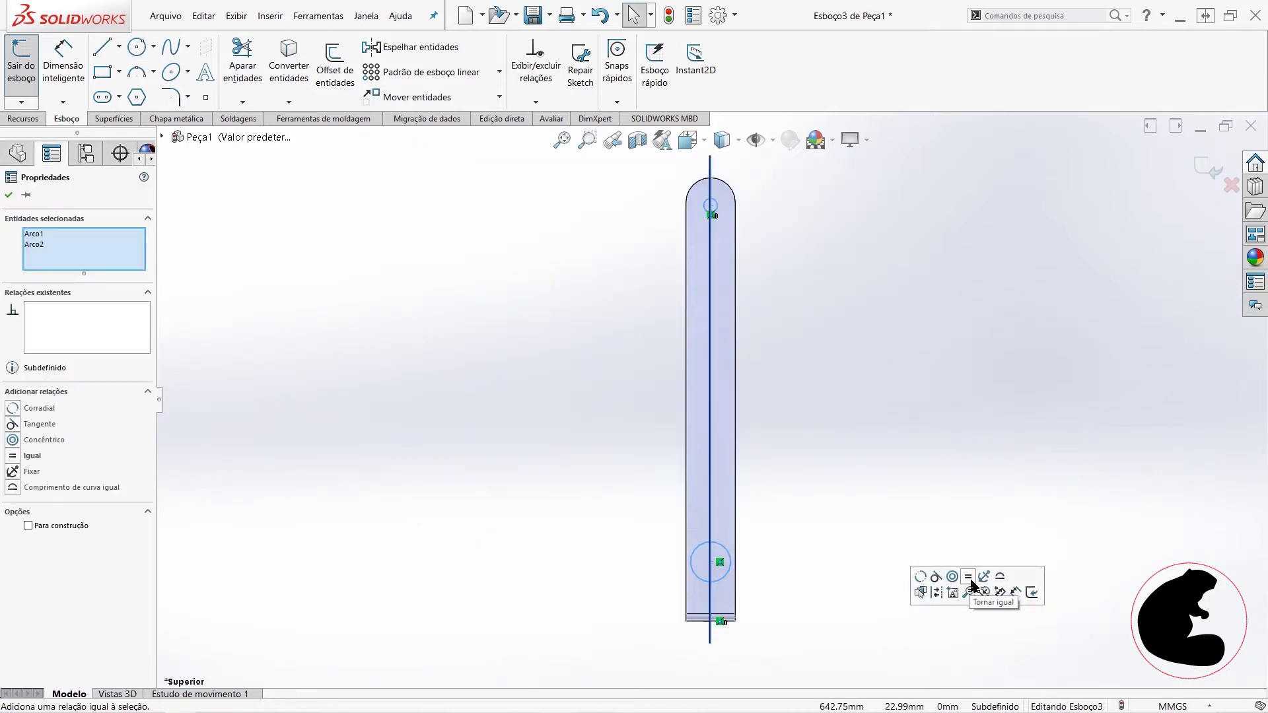
left_click(971, 584)
scroll(741, 204, "down", 3)
scroll(700, 235, "down", 3)
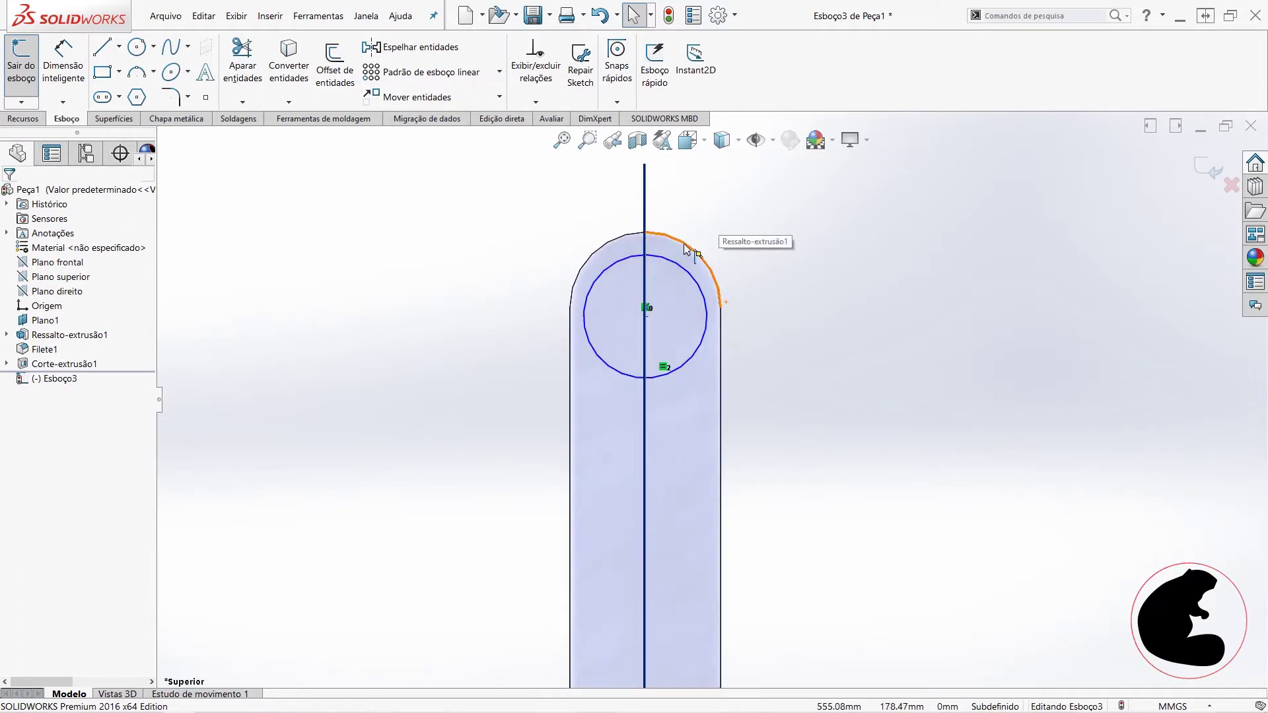
left_click(685, 246)
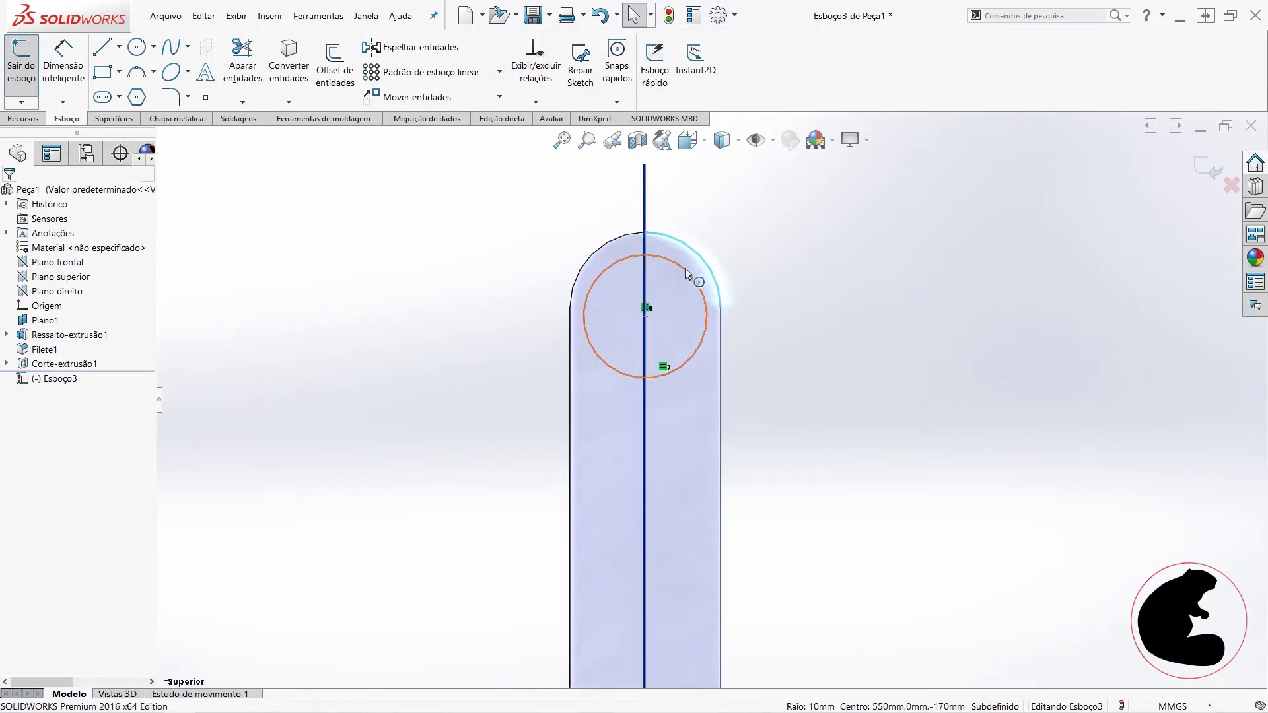
left_click(687, 270, "ctrl")
left_click(851, 364)
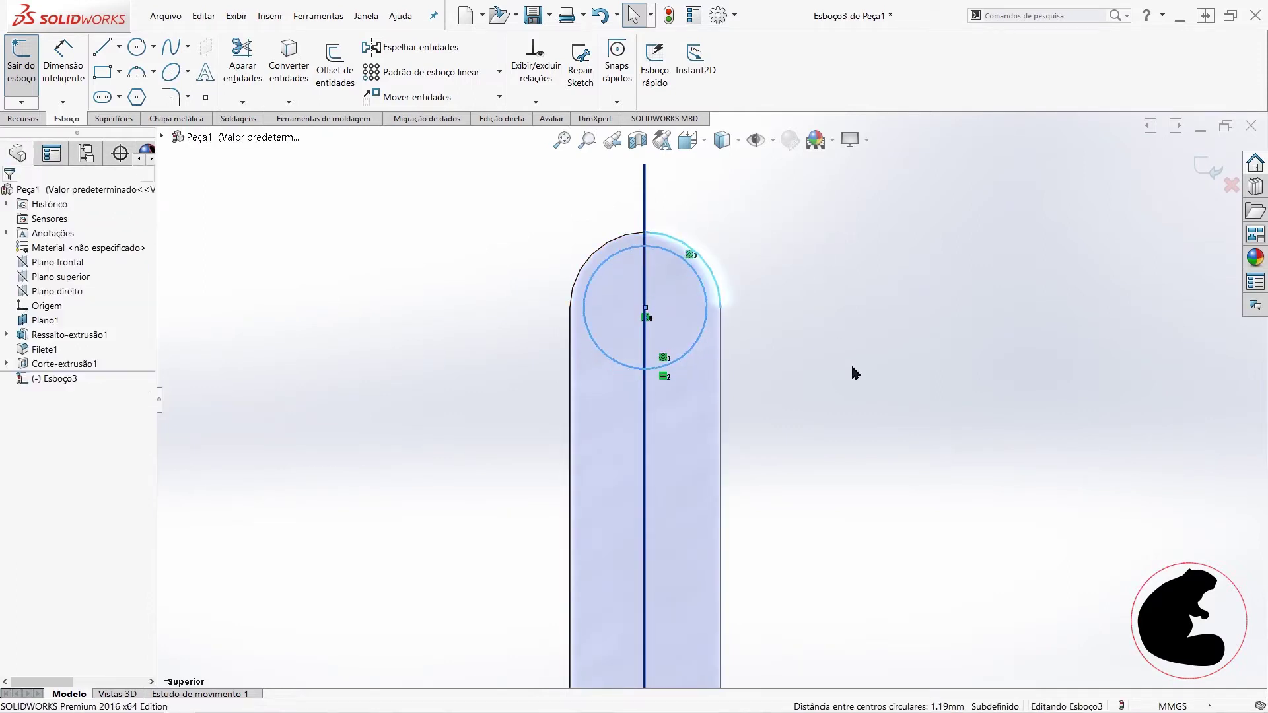
scroll(833, 451, "up", 5)
scroll(763, 572, "up", 2)
scroll(671, 542, "down", 3)
scroll(670, 542, "down", 3)
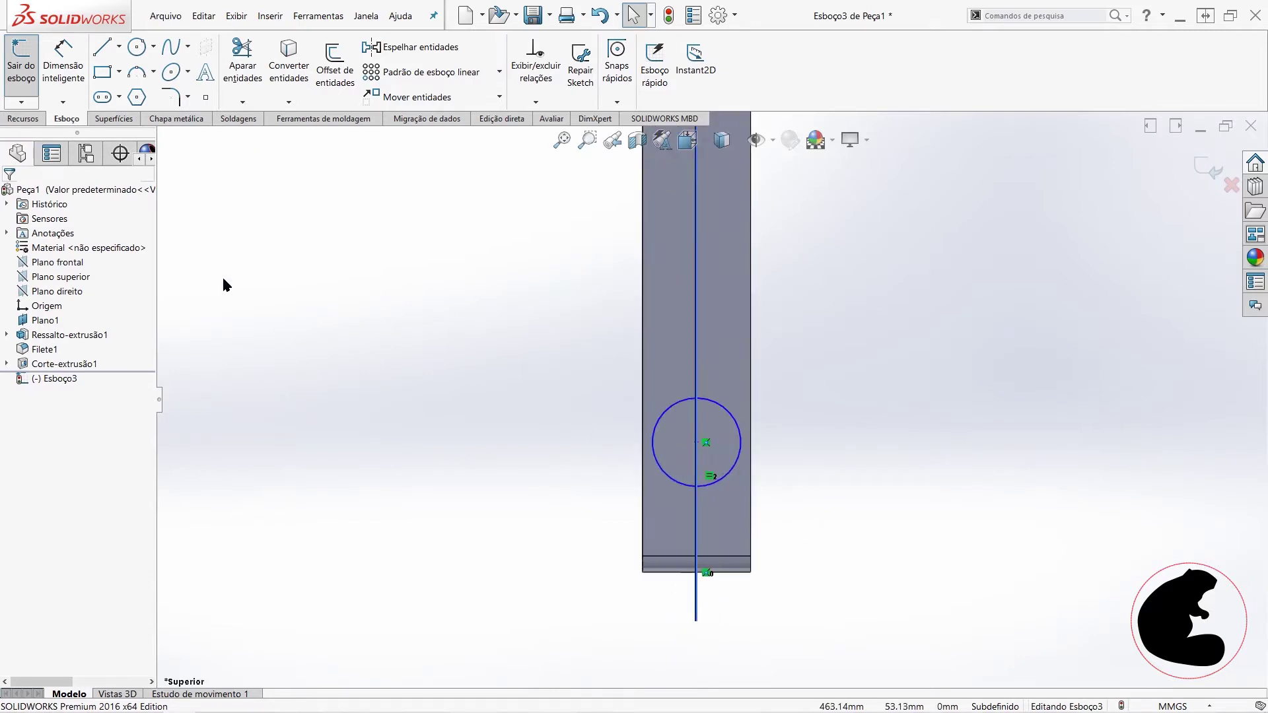
Step: Dimension the lower circle 20 mm above the bottom edge with a ⌀6 diameter
left_click(61, 58)
left_click(731, 578)
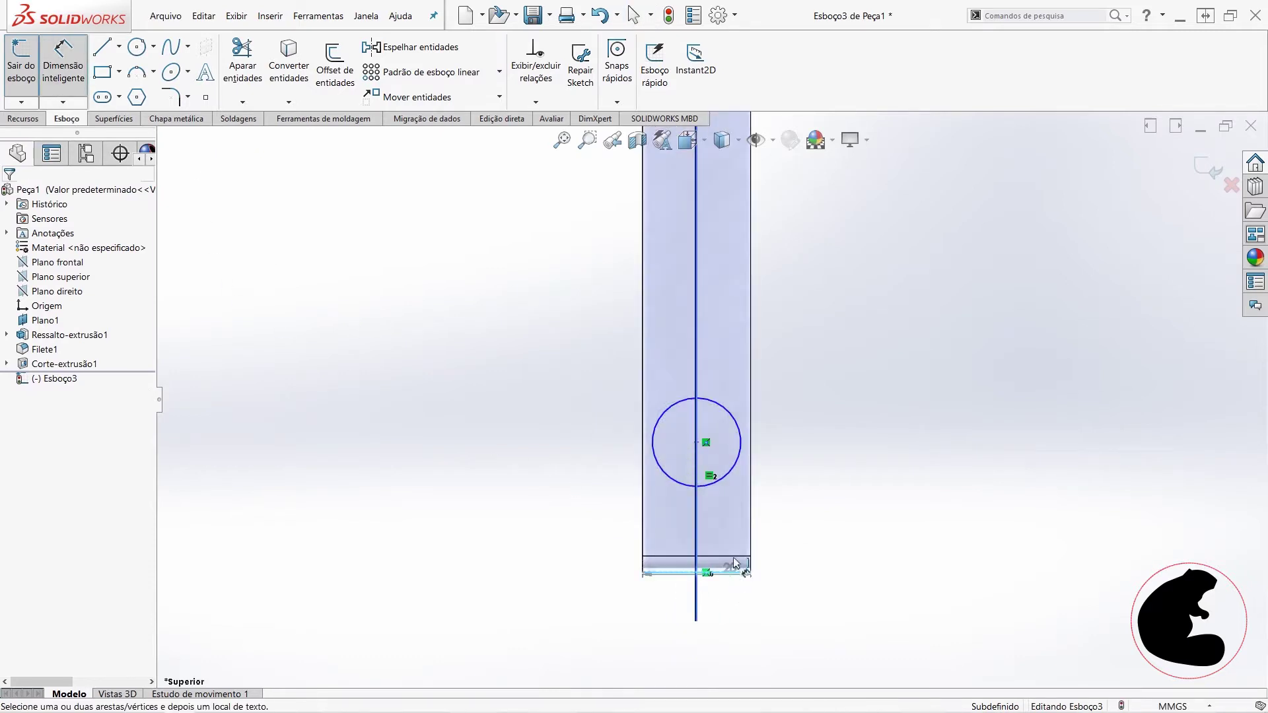
left_click(697, 441)
left_click(846, 481)
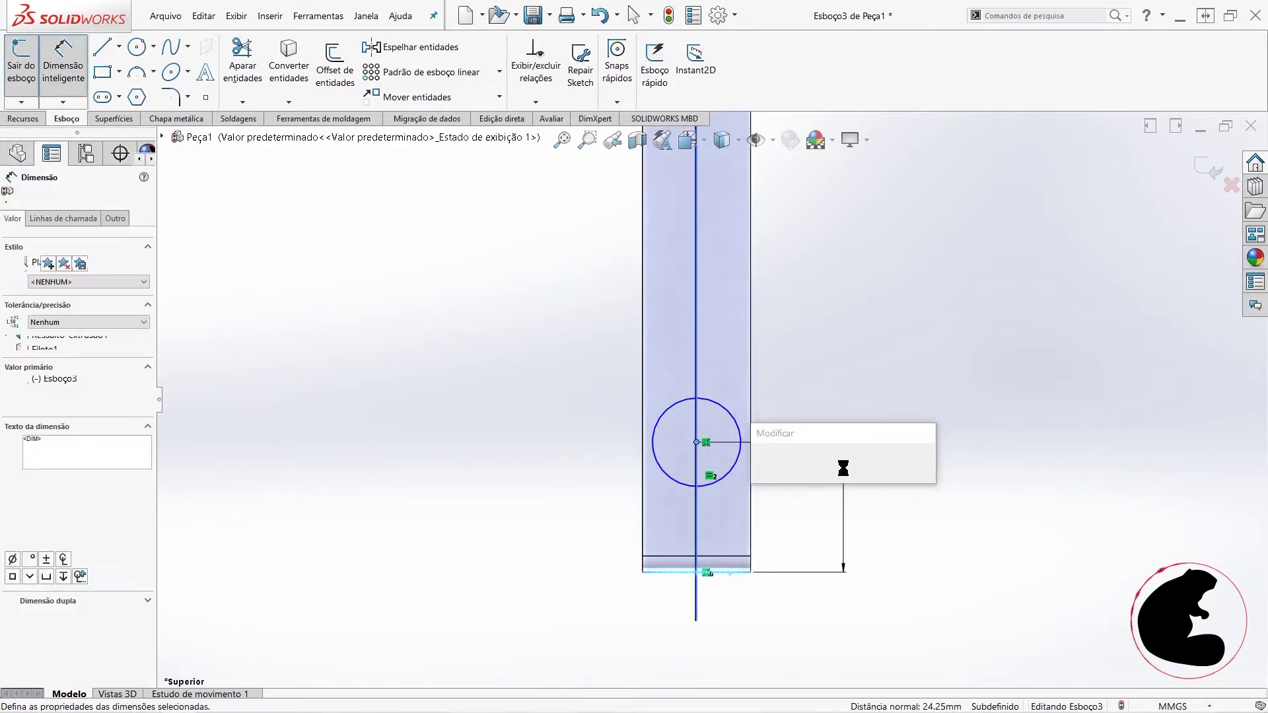
type("20")
key("Return")
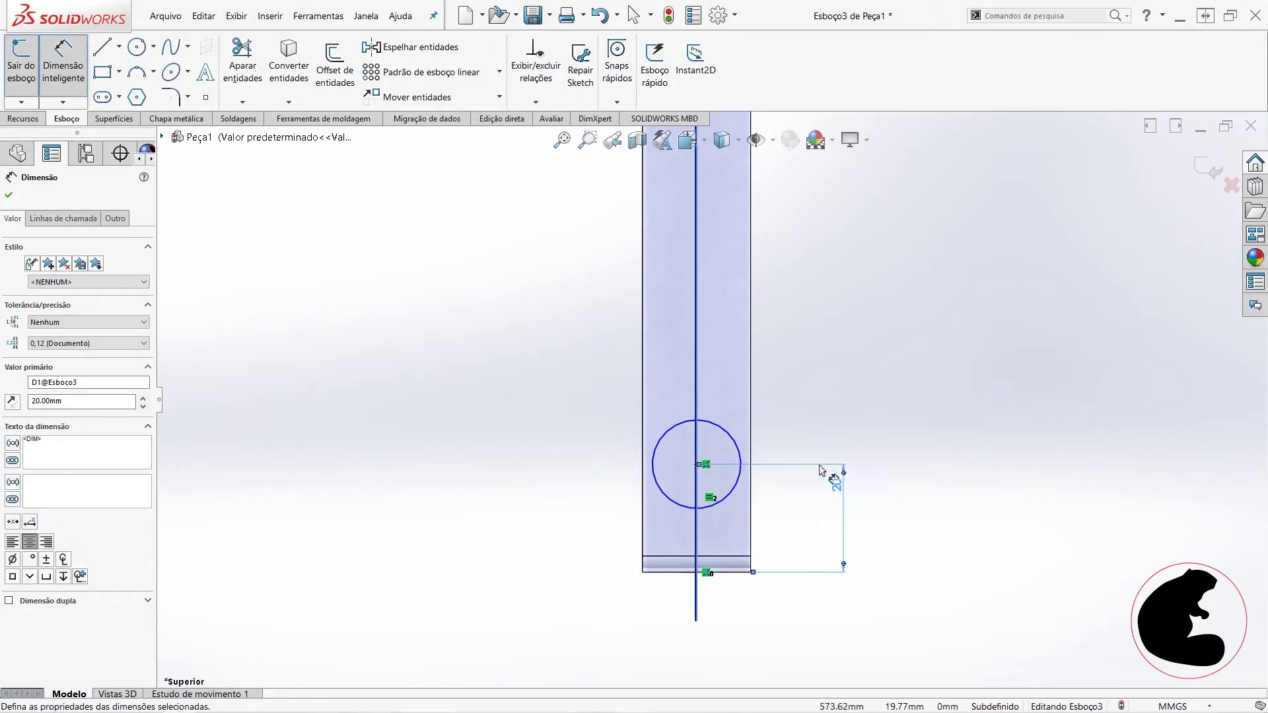
left_click(721, 435)
left_click(850, 394)
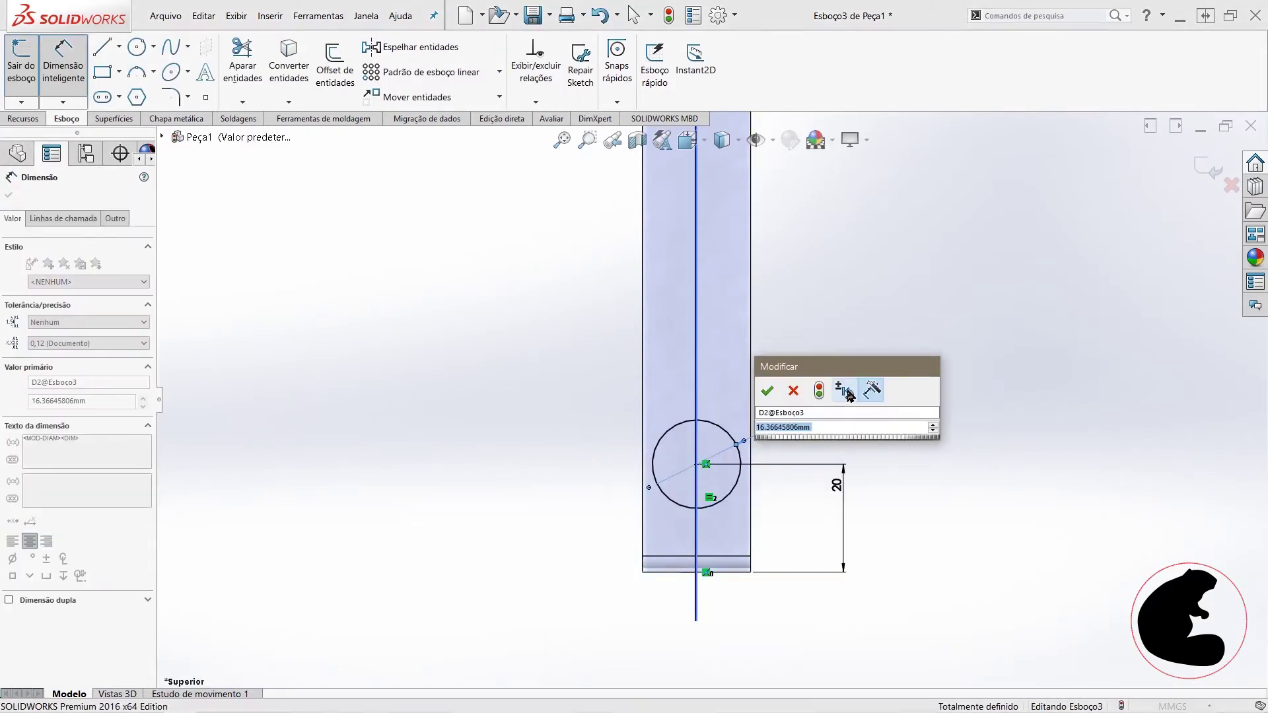
key("Return")
left_click(37, 118)
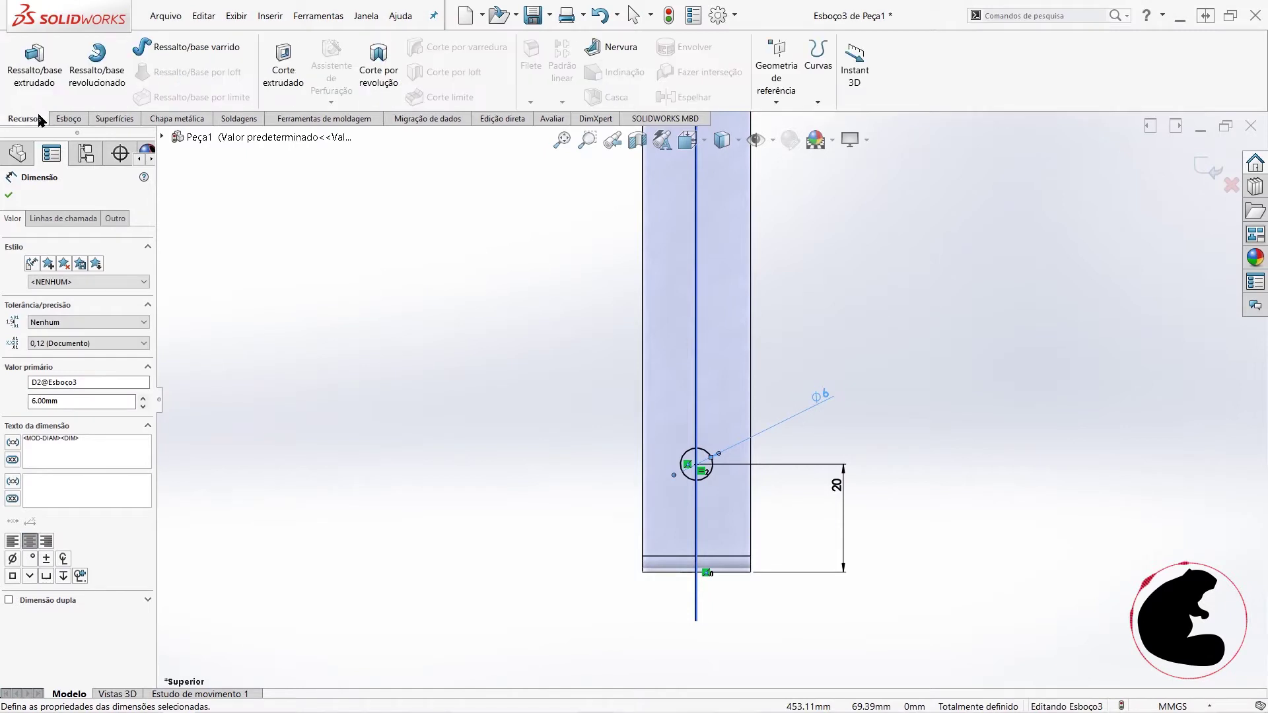
Step: Cut both ⌀6 circles Passante through the bracket, then orbit and select Plano1
left_click(277, 85)
left_click(83, 275)
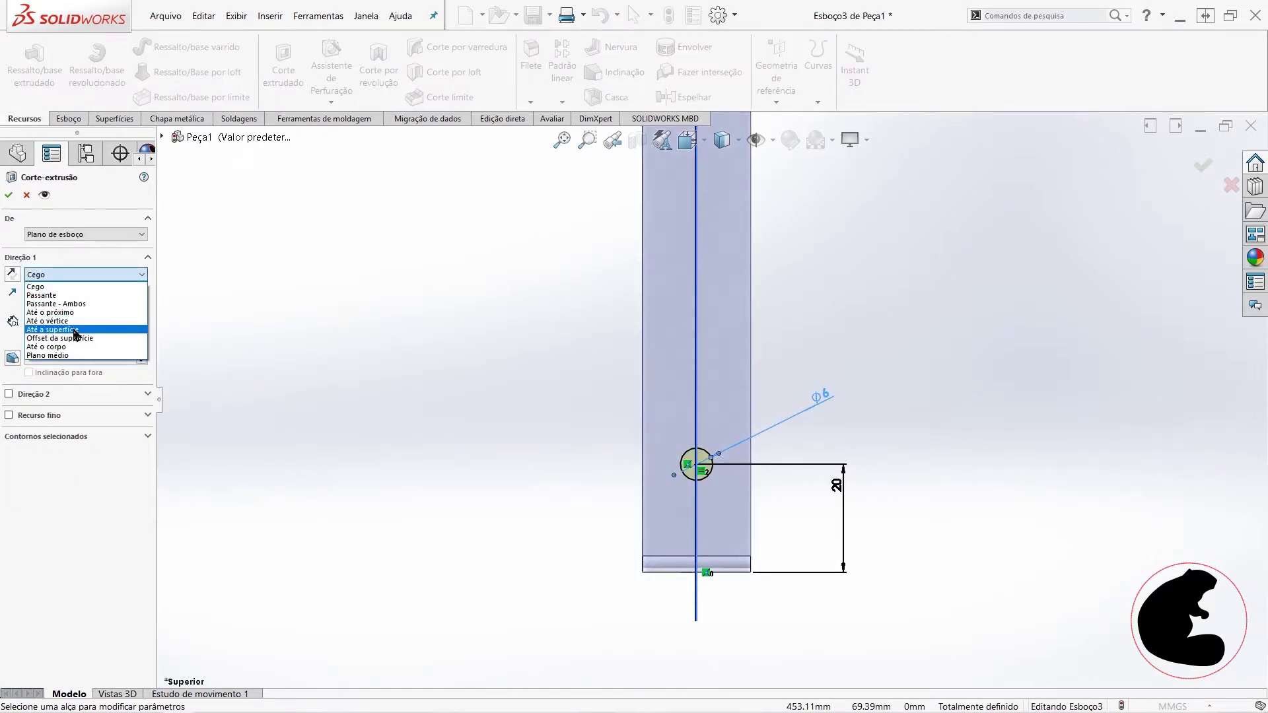
left_click(66, 296)
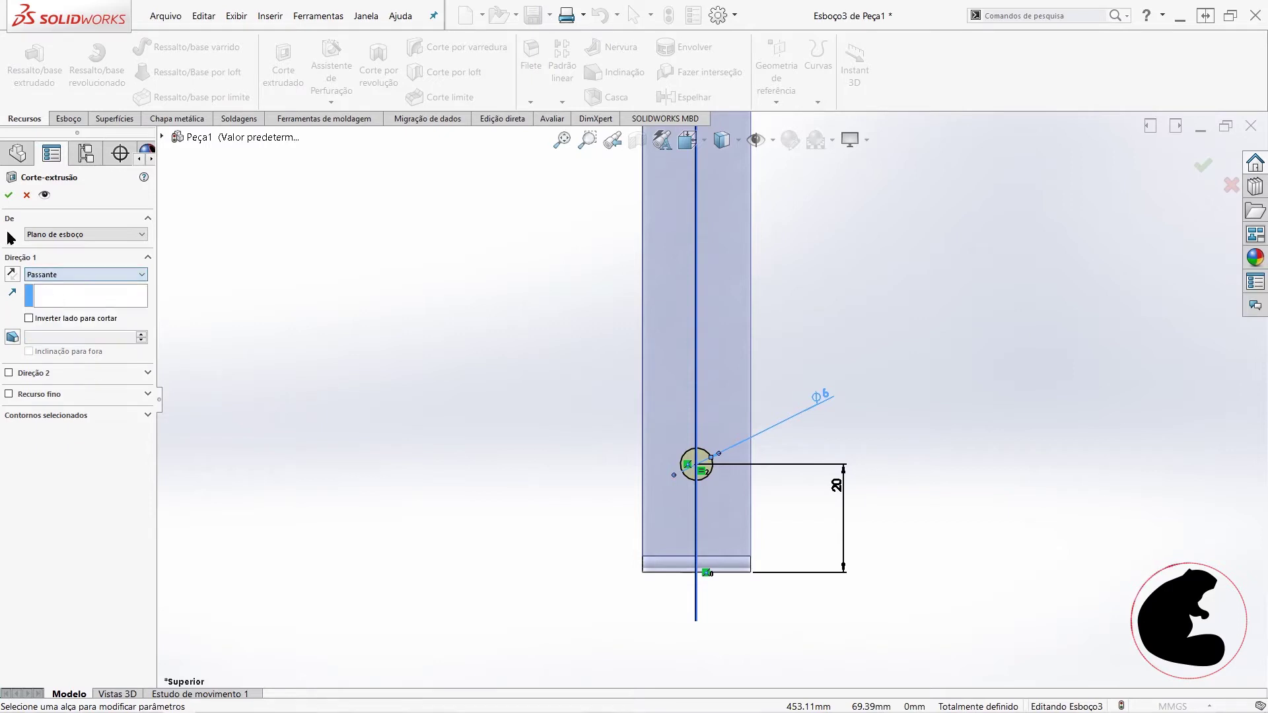
left_click(9, 194)
mouse_move(909, 366)
middle_mouse_down()
mouse_move(581, 332)
mouse_move(823, 340)
mouse_move(667, 344)
mouse_move(759, 350)
middle_mouse_up()
left_click(765, 352)
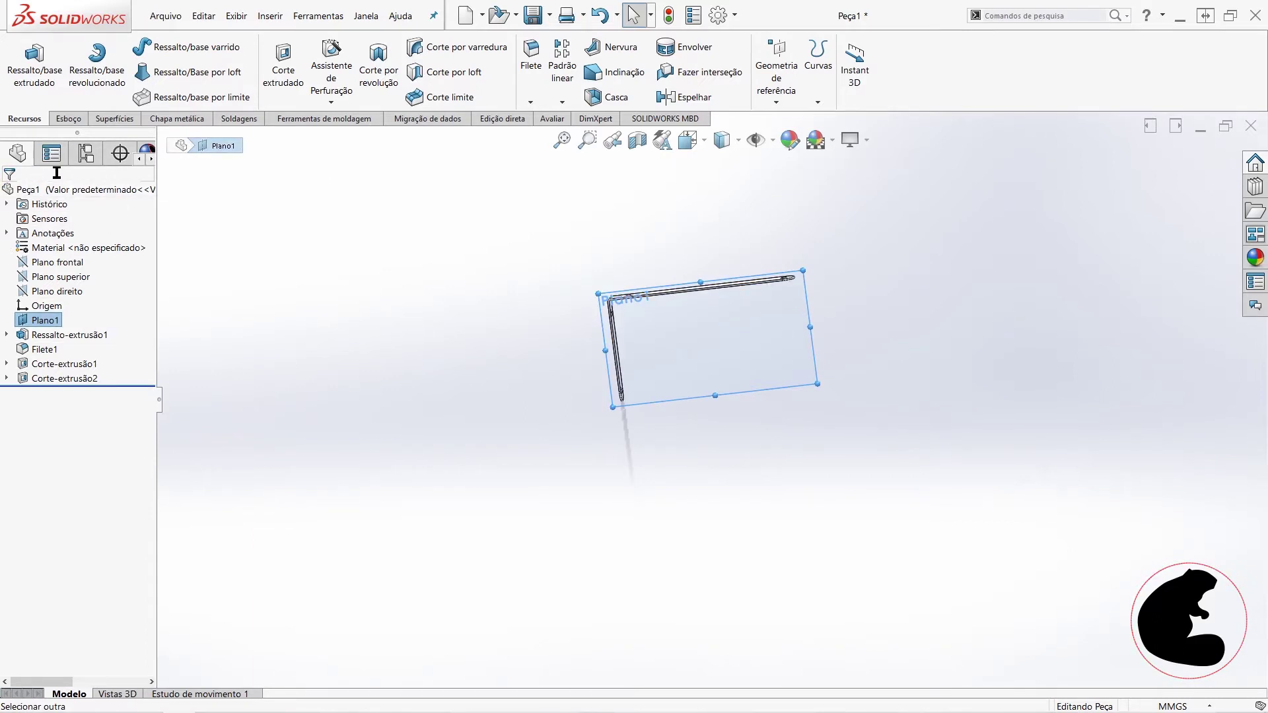
Step: Start a sketch on Plano1 facing it and draw the closed brace outline from leg to arm
left_click(68, 118)
left_click(21, 66)
right_click(39, 394)
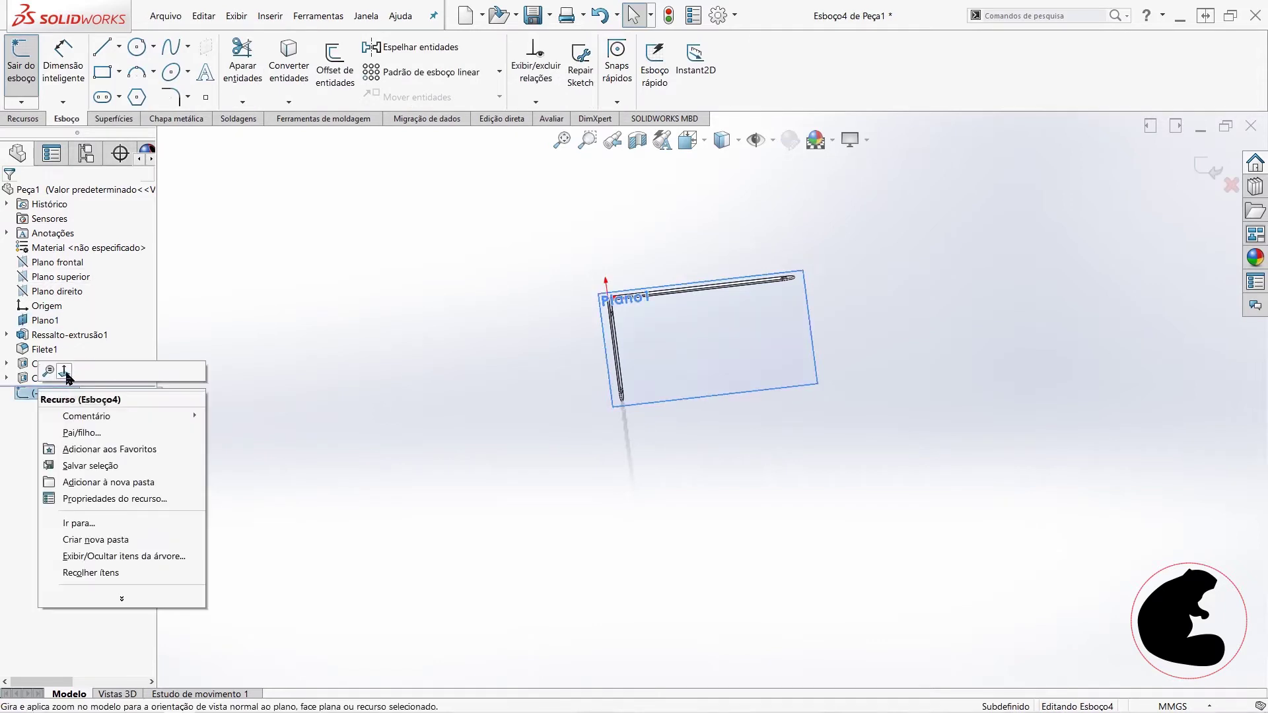
left_click(93, 372)
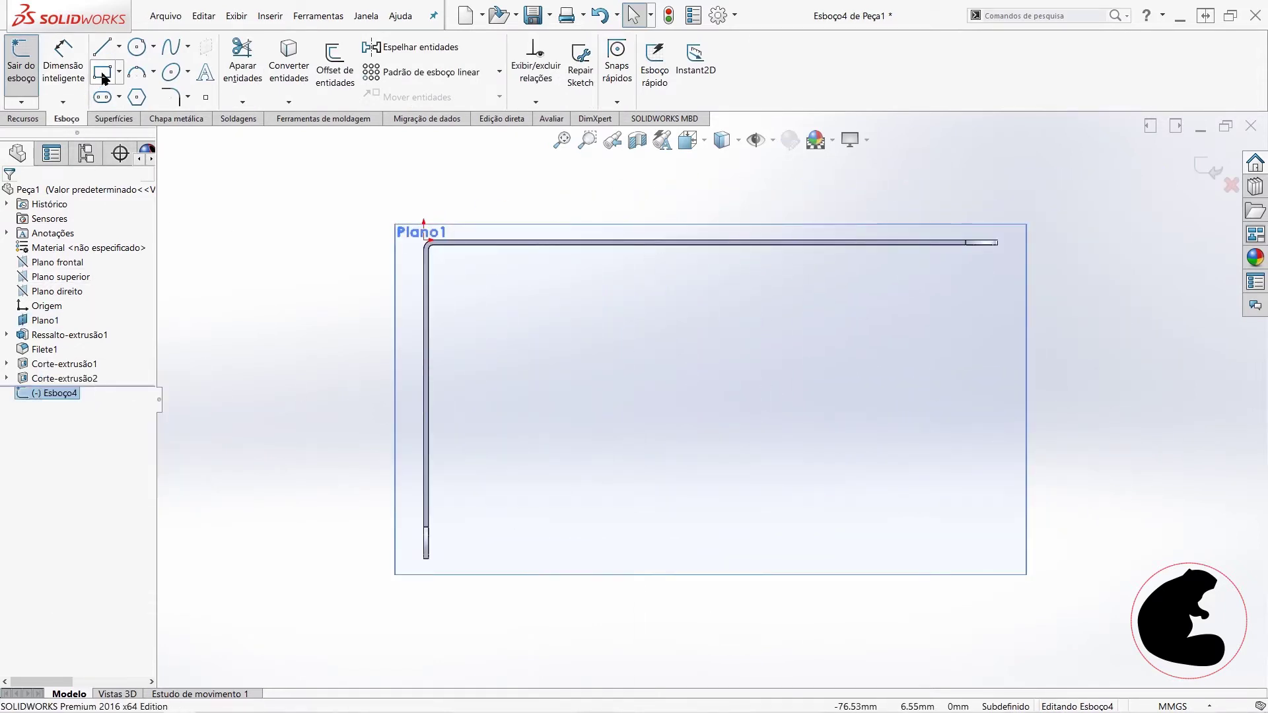
left_click(103, 51)
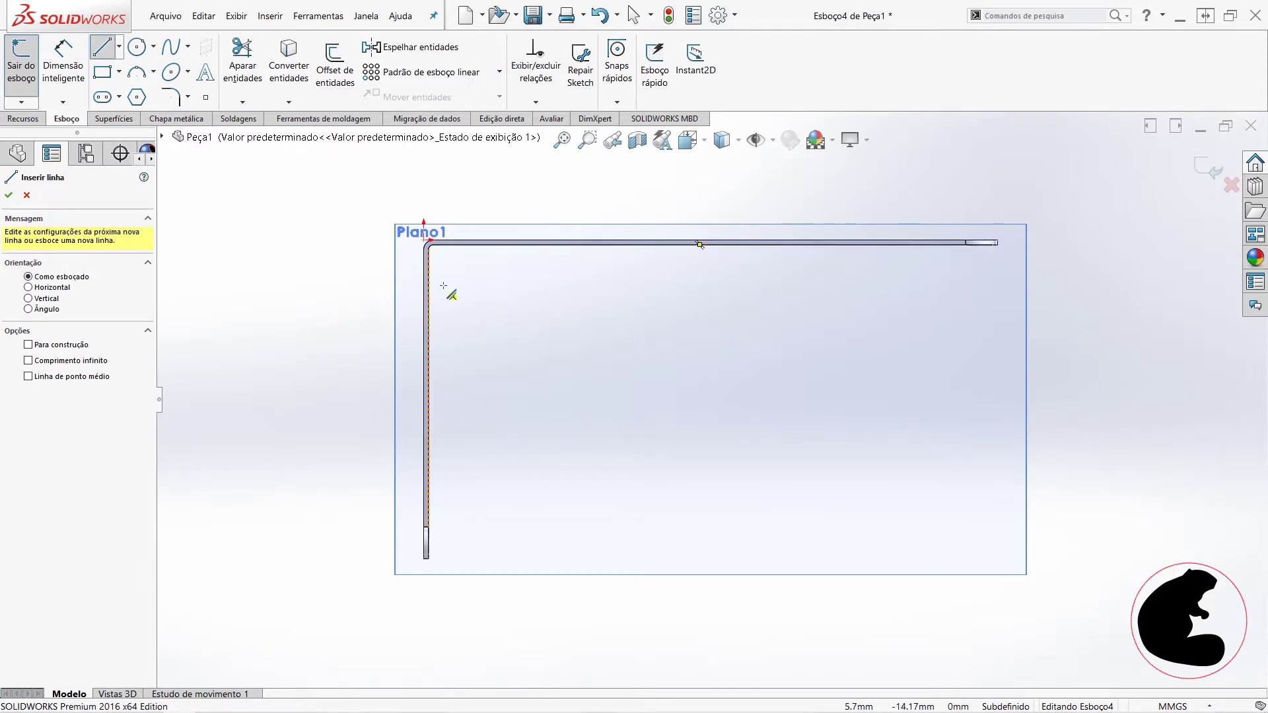
left_click(430, 336)
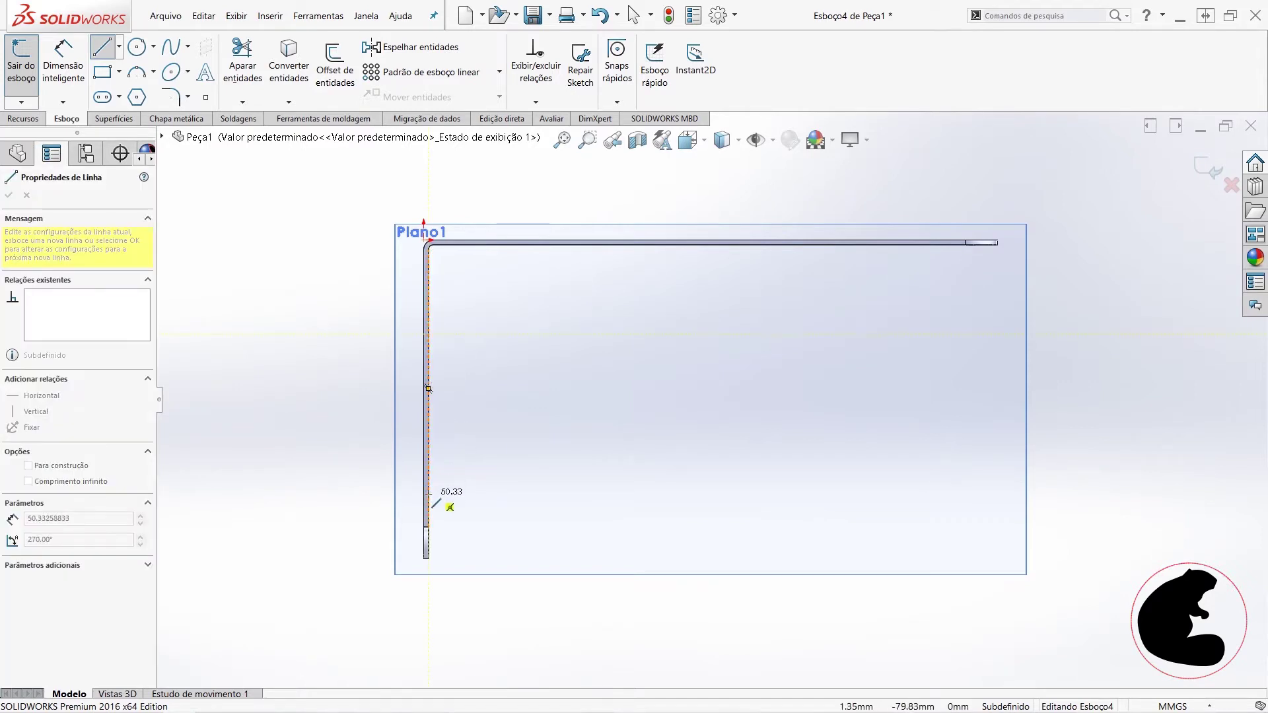
left_click(430, 493)
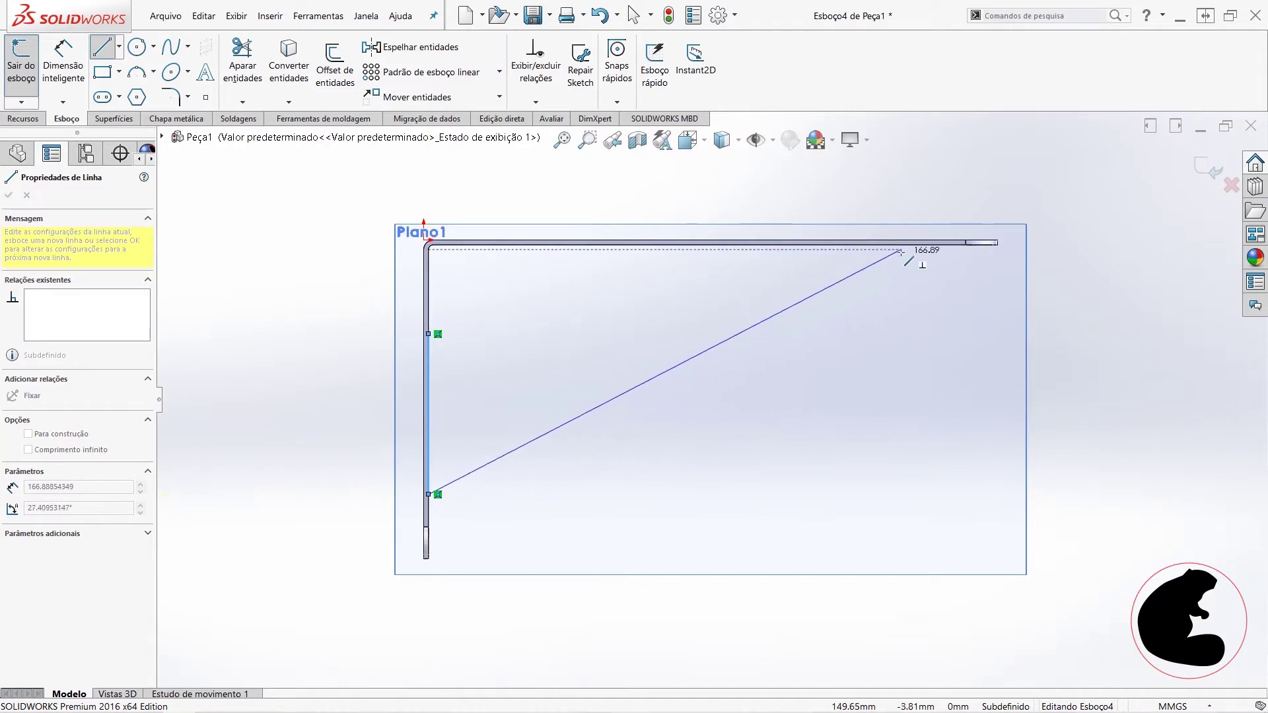
left_click(896, 246)
left_click(608, 245)
double_click(429, 334)
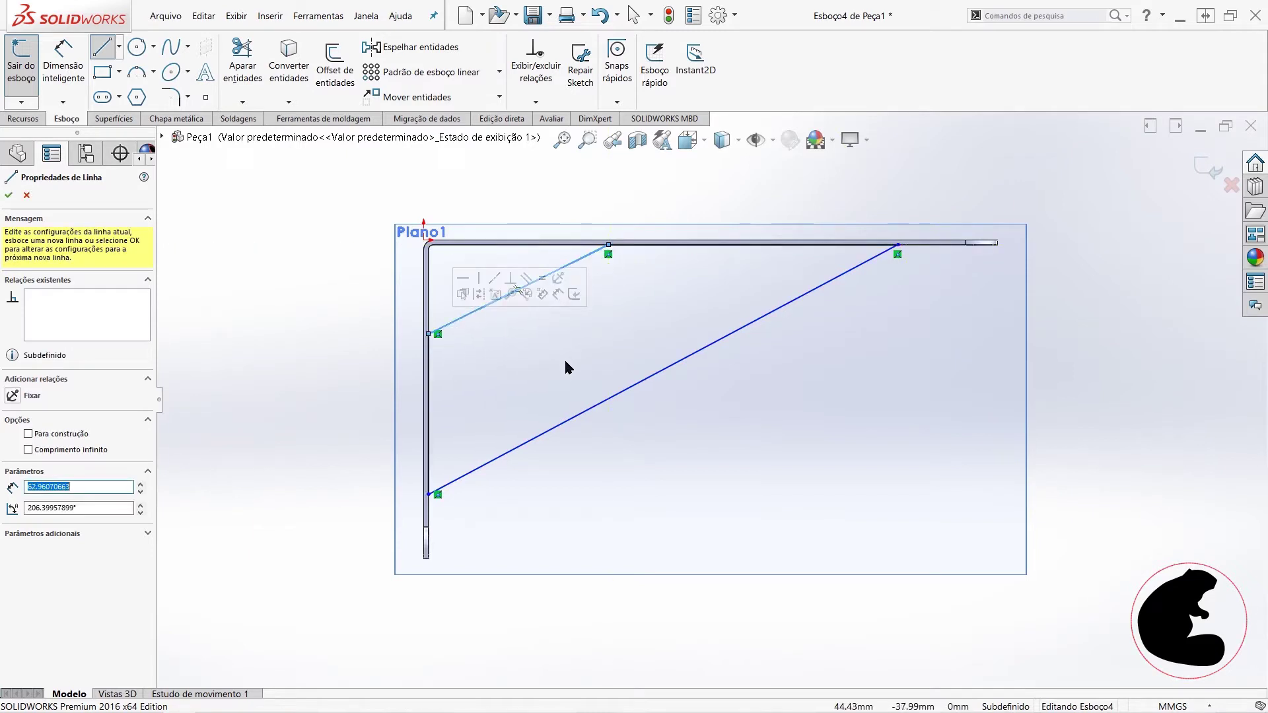
Step: Slide the upper diagonal line down and right along the bracket, then face the sketch plane
scroll(679, 398, "up", 3)
key("Escape")
mouse_move(667, 399)
middle_mouse_down()
mouse_move(616, 398)
mouse_move(646, 371)
mouse_move(645, 317)
mouse_move(656, 316)
mouse_move(622, 302)
middle_mouse_up()
scroll(624, 359, "down", 2)
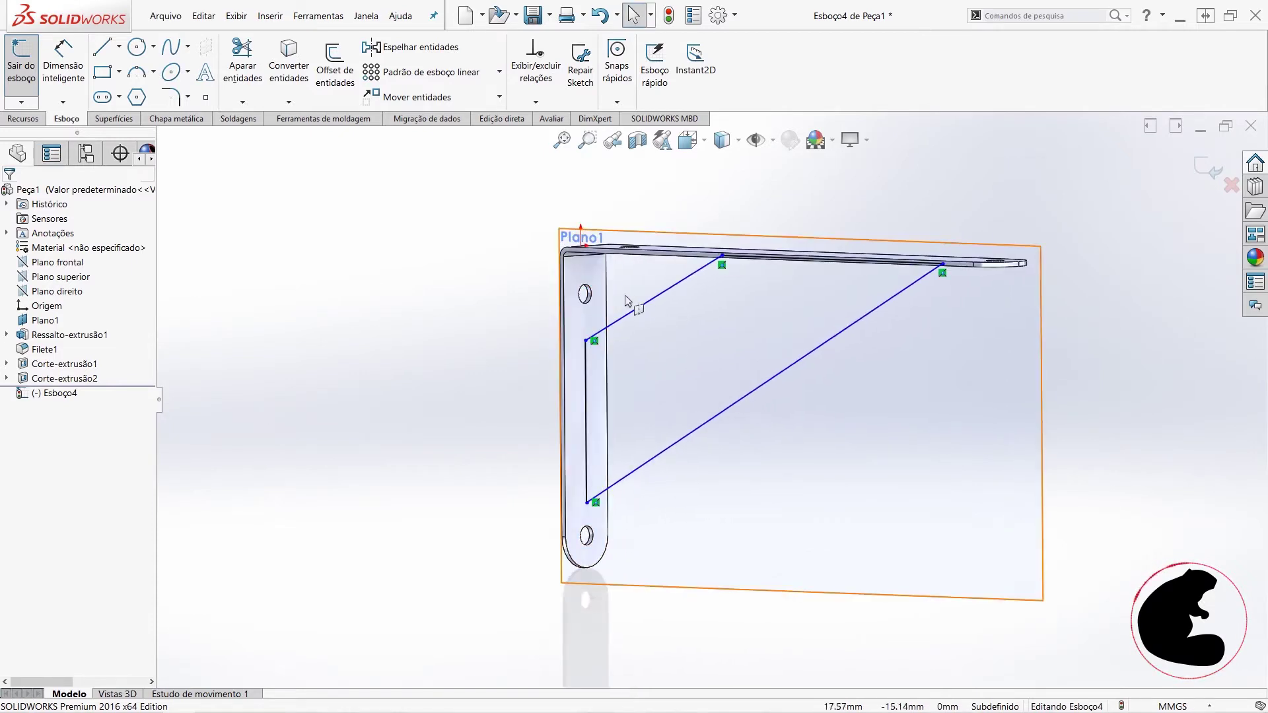
mouse_move(707, 339)
middle_mouse_down()
mouse_move(730, 294)
mouse_move(645, 487)
mouse_move(626, 315)
middle_mouse_up()
left_click_drag(626, 316, 660, 391)
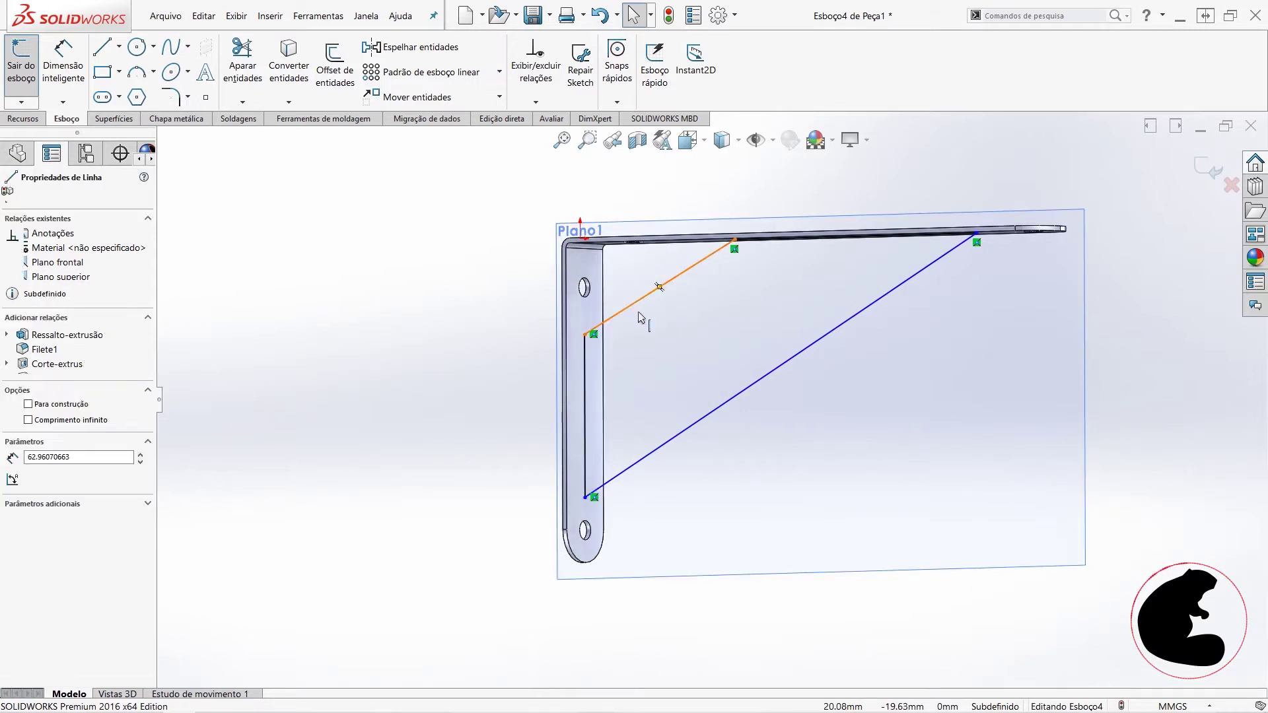
left_click(846, 466)
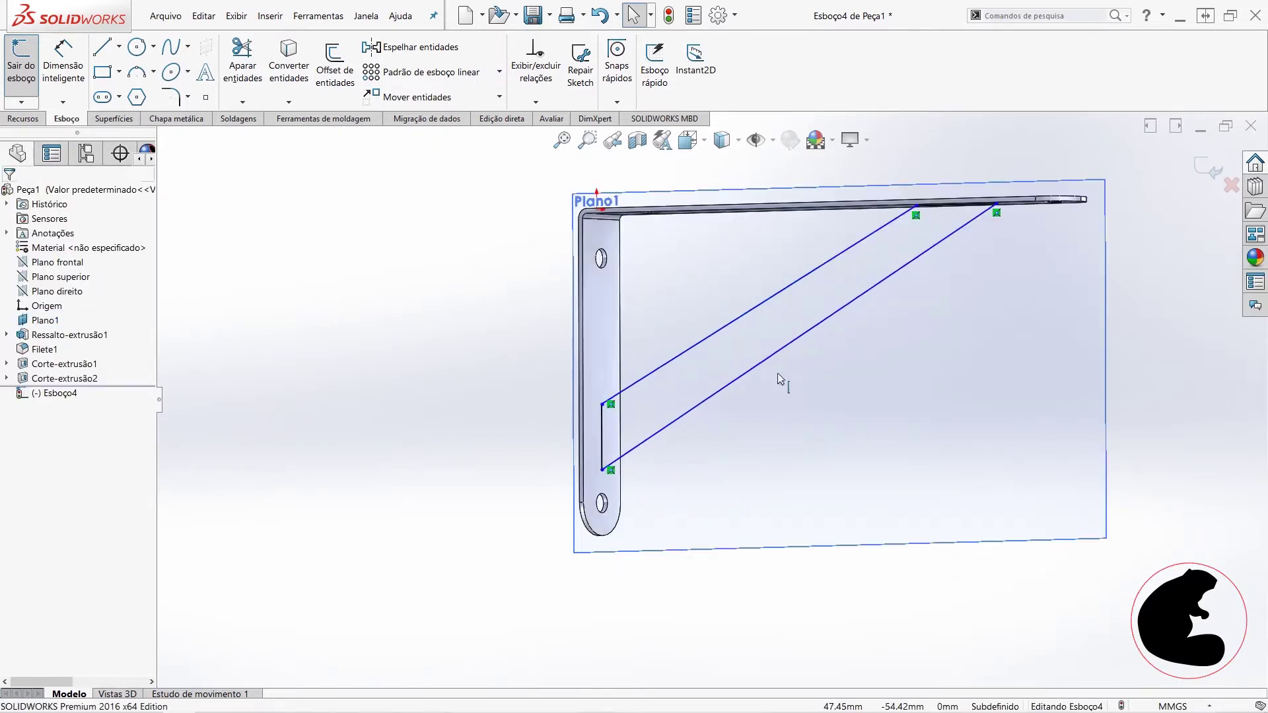
key("ctrl+8")
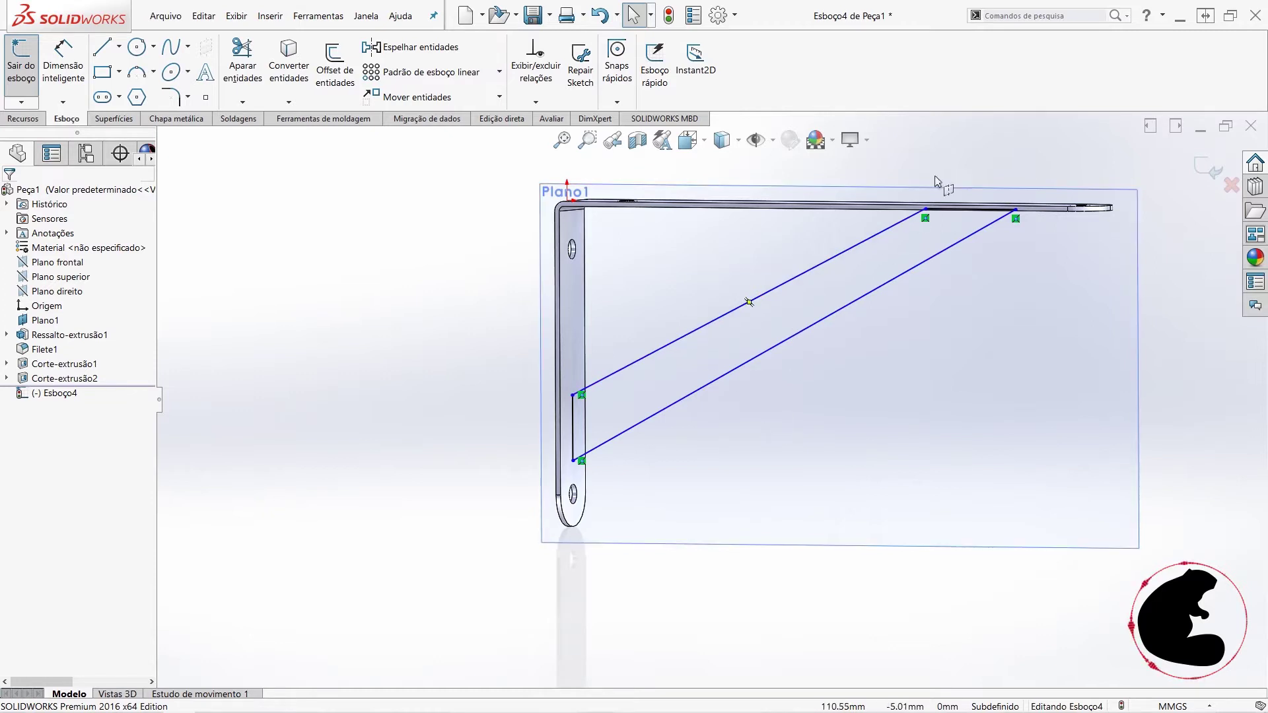
Step: Dimension the brace's leg spacing 25 mm and its top-arm spacing 30 mm
left_click(82, 55)
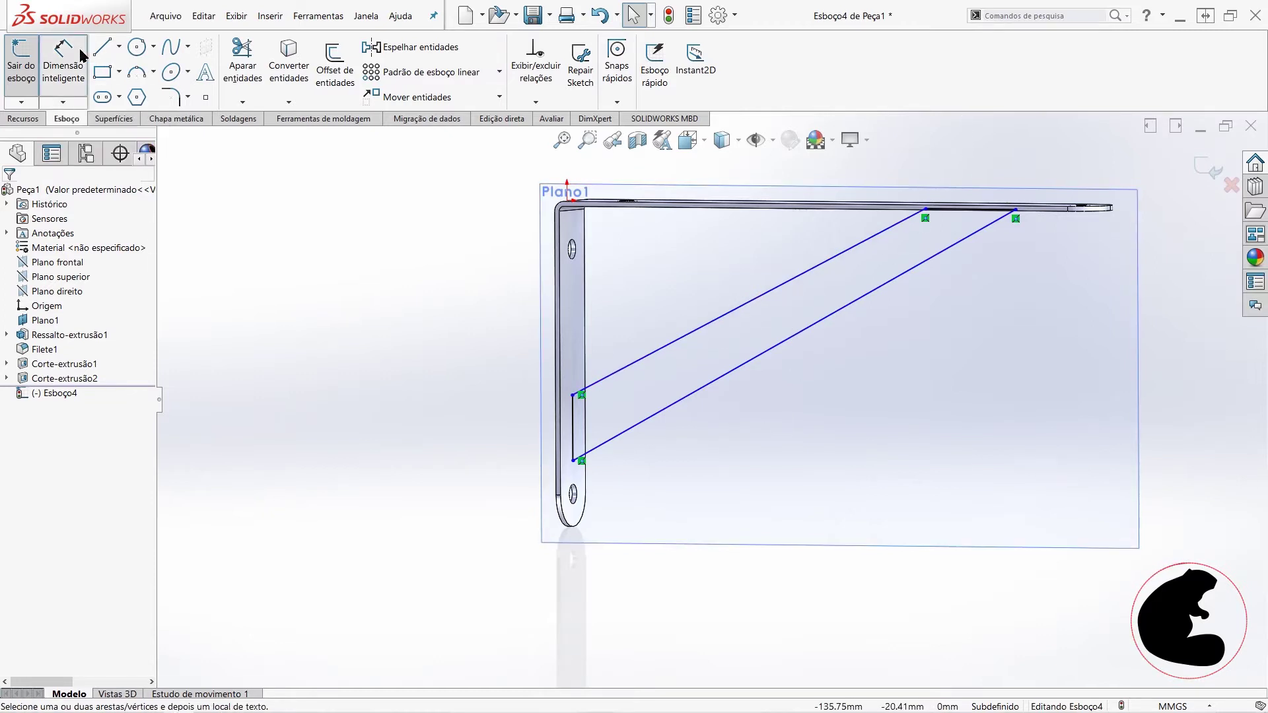
left_click(578, 416)
left_click(468, 449)
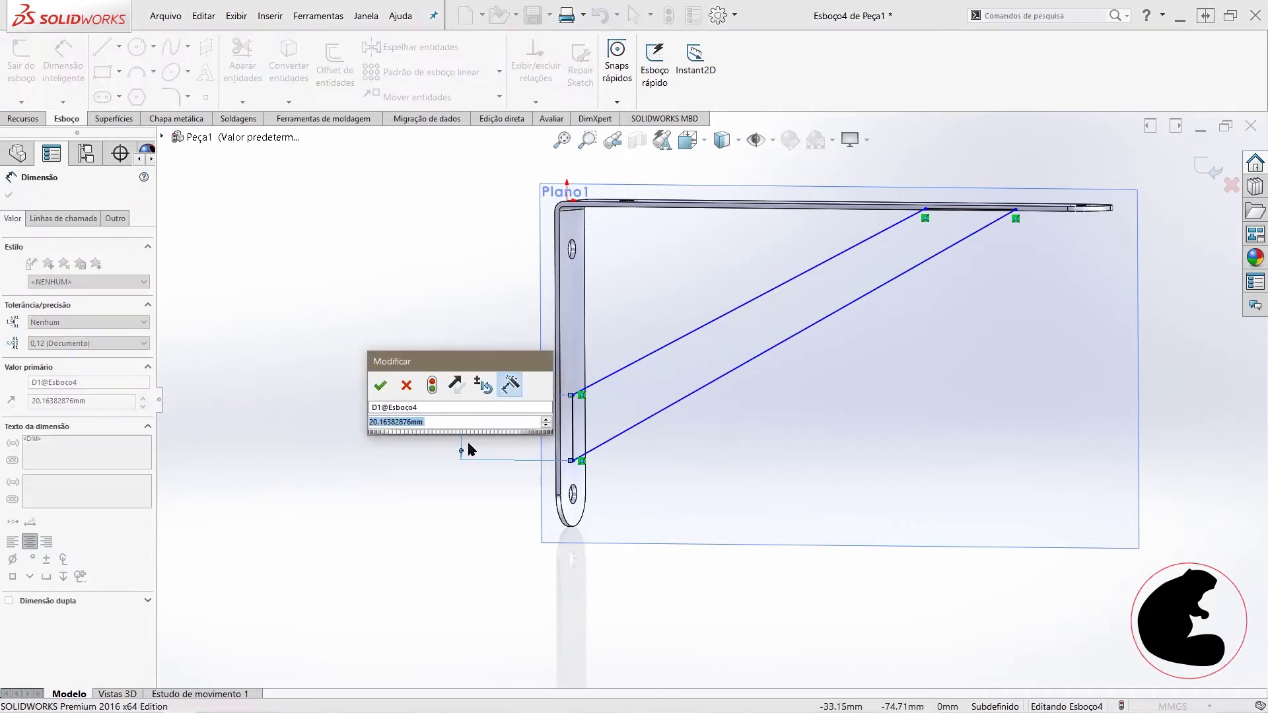
type("25")
key("Return")
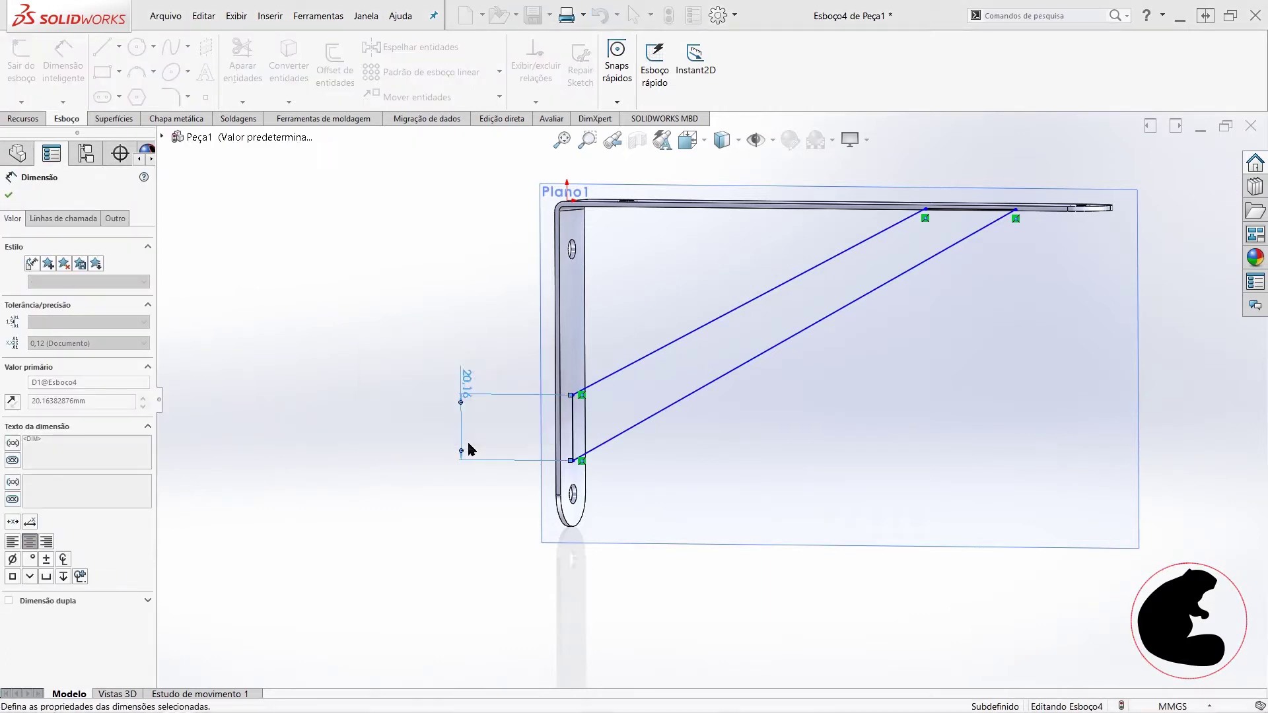
left_click(984, 210)
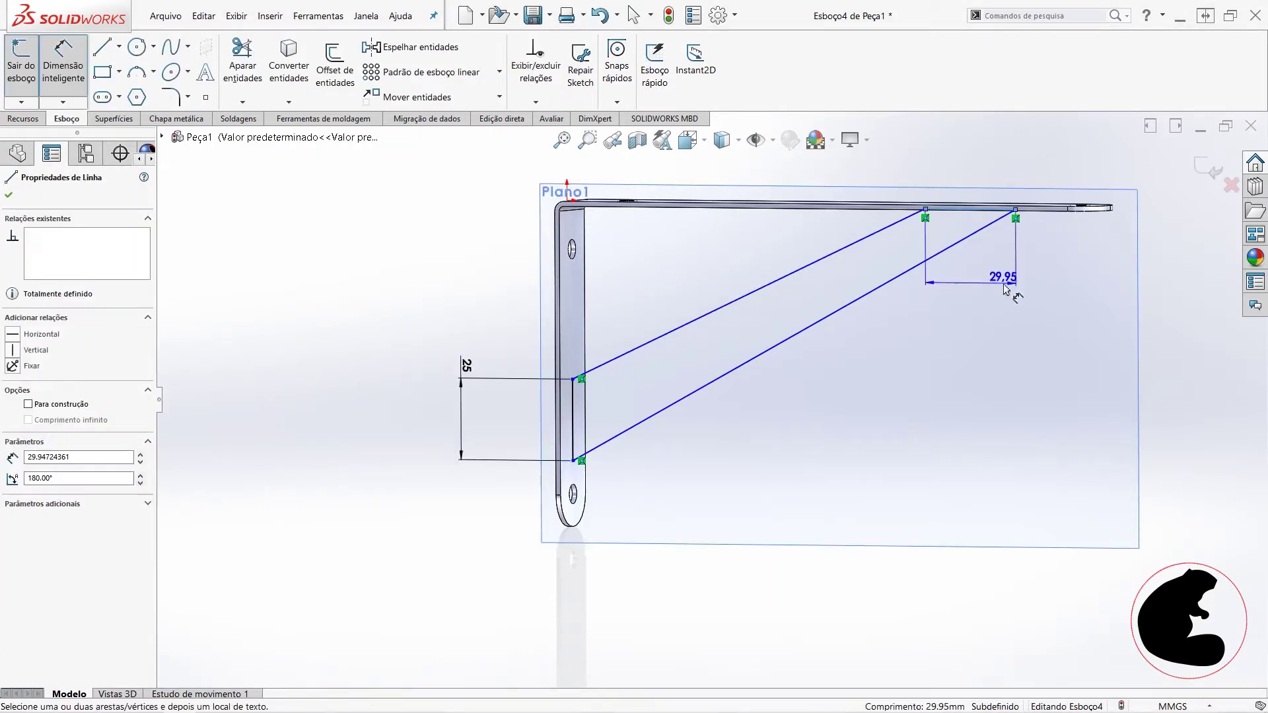
left_click(979, 293)
type("30")
key("Return")
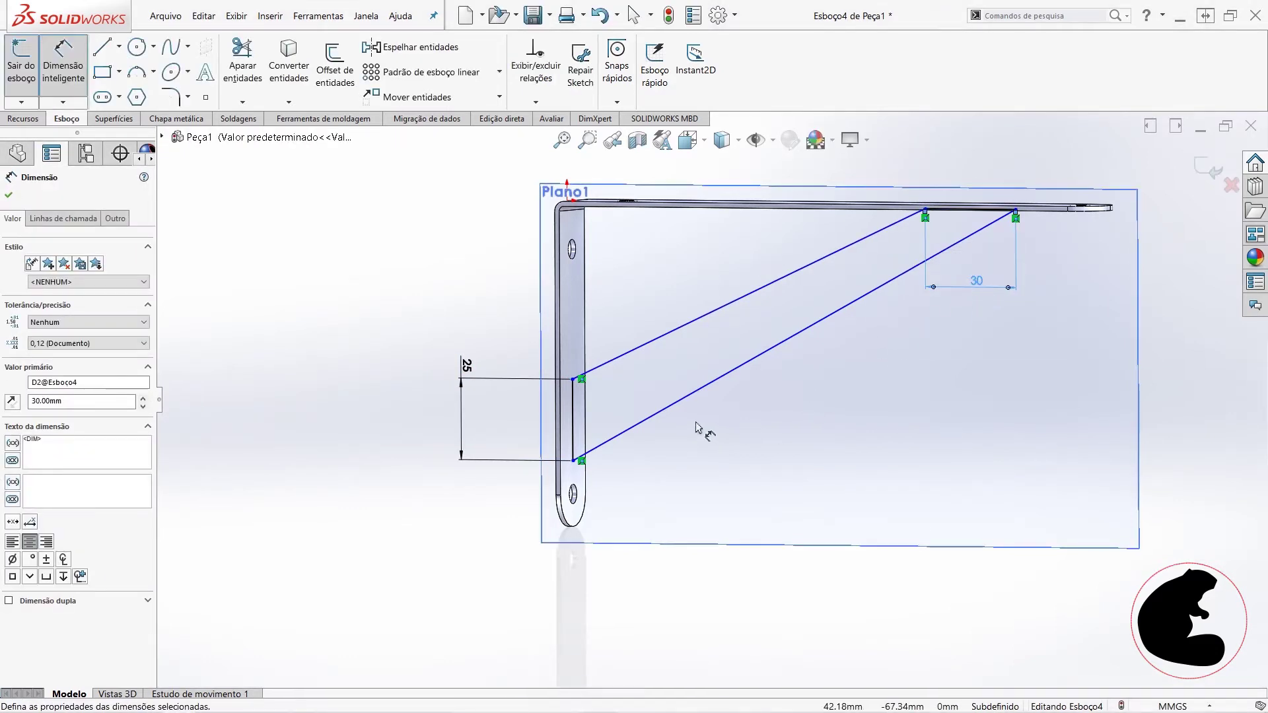
Step: Cancel the stray corner selection and turn the view face-on to Esboço4
scroll(644, 439, "down", 2)
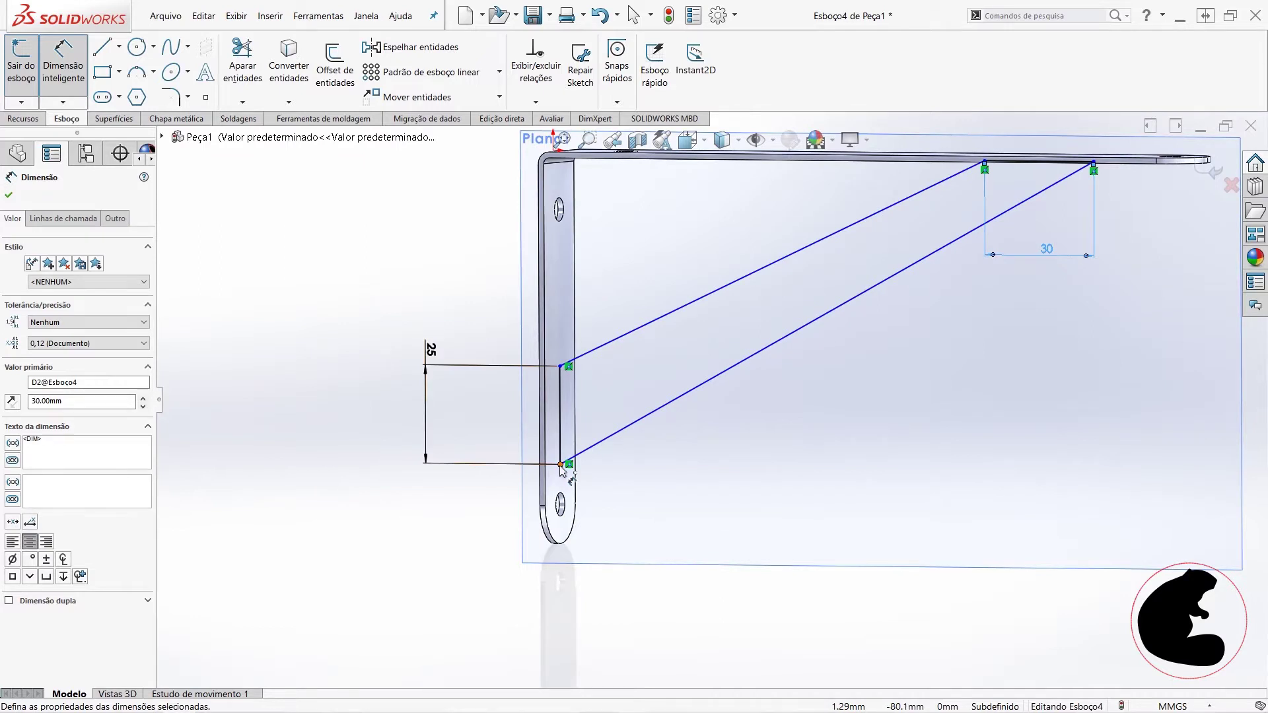
left_click(560, 464)
key("Escape")
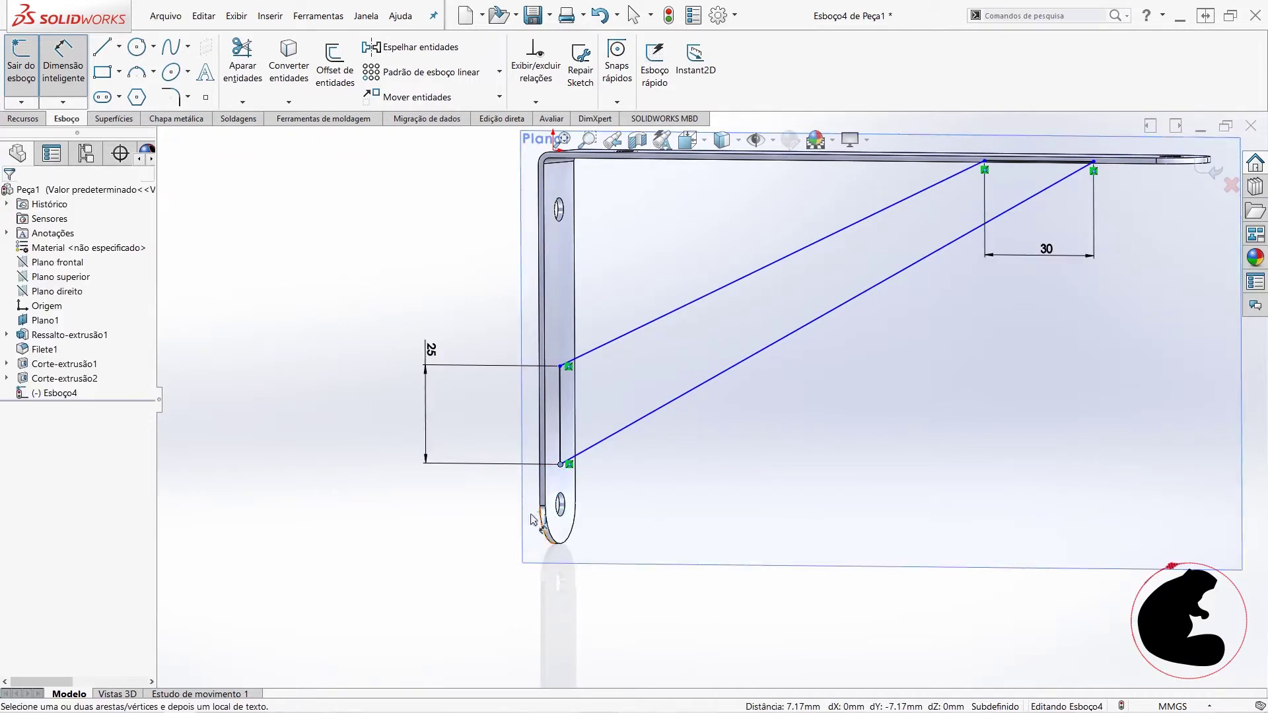
scroll(568, 518, "down", 3)
key("Escape")
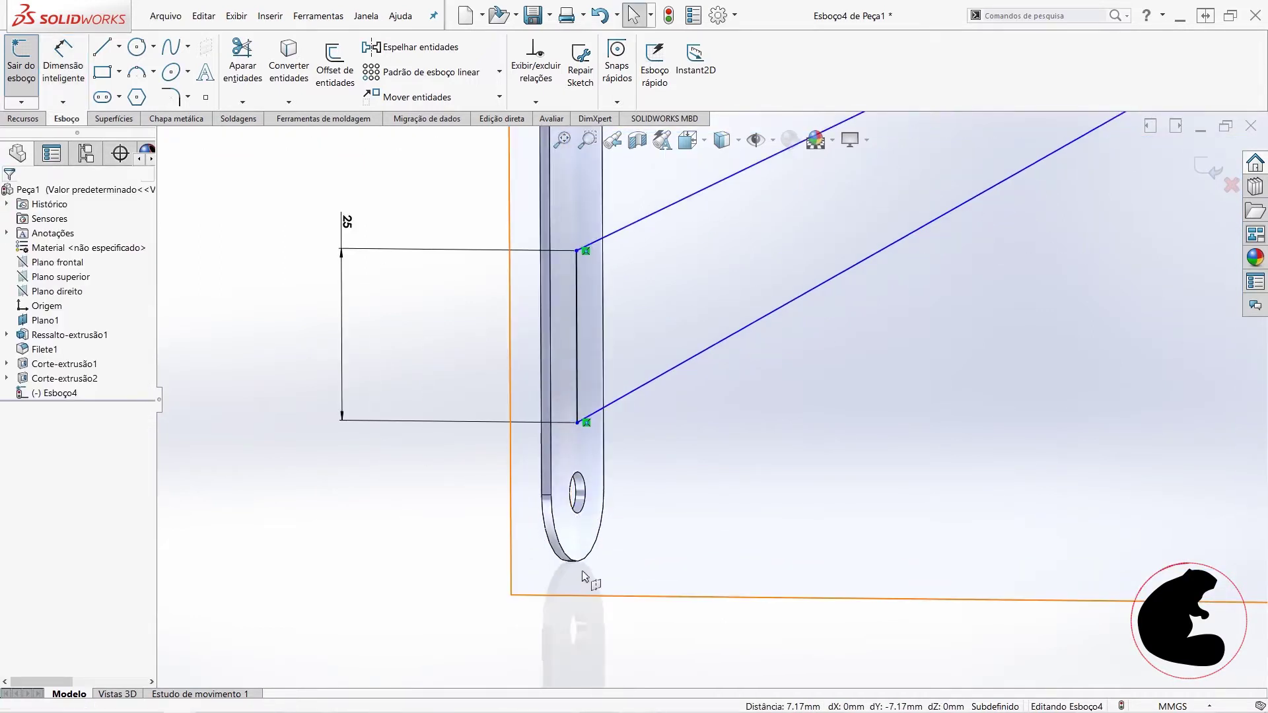
right_click(71, 395)
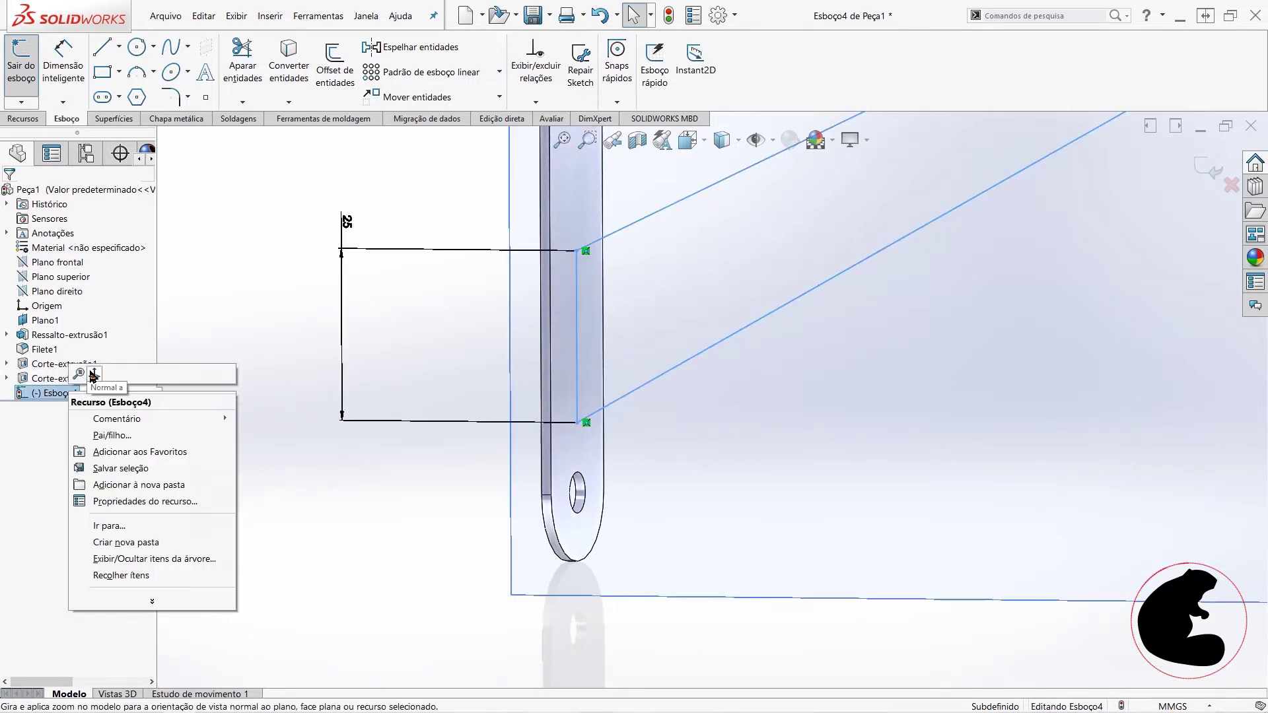
left_click(95, 374)
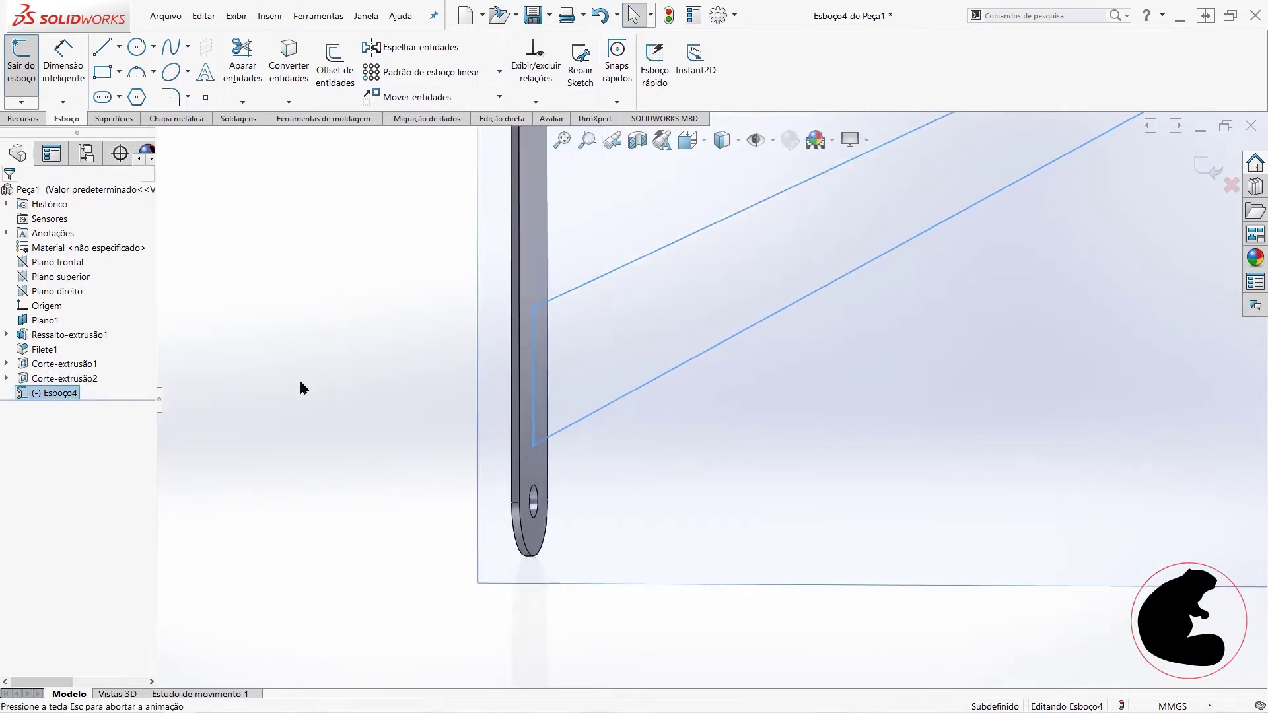
Step: Dimension the brace's lower corner 20 mm above the bottom of the leg
left_click(64, 45)
scroll(521, 531, "down", 3)
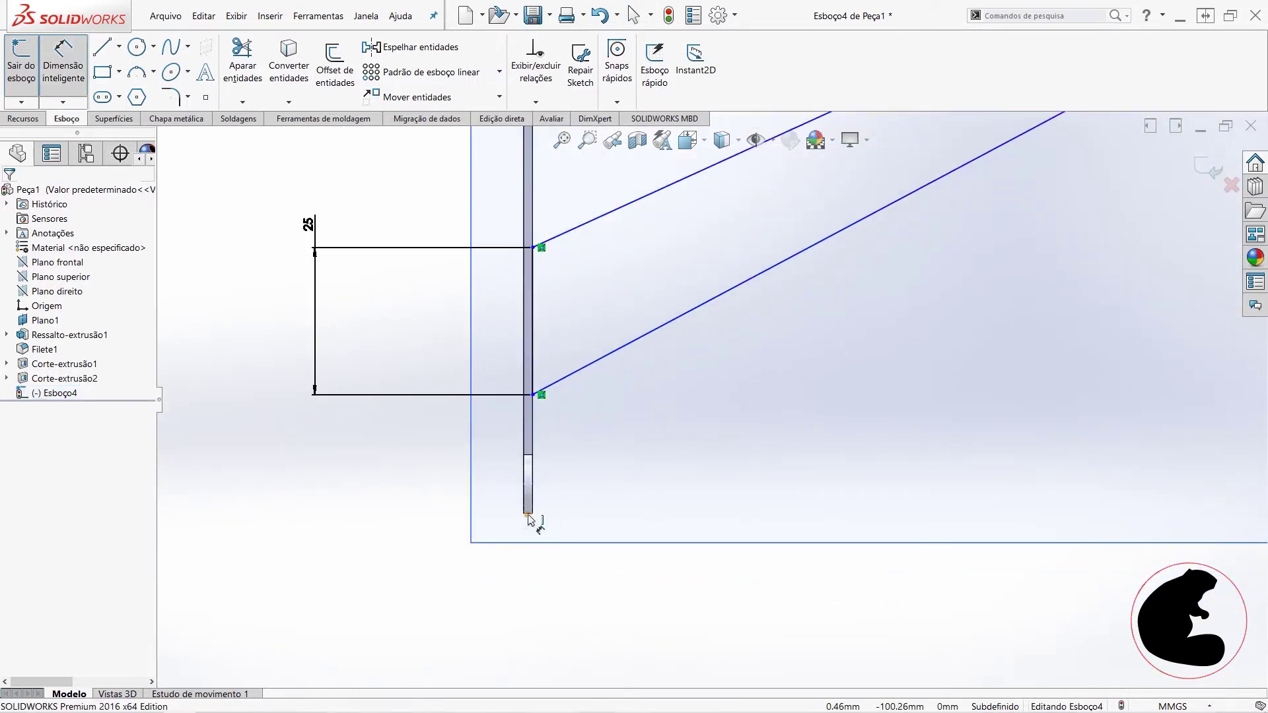
left_click(533, 514)
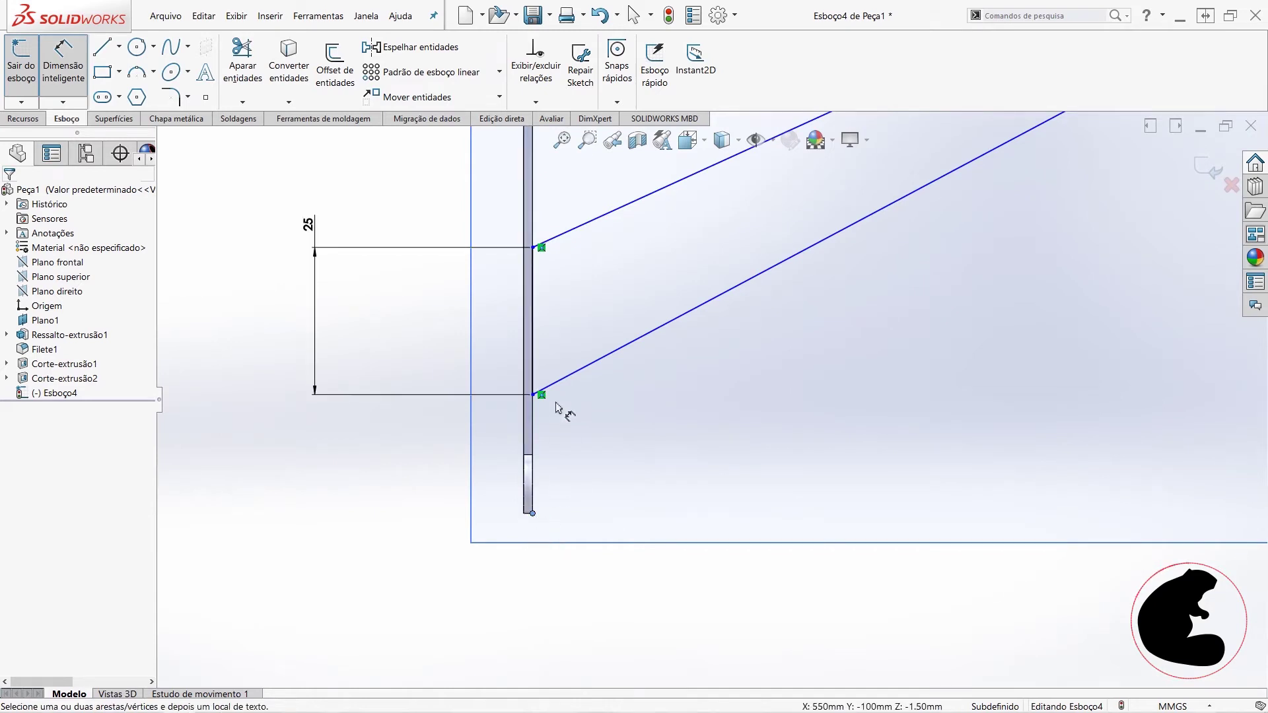
left_click(533, 394)
left_click(712, 462)
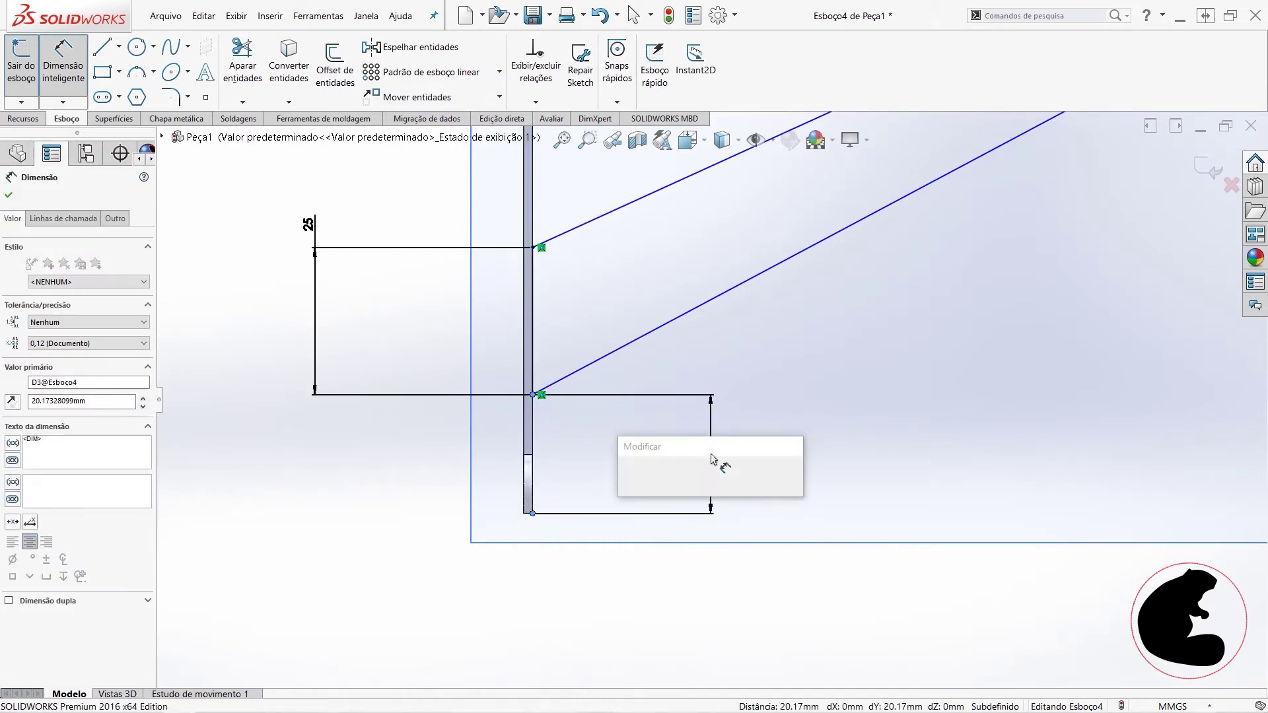
type("2")
key("Return")
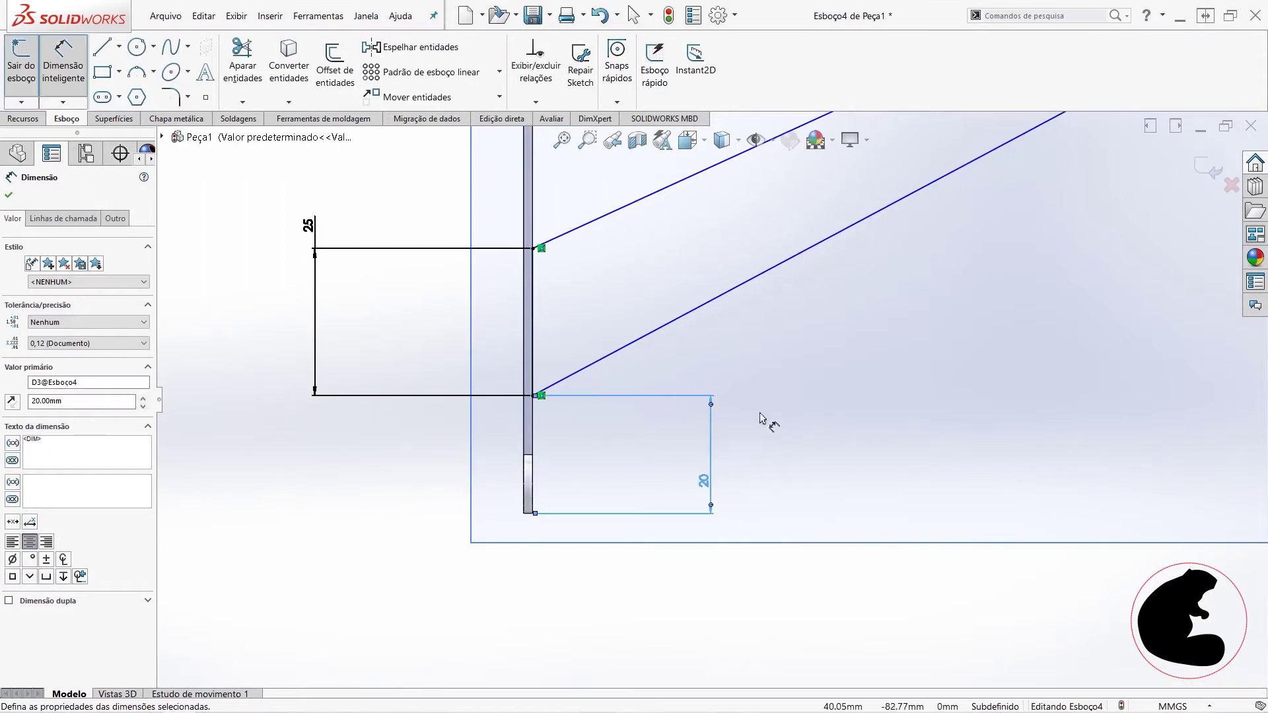
scroll(825, 383, "up", 3)
scroll(770, 334, "down", 2)
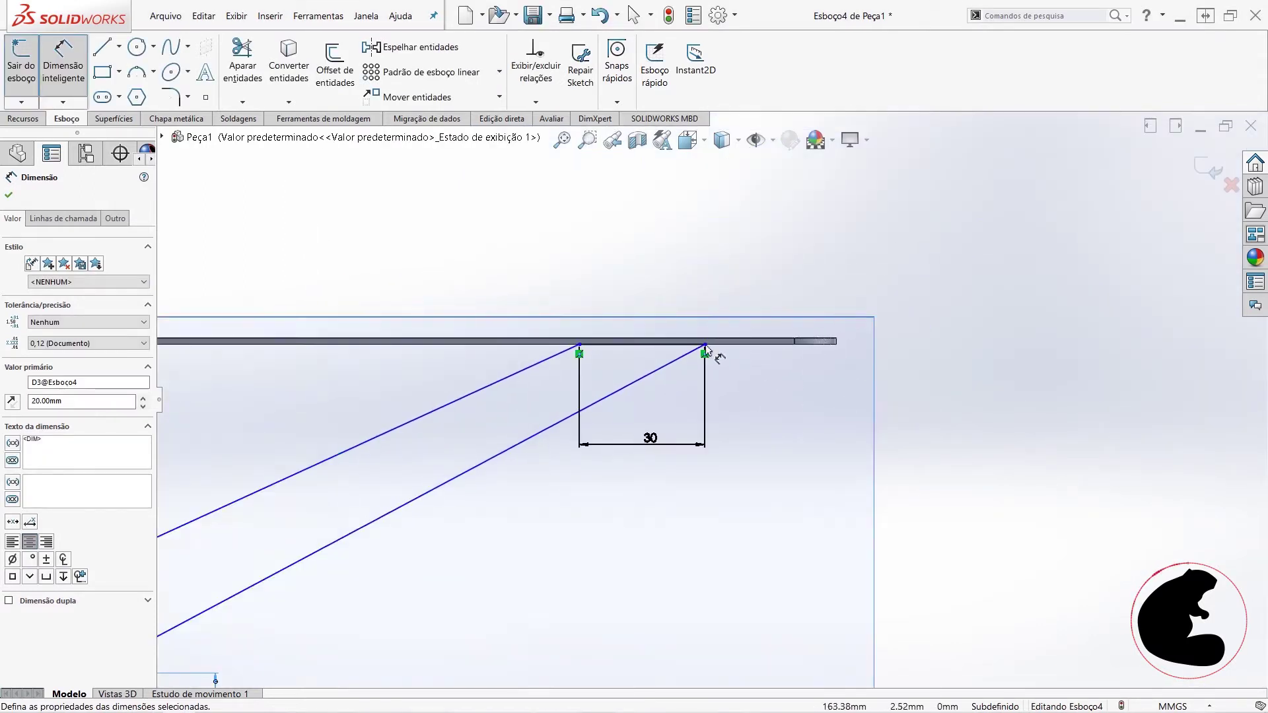
Step: Dimension the brace's arm corner 30 mm from the far end of the top arm
left_click(705, 345)
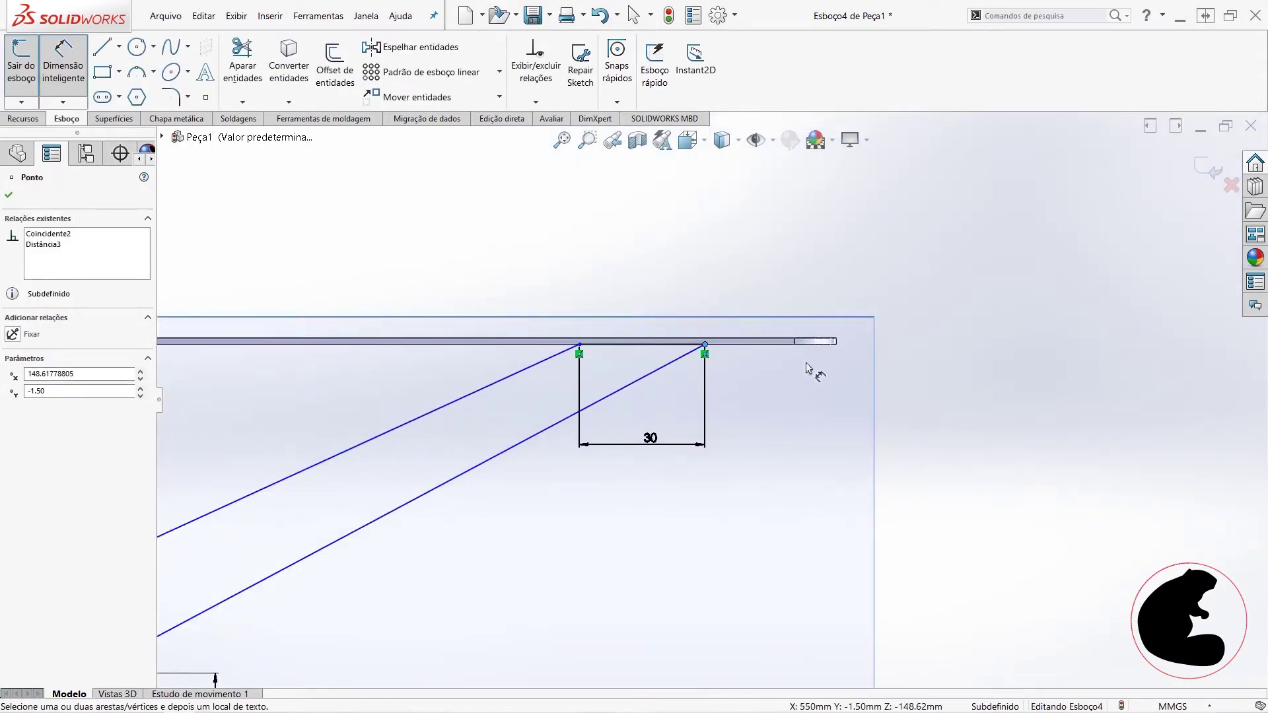
left_click(836, 344)
left_click(852, 433)
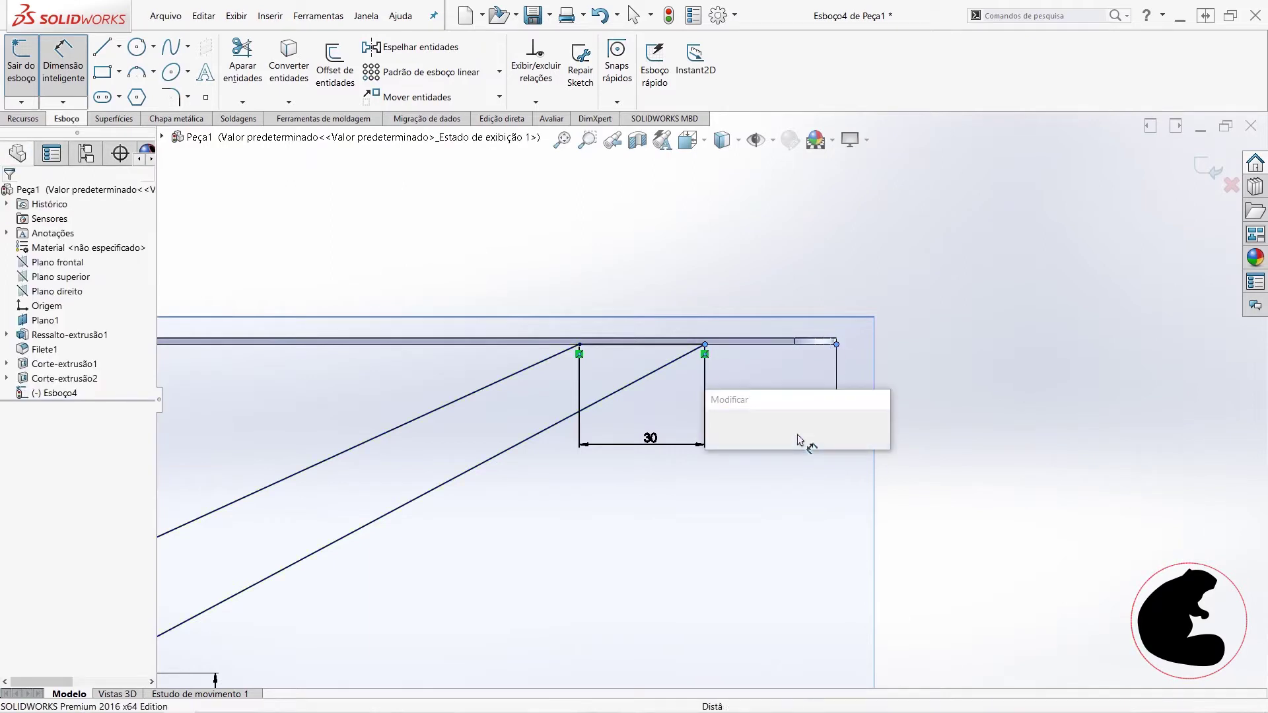
key("Return")
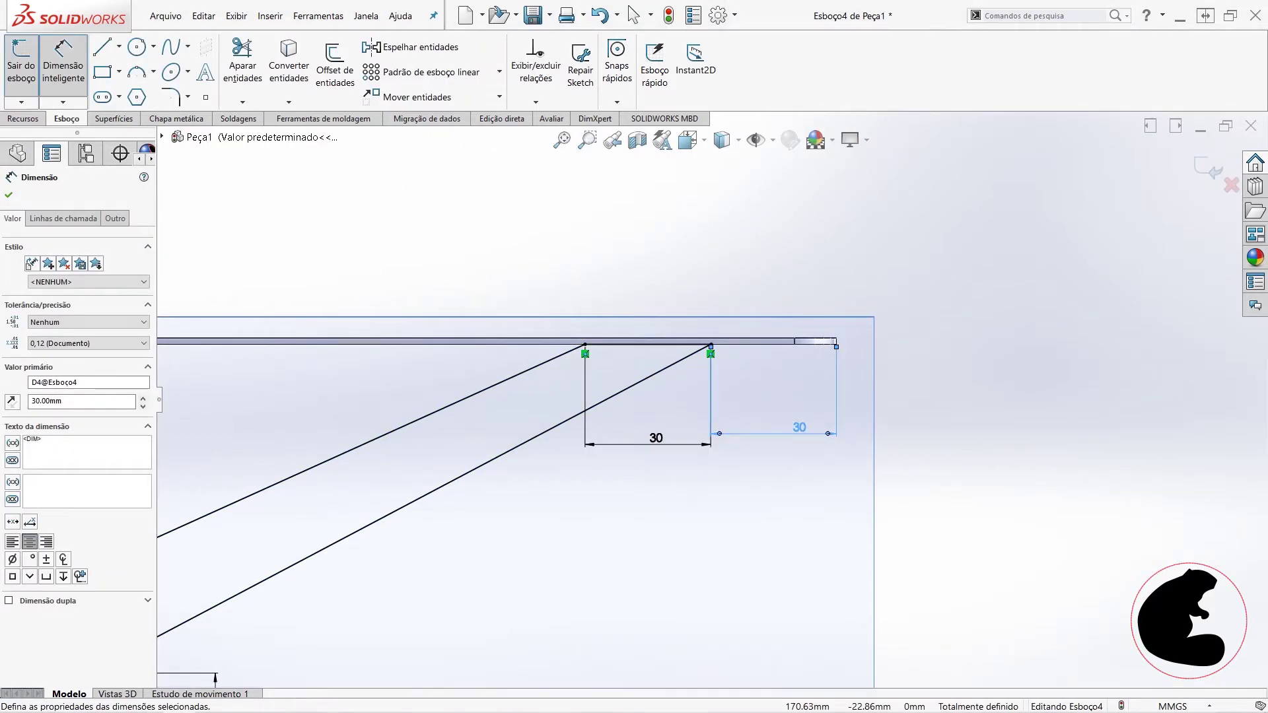
key("Escape")
scroll(976, 444, "up", 4)
scroll(628, 453, "down", 1)
left_click(23, 118)
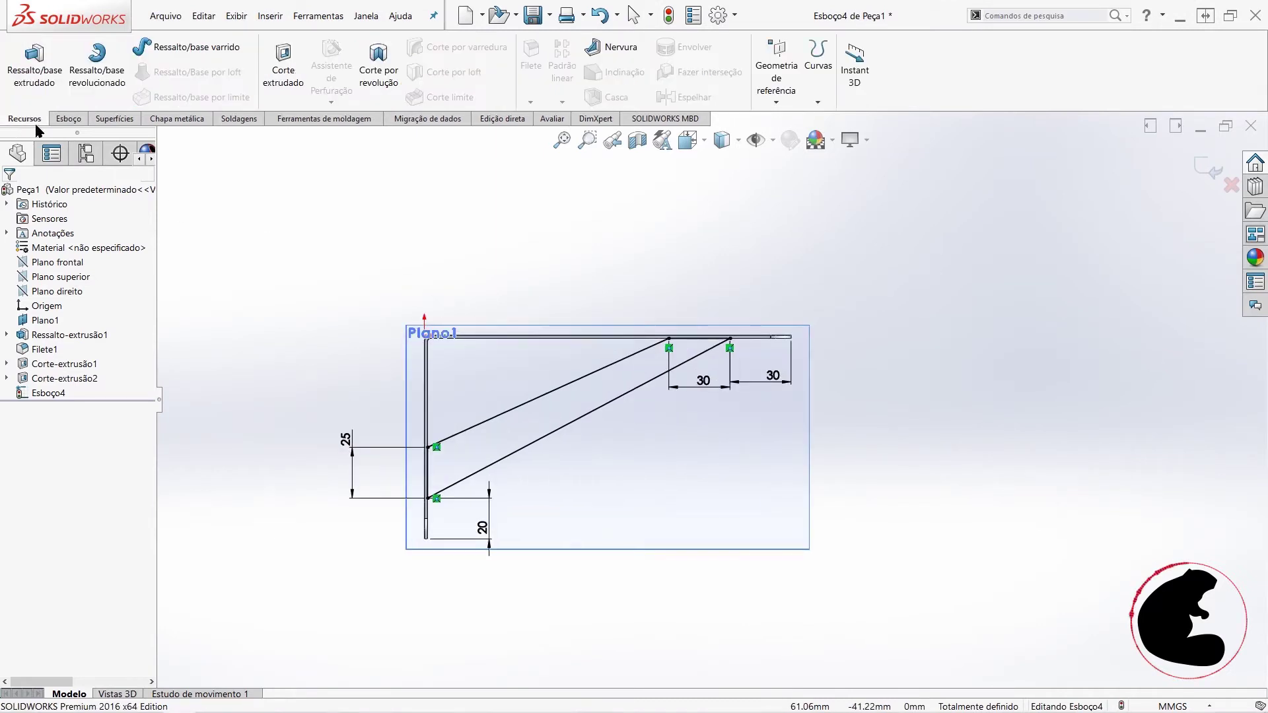
Step: Extrude the brace sketch 1.5 mm Mid Plane as a separate body, Ressalto-extrusão2
left_click(53, 61)
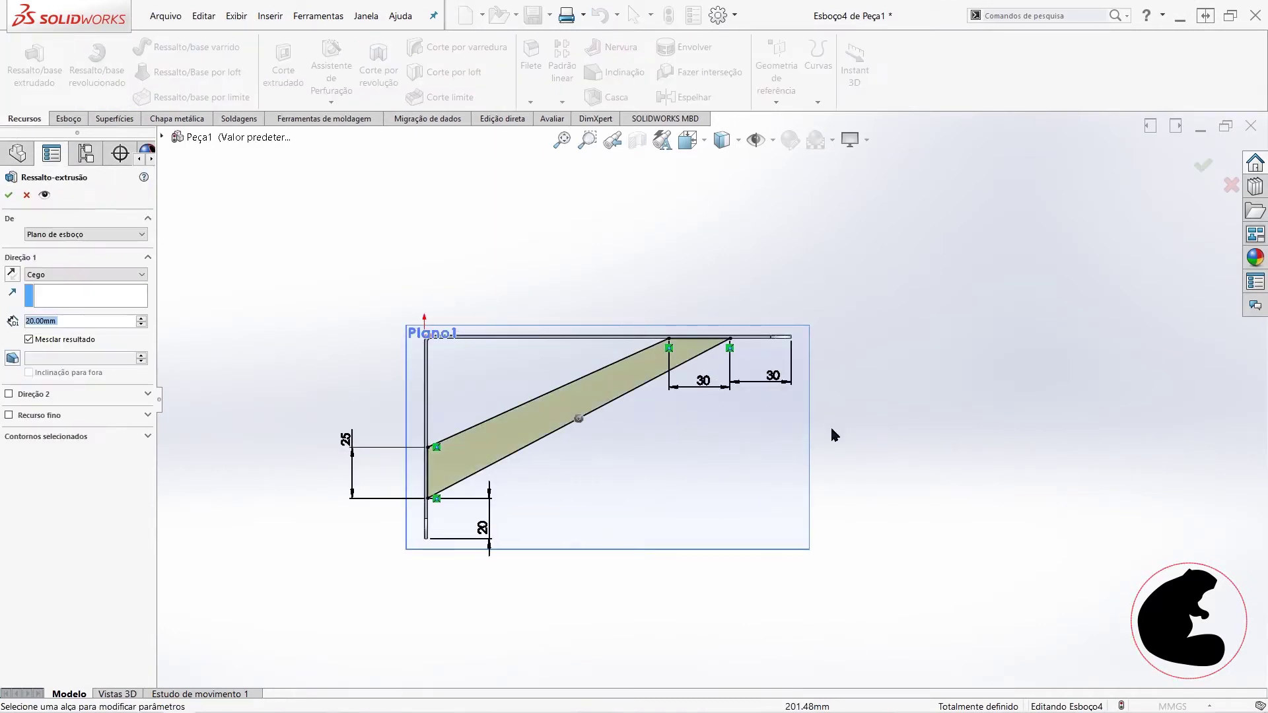
left_click(83, 276)
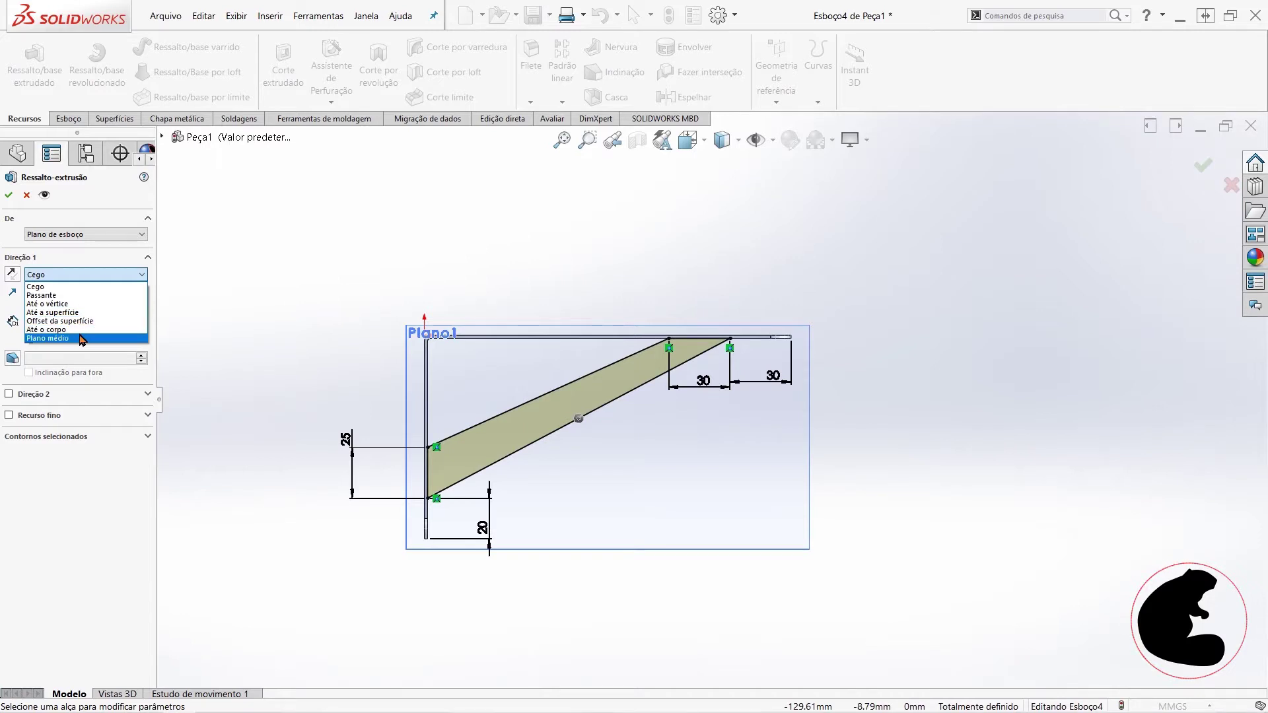
left_click(66, 335)
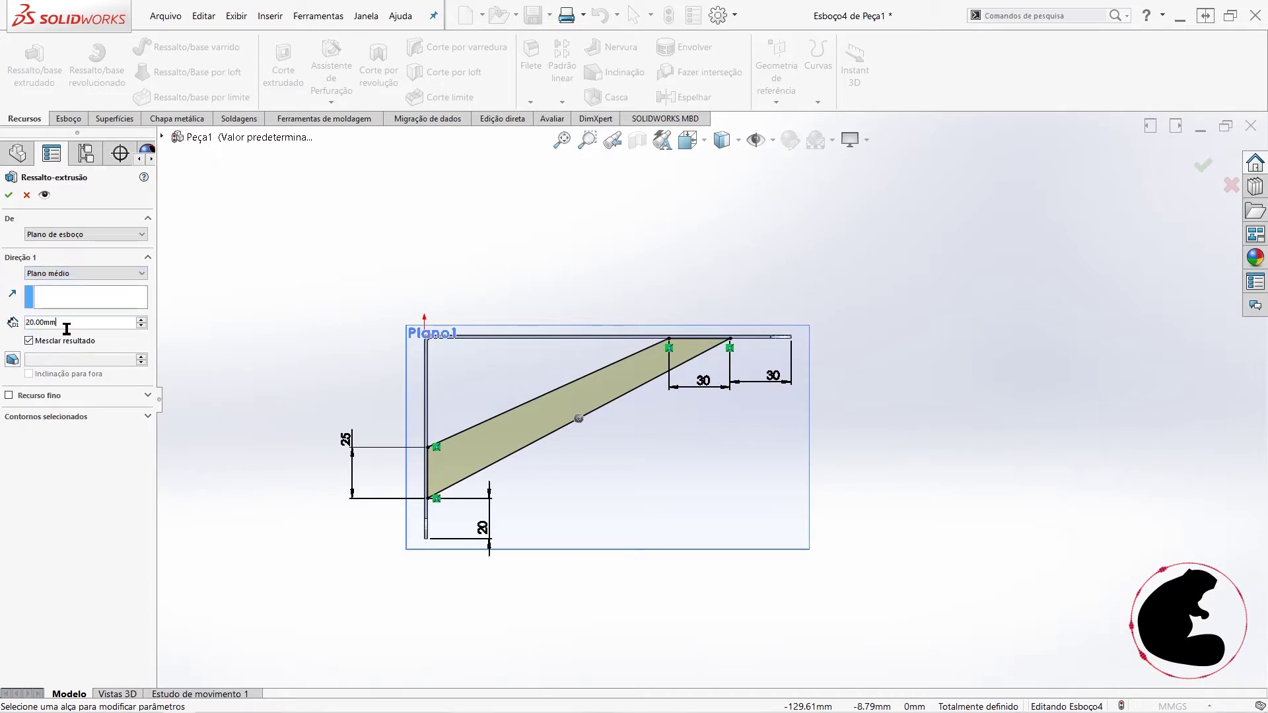
type("2")
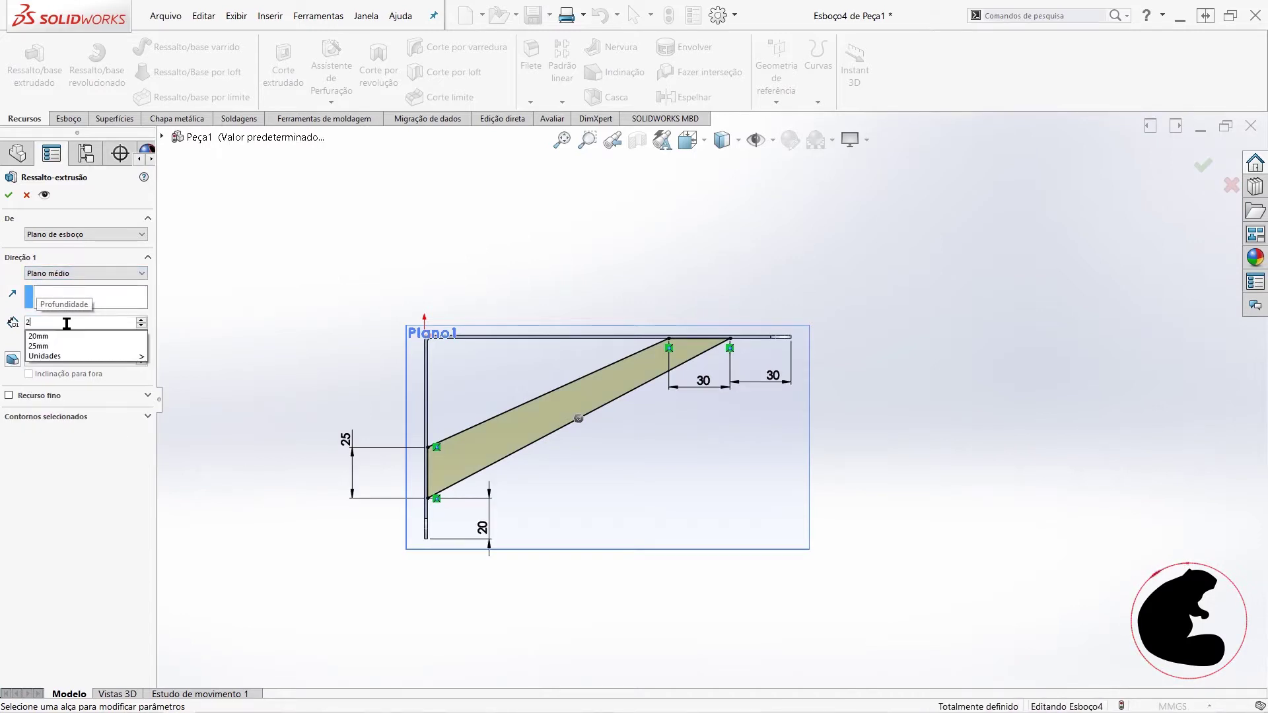
key("BackSpace")
type("1.5")
key("Return")
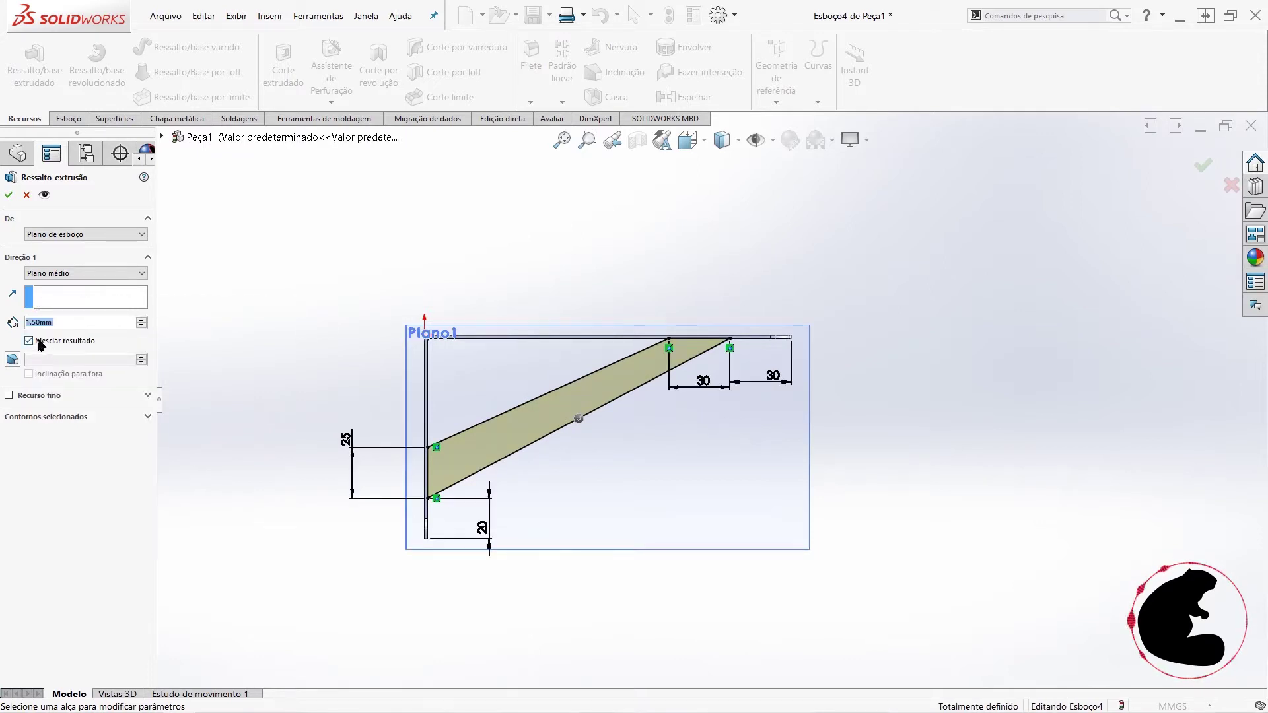
left_click(8, 197)
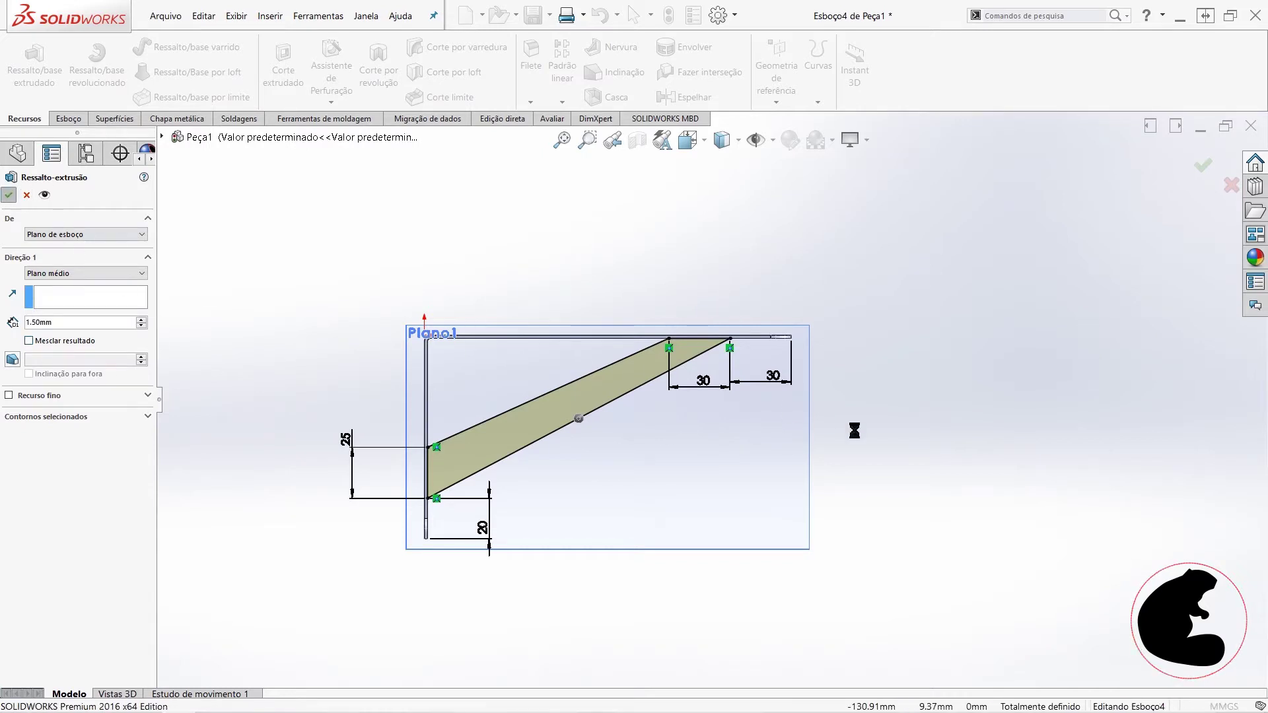
middle_click_drag(626, 451, 803, 318)
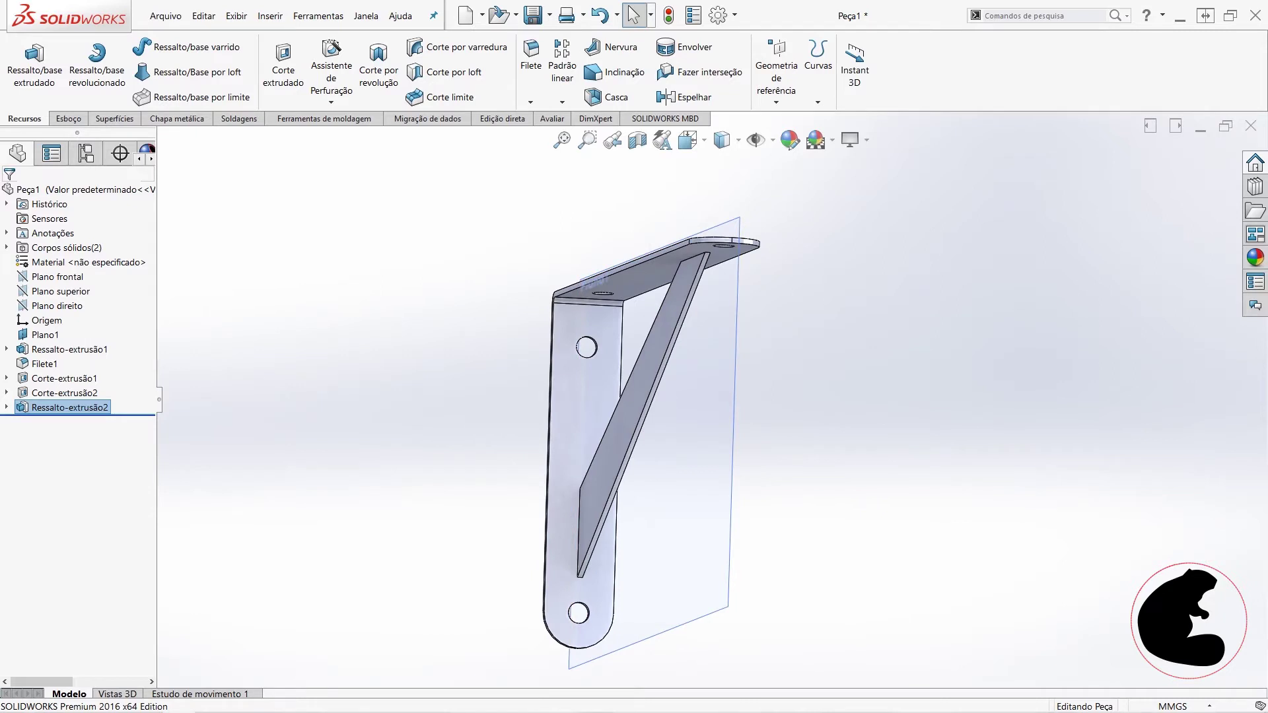
Step: Hide the reference plane Plano1
scroll(712, 384, "up", 5)
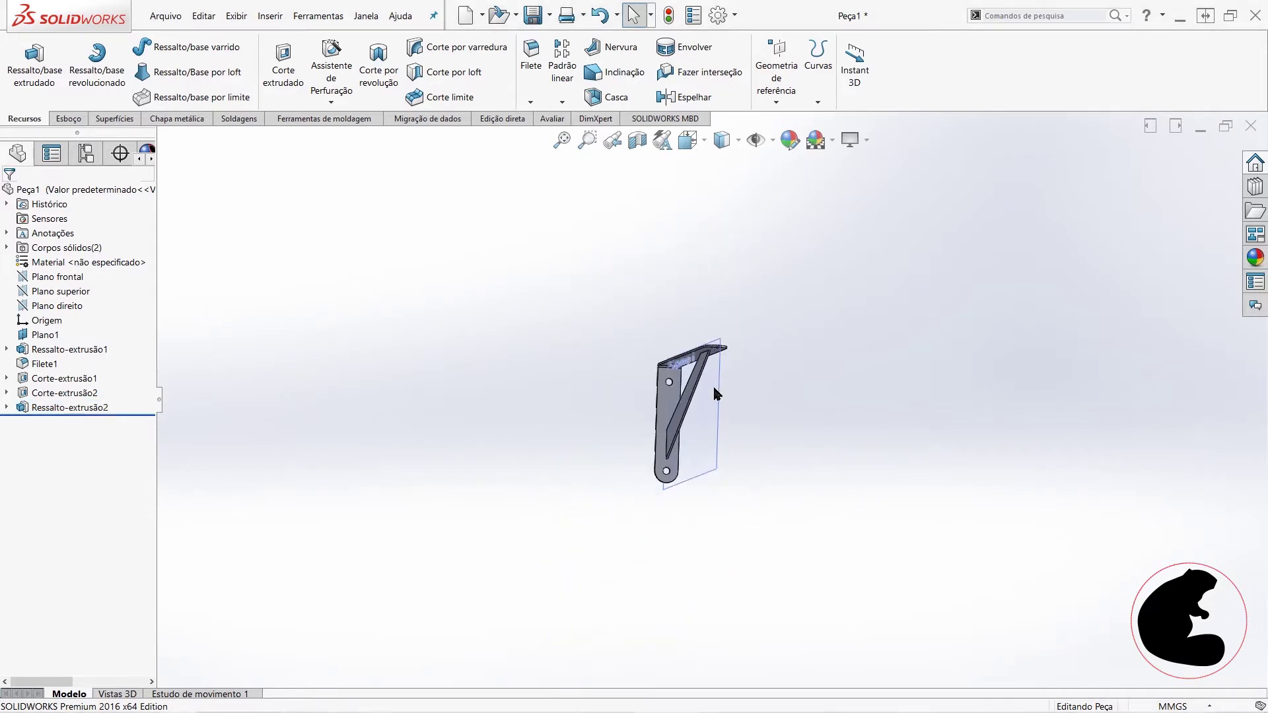
mouse_move(712, 385)
middle_mouse_down()
mouse_move(754, 457)
mouse_move(830, 423)
middle_mouse_up()
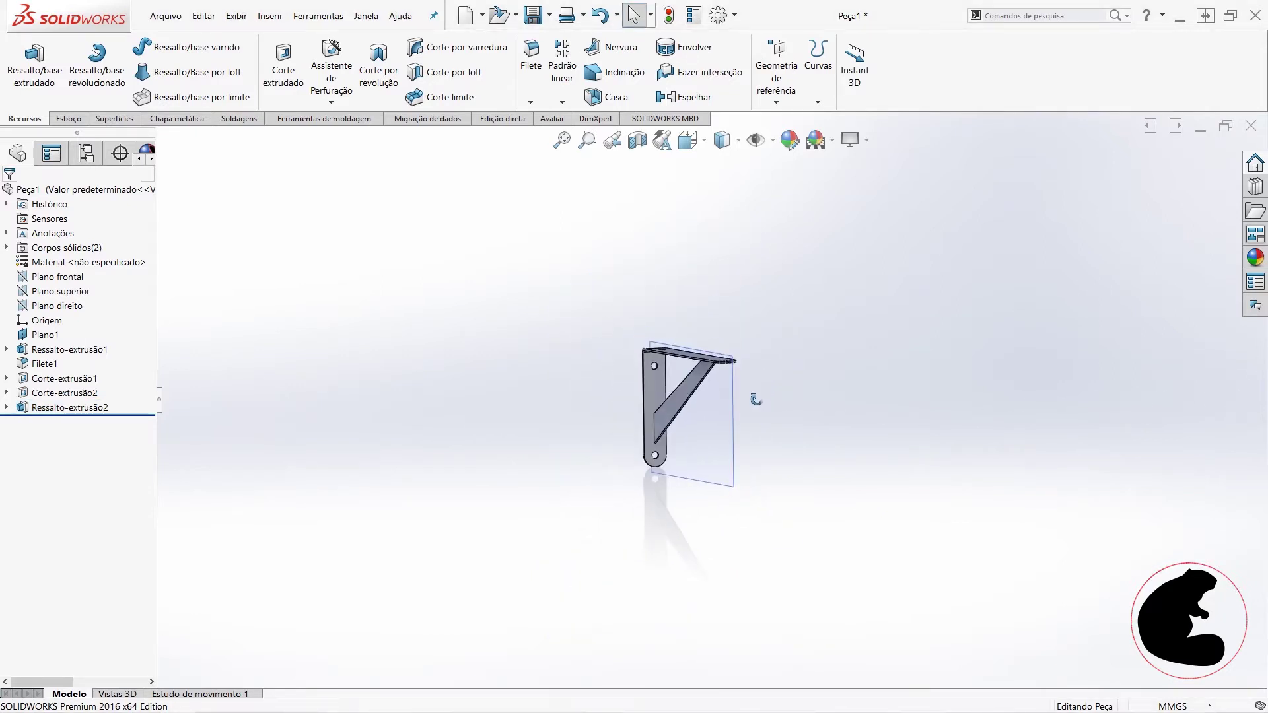
left_click(720, 460)
right_click(720, 460)
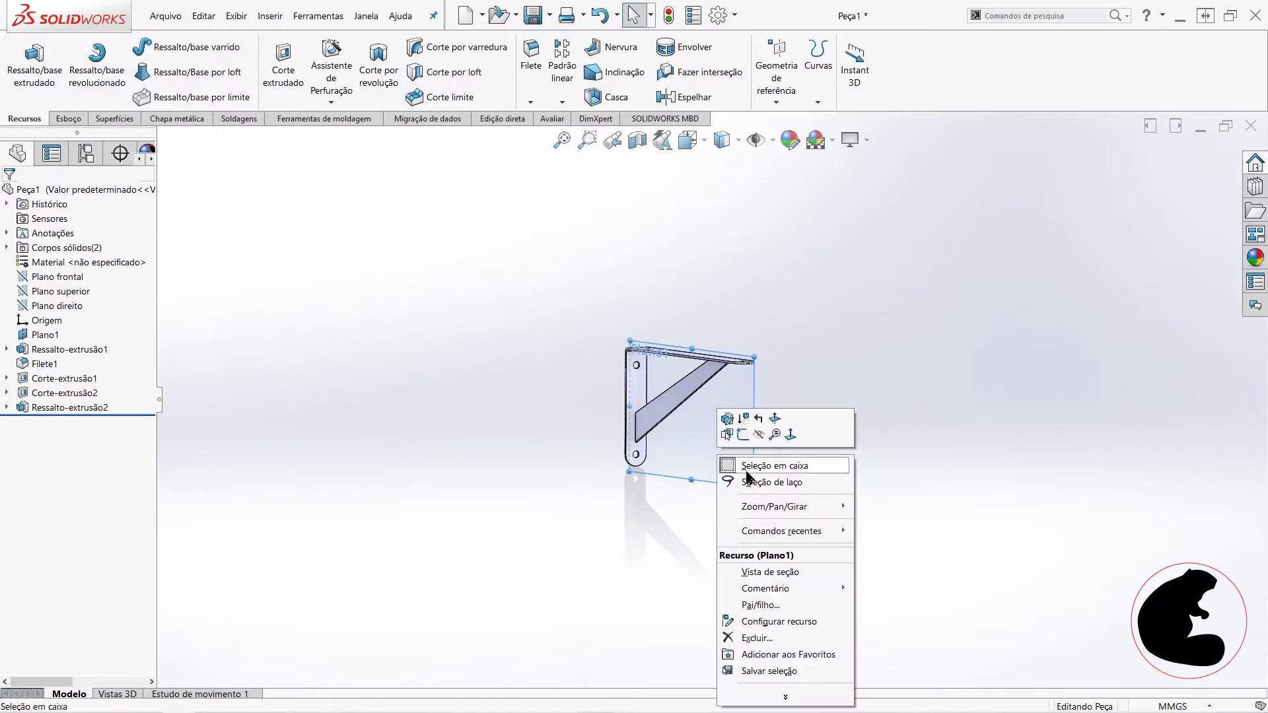
left_click(760, 436)
Step: Orbit and zoom around the bracket to inspect the drilled arms and the brace rib
mouse_move(709, 409)
middle_mouse_down()
mouse_move(611, 387)
mouse_move(580, 445)
mouse_move(623, 343)
mouse_move(749, 402)
mouse_move(784, 394)
mouse_move(692, 377)
mouse_move(659, 406)
mouse_move(673, 449)
mouse_move(679, 425)
middle_mouse_up()
scroll(761, 355, "down", 4)
mouse_move(761, 354)
middle_mouse_down()
mouse_move(764, 396)
mouse_move(546, 566)
mouse_move(627, 589)
mouse_move(858, 487)
mouse_move(863, 368)
mouse_move(928, 359)
mouse_move(926, 378)
middle_mouse_up()
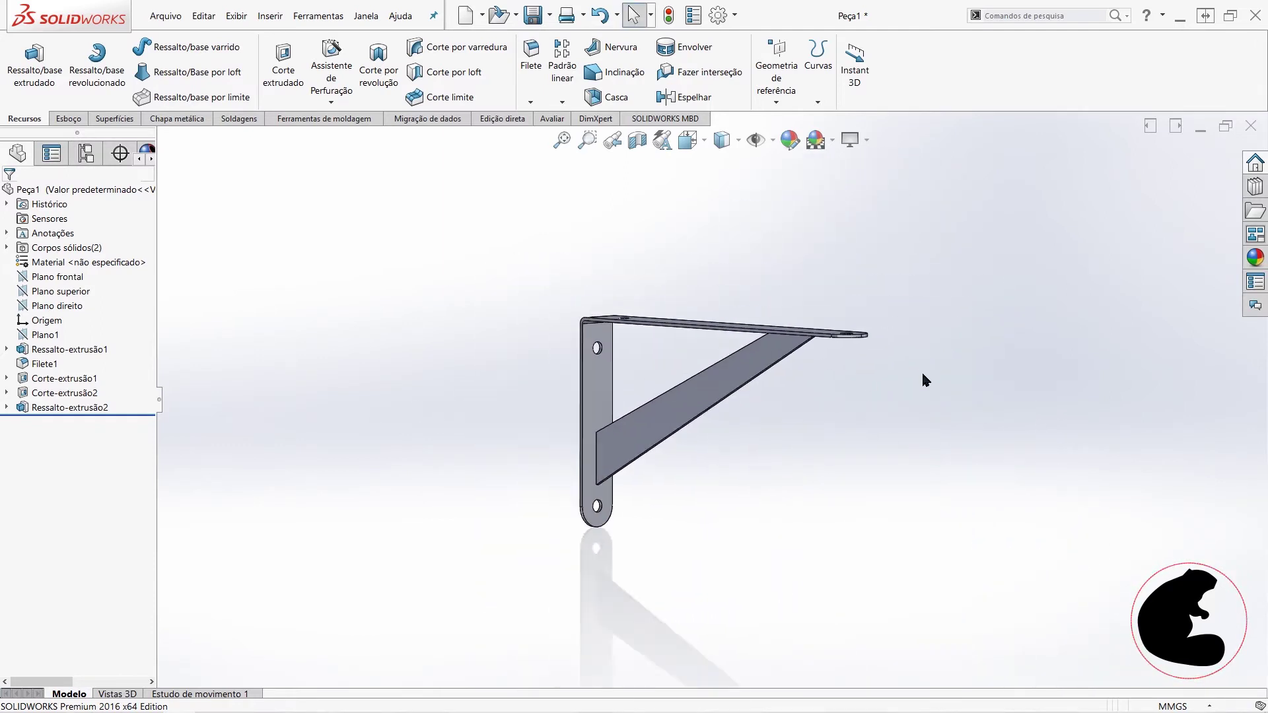
scroll(925, 378, "up", 3)
middle_click_drag(811, 392, 826, 398)
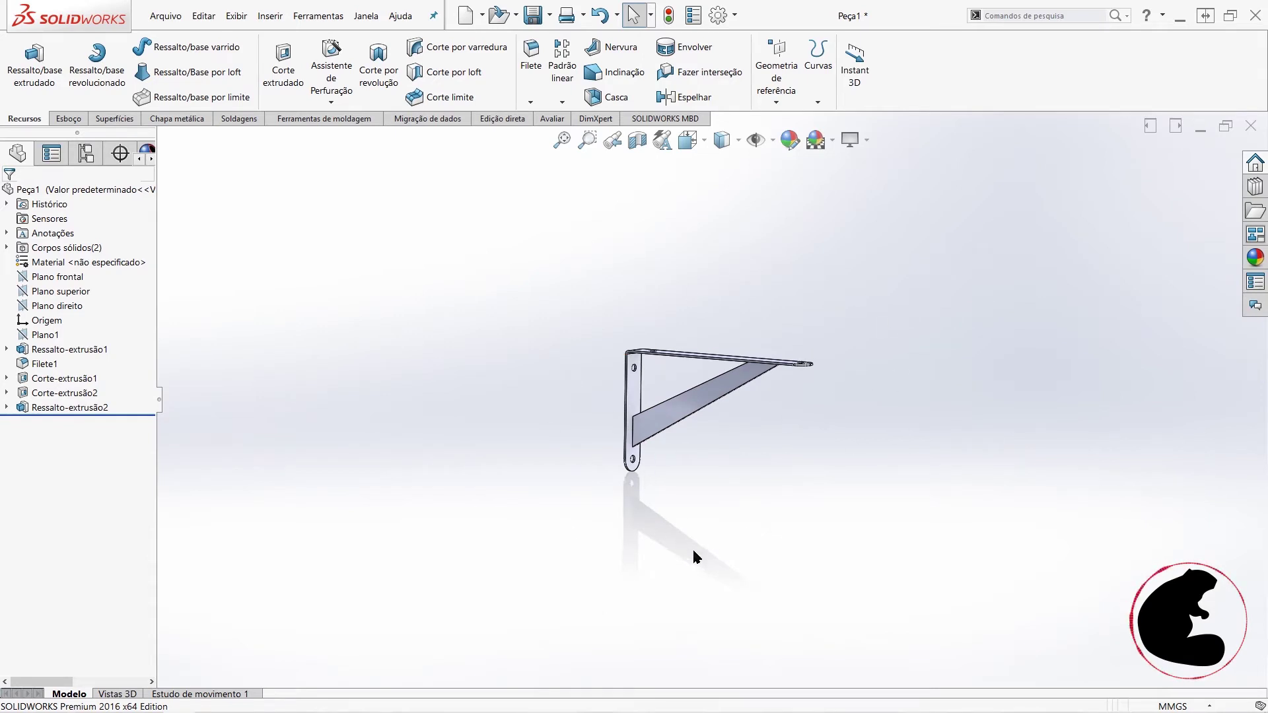
scroll(679, 430, "up", 3)
scroll(684, 429, "up", 2)
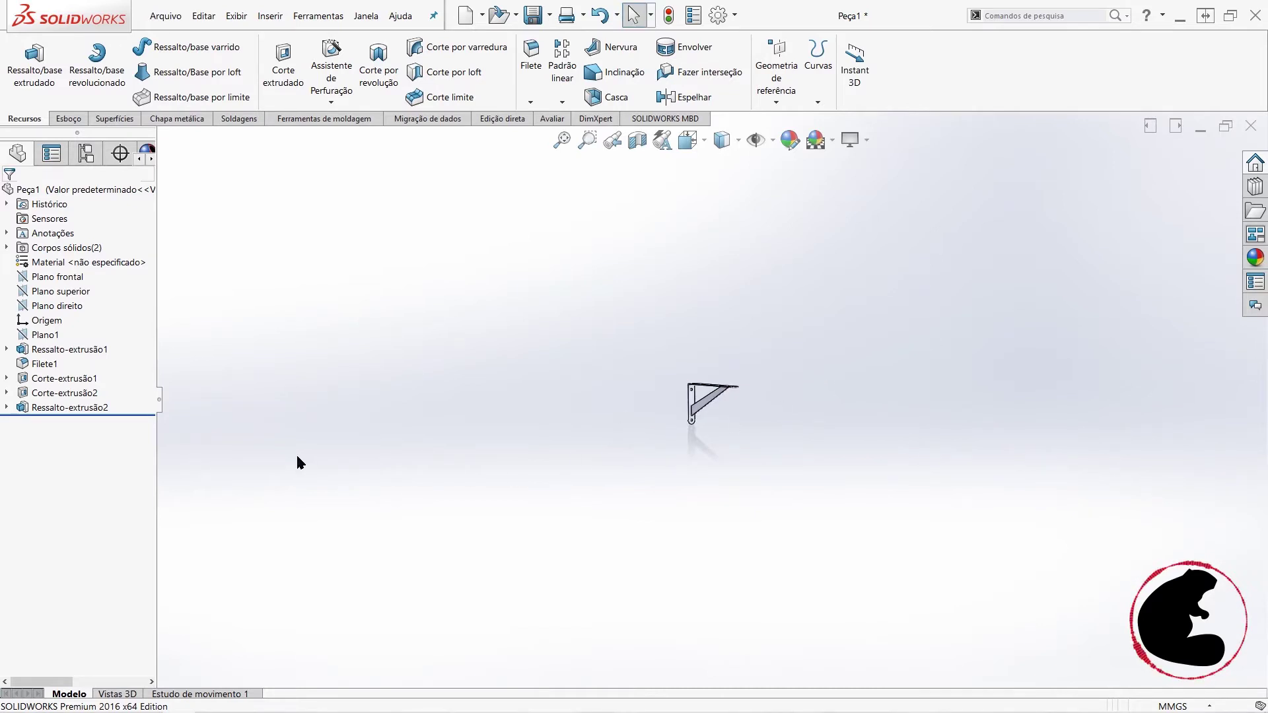
middle_click_drag(657, 421, 470, 447)
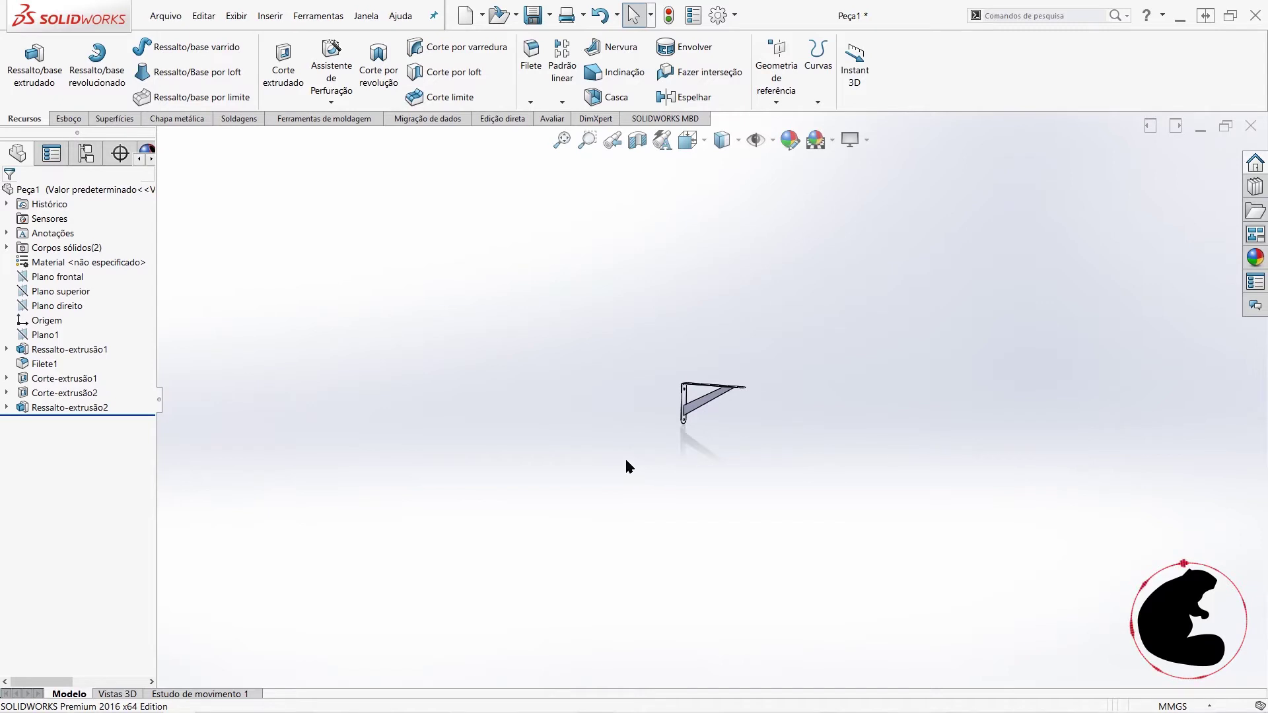
mouse_move(618, 442)
middle_mouse_down()
mouse_move(692, 399)
mouse_move(696, 470)
mouse_move(664, 458)
mouse_move(692, 471)
middle_mouse_up()
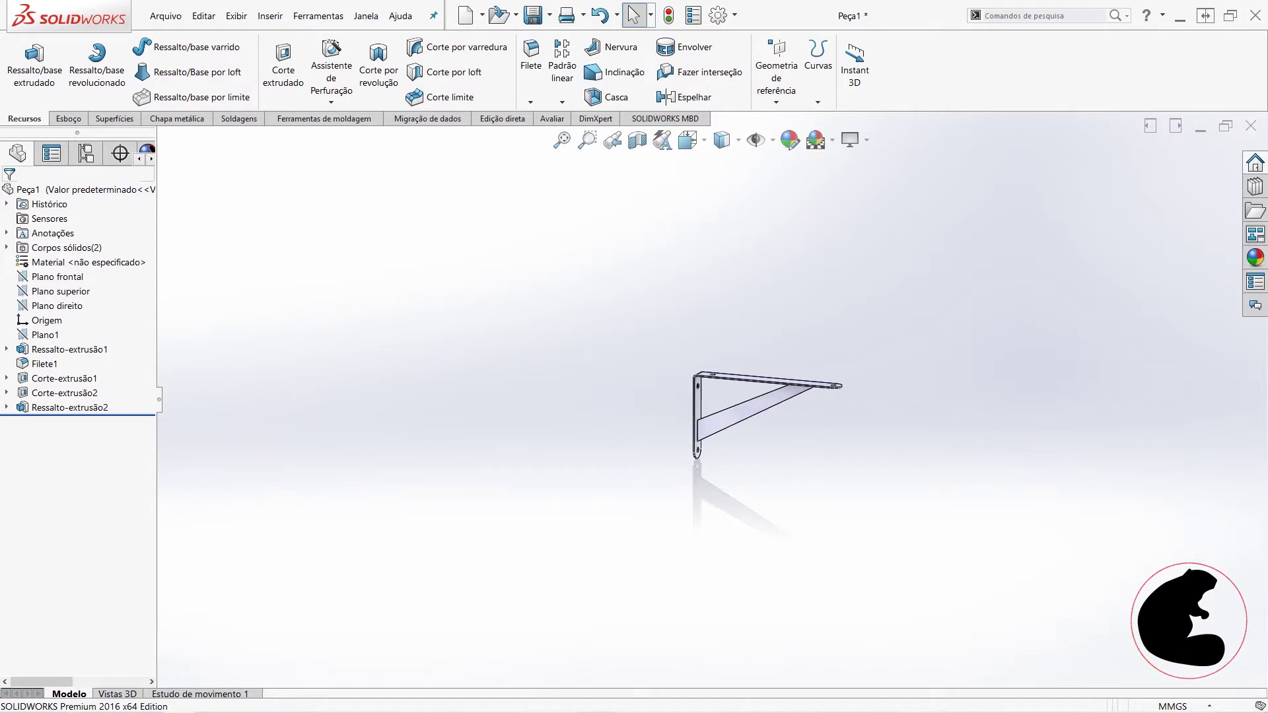
mouse_move(1001, 467)
middle_mouse_down()
mouse_move(758, 427)
mouse_move(803, 459)
middle_mouse_up()
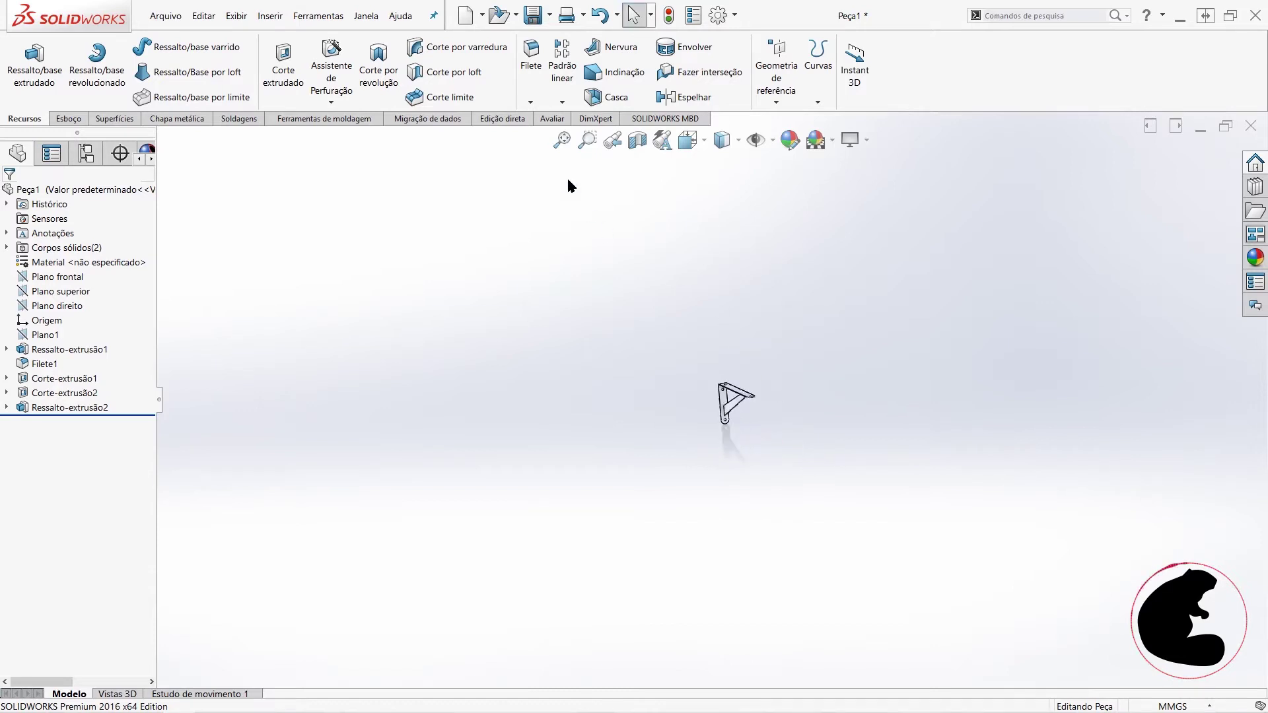
Step: Start a Mirror feature using Plano direito as the mirror plane
left_click(562, 103)
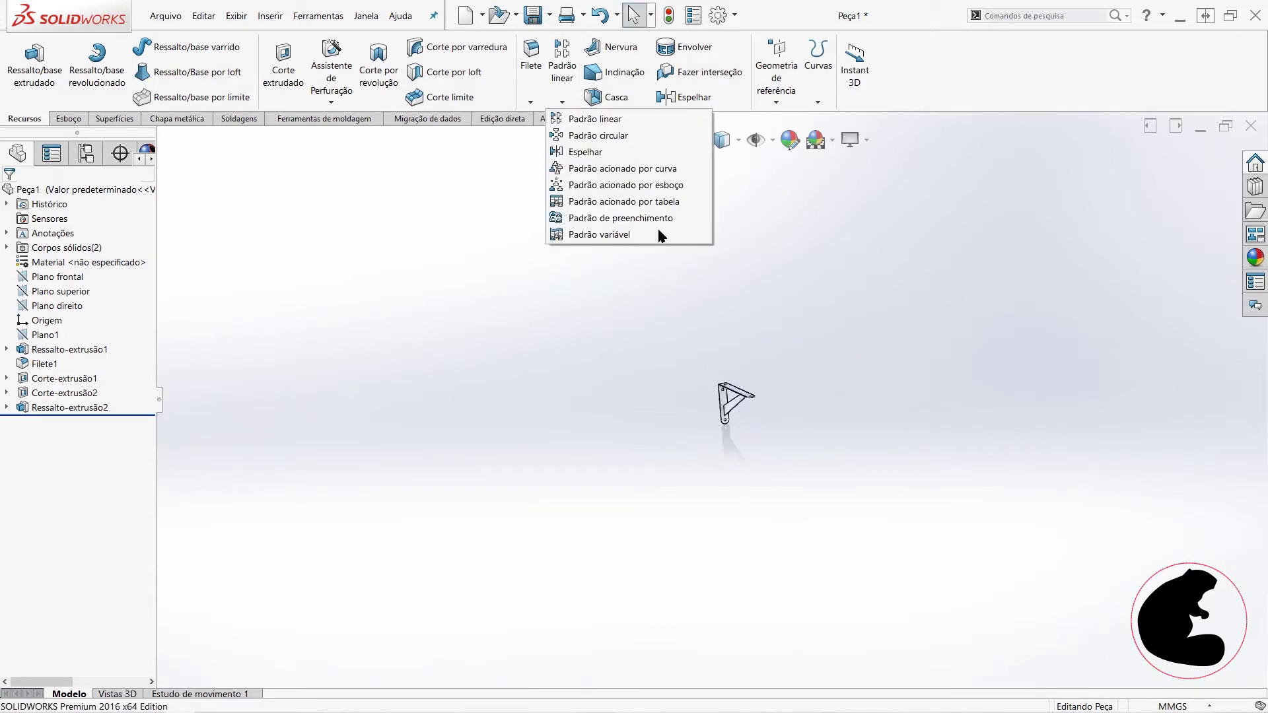
left_click(594, 152)
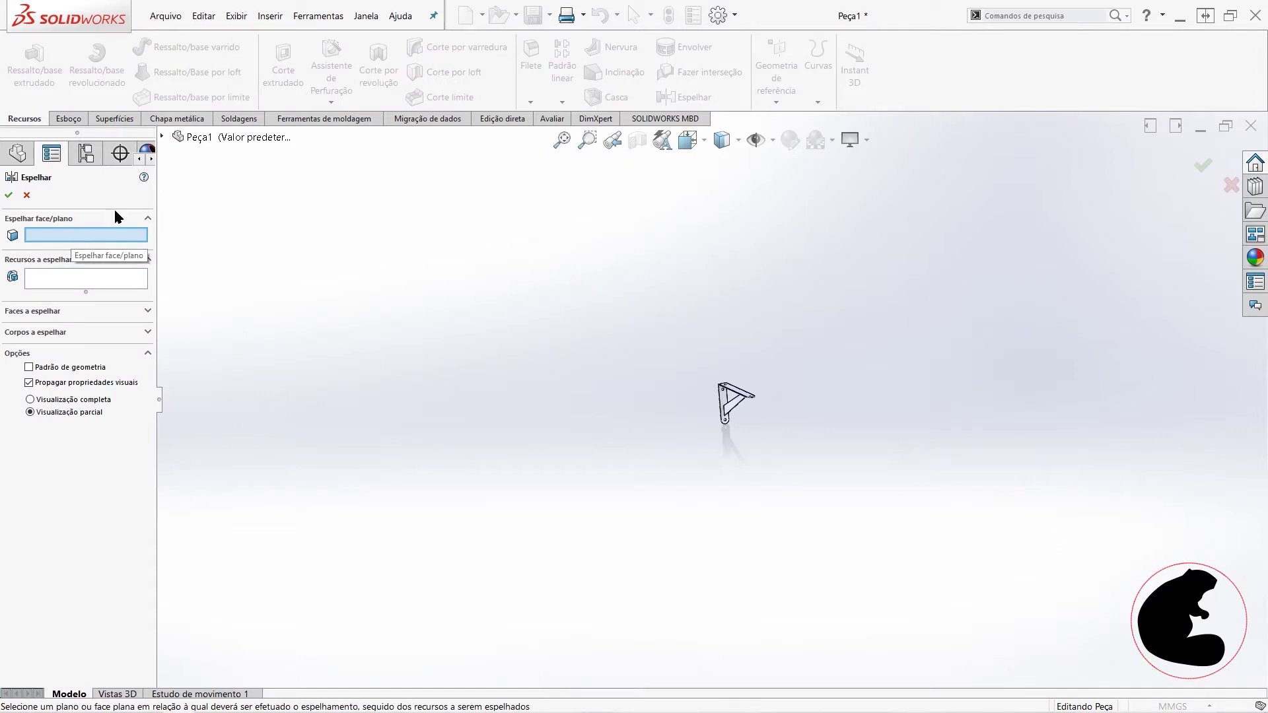
left_click(161, 137)
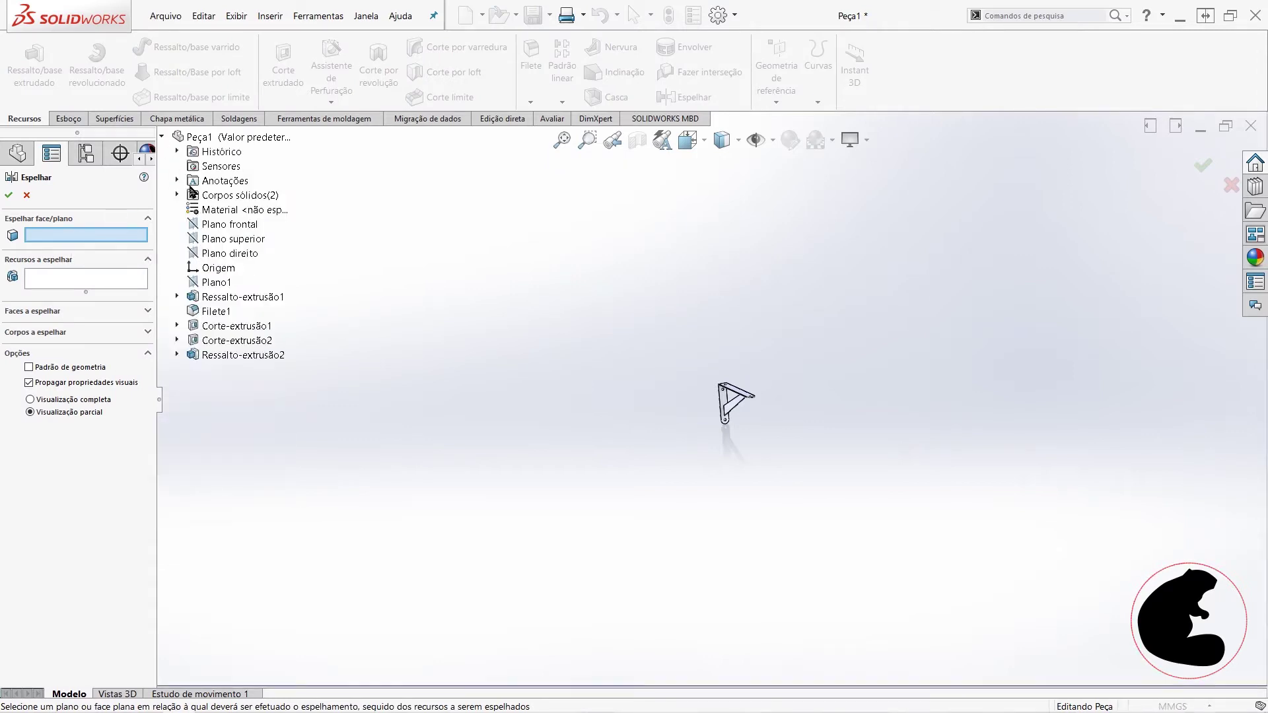
left_click(217, 254)
mouse_move(880, 451)
middle_mouse_down()
mouse_move(911, 485)
mouse_move(834, 498)
mouse_move(846, 533)
mouse_move(880, 444)
mouse_move(1056, 427)
mouse_move(799, 489)
mouse_move(786, 513)
middle_mouse_up()
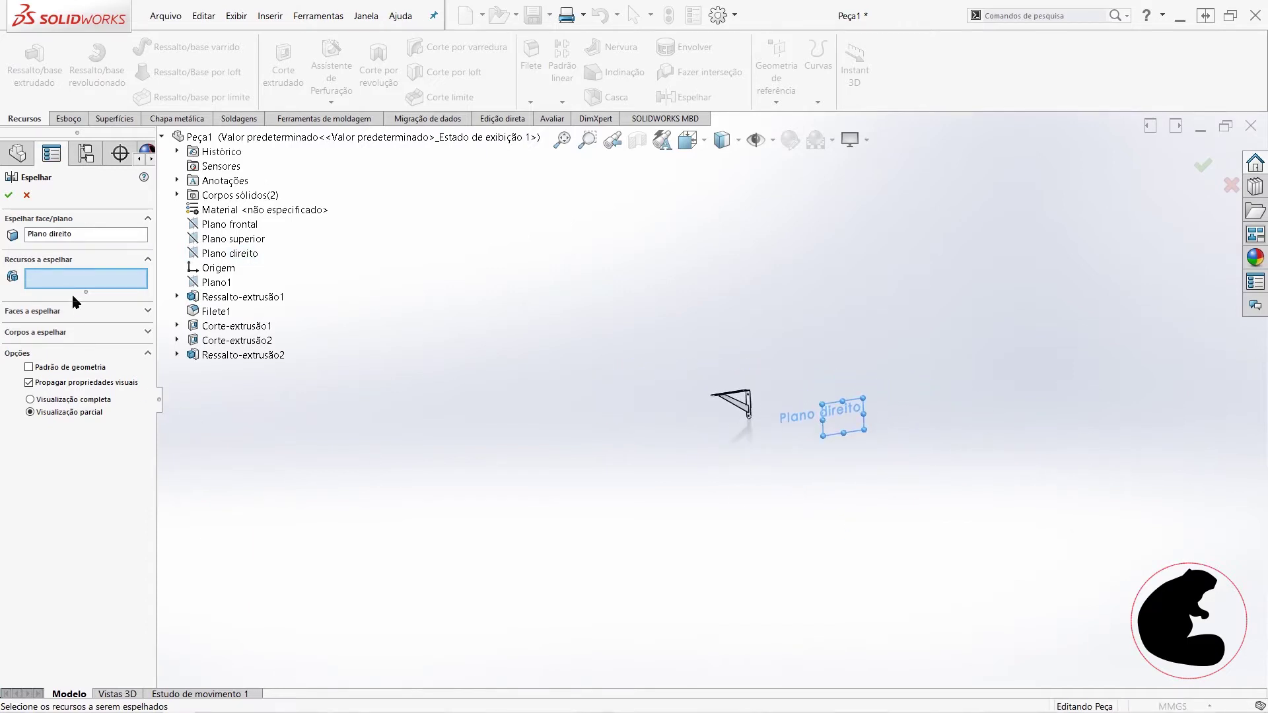
Step: Mirror the bodies Ressalto-extrusão2 and Corte-extrusão2 to create the second bracket
left_click(40, 333)
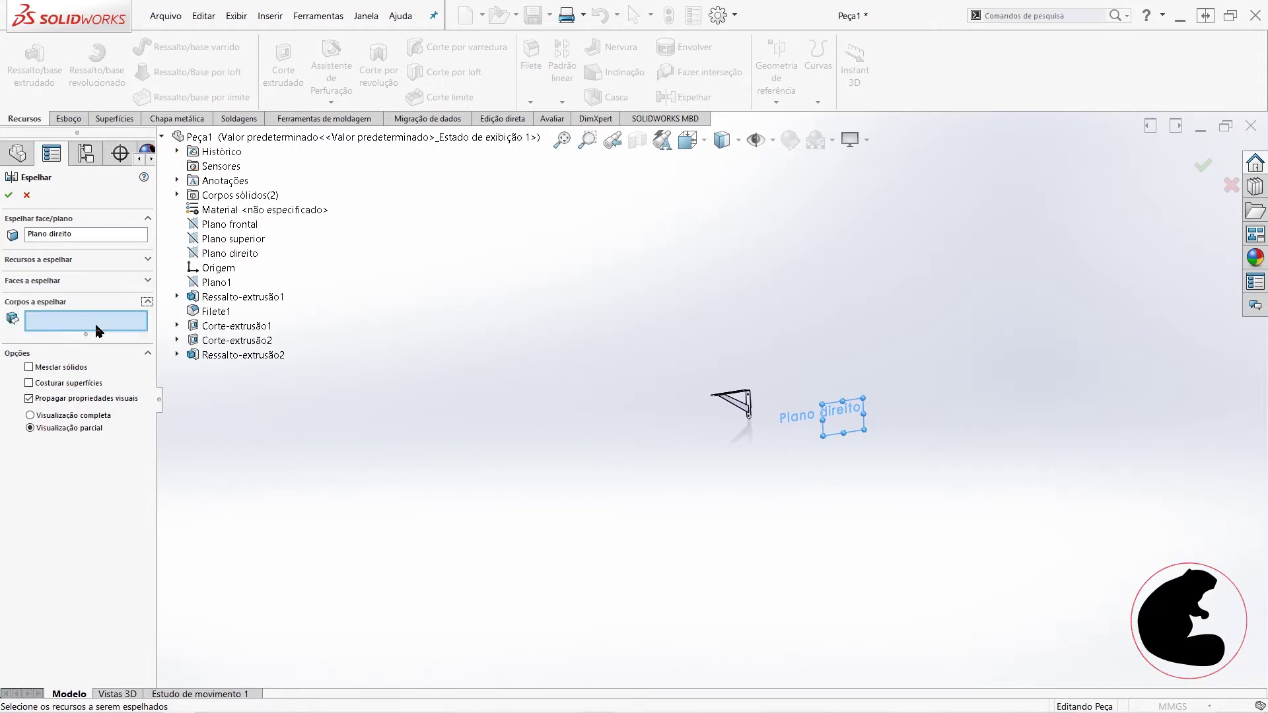
scroll(745, 378, "down", 3)
scroll(749, 396, "down", 3)
left_click(763, 462)
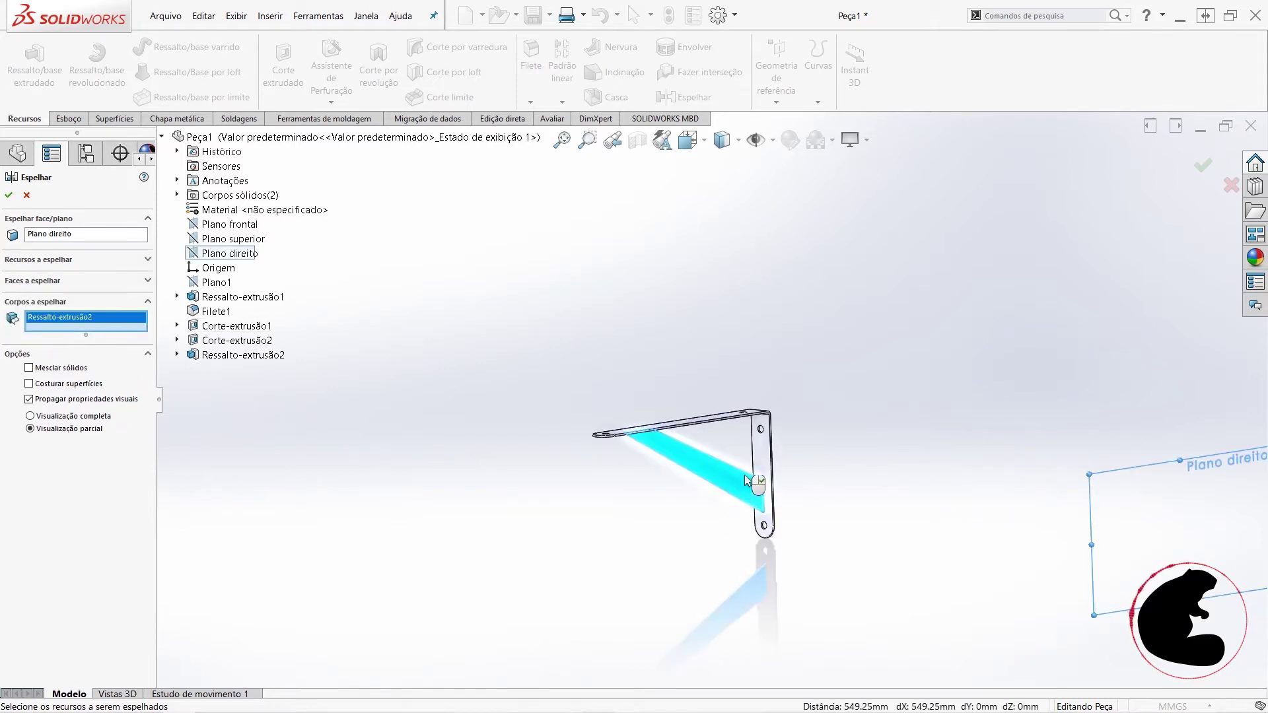
left_click(764, 460)
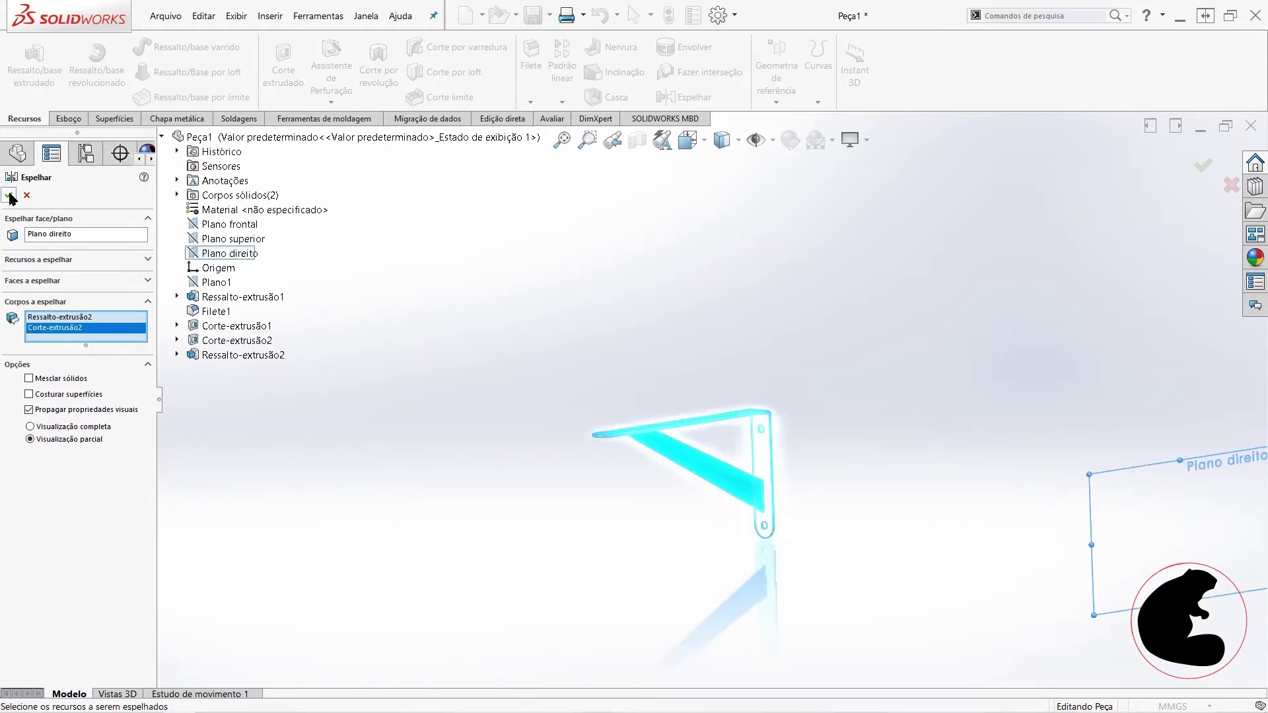
left_click(10, 196)
scroll(790, 467, "up", 5)
mouse_move(804, 476)
middle_mouse_down()
mouse_move(821, 438)
mouse_move(878, 482)
middle_mouse_up()
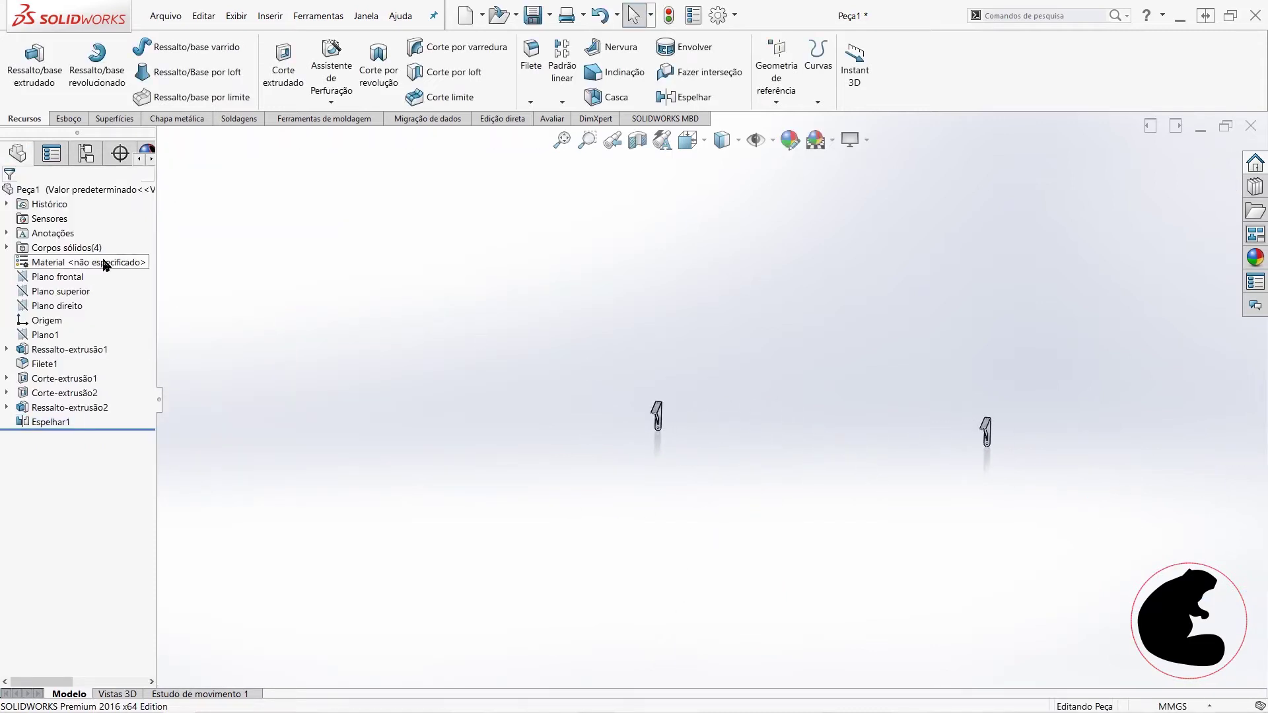
Step: Assign AISI 1020 cold-rolled steel to the Corte-extrusão2 bracket body
left_click(7, 249)
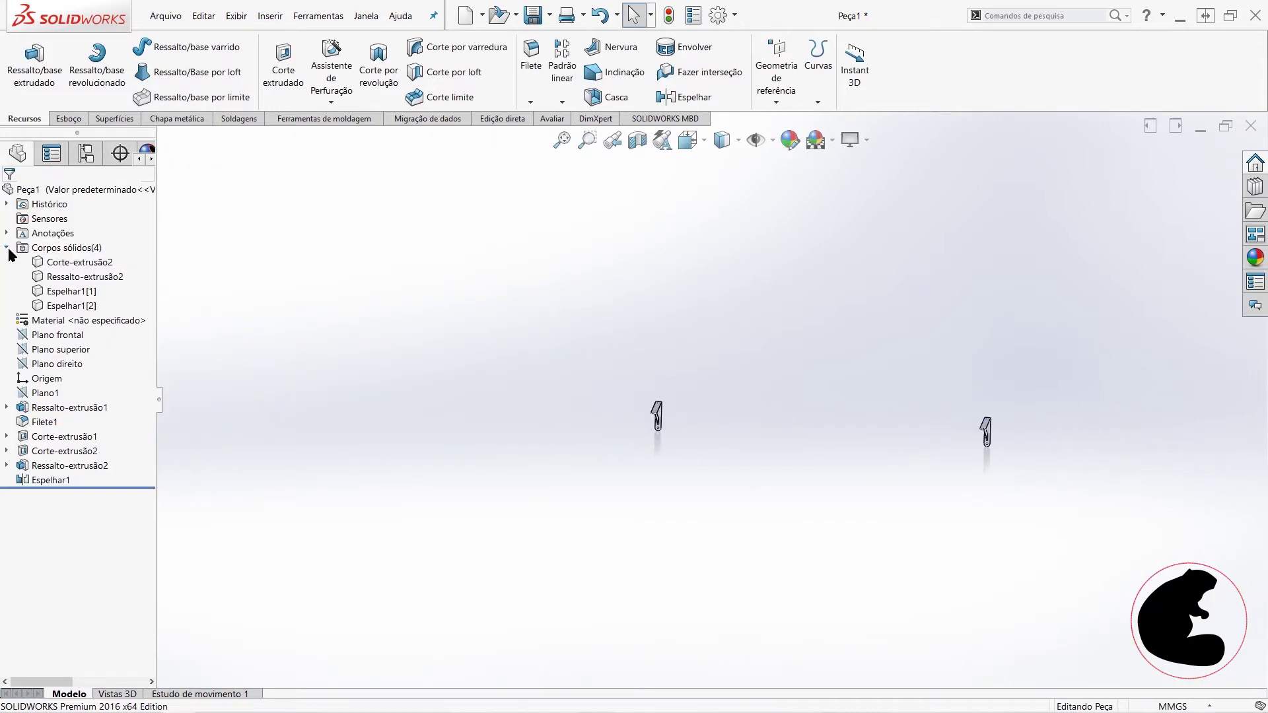
right_click(47, 264)
mouse_move(116, 302)
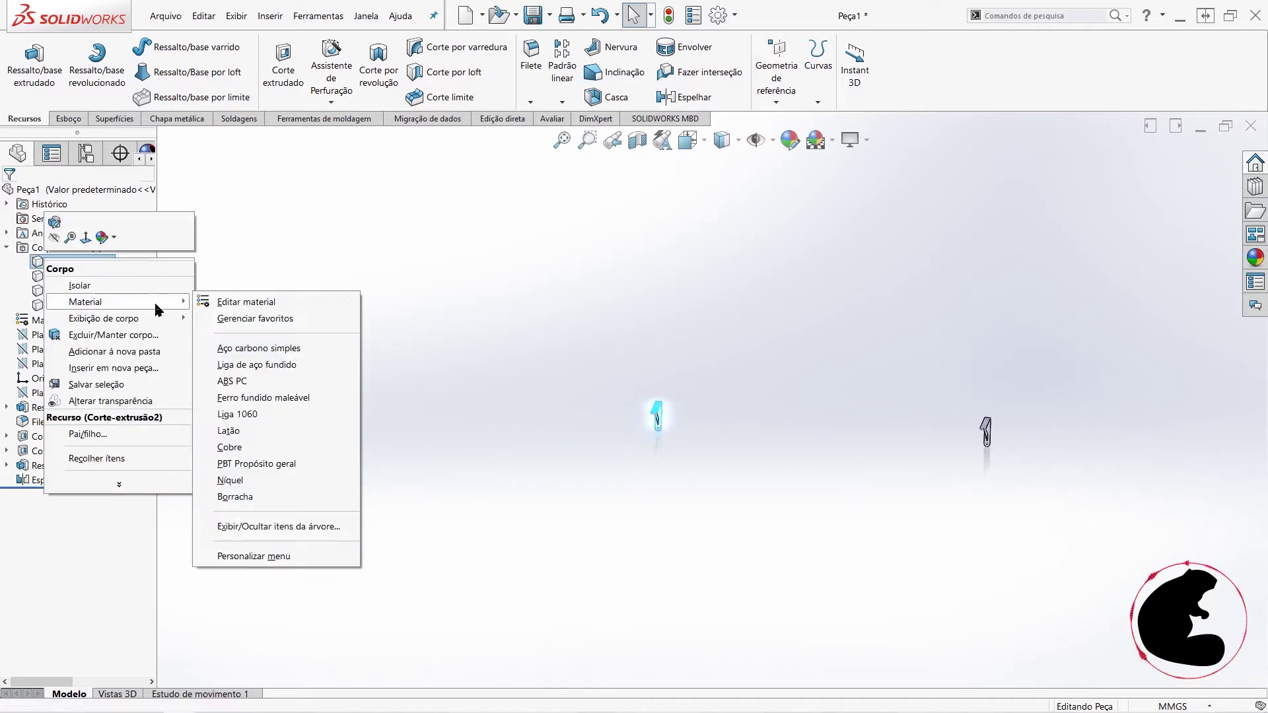
left_click(251, 304)
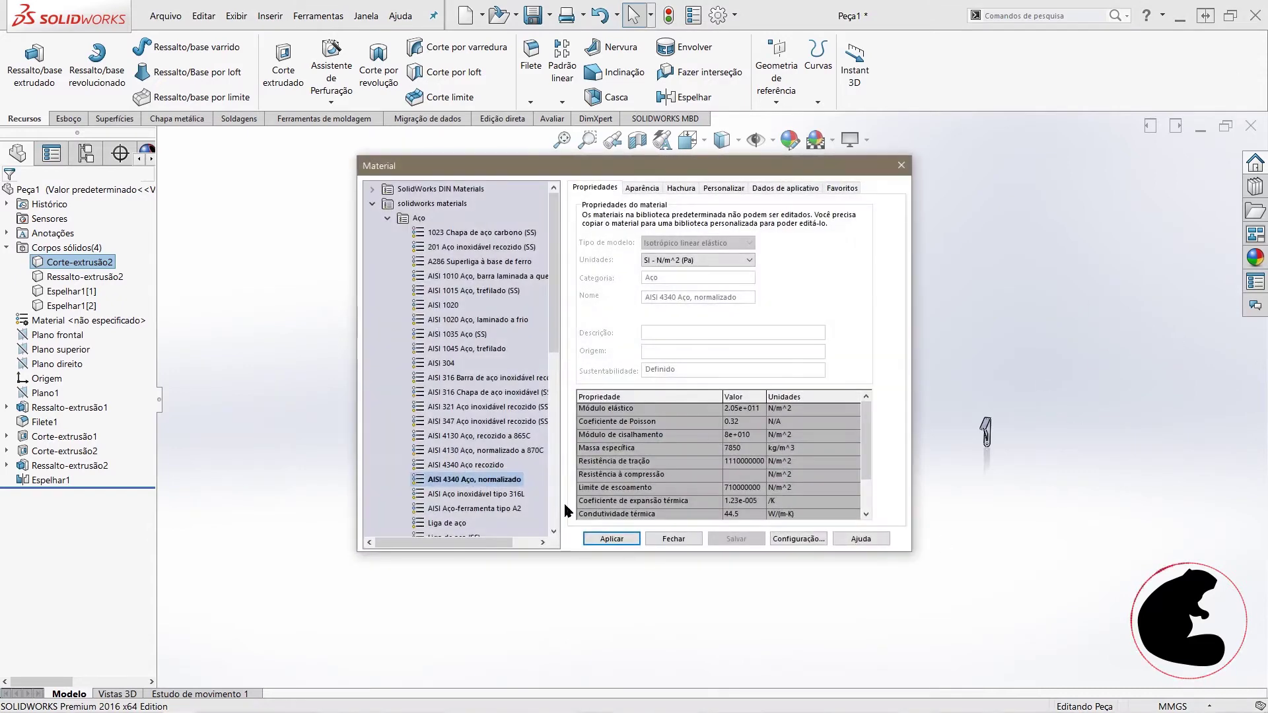
left_click(468, 306)
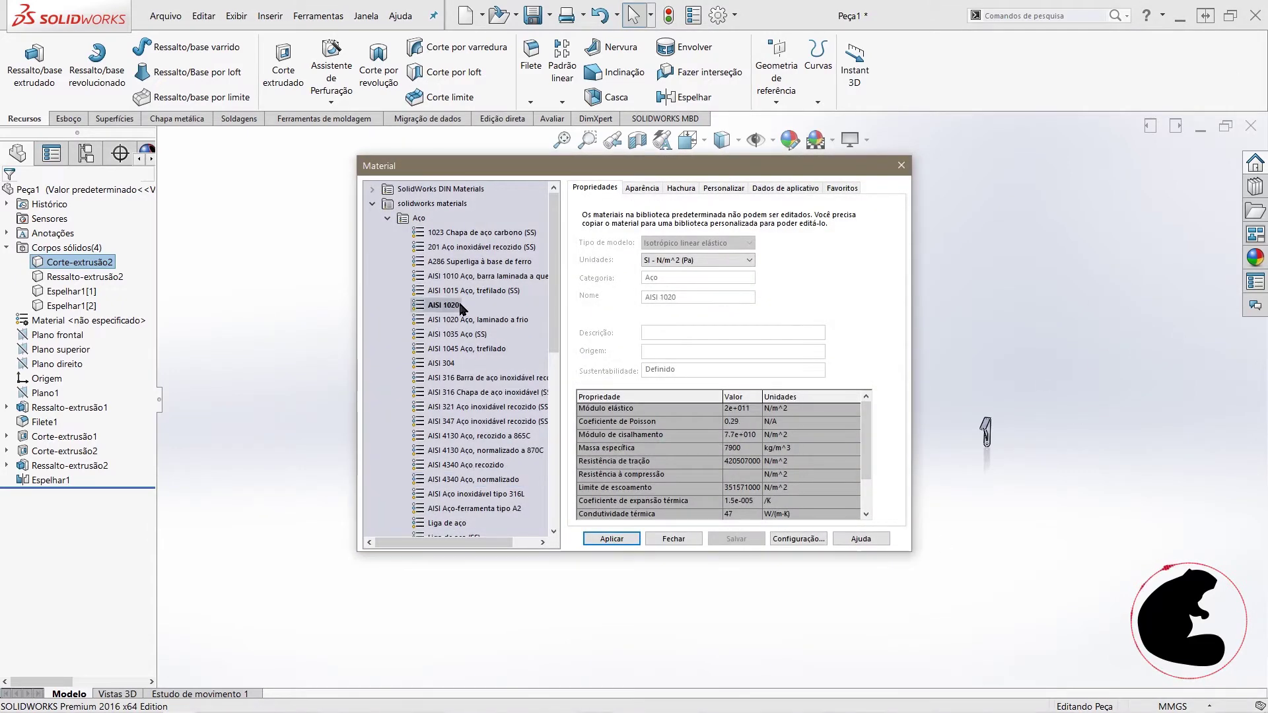
left_click(488, 320)
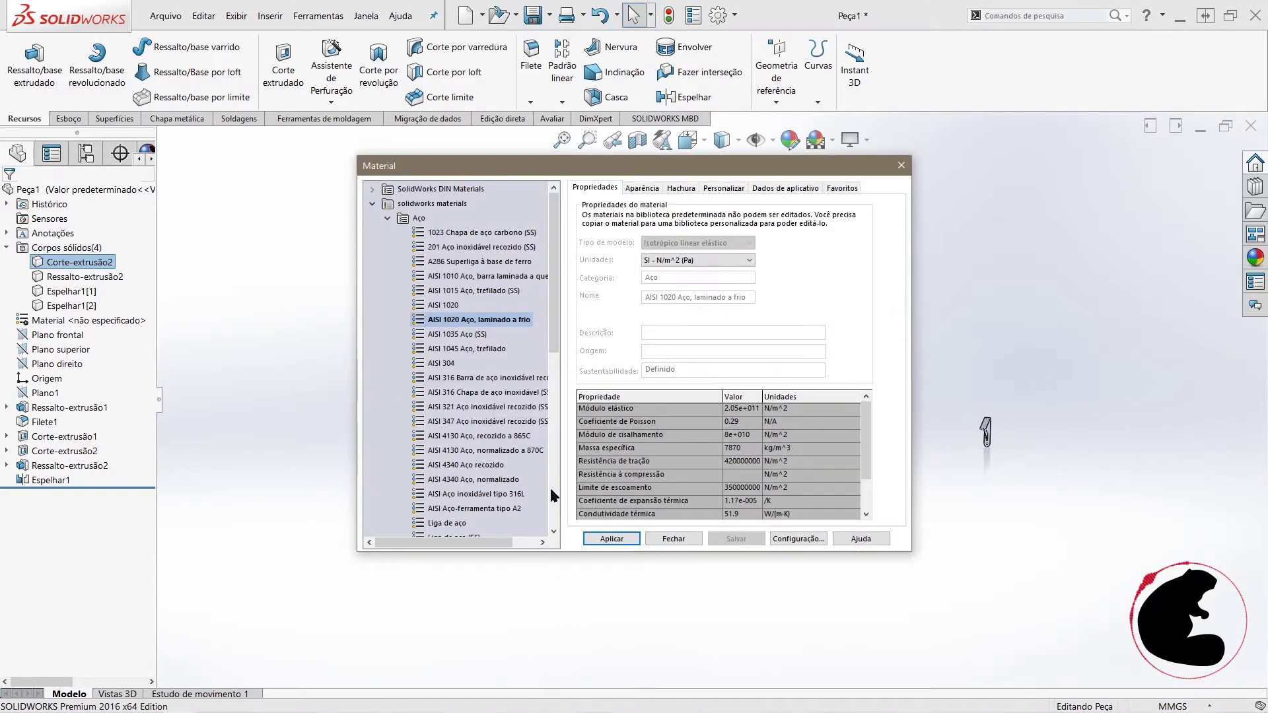
left_click(618, 542)
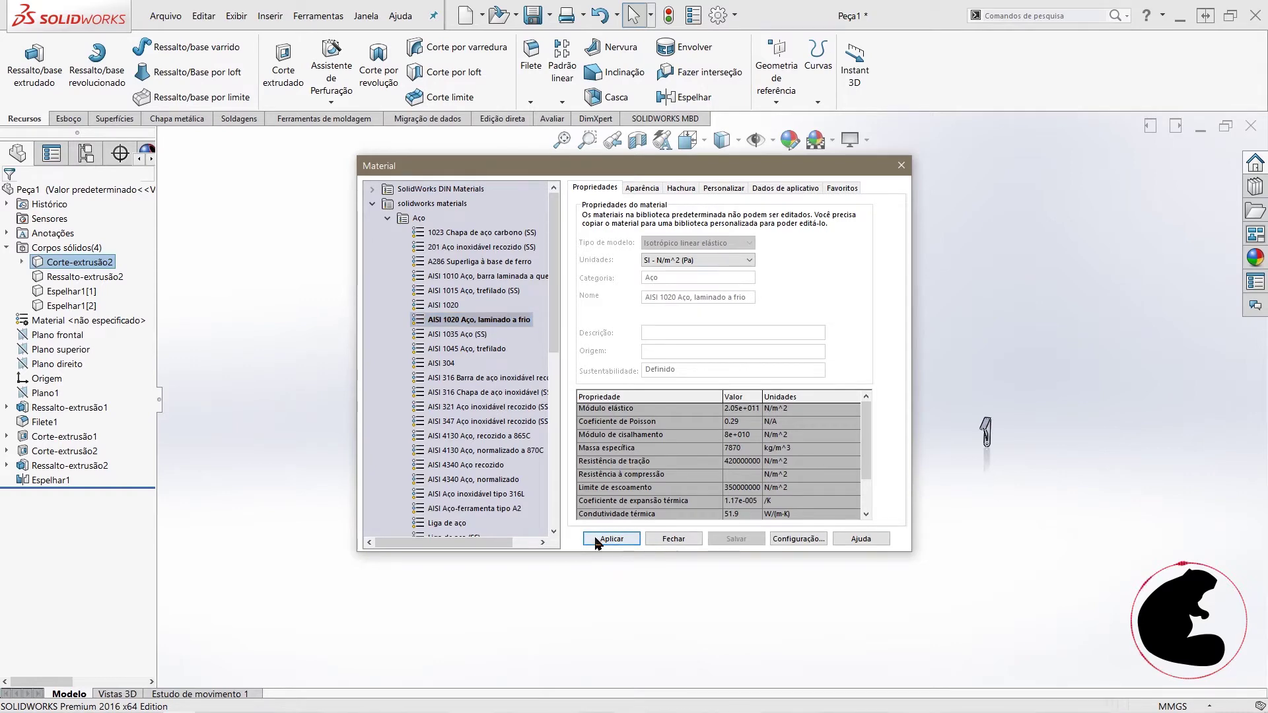
left_click(672, 539)
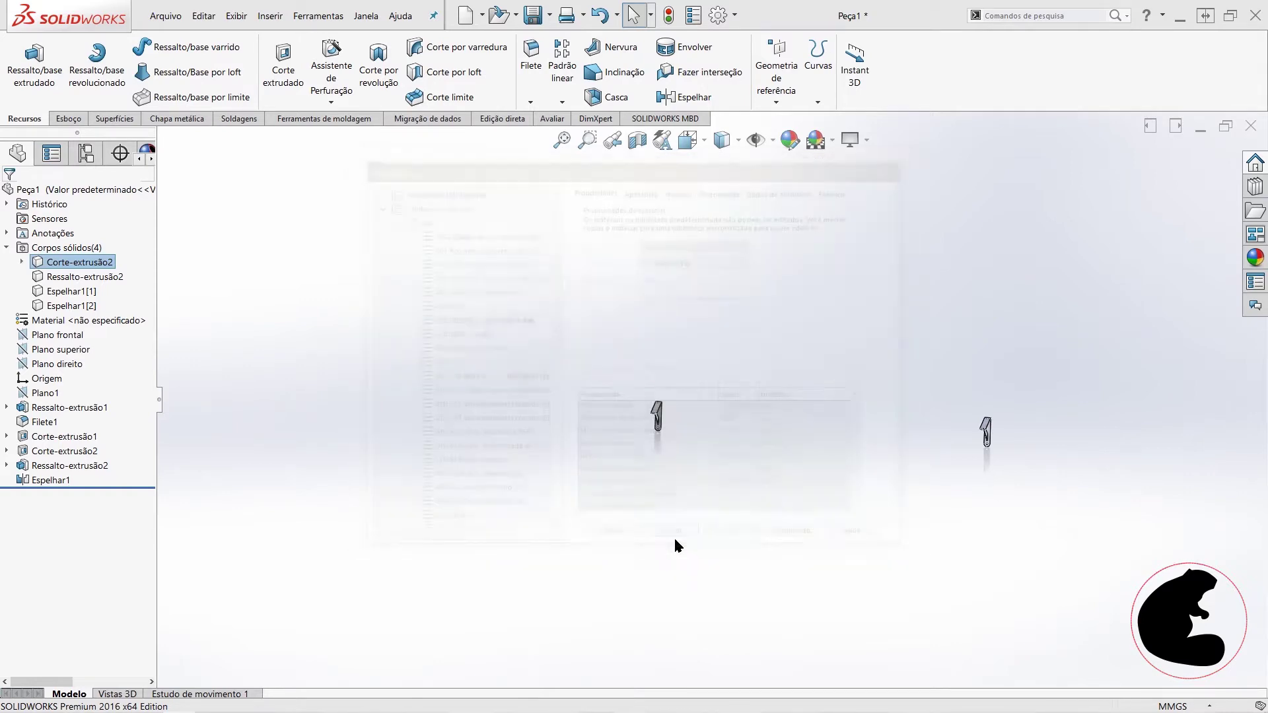
Step: Apply the same cold-rolled steel to the Ressalto-extrusão2 rib body
right_click(84, 275)
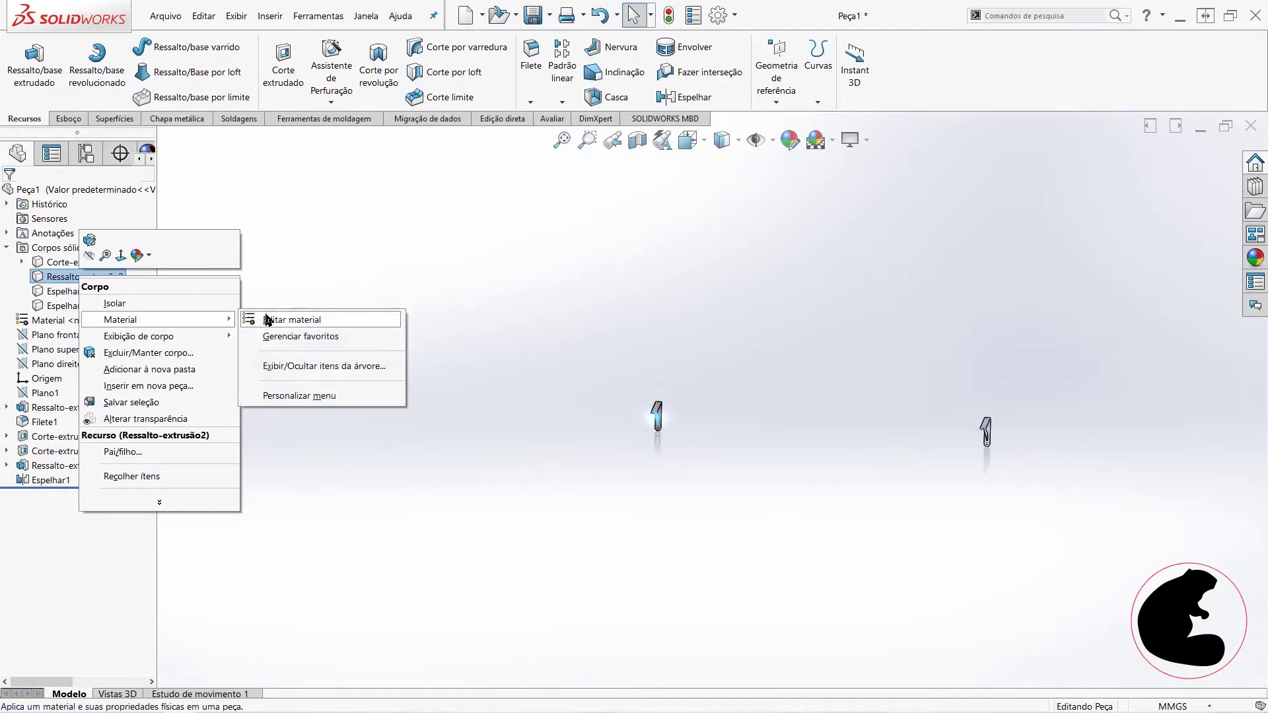
left_click(273, 313)
left_click(611, 538)
left_click(660, 540)
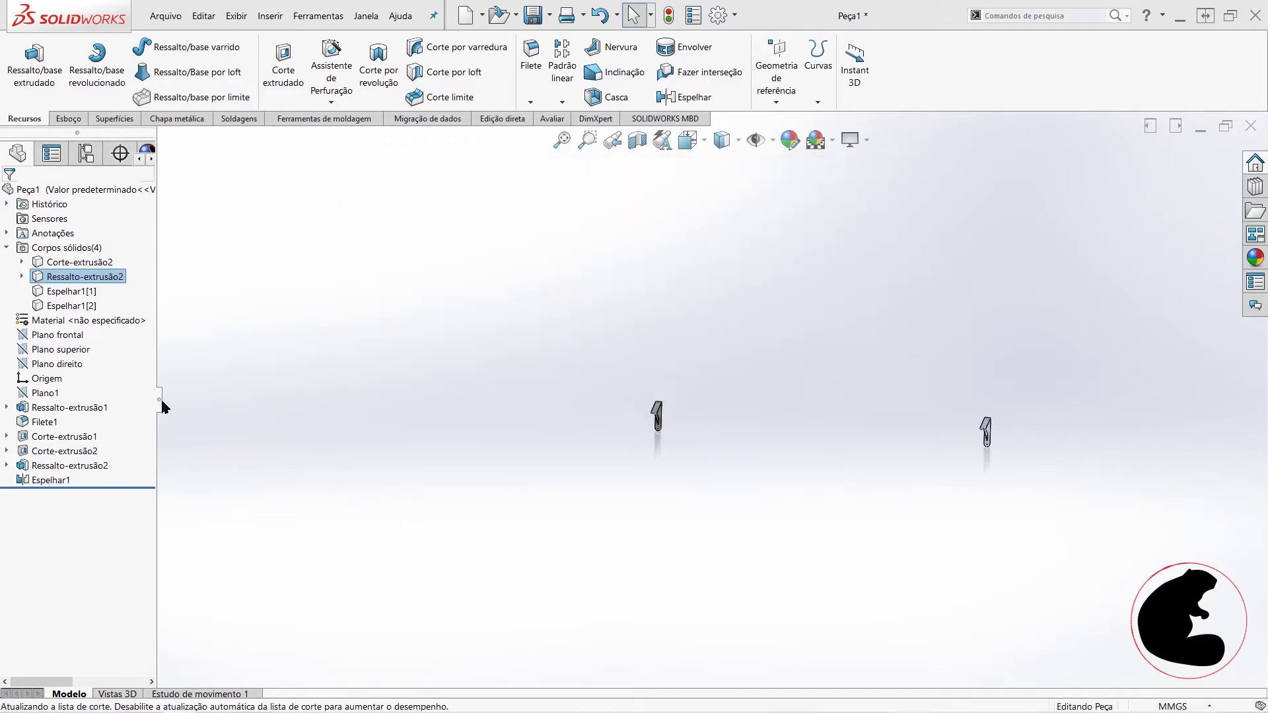
Step: Finish the Espelhar1 mirror and give the first mirrored body AISI 1020 steel
right_click(60, 297)
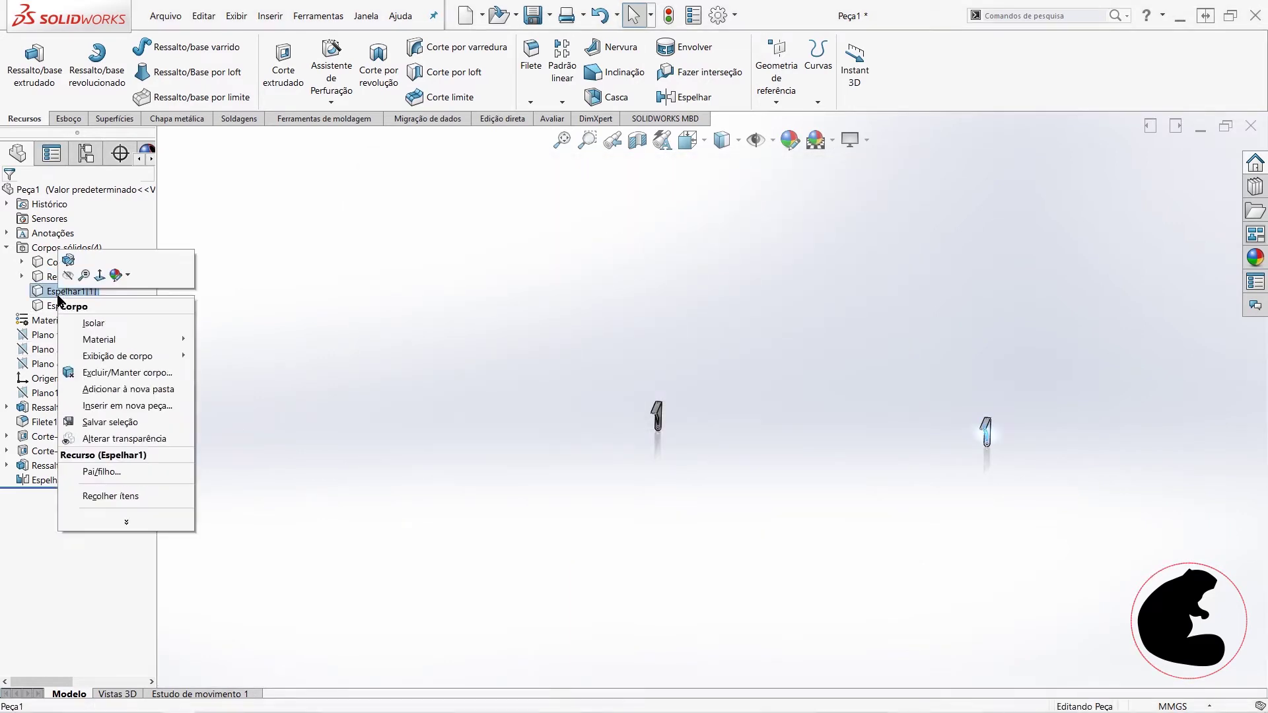
left_click(70, 260)
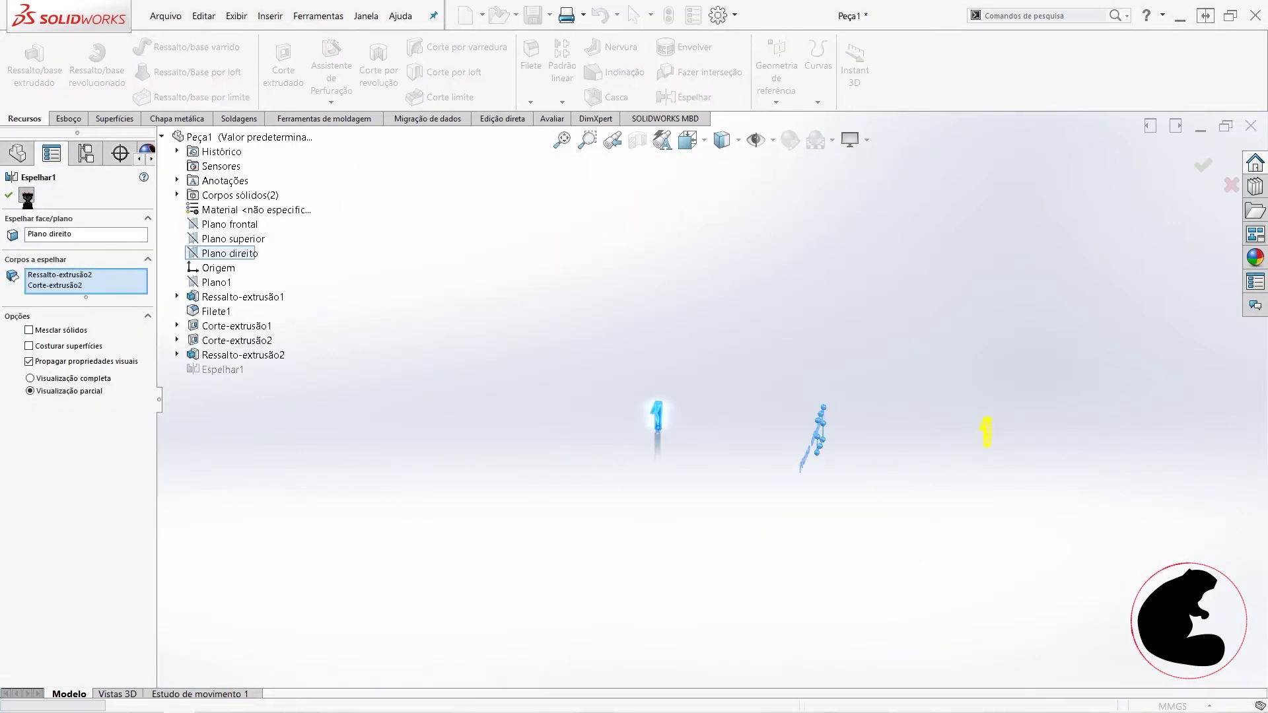
left_click(27, 197)
right_click(70, 292)
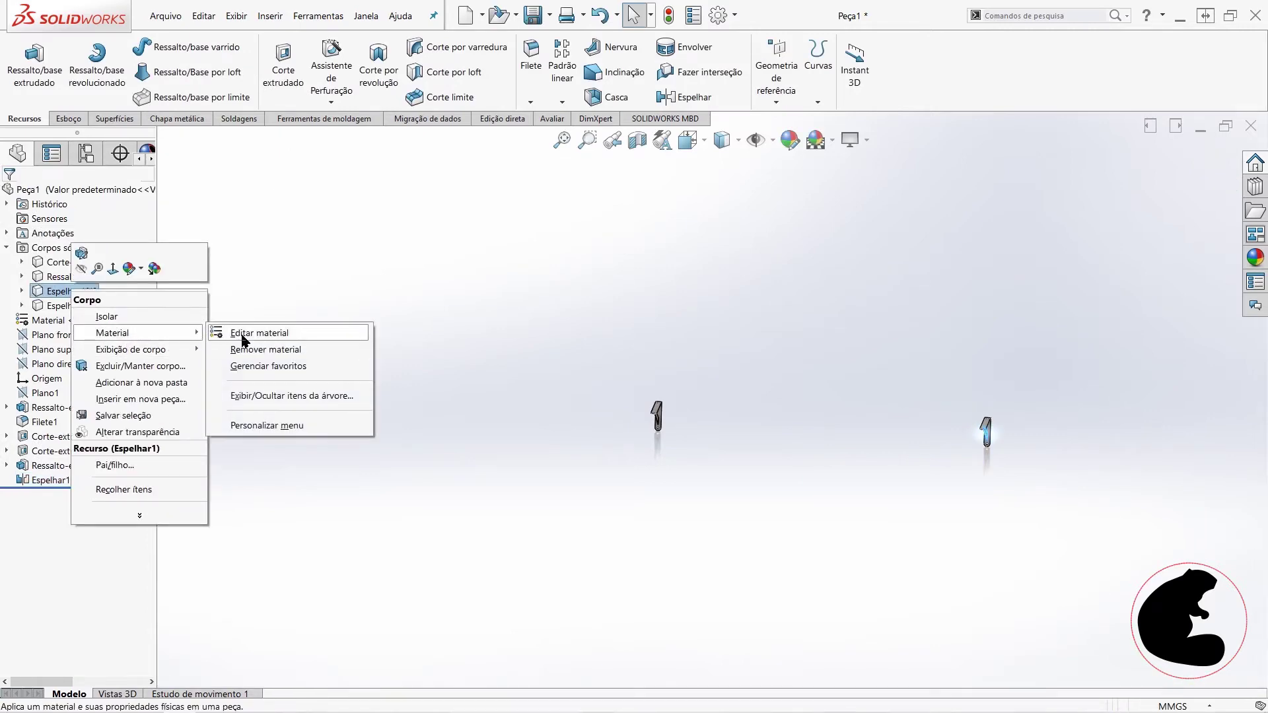
mouse_move(112, 332)
left_click(246, 331)
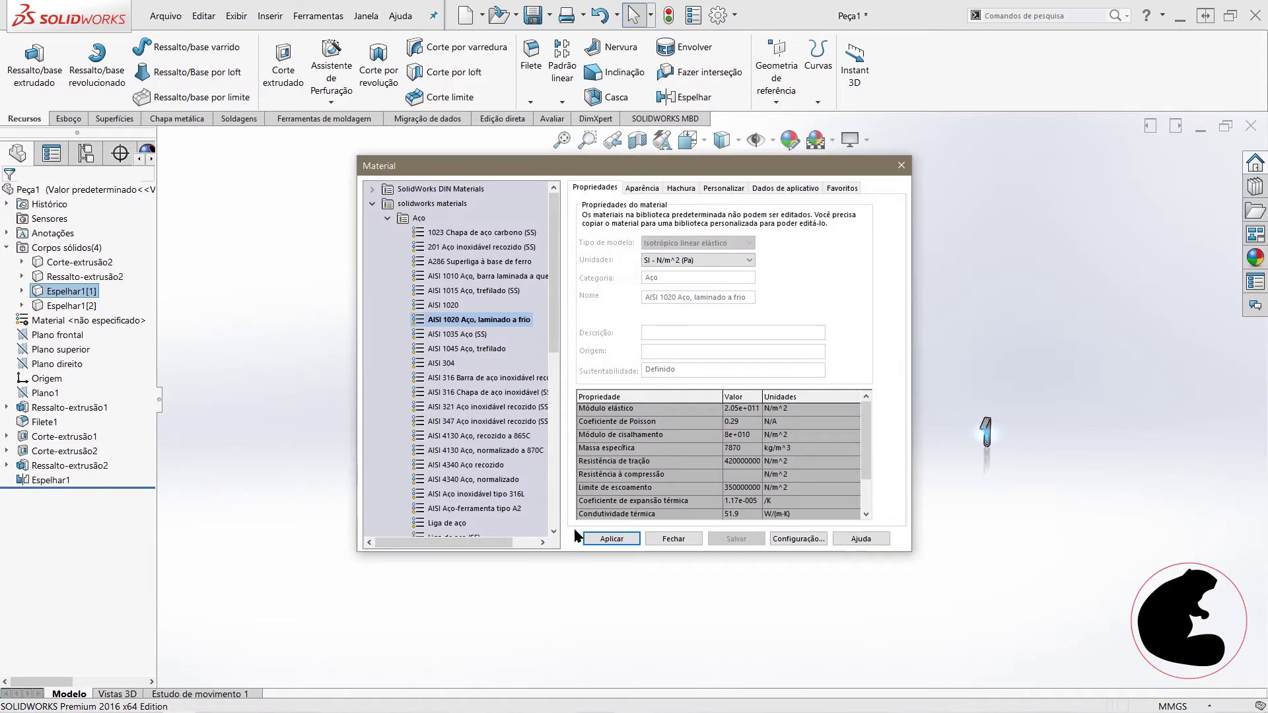
left_click(614, 538)
left_click(675, 539)
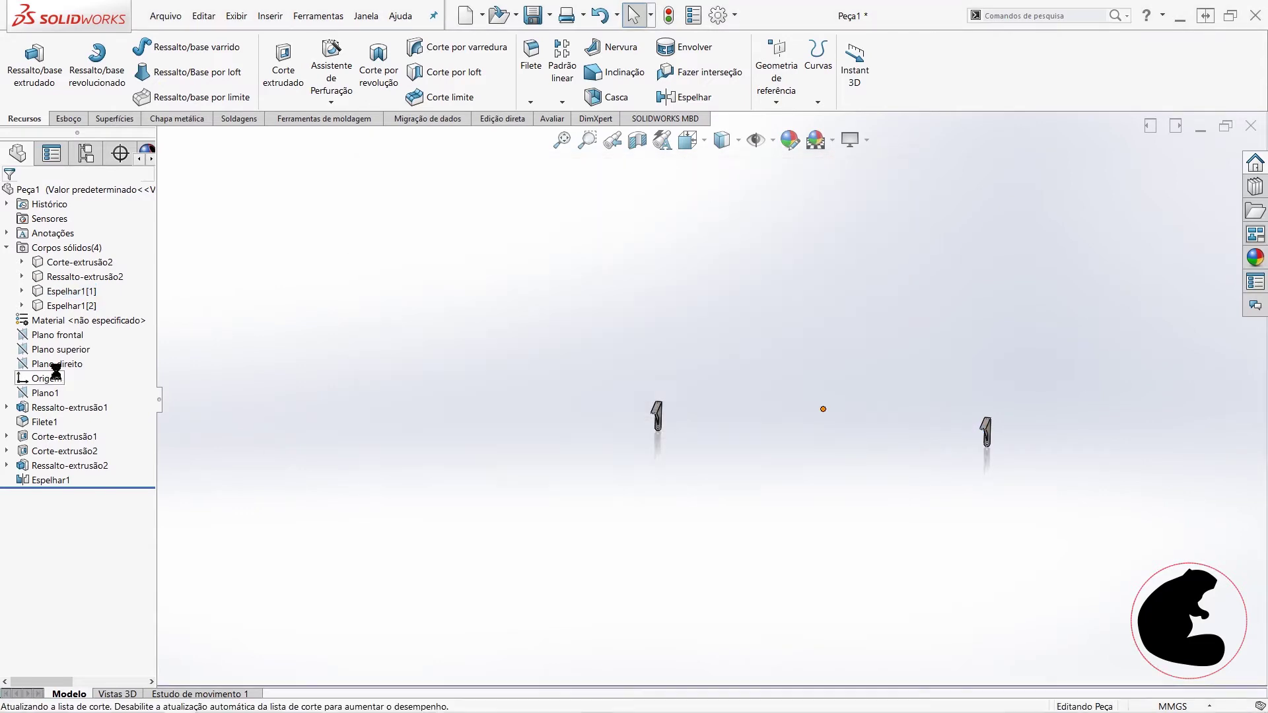
Step: Give the second mirrored body AISI 1020 steel, then orbit to the triangular bracket faces
right_click(66, 306)
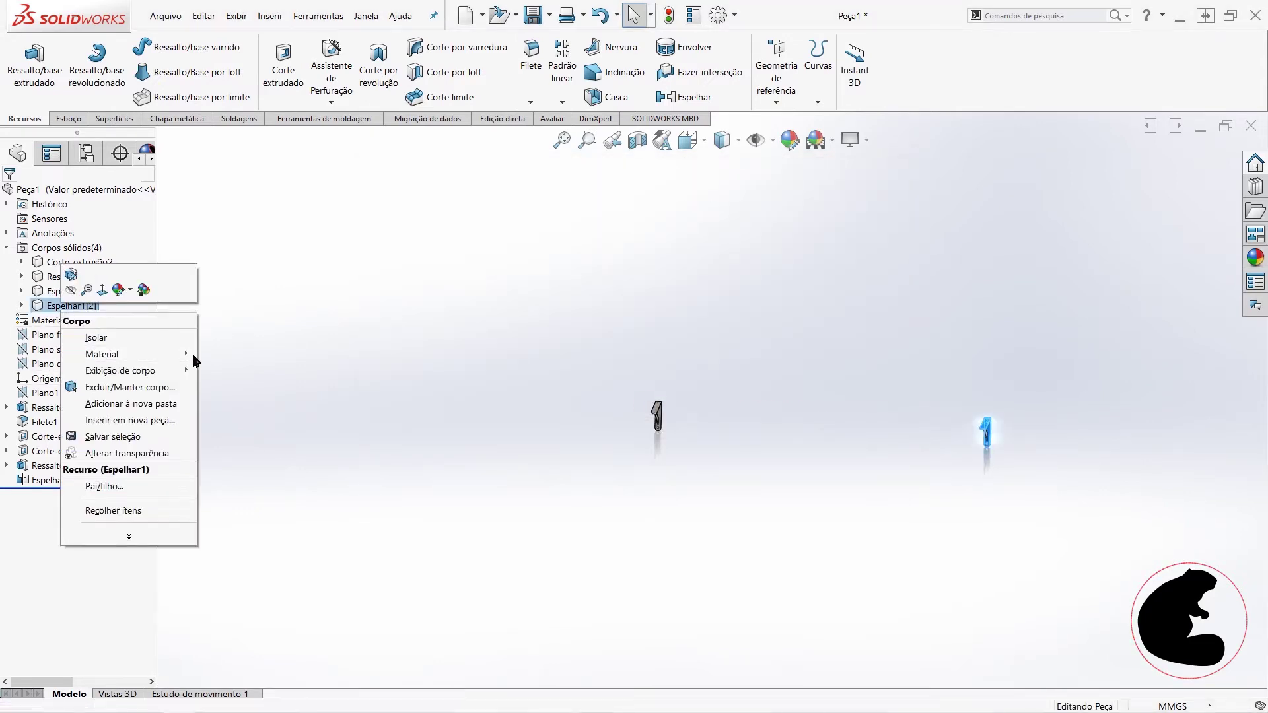
mouse_move(102, 354)
left_click(232, 354)
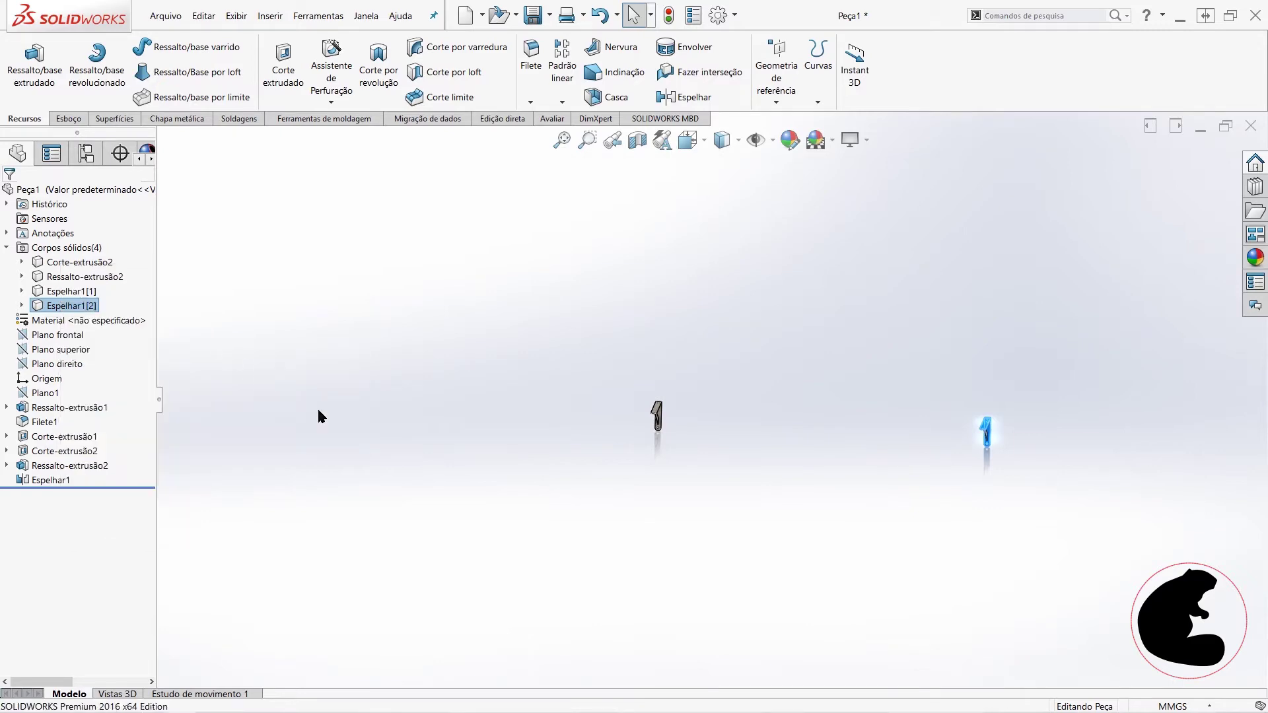
left_click(611, 537)
left_click(668, 537)
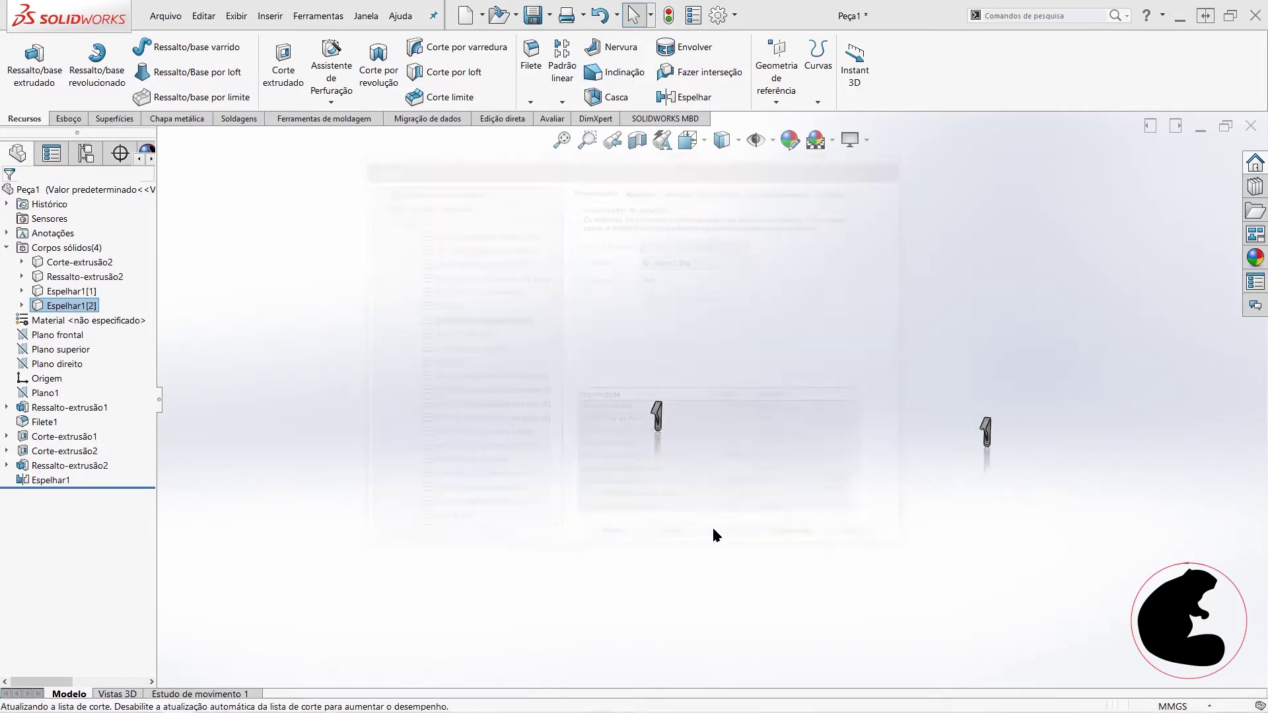
middle_click_drag(896, 455, 583, 403)
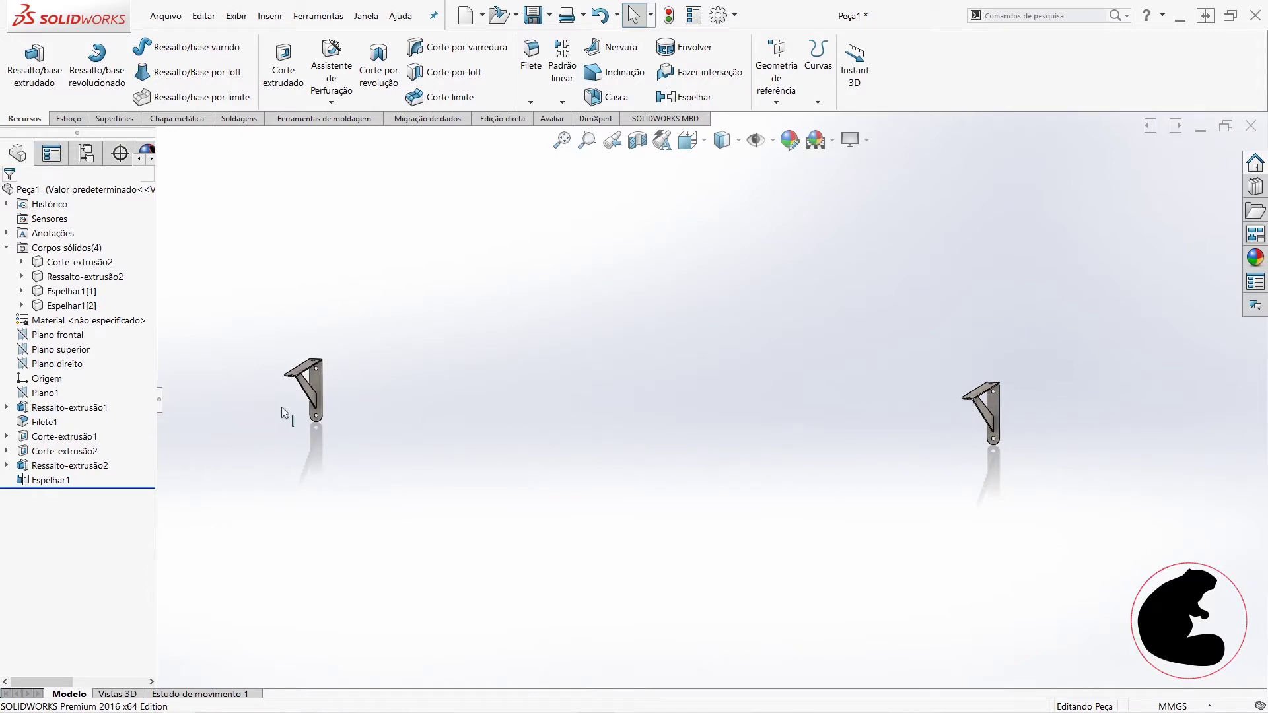
mouse_move(376, 426)
middle_mouse_down()
mouse_move(462, 458)
mouse_move(429, 473)
mouse_move(485, 486)
mouse_move(555, 430)
mouse_move(781, 442)
mouse_move(718, 441)
mouse_move(727, 475)
mouse_move(646, 433)
middle_mouse_up()
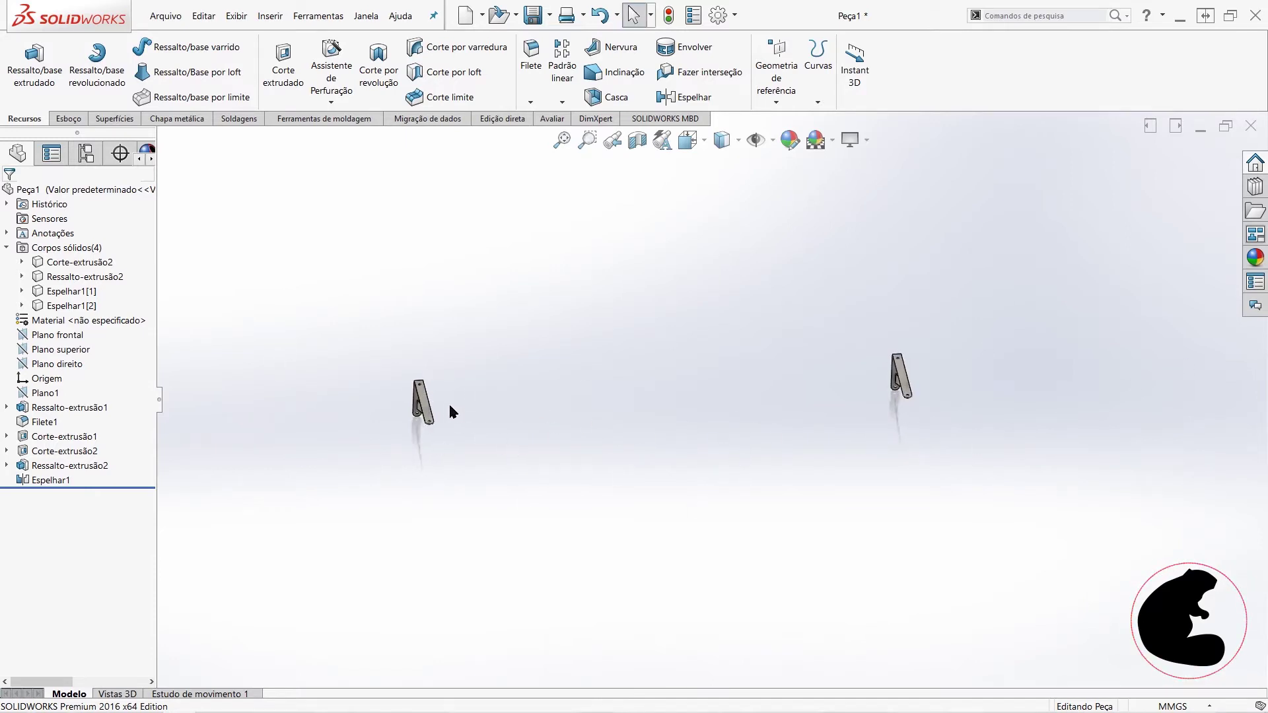
left_click(423, 400)
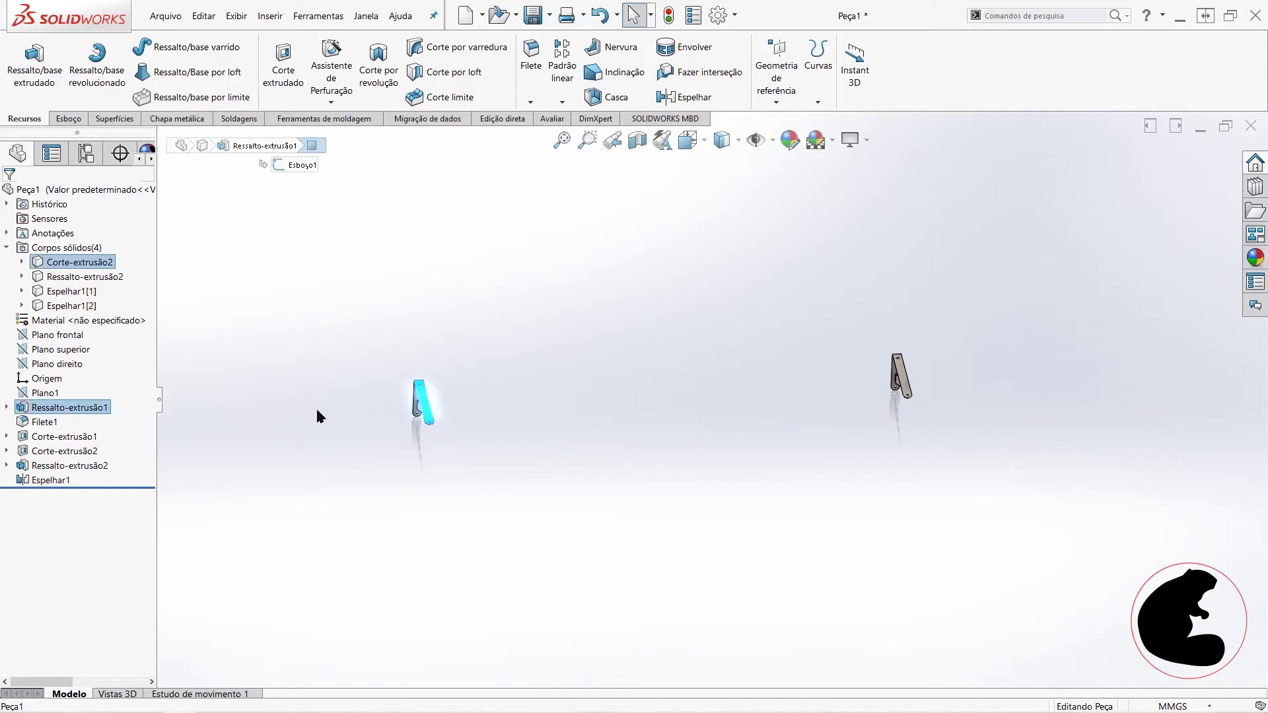
Step: Sketch on the left bracket face, viewed normal, with a rectangle stretched past the right bracket
left_click(68, 119)
left_click(26, 73)
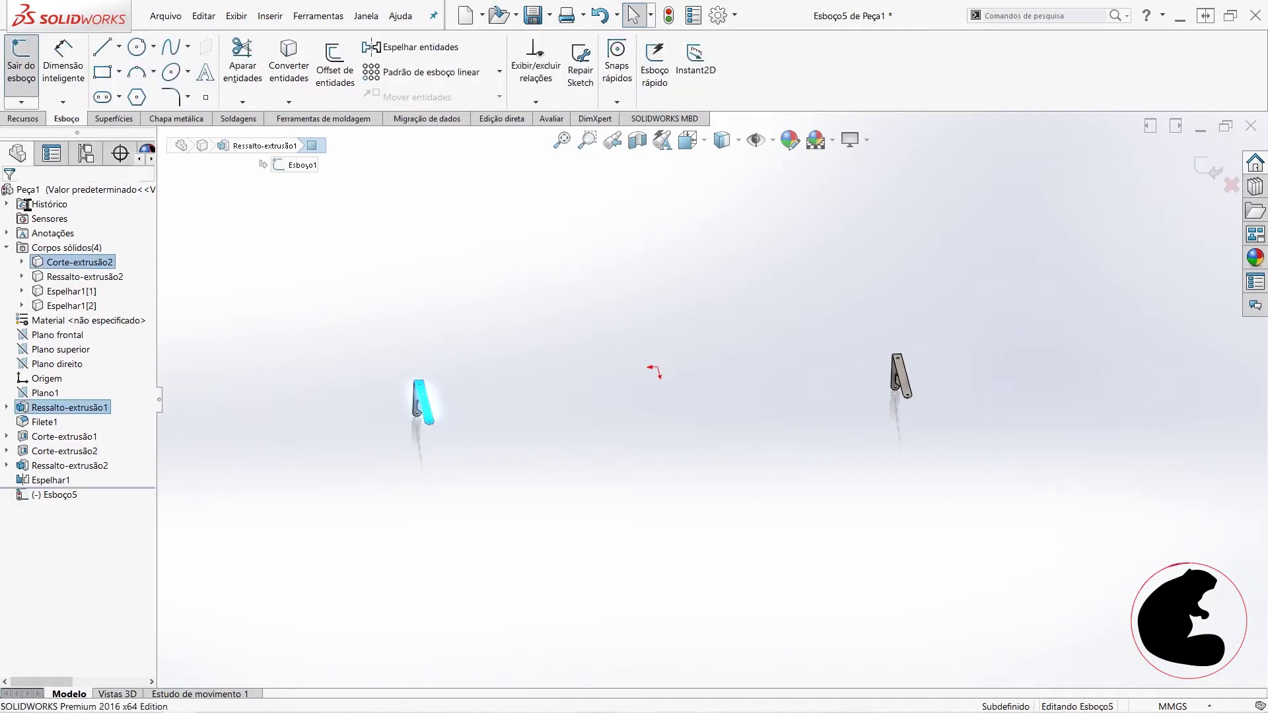
left_click(58, 494)
right_click(63, 494)
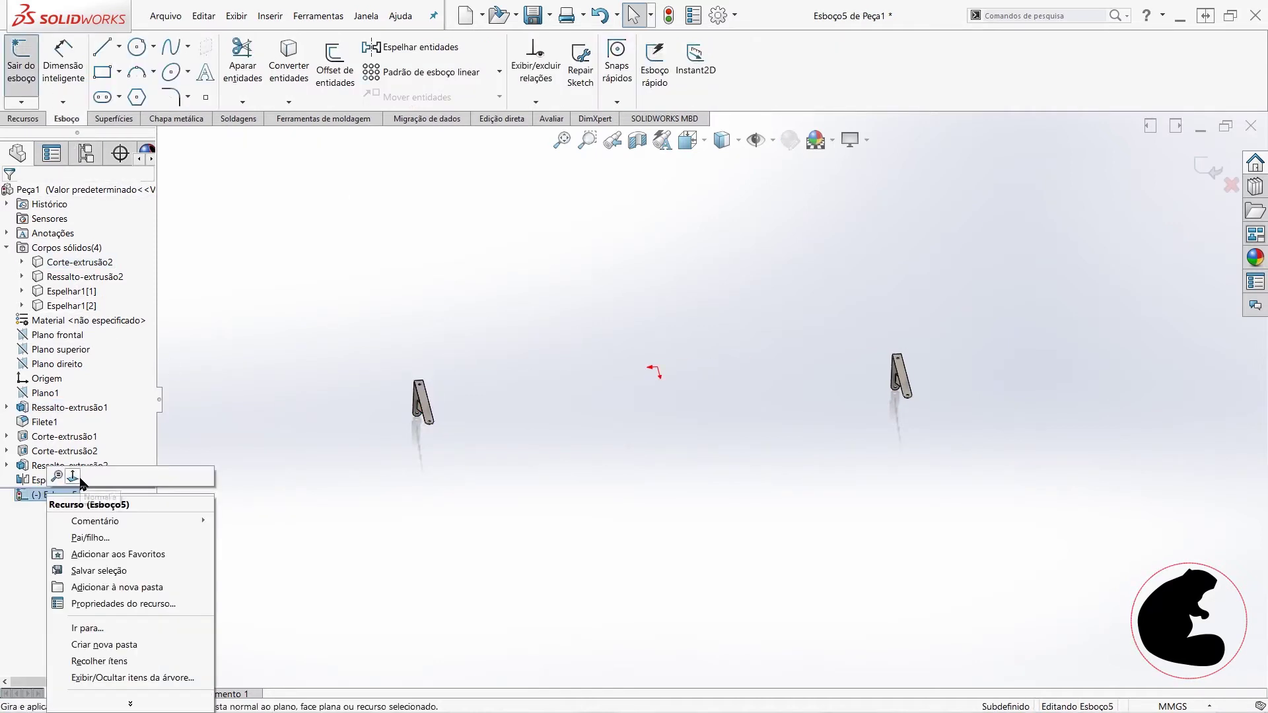
left_click(82, 485)
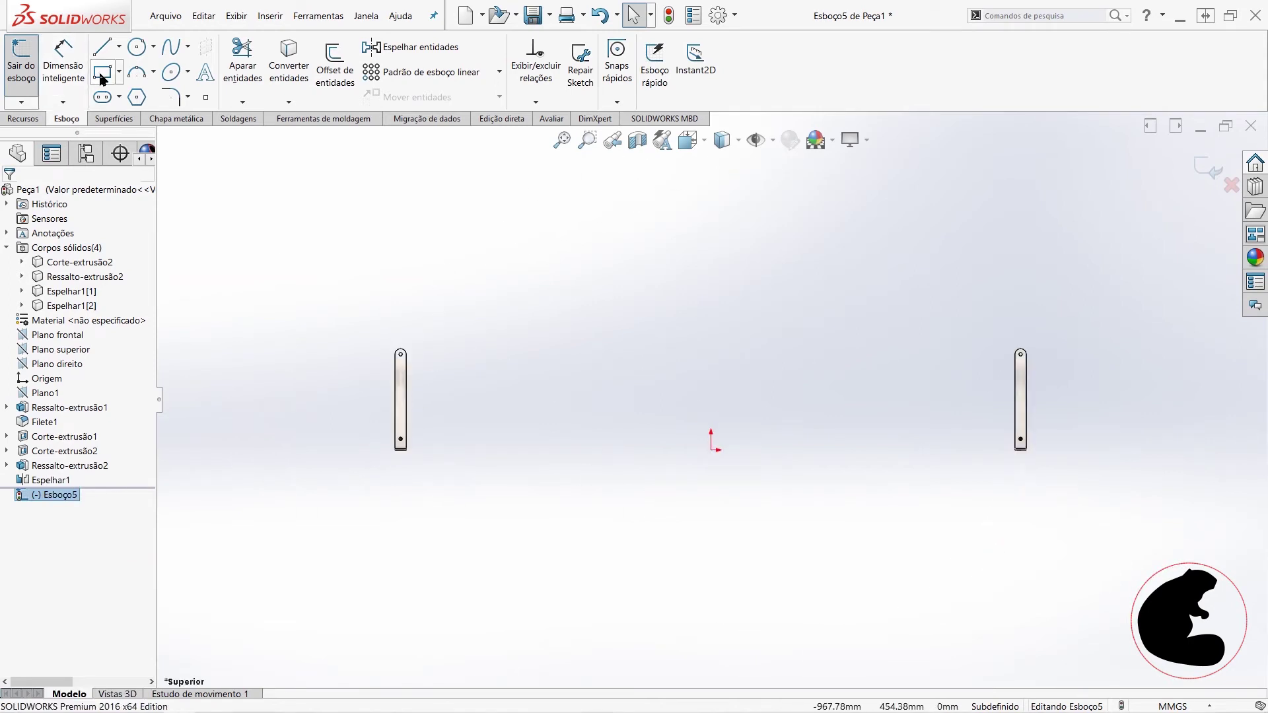
left_click_drag(292, 334, 314, 354)
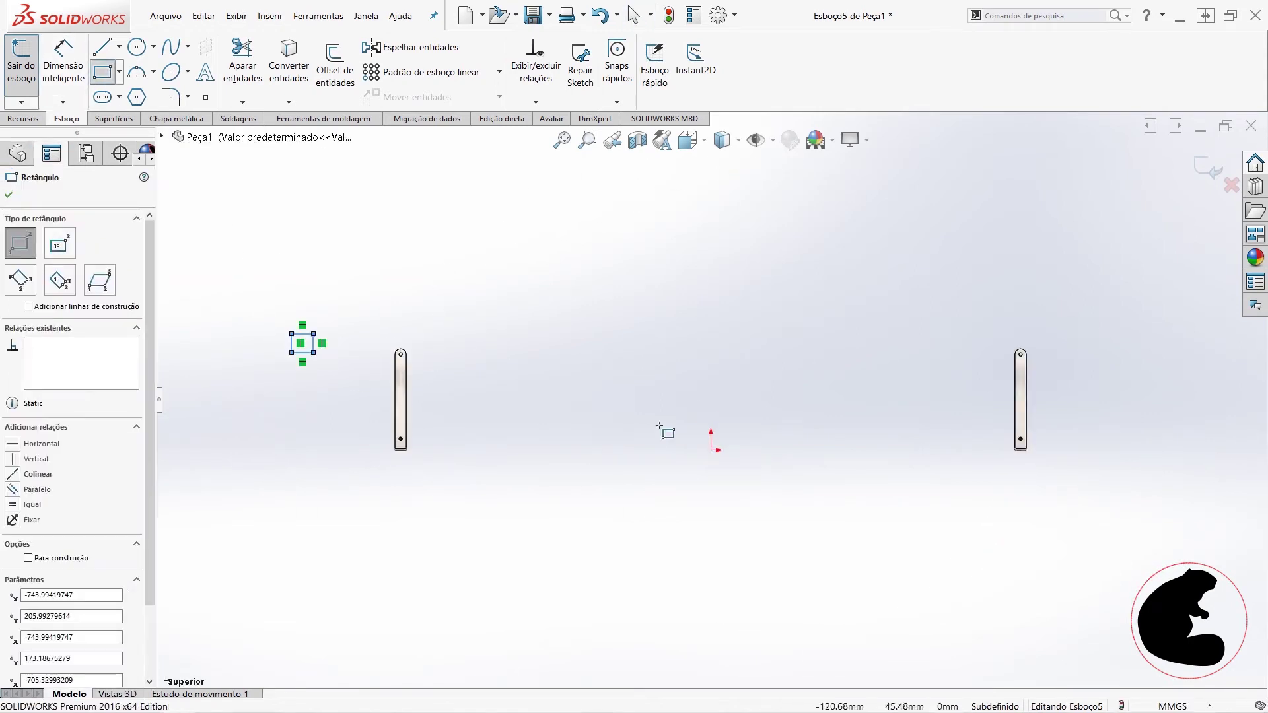
key("Escape")
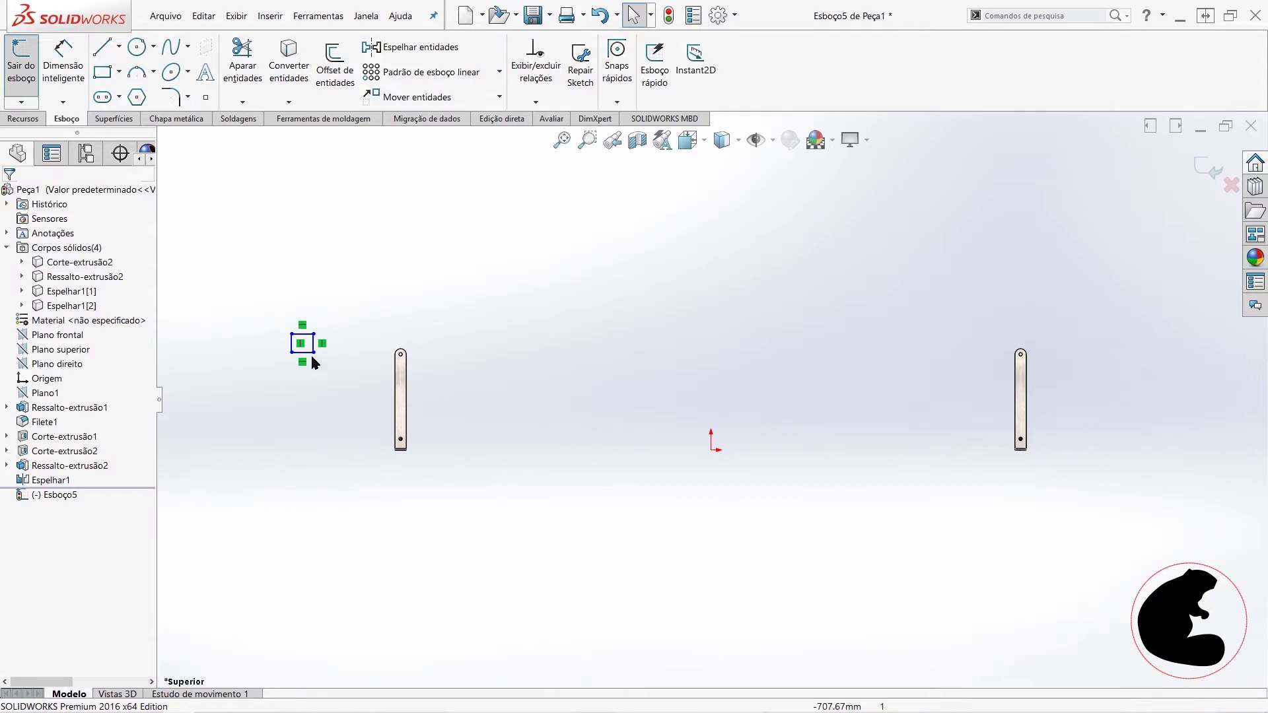
left_click_drag(319, 357, 1100, 439)
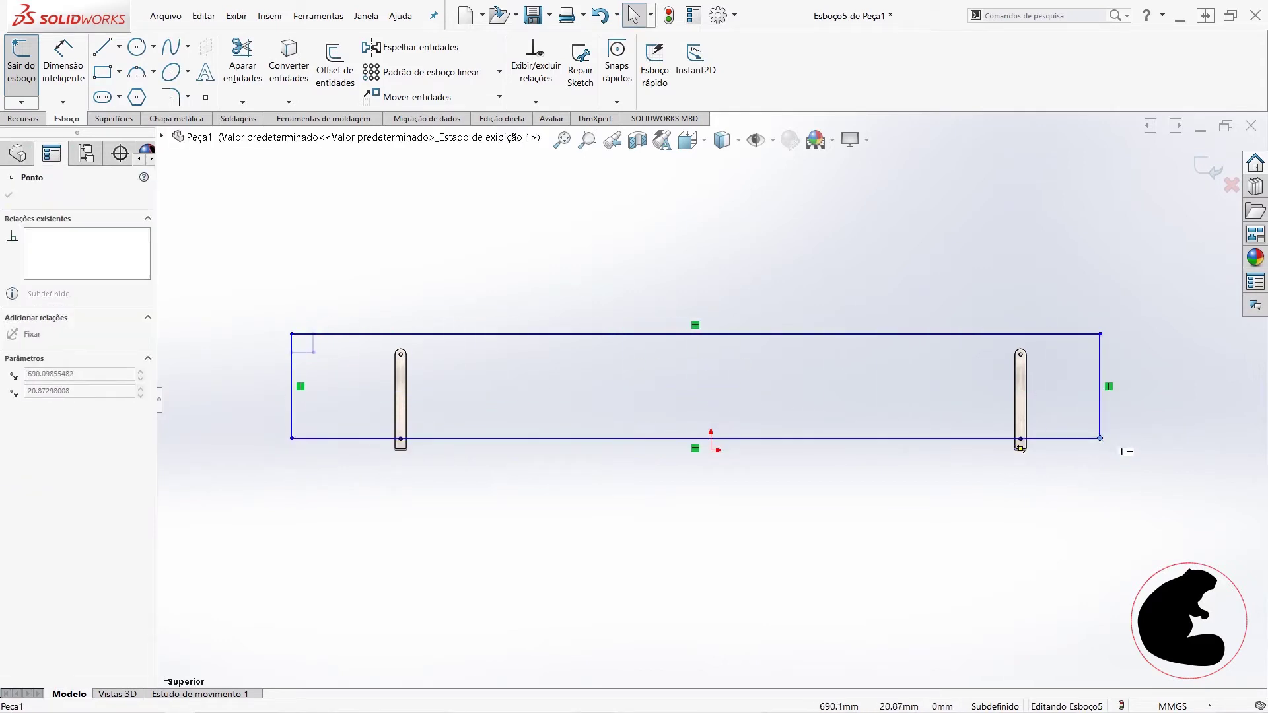
Step: Draw a vertical centerline from the origin to the top edge's midpoint
left_click(887, 527)
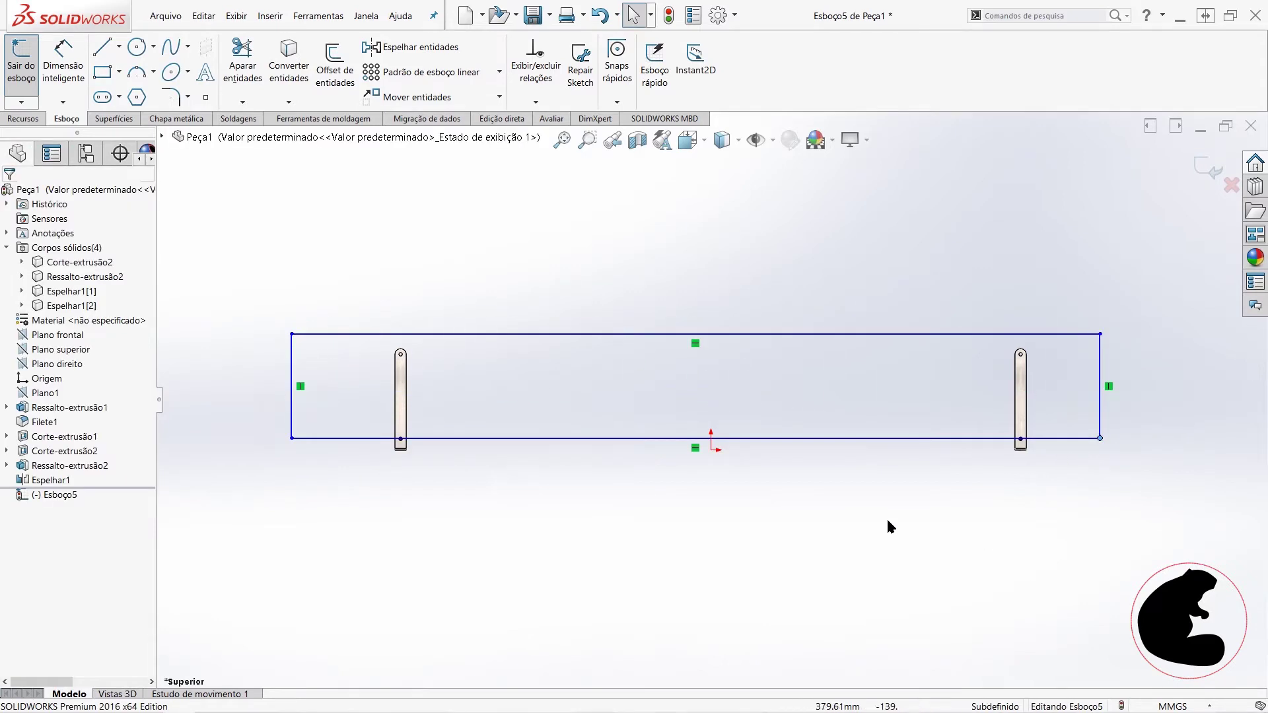
left_click(116, 53)
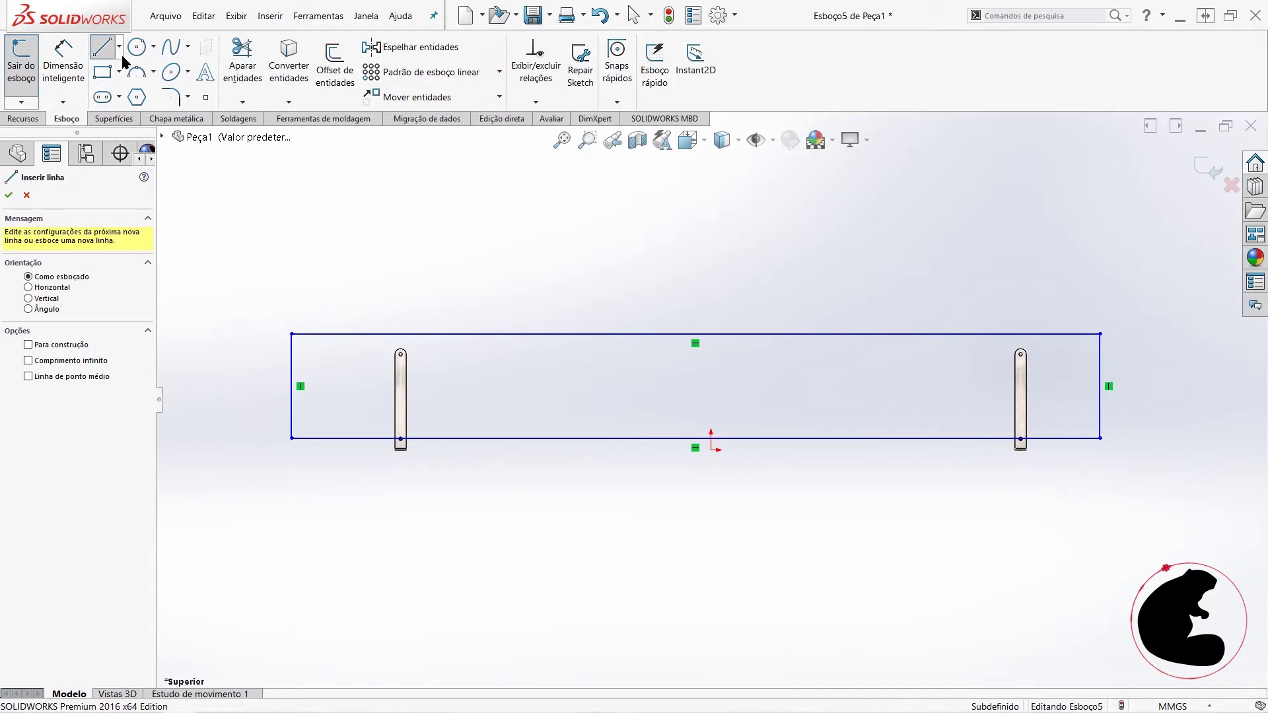
left_click(118, 46)
left_click(129, 83)
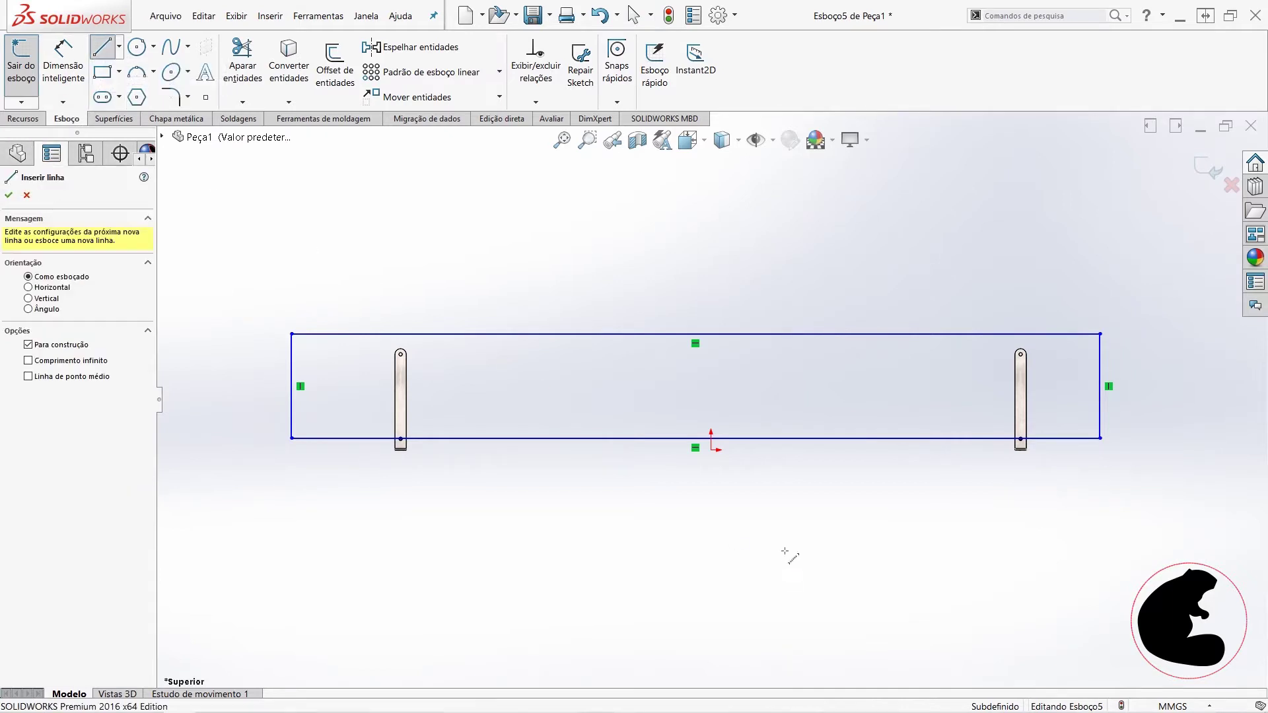
left_click(711, 450)
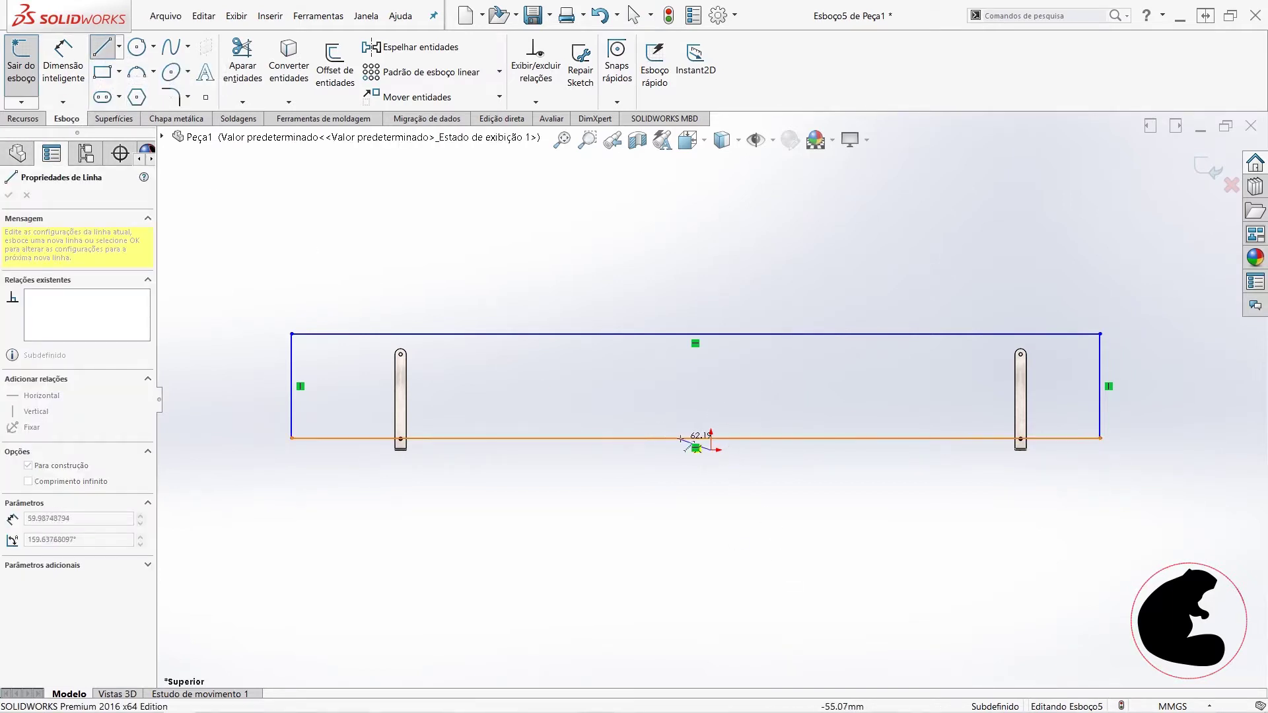
scroll(708, 445, "down", 3)
left_click(661, 350)
key("Escape")
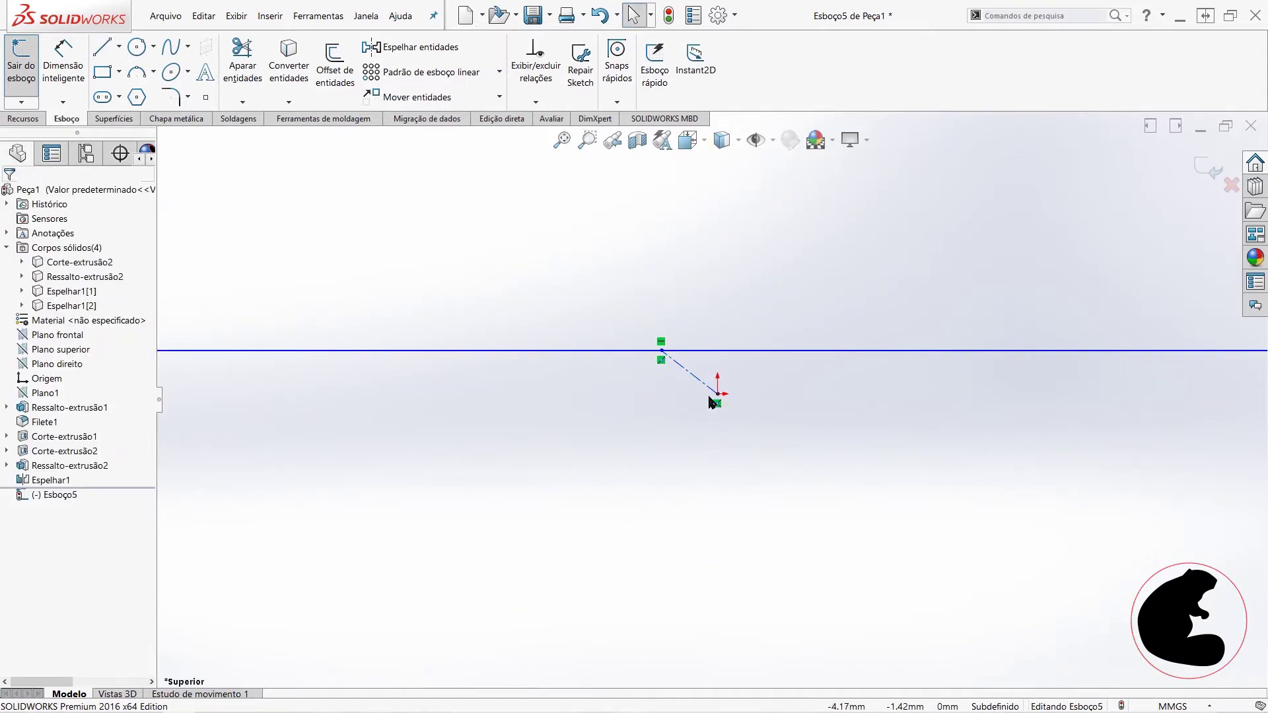
left_click(706, 386)
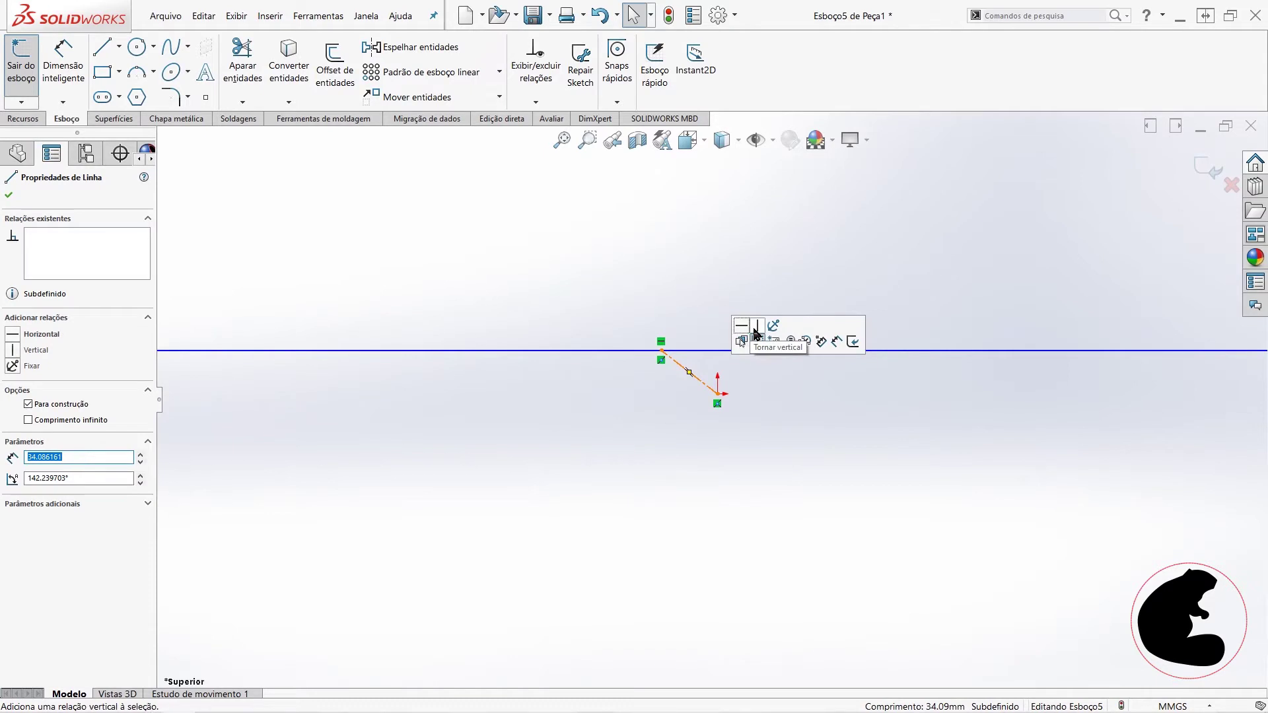
left_click(756, 332)
left_click(835, 510)
Step: Remove the conflicting Perpendicular relation and delete the stray line near the origin
scroll(834, 510, "up", 1)
scroll(834, 510, "up", 2)
scroll(390, 413, "down", 3)
scroll(390, 417, "down", 3)
scroll(586, 388, "down", 3)
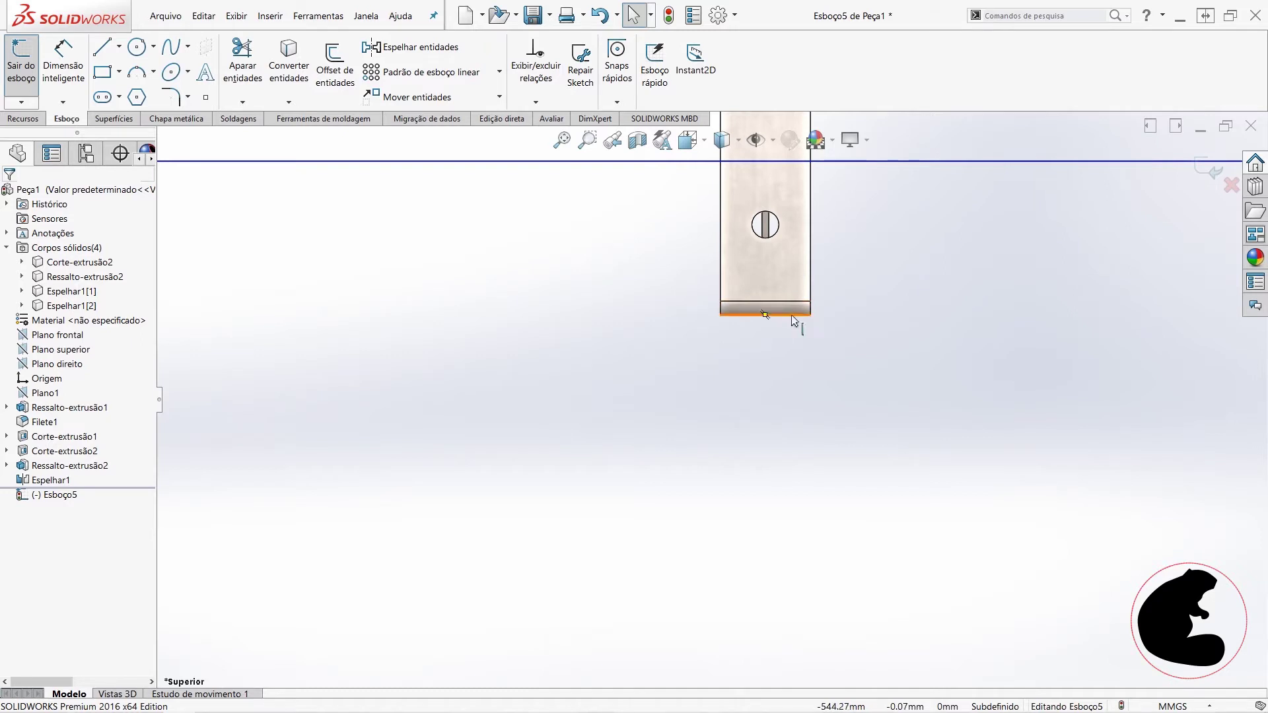
scroll(850, 374, "up", 2)
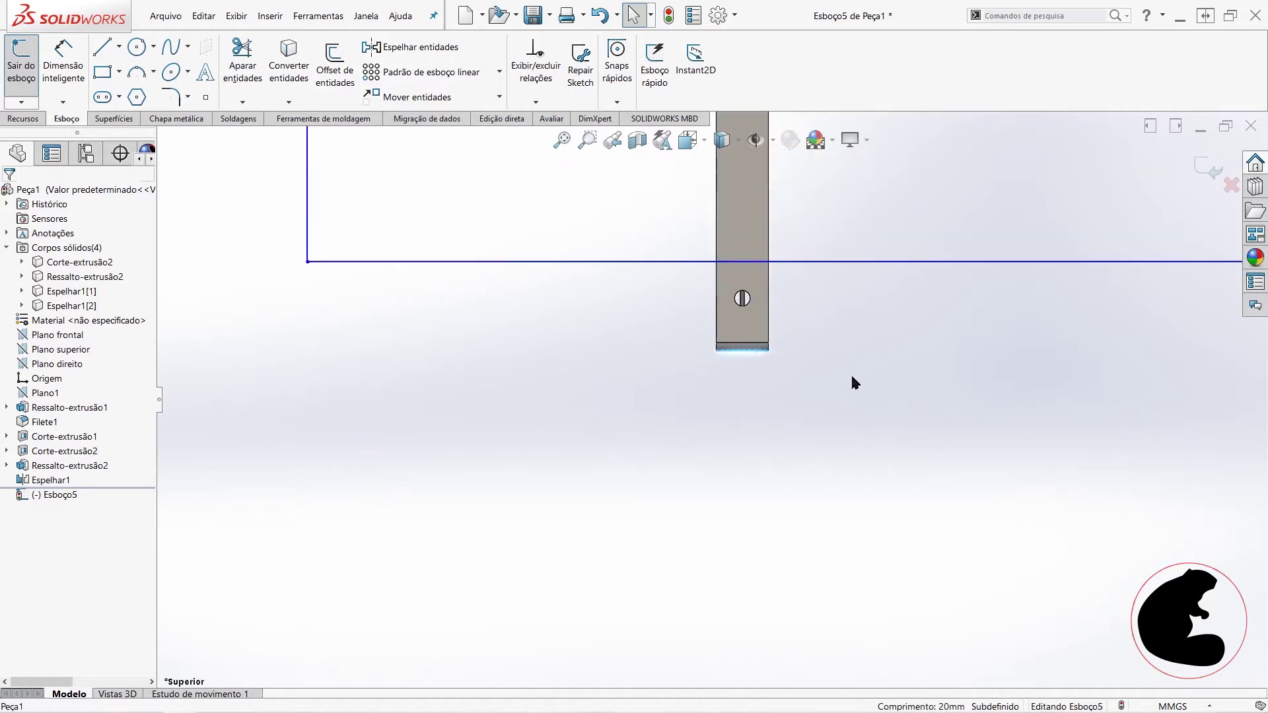
left_click(906, 264, "ctrl")
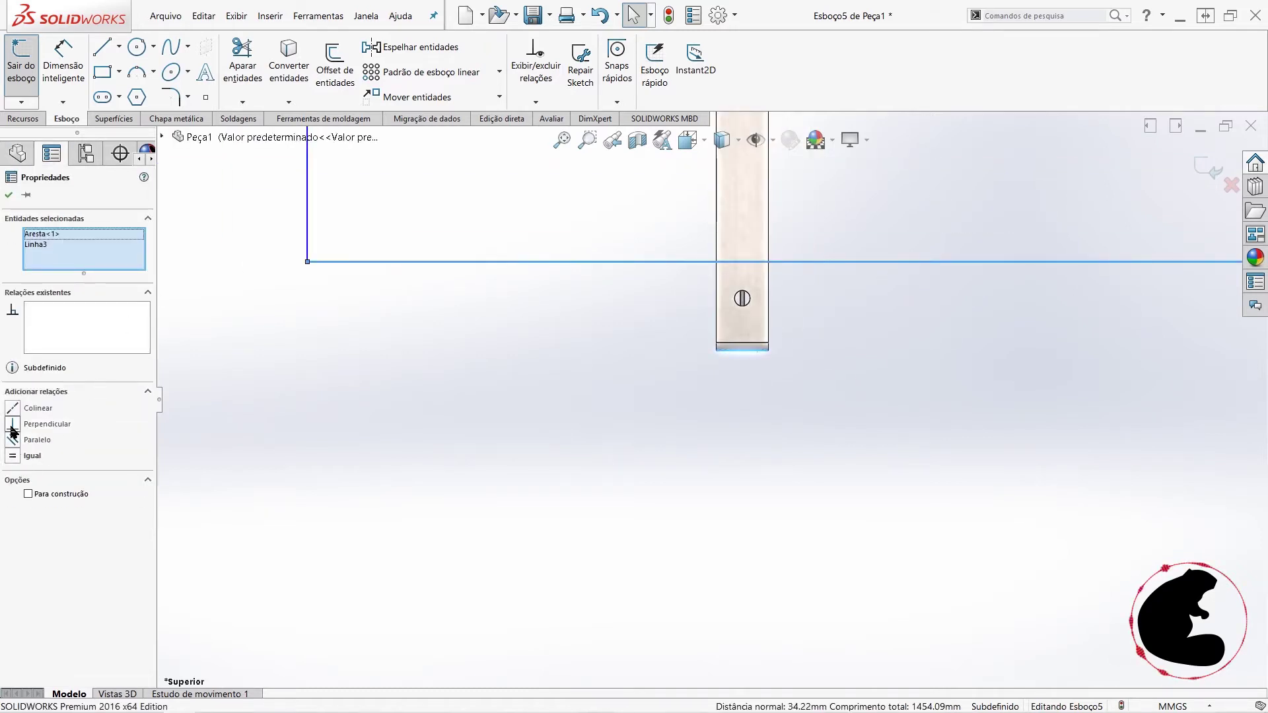
left_click(11, 424)
scroll(858, 420, "up", 2)
scroll(902, 433, "up", 2)
scroll(944, 393, "down", 2)
scroll(852, 330, "down", 2)
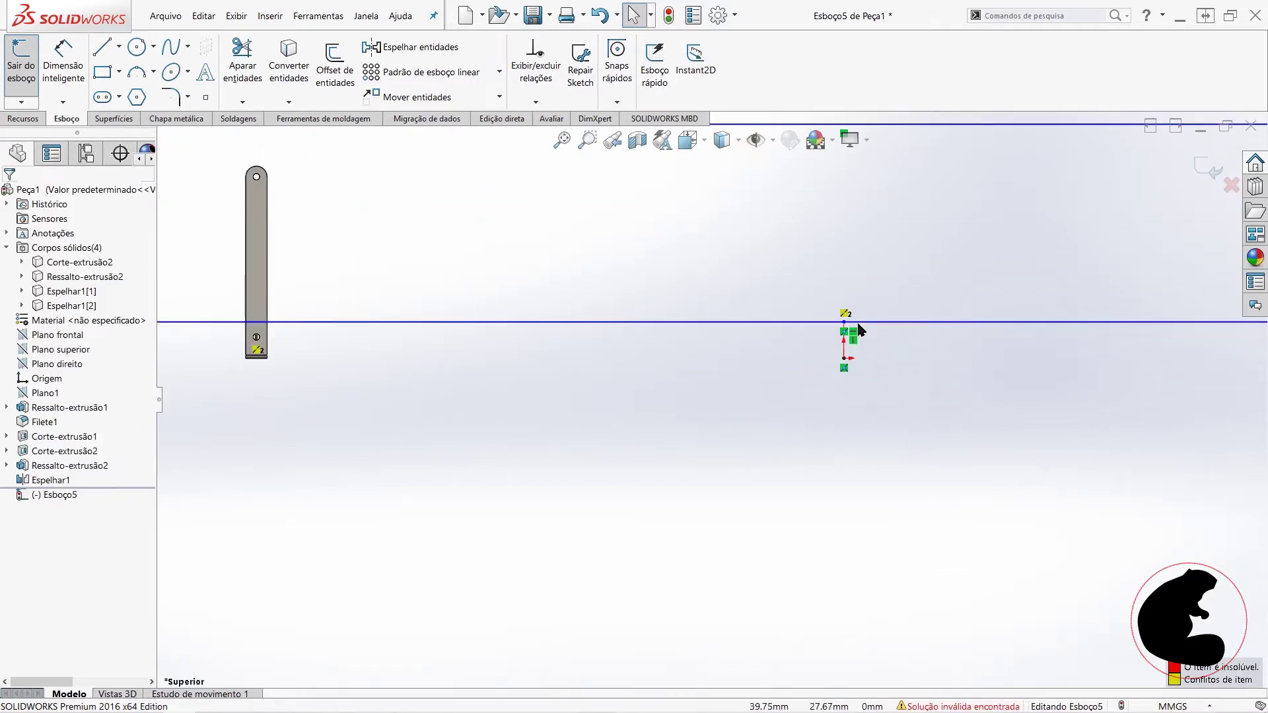
left_click(846, 315)
key("Delete")
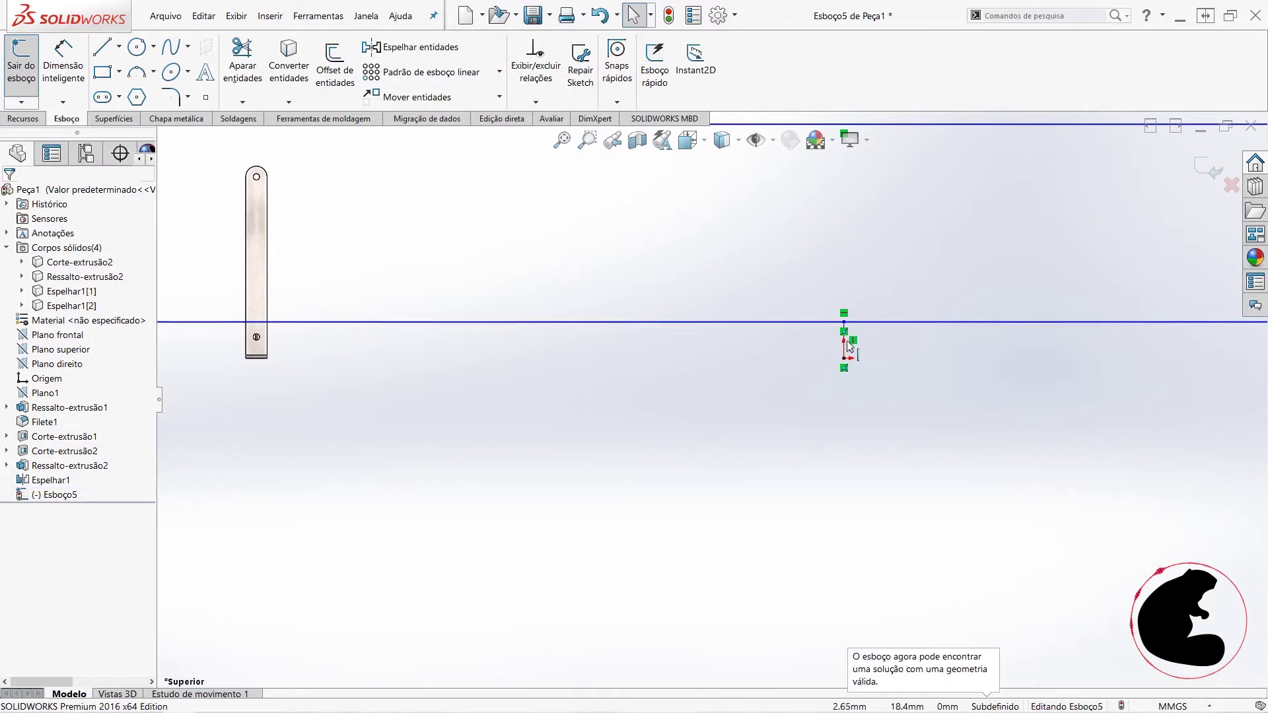
left_click_drag(819, 278, 935, 462)
key("Delete")
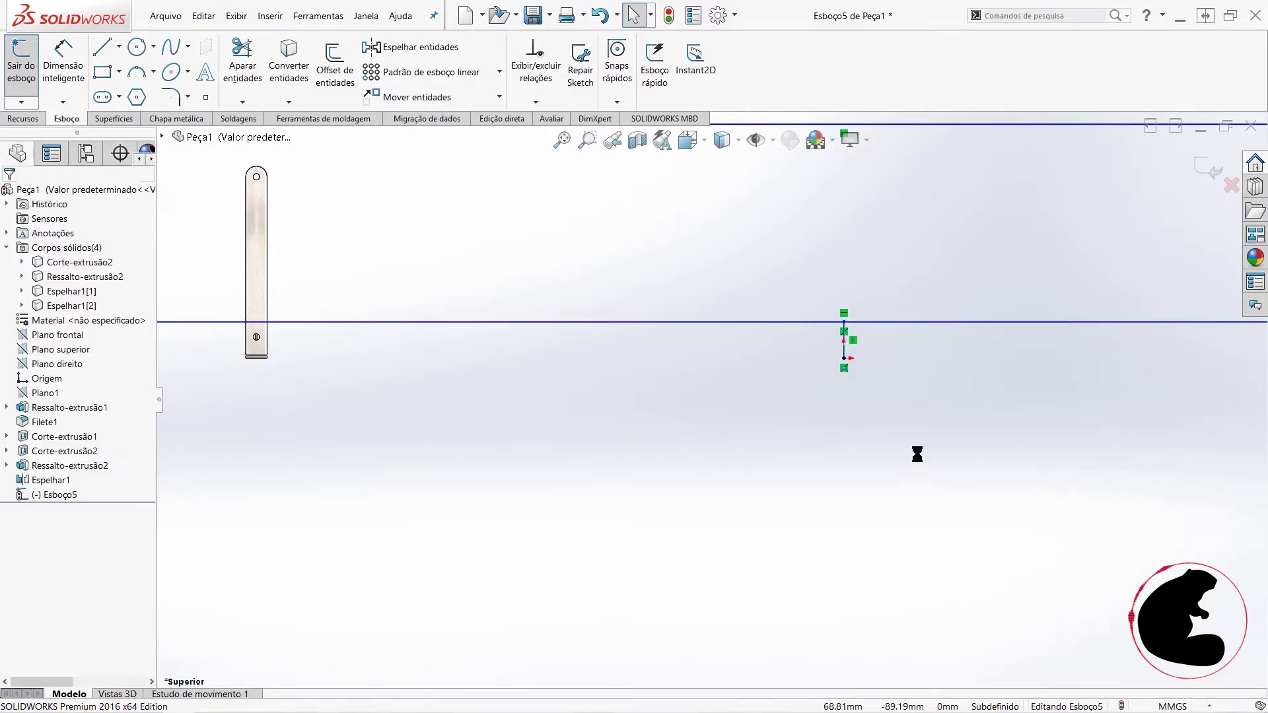
Step: Centre the rectangle's bottom edge on the origin with a Ponto médio relation
mouse_move(471, 322)
left_mouse_down()
mouse_move(462, 377)
mouse_move(394, 365)
left_mouse_up()
scroll(315, 370, "down", 2)
scroll(921, 449, "up", 3)
scroll(925, 436, "down", 3)
scroll(933, 410, "down", 2)
left_click(914, 442)
left_click(915, 415, "ctrl")
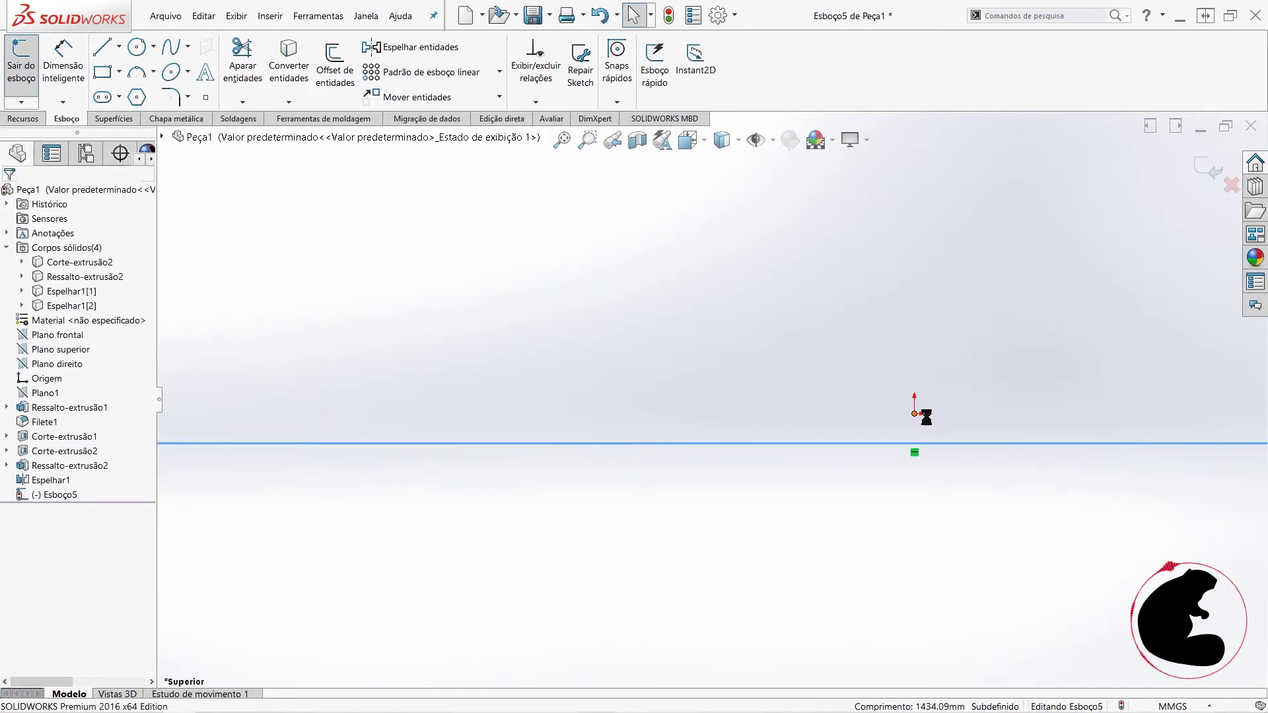
left_click(11, 411)
left_click(538, 552)
scroll(519, 548, "up", 3)
scroll(363, 433, "up", 1)
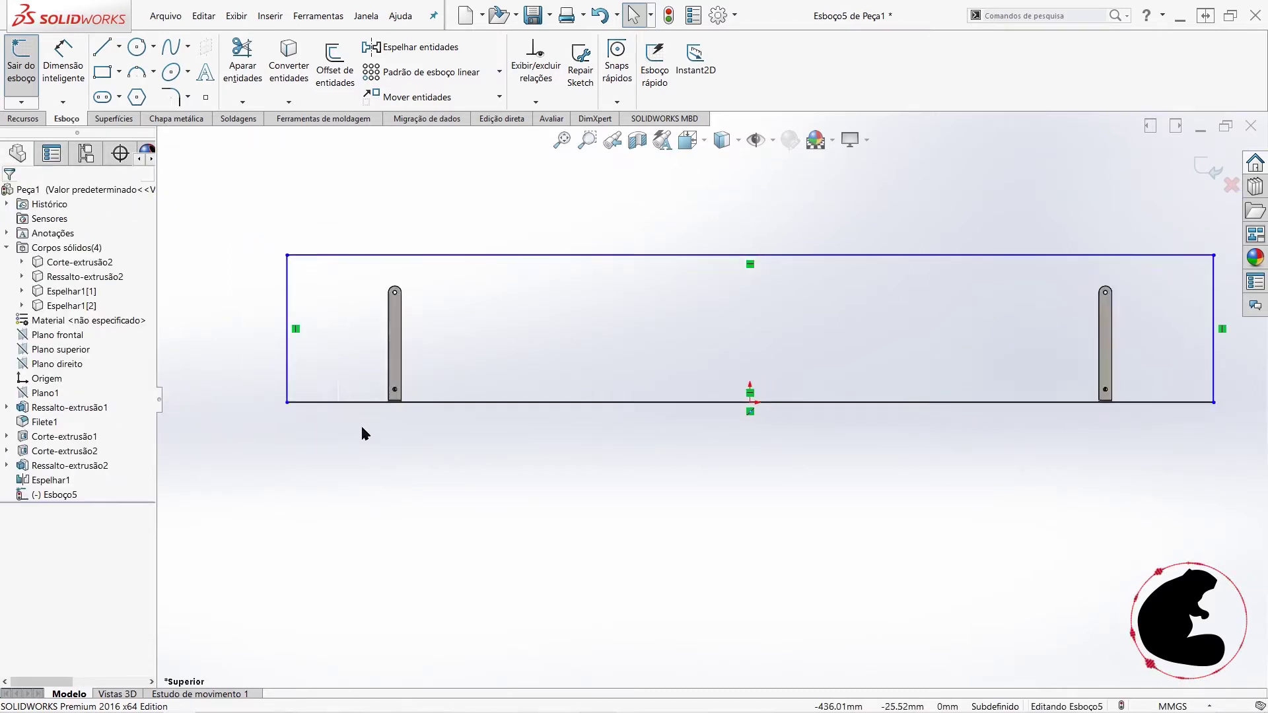
scroll(573, 363, "up", 2)
Step: Dimension the rectangle 200 mm on the left edge and 1500 mm on the top edge
left_click(62, 63)
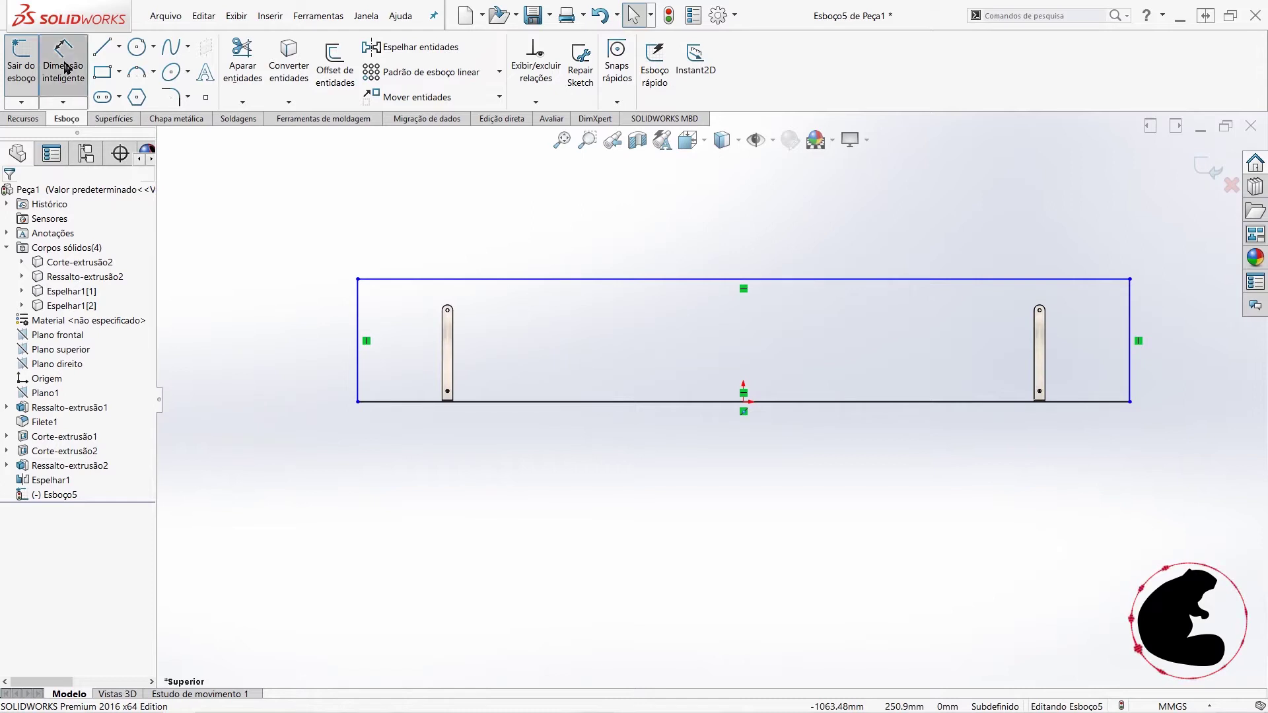
left_click(359, 325)
left_click(299, 327)
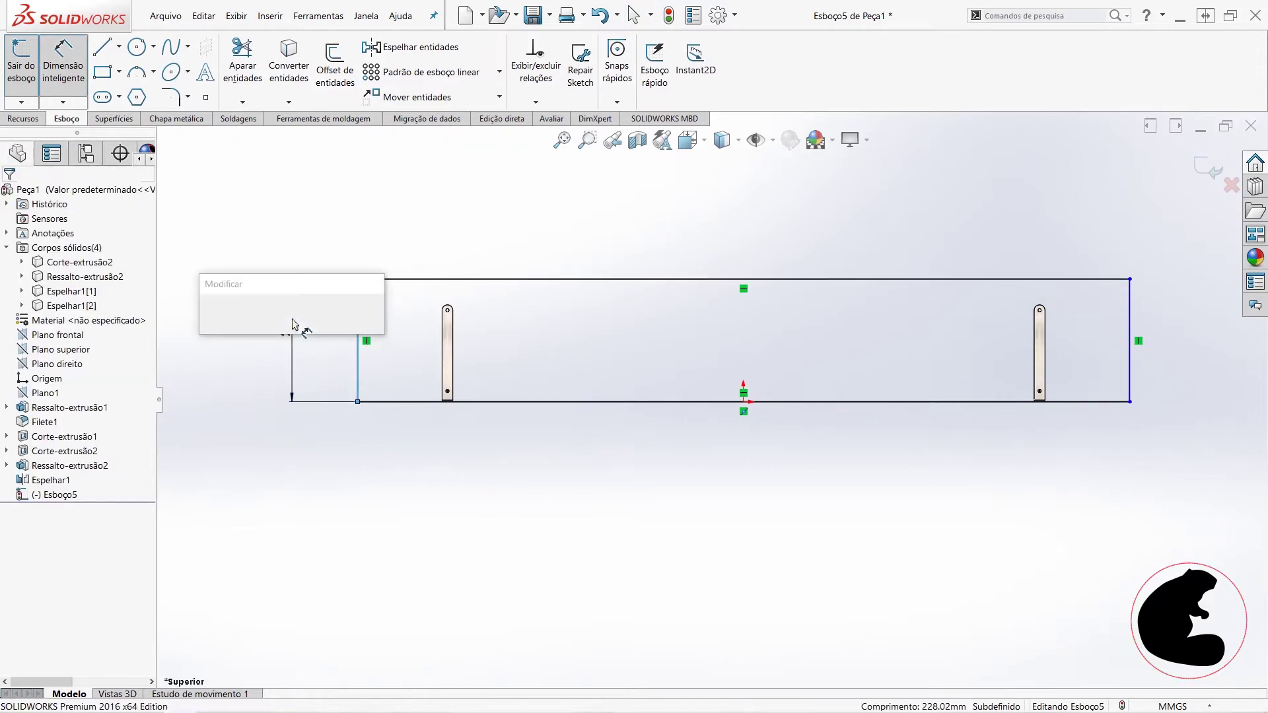
type("200")
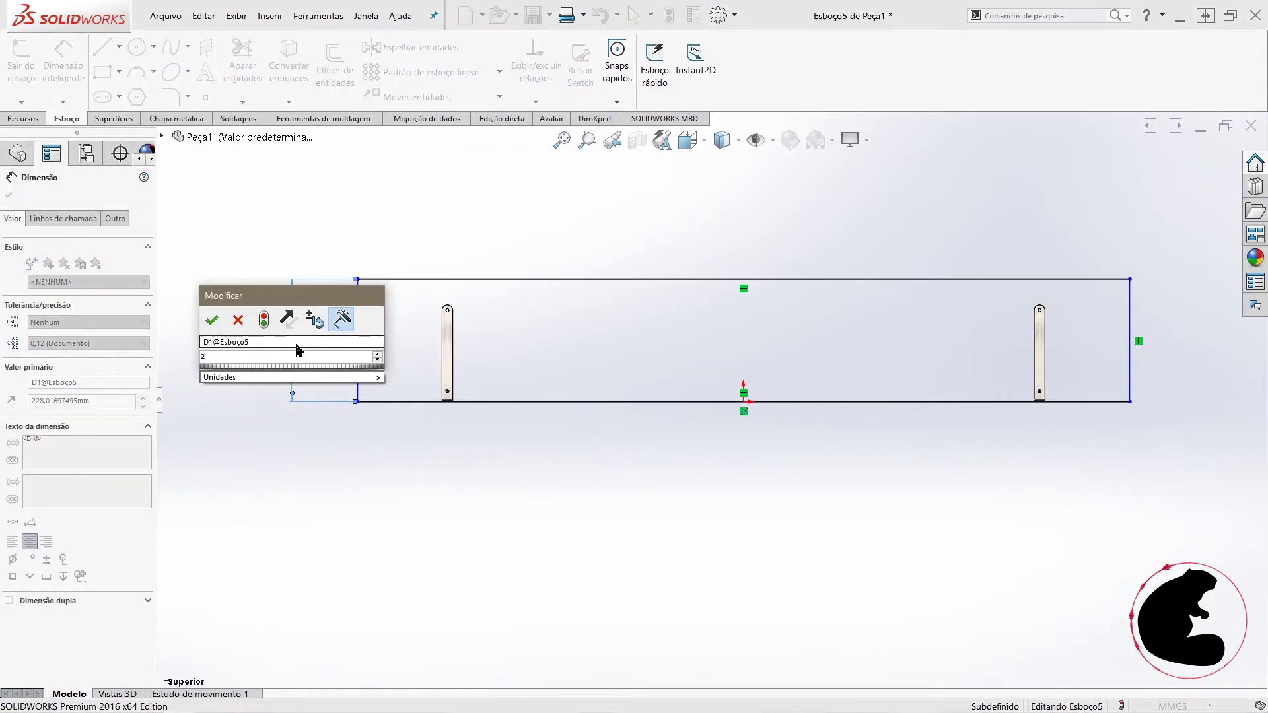
key("Return")
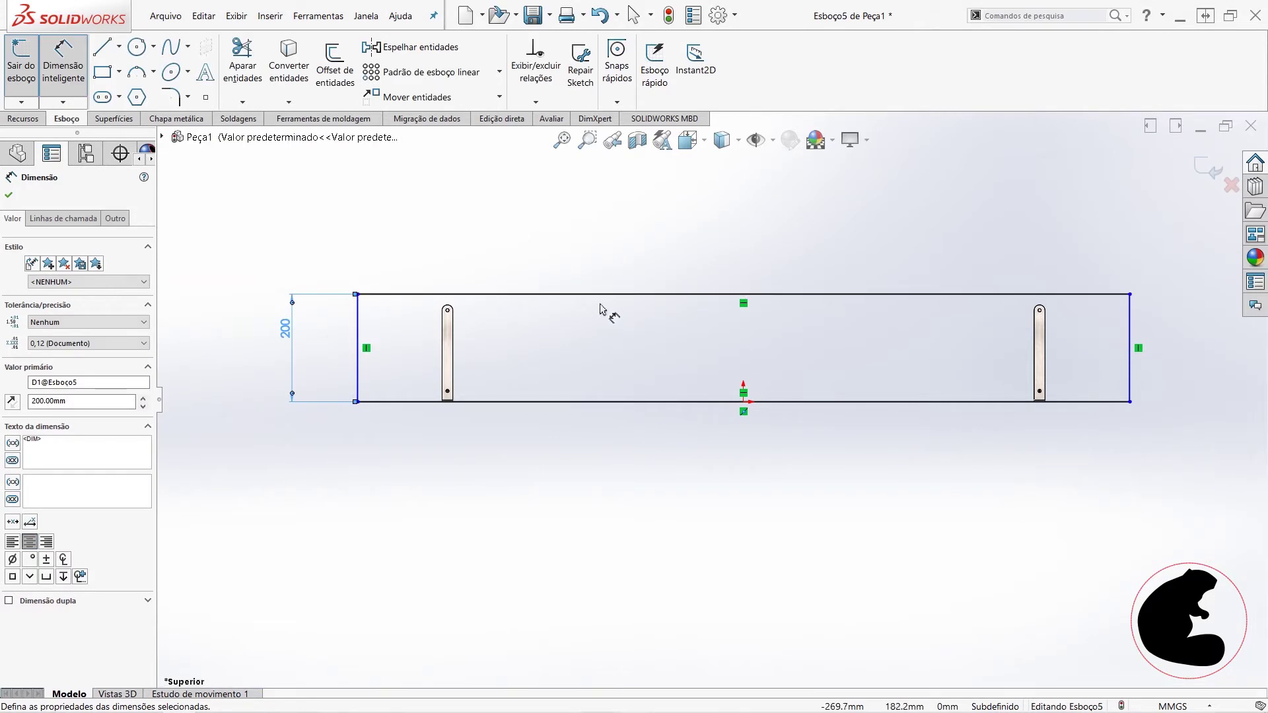
left_click(602, 295)
left_click(603, 241)
type("1")
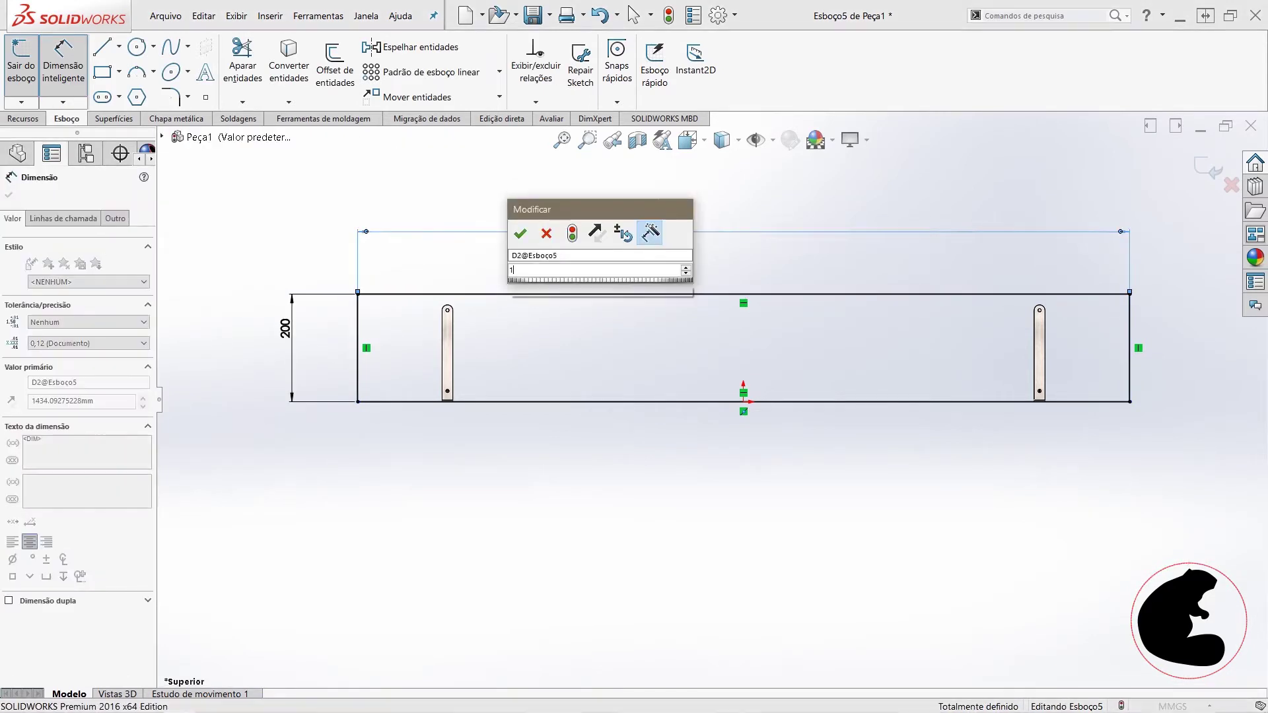
type("500")
key("Return")
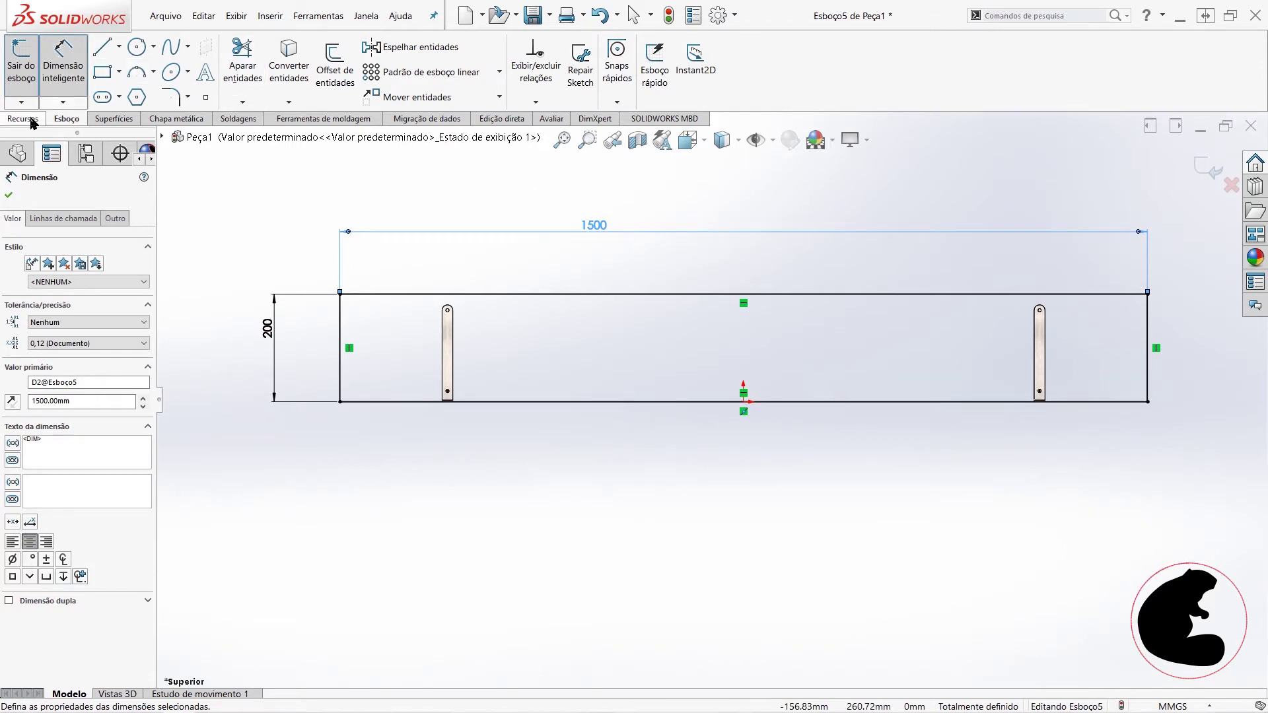
left_click(24, 119)
left_click(33, 58)
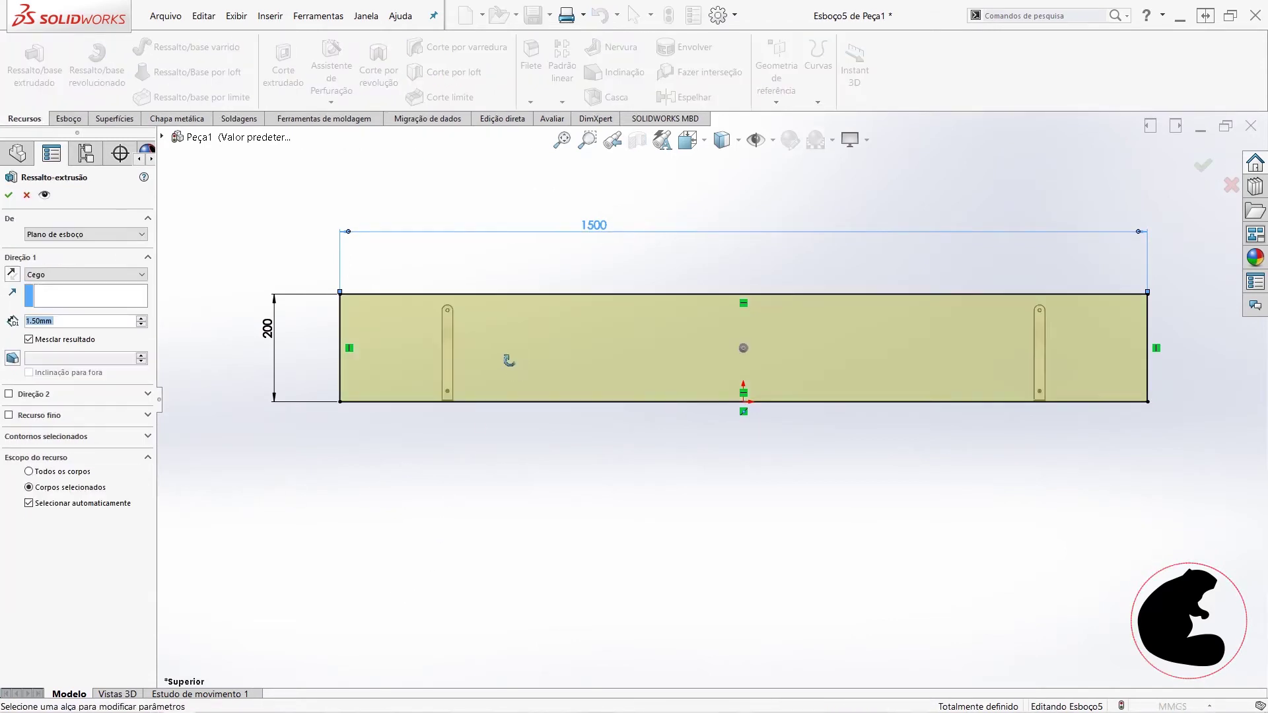
Step: Set the board extrusion as a separate body, not merged, with a trial depth of 5 mm
middle_click_drag(509, 360, 576, 396)
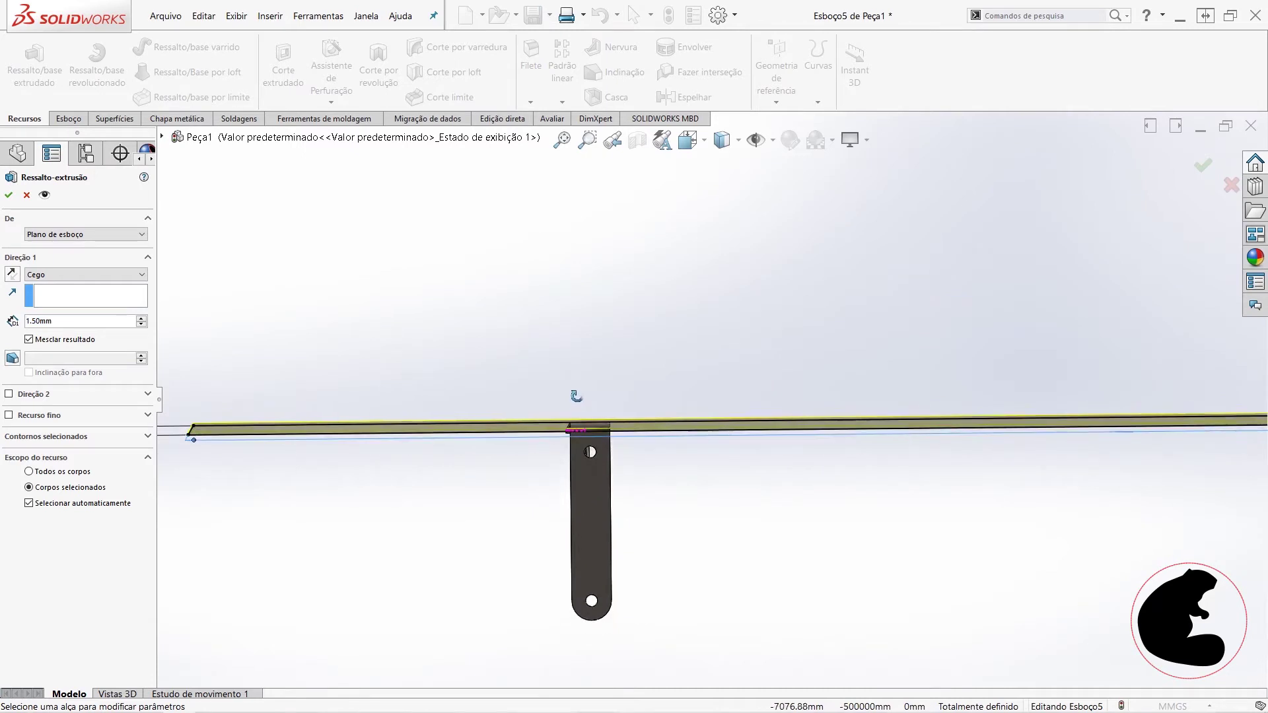
middle_click_drag(331, 467, 348, 504)
left_click(49, 340)
left_click(103, 317)
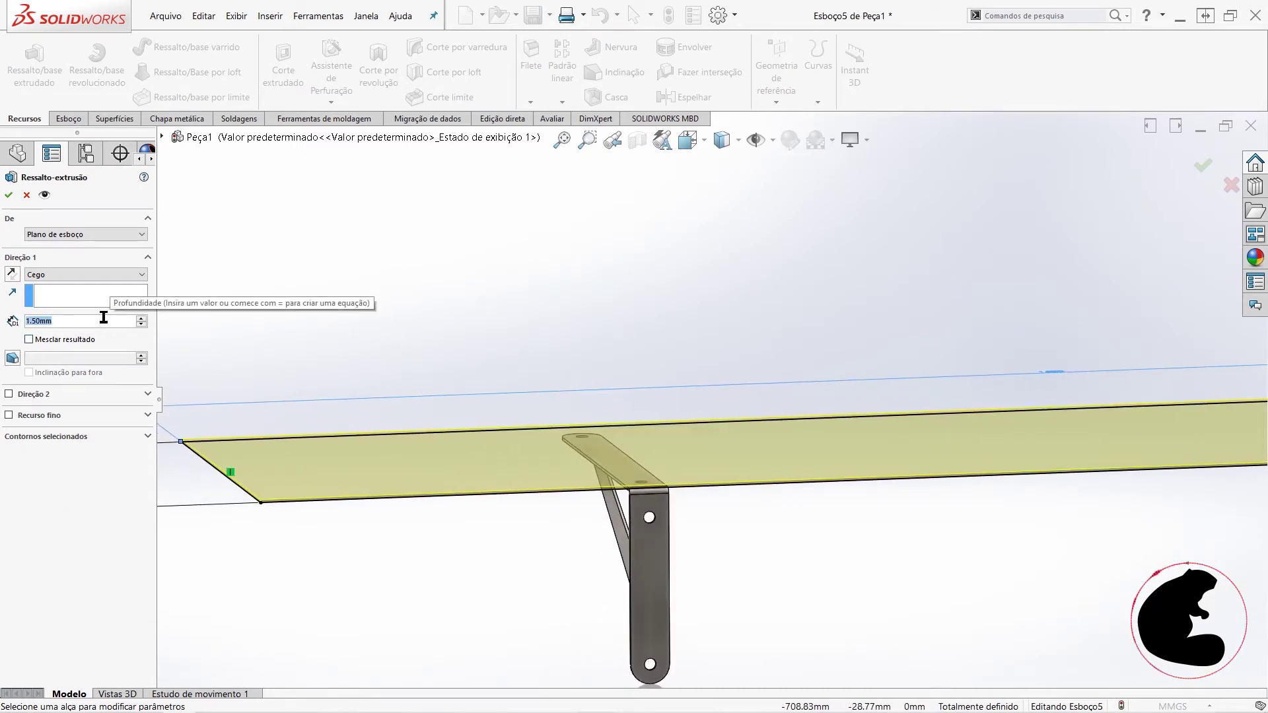
type("5.00mm")
key("Return")
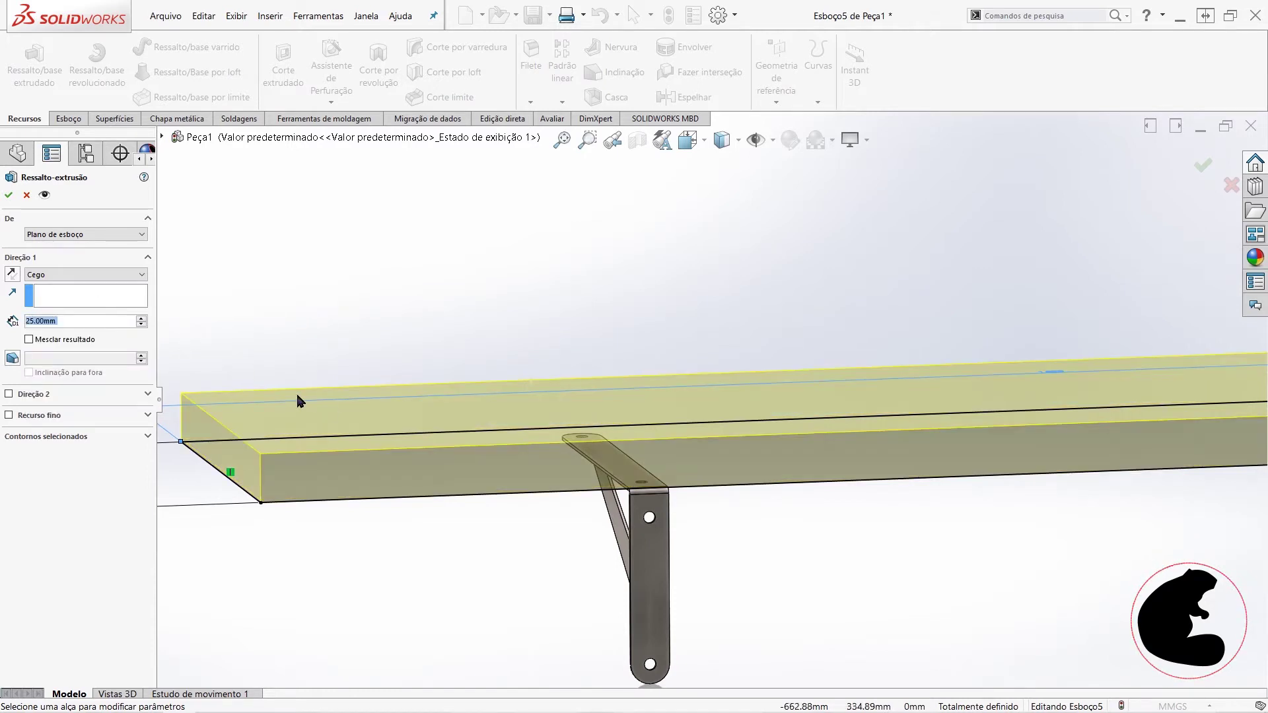
Step: Change the board thickness to 18 mm and accept the Ressalto-extrusão3 extrusion
left_click(105, 319)
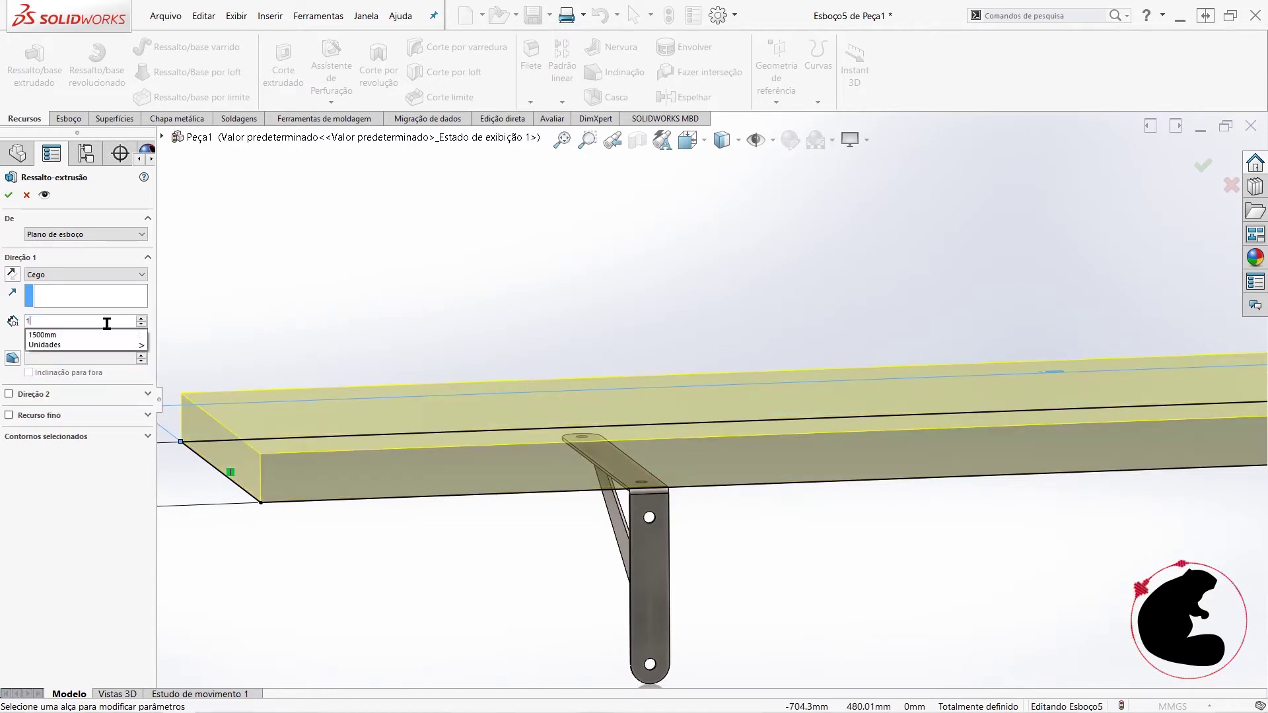
type("18")
key("Return")
middle_click_drag(587, 480, 2, 277)
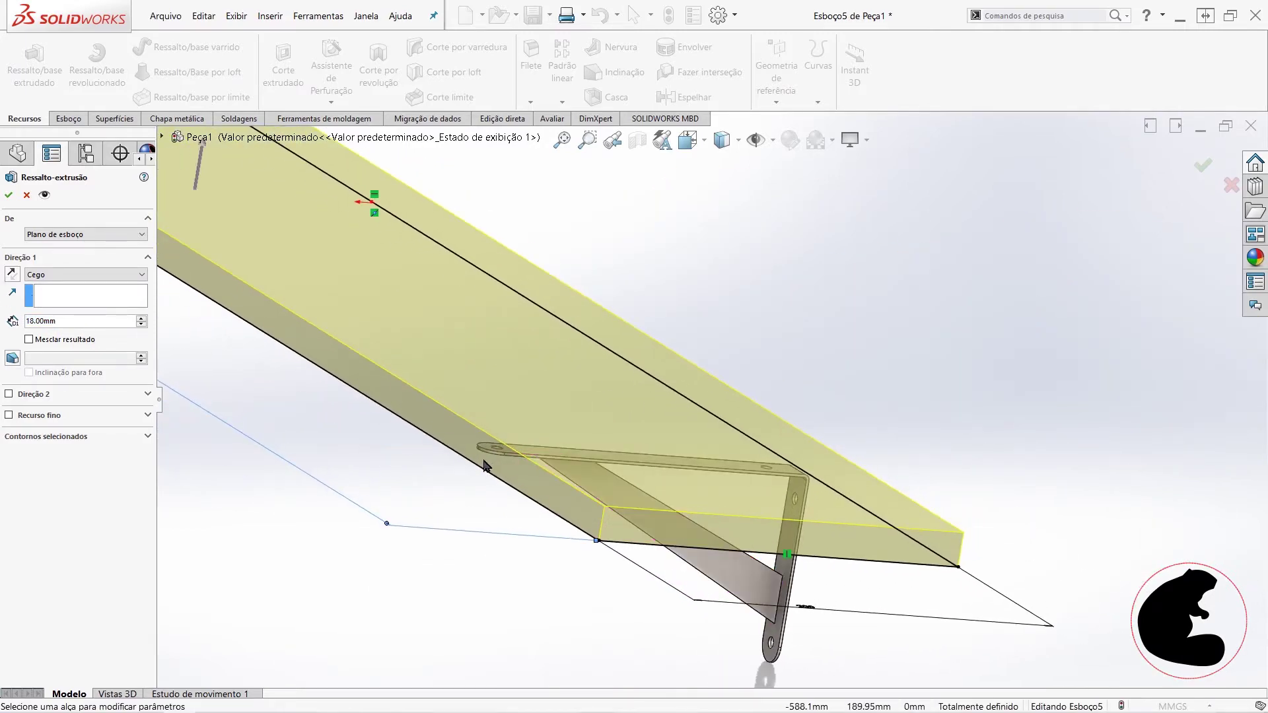
middle_click_drag(490, 470, 407, 420)
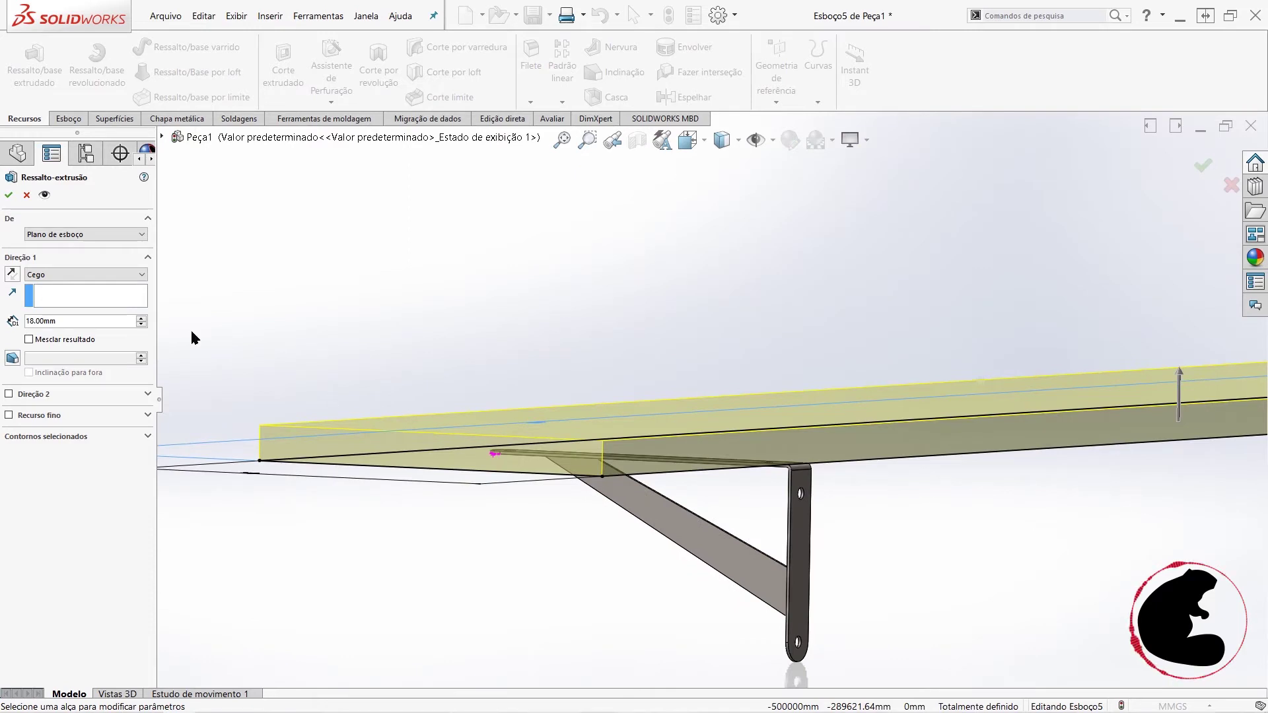
left_click(8, 195)
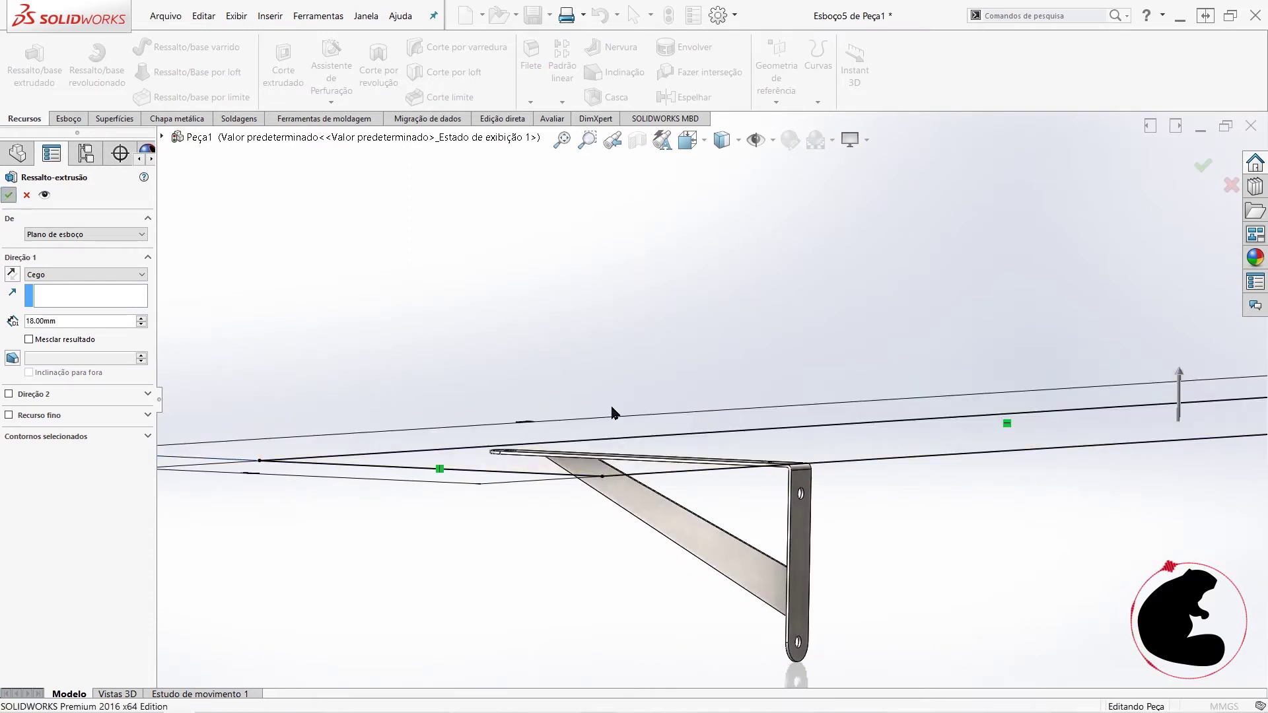
middle_click_drag(572, 354, 743, 471)
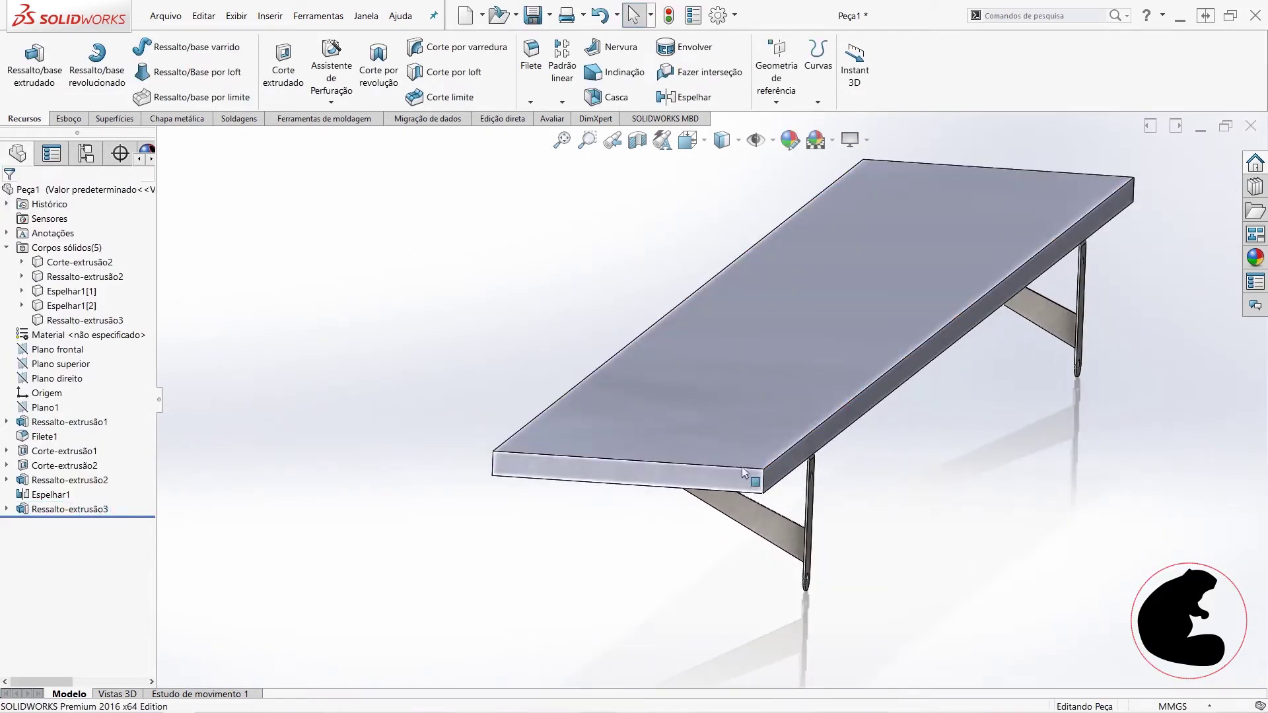
Step: Assign Cedro from the Madeiras wood materials to the shelf board body
right_click(41, 323)
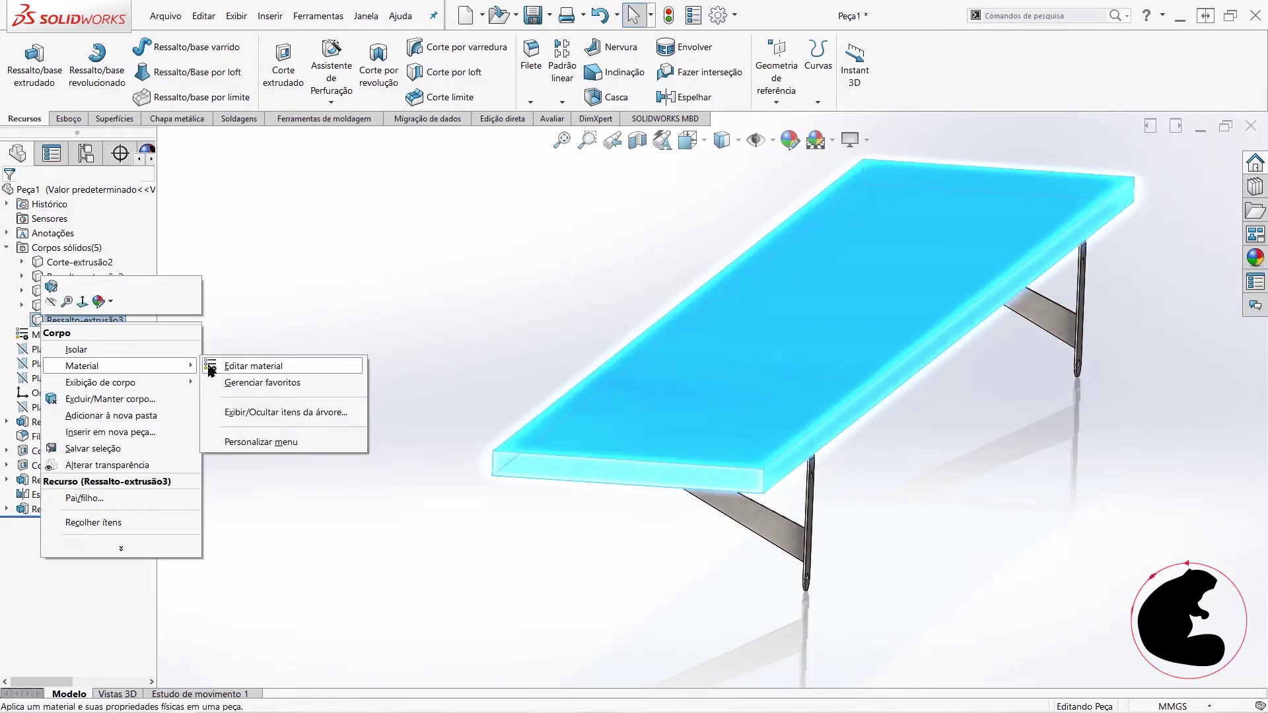
left_click(207, 368)
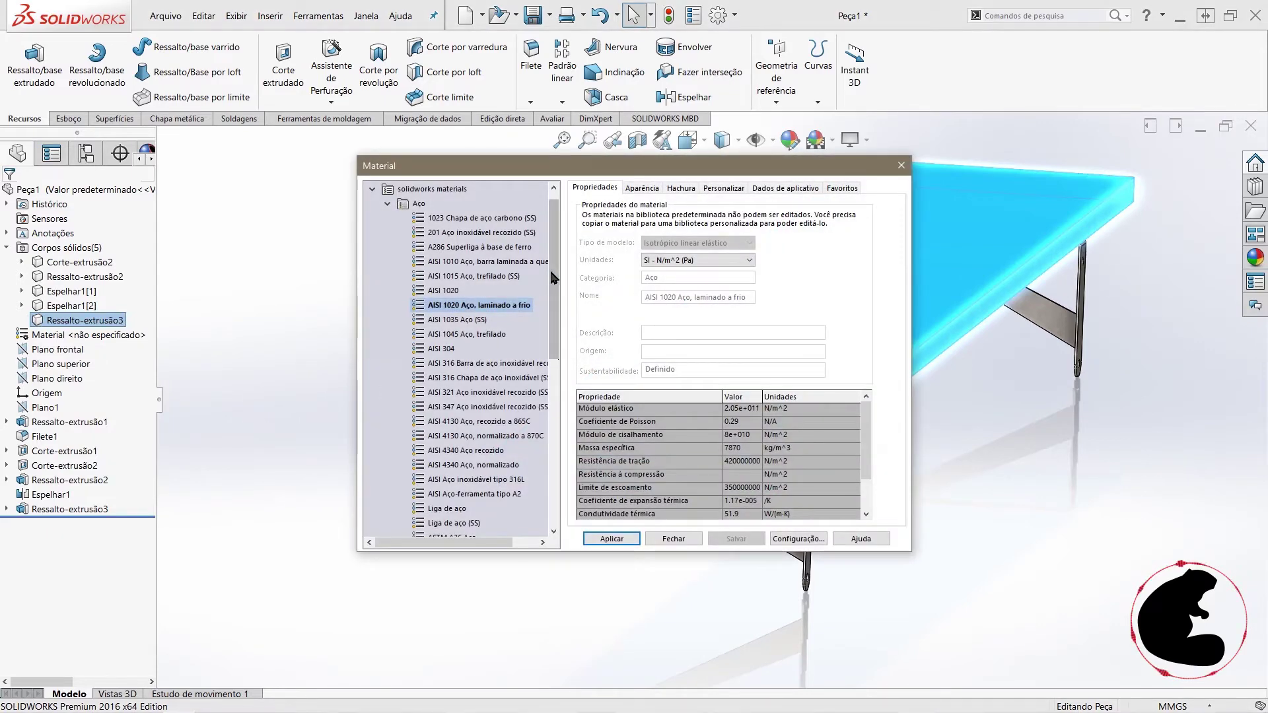
left_click_drag(554, 278, 502, 445)
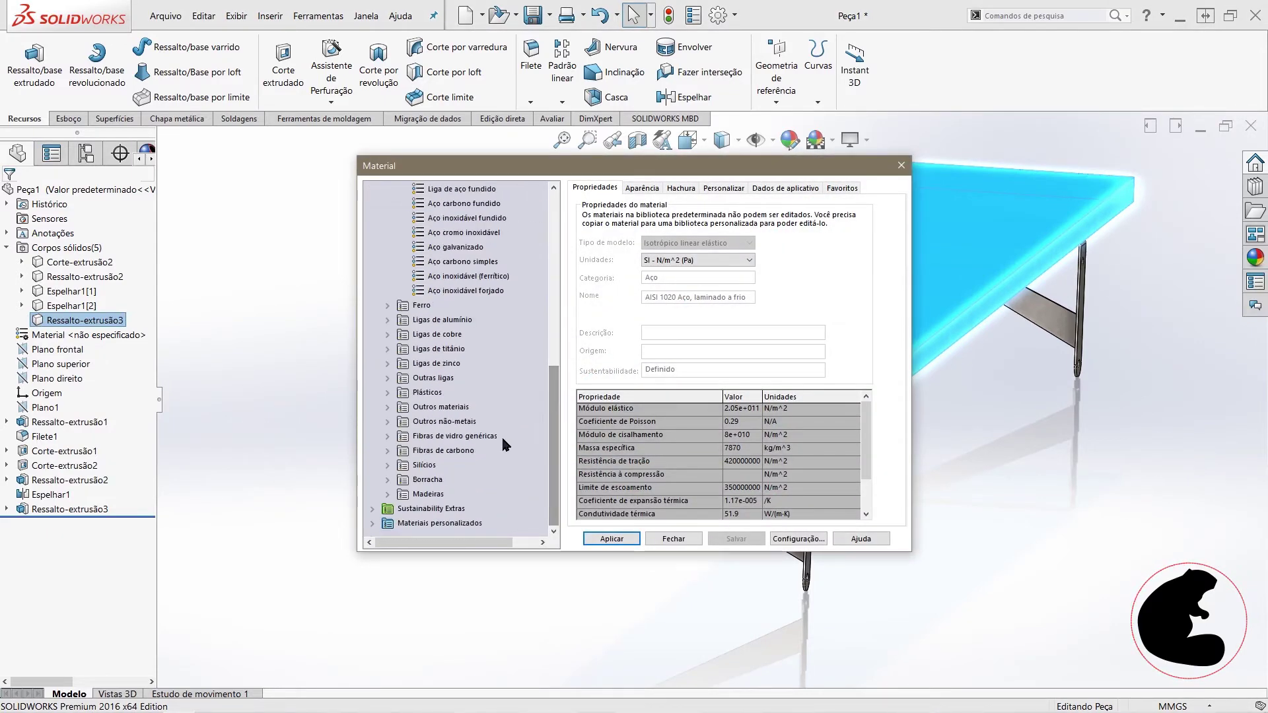
left_click(388, 494)
scroll(488, 445, "down", 1)
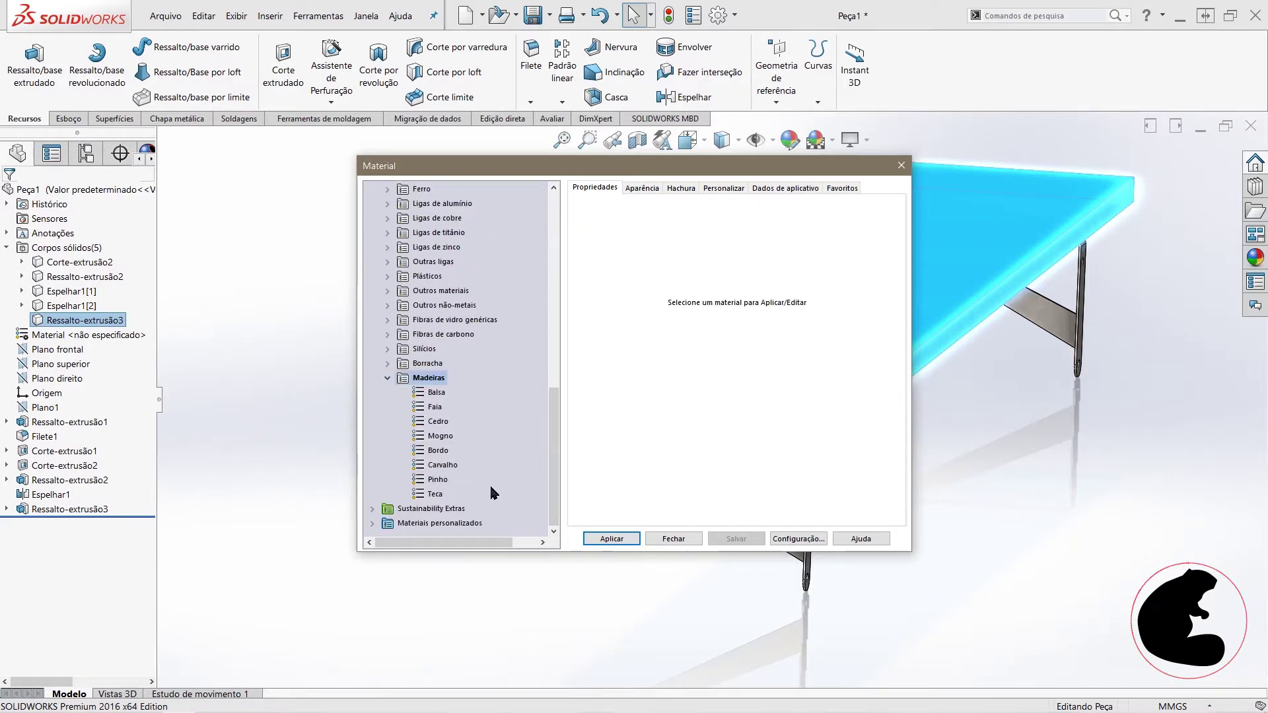
left_click(439, 421)
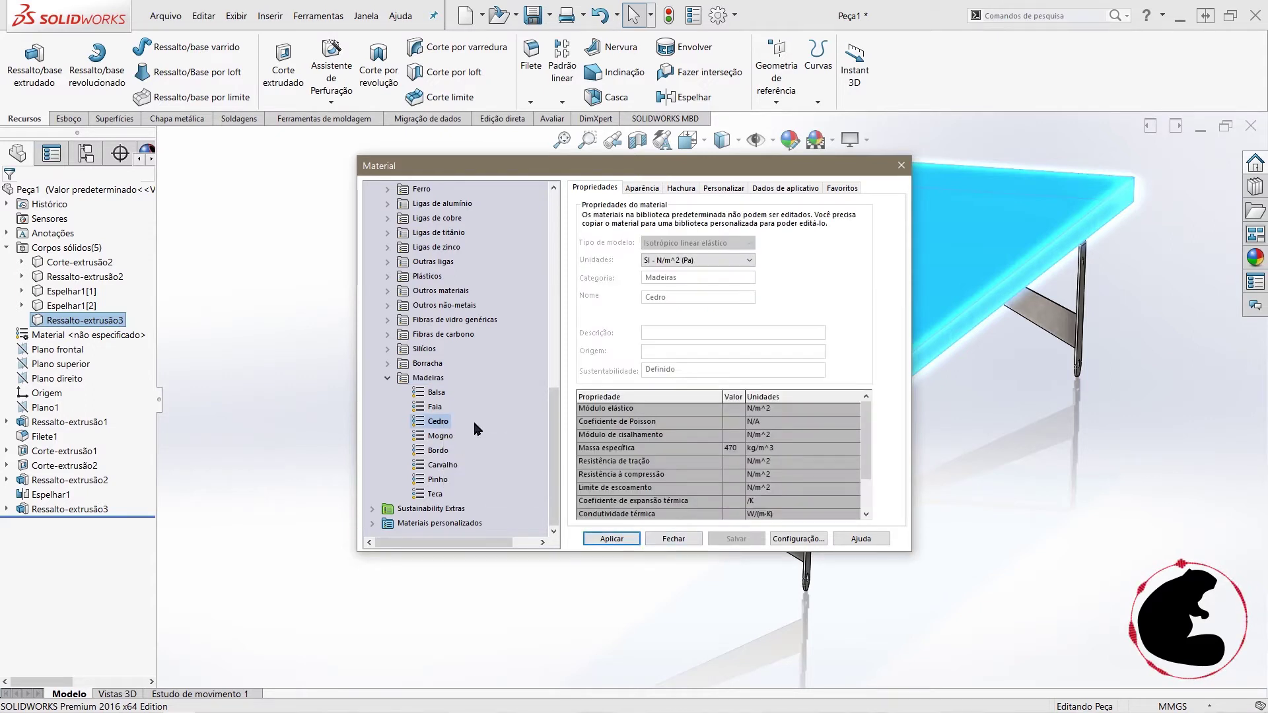
left_click(623, 548)
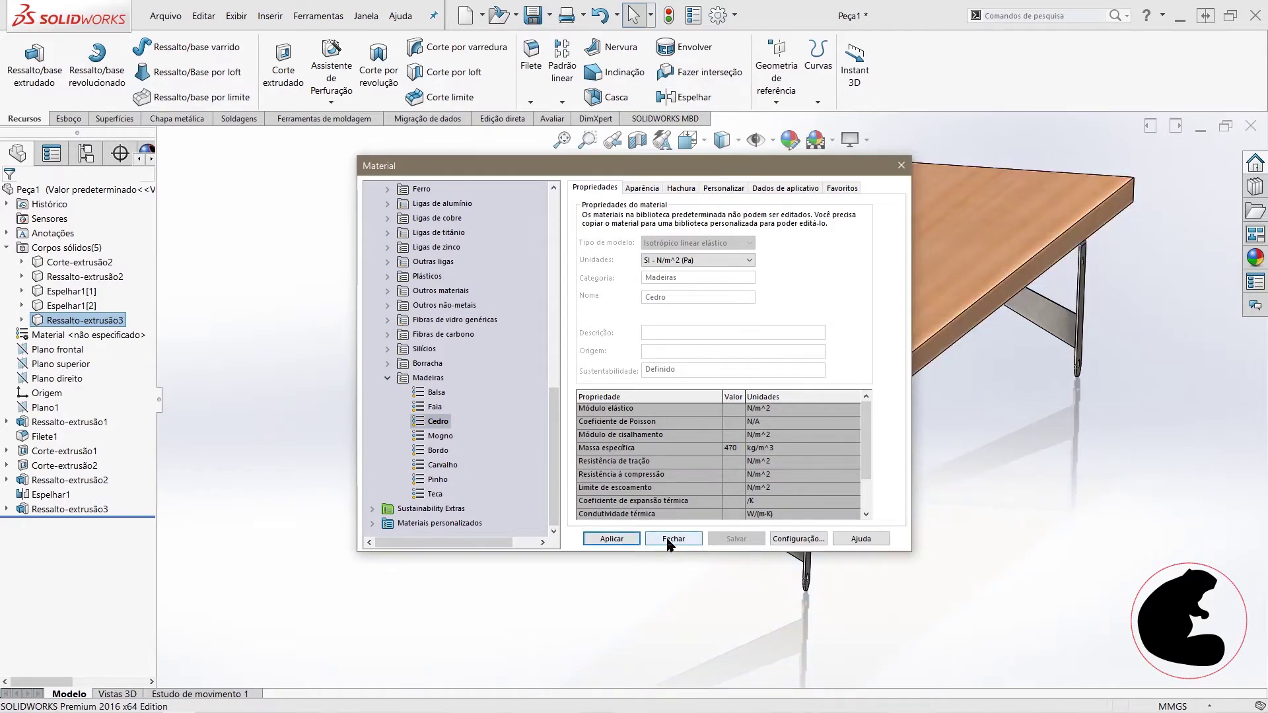
left_click(673, 538)
scroll(883, 405, "up", 3)
Step: Orbit to a low front view, select the cedar board, and reopen its material editor
mouse_move(900, 446)
middle_mouse_down()
mouse_move(949, 421)
mouse_move(970, 425)
middle_mouse_up()
mouse_move(693, 445)
middle_mouse_down()
mouse_move(730, 436)
mouse_move(651, 445)
middle_mouse_up()
left_click(682, 377)
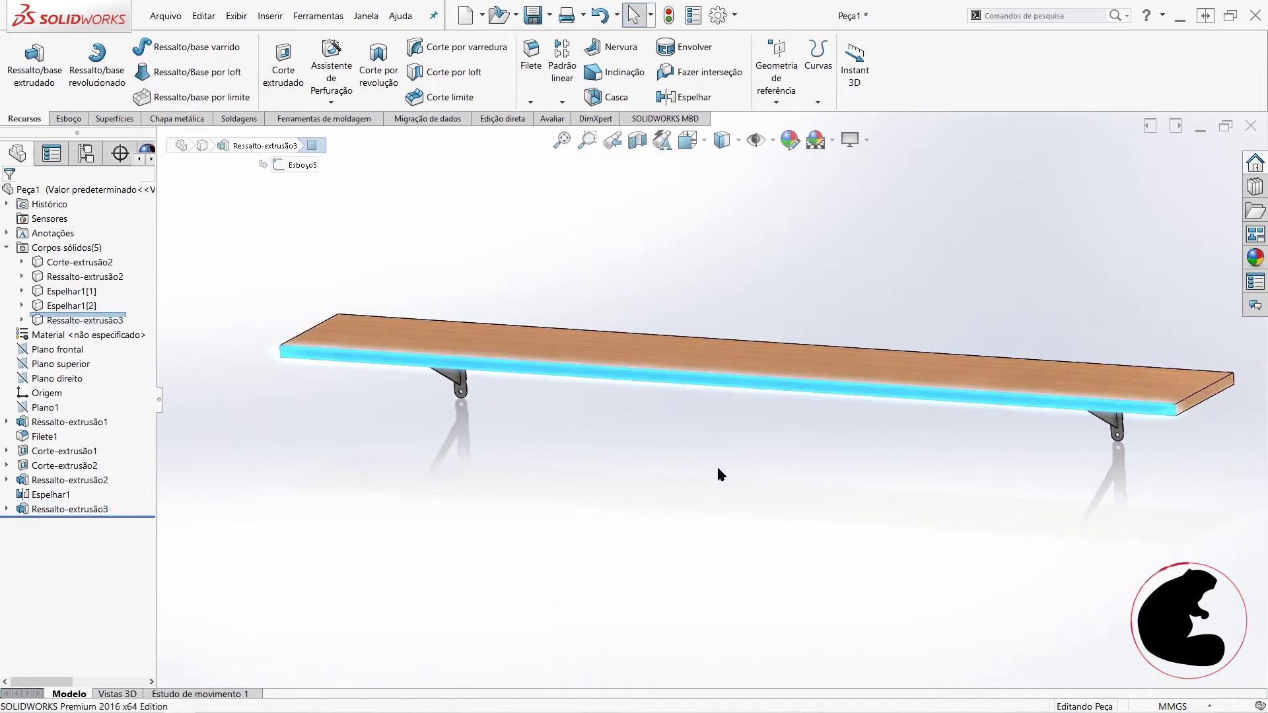
left_click(624, 358)
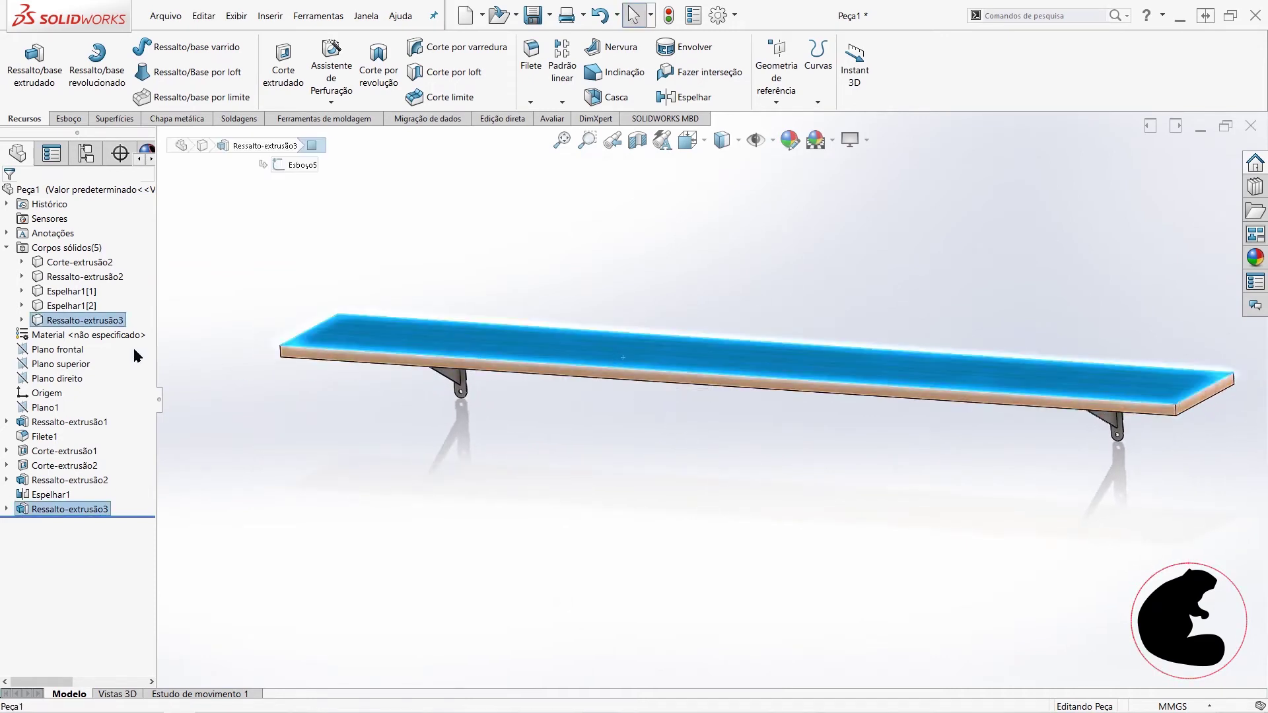
right_click(106, 325)
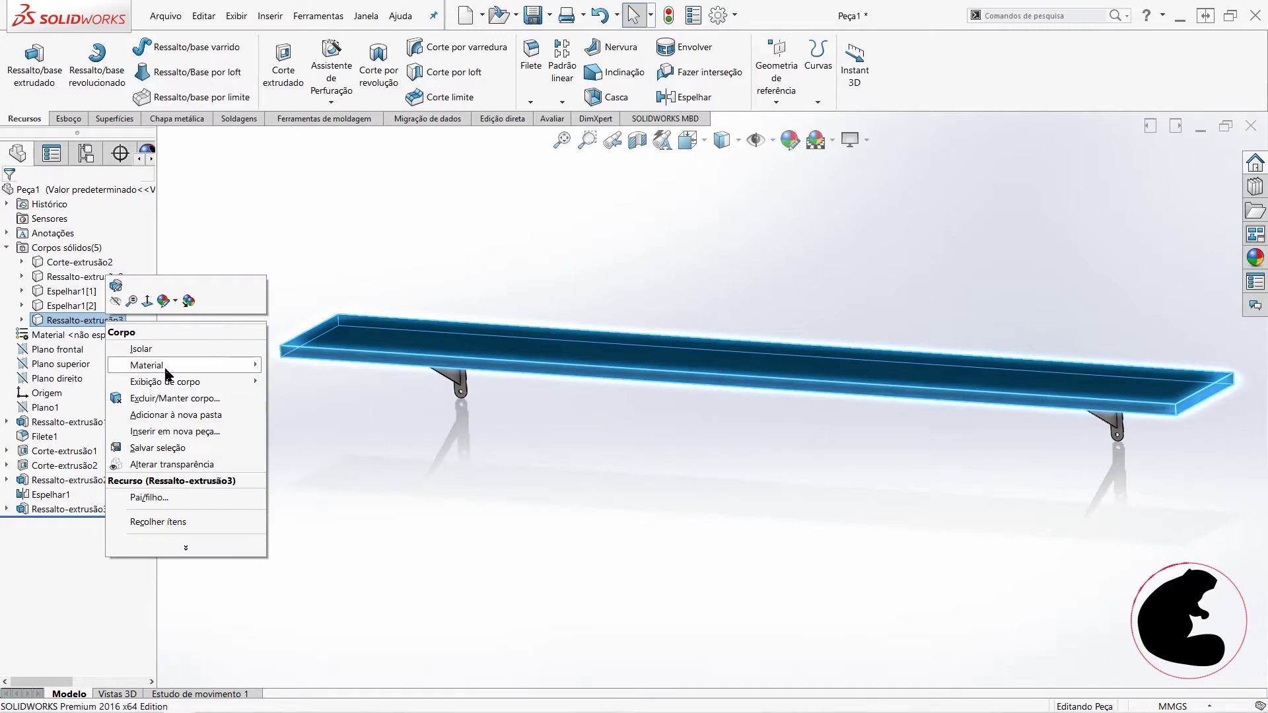
mouse_move(146, 365)
left_click(313, 369)
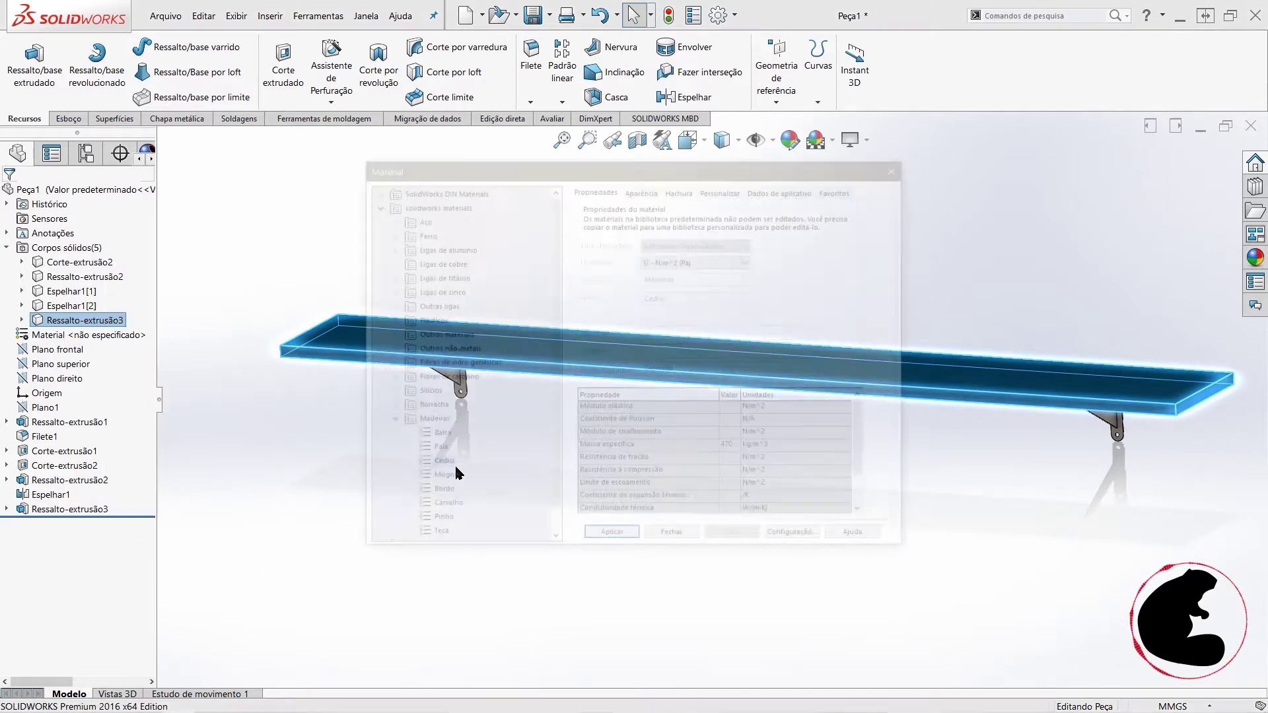
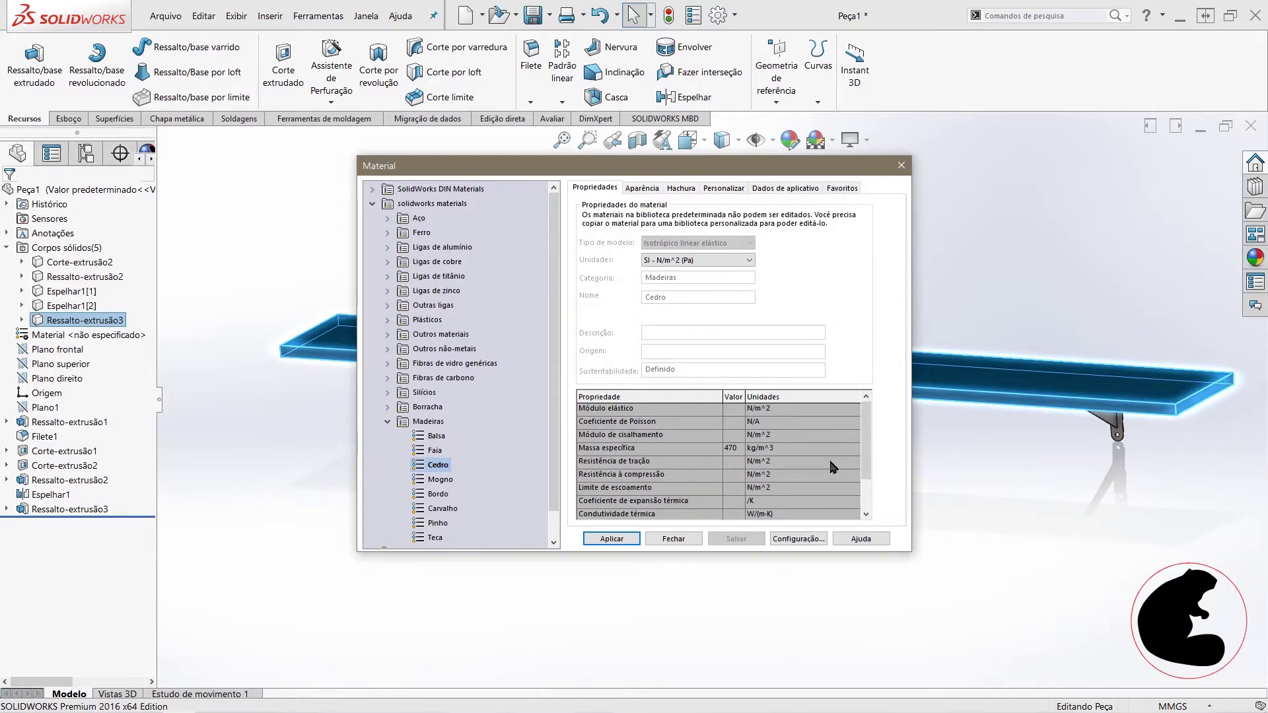
Step: Apply Cedro wood to the shelf board, then orbit to view it from several angles
left_click(652, 543)
mouse_move(784, 502)
middle_mouse_down()
mouse_move(890, 365)
mouse_move(962, 334)
mouse_move(983, 362)
middle_mouse_up()
mouse_move(973, 293)
middle_mouse_down()
mouse_move(934, 334)
mouse_move(863, 369)
mouse_move(943, 351)
mouse_move(892, 362)
mouse_move(879, 401)
middle_mouse_up()
mouse_move(870, 444)
middle_mouse_down()
mouse_move(723, 423)
mouse_move(697, 328)
middle_mouse_up()
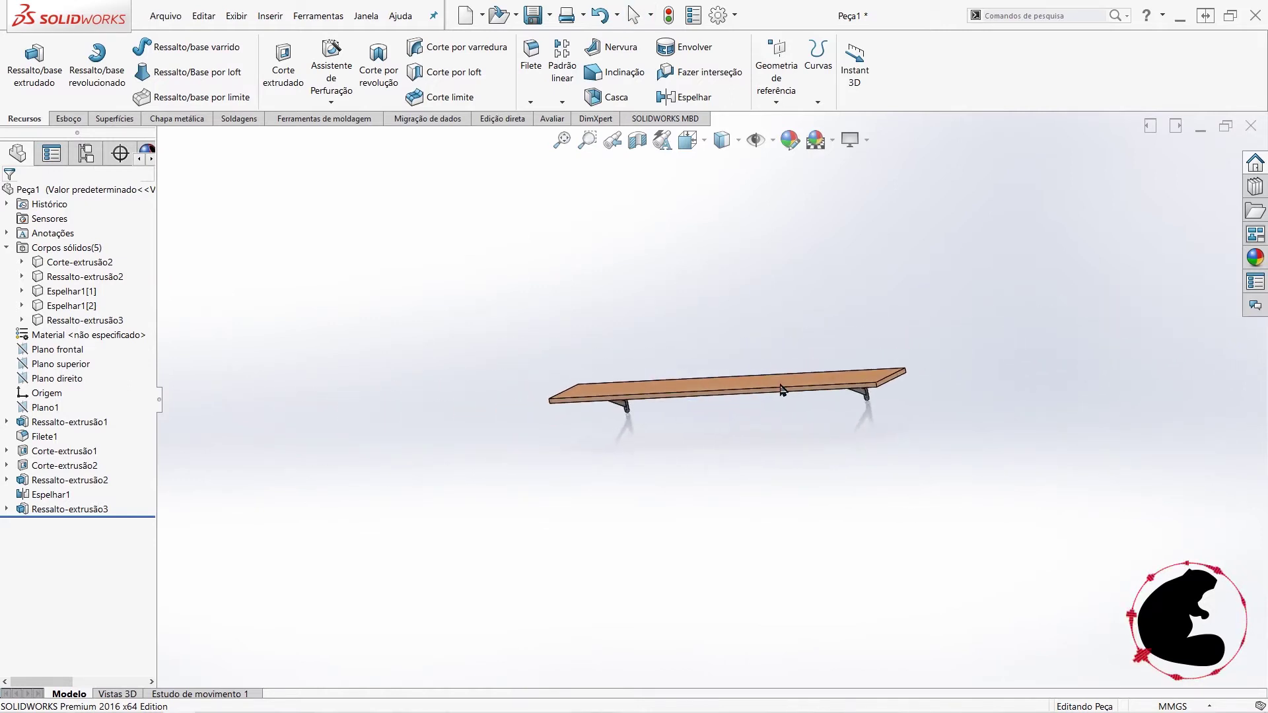
middle_click_drag(773, 420, 806, 406)
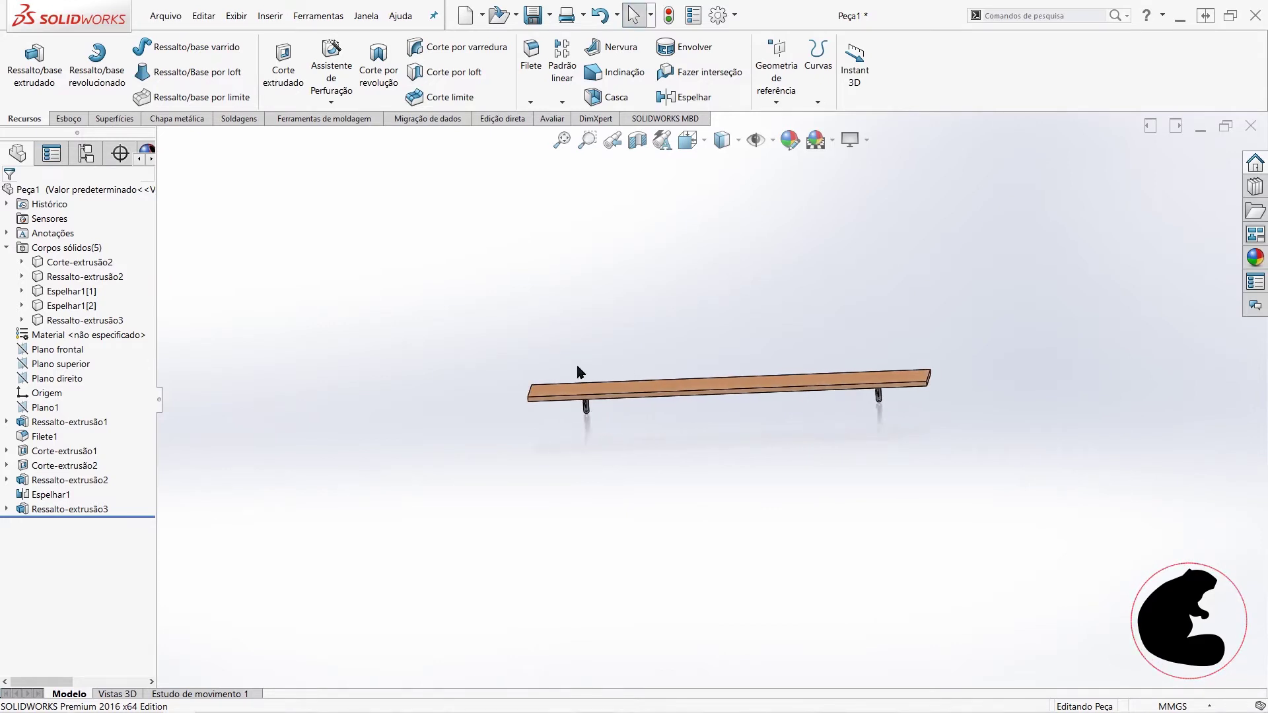
mouse_move(633, 478)
middle_mouse_down()
mouse_move(673, 439)
mouse_move(644, 390)
middle_mouse_up()
scroll(674, 439, "down", 1)
scroll(641, 423, "down", 3)
scroll(683, 429, "down", 2)
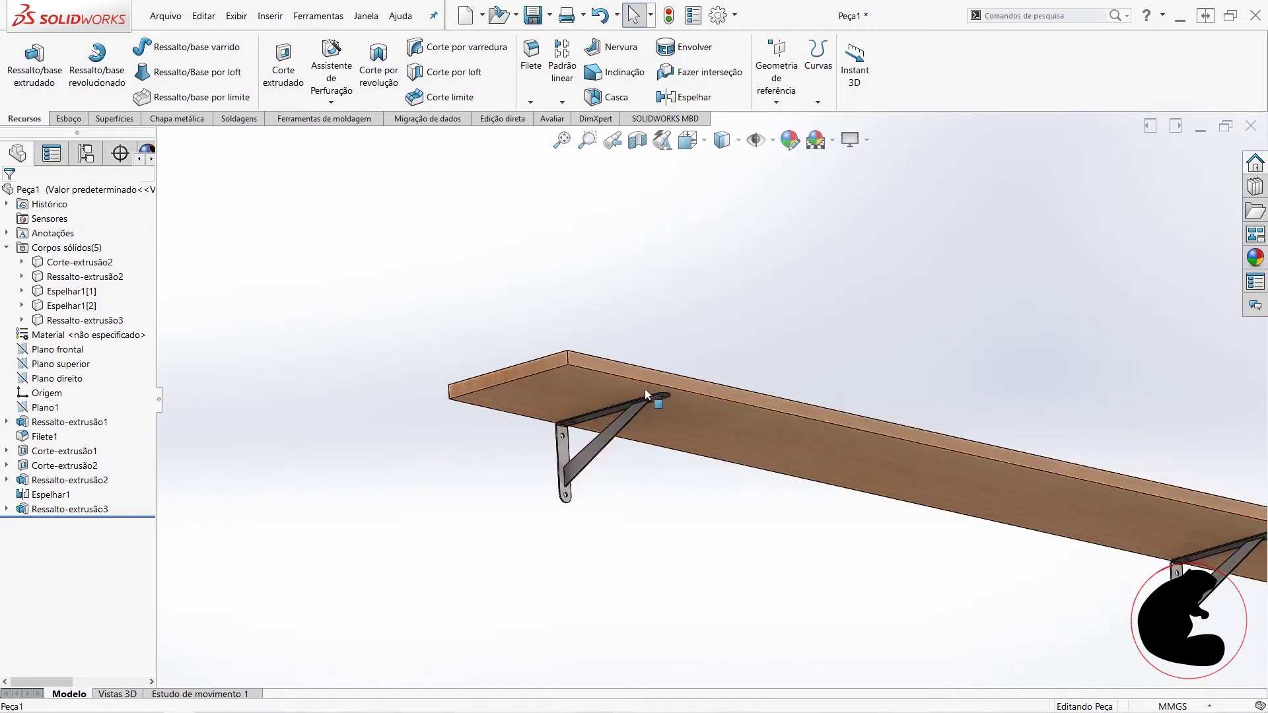
scroll(601, 409, "down", 2)
scroll(560, 430, "down", 2)
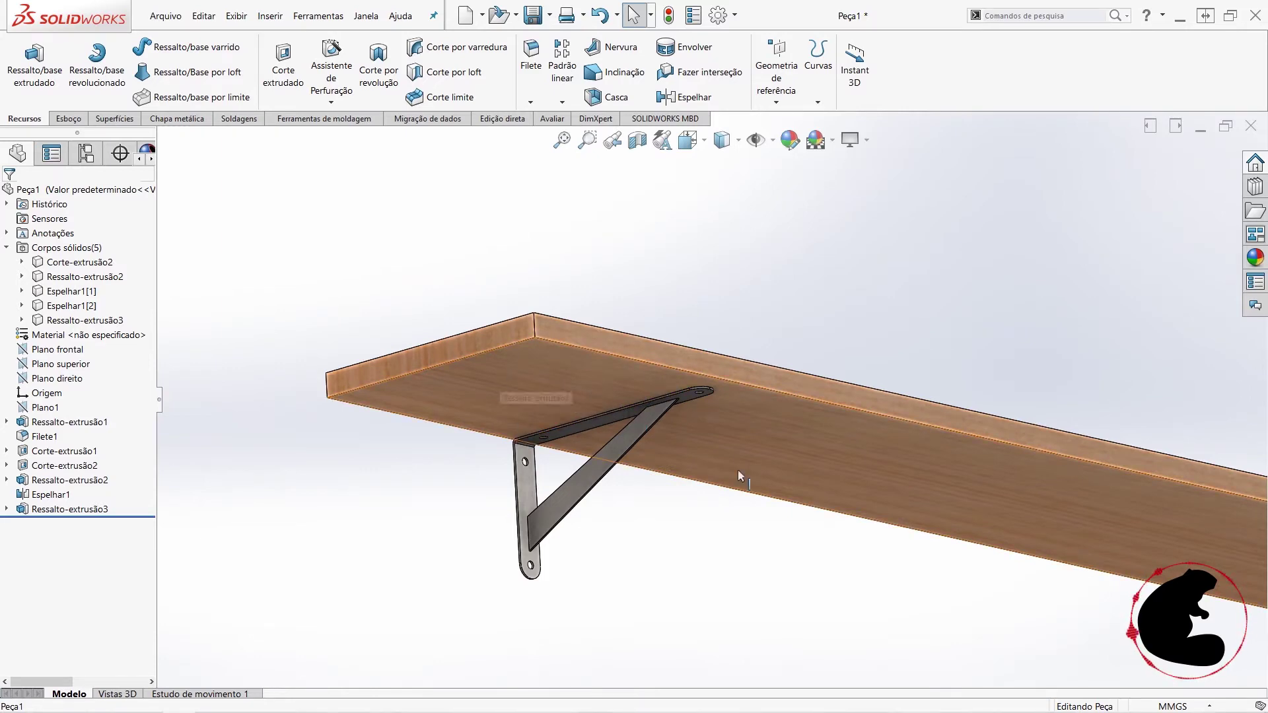
scroll(546, 514, "down", 2)
middle_click_drag(546, 514, 546, 406)
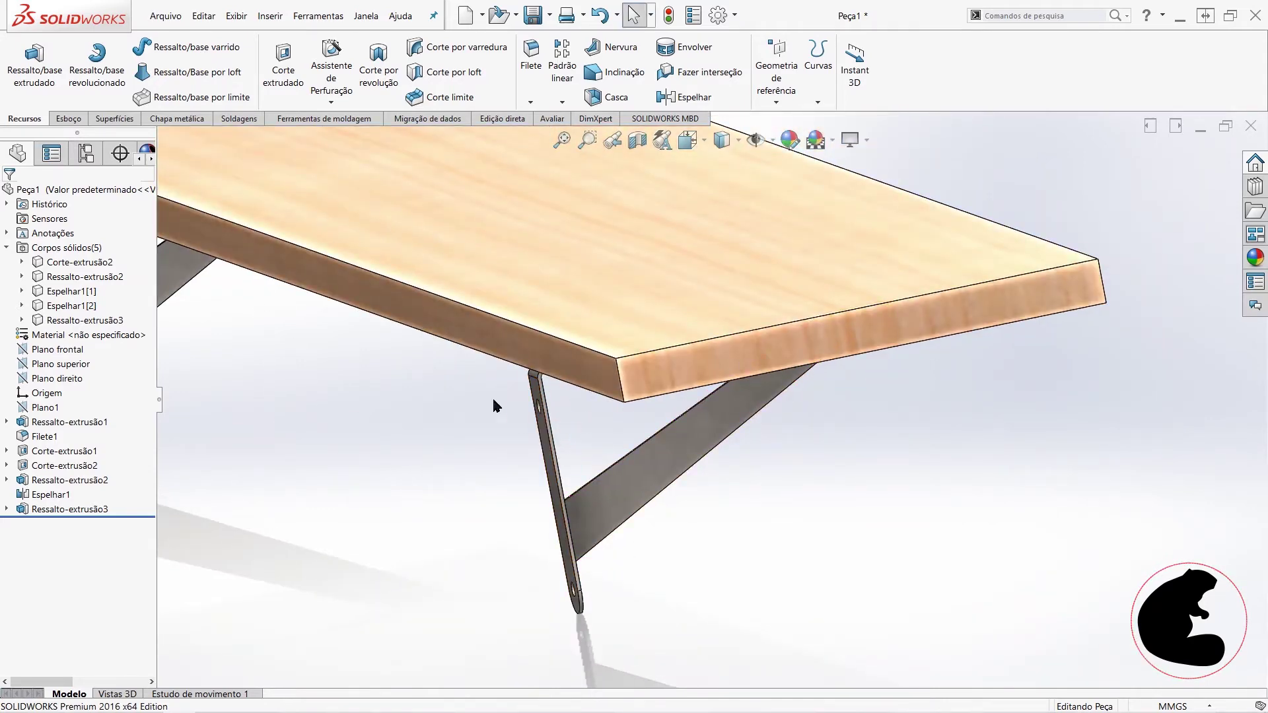
scroll(545, 420, "down", 3)
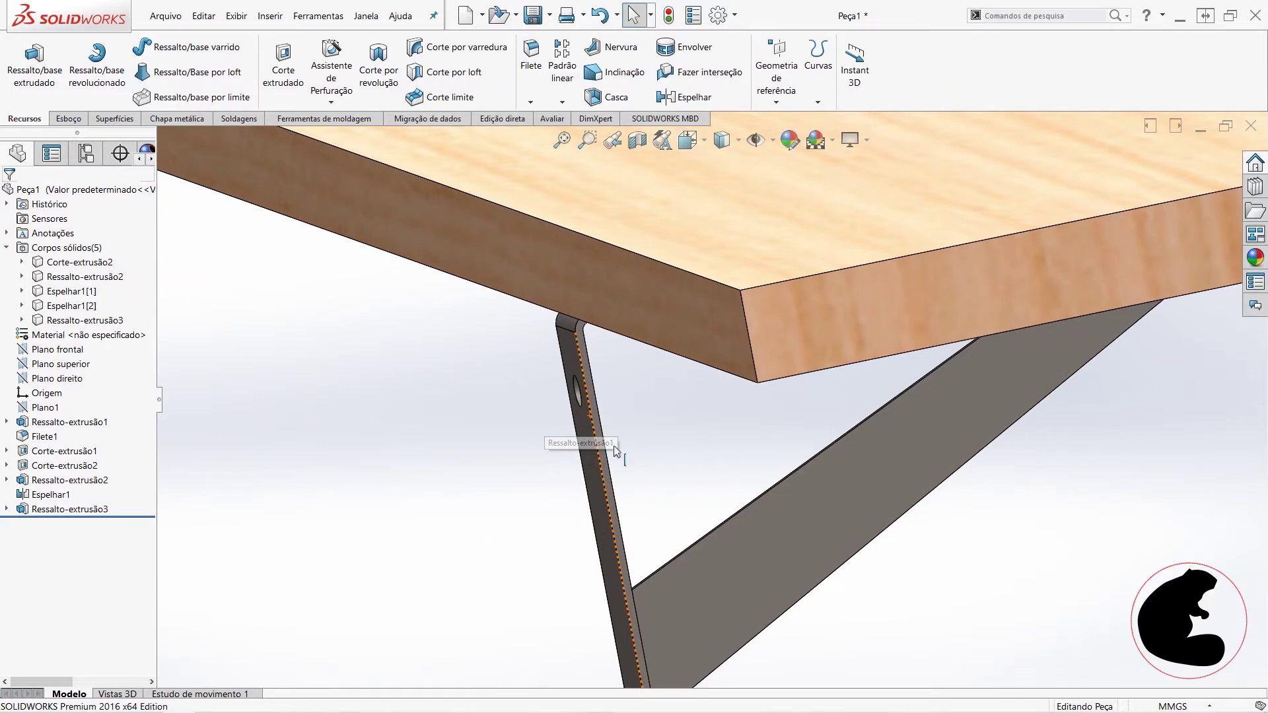
middle_click_drag(615, 451, 596, 358)
scroll(586, 513, "up", 2)
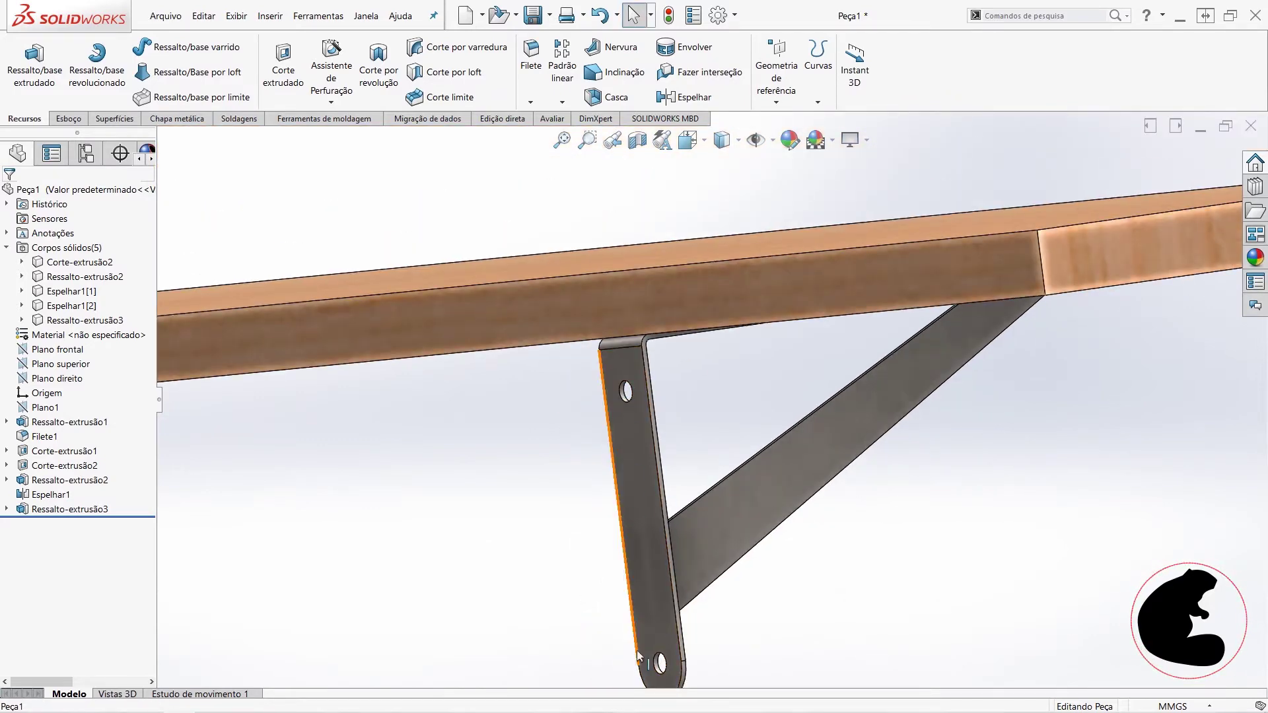
mouse_move(624, 365)
middle_mouse_down()
mouse_move(575, 537)
mouse_move(636, 451)
middle_mouse_up()
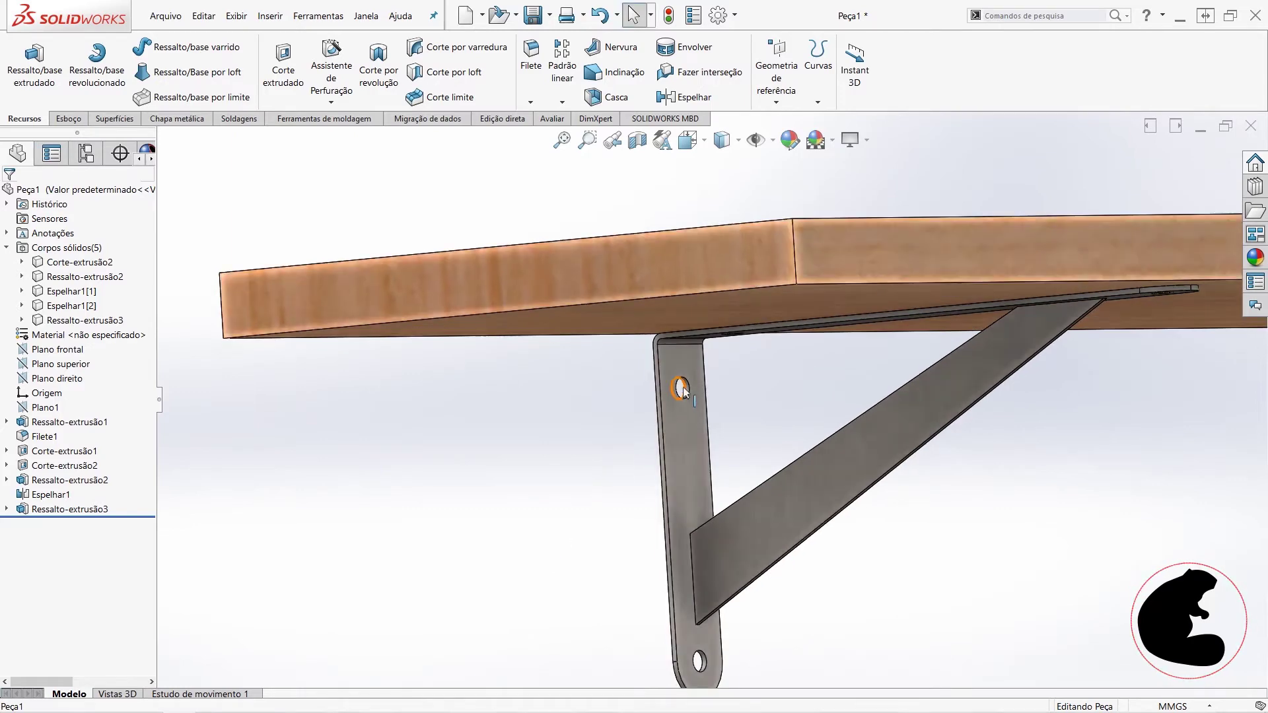
scroll(683, 391, "down", 3)
scroll(654, 423, "down", 2)
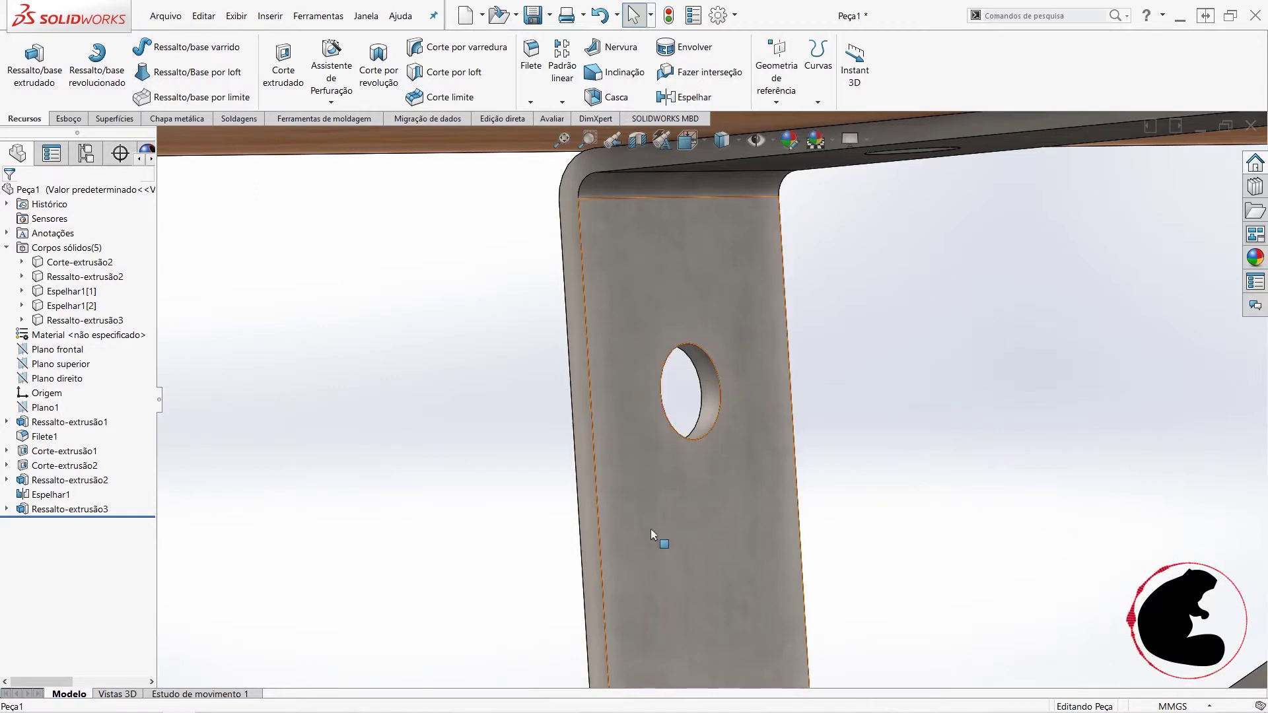
scroll(838, 456, "up", 3)
scroll(832, 462, "up", 3)
mouse_move(801, 521)
middle_mouse_down()
mouse_move(857, 549)
mouse_move(861, 470)
middle_mouse_up()
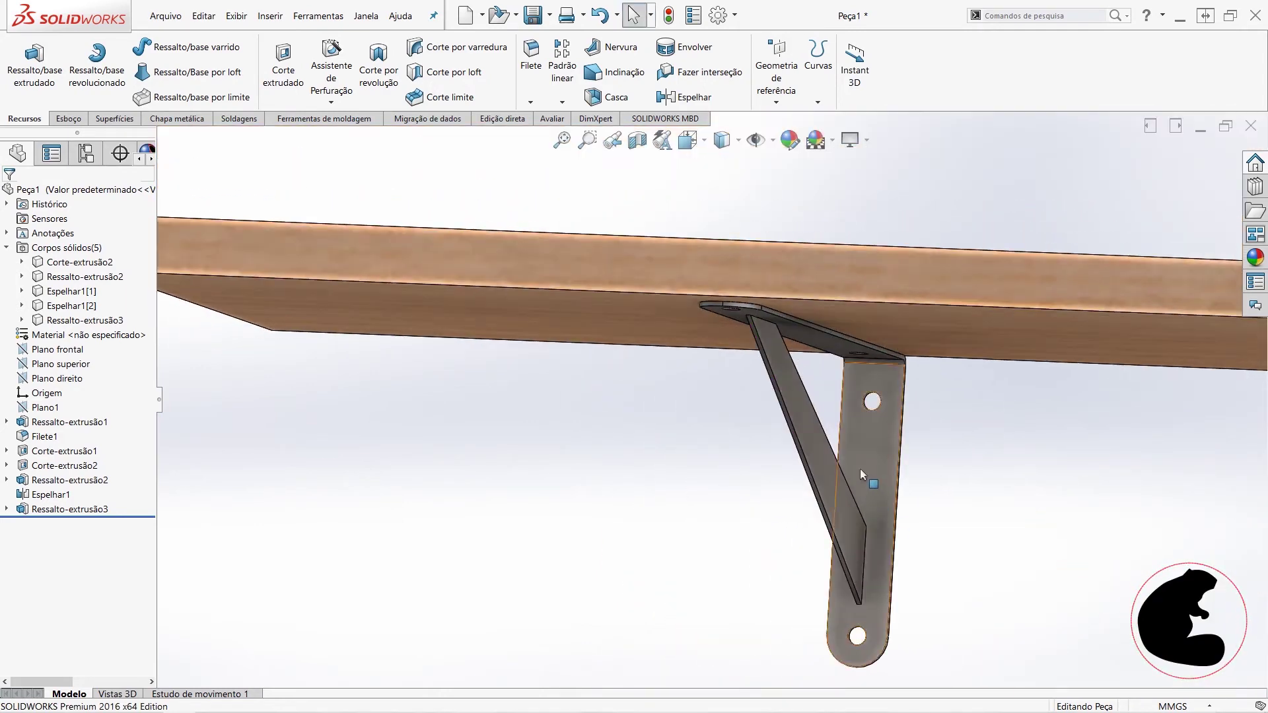
left_click(859, 469)
scroll(935, 554, "up", 3)
left_click(908, 526)
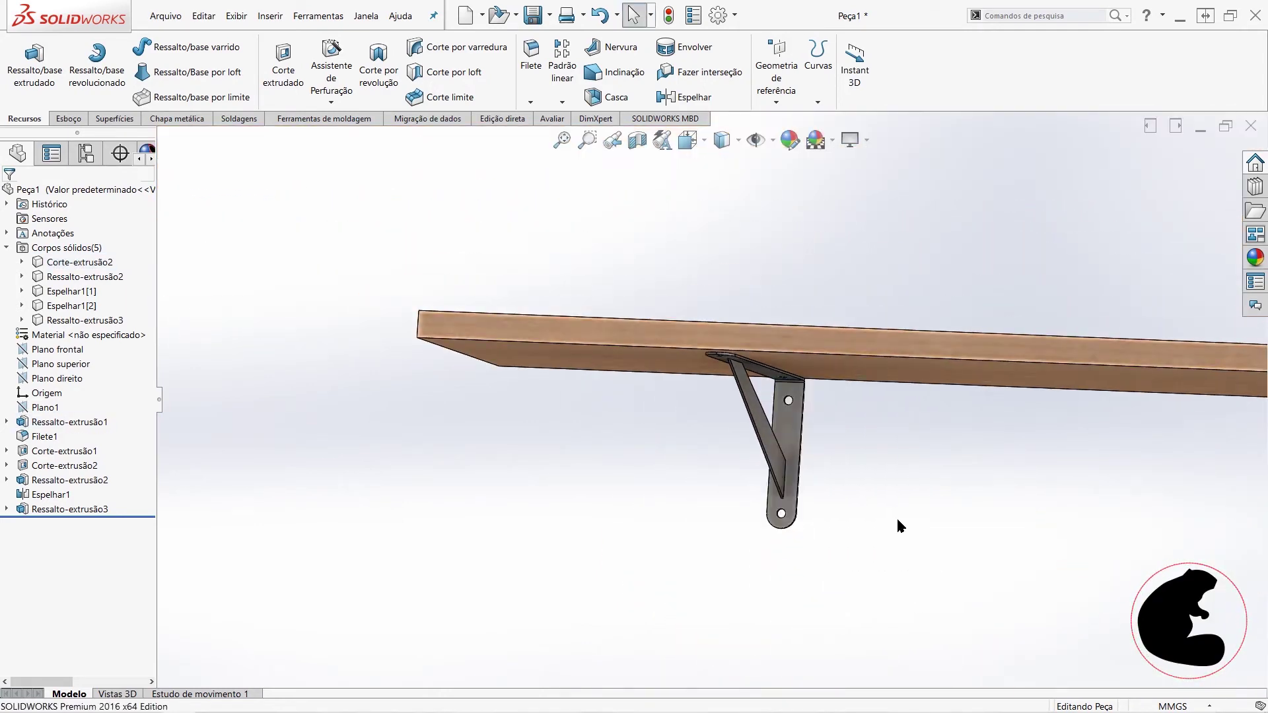
scroll(845, 482, "up", 3)
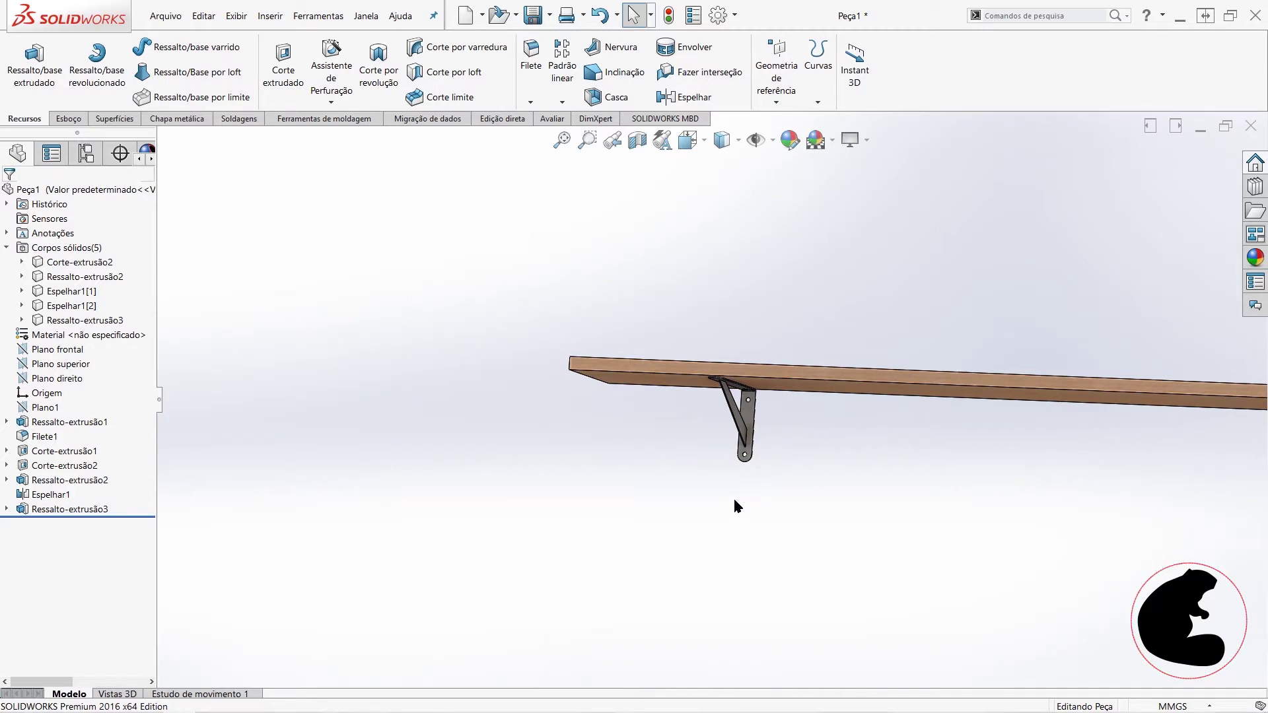
middle_click_drag(843, 526, 923, 240)
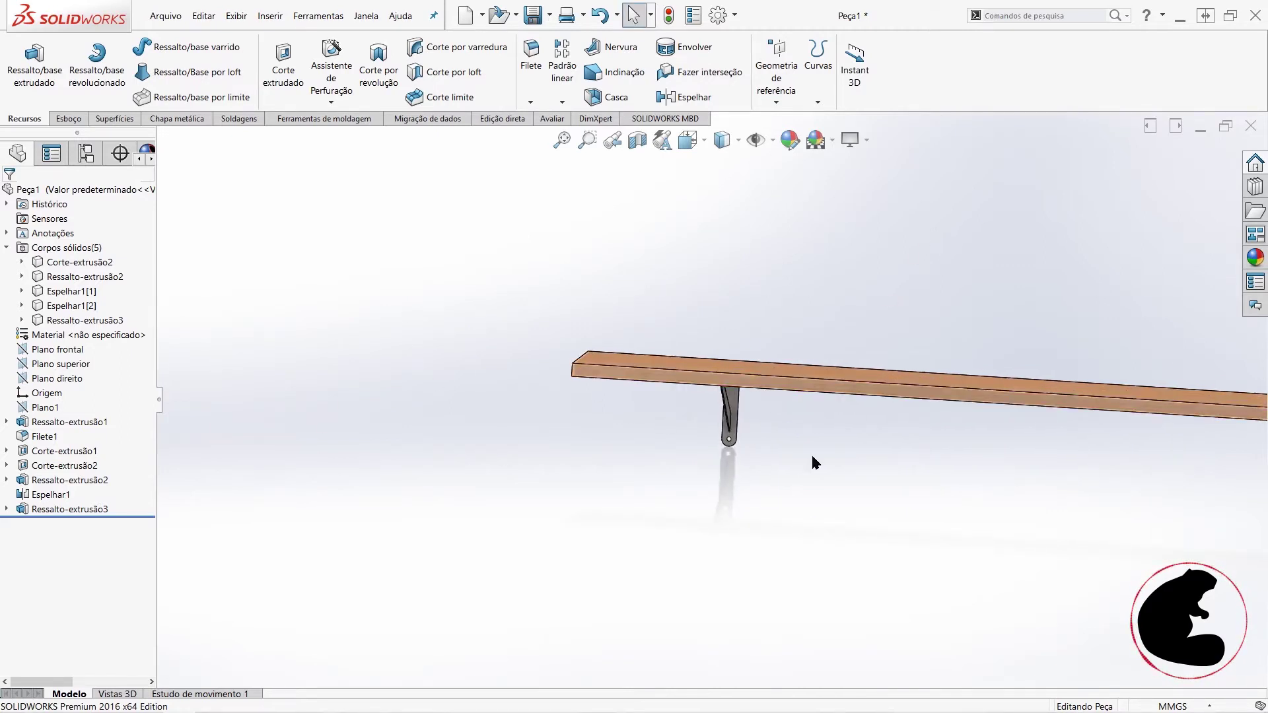
scroll(907, 459, "up", 2)
scroll(1076, 442, "up", 2)
scroll(1076, 443, "down", 2)
mouse_move(996, 422)
middle_mouse_down()
mouse_move(982, 424)
mouse_move(1005, 416)
mouse_move(975, 435)
middle_mouse_up()
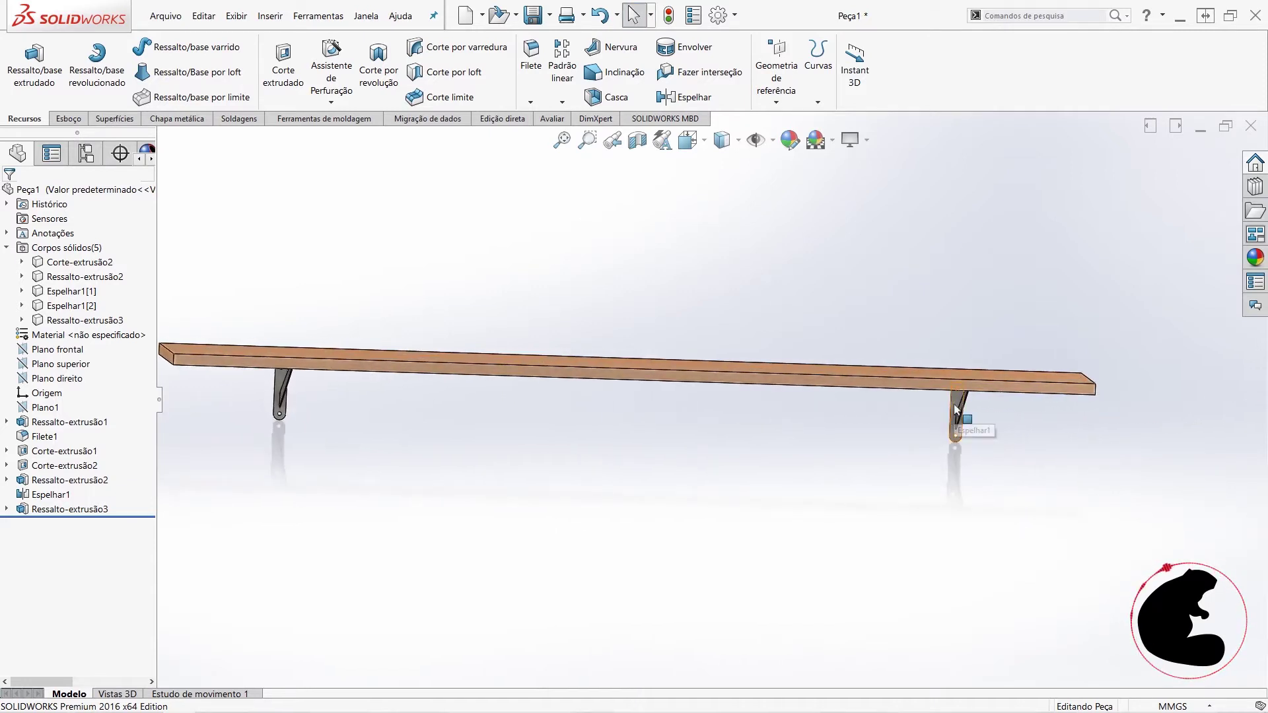
left_click(955, 410)
key("Escape")
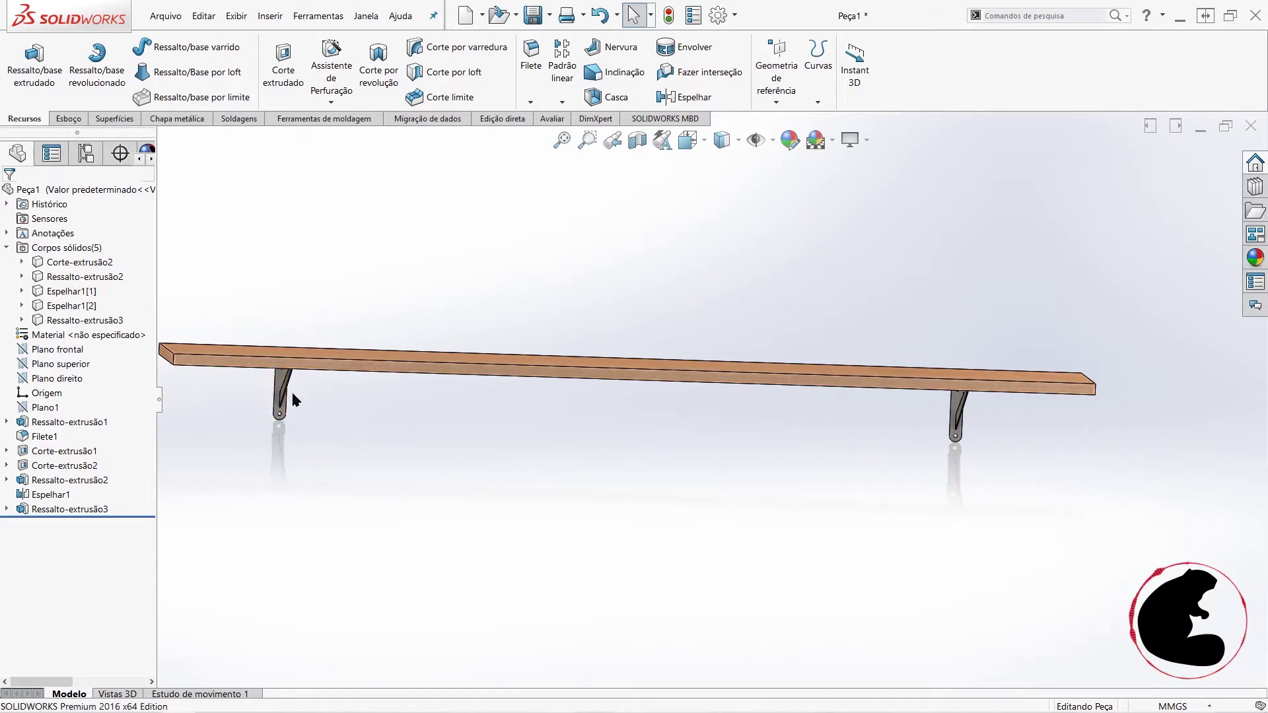
left_click(282, 386)
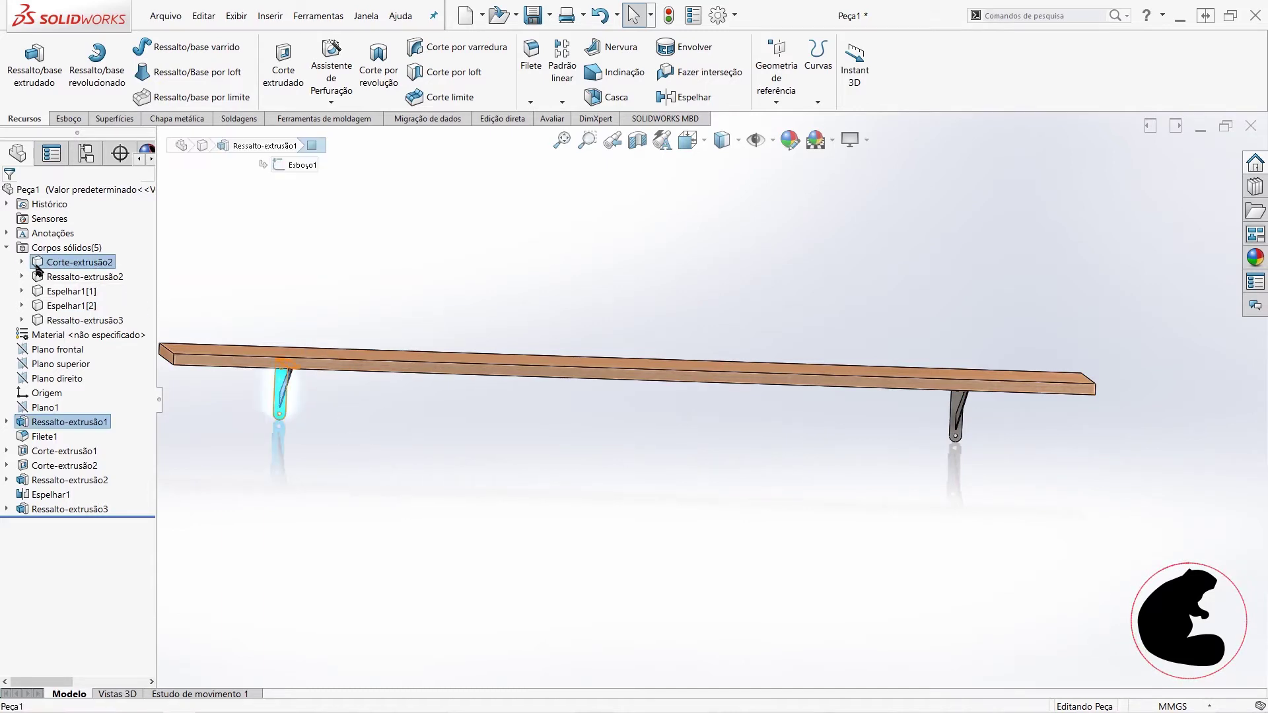
left_click(444, 475)
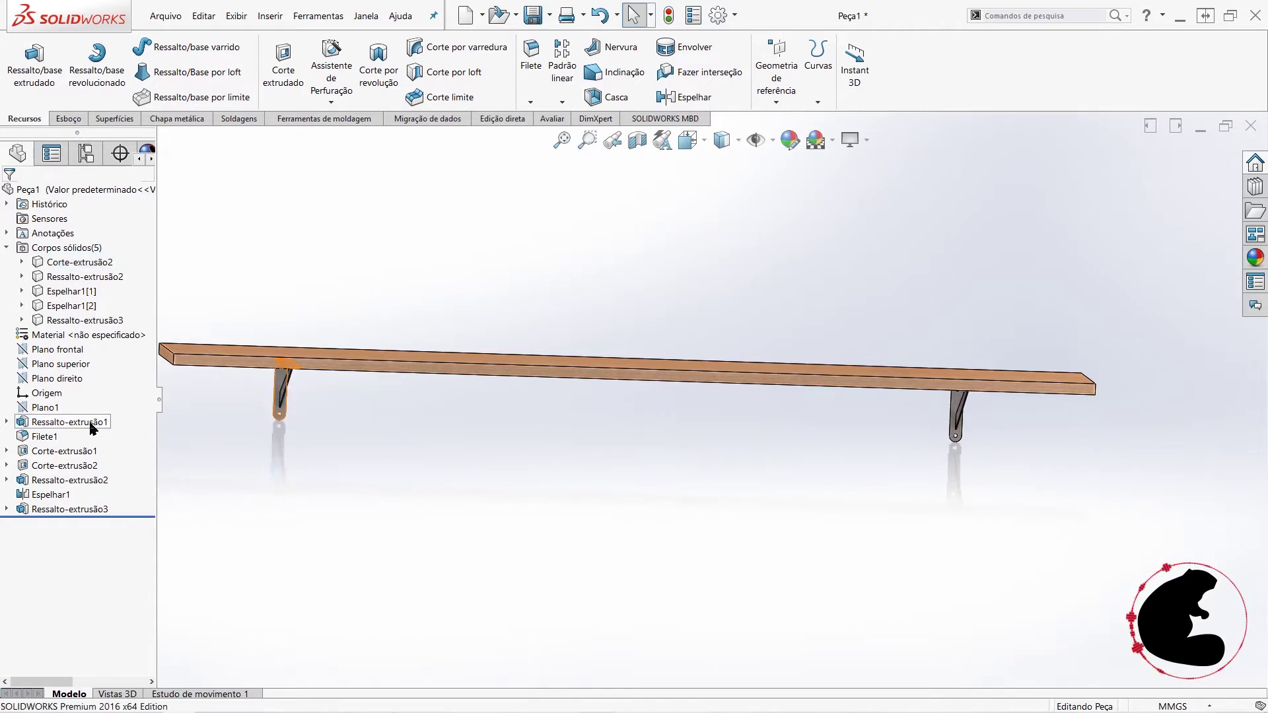
left_click(72, 515)
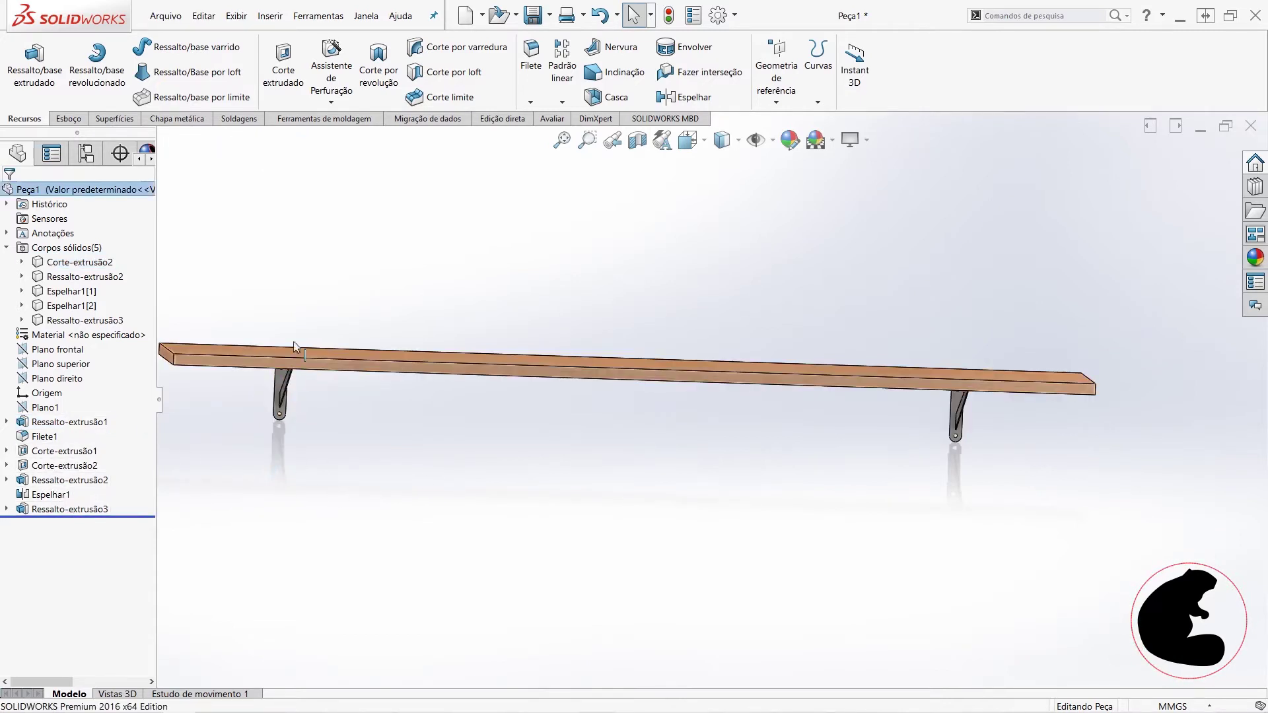
Step: Roll the history back to just after Ressalto-extrusão2 and select the bracket's long flat face
left_click_drag(136, 489, 140, 466)
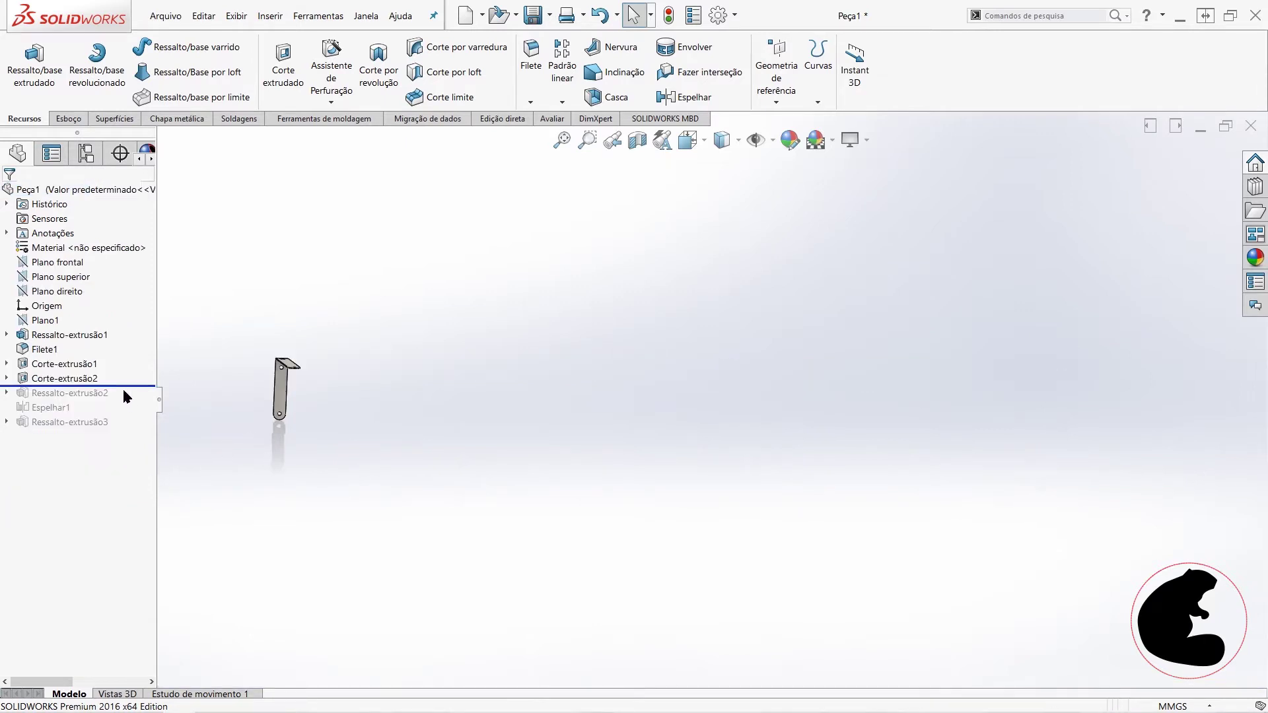
left_click_drag(129, 387, 132, 399)
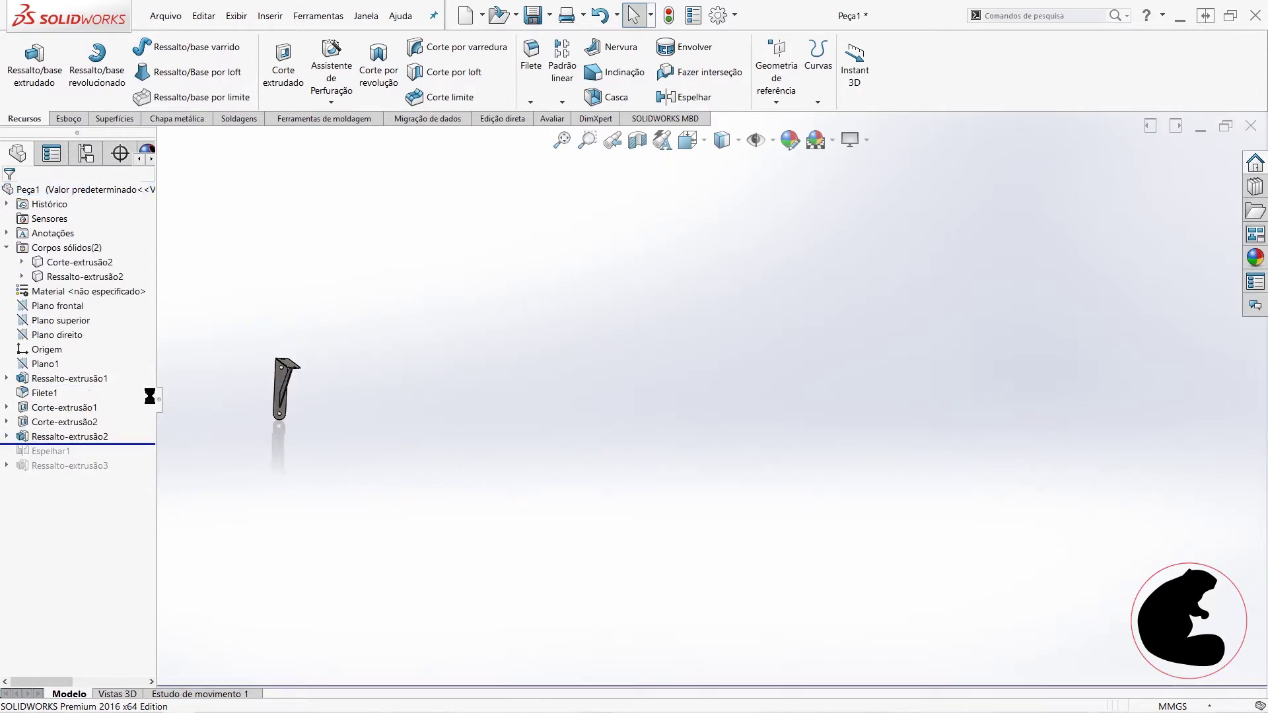
scroll(319, 388, "down", 1)
scroll(319, 388, "down", 1)
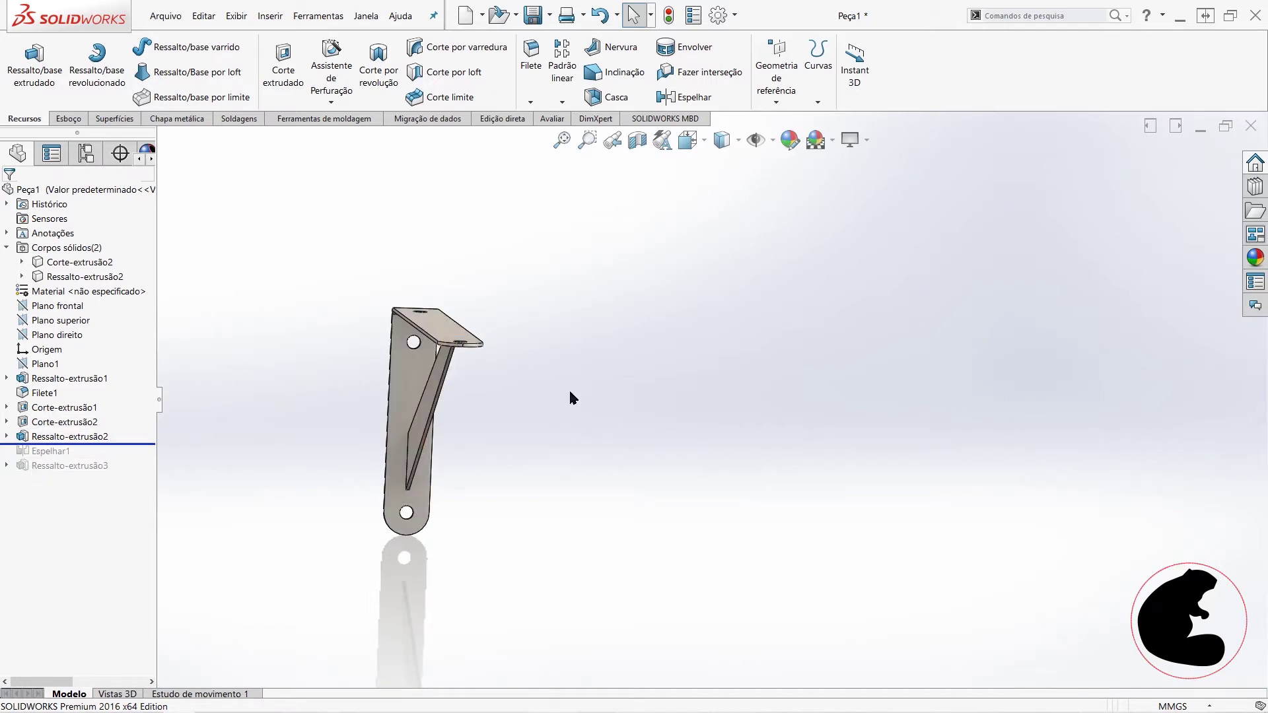
left_click(406, 425)
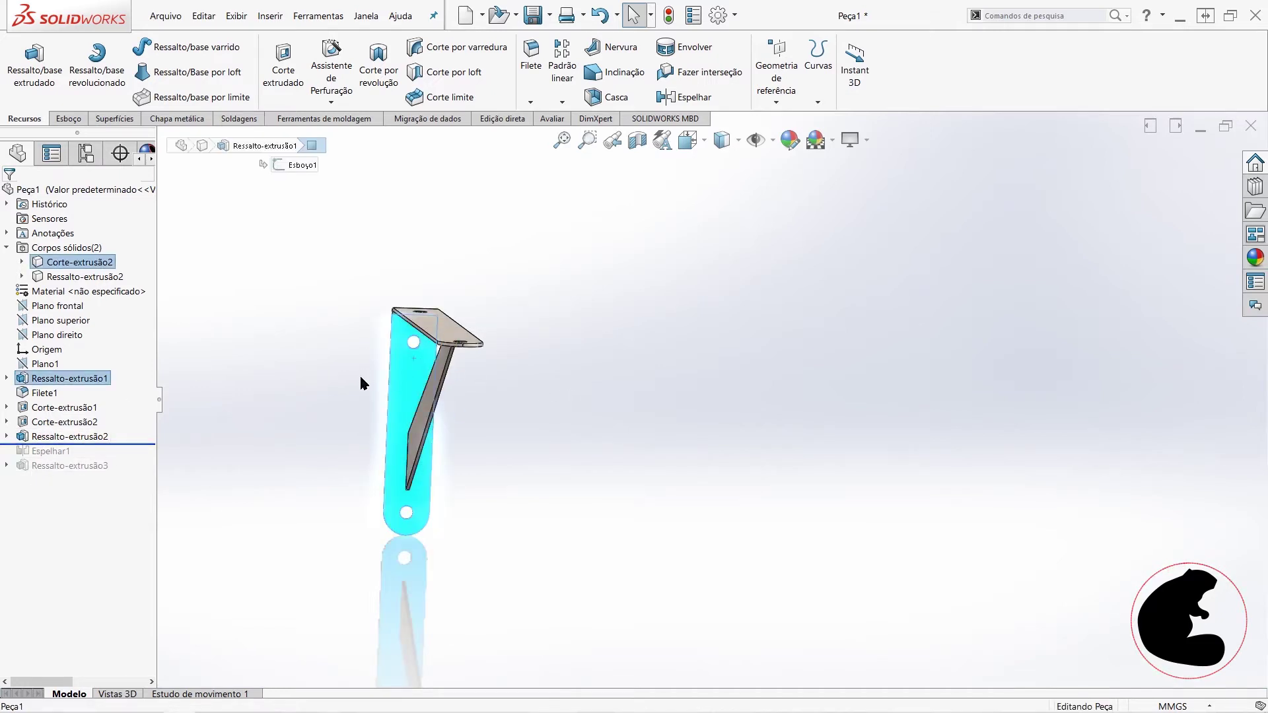
left_click(68, 119)
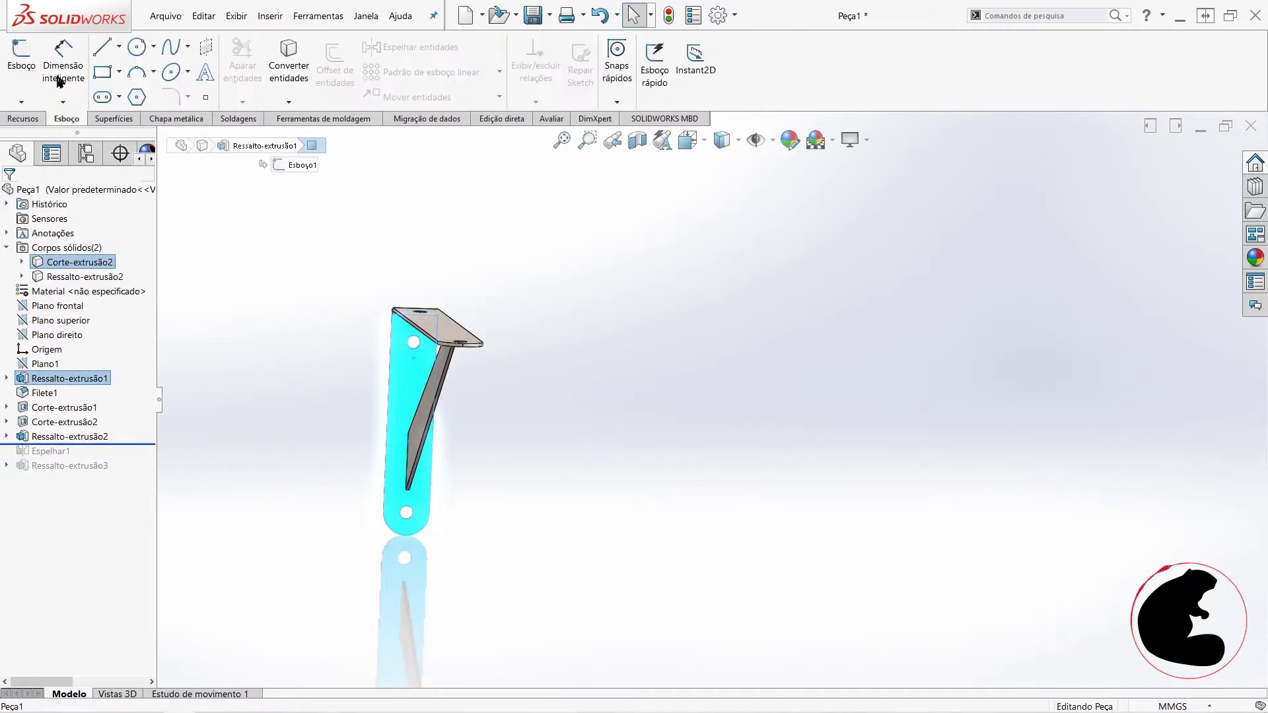
Step: Start sketch Esboço6 on the bracket face, view it normal, and circle both holes
left_click(21, 66)
right_click(36, 480)
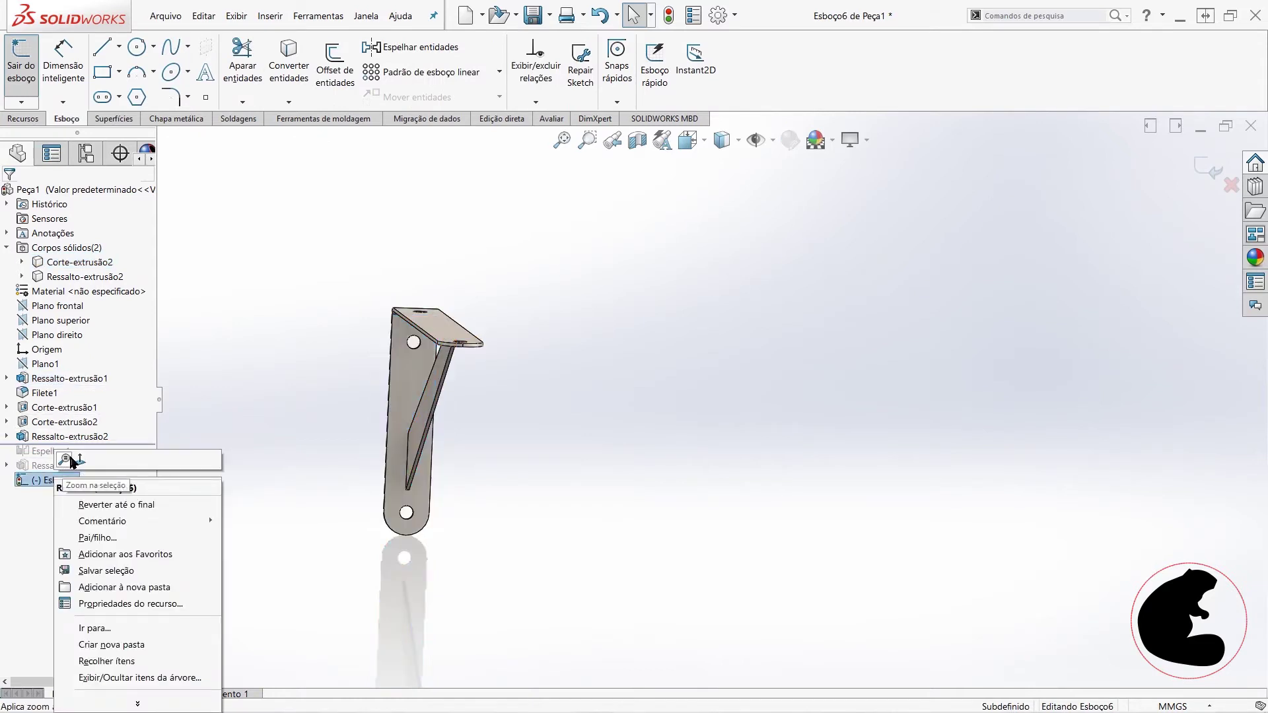
left_click(80, 460)
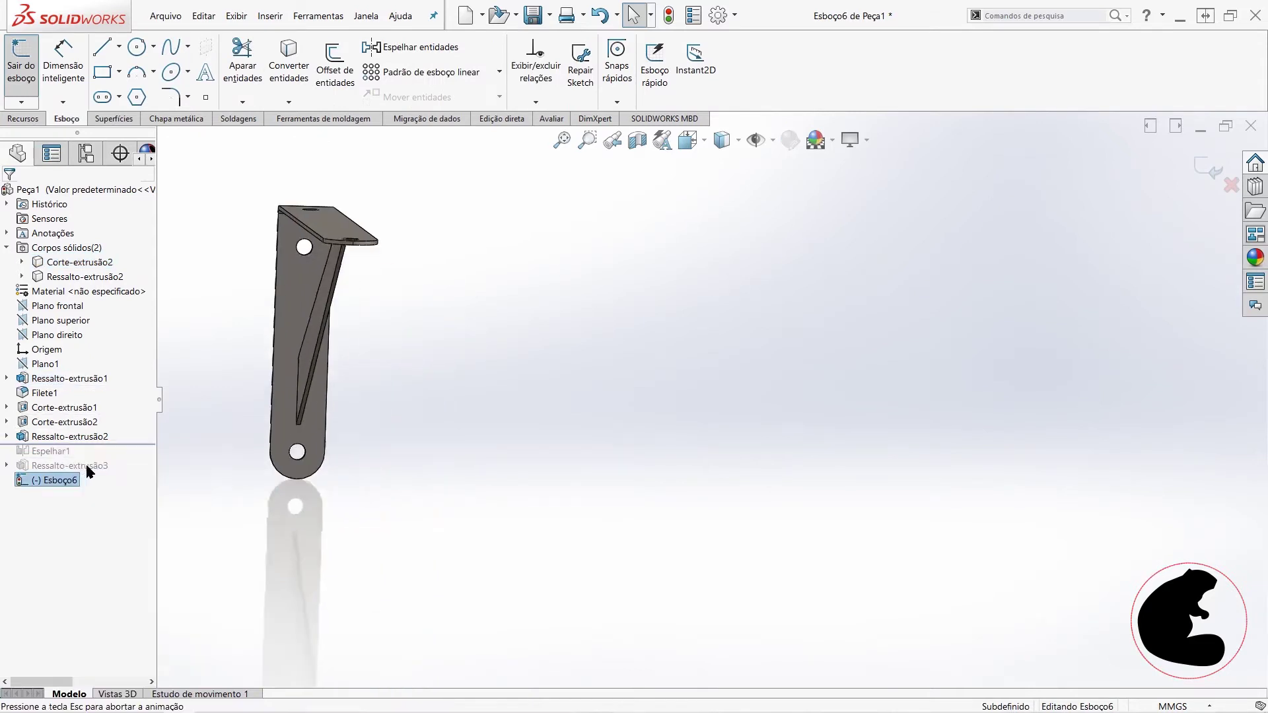
left_click(140, 50)
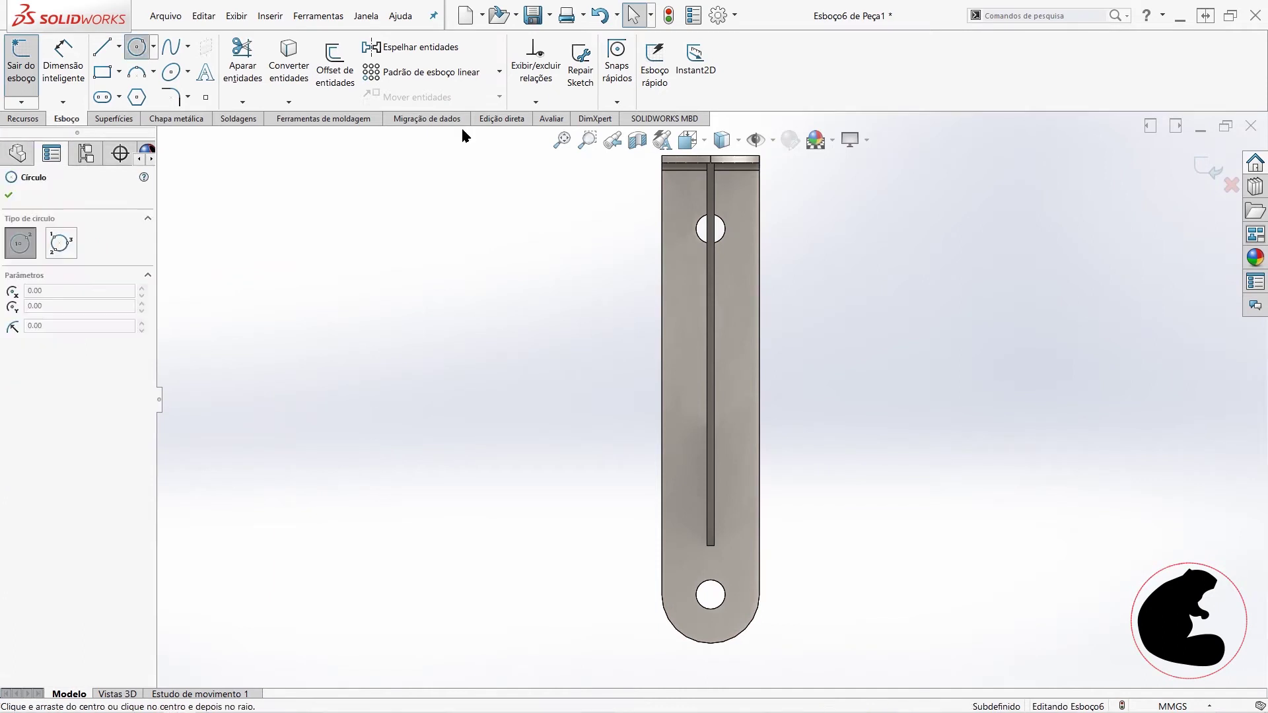
left_click(711, 229)
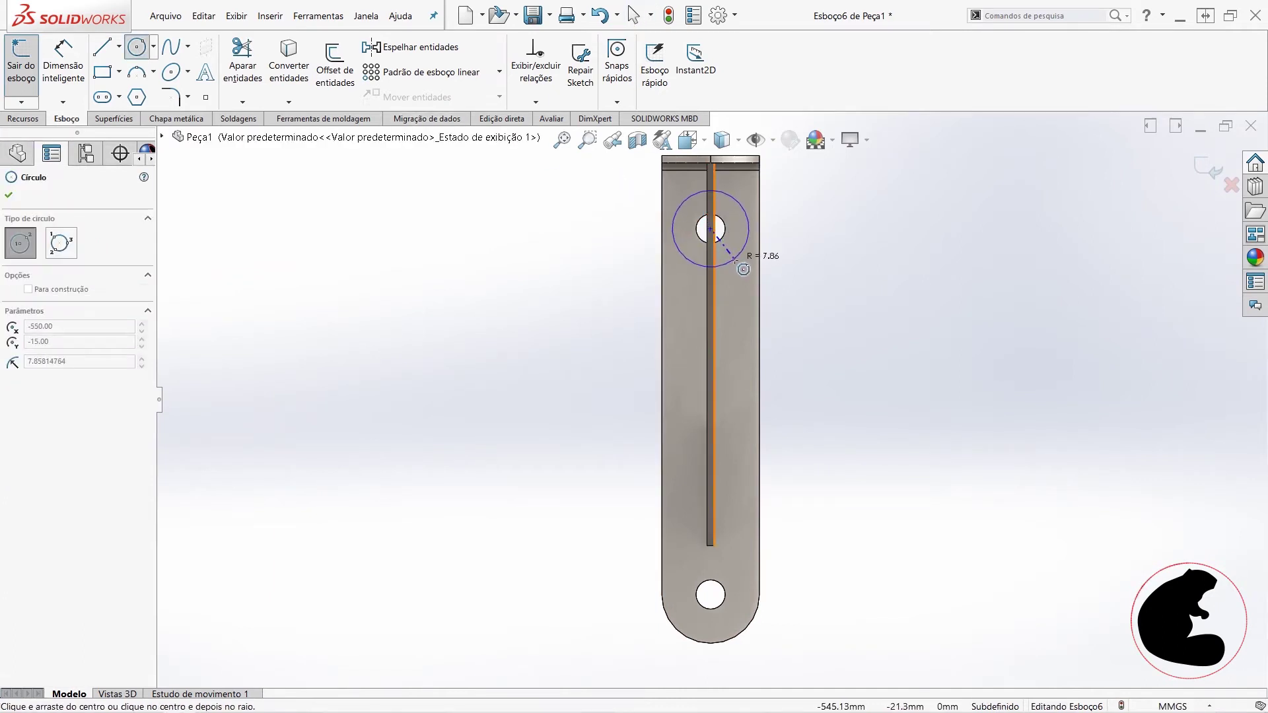
left_click(742, 256)
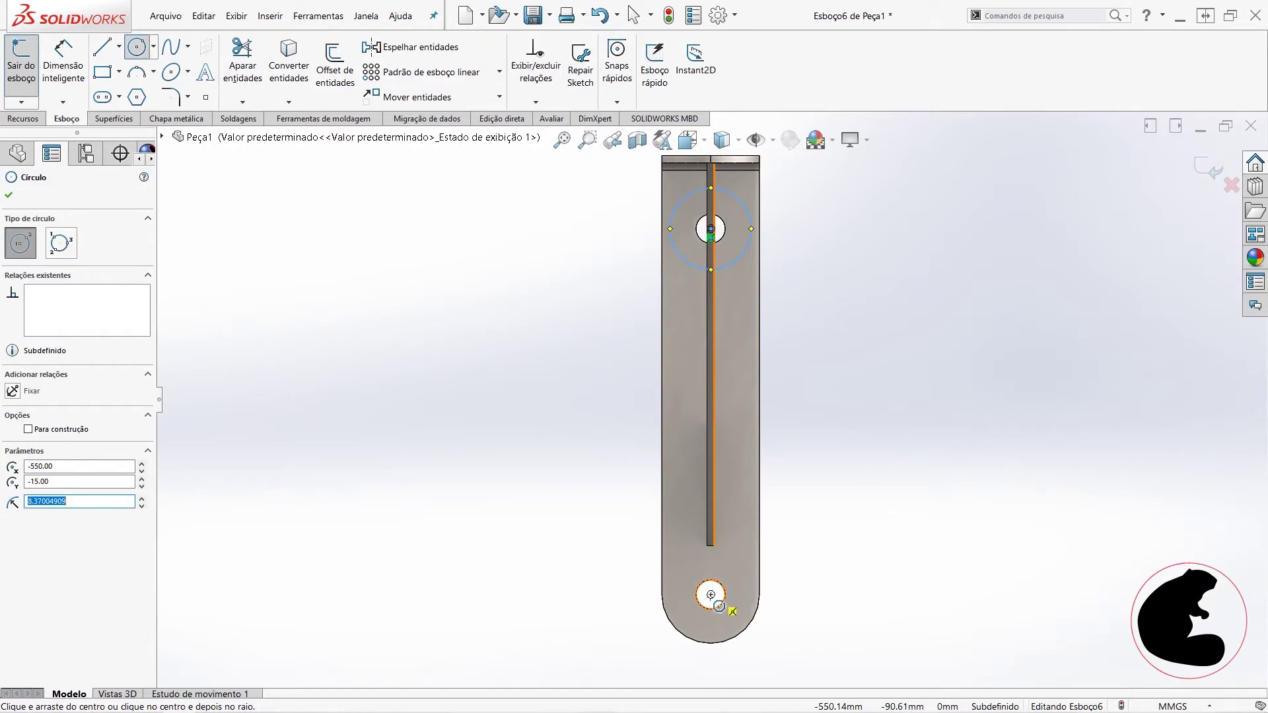
left_click(711, 595)
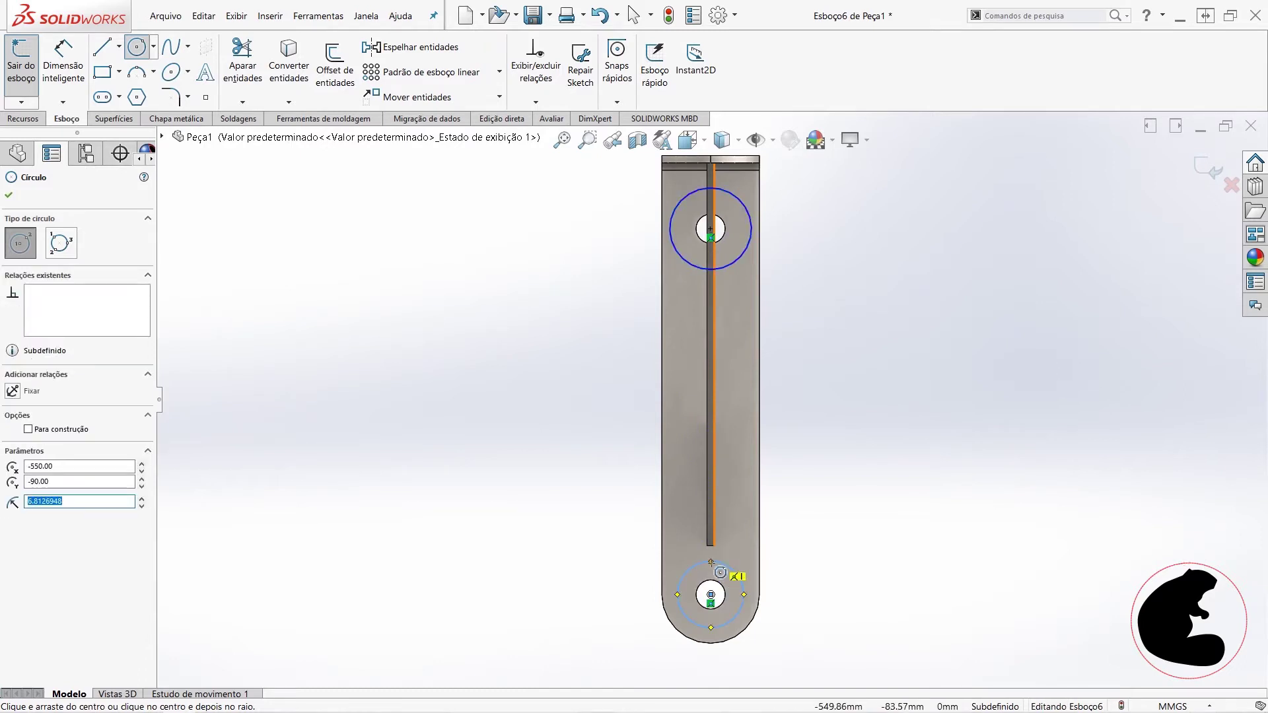
left_click(712, 563)
key("Escape")
left_click(64, 66)
Step: Dimension the upper circle Ø10, make both circles Igual, and exit the sketch
left_click(743, 595)
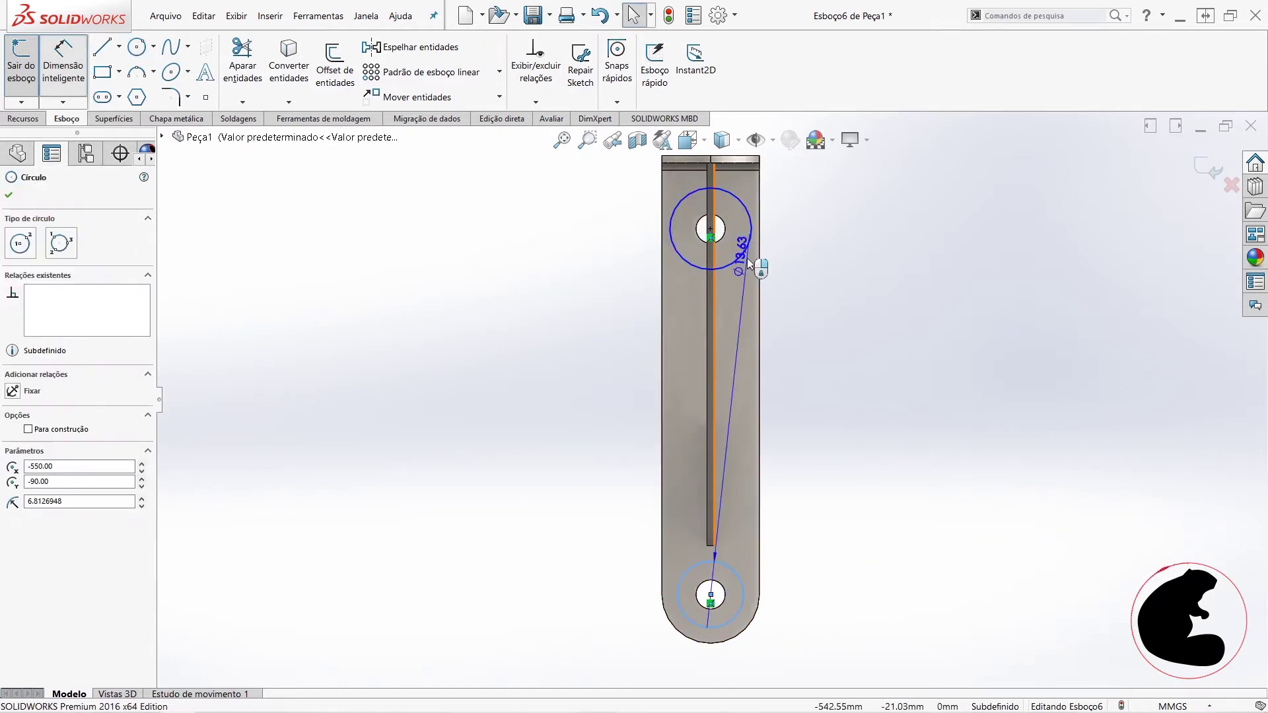
key("Escape")
left_click(743, 256)
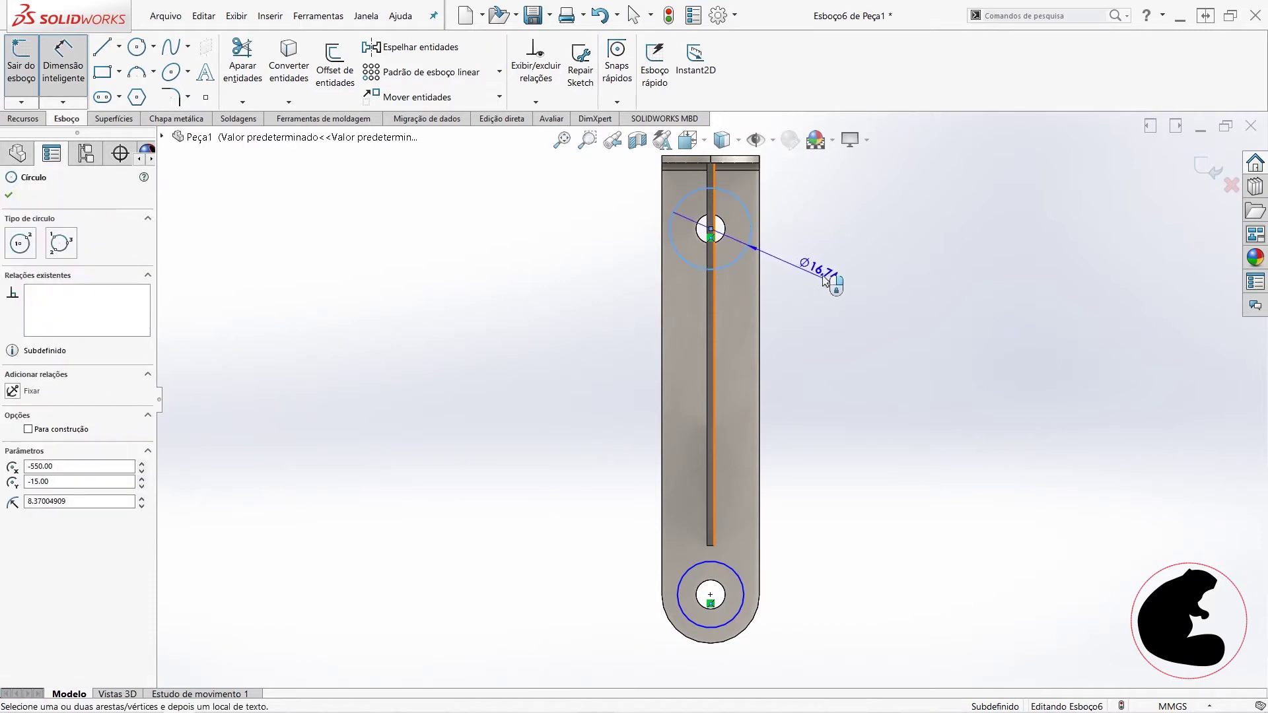
left_click(846, 252)
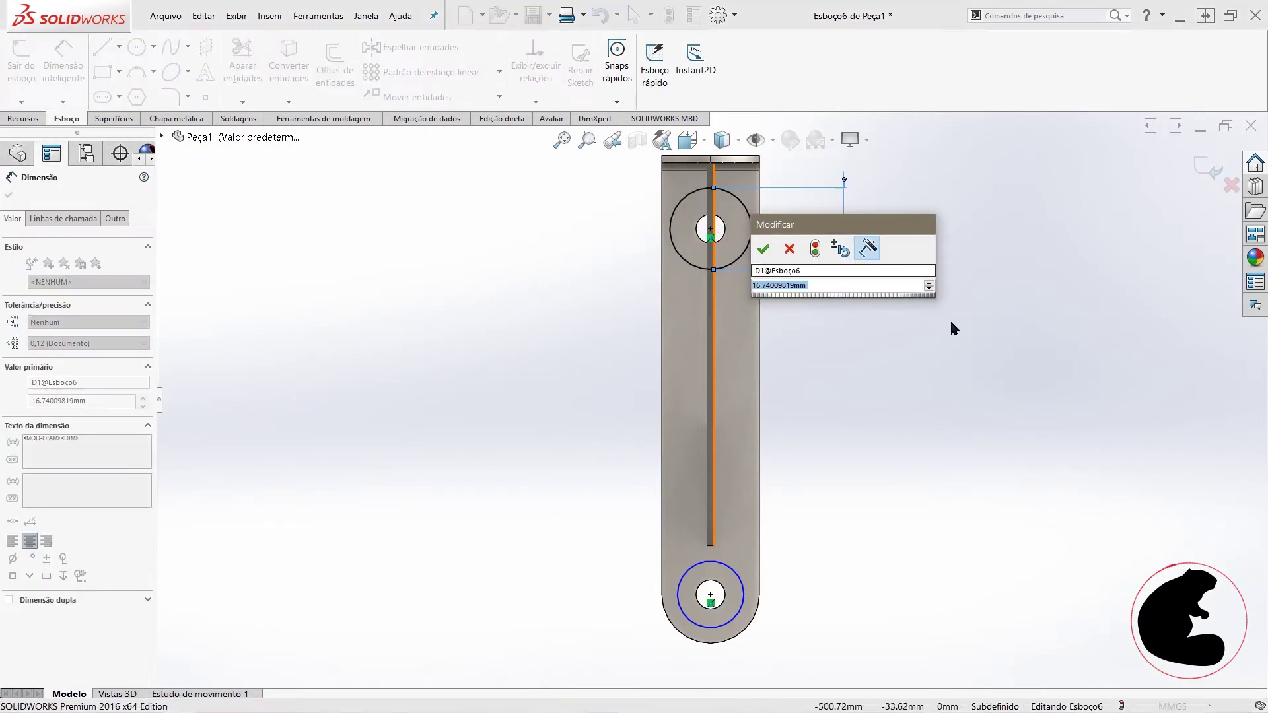
type("10")
key("Return")
key("Escape")
mouse_move(542, 154)
left_mouse_down()
mouse_move(813, 670)
mouse_move(786, 656)
left_mouse_up()
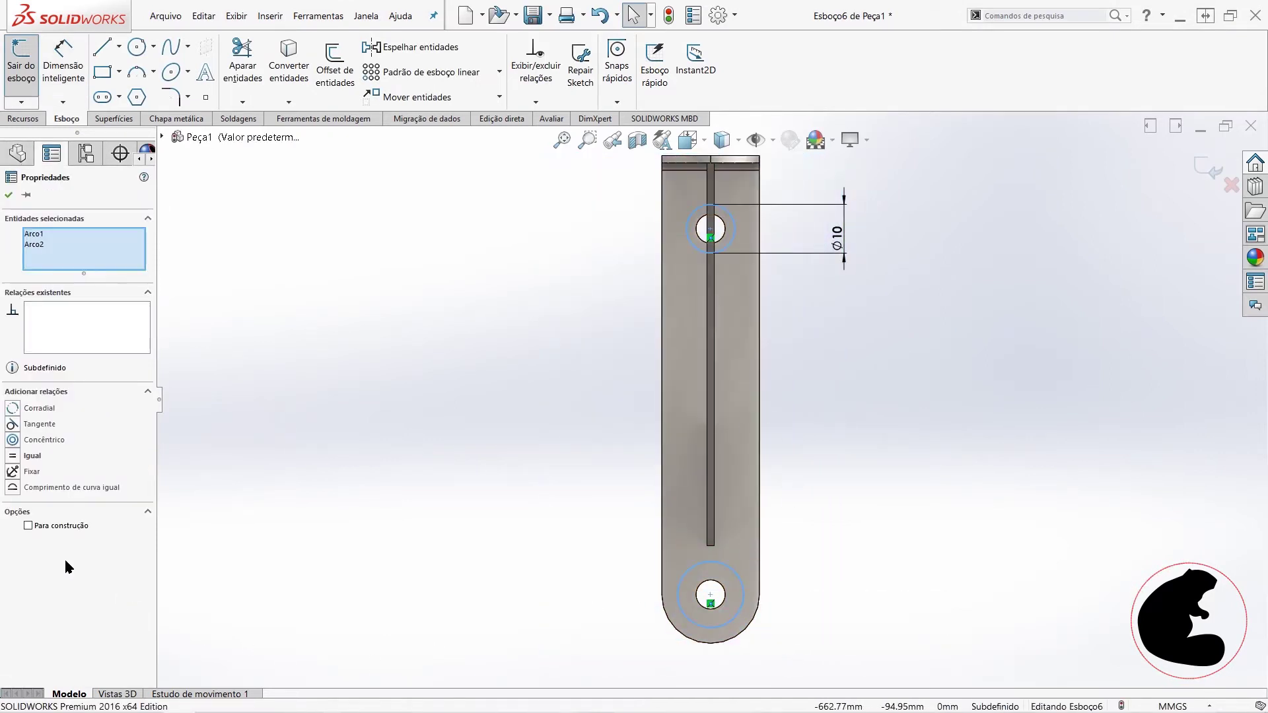
left_click(13, 456)
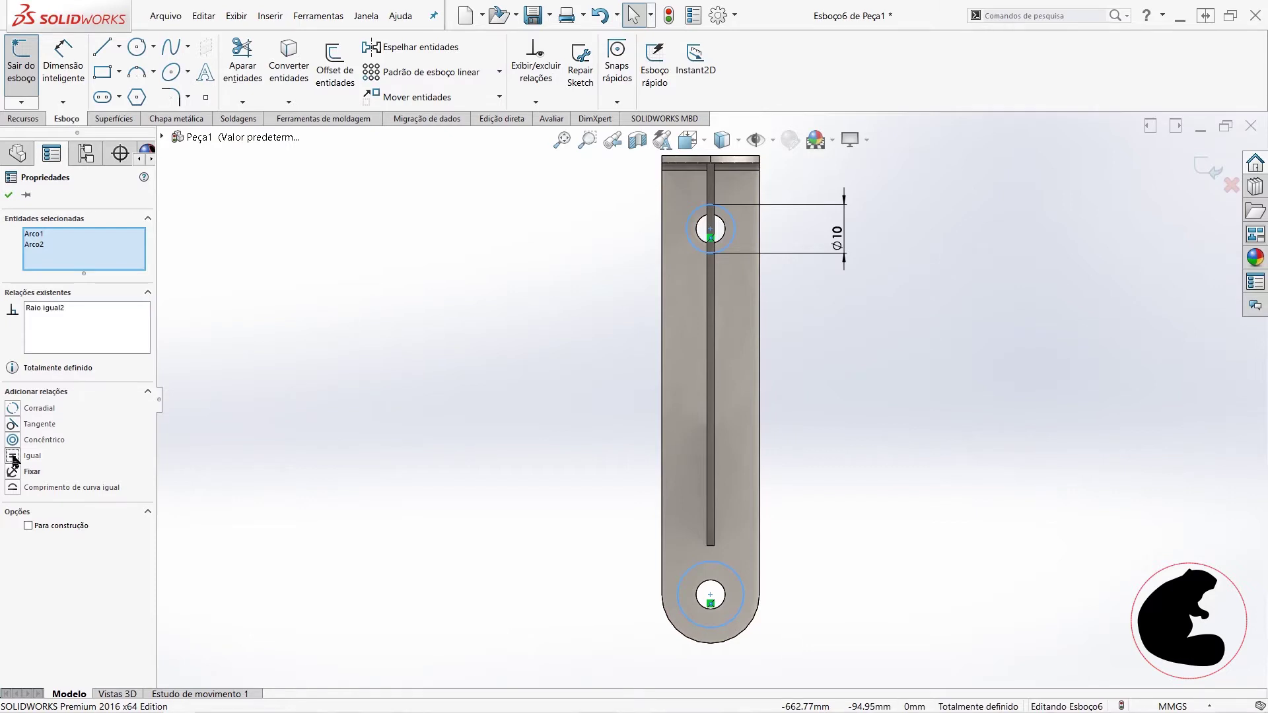
left_click(862, 444)
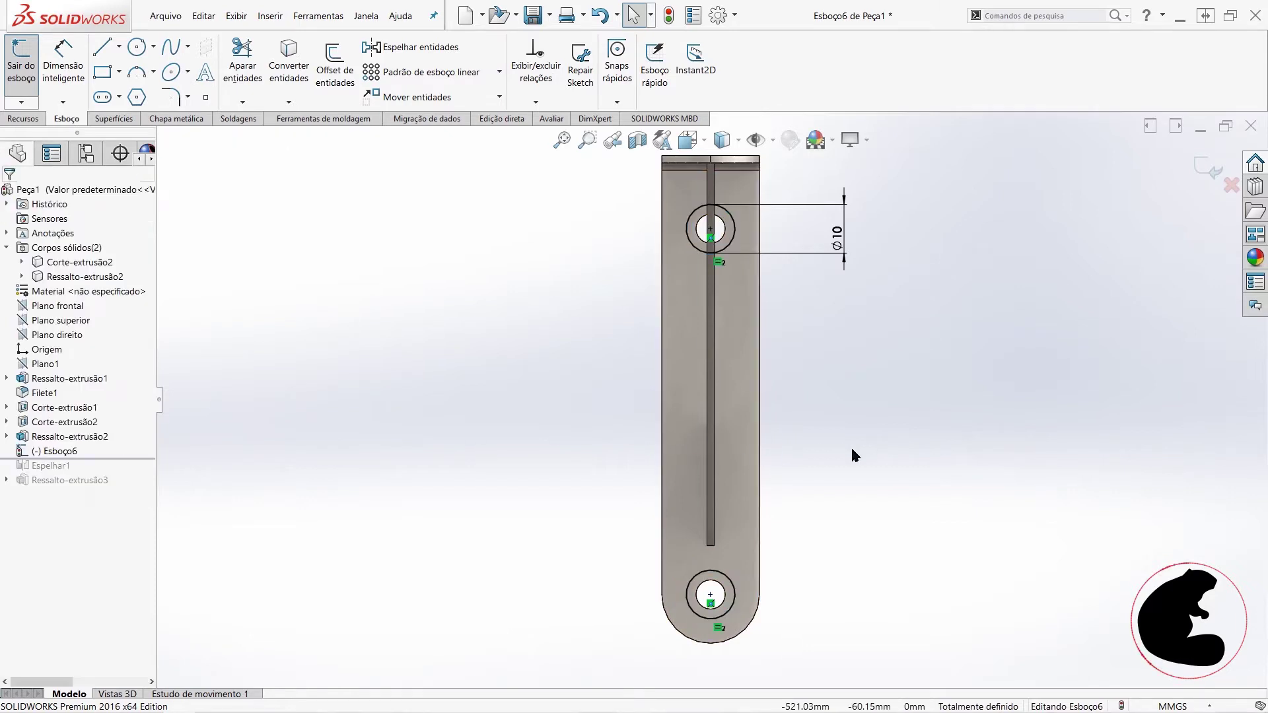
left_click(21, 61)
left_click(470, 266)
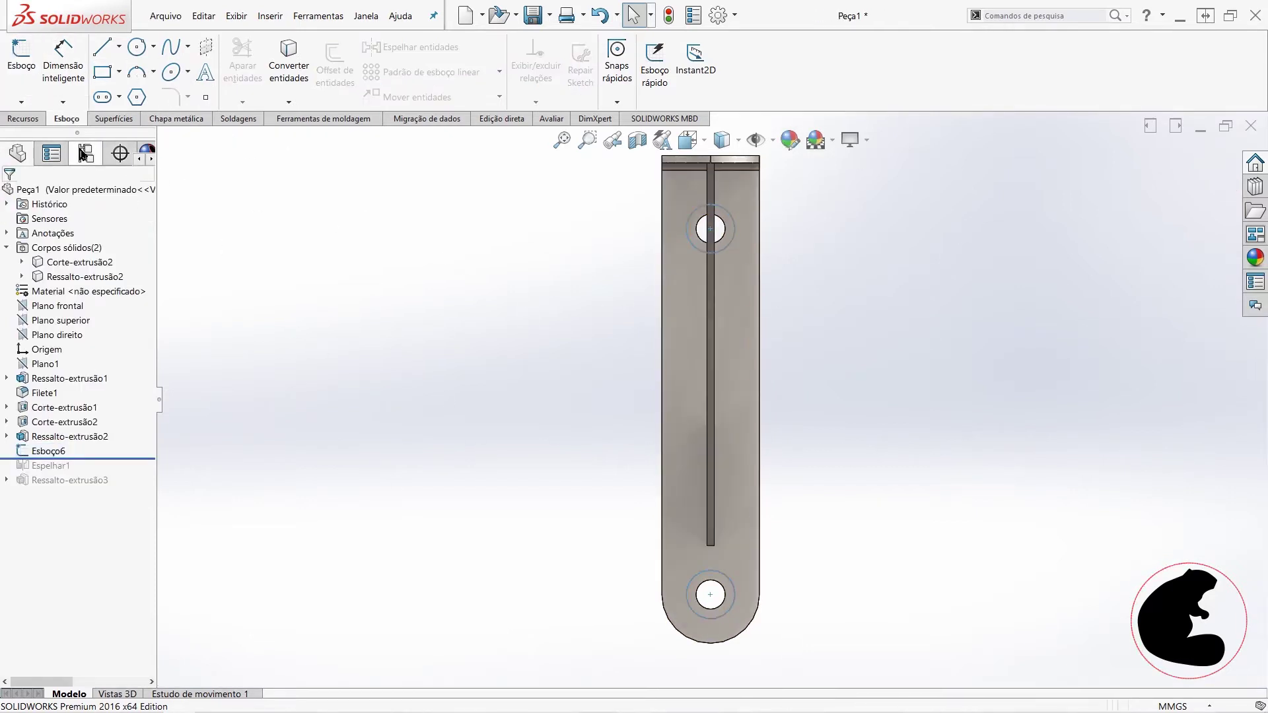
Step: Create split line Linha de divisão1 projecting Esboço6 onto both bracket faces
left_click(22, 118)
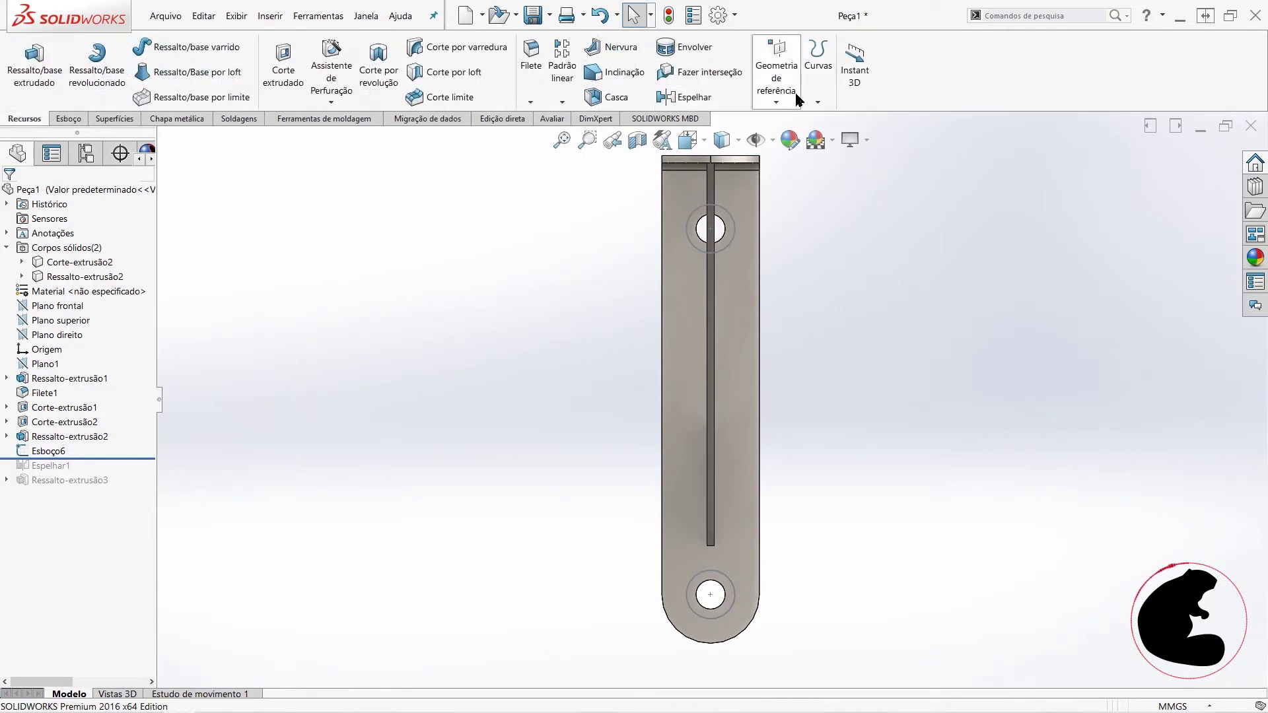
left_click(776, 102)
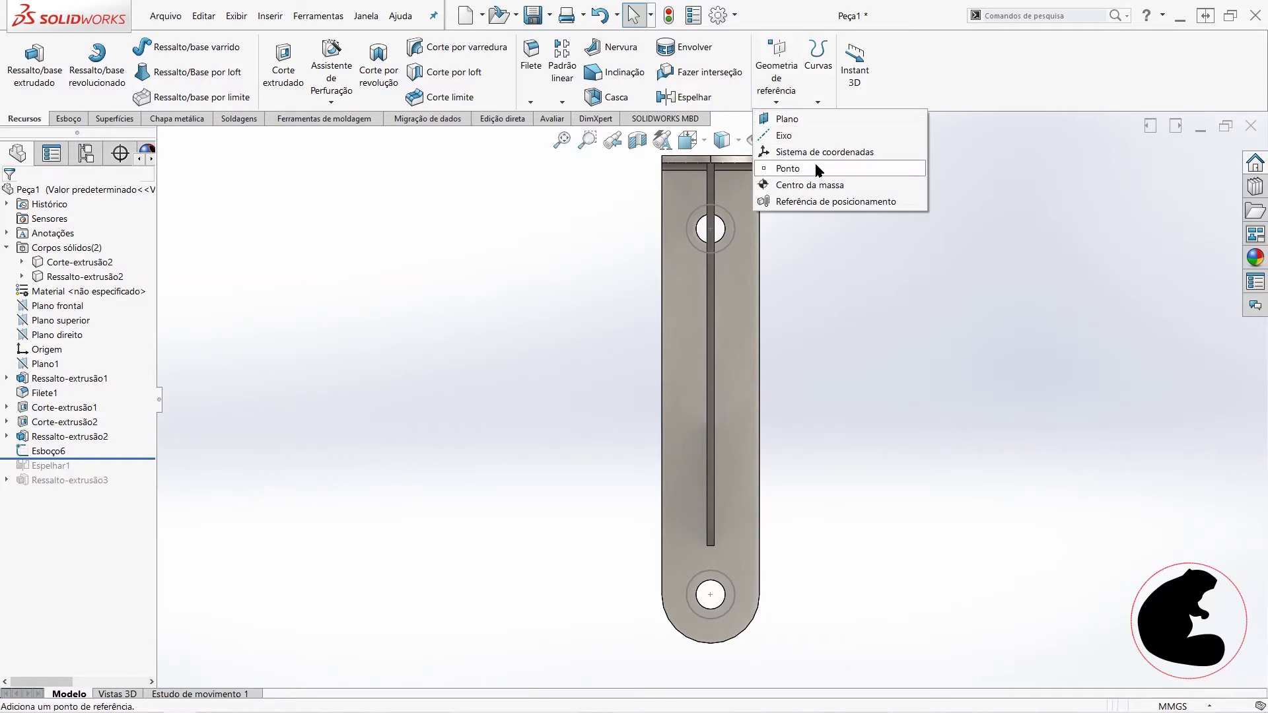
left_click(805, 106)
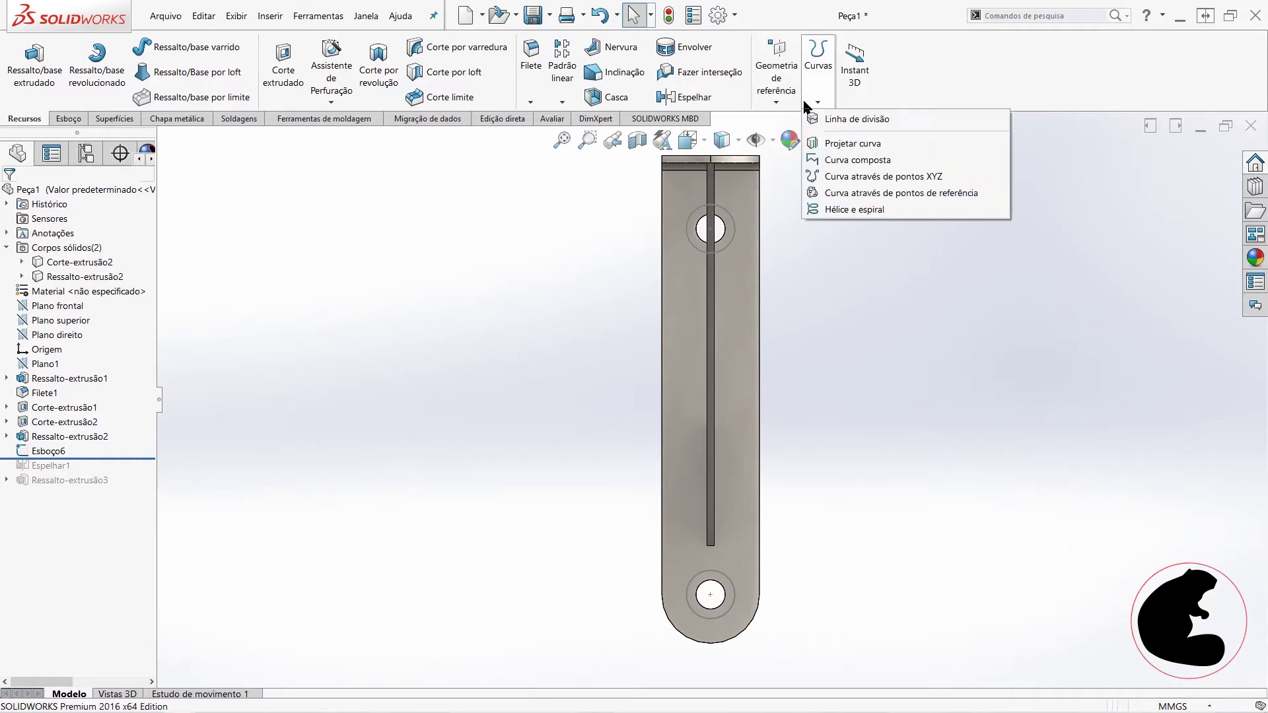
left_click(834, 119)
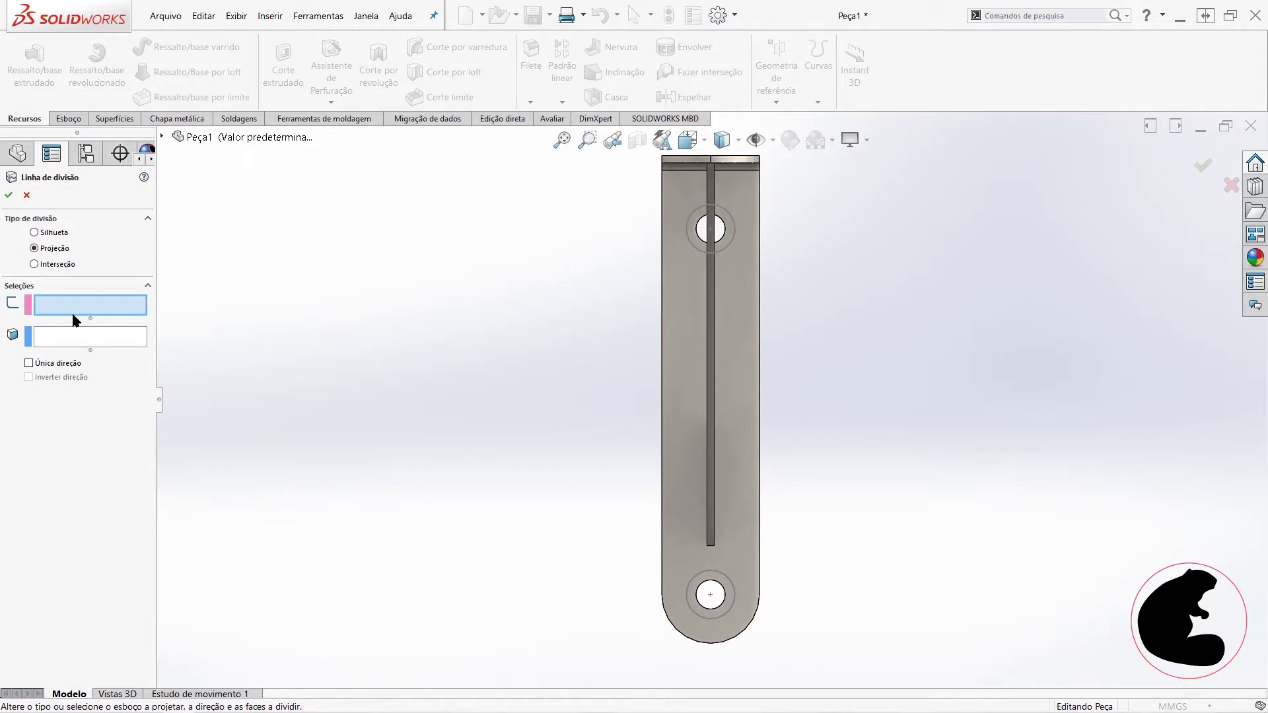
left_click(692, 239)
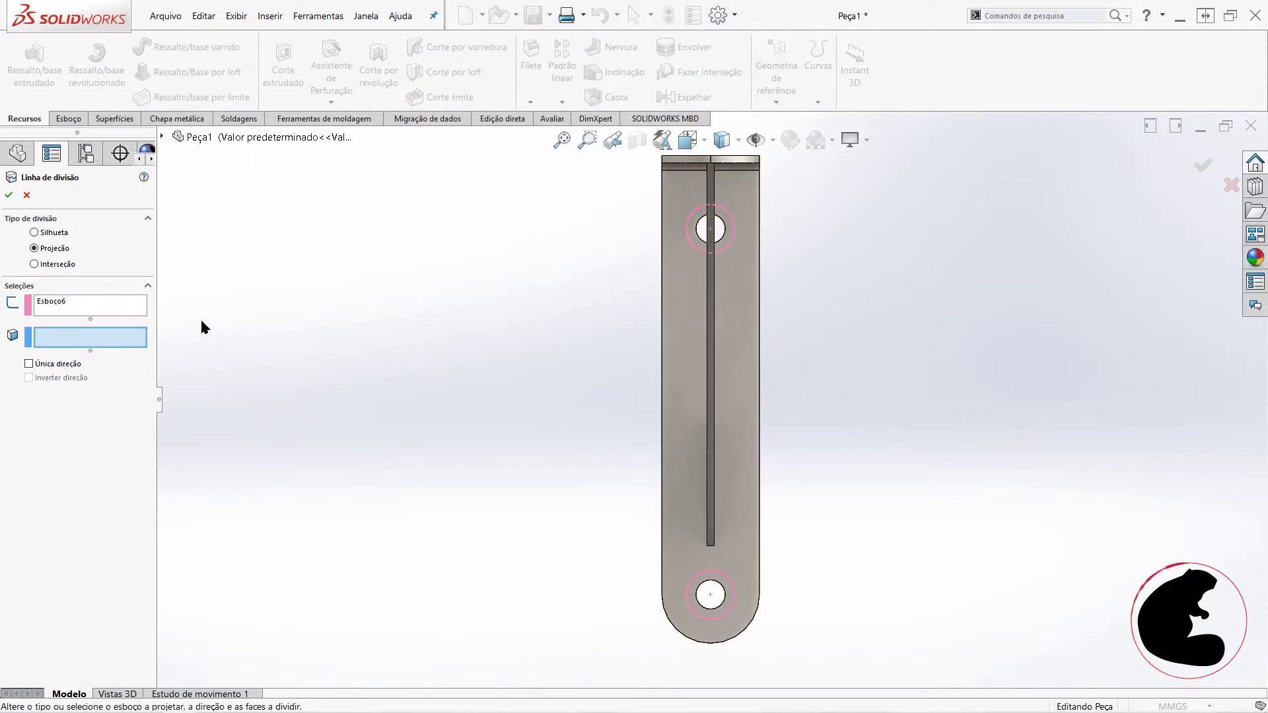
left_click(687, 348)
mouse_move(698, 381)
middle_mouse_down()
mouse_move(886, 371)
mouse_move(807, 368)
middle_mouse_up()
left_click(650, 271)
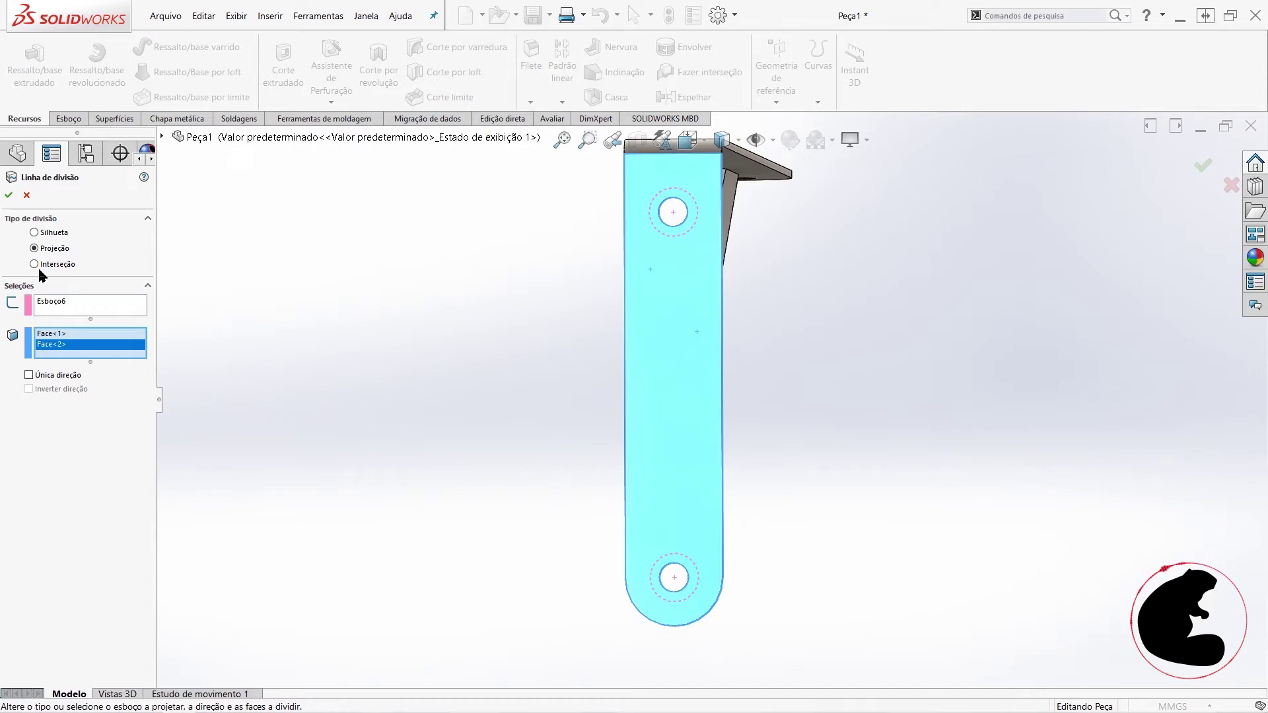
left_click(7, 195)
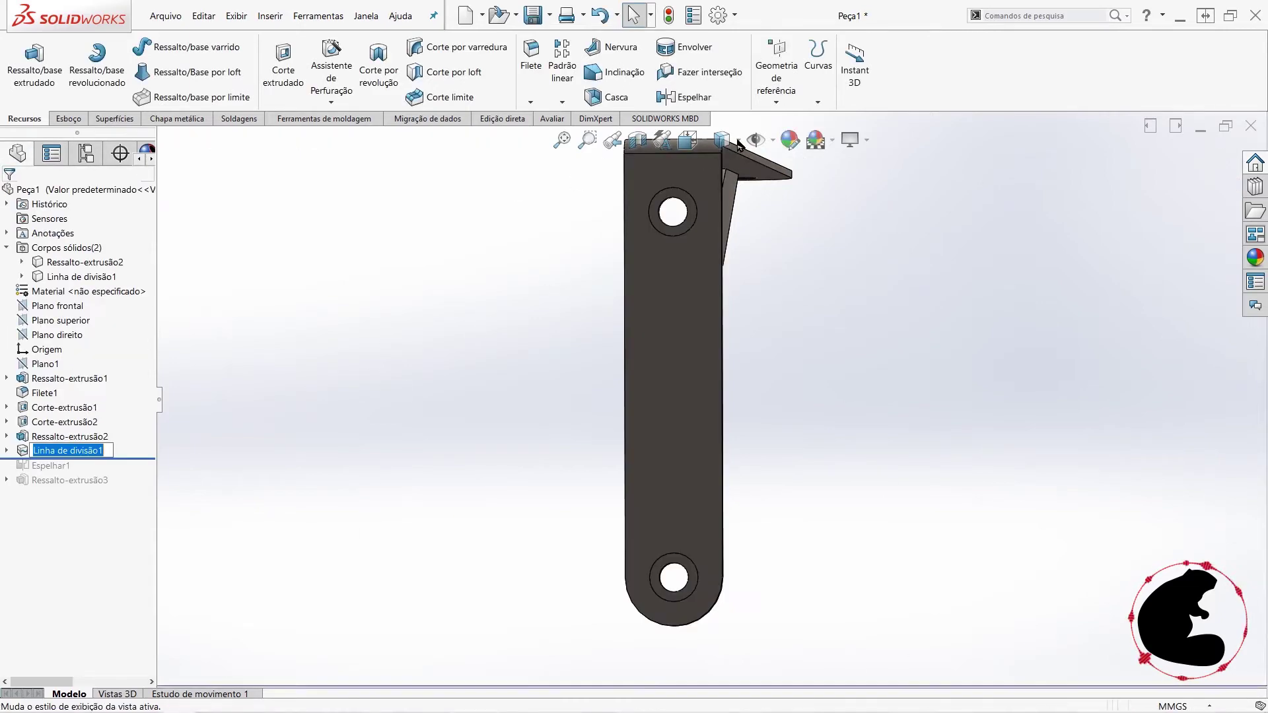
Step: Move the rollback bar to the end so the mirrored bodies and board rebuild
middle_click_drag(795, 289, 620, 314)
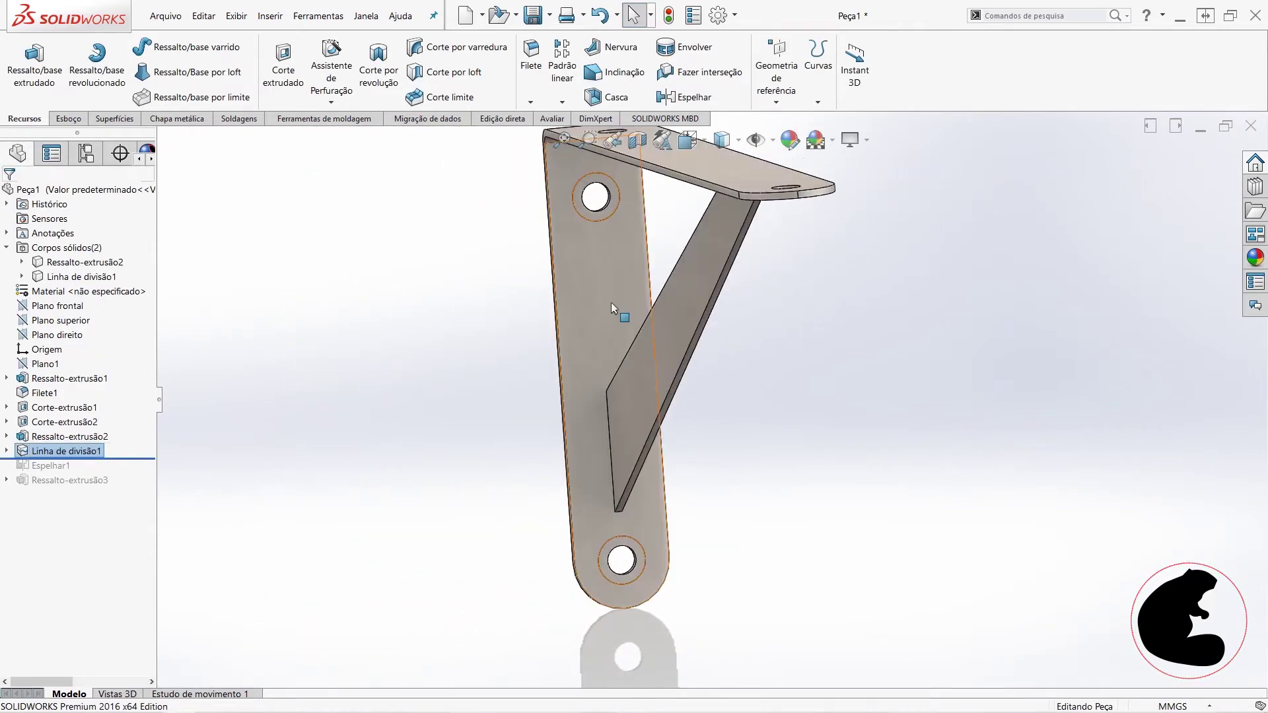
left_click(482, 241)
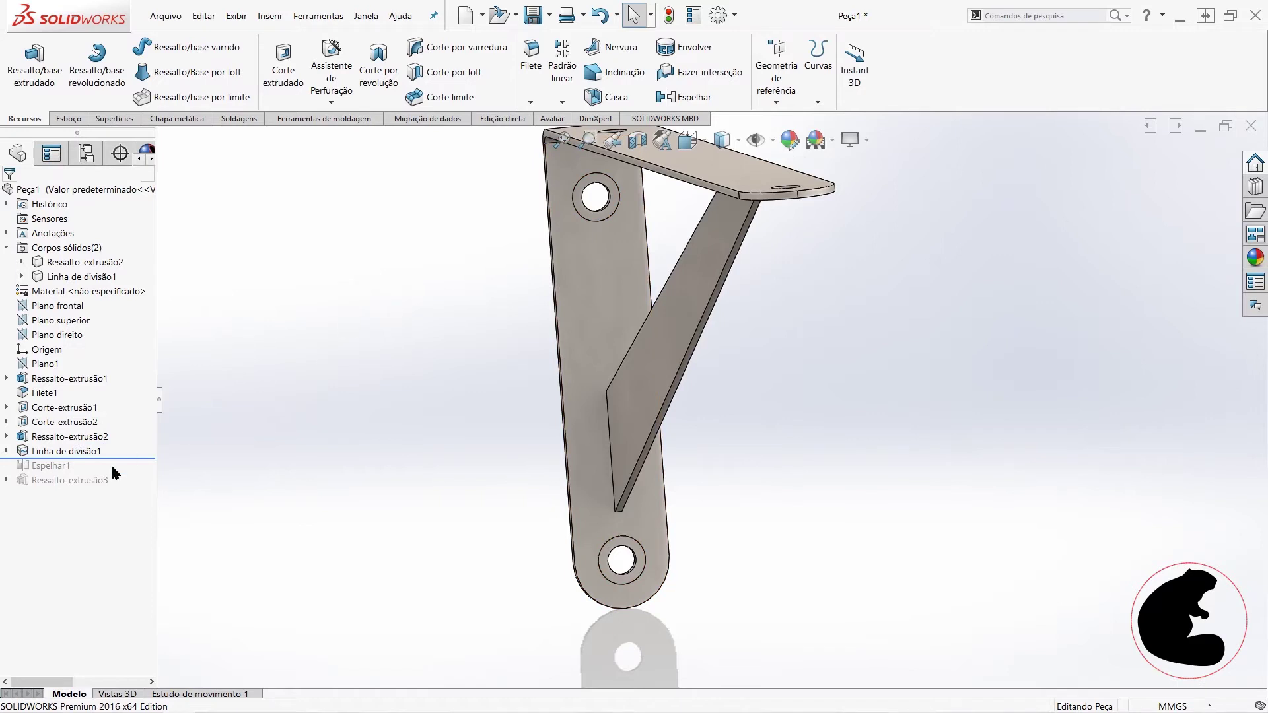
left_click_drag(79, 458, 80, 492)
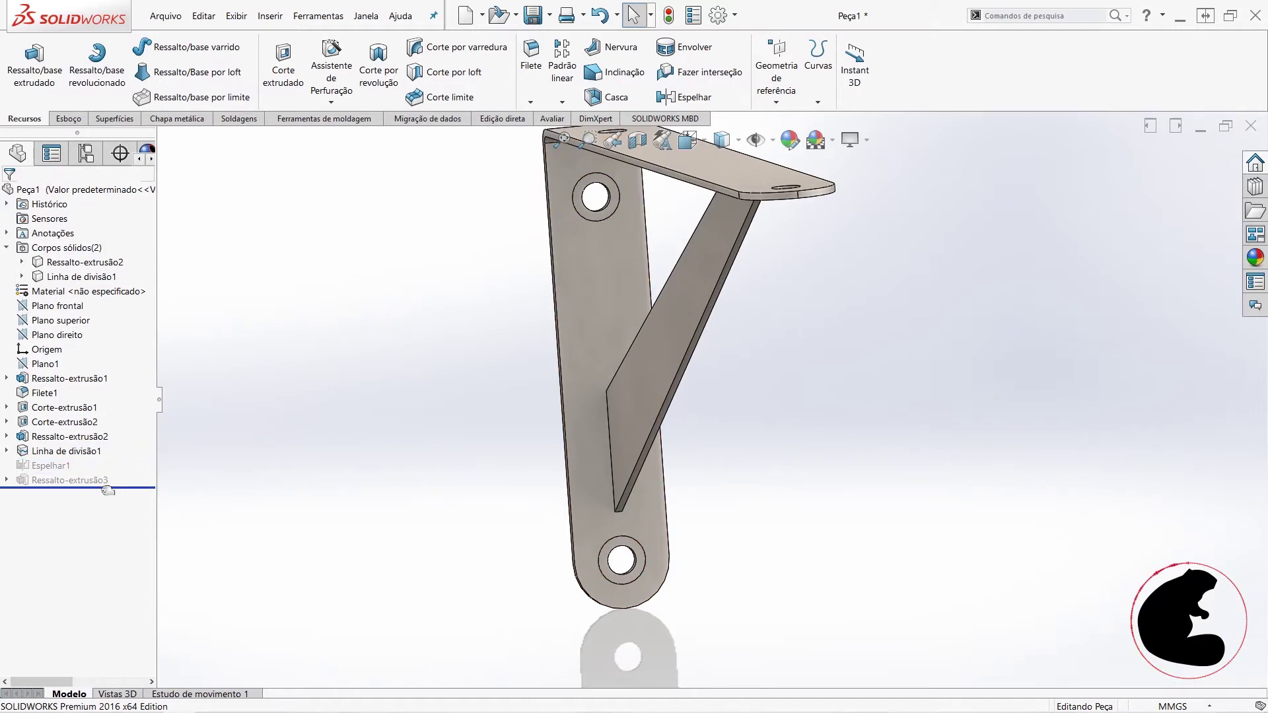
Step: Zoom and orbit around the full shelf to bring the bracket holes into view
scroll(847, 410, "up", 5)
scroll(826, 403, "up", 3)
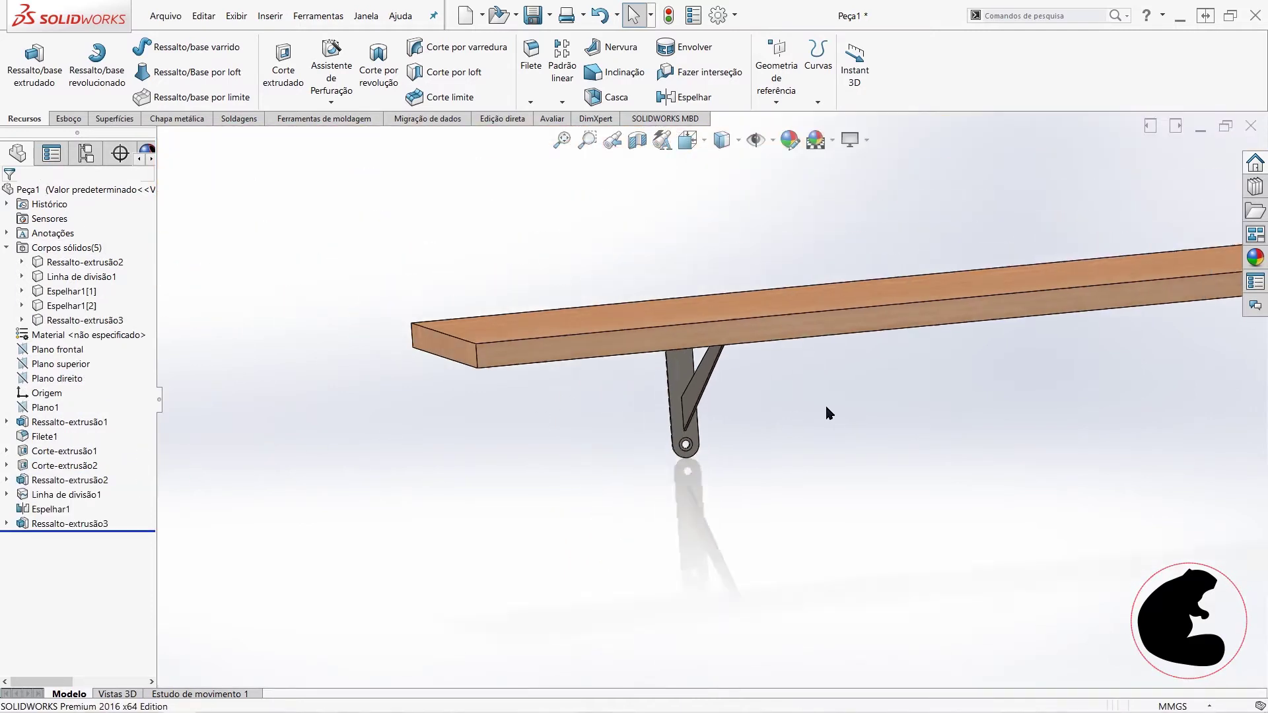
scroll(810, 406, "up", 3)
mouse_move(967, 402)
middle_mouse_down()
mouse_move(867, 358)
mouse_move(777, 395)
mouse_move(857, 405)
middle_mouse_up()
scroll(867, 357, "down", 5)
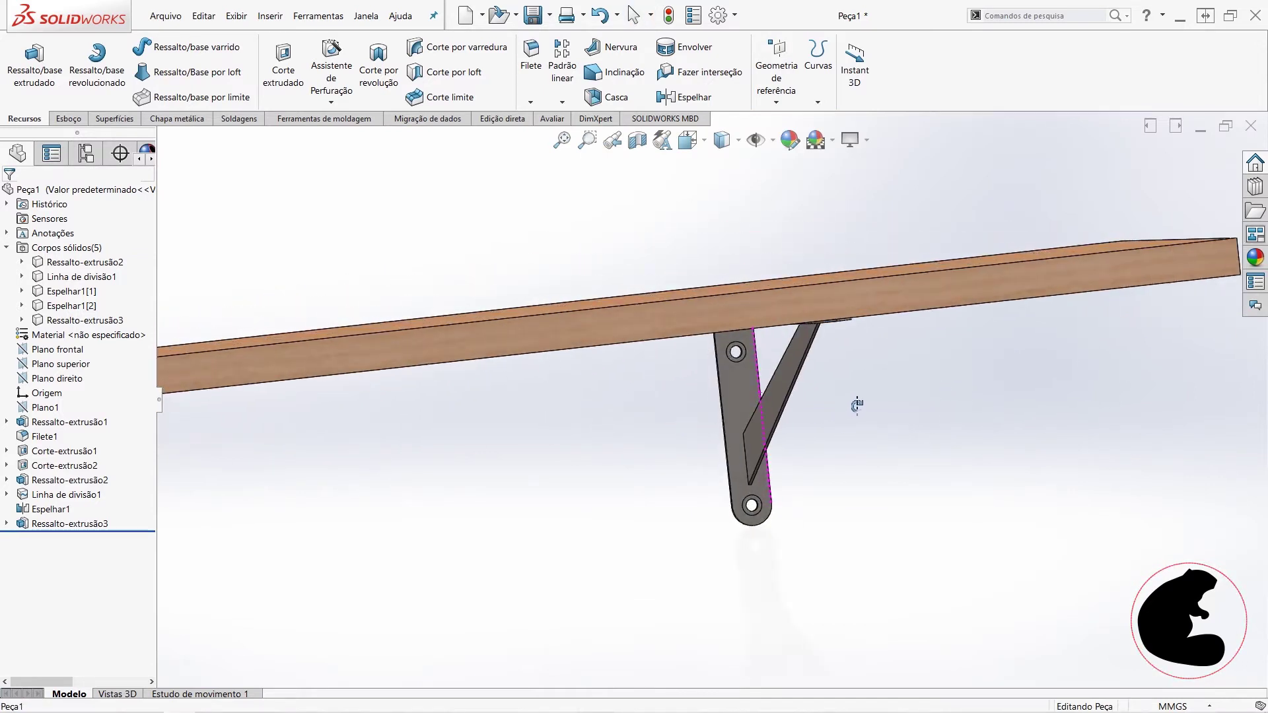
scroll(854, 406, "up", 3)
scroll(554, 444, "up", 2)
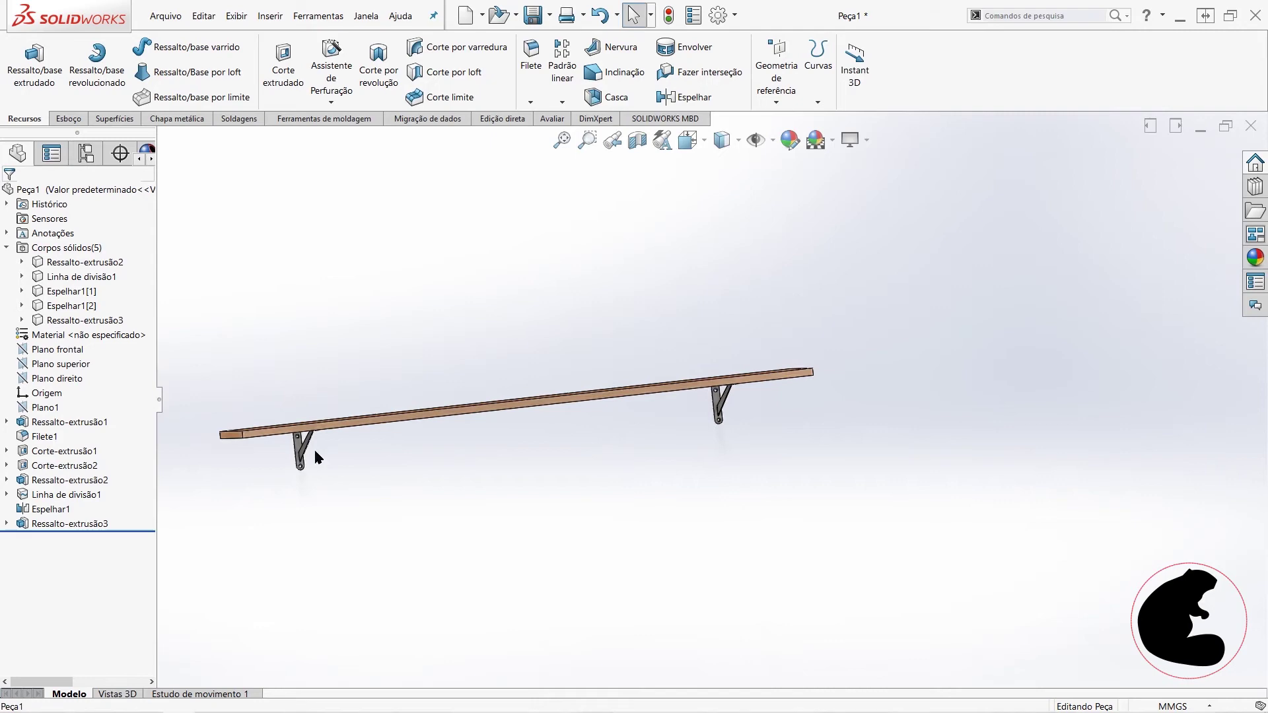
scroll(315, 451, "down", 2)
scroll(339, 430, "down", 2)
scroll(509, 403, "down", 2)
scroll(509, 401, "down", 2)
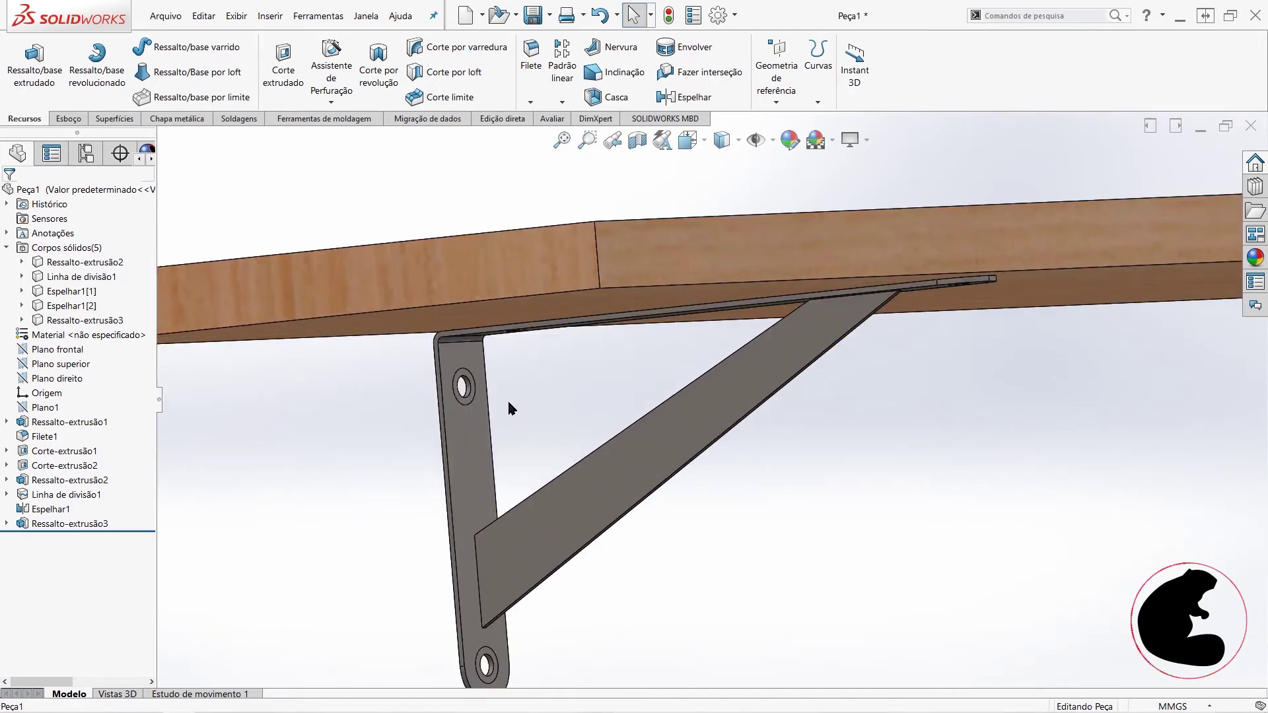
scroll(509, 402, "down", 2)
scroll(508, 402, "down", 2)
scroll(568, 404, "down", 2)
scroll(573, 399, "down", 1)
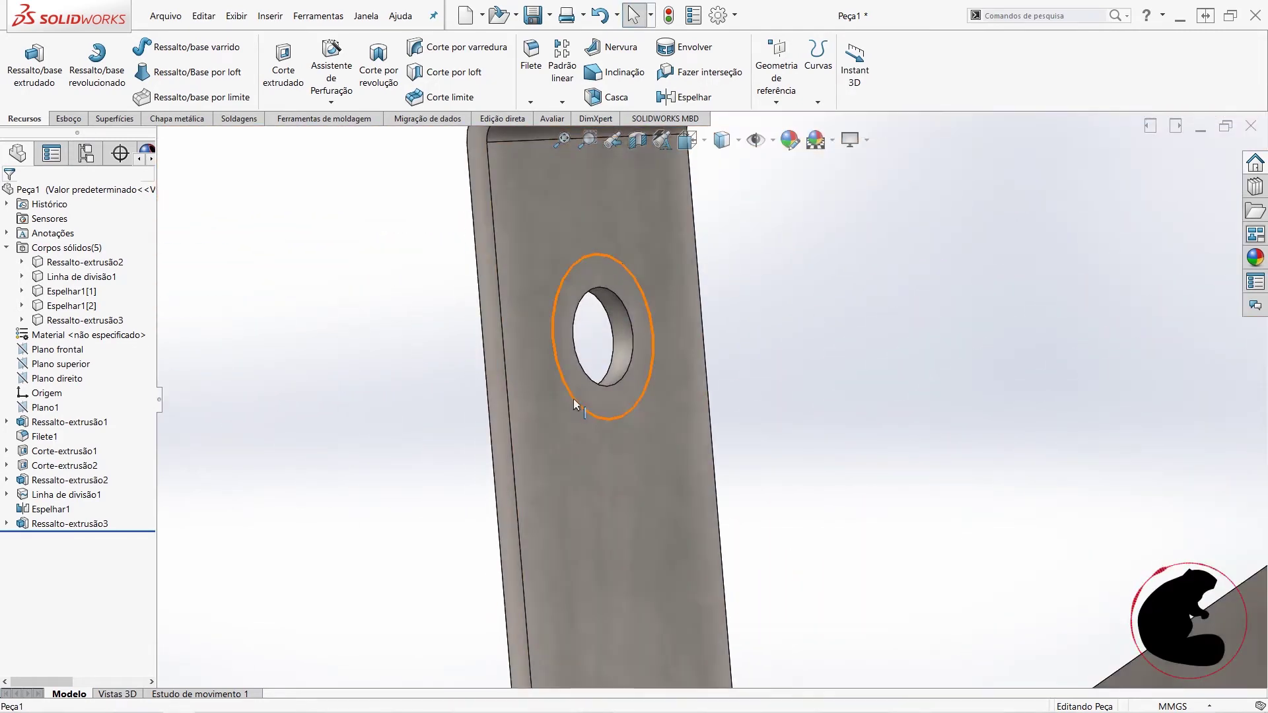
Step: Check the split ring around the upper hole, then orbit to an isometric view
left_click(573, 398)
left_click(787, 395)
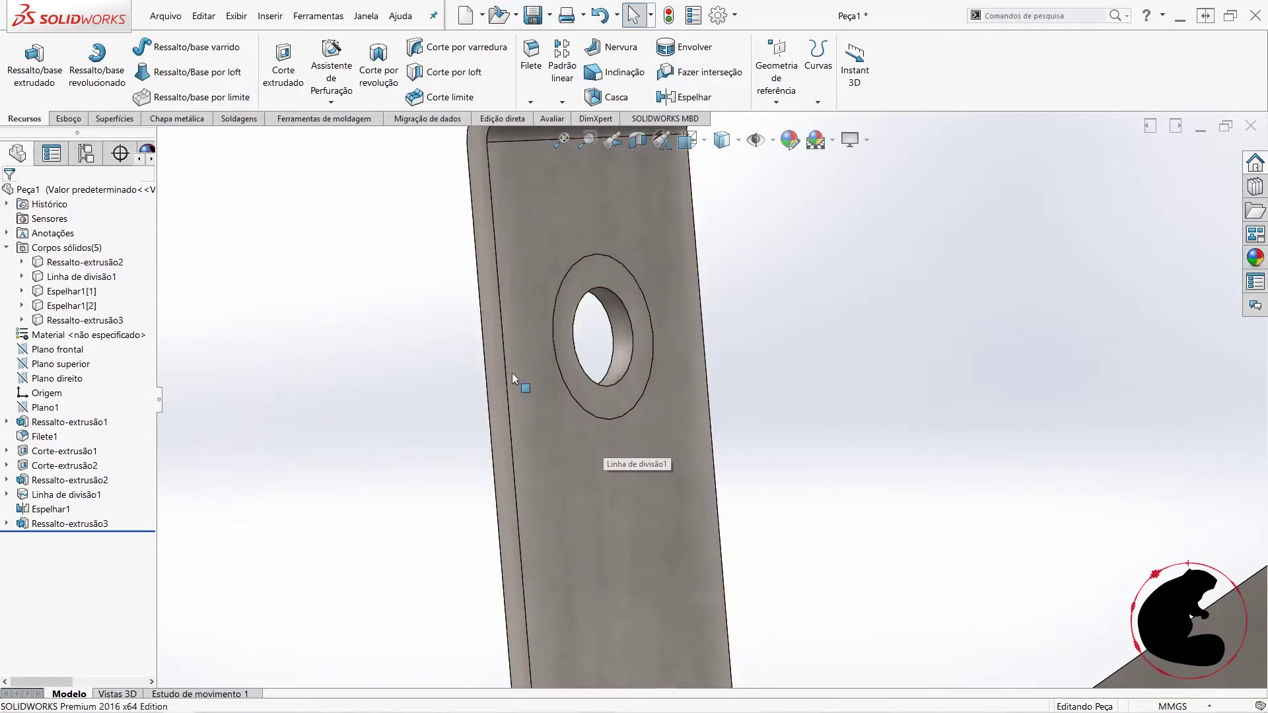
mouse_move(648, 304)
middle_mouse_down()
mouse_move(618, 298)
mouse_move(640, 426)
mouse_move(418, 430)
middle_mouse_up()
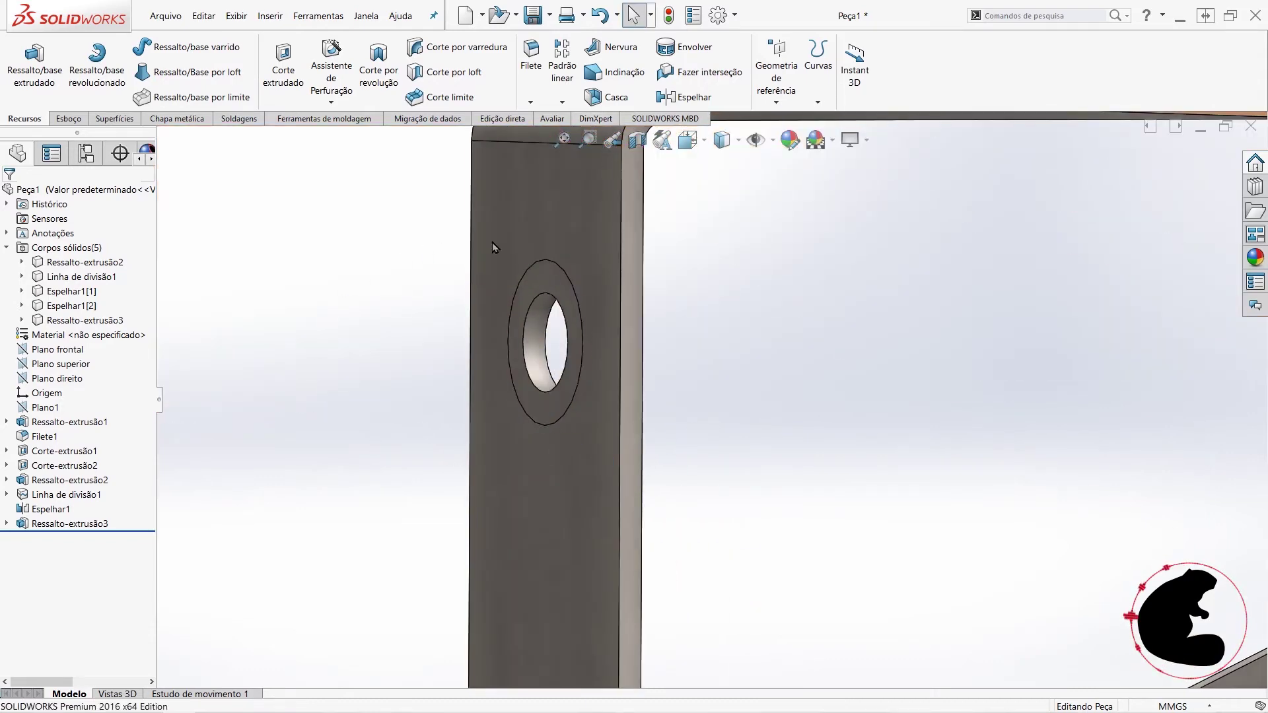
scroll(922, 385, "up", 10)
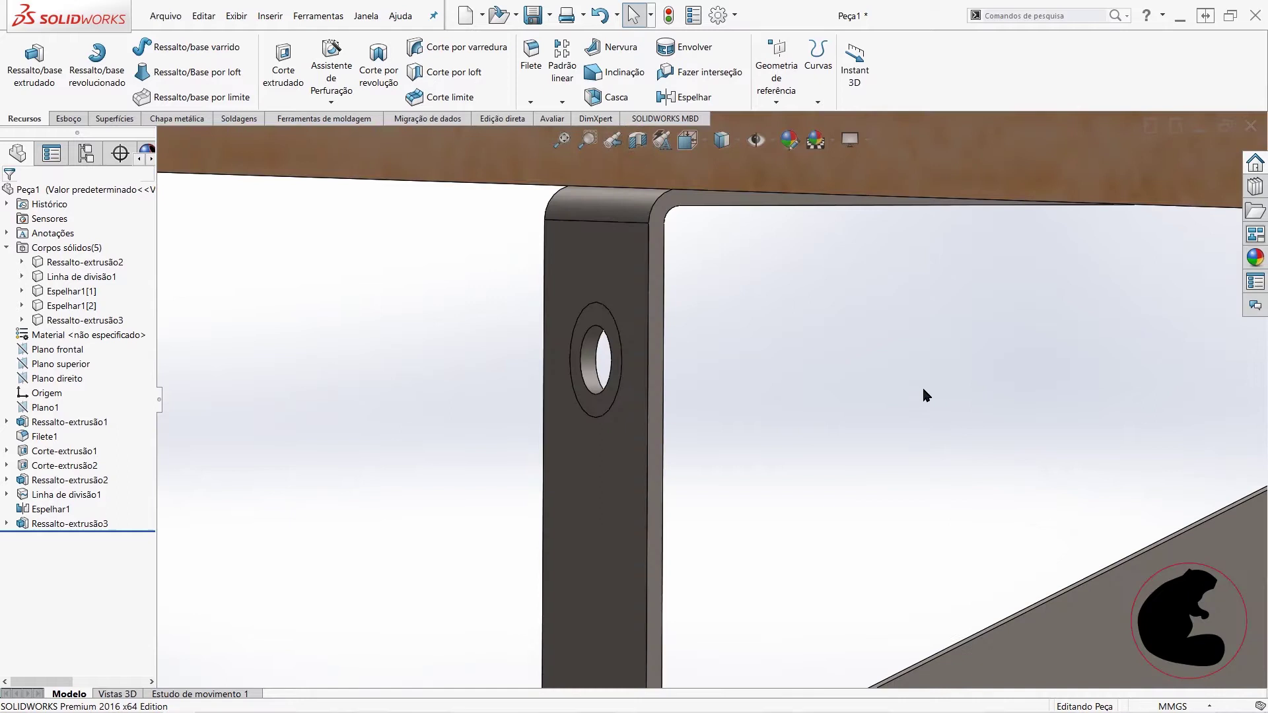
scroll(922, 409, "up", 3)
middle_click_drag(901, 405, 773, 445)
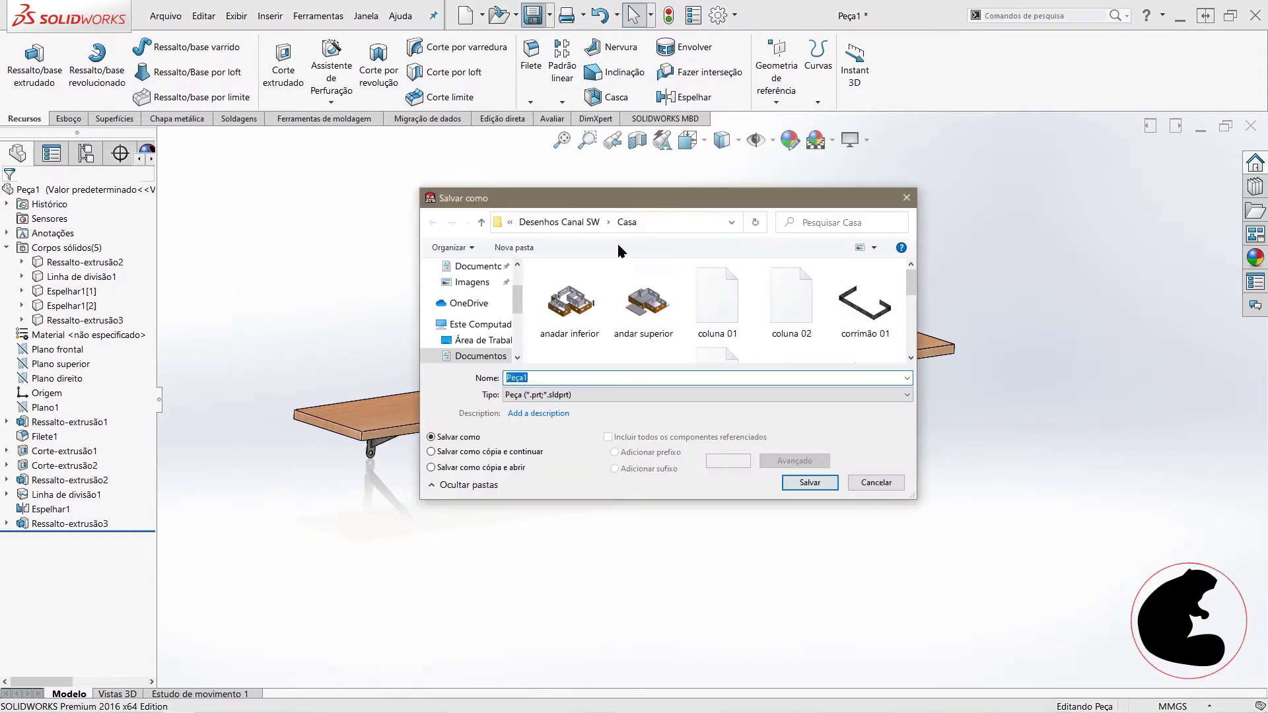
Step: Save the shelf part as 'Estante' in the Desenhos Canal SW folder
left_click(554, 223)
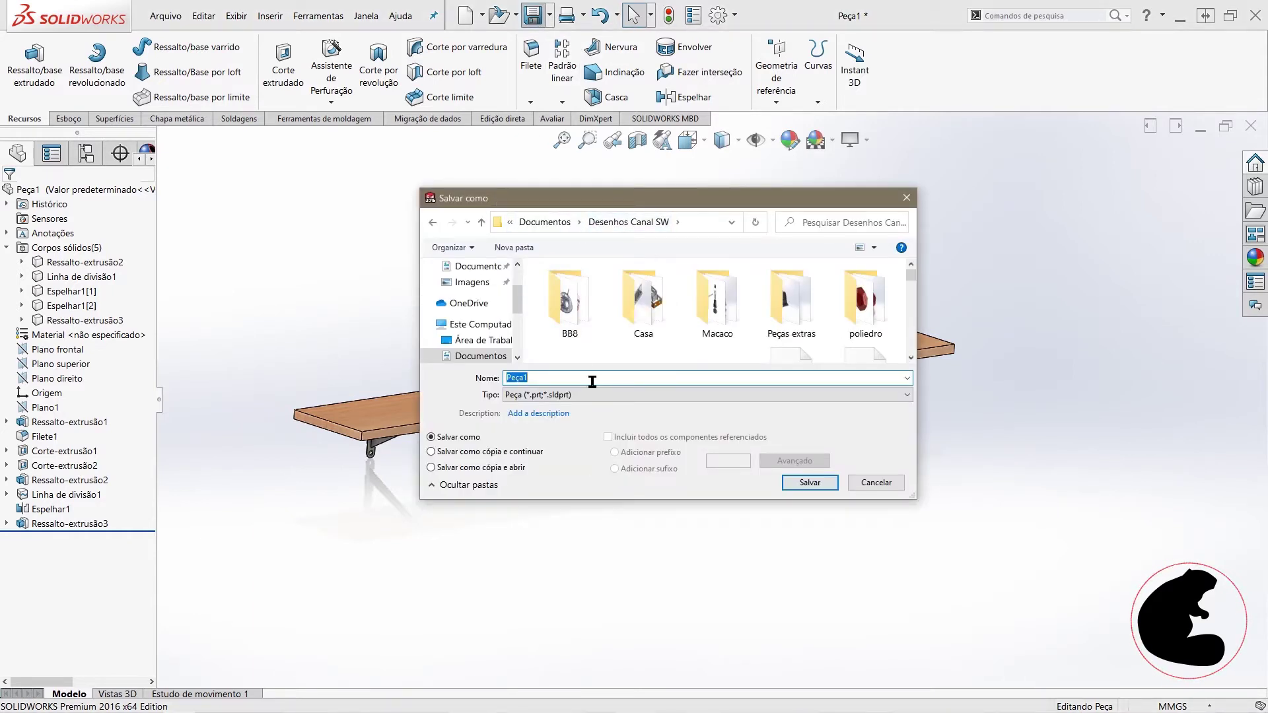
type("Estante")
left_click(808, 482)
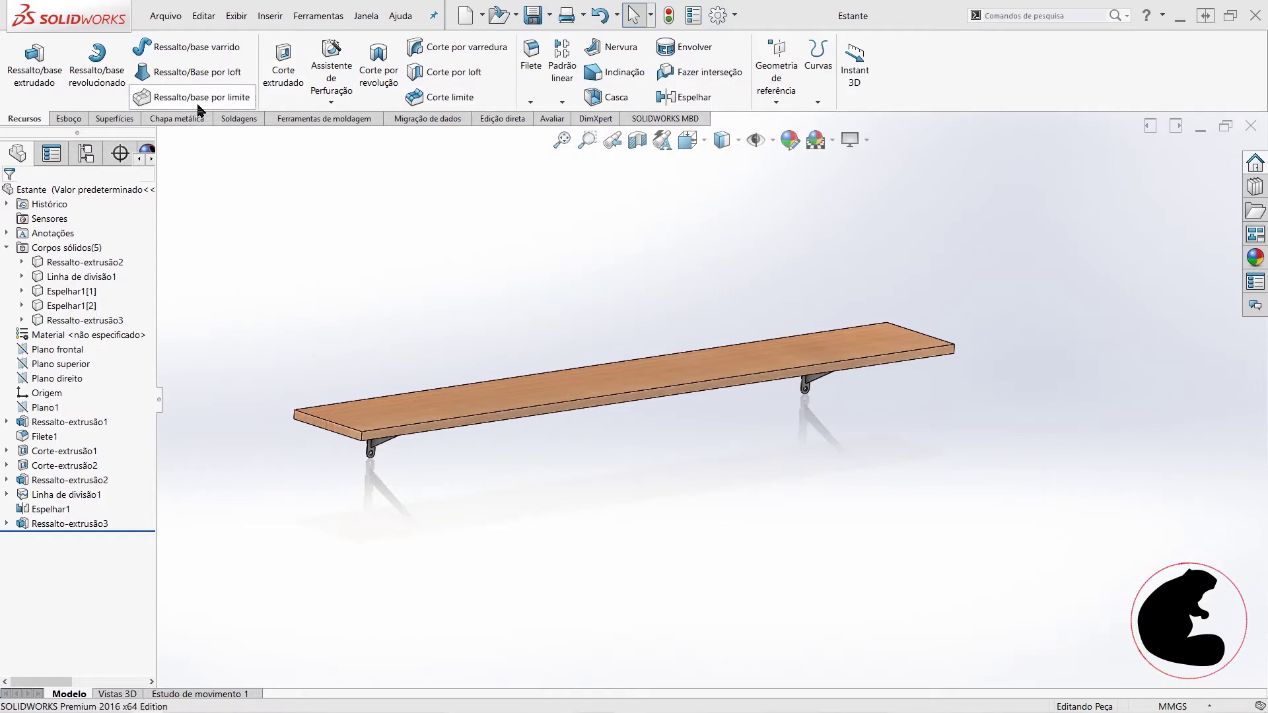
Step: Add the SOLIDWORKS add-ins tab to the CommandManager, then return to Recursos
right_click(446, 120)
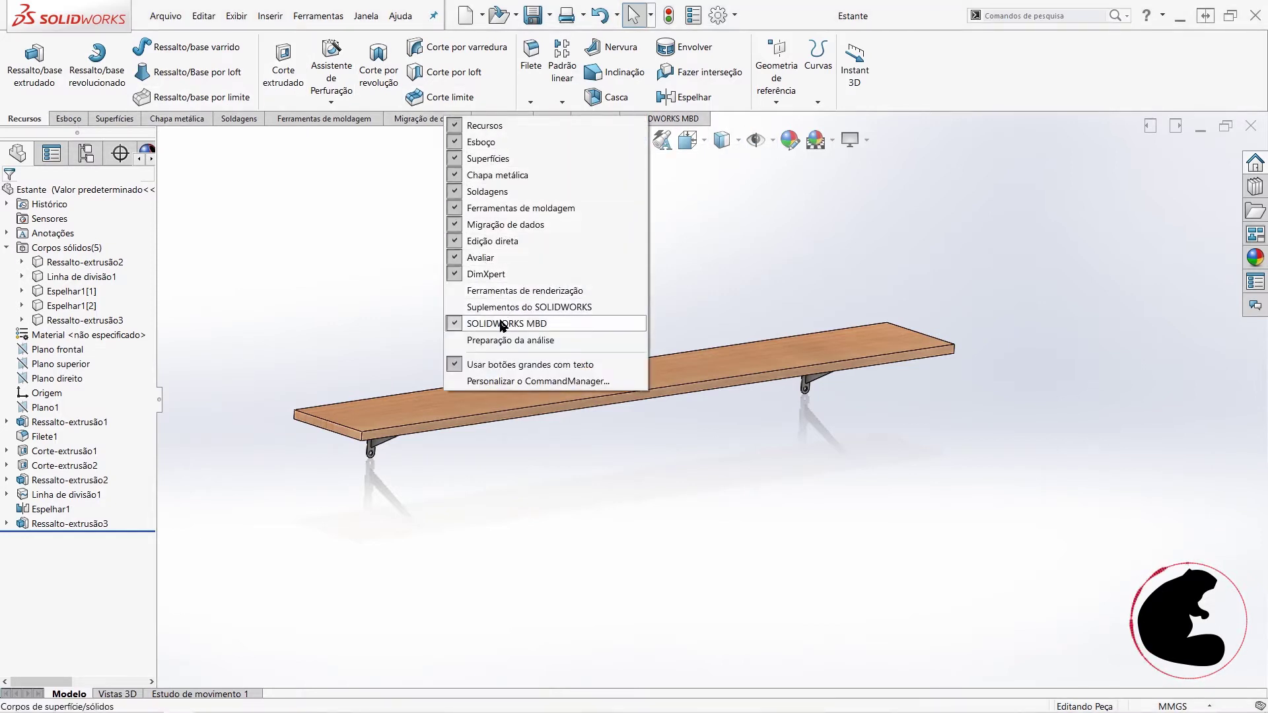
left_click(464, 308)
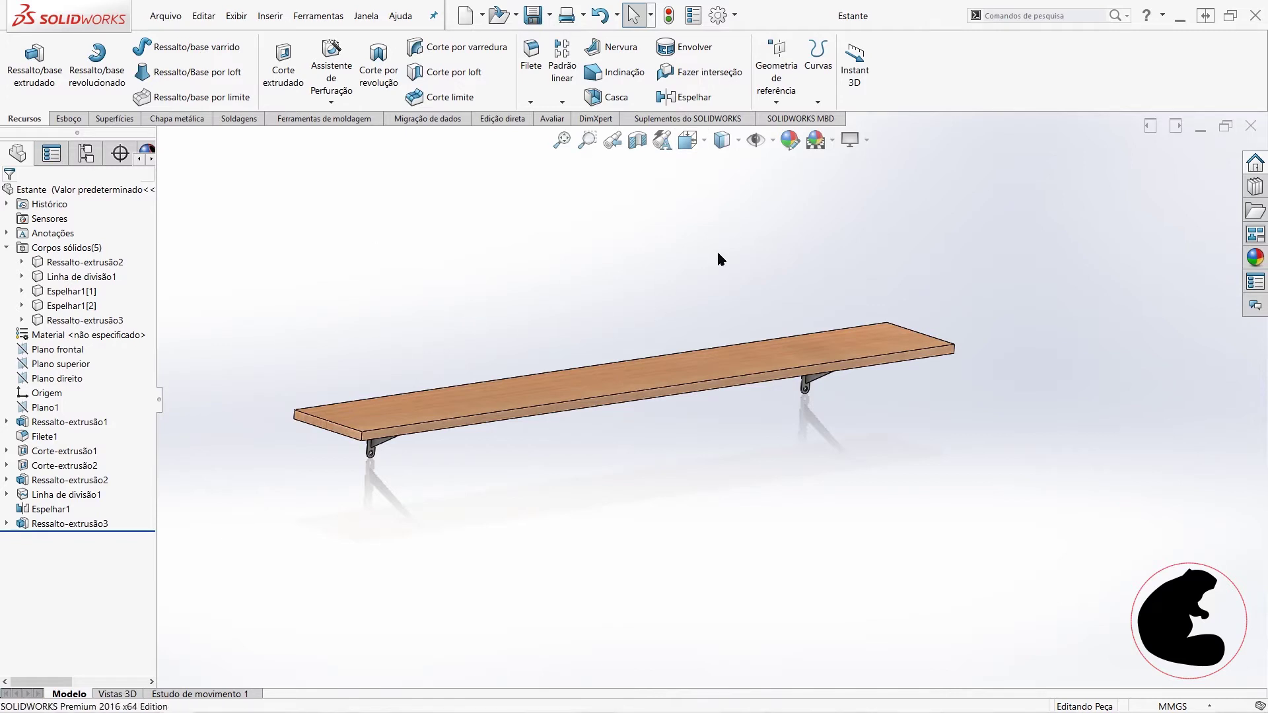
left_click(653, 119)
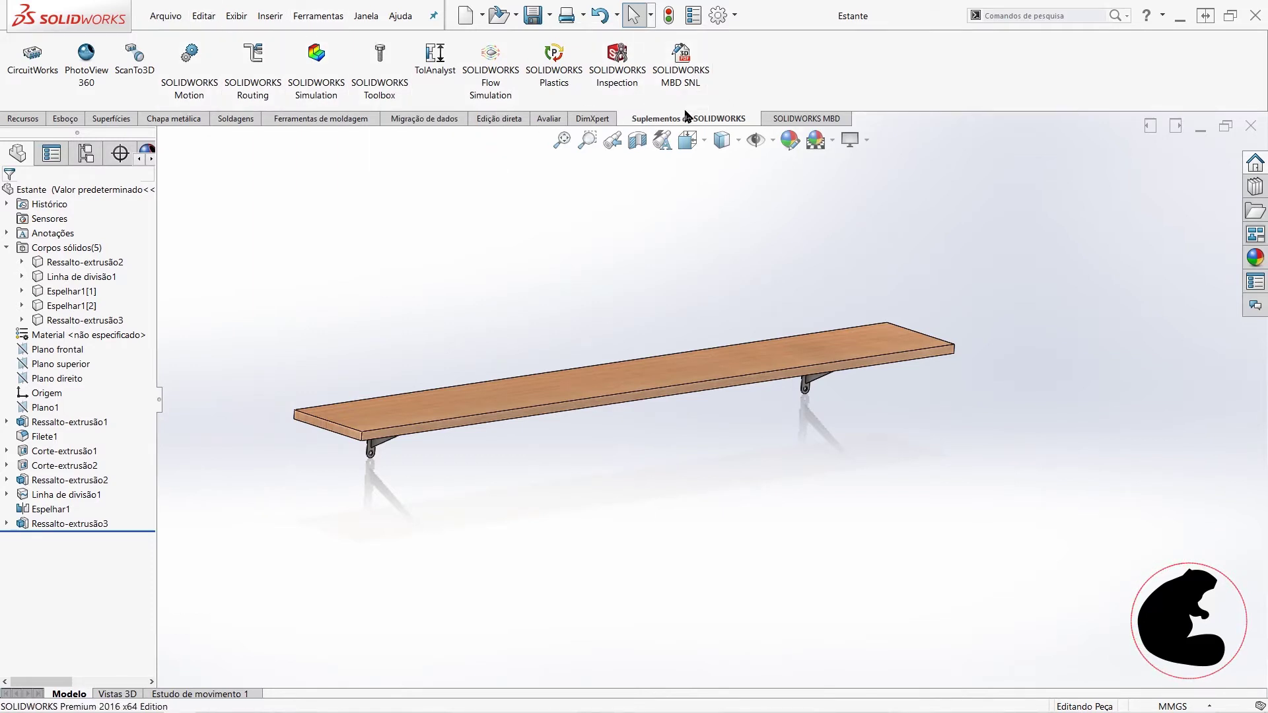
left_click(24, 119)
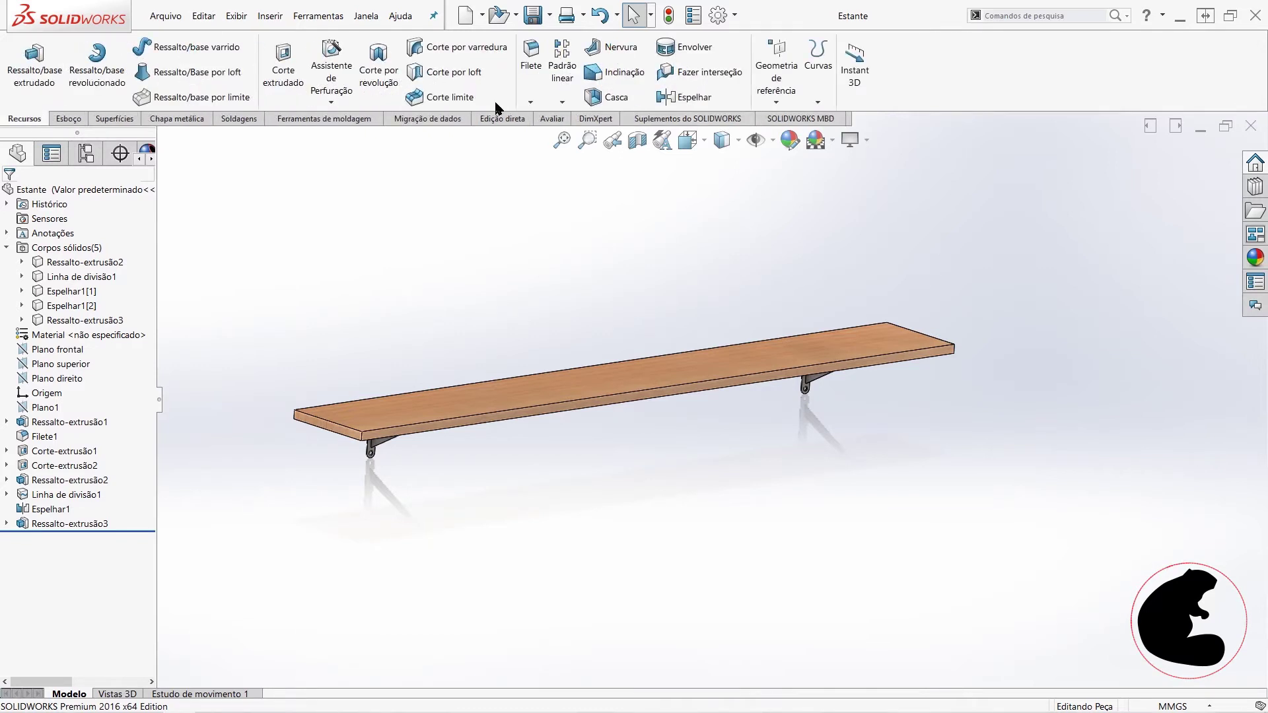
Step: Enable the SOLIDWORKS Simulation add-in in Suplementos and show the Simulation tab
left_click(735, 19)
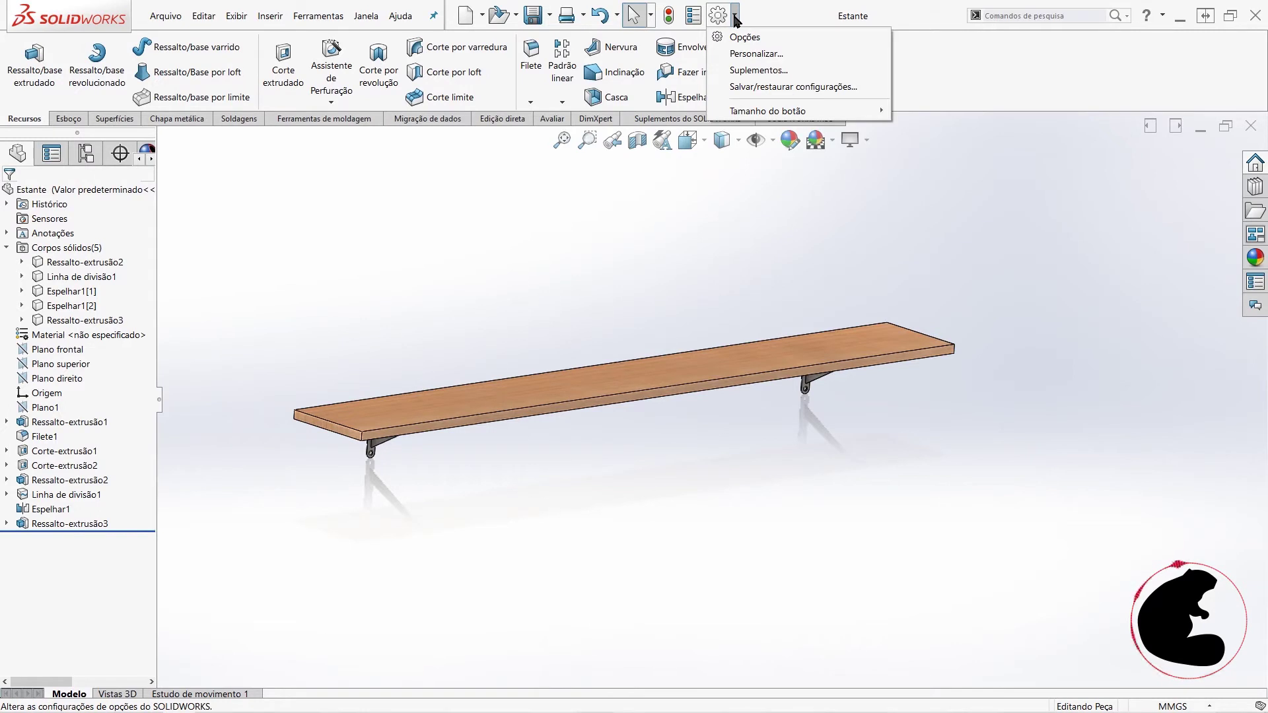
left_click(752, 70)
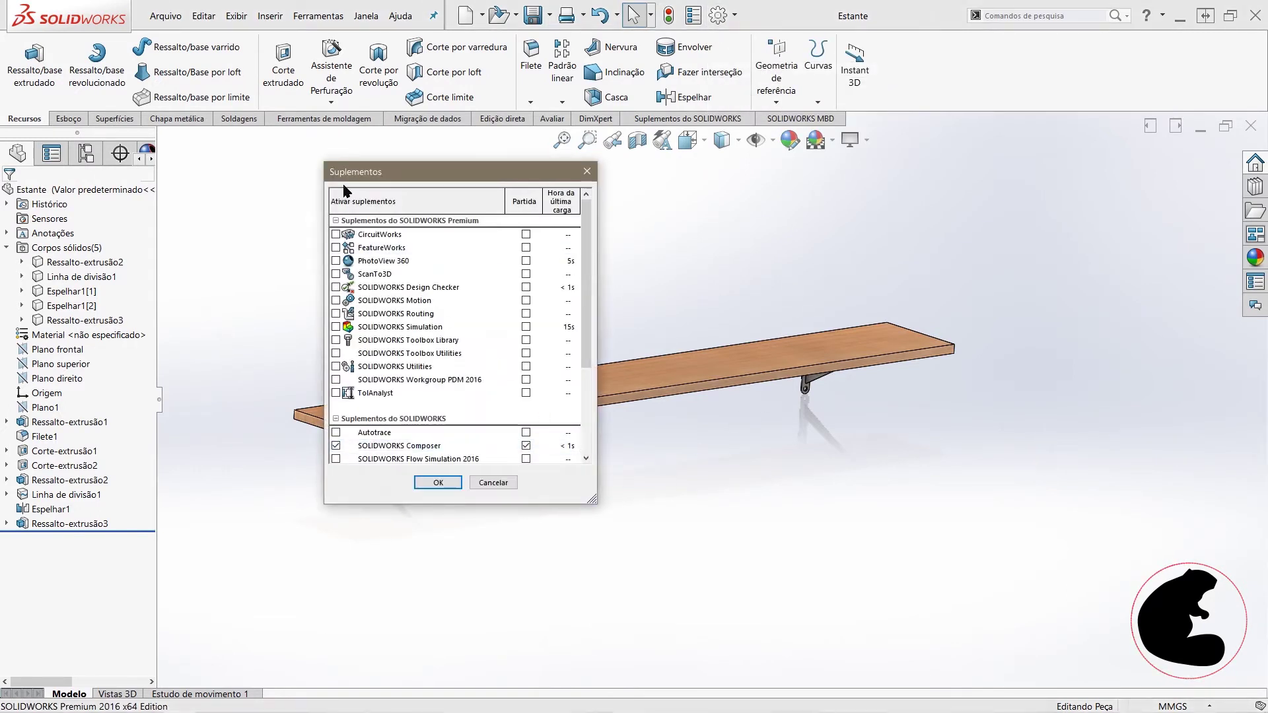
left_click(335, 327)
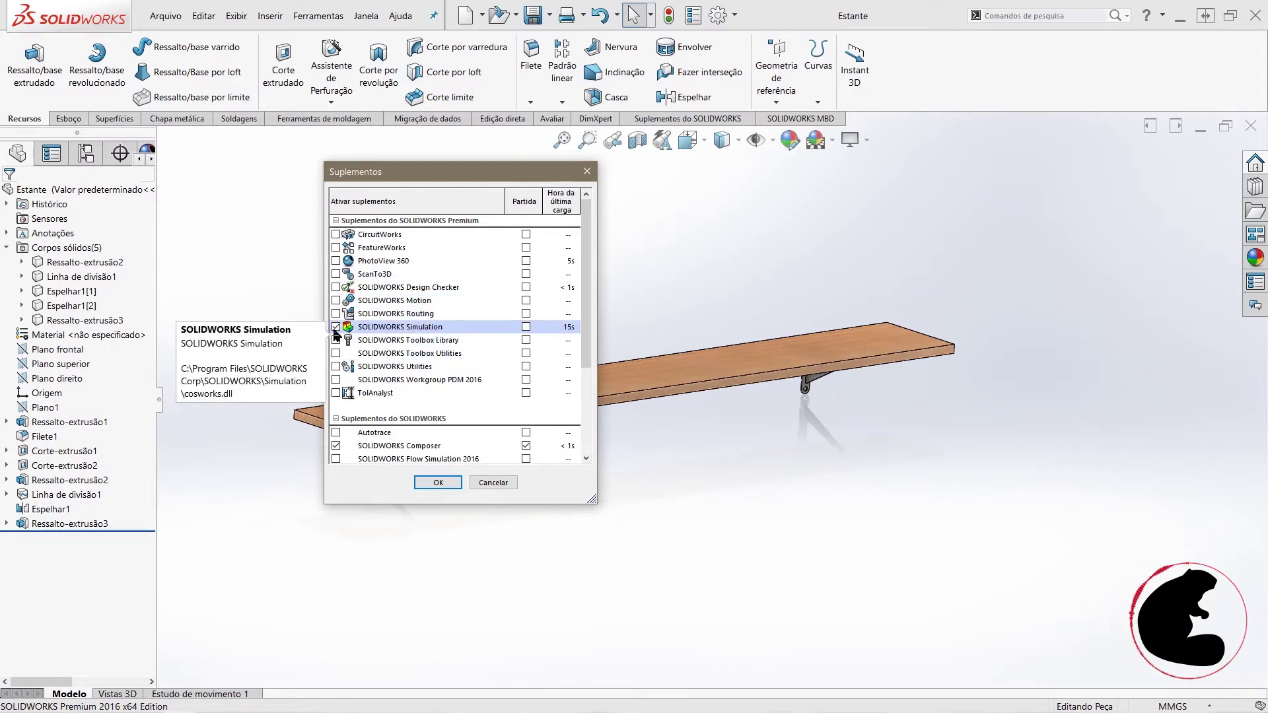
left_click(438, 482)
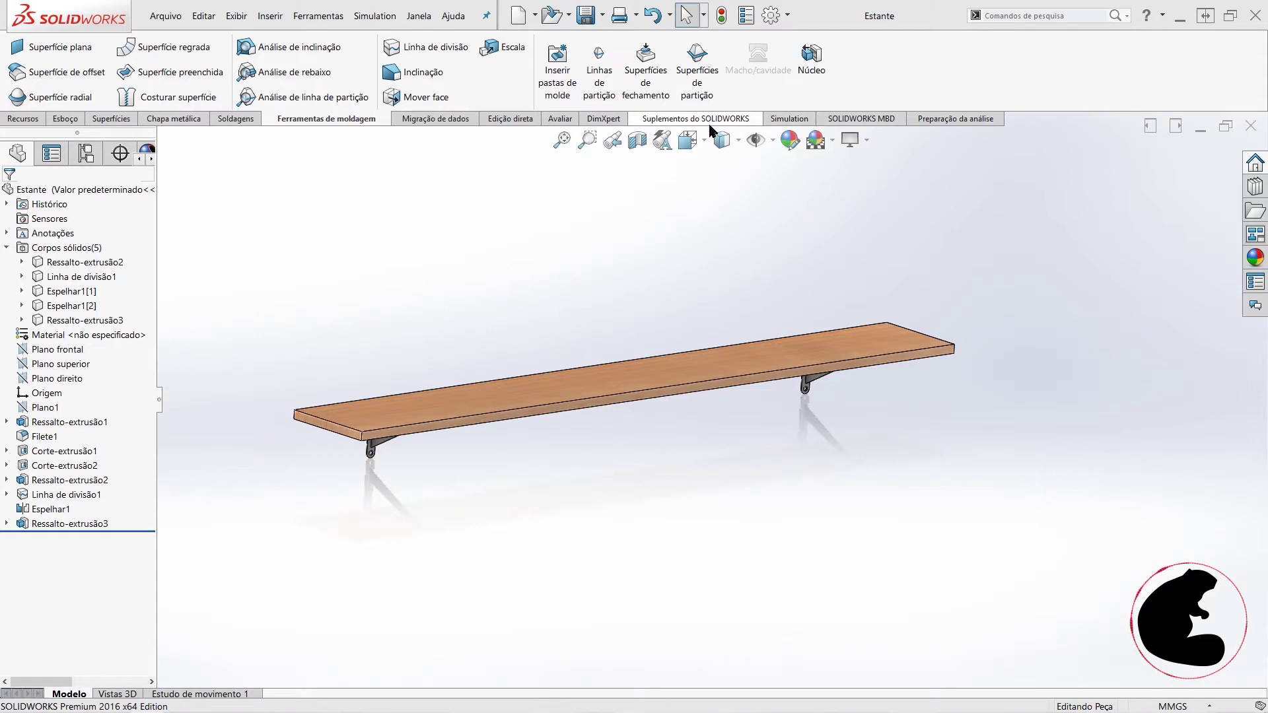
left_click(792, 120)
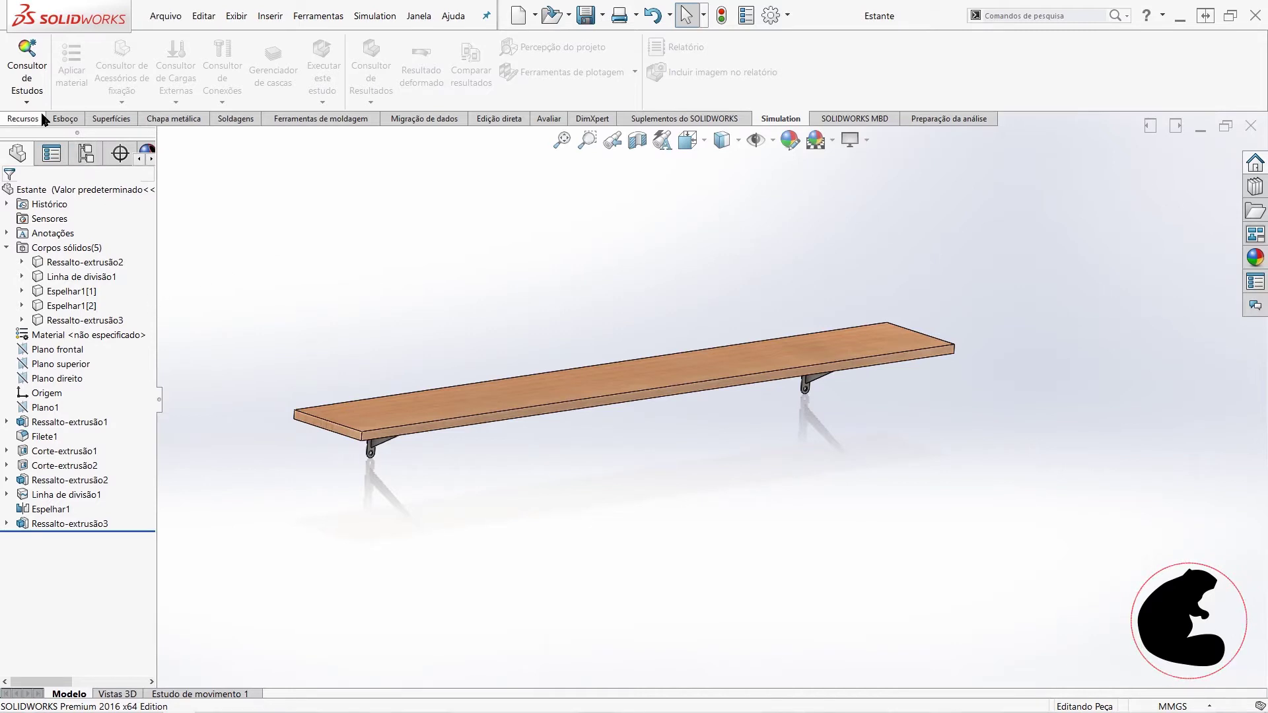
Step: Launch the Consultor de Estudos, advance past its welcome page, and close the Estante part
left_click(27, 53)
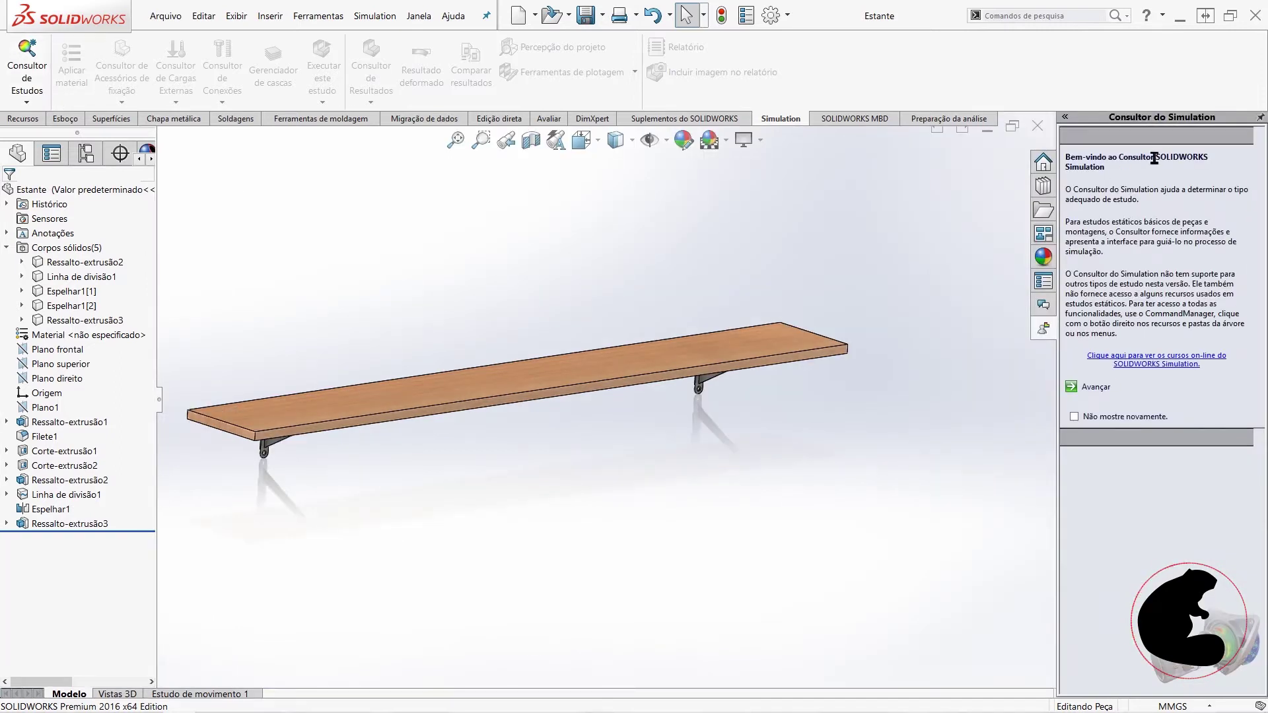
left_click(1079, 392)
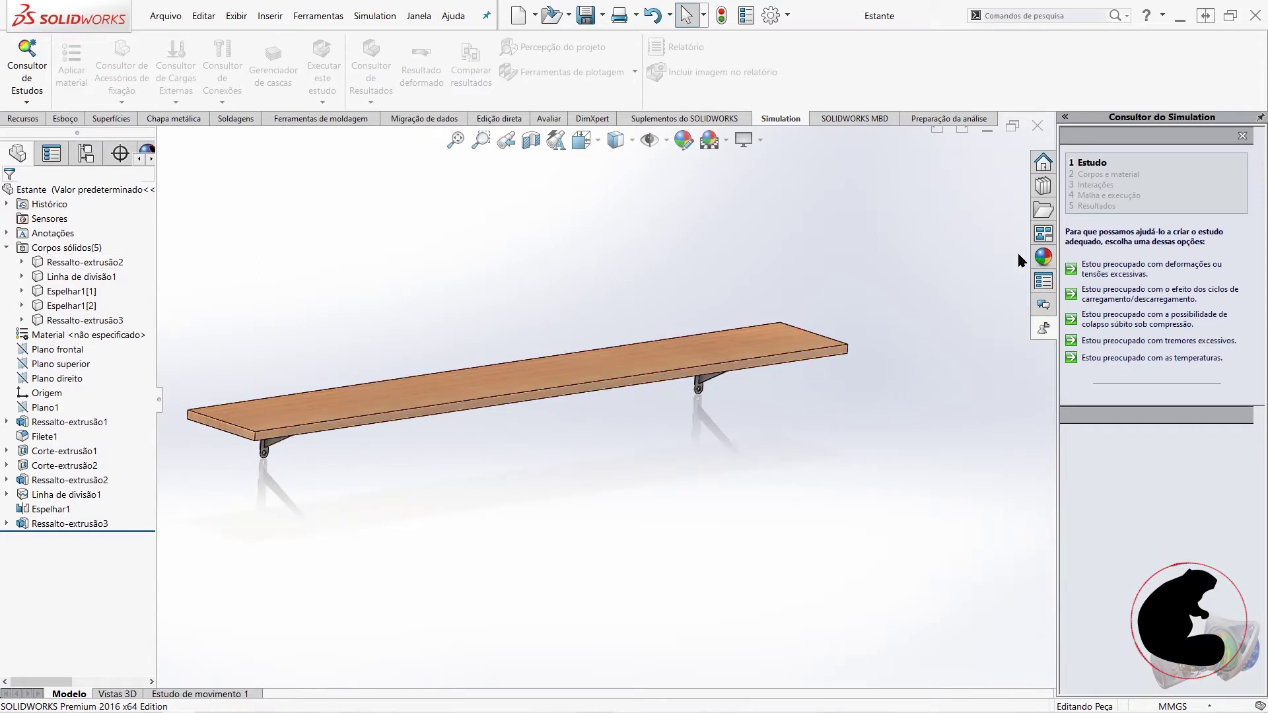
left_click(1041, 132)
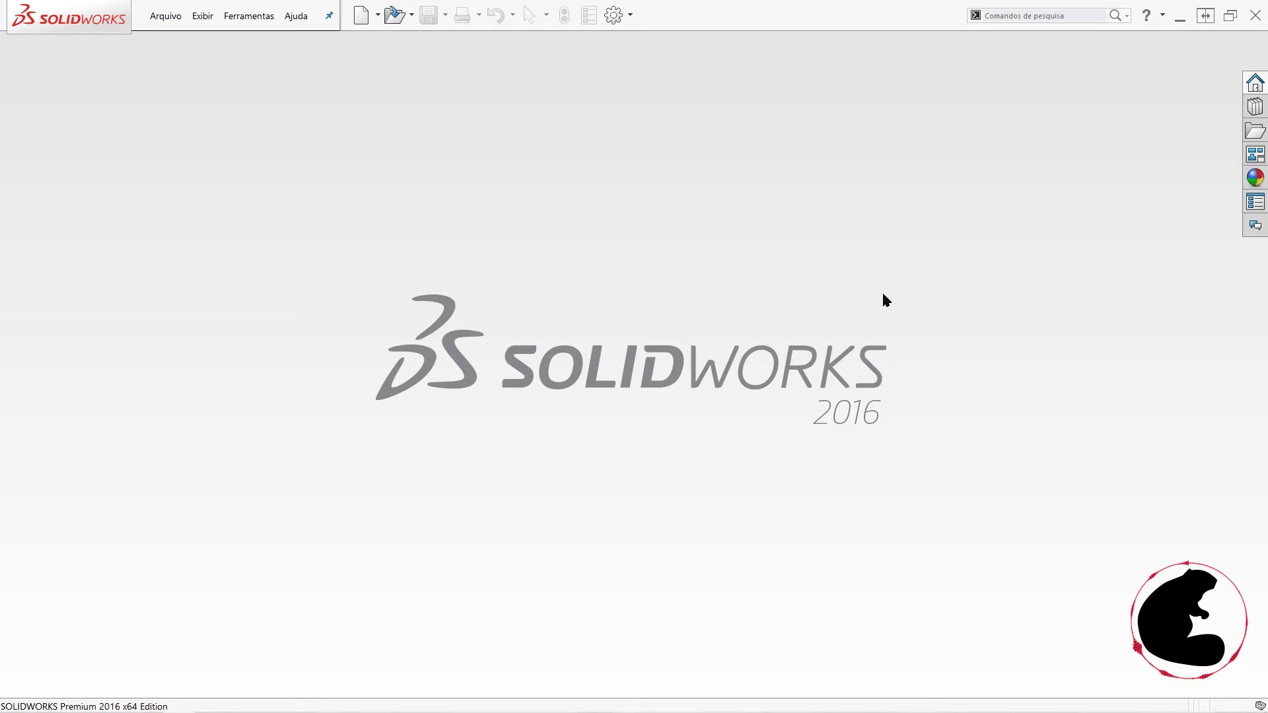
Step: Reopen the Estante part, filtering the file type to Peça (*.prt;*.sldprt)
left_click(394, 17)
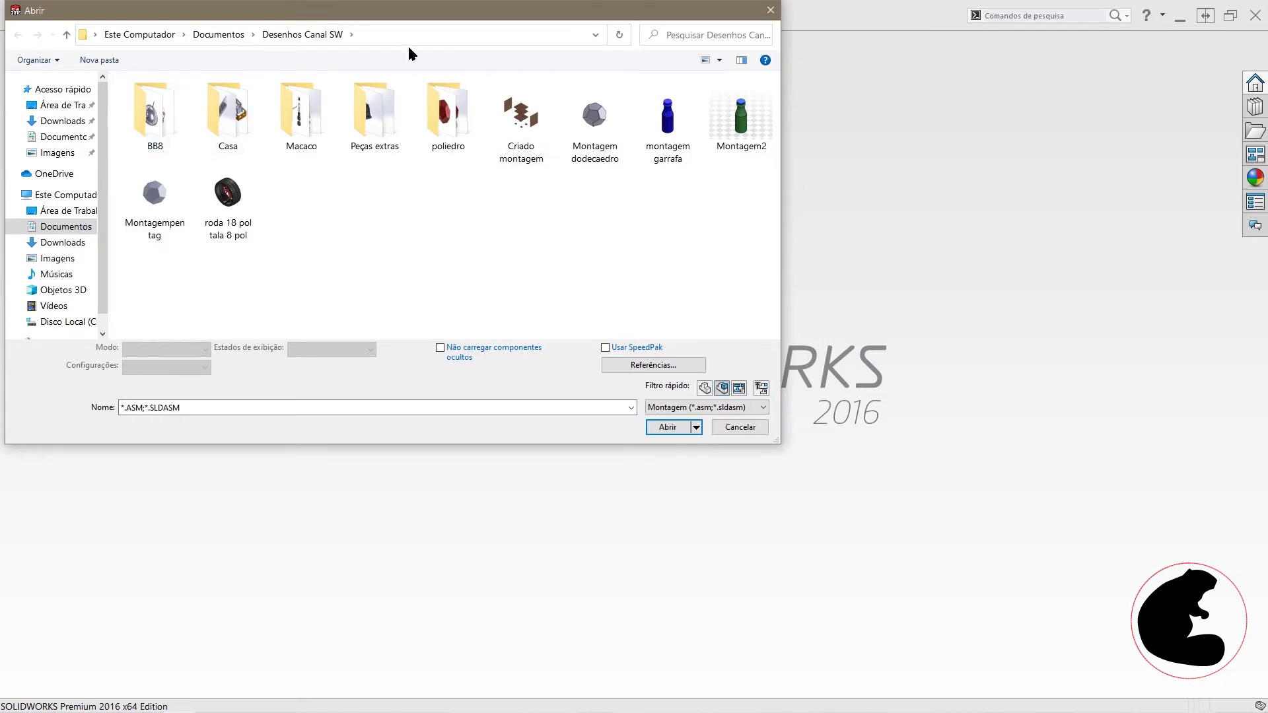
left_click(684, 408)
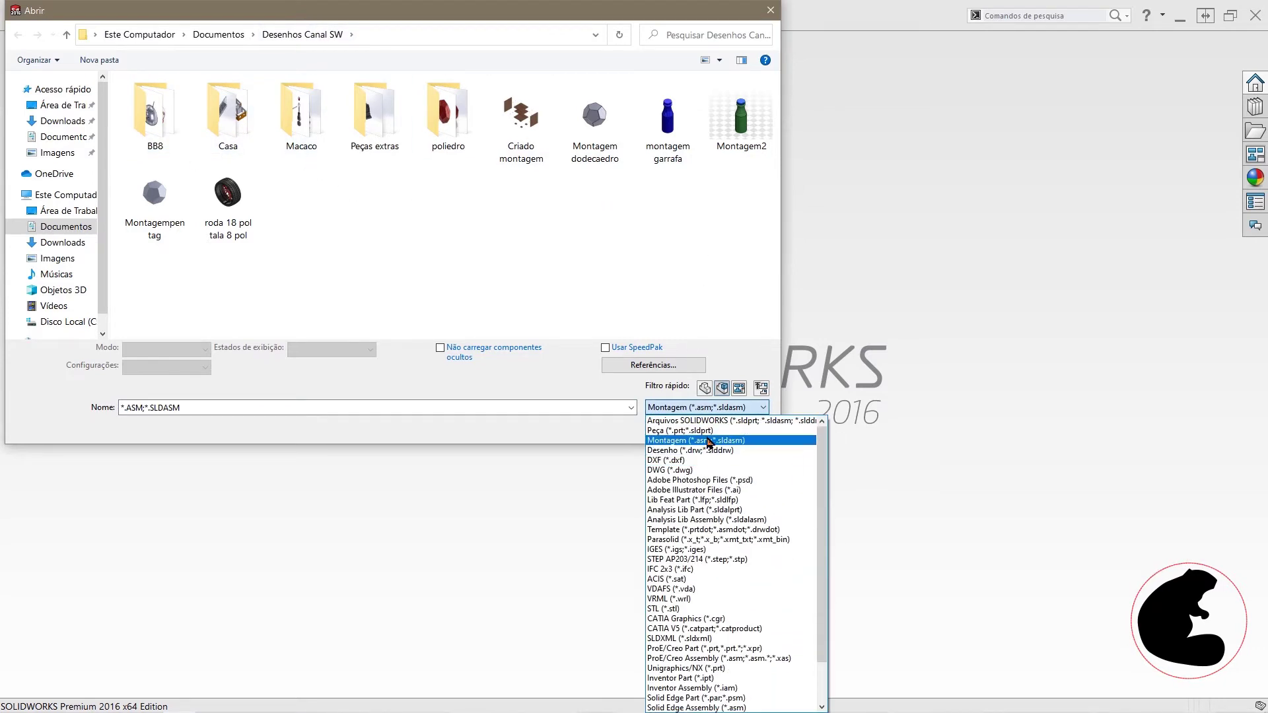
left_click(709, 440)
left_click(712, 408)
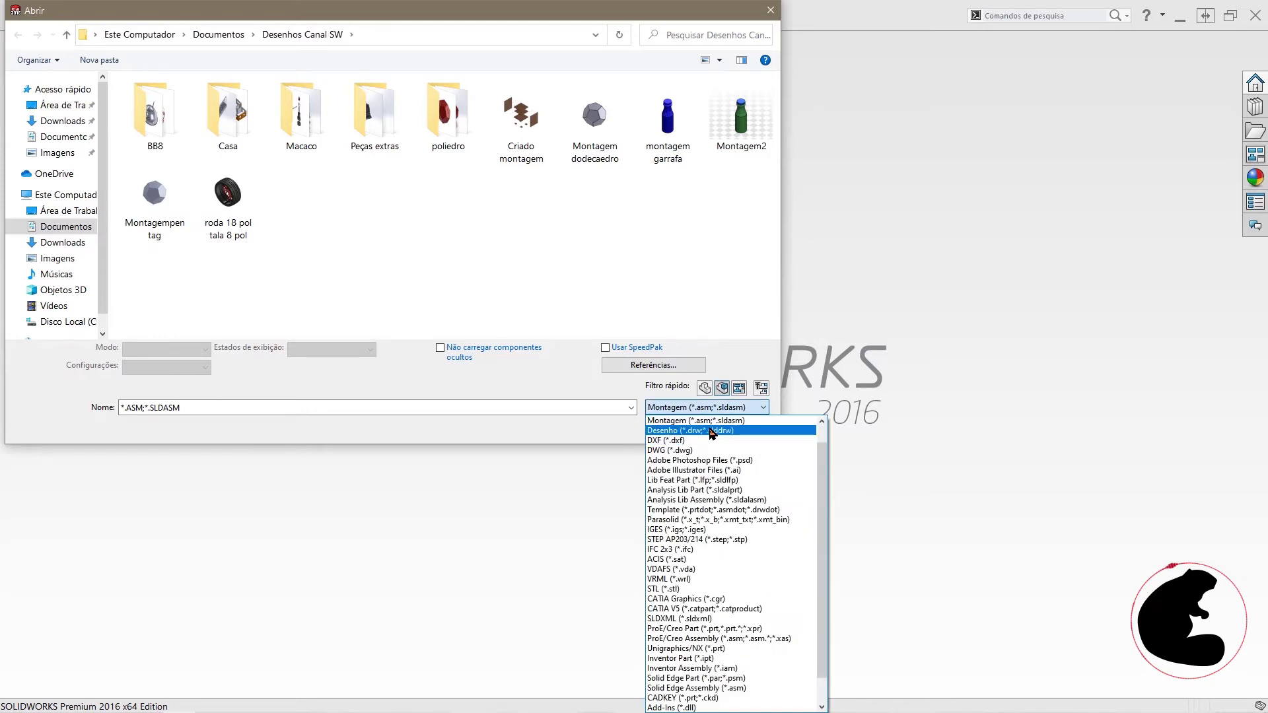
scroll(711, 434, "up", 1)
left_click(712, 431)
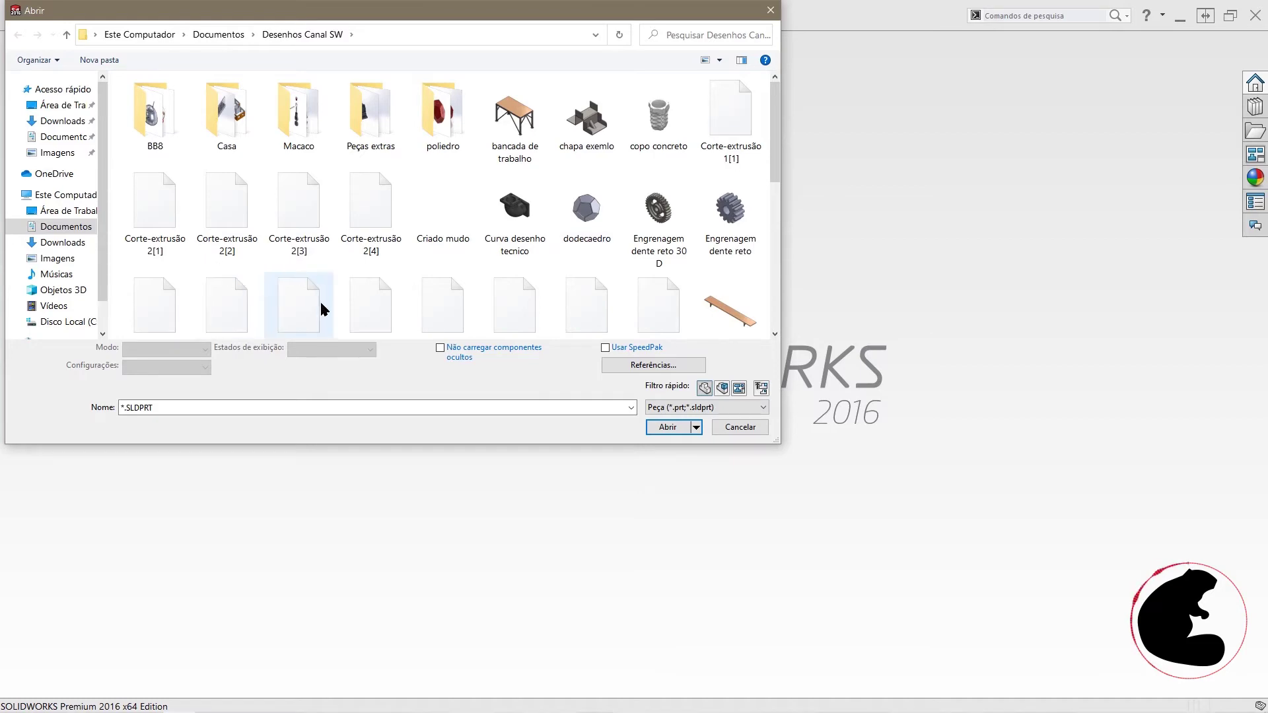
left_click(323, 309)
scroll(327, 305, "down", 3)
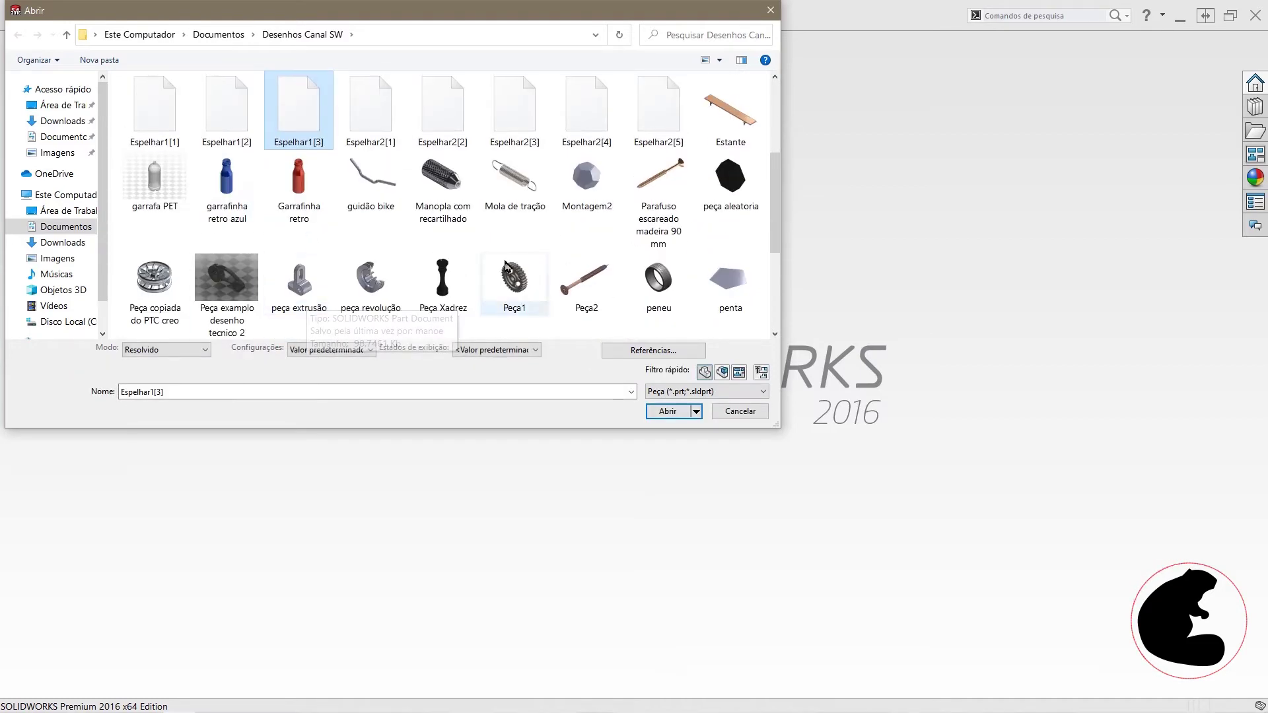
scroll(508, 267, "up", 1)
left_click(721, 239)
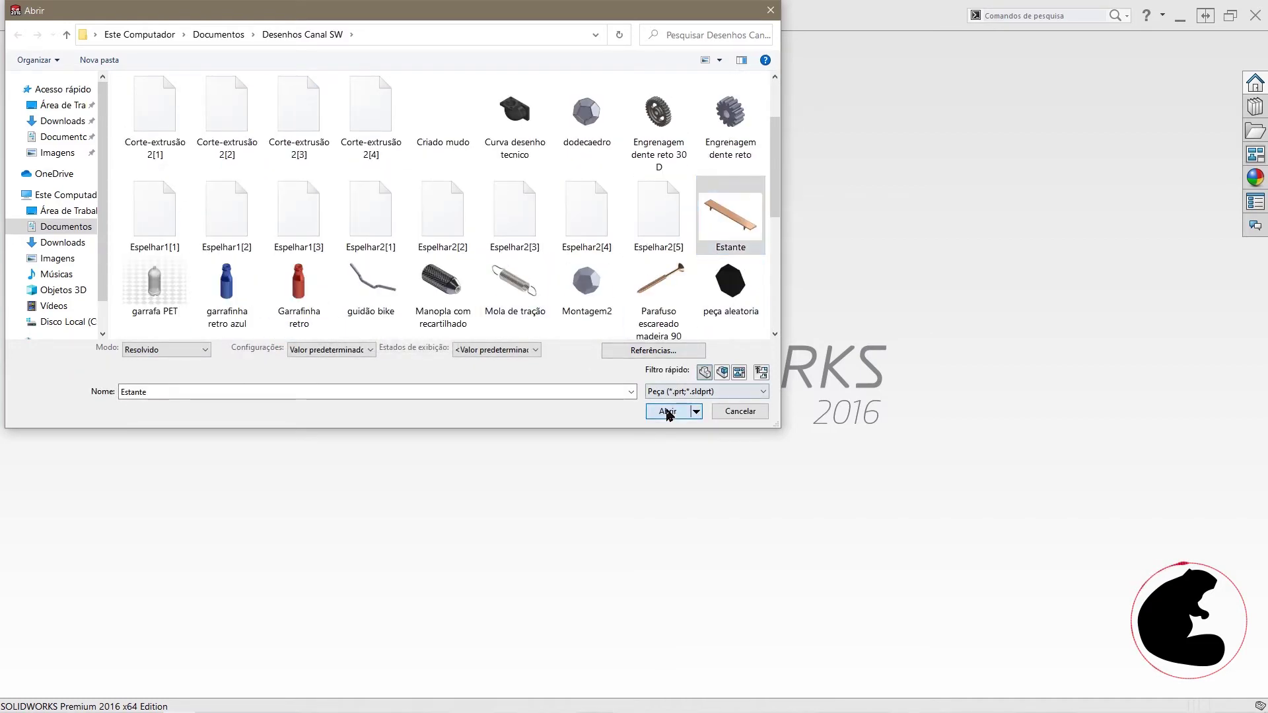
left_click(667, 412)
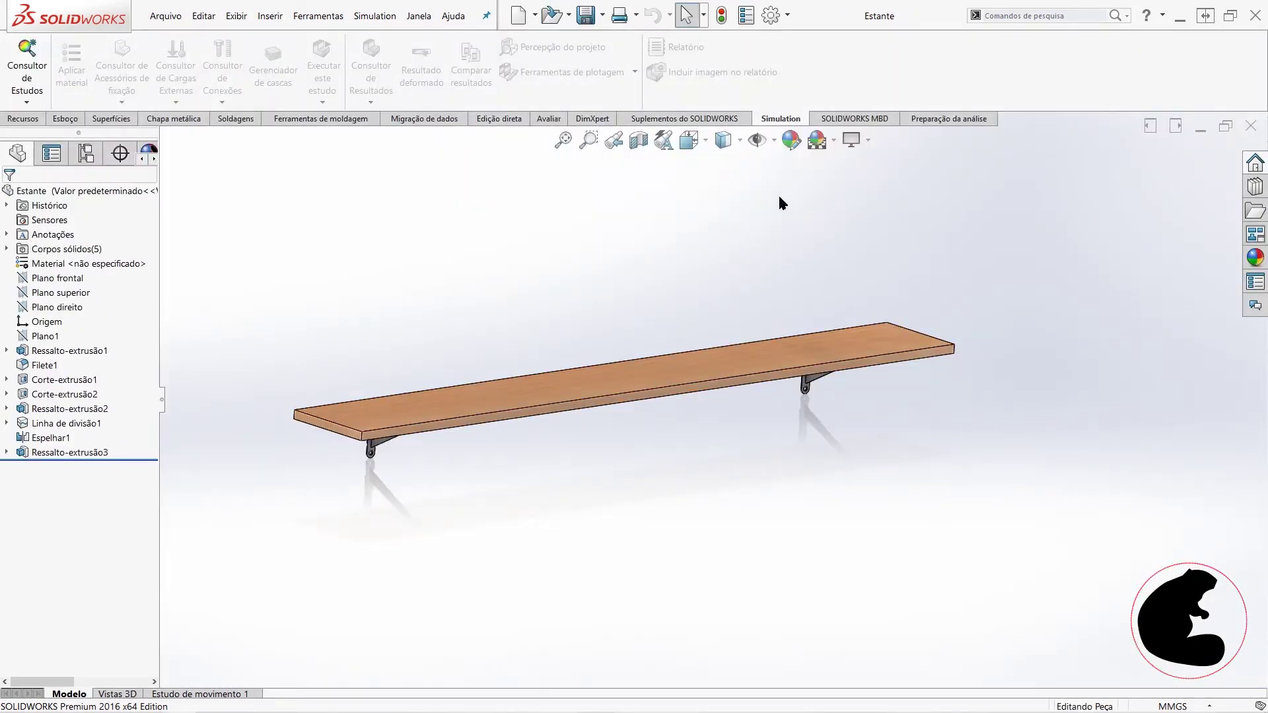
Step: Confirm under Suplementos that the SOLIDWORKS Simulation add-in is still enabled, closing without changes
left_click(788, 15)
left_click(793, 71)
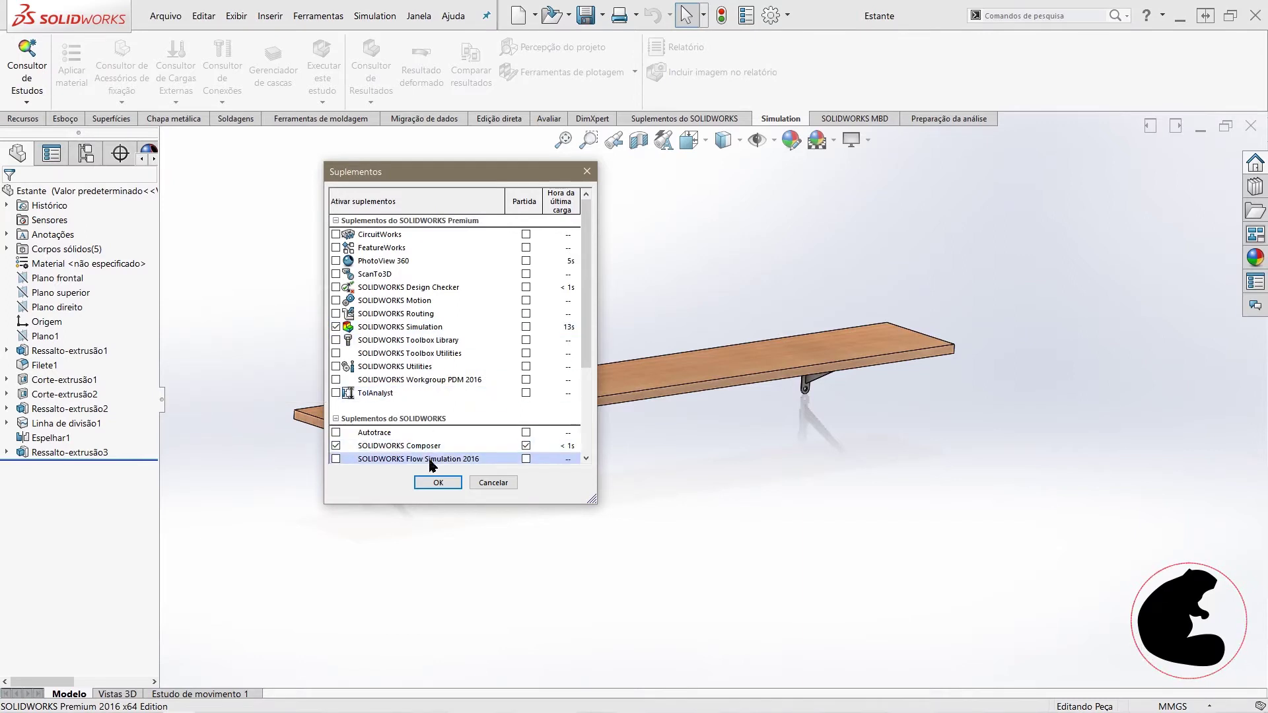
left_click(454, 486)
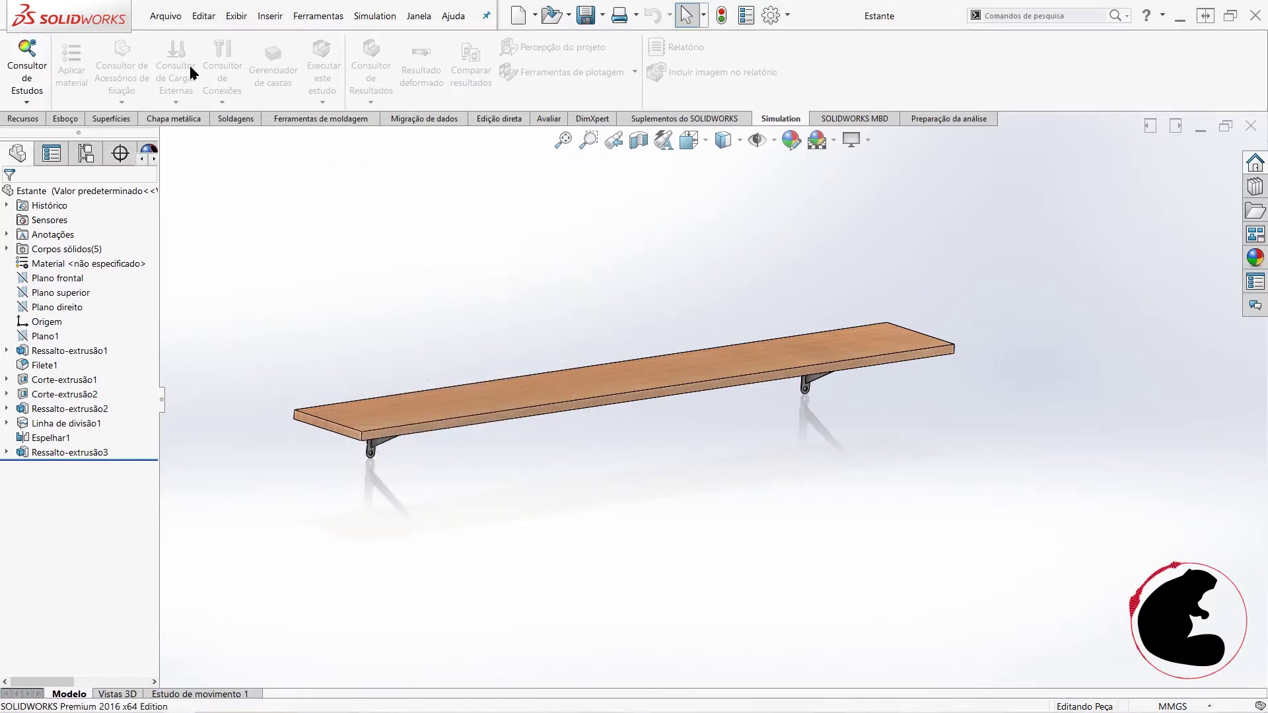
Step: Start a new study for the Estante part from the Consultor de Estudos menu
left_click(28, 105)
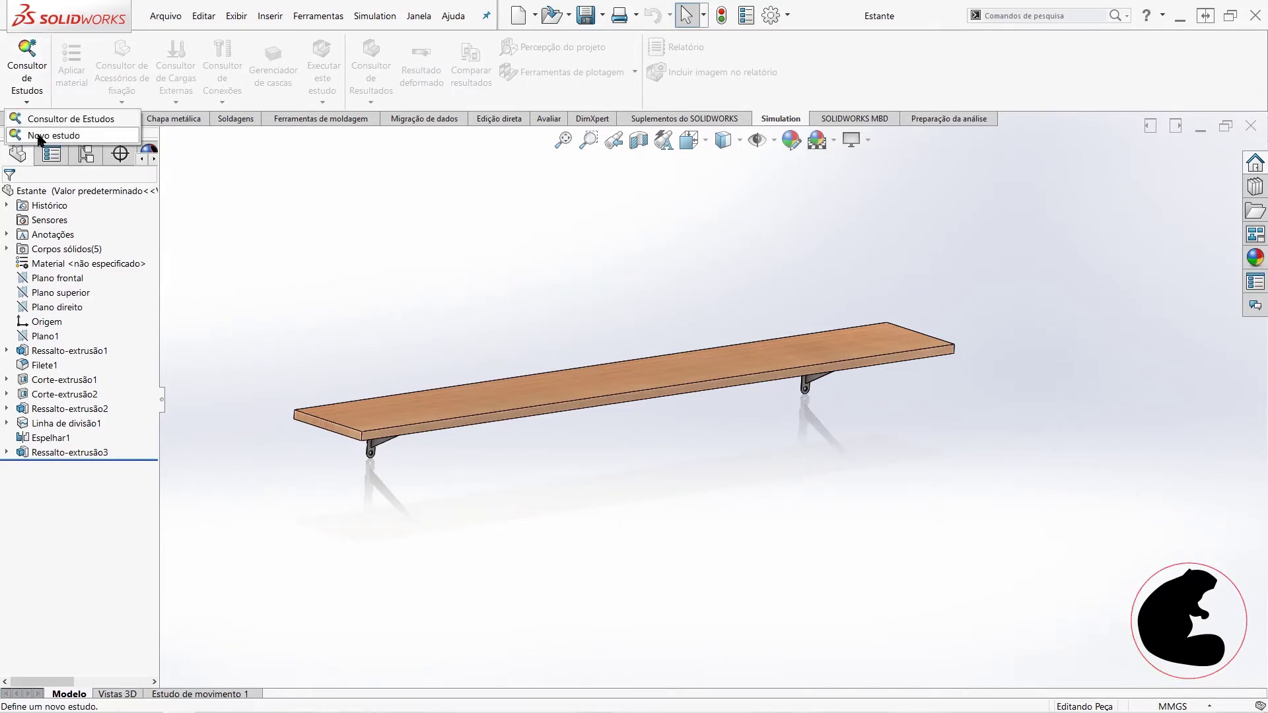
left_click(39, 136)
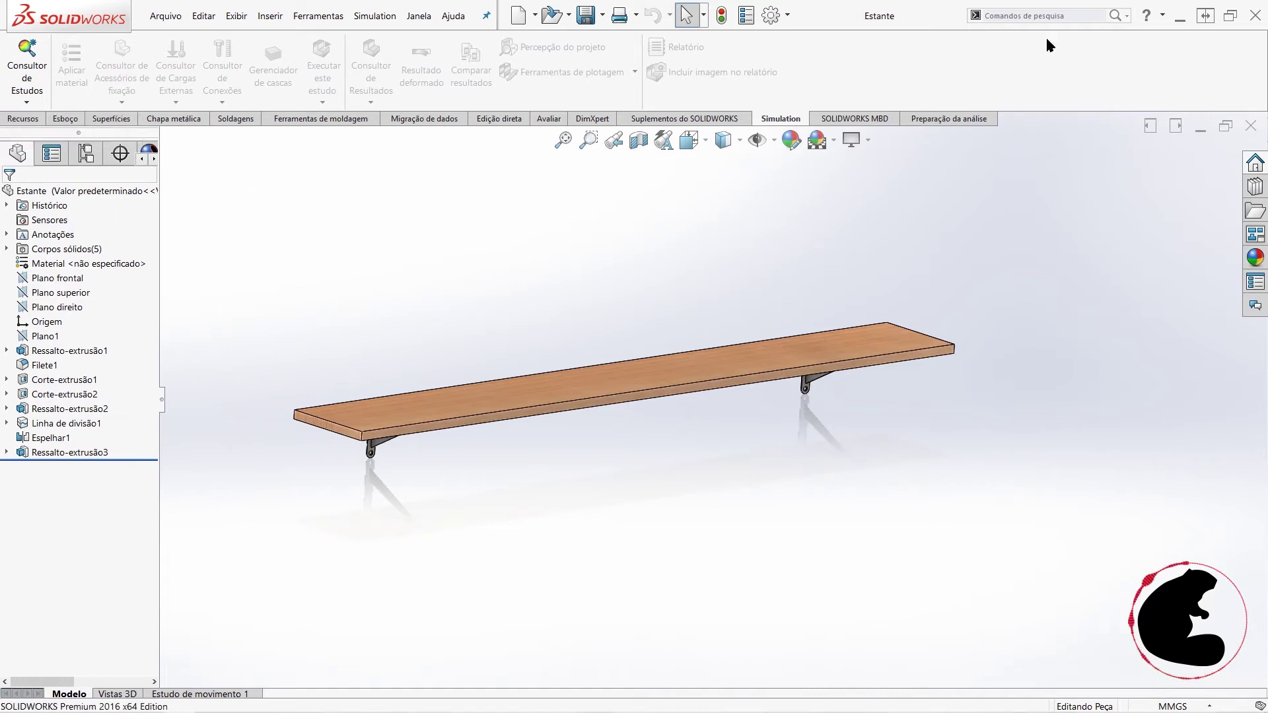
left_click(27, 102)
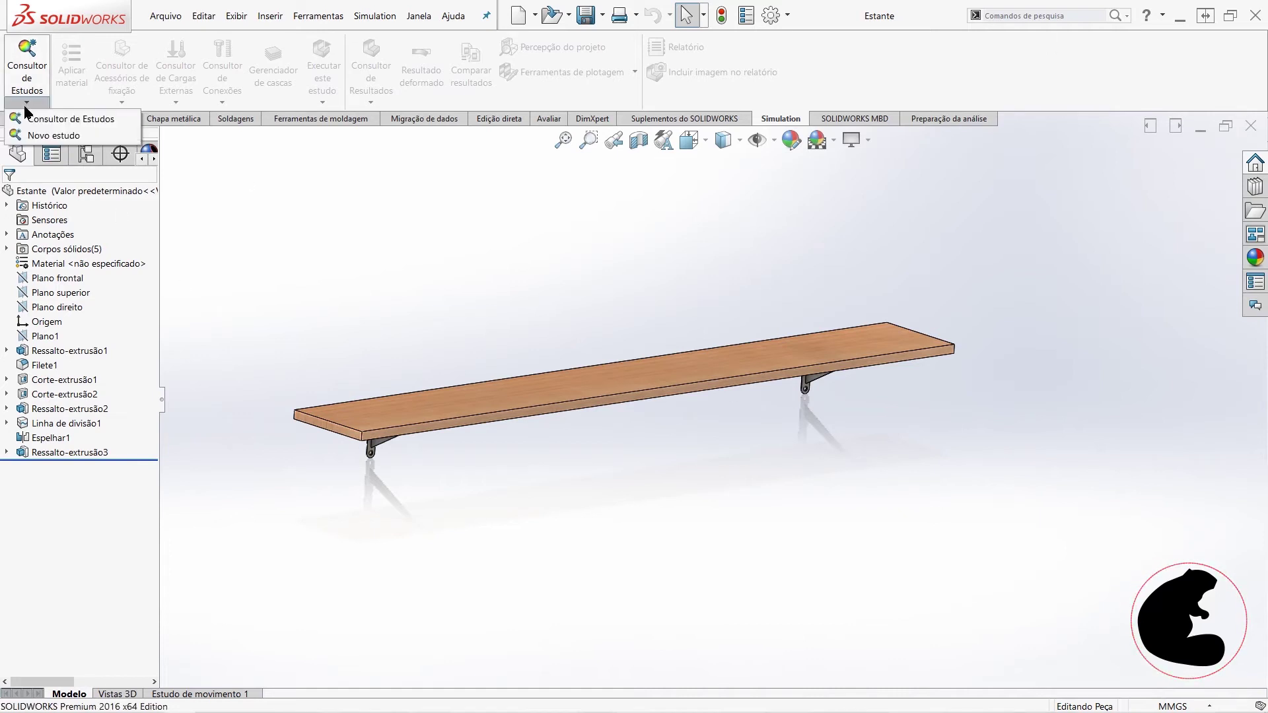
left_click(38, 134)
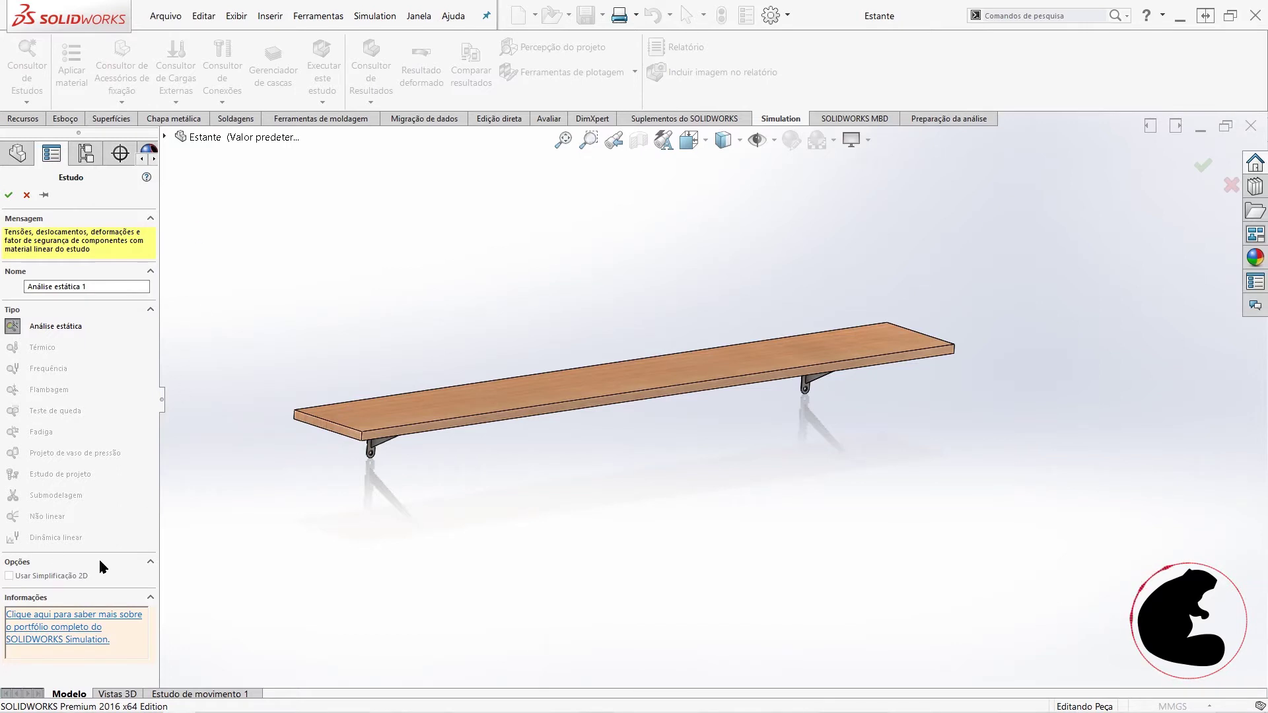
Step: Name the static study Resistencia peso and create it
left_click(90, 287)
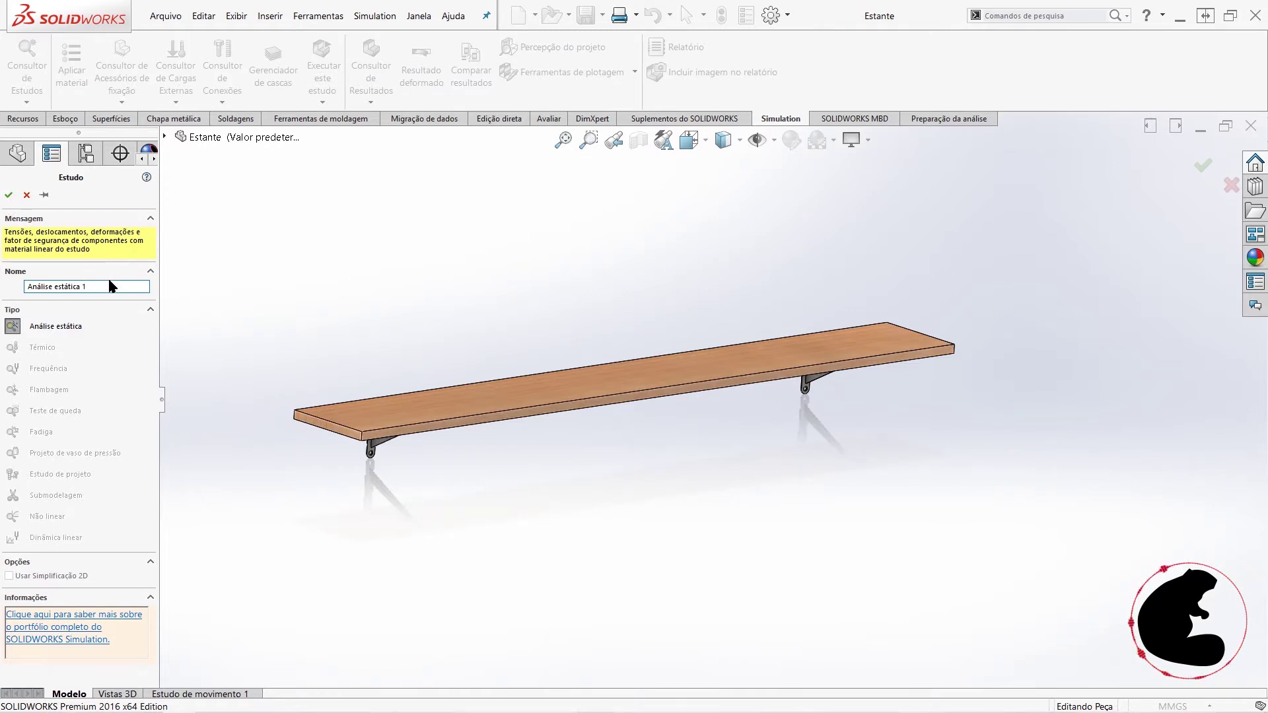
left_click_drag(100, 286, 1, 287)
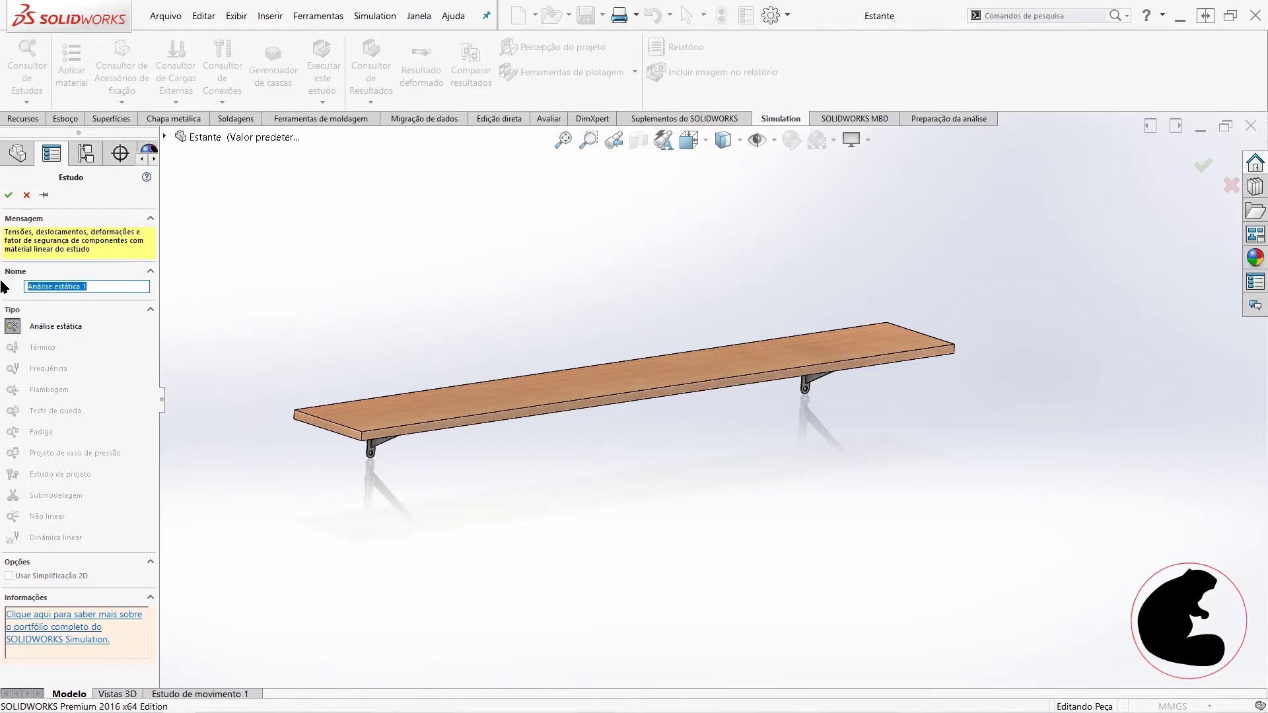
type("Resisten")
type("cia peso")
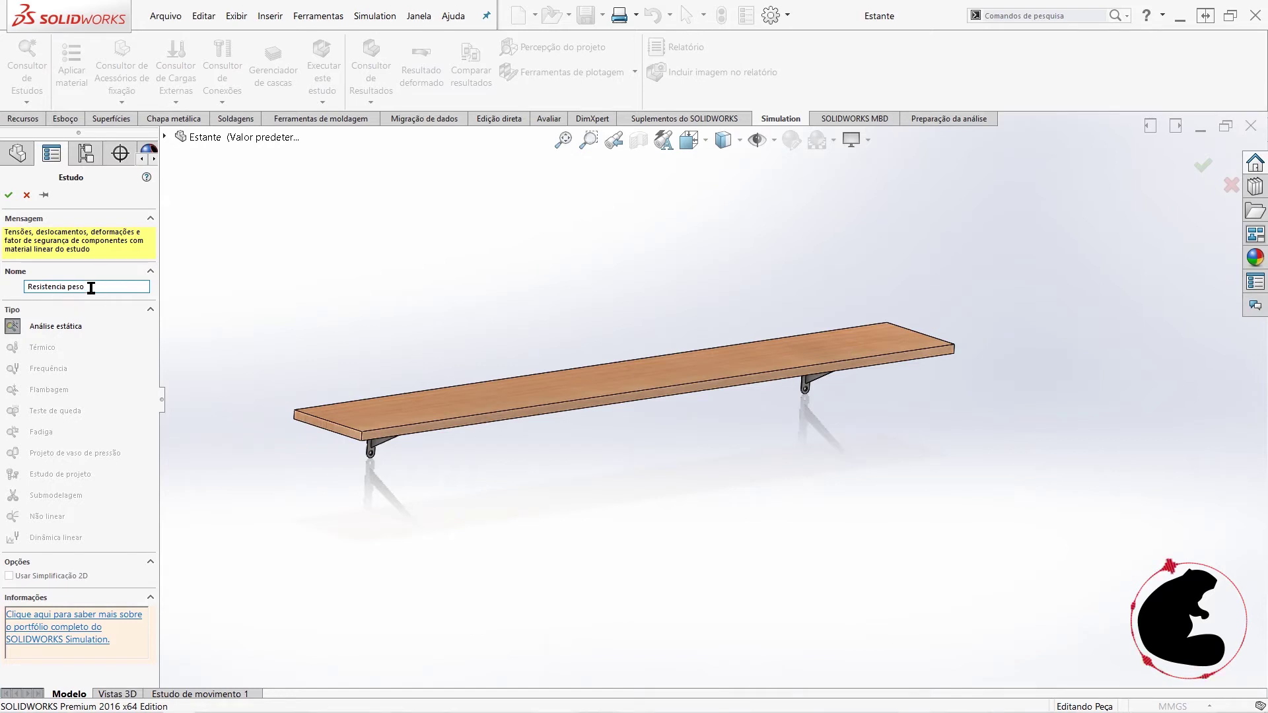
left_click(9, 195)
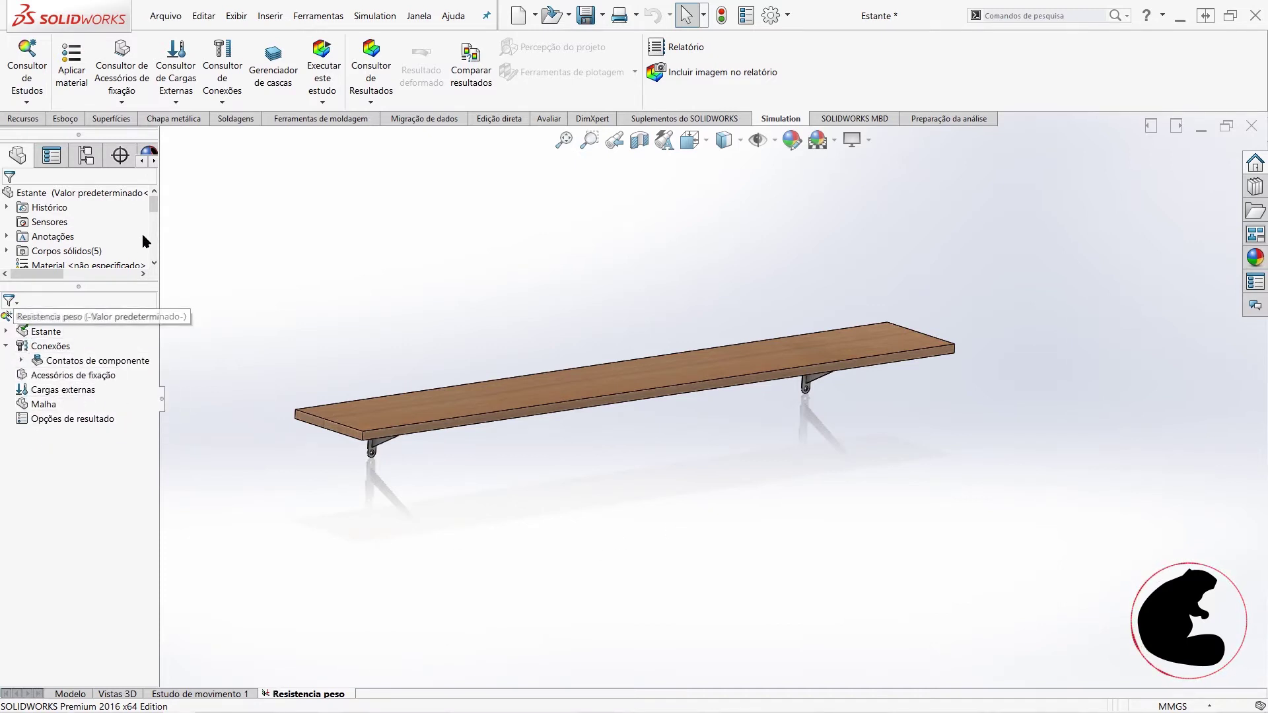
Step: Review the five Estante bodies and the bonded global contact, then bring up the fixture choices
left_click_drag(153, 200, 156, 201)
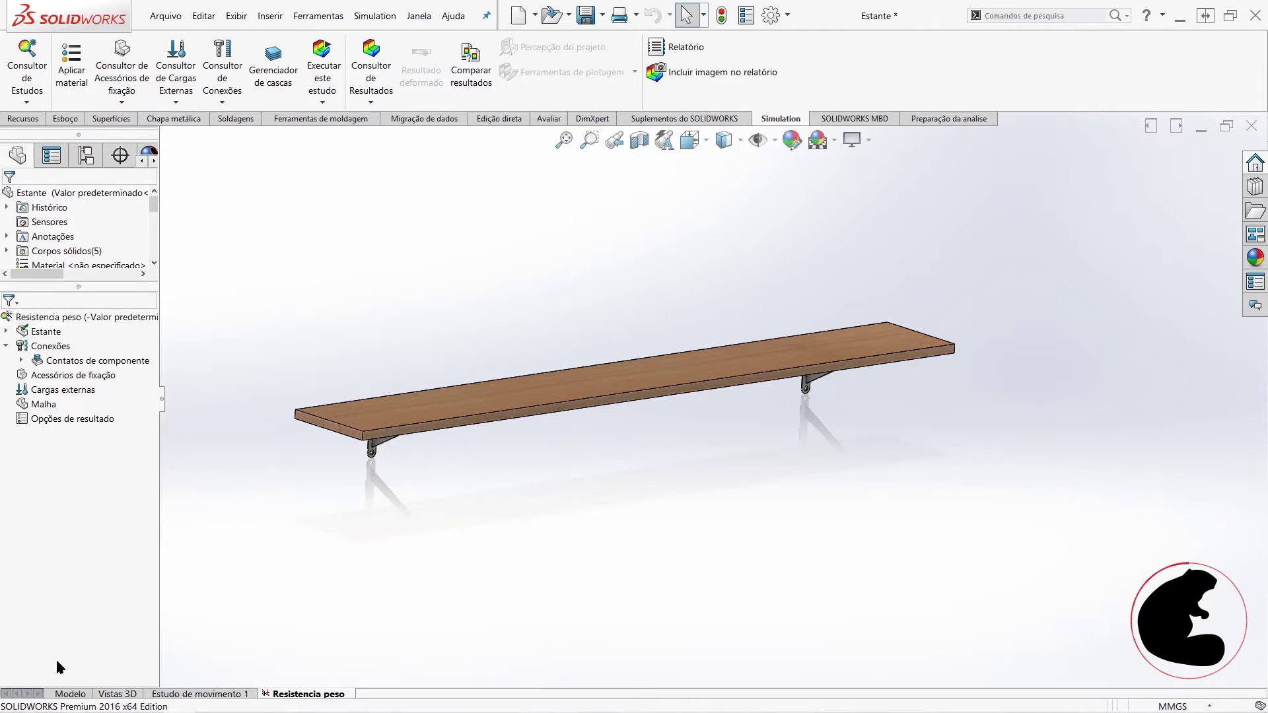
left_click(7, 333)
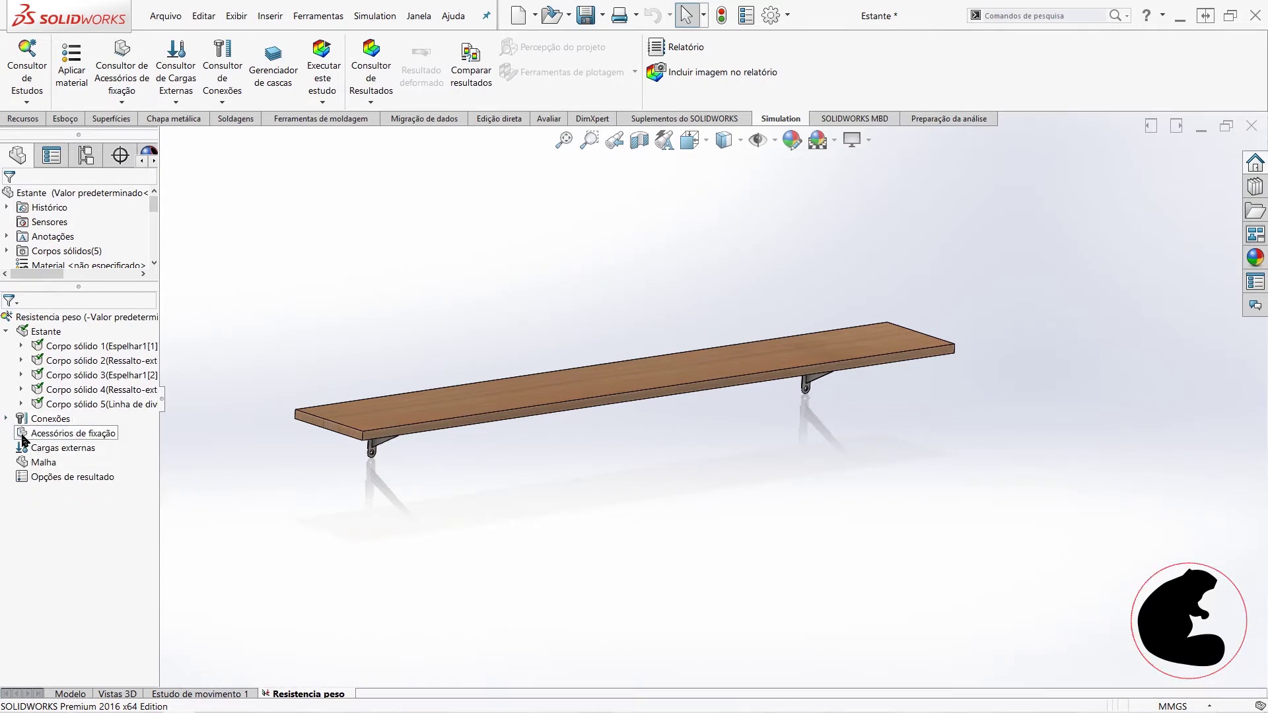
left_click(19, 434)
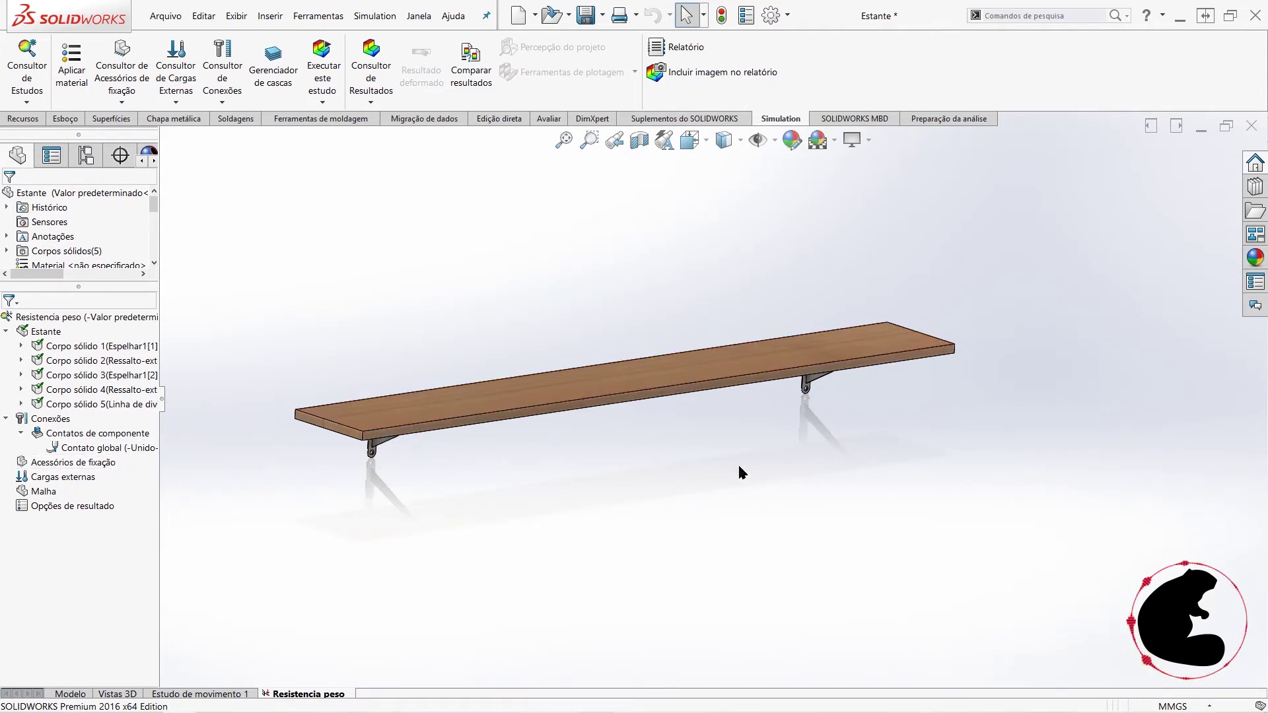
right_click(38, 466)
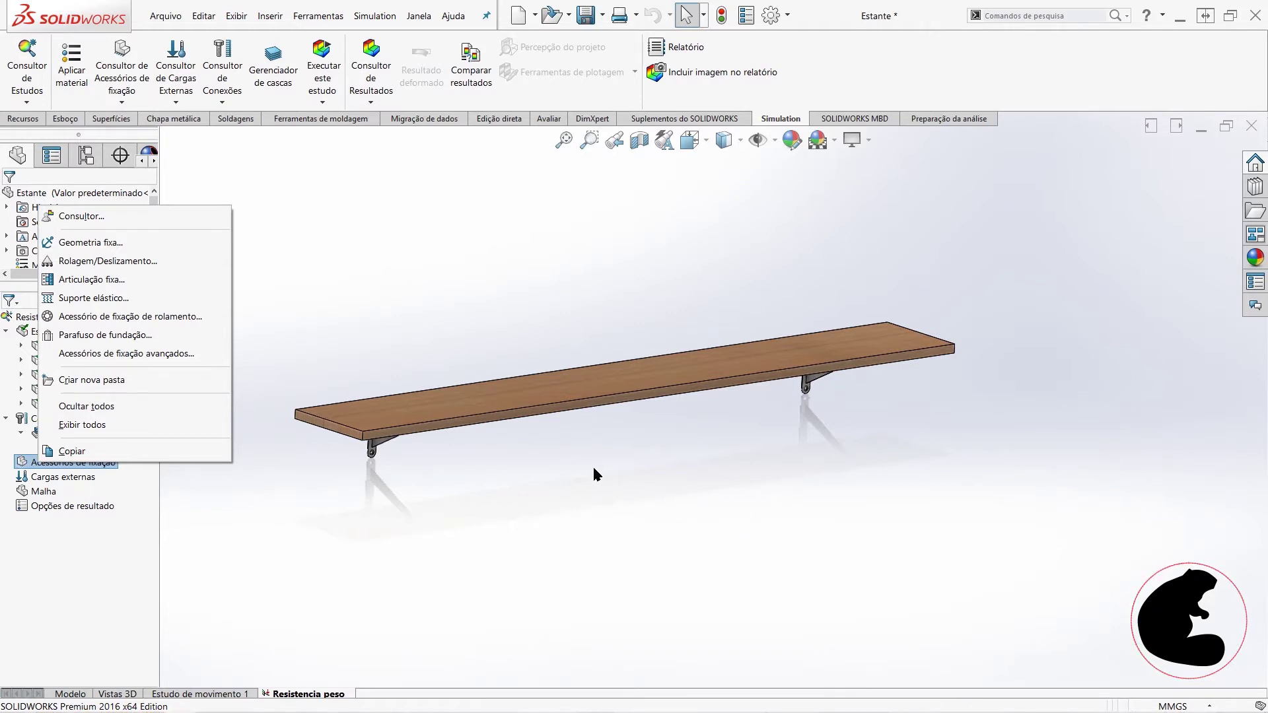
Step: Add a Geometria fixa fixture on the ring faces around the upper and lower bracket holes
left_click(109, 243)
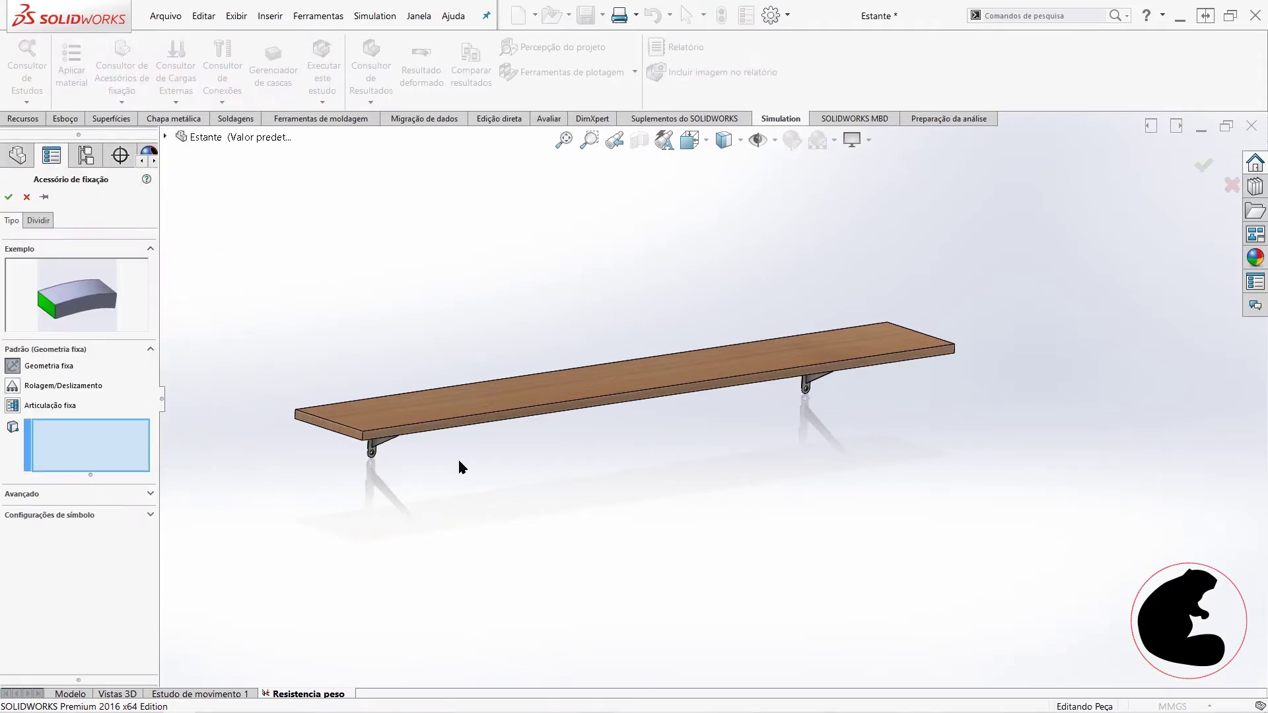
scroll(438, 459, "down", 1)
scroll(370, 371, "down", 3)
scroll(382, 421, "down", 2)
scroll(390, 429, "down", 3)
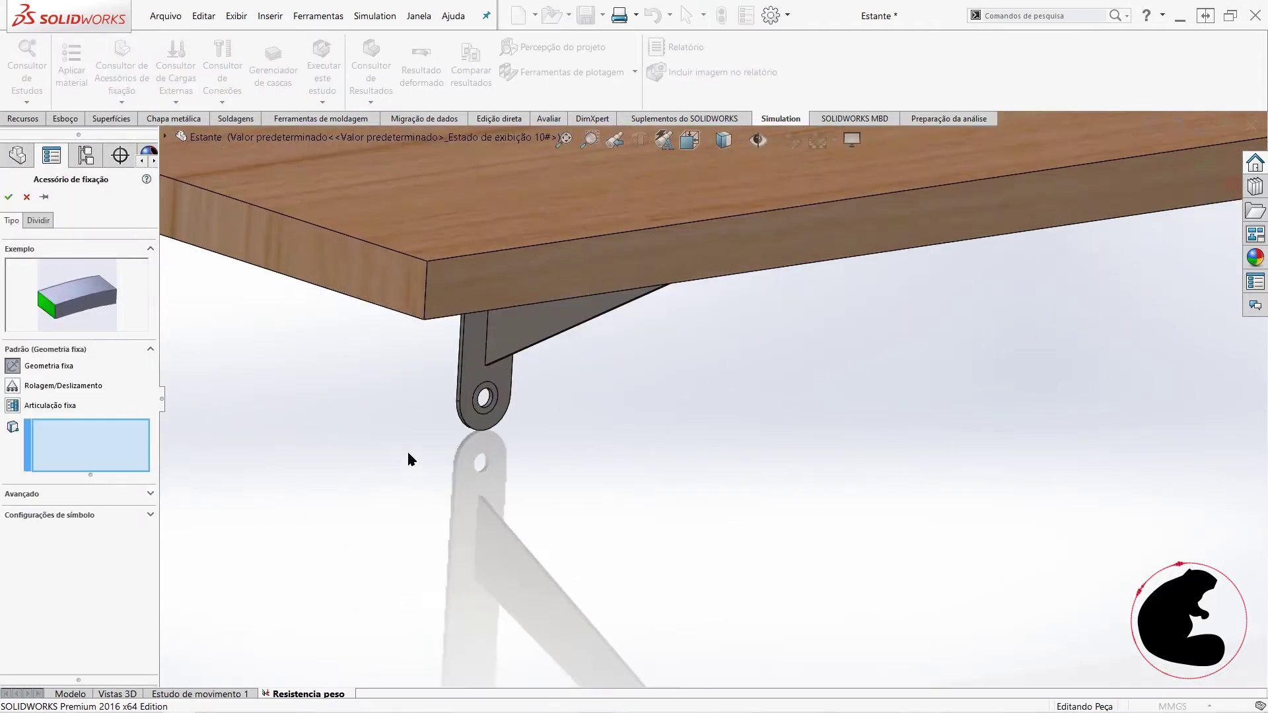
scroll(463, 410, "down", 2)
left_click(505, 399)
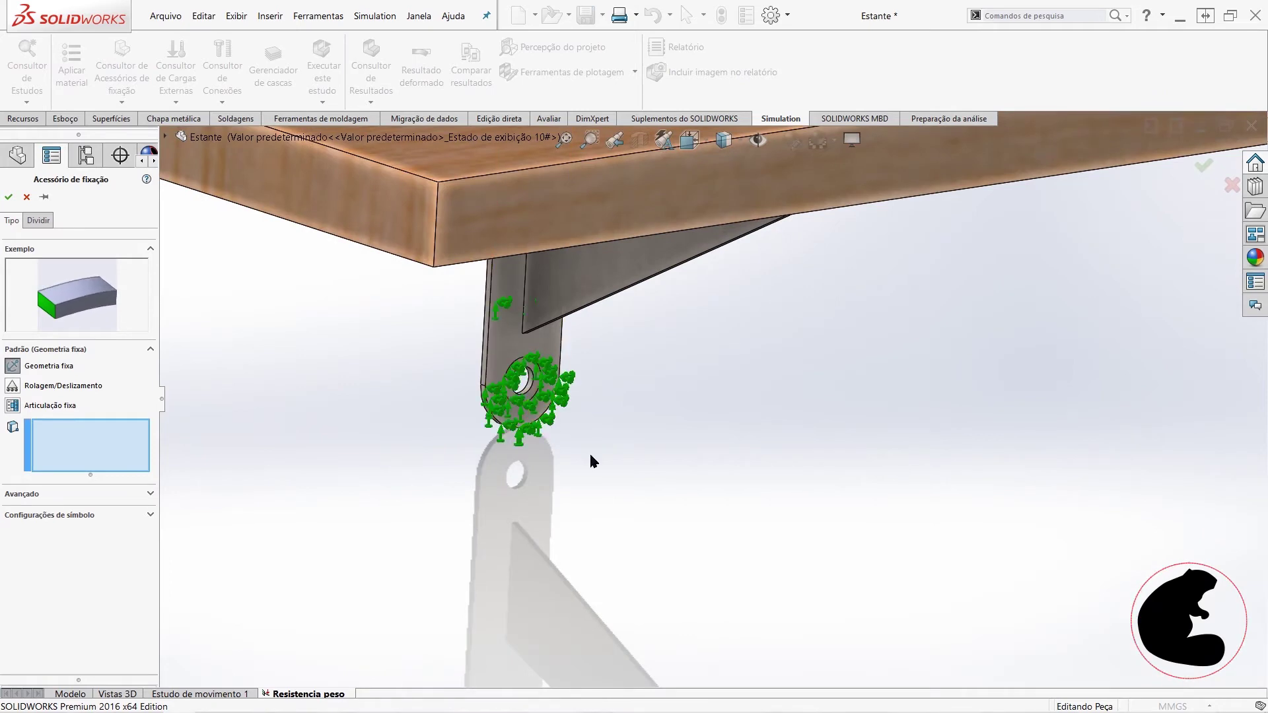
scroll(592, 455, "up", 5)
scroll(598, 396, "down", 5)
scroll(602, 369, "up", 5)
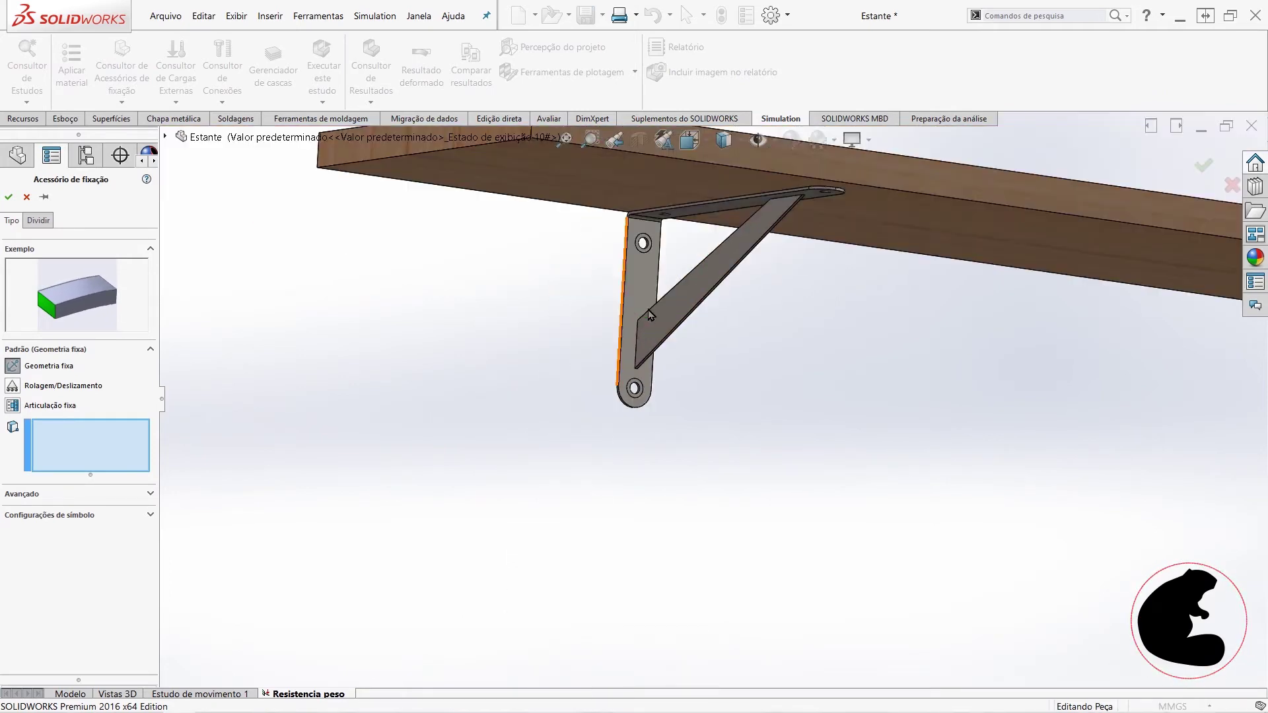
scroll(661, 317, "down", 3)
scroll(687, 297, "down", 2)
scroll(694, 295, "down", 2)
scroll(694, 295, "down", 2)
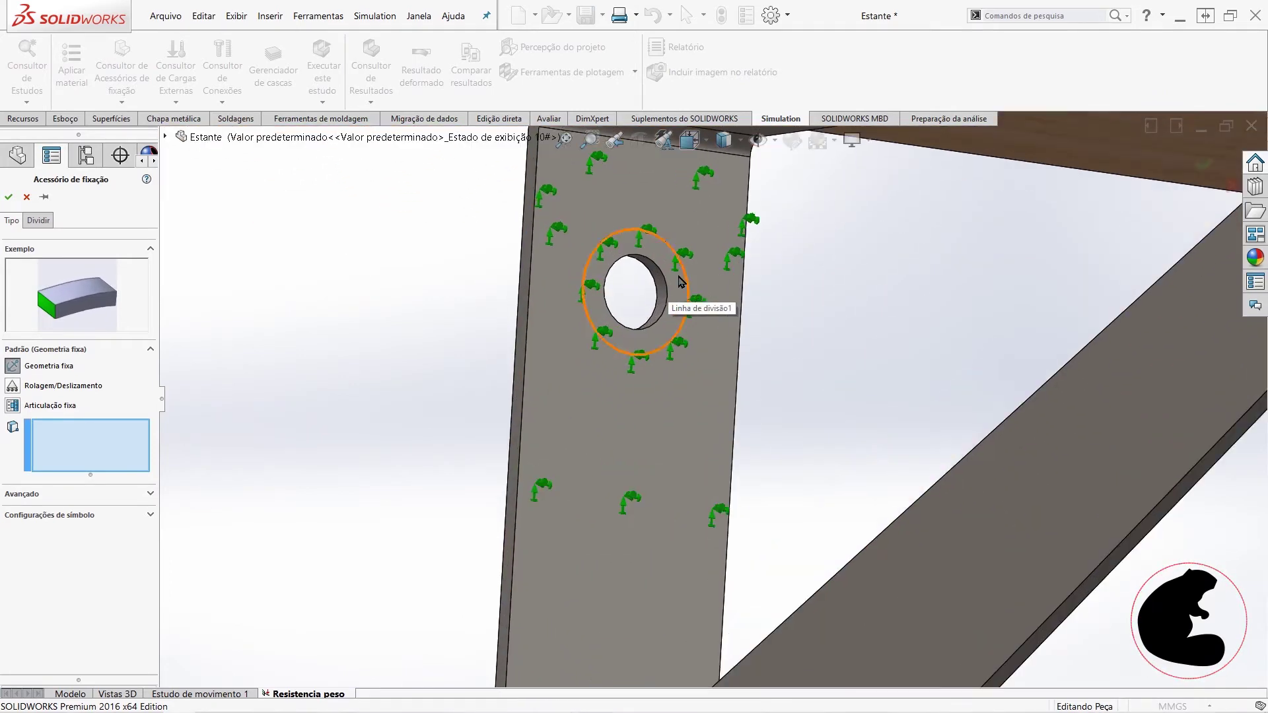
scroll(680, 277, "down", 2)
left_click(670, 256)
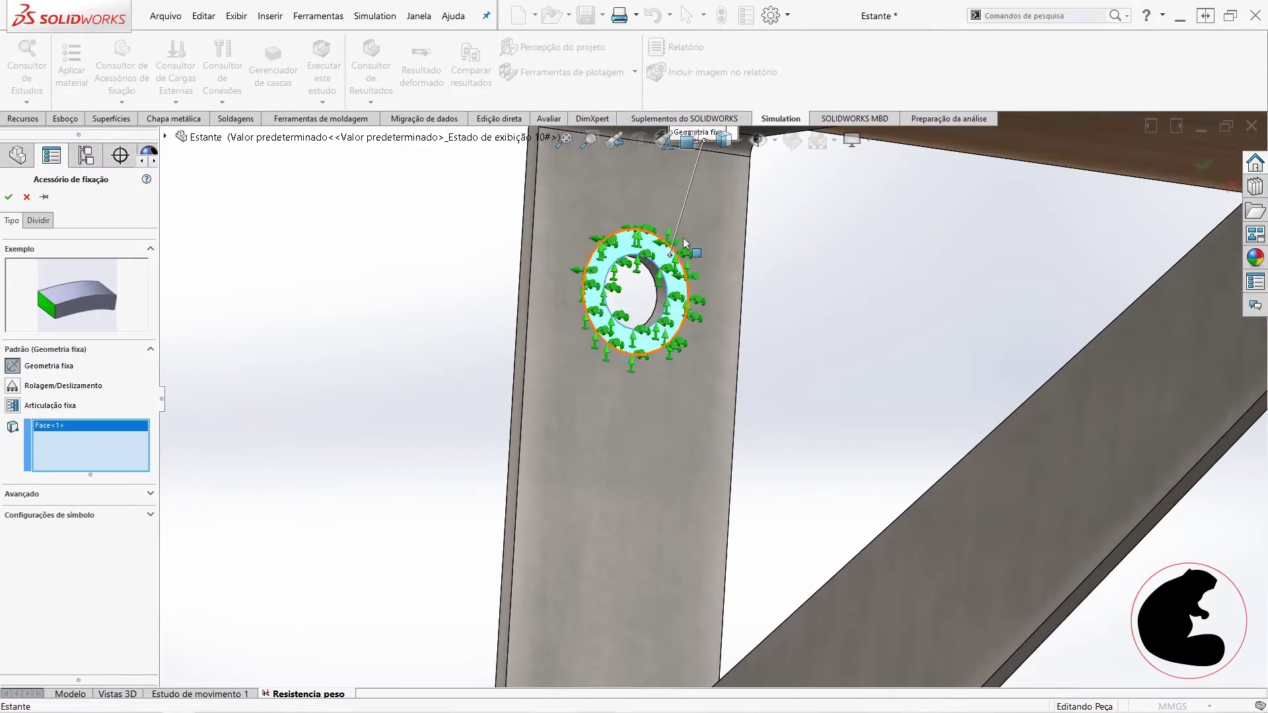
scroll(715, 347, "up", 2)
scroll(726, 391, "up", 3)
scroll(726, 391, "up", 2)
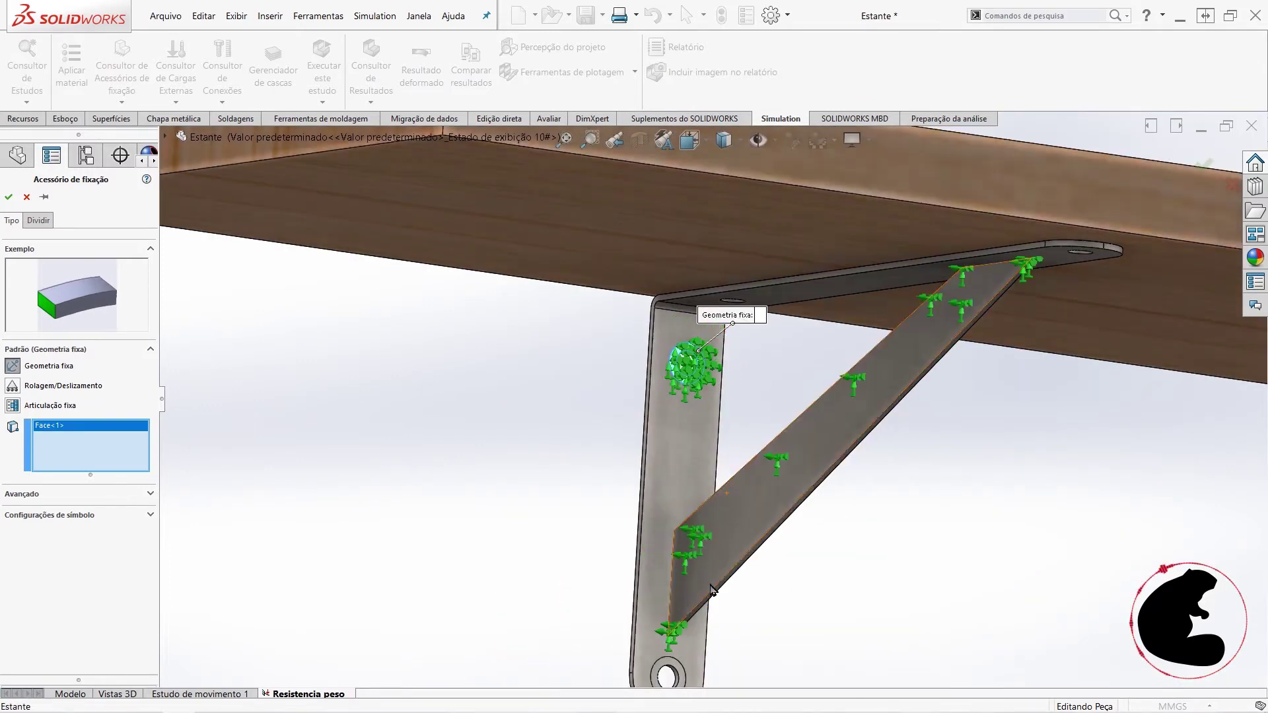
scroll(660, 529, "down", 3)
scroll(653, 489, "down", 3)
scroll(647, 457, "down", 3)
left_click(646, 457)
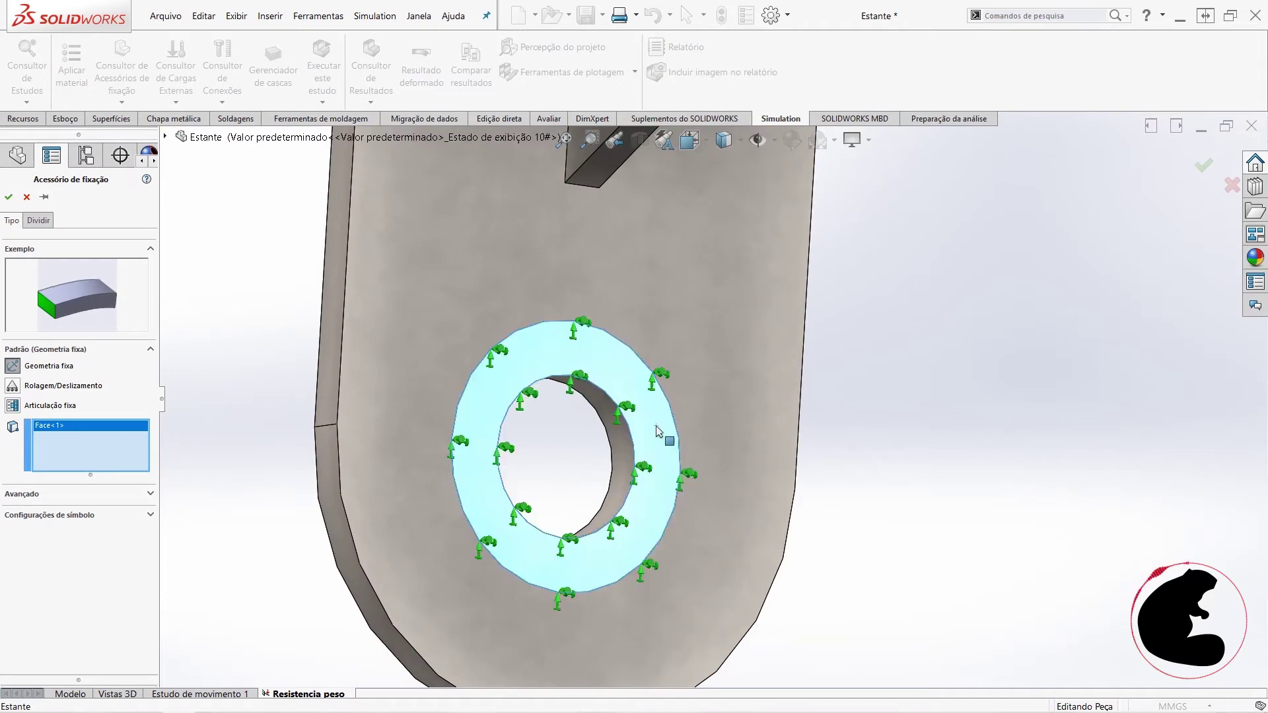
Step: Add the other bracket's two hole ring faces and confirm the Fixo-1 fixture
scroll(758, 558, "up", 3)
scroll(987, 476, "up", 2)
scroll(984, 474, "up", 2)
scroll(1010, 462, "up", 3)
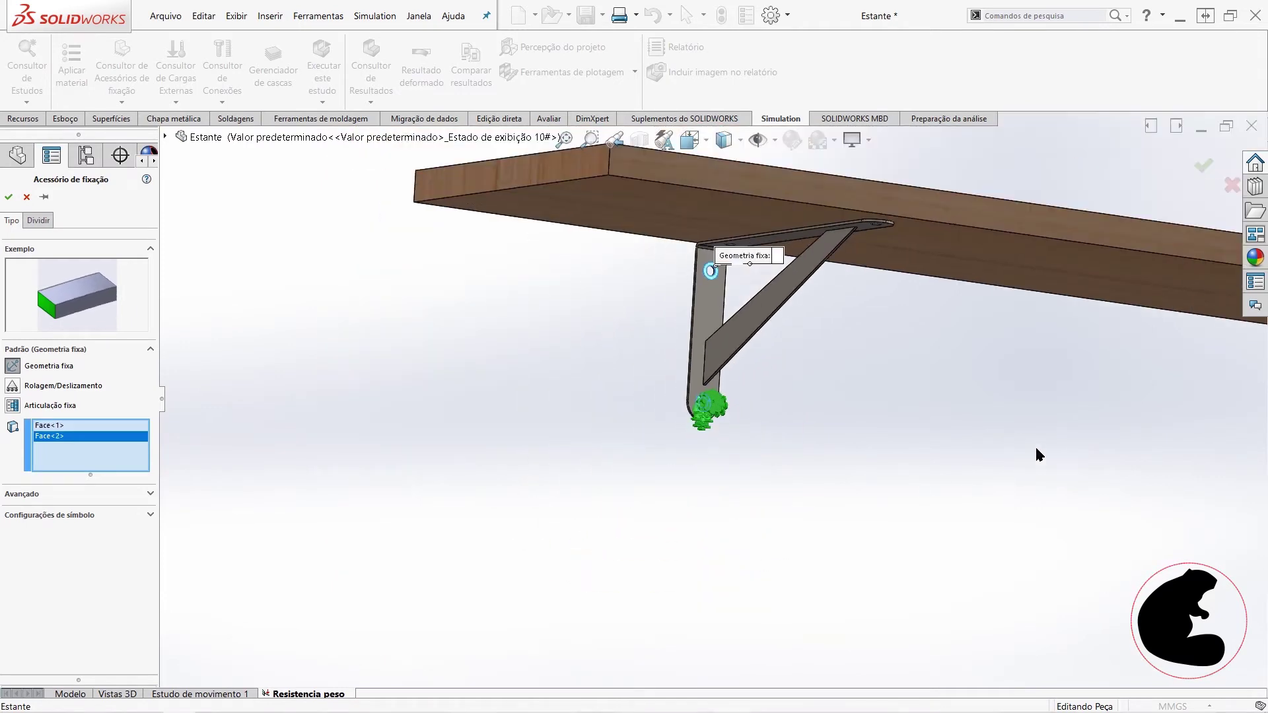
scroll(1048, 446, "up", 2)
scroll(1042, 423, "down", 2)
scroll(668, 316, "down", 3)
middle_click_drag(668, 316, 345, 424)
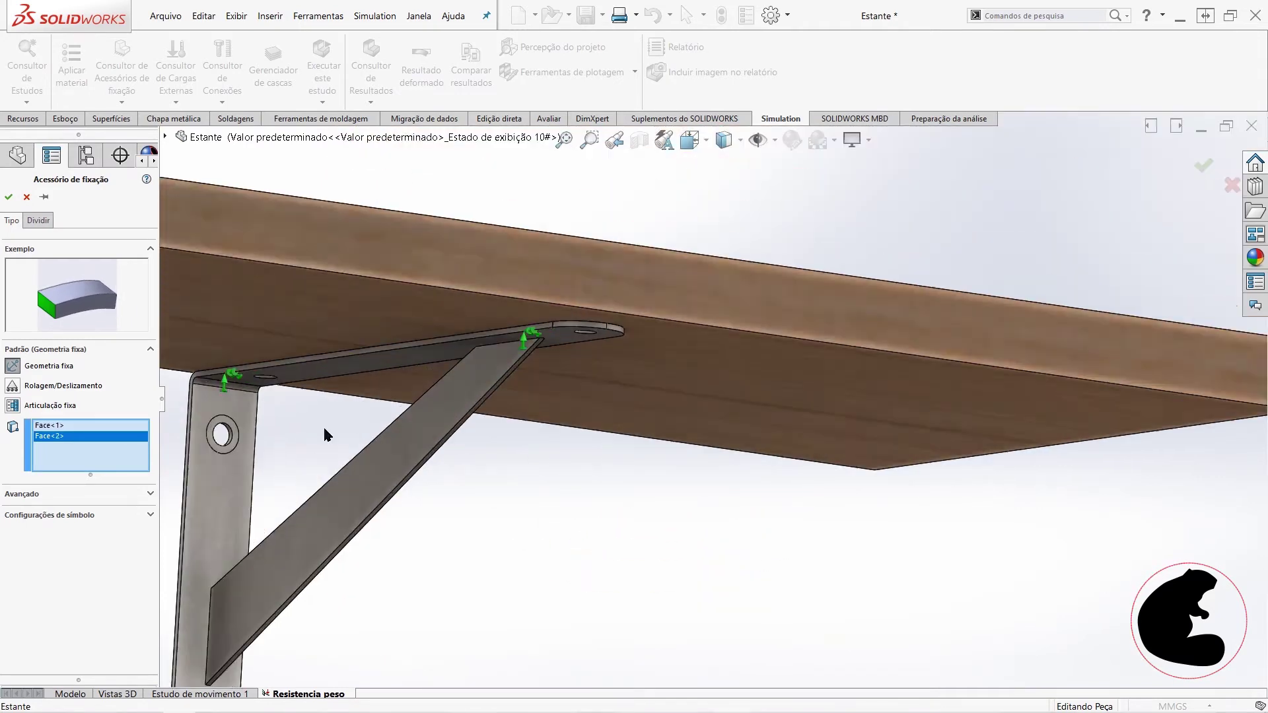
scroll(473, 410, "down", 3)
scroll(1110, 317, "down", 3)
scroll(1065, 340, "down", 3)
scroll(858, 370, "down", 2)
left_click(332, 518)
scroll(400, 505, "up", 3)
scroll(541, 578, "up", 2)
scroll(710, 443, "down", 3)
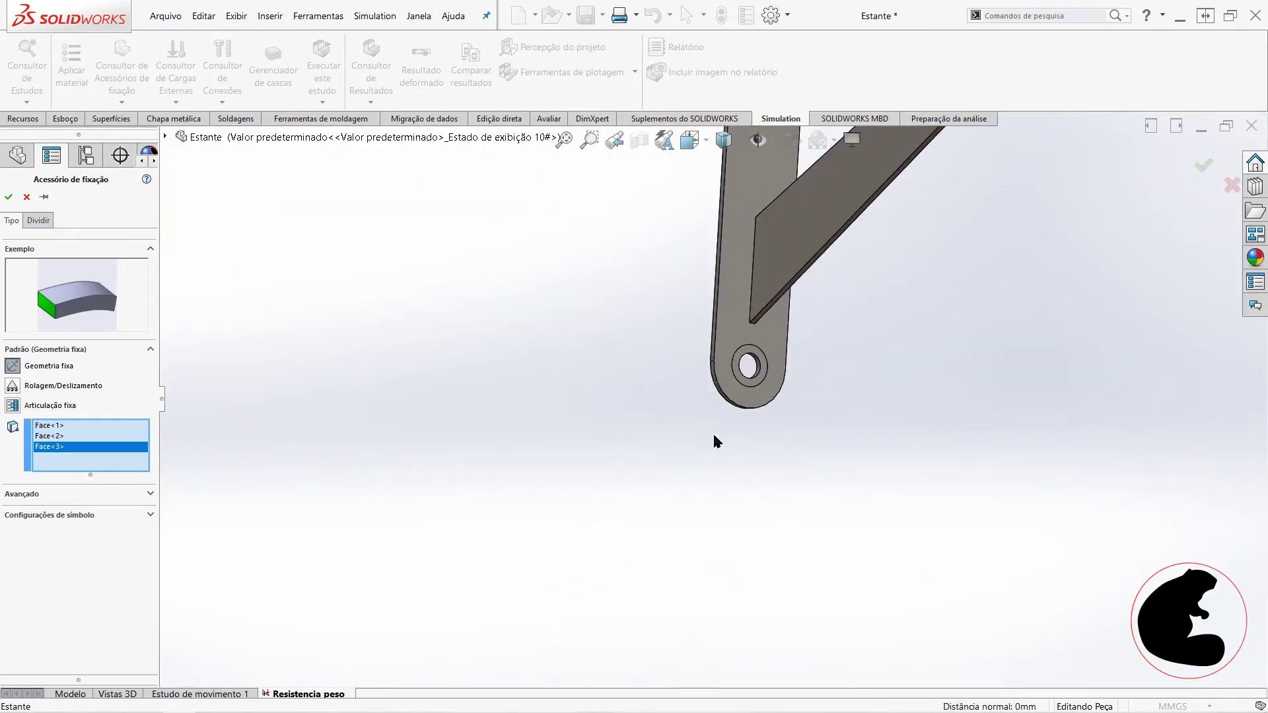
scroll(793, 330, "down", 5)
left_click(754, 294)
scroll(770, 356, "up", 3)
scroll(773, 361, "up", 3)
scroll(766, 362, "up", 2)
scroll(774, 370, "up", 2)
mouse_move(476, 382)
middle_mouse_down()
mouse_move(498, 419)
mouse_move(439, 442)
middle_mouse_up()
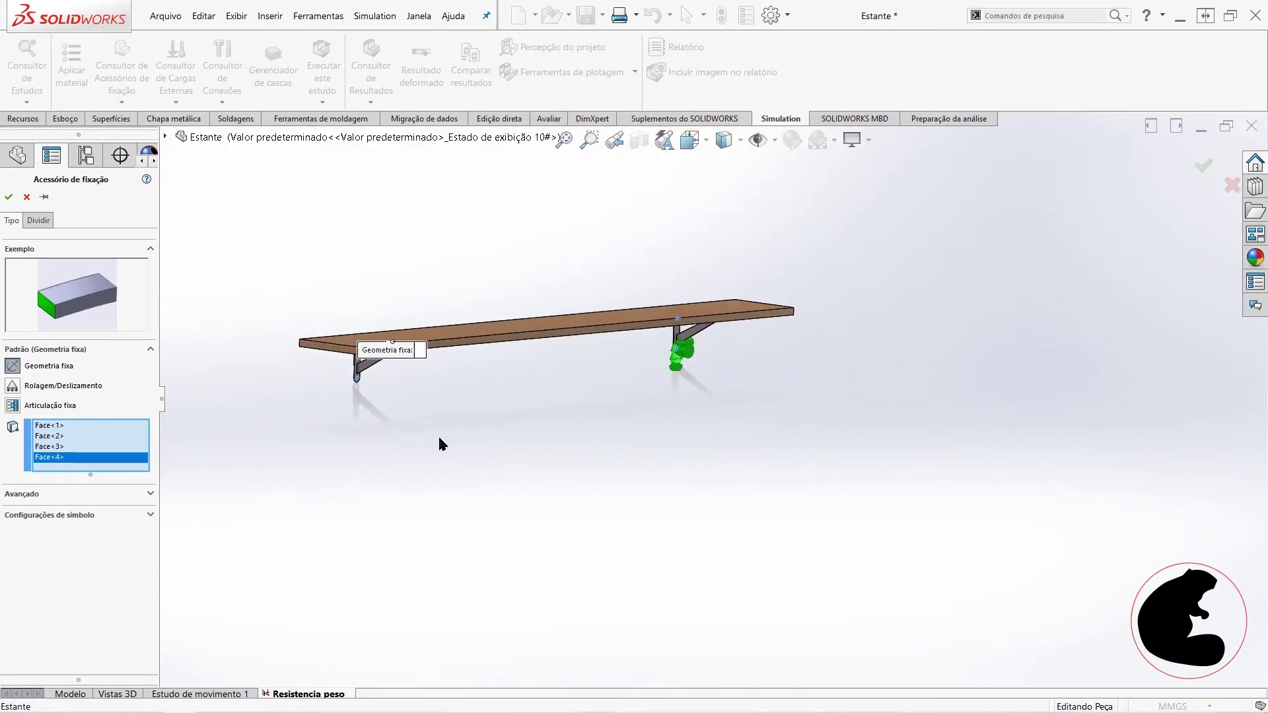
left_click(8, 197)
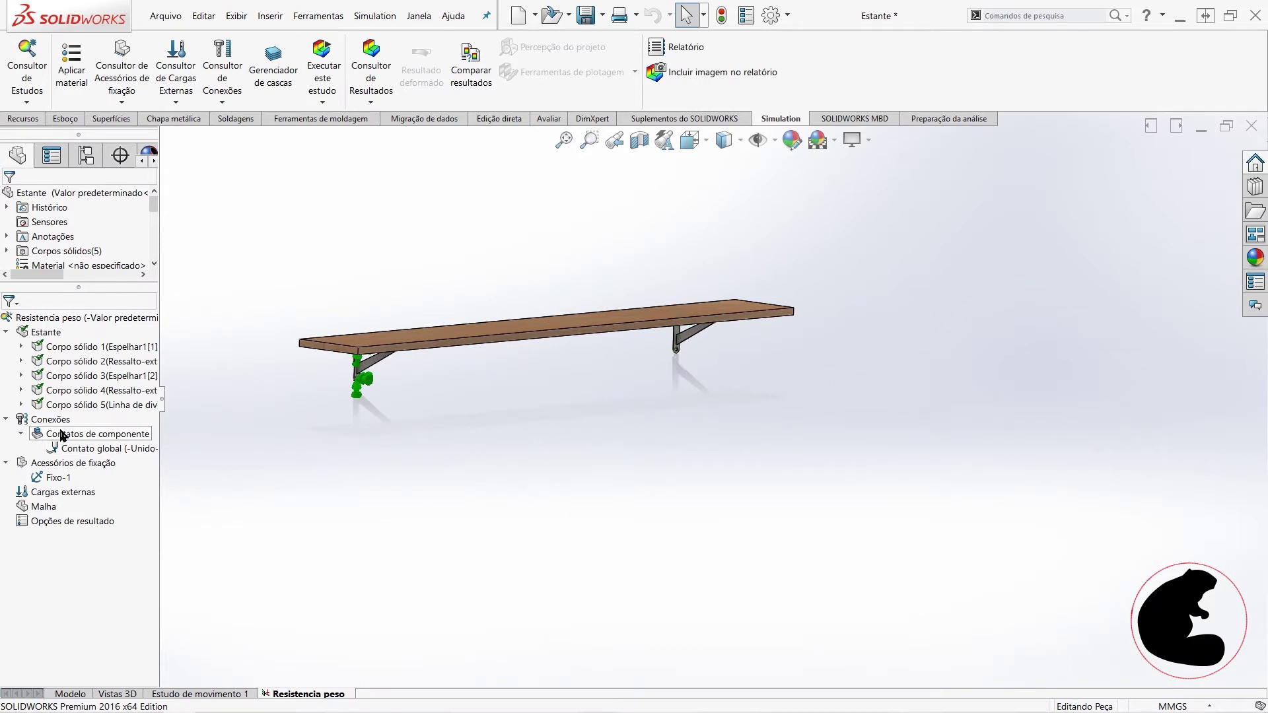
Step: Check Fixo-1's faces and start a new Força external load
left_click(37, 478)
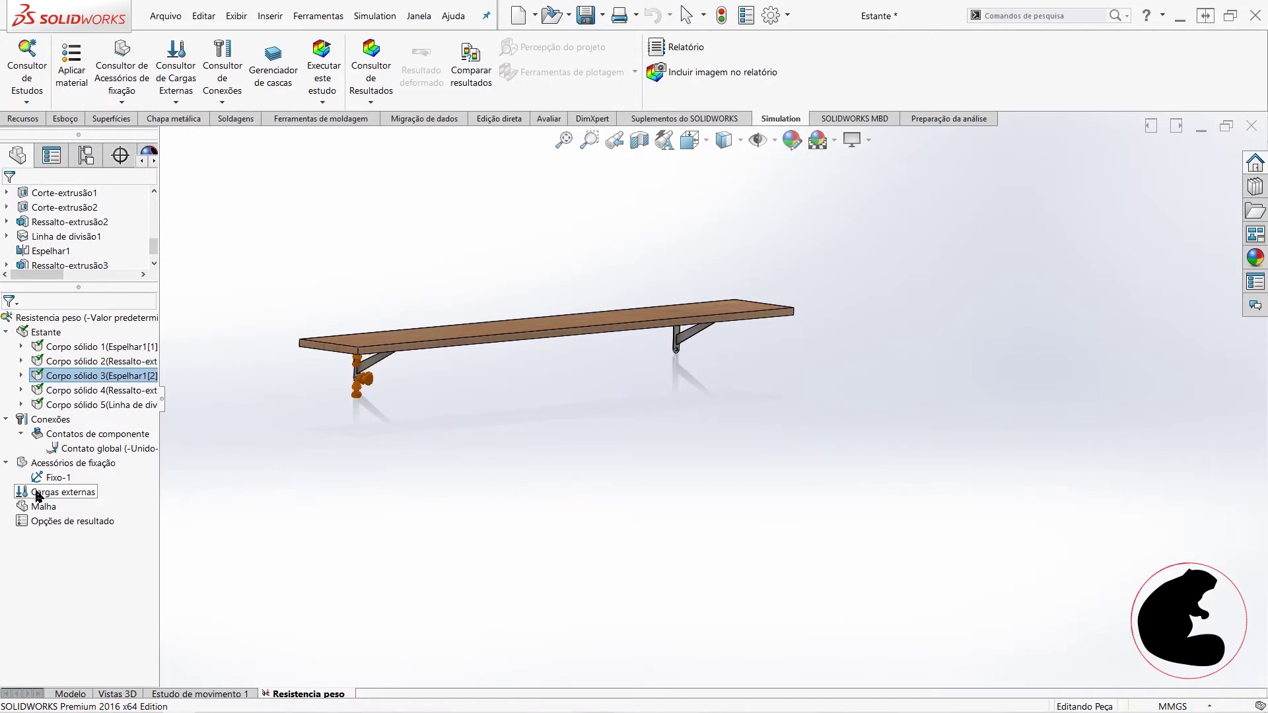
right_click(38, 495)
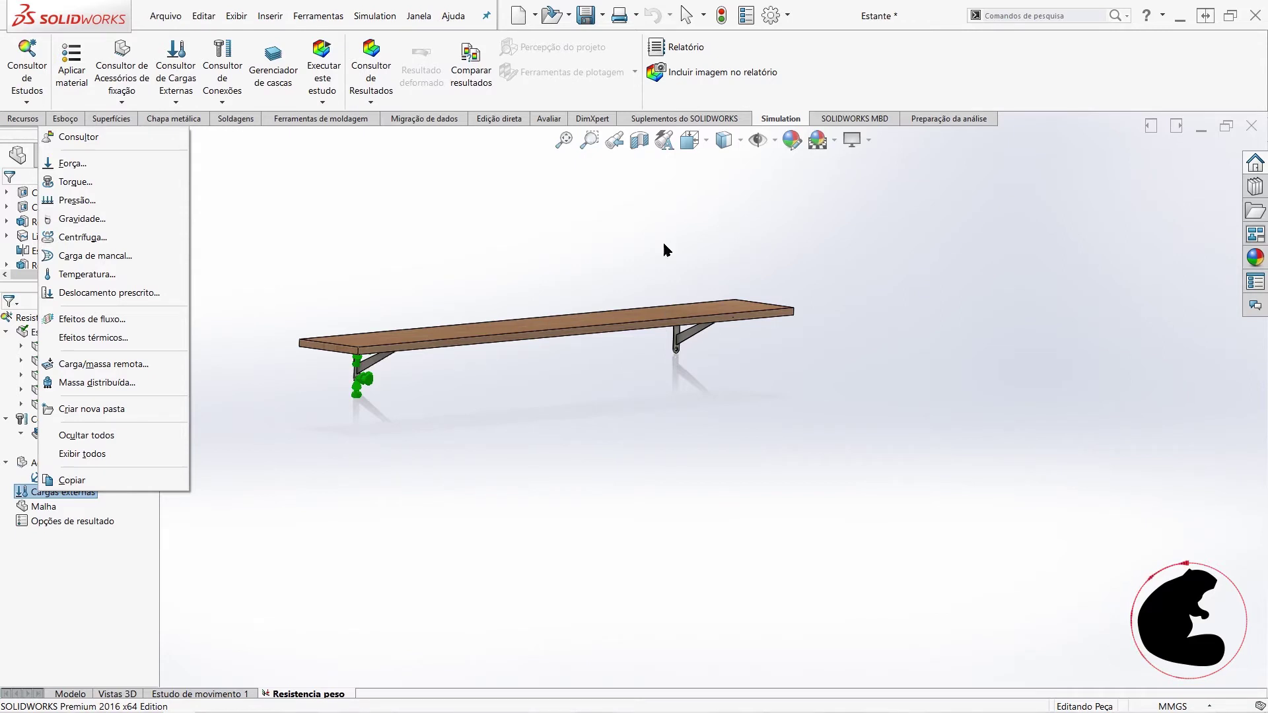
left_click(226, 246)
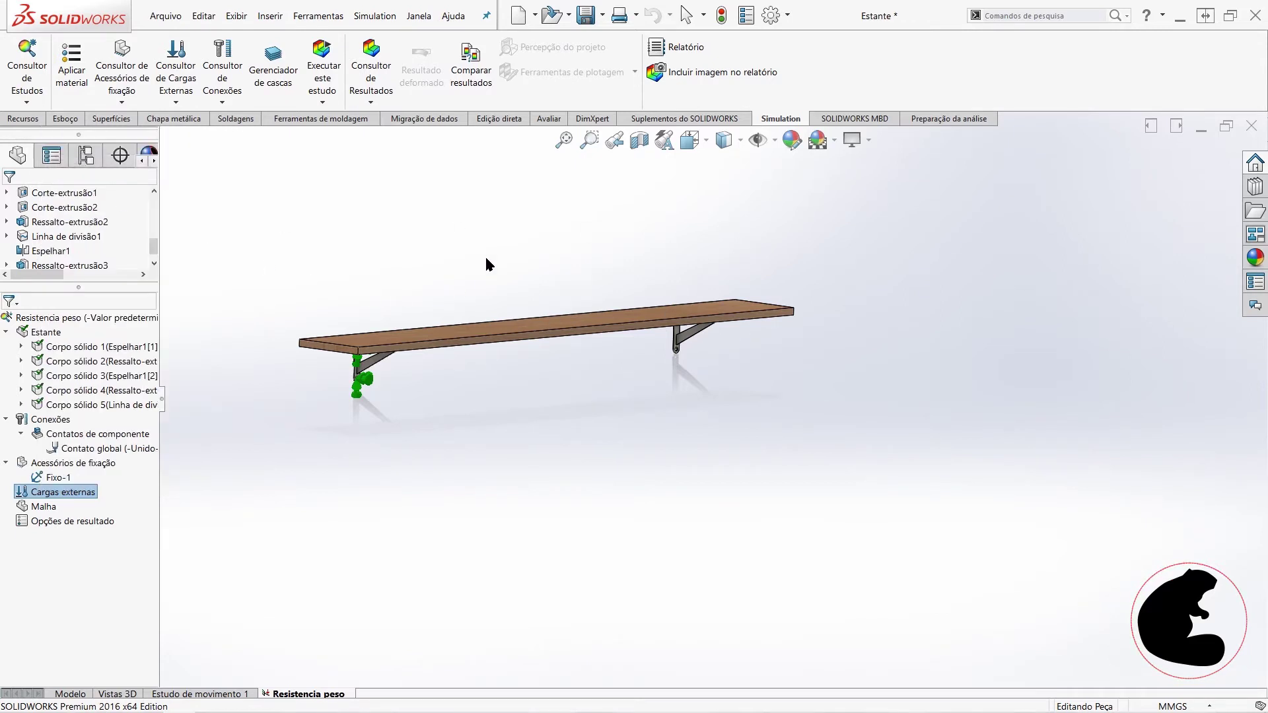
Step: Target the force at the shelf's top face, previewing downward 1 N arrows
scroll(497, 259, "down", 2)
left_click(643, 355)
scroll(644, 356, "up", 3)
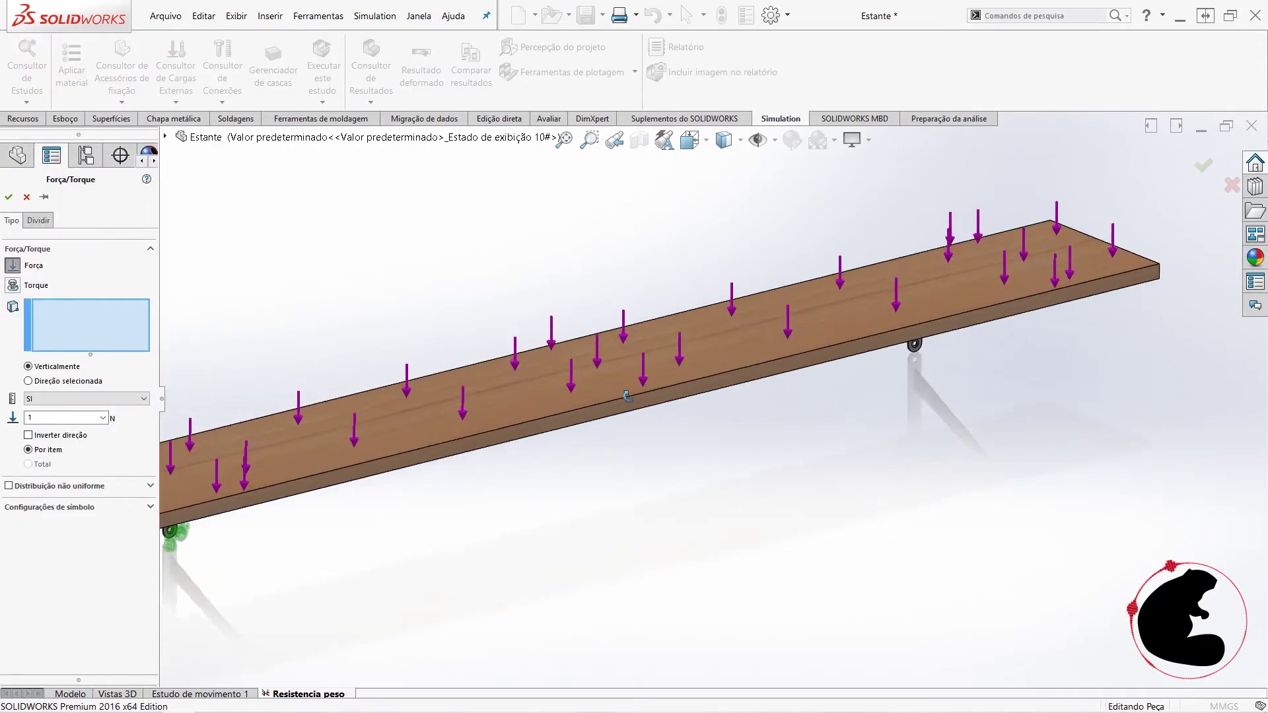
middle_click_drag(644, 355, 621, 428)
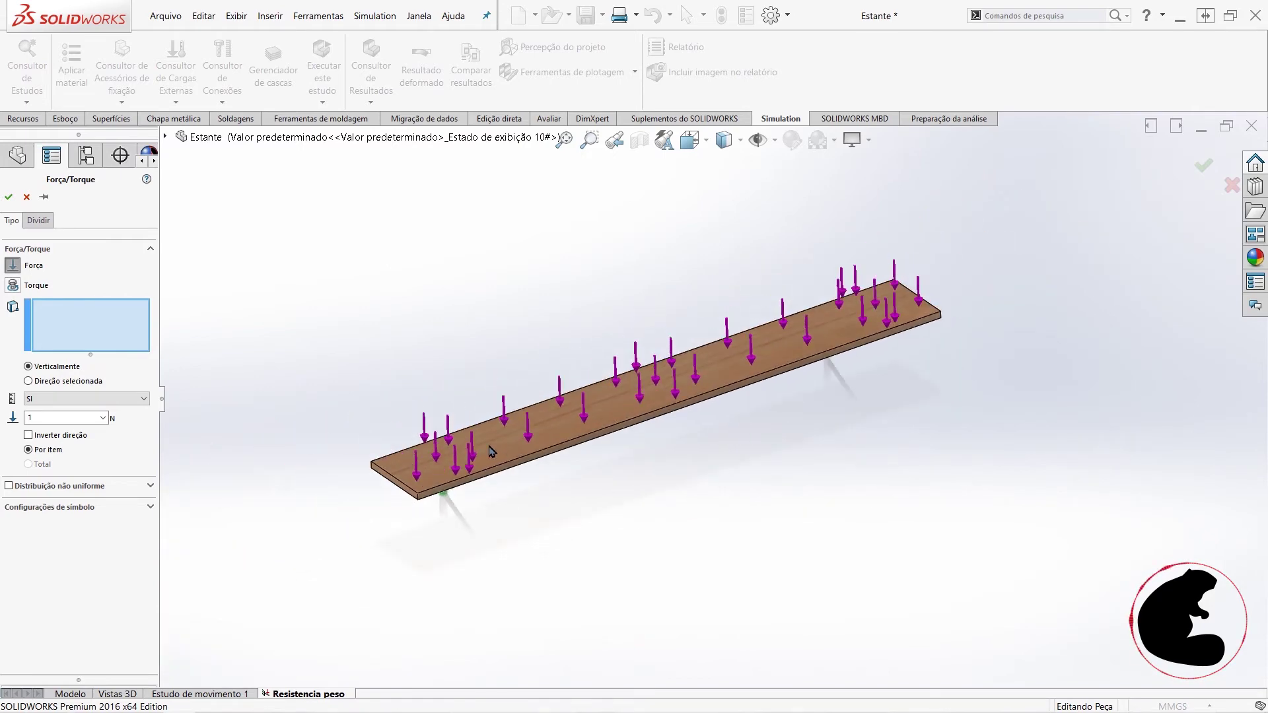
scroll(742, 323, "down", 2)
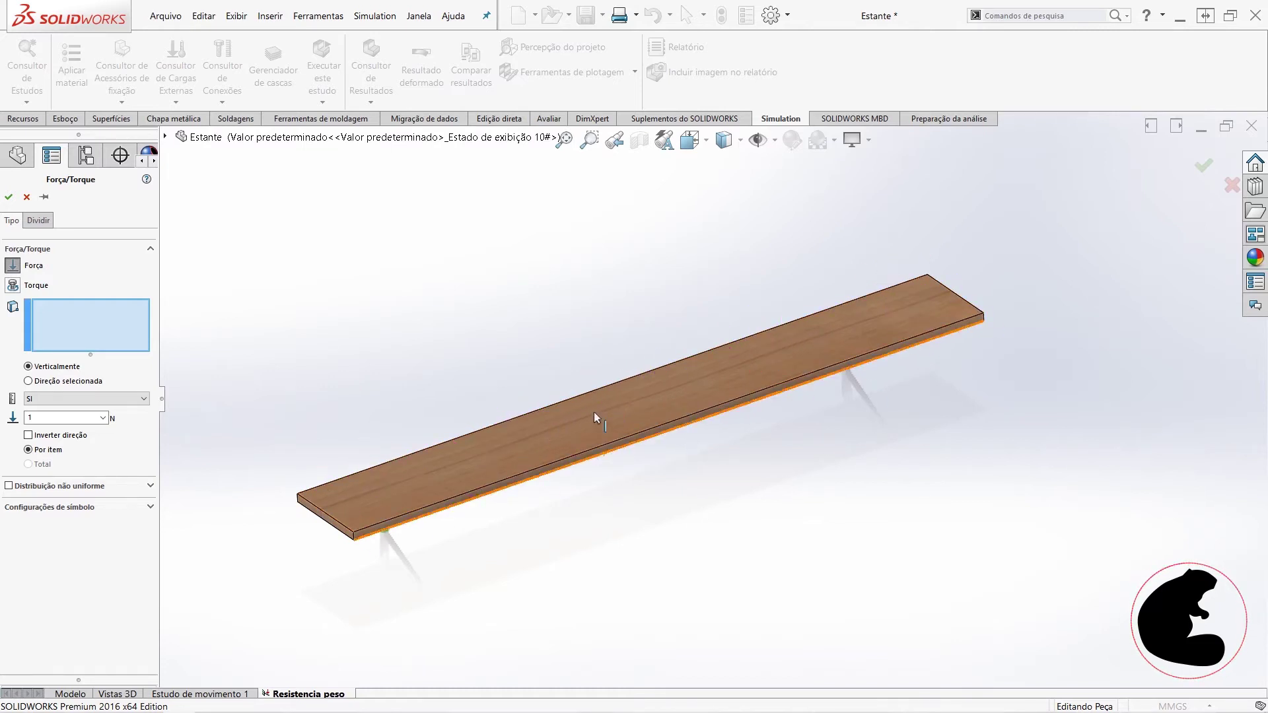
middle_click_drag(581, 466, 578, 359)
scroll(434, 431, "down", 3)
scroll(343, 410, "down", 3)
scroll(485, 386, "down", 2)
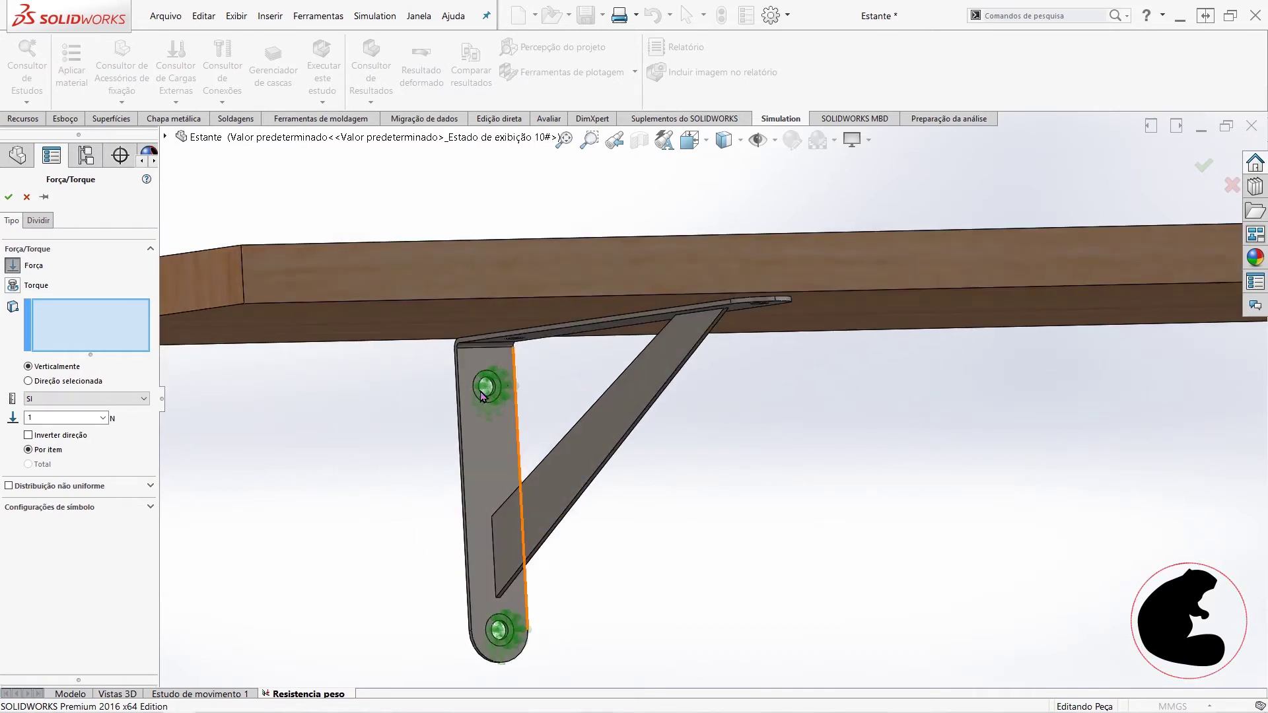
scroll(674, 481, "up", 1)
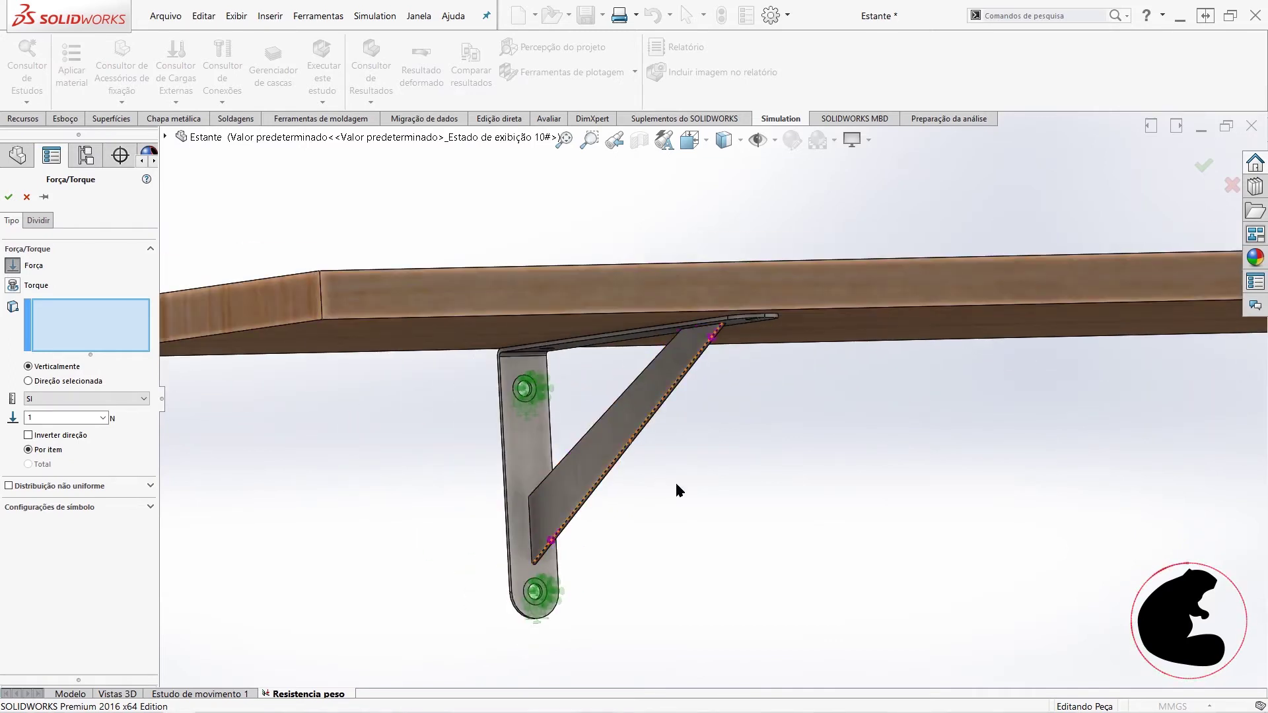
scroll(997, 473, "up", 3)
scroll(997, 472, "up", 2)
middle_click_drag(997, 473, 1017, 454)
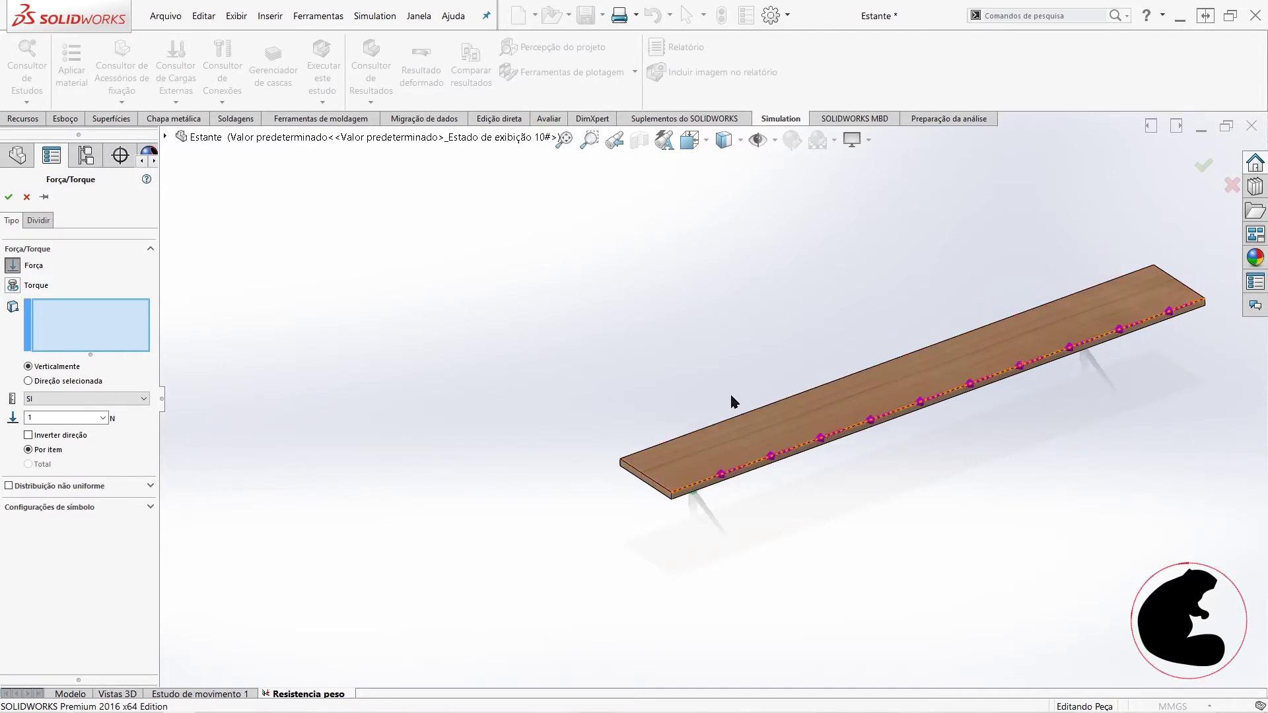
left_click(911, 386)
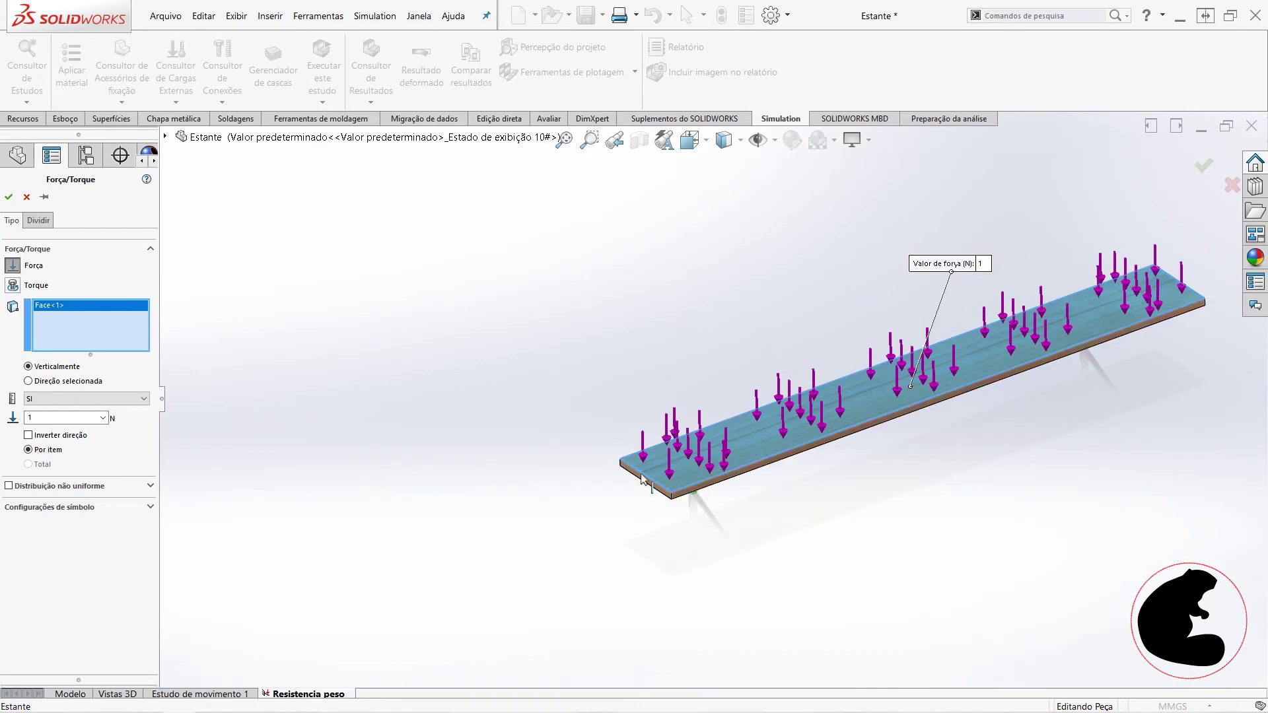
scroll(992, 434, "down", 3)
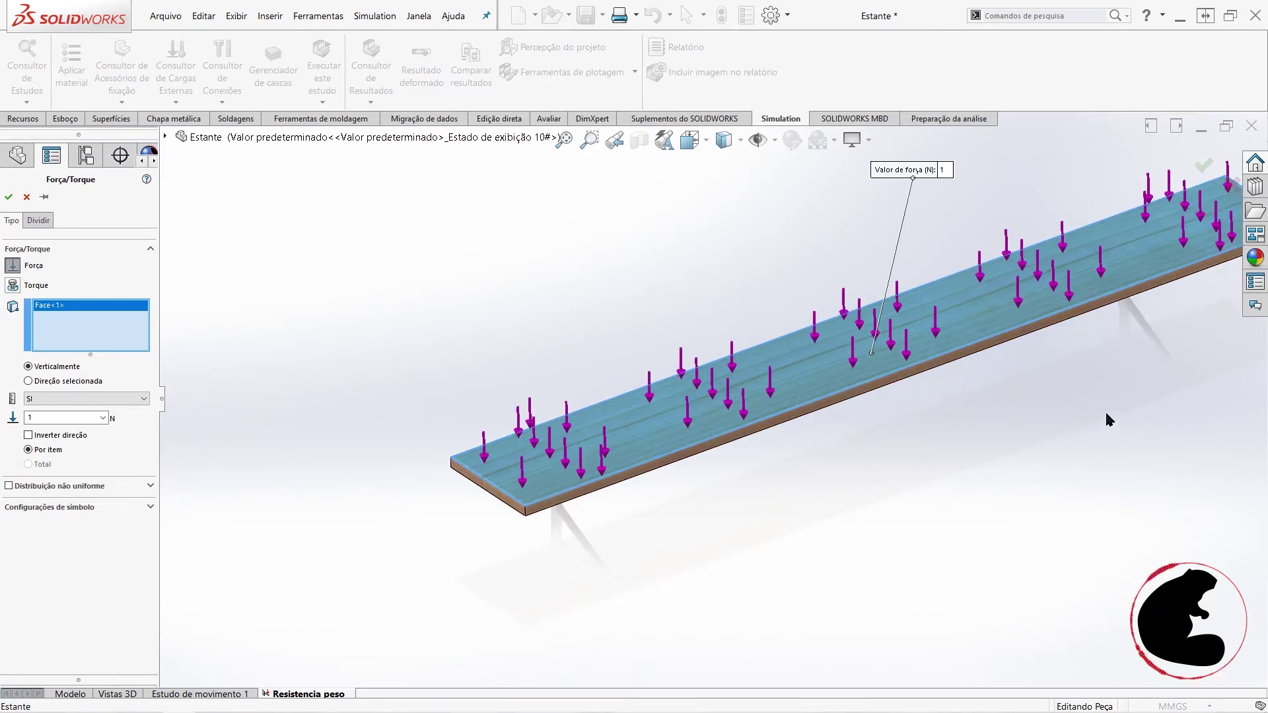
Step: Set the force magnitude to 100 N, keeping uniform distribution
middle_click_drag(1107, 420, 141, 391)
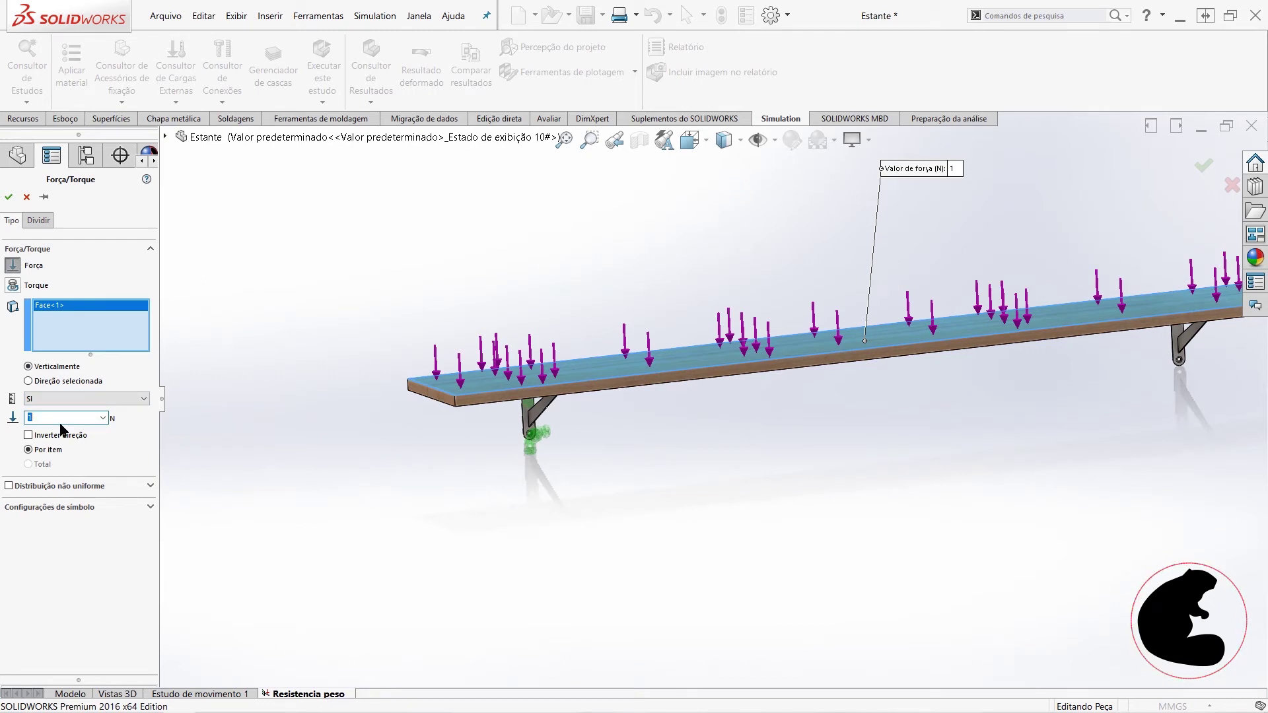
type("1")
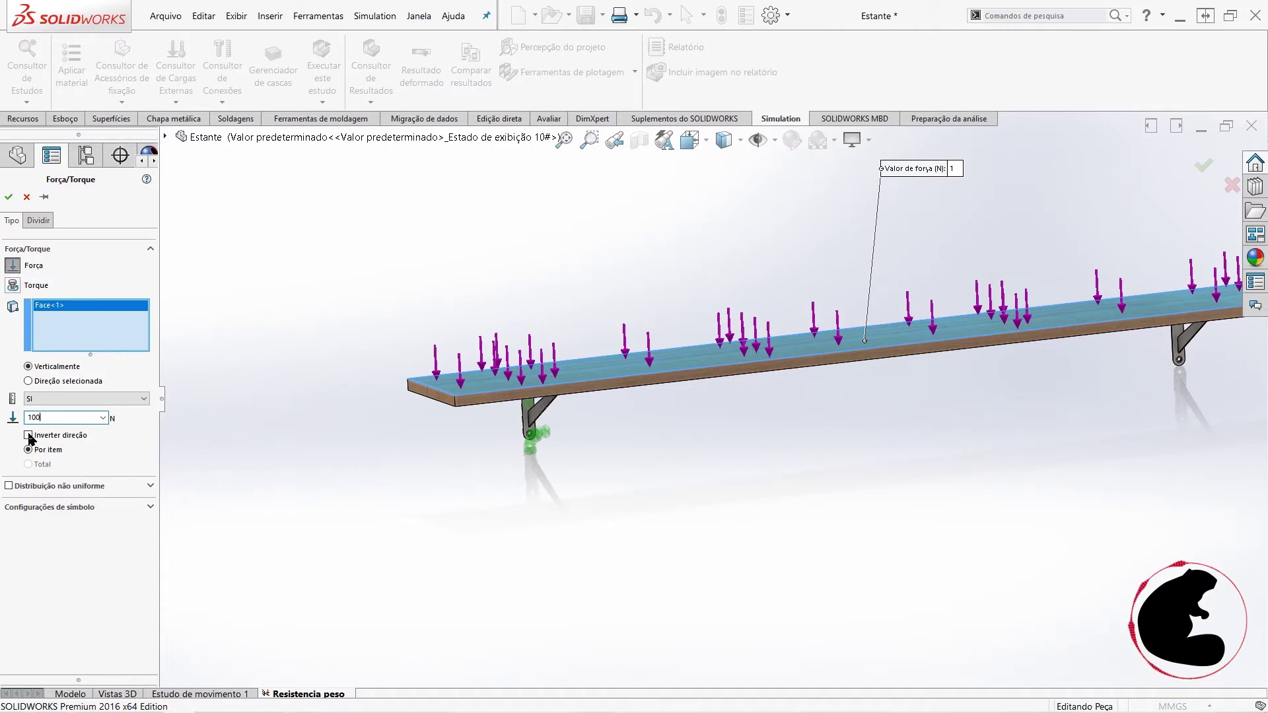
left_click(9, 486)
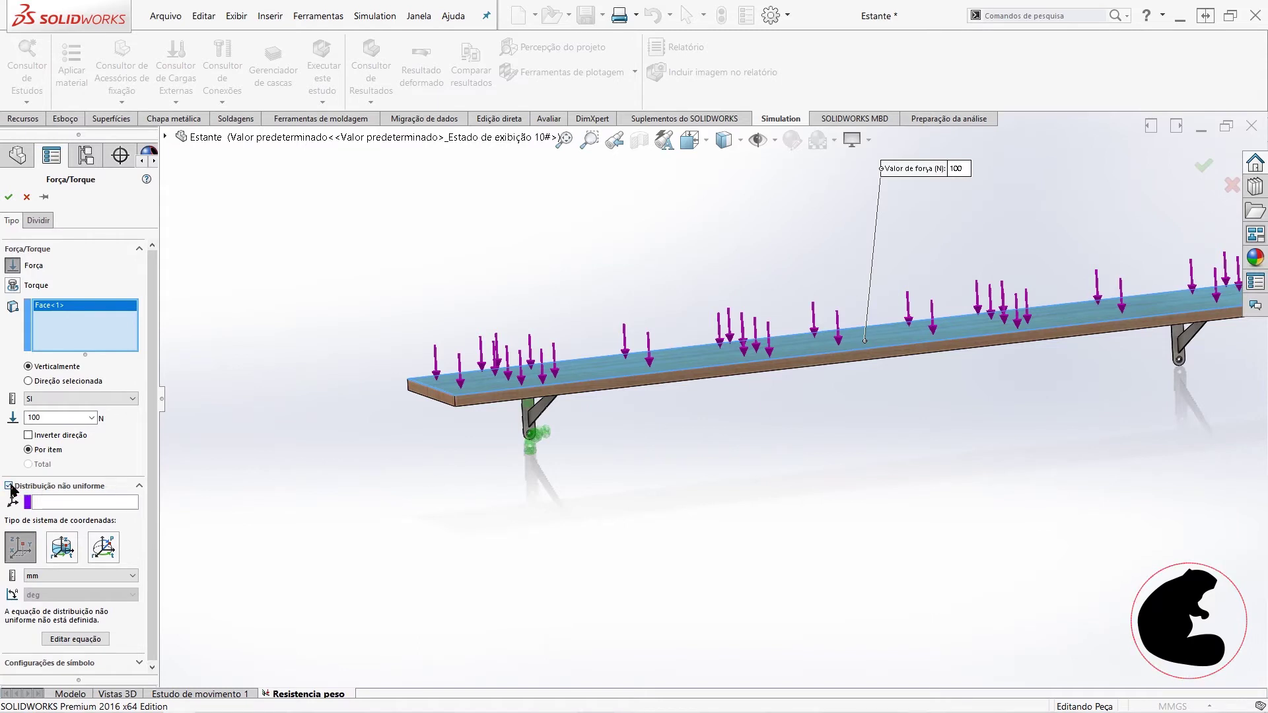
left_click(9, 486)
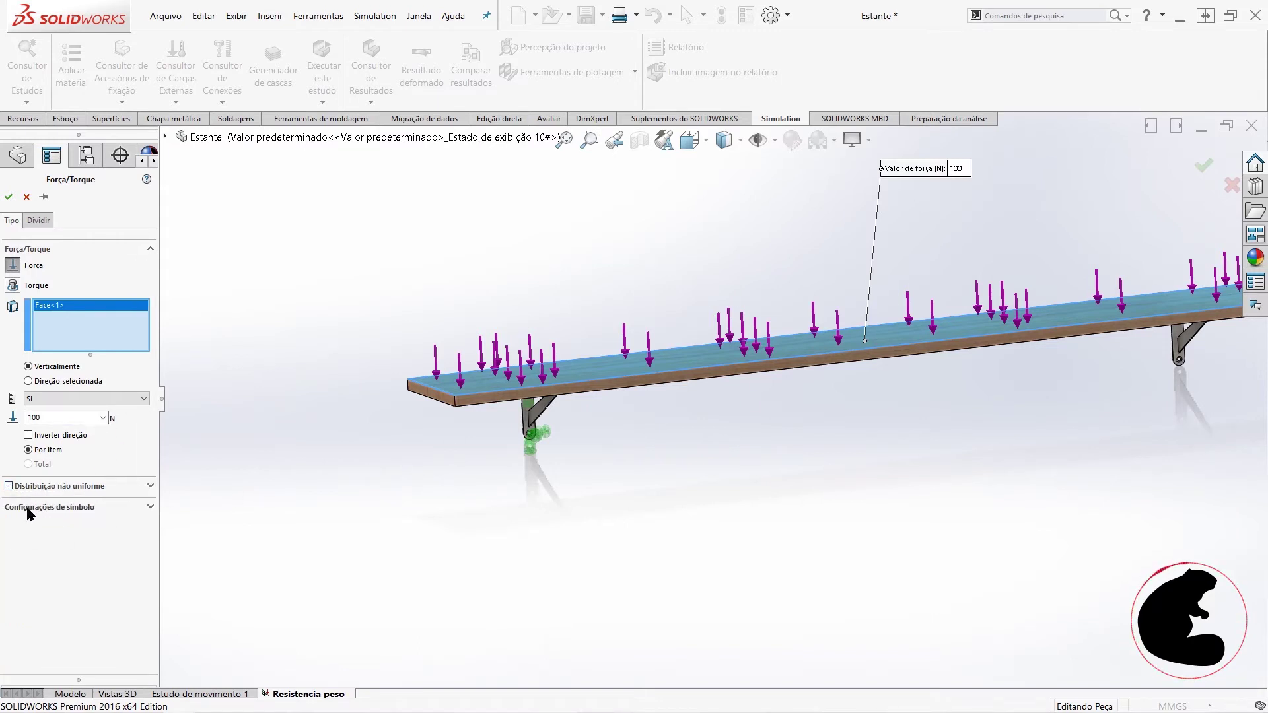
Step: Draw the force arrows in red at symbol size 150 and accept Força-1
left_click(150, 508)
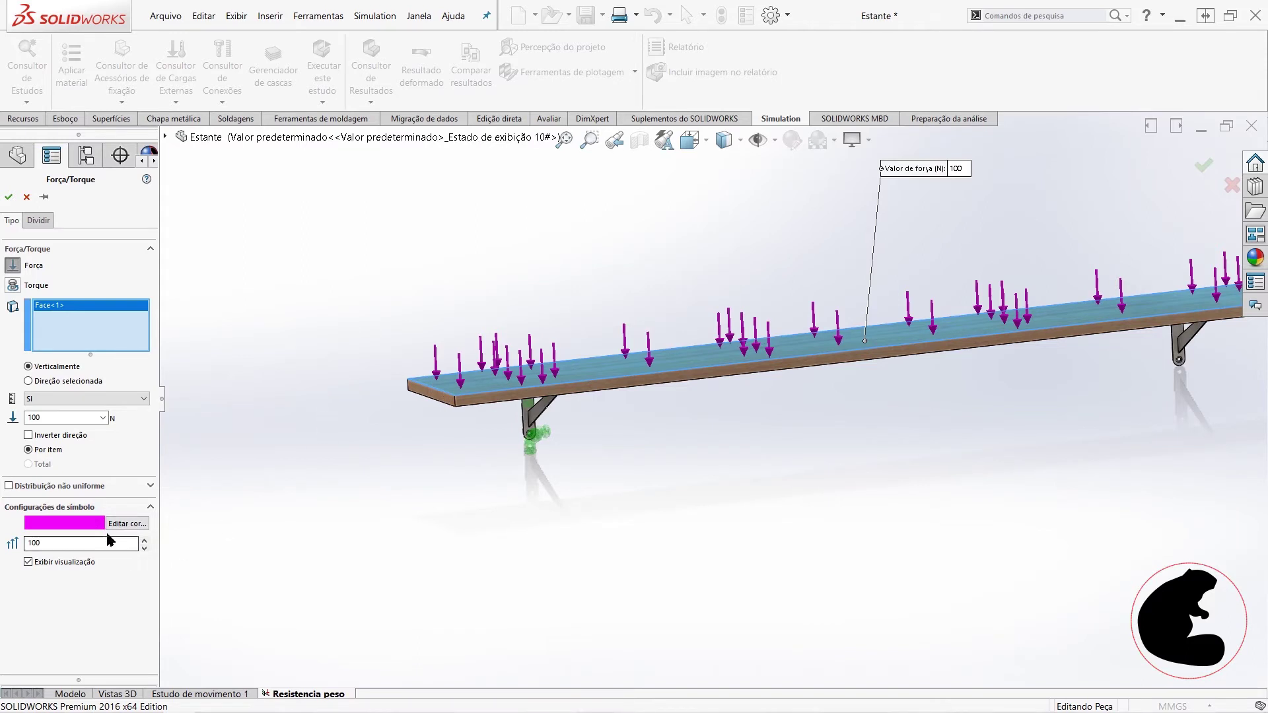
left_click(127, 523)
left_click(572, 302)
left_click(581, 450)
left_click(58, 539)
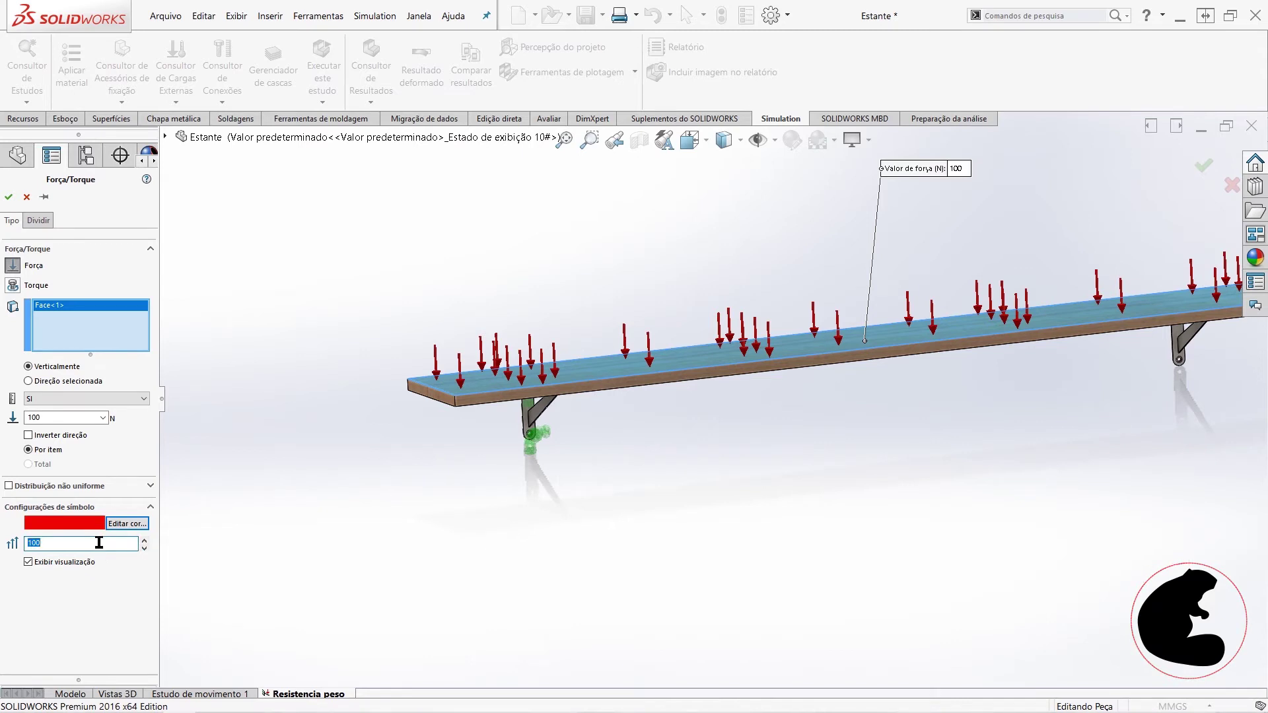
type("150")
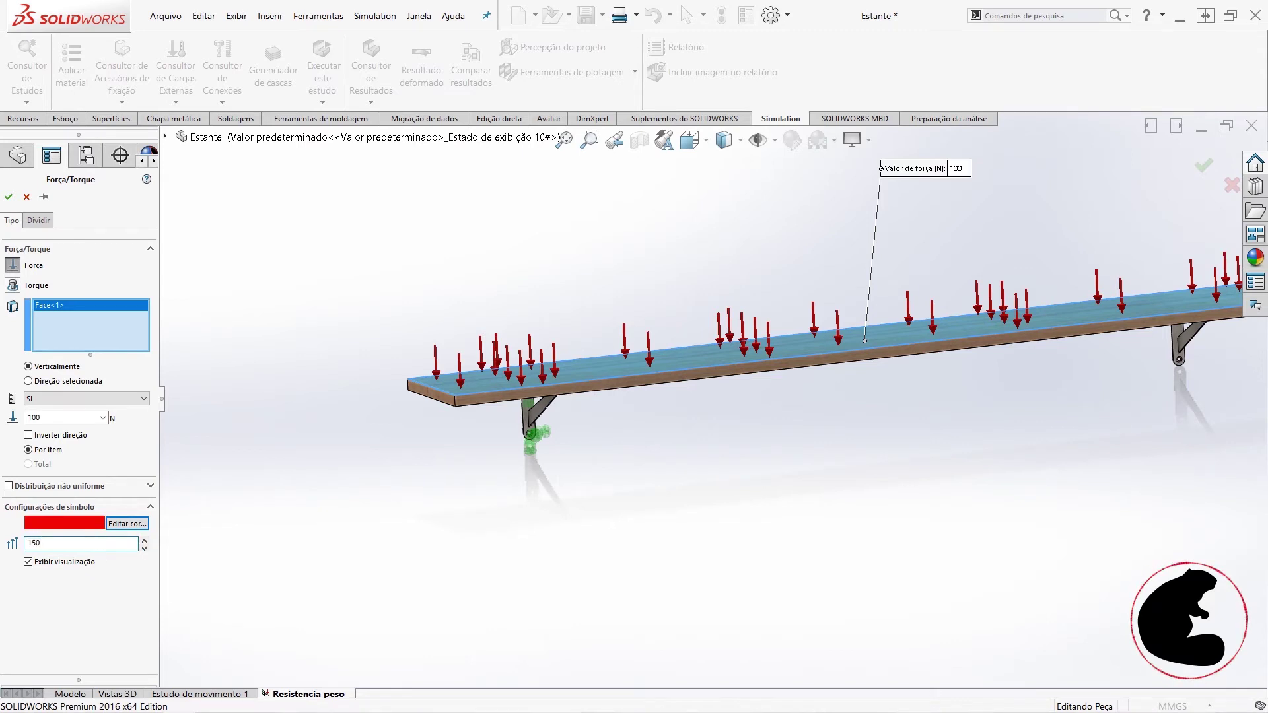
left_click(8, 197)
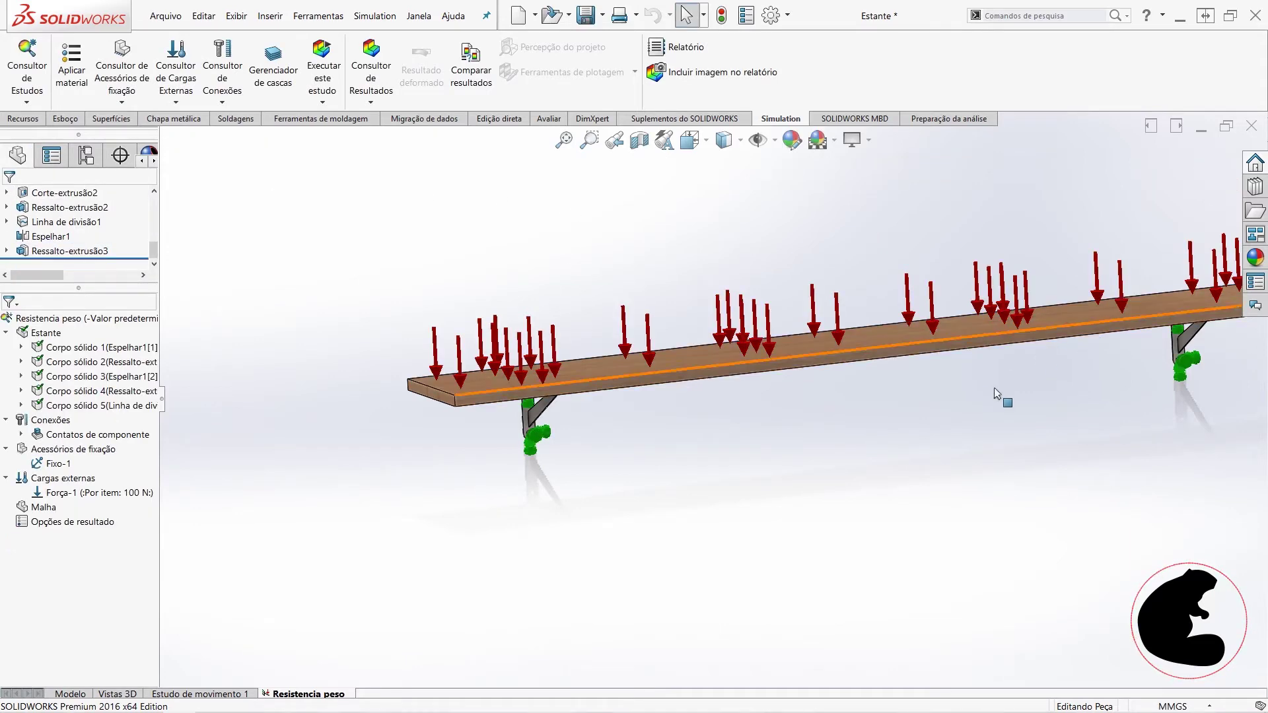
Step: Inspect the shelf with its fixture and 100 N load, then bring up the Malha actions
scroll(925, 366, "up", 3)
scroll(880, 362, "up", 2)
scroll(880, 362, "down", 1)
scroll(869, 369, "down", 1)
scroll(753, 438, "down", 2)
scroll(670, 482, "down", 2)
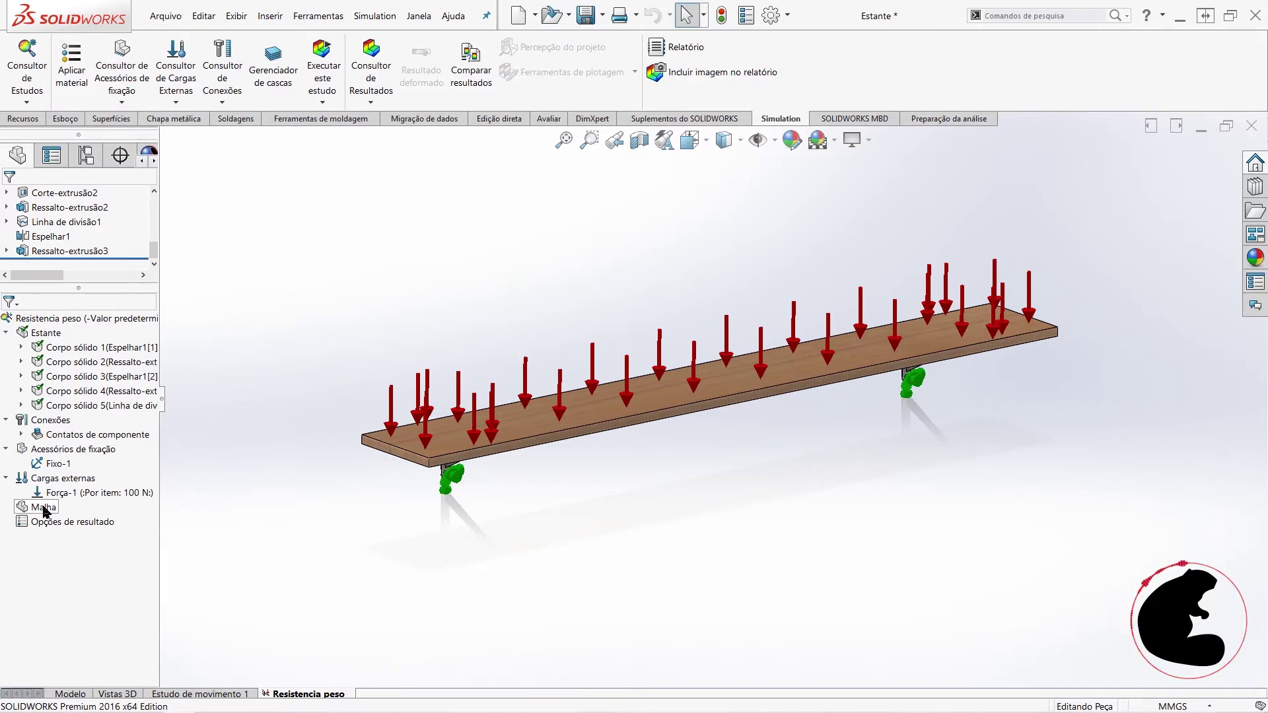
scroll(516, 454, "down", 3)
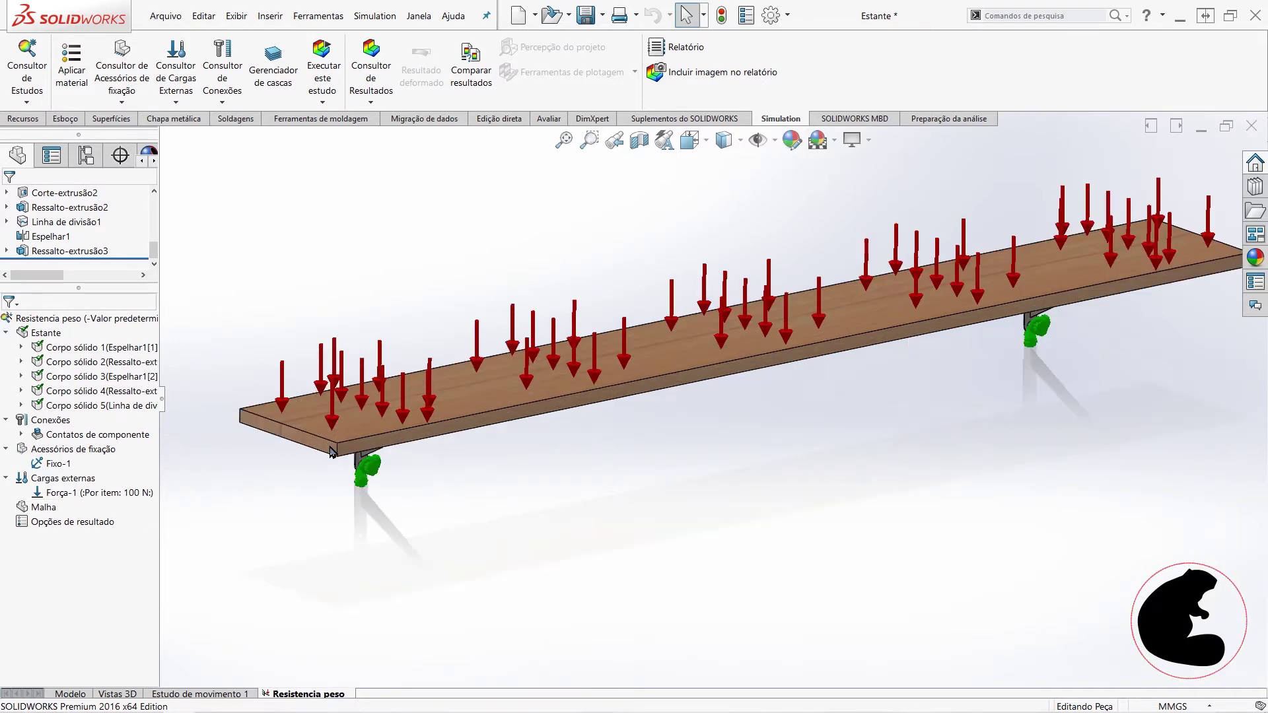
left_click(793, 290)
mouse_move(284, 401)
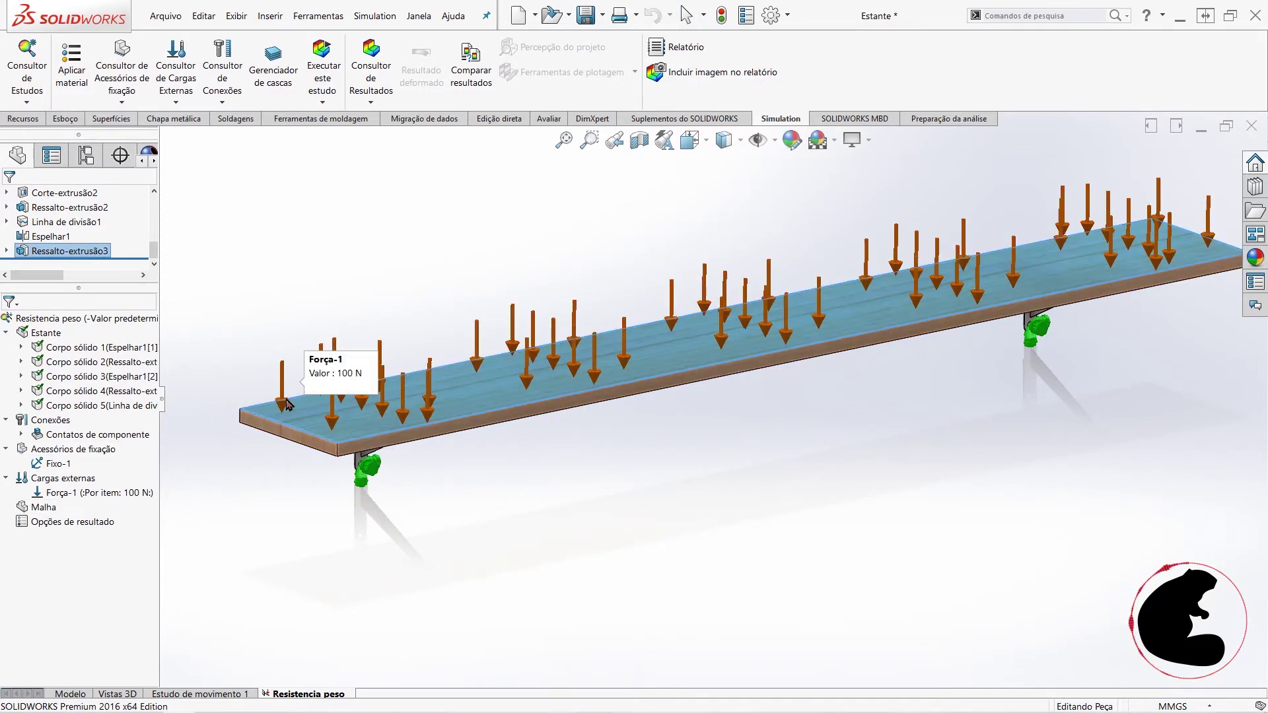
left_click(295, 453)
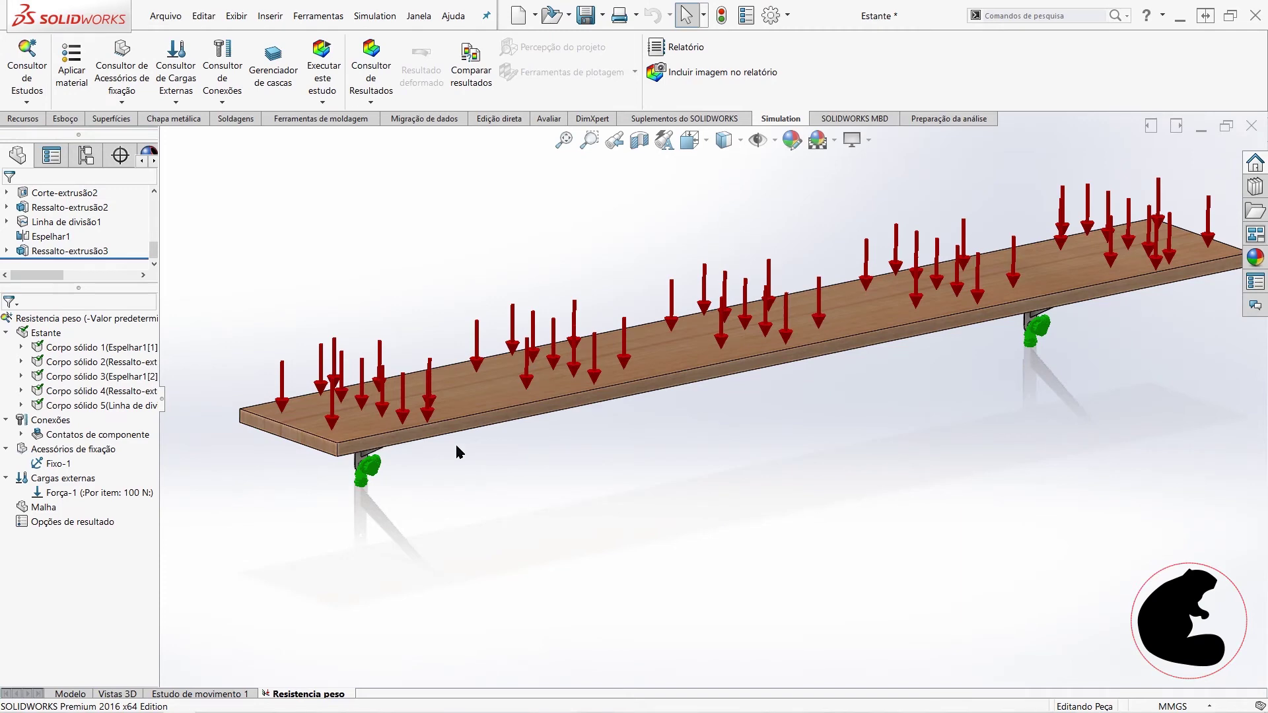
right_click(44, 516)
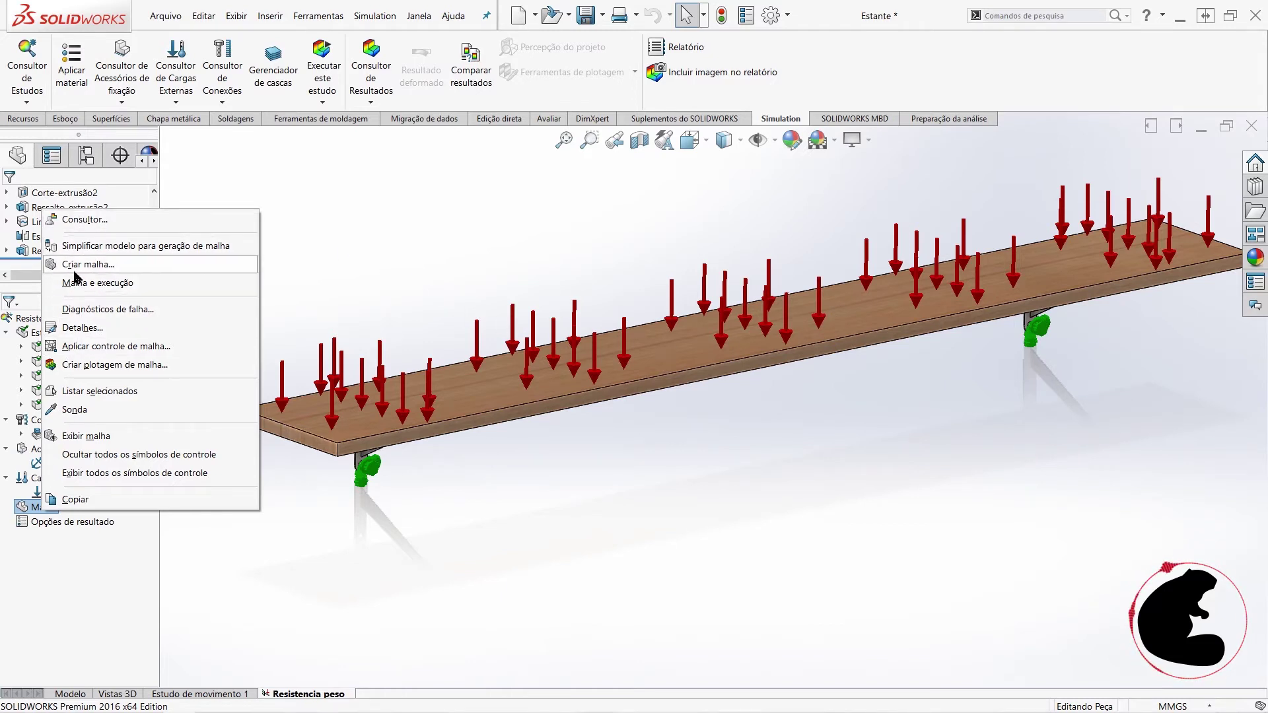
Step: Start Criar malha with mesh density at Grossa, zooming in on the left bracket
left_click(75, 265)
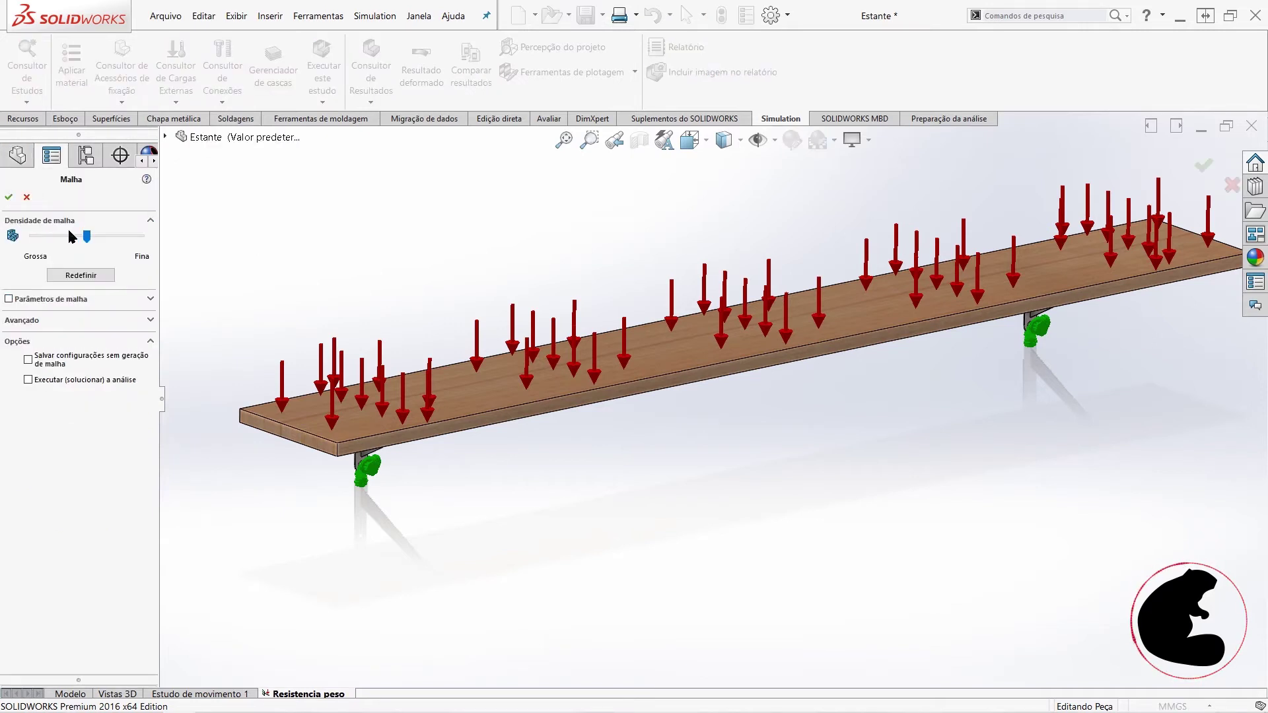
left_click_drag(85, 236, 29, 239)
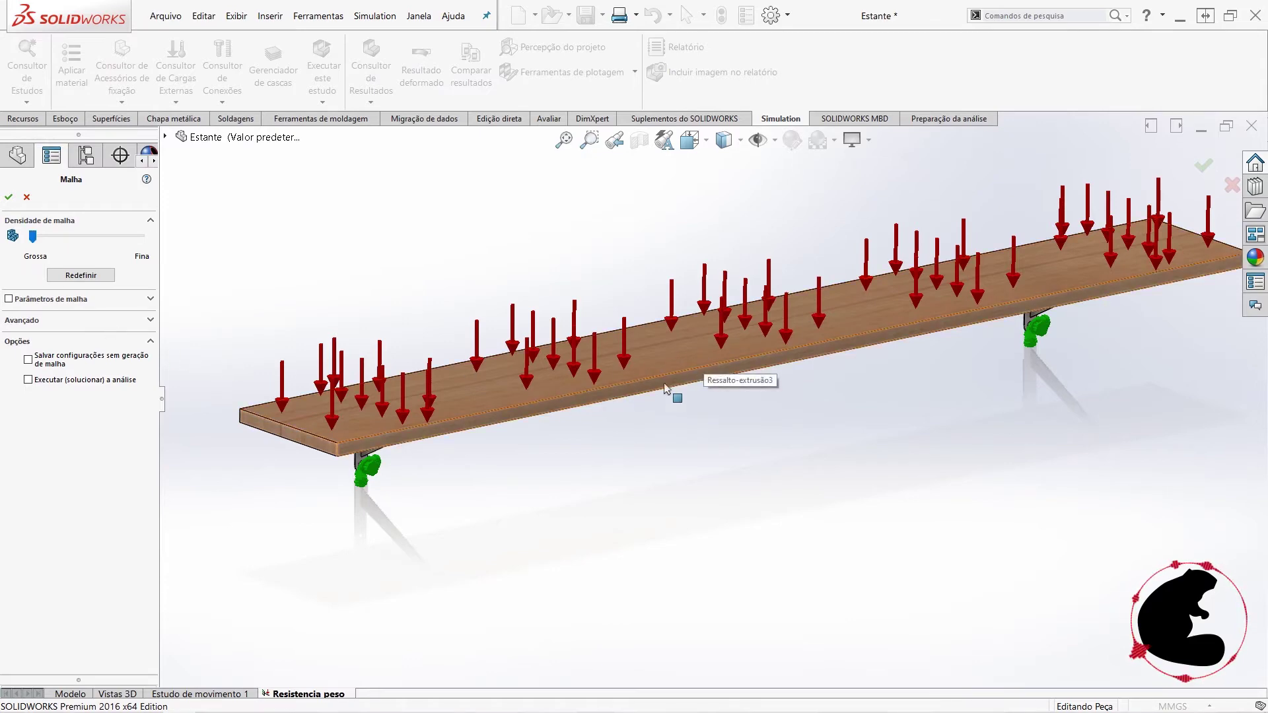
scroll(405, 439, "down", 3)
scroll(405, 439, "down", 2)
scroll(405, 439, "down", 2)
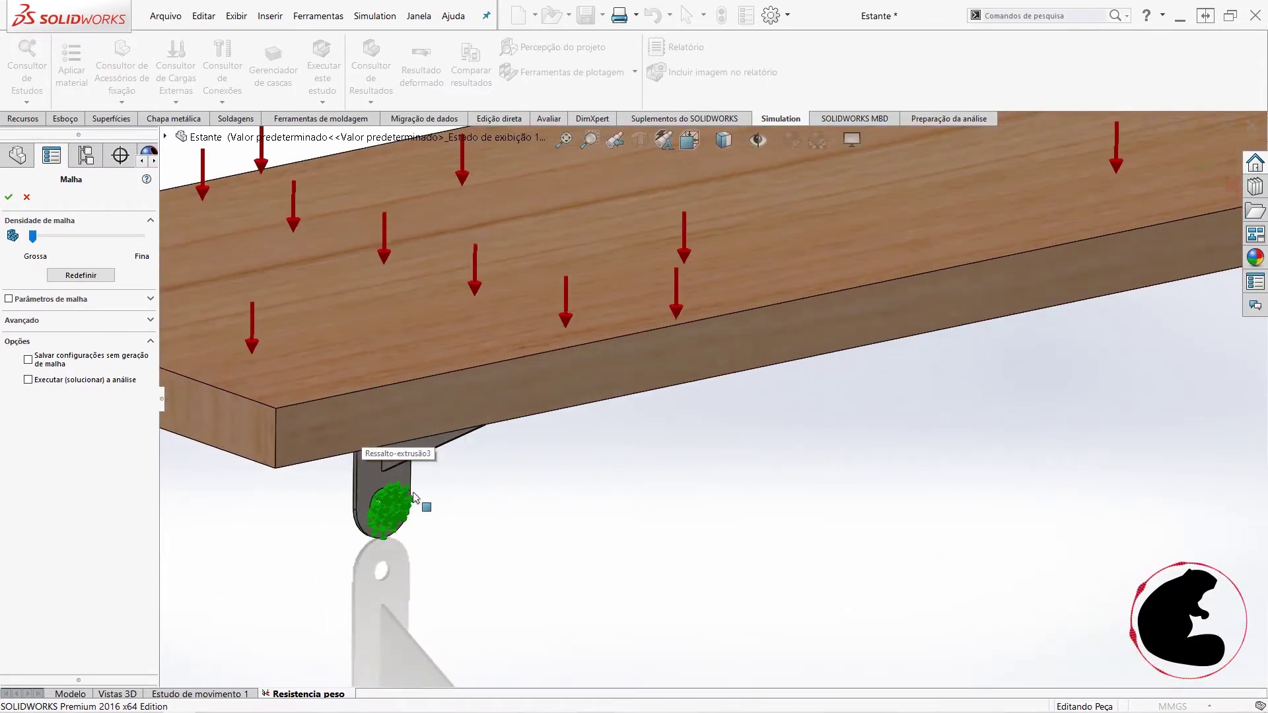
scroll(405, 439, "down", 2)
scroll(588, 261, "down", 2)
mouse_move(588, 261)
middle_mouse_down()
mouse_move(569, 343)
mouse_move(581, 364)
middle_mouse_up()
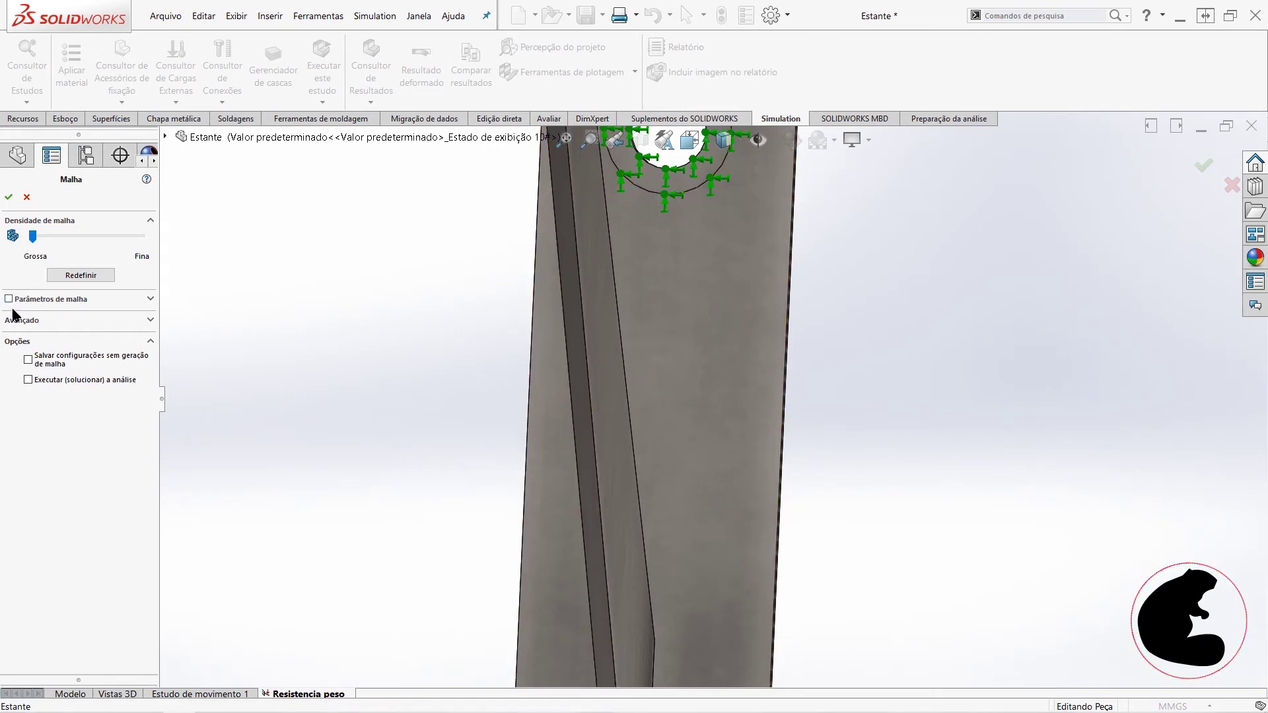
left_click(150, 322)
left_click(149, 322)
Step: Enable Parâmetros de malha and move the mesh density to Fina
left_click(150, 299)
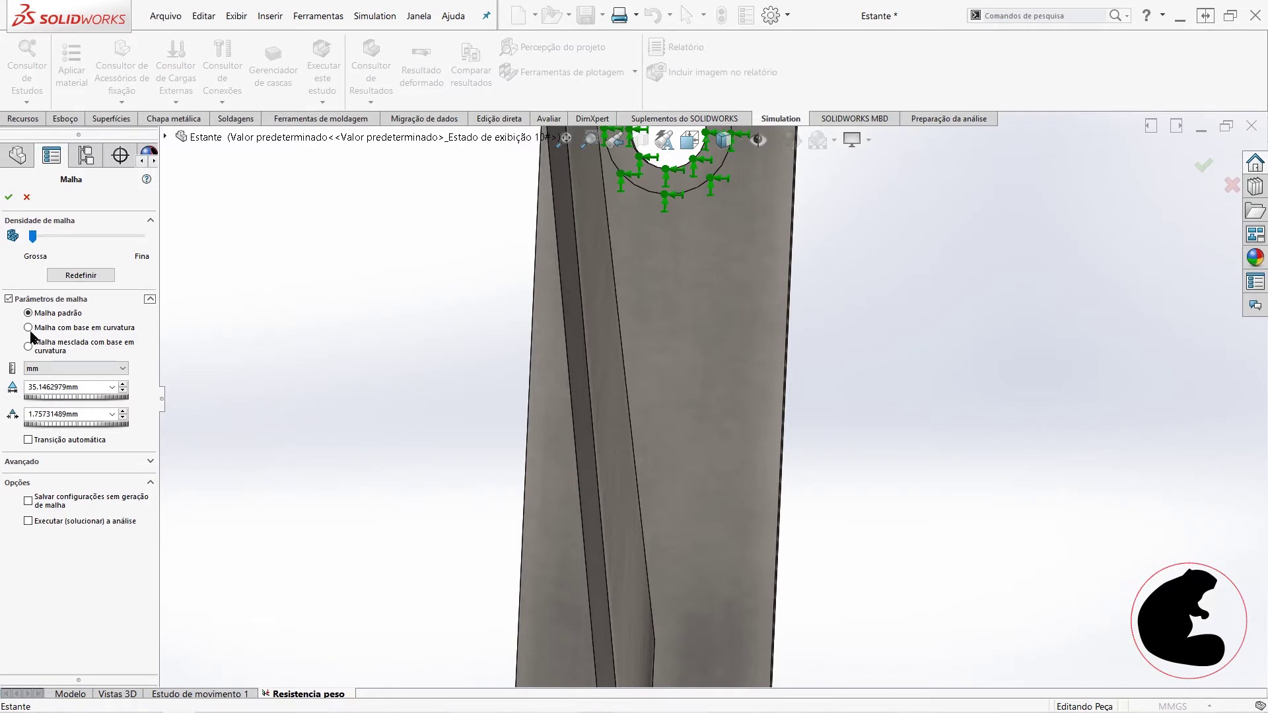
left_click_drag(32, 251, 164, 246)
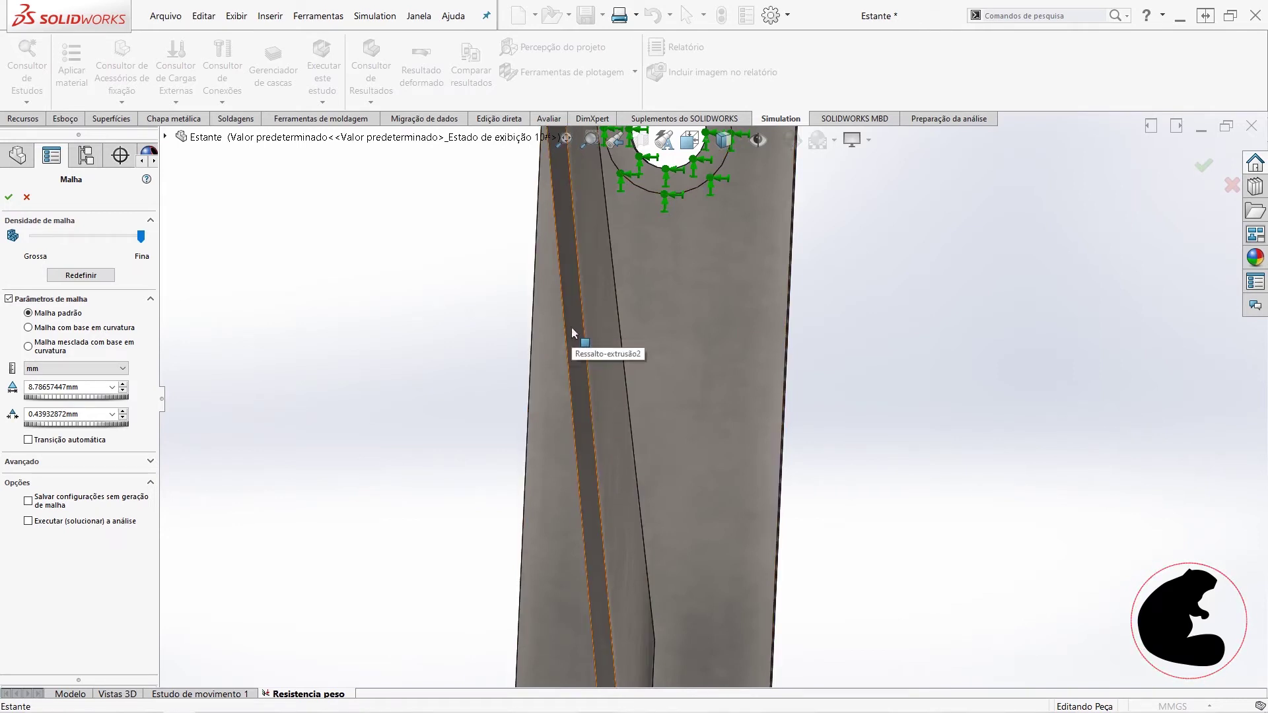
mouse_move(588, 323)
middle_mouse_down()
mouse_move(605, 352)
mouse_move(486, 370)
middle_mouse_up()
scroll(557, 261, "up", 3)
scroll(505, 303, "up", 3)
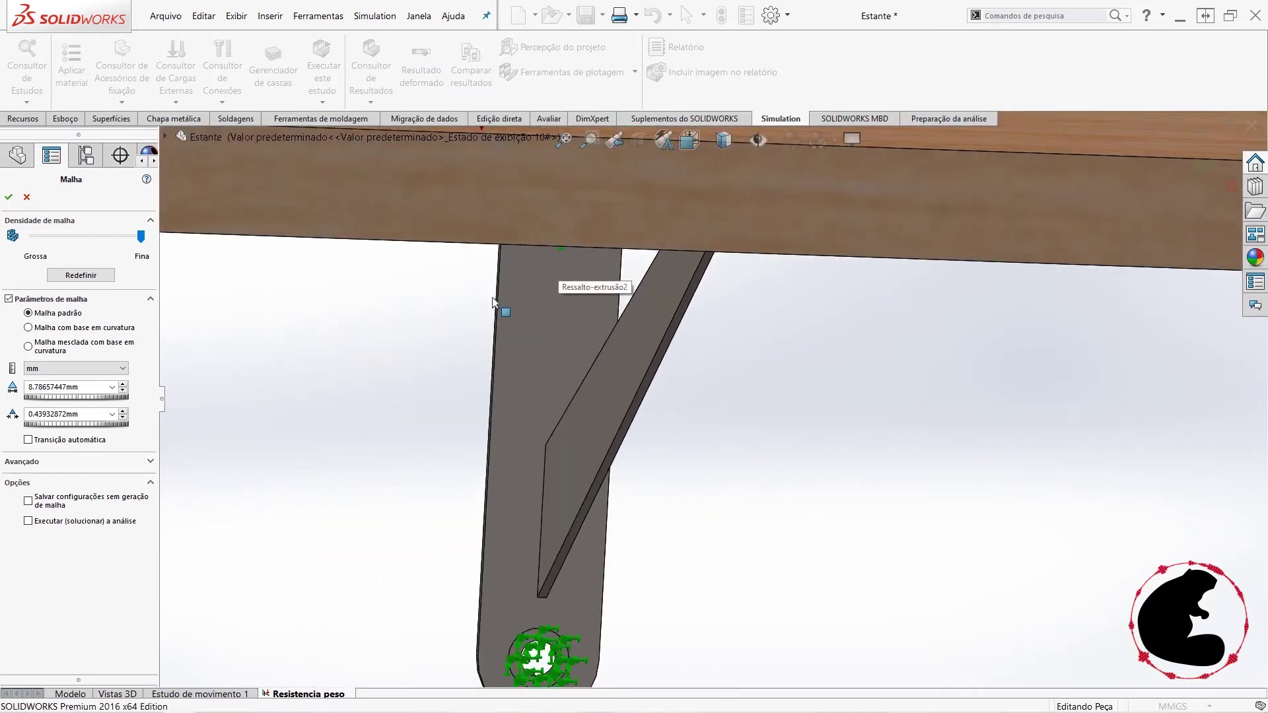
middle_click_drag(850, 442, 842, 398)
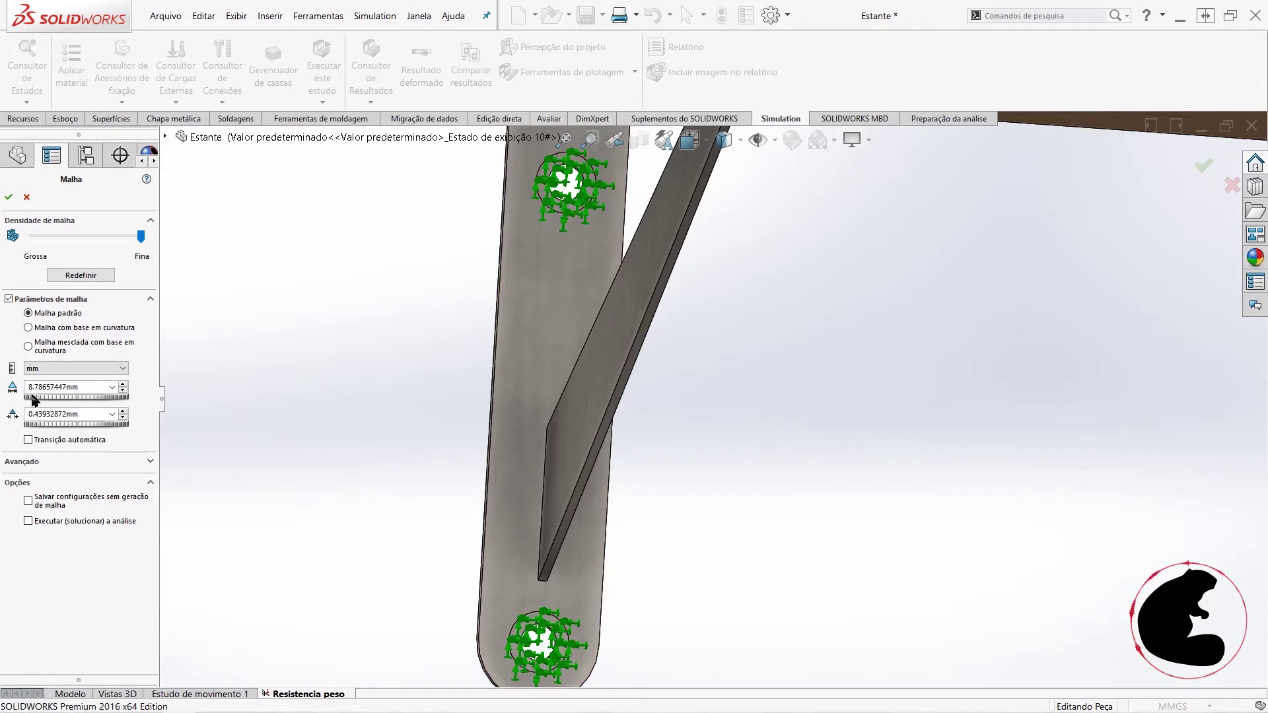
Step: Set element size 1.75731489 mm and tolerance 0.08786574 mm, then start meshing
mouse_move(25, 397)
left_mouse_down()
mouse_move(40, 397)
mouse_move(19, 405)
left_mouse_up()
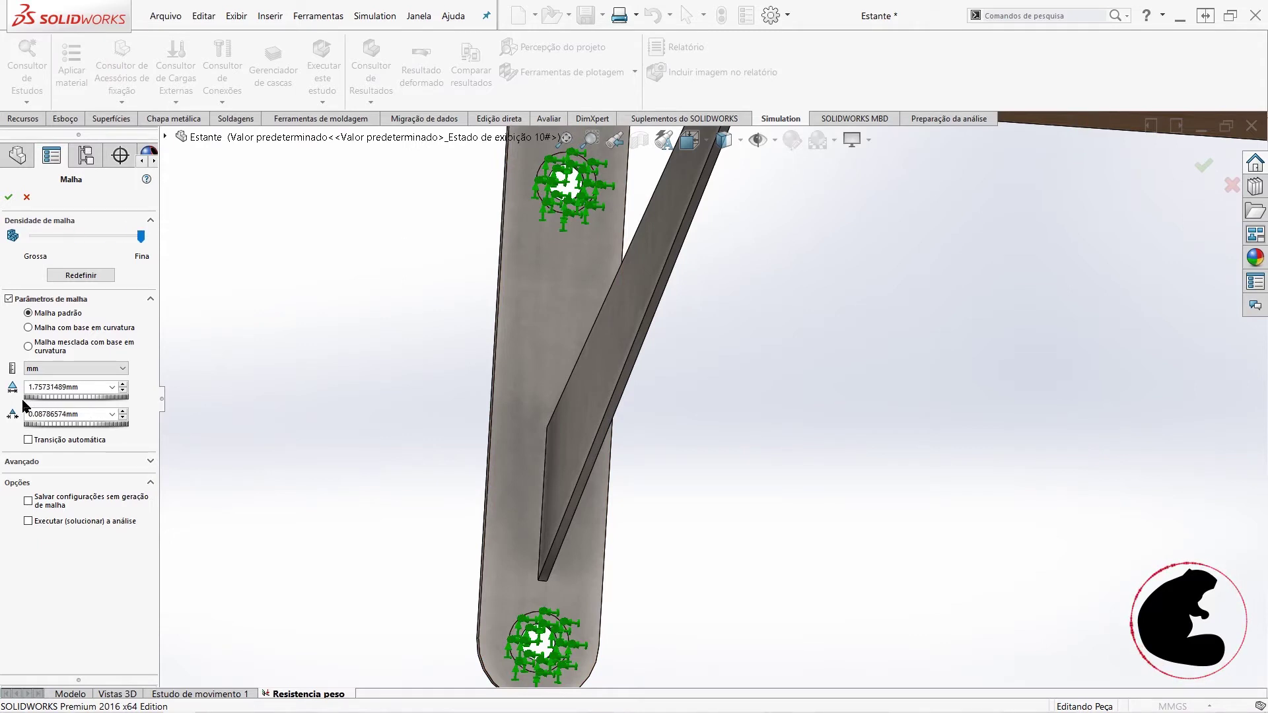
left_click(50, 398)
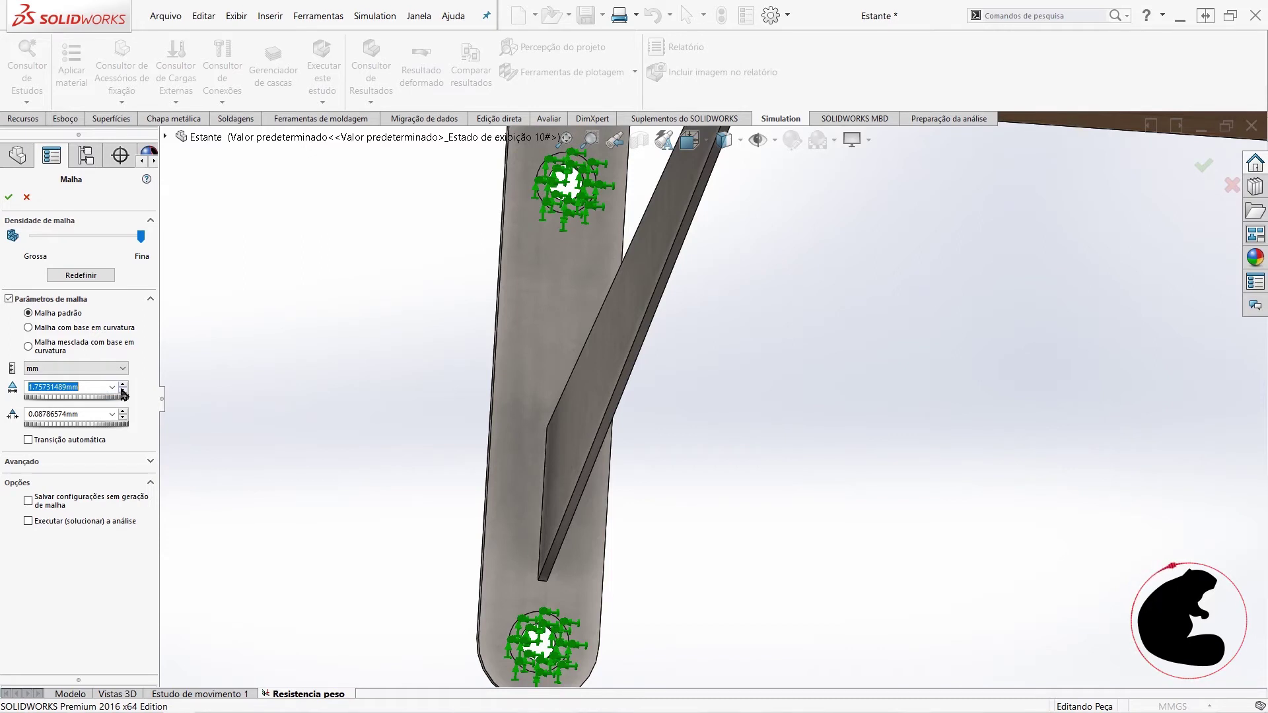
key("Tab")
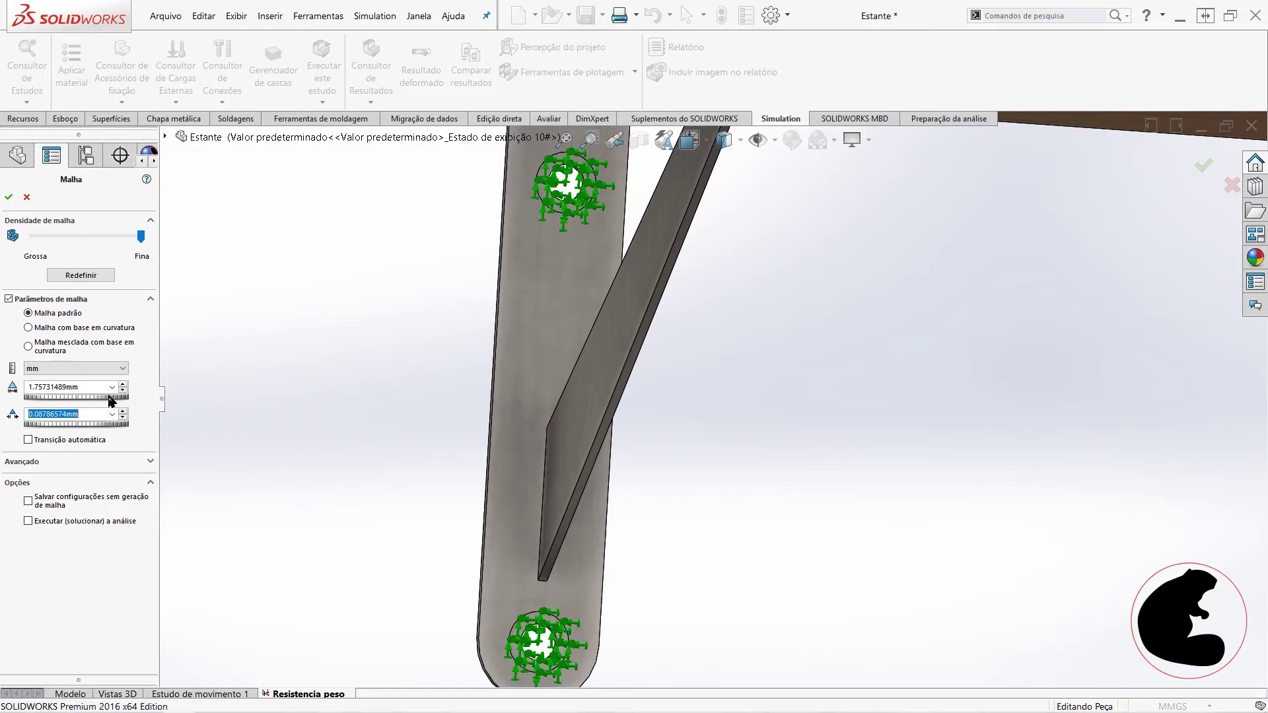
left_click(80, 398)
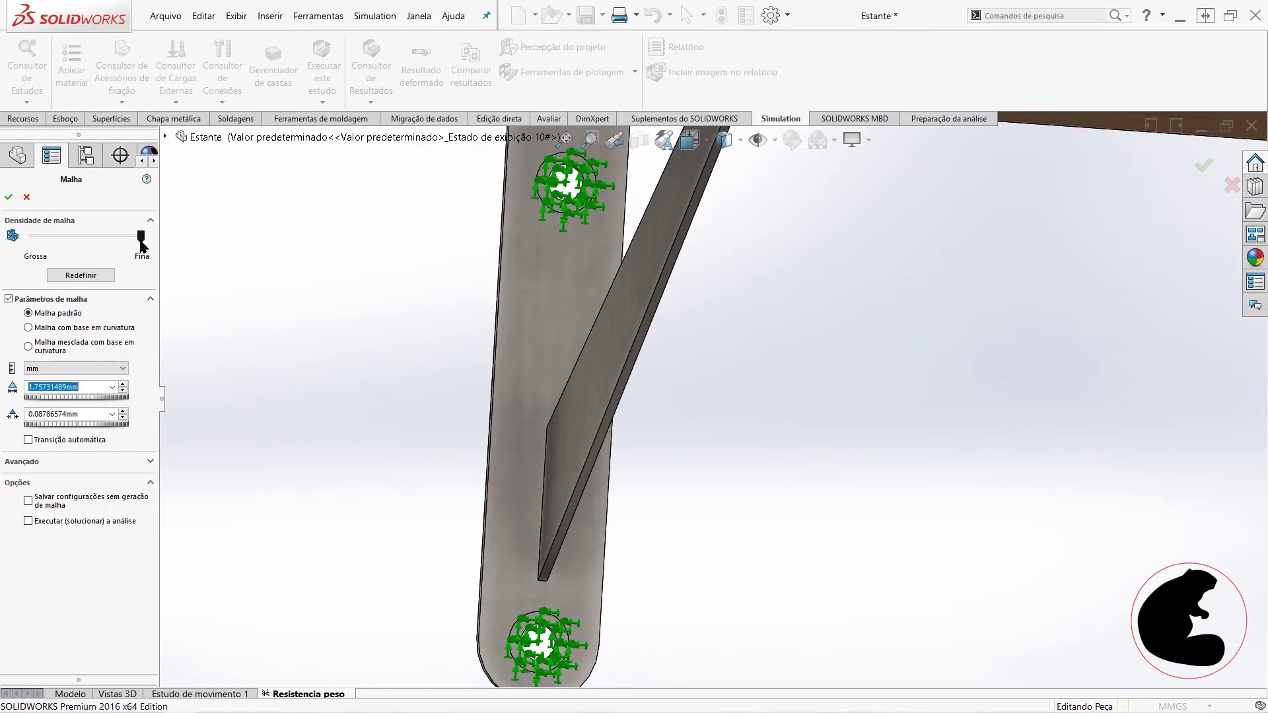
left_click(124, 395)
left_click(9, 196)
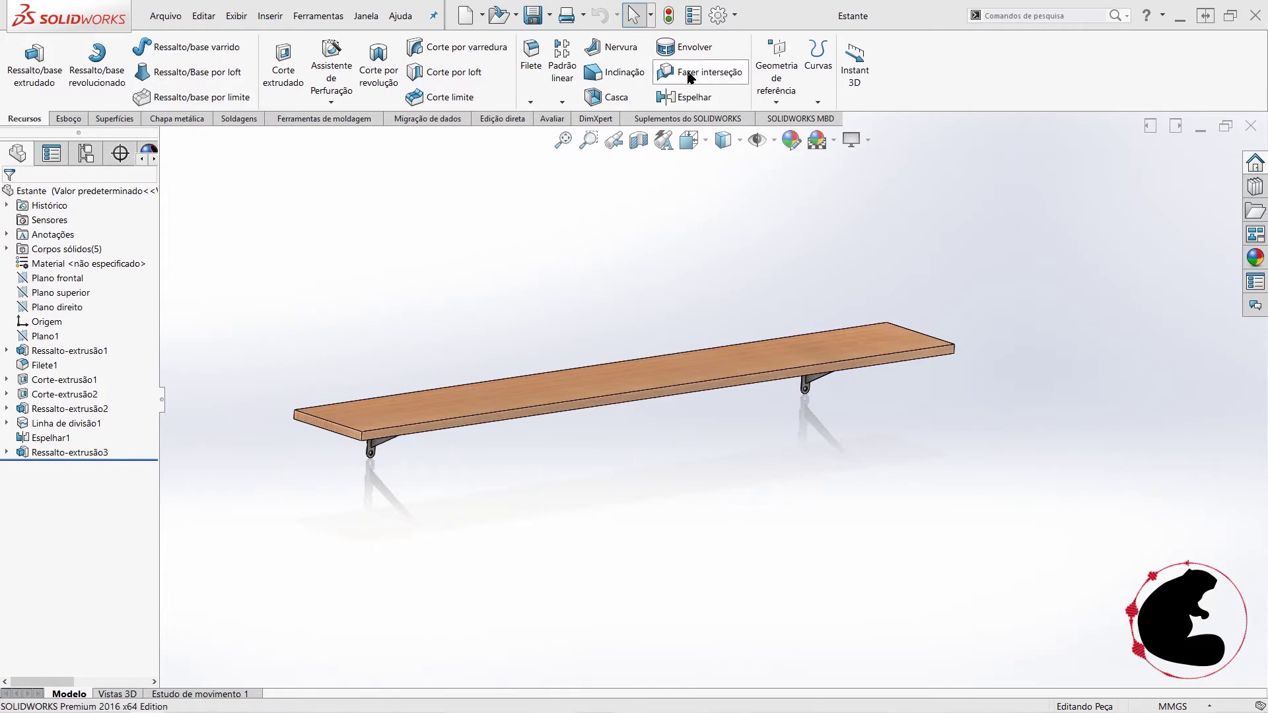
Step: Re-enable the SOLIDWORKS Simulation add-in under Suplementos and show its tools
left_click(734, 14)
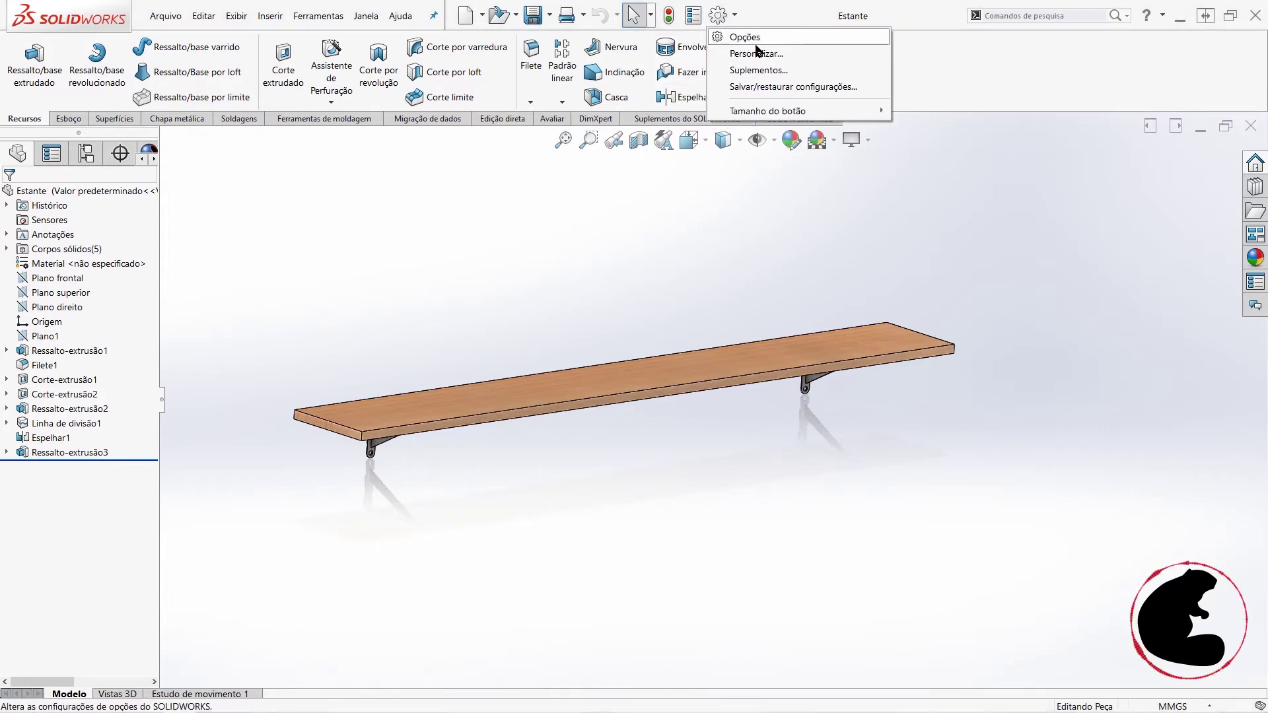
left_click(760, 70)
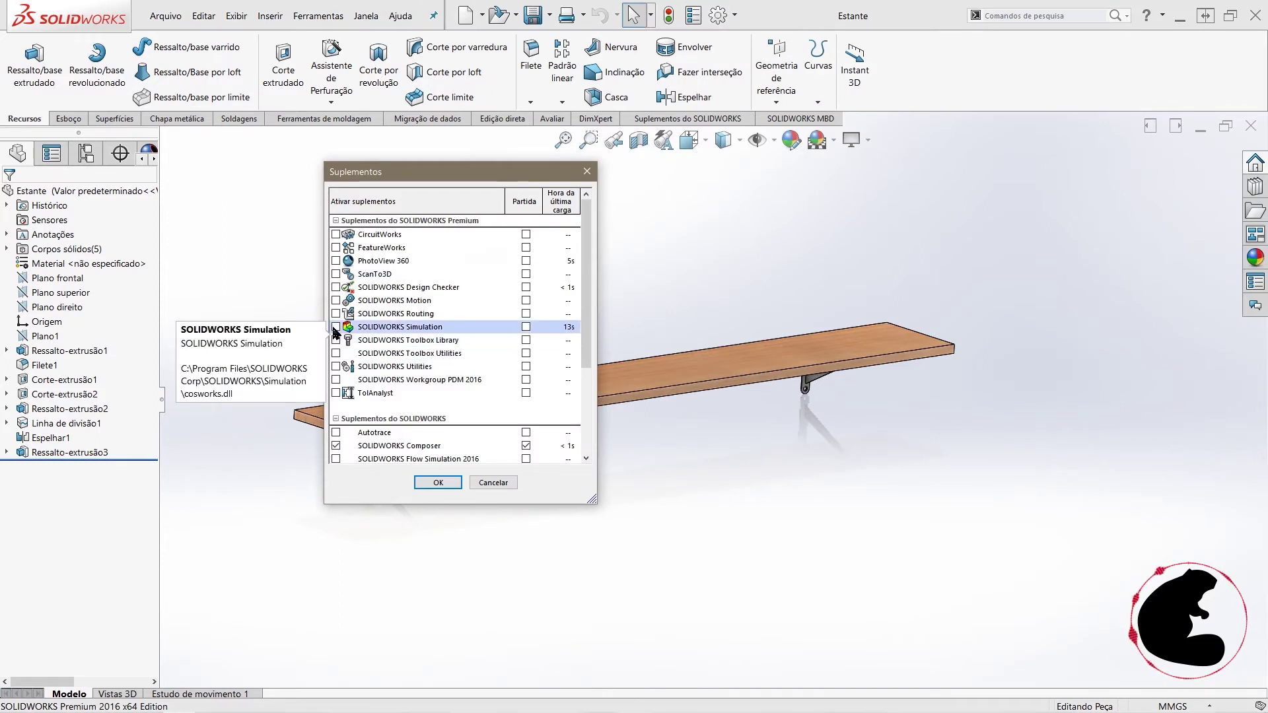
left_click(438, 482)
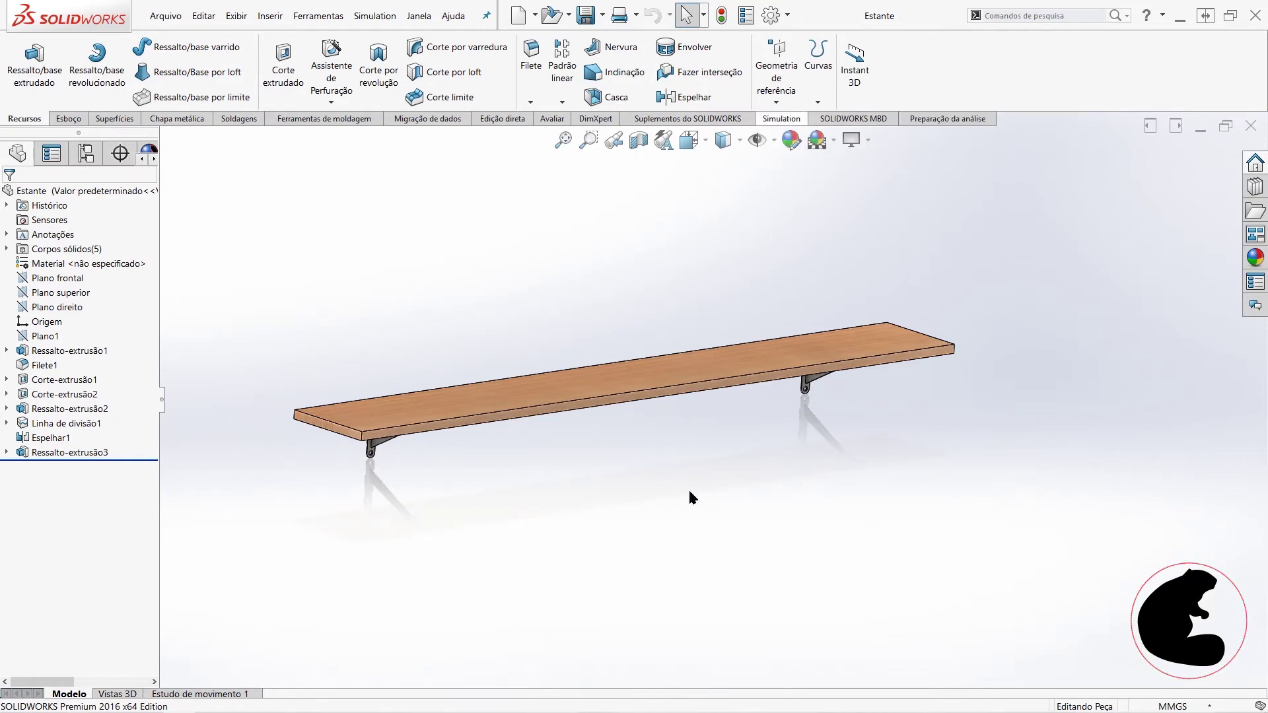
left_click(781, 118)
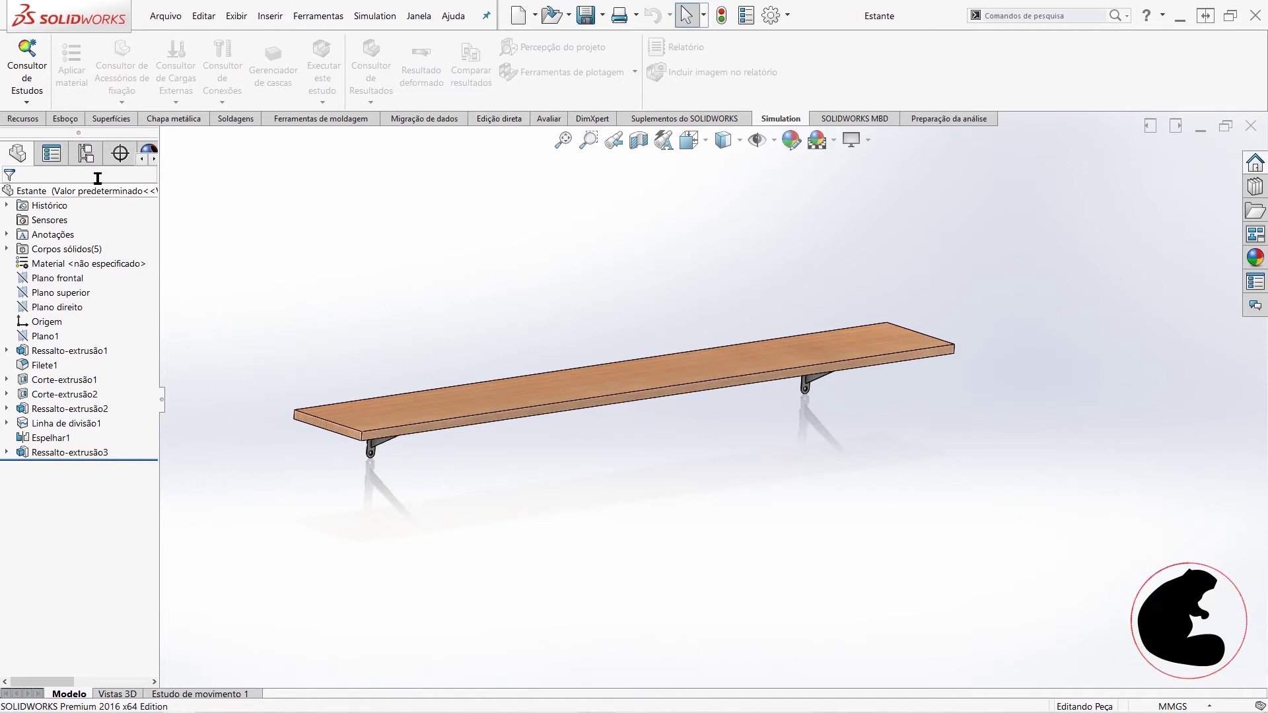
Step: Create a new Análise estática study for the shelf, named Análise estática 1
left_click(32, 103)
left_click(47, 135)
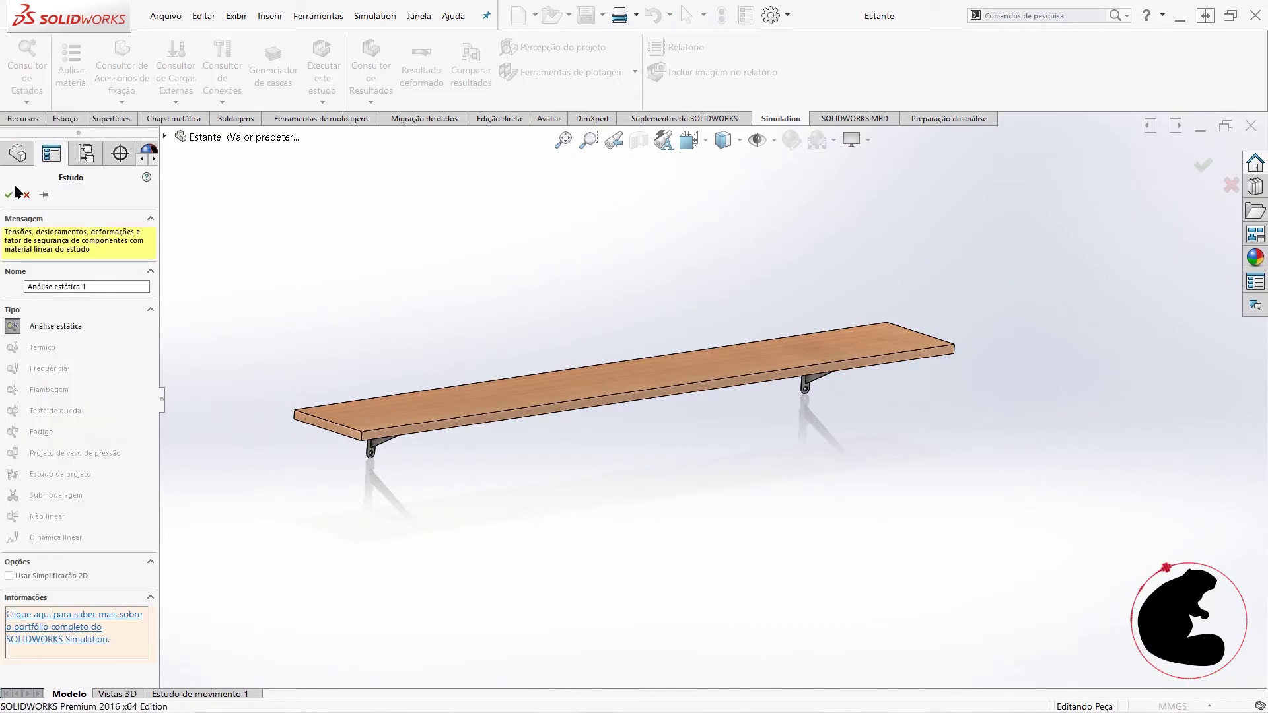
left_click(9, 195)
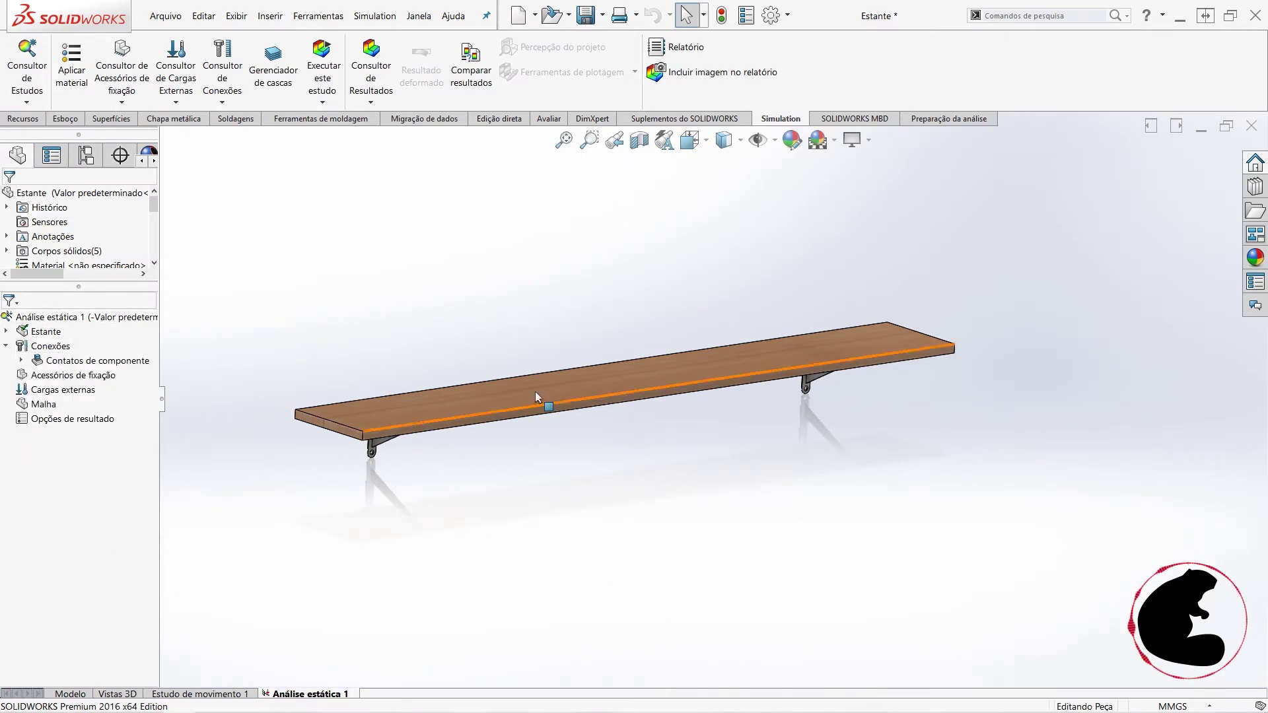
Step: Start a Fixed Geometry fixture on the upper and lower hole ring faces of one bracket
left_click(22, 361)
right_click(30, 390)
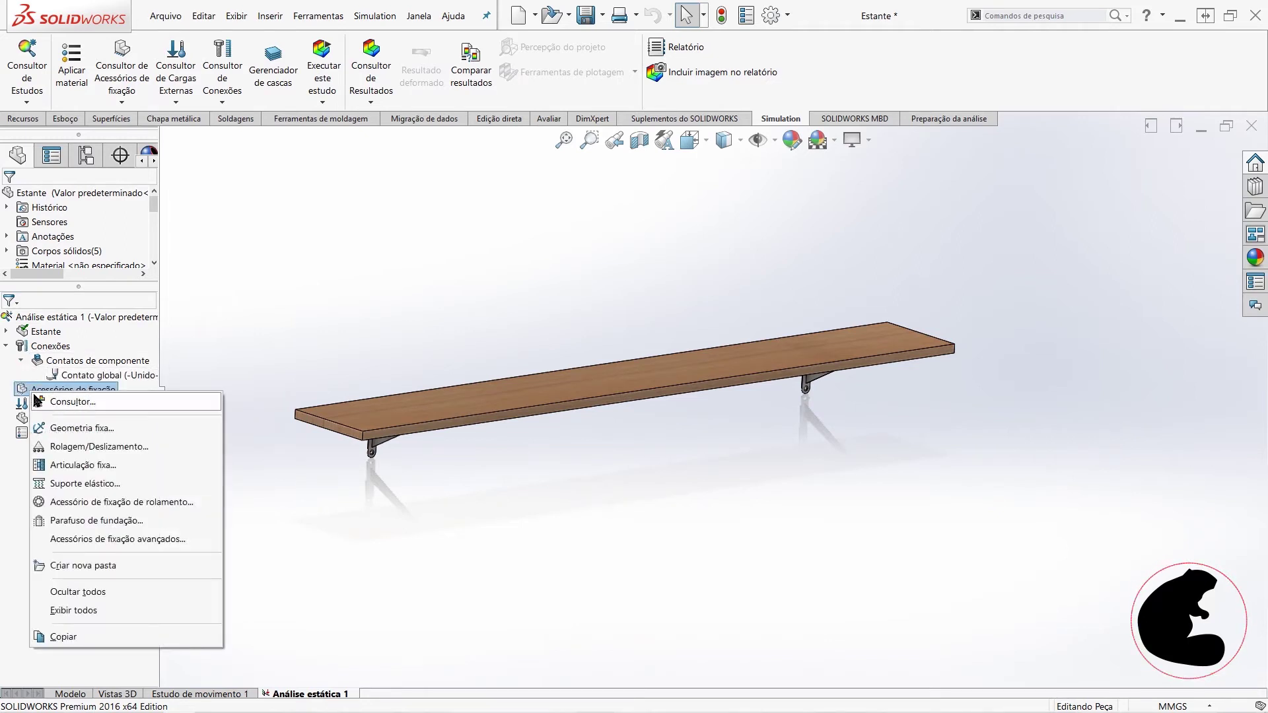
left_click(78, 428)
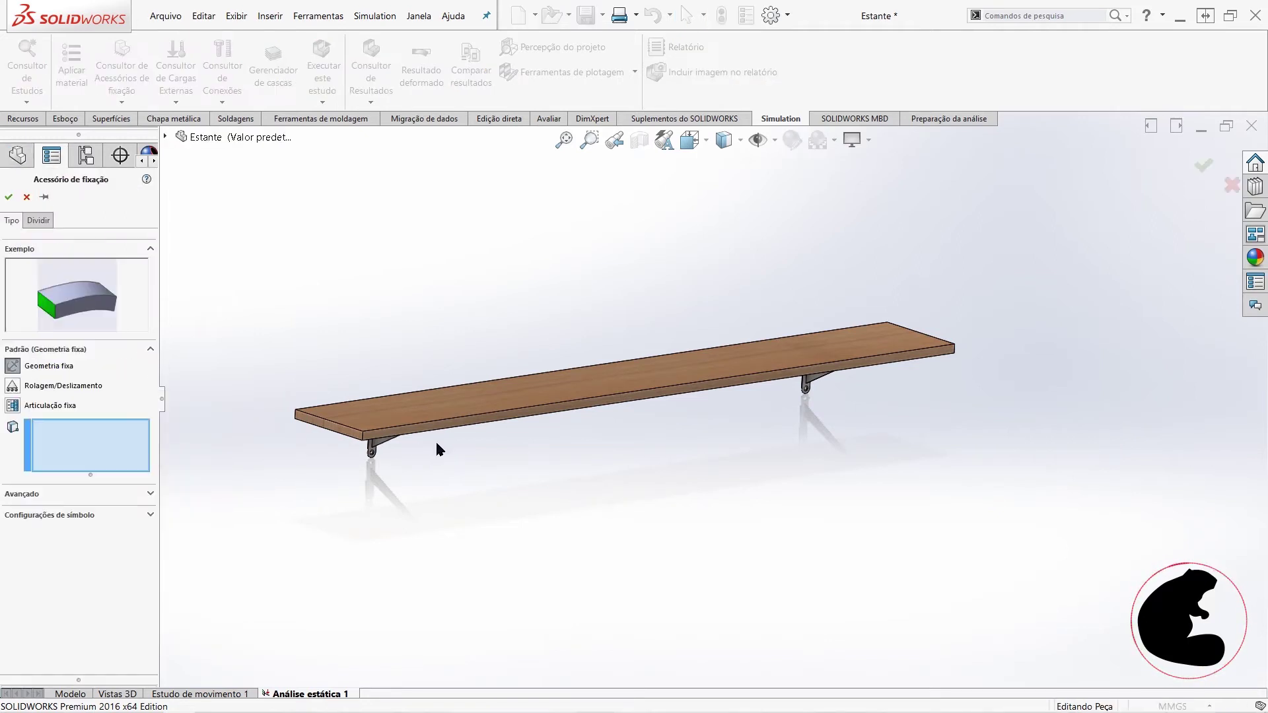
scroll(411, 445, "down", 3)
scroll(463, 429, "down", 2)
scroll(472, 350, "down", 4)
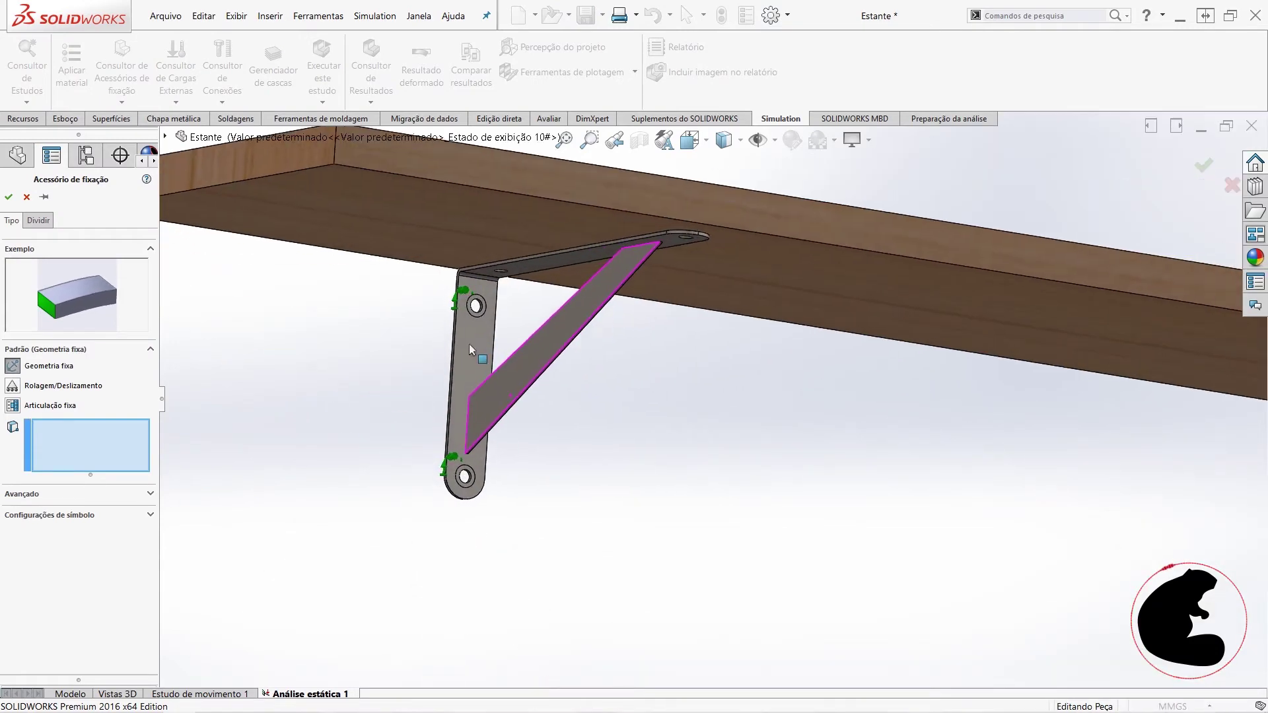
scroll(476, 310, "down", 3)
scroll(588, 304, "down", 5)
left_click(634, 291)
scroll(637, 462, "up", 5)
scroll(632, 534, "down", 3)
scroll(687, 546, "down", 3)
scroll(598, 567, "down", 2)
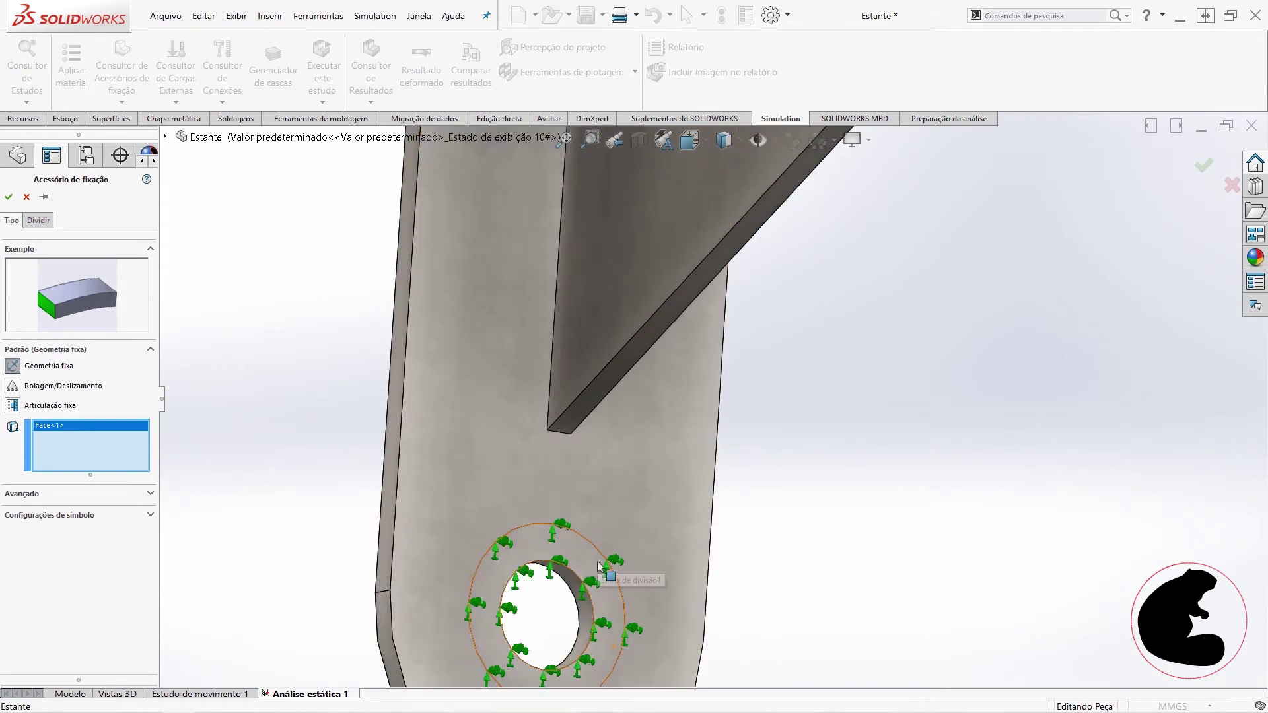
left_click(599, 567)
Step: Add the remaining two bracket hole faces and accept the four-face fixture Fixo-1
scroll(601, 562, "up", 2)
scroll(613, 549, "up", 3)
scroll(692, 481, "up", 3)
scroll(727, 436, "up", 2)
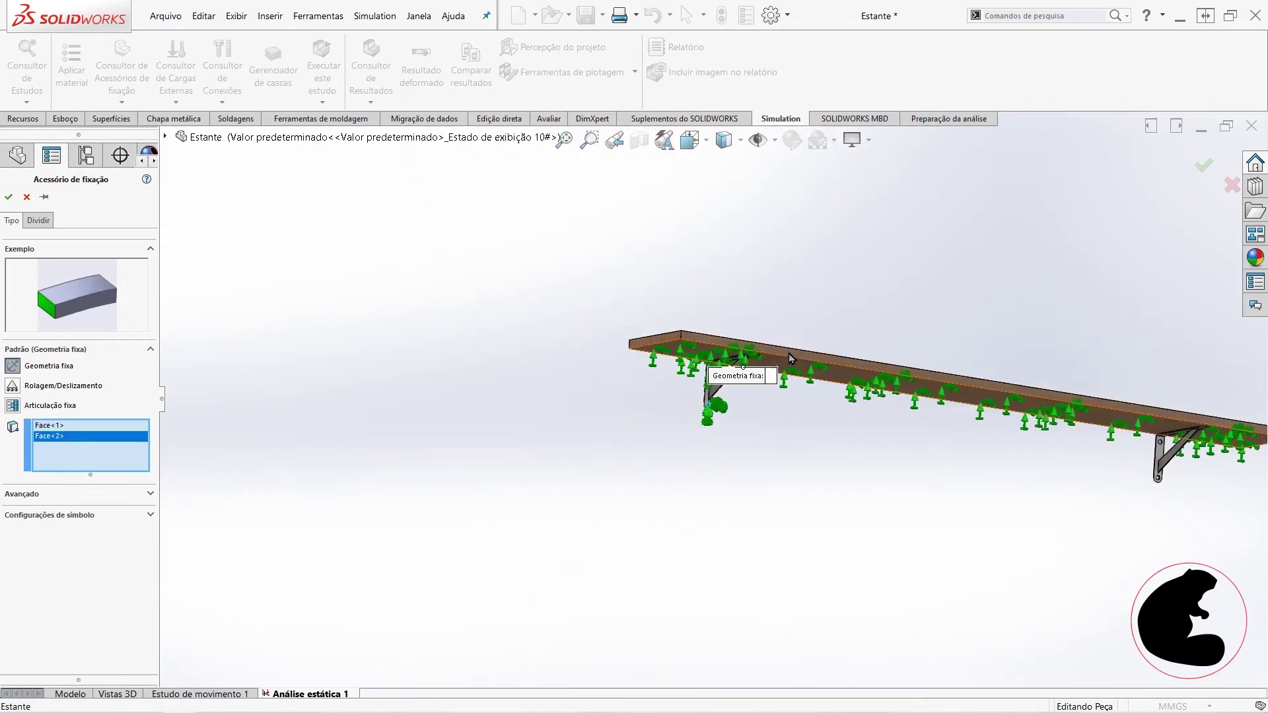
middle_click_drag(789, 354, 370, 362)
scroll(893, 415, "up", 2)
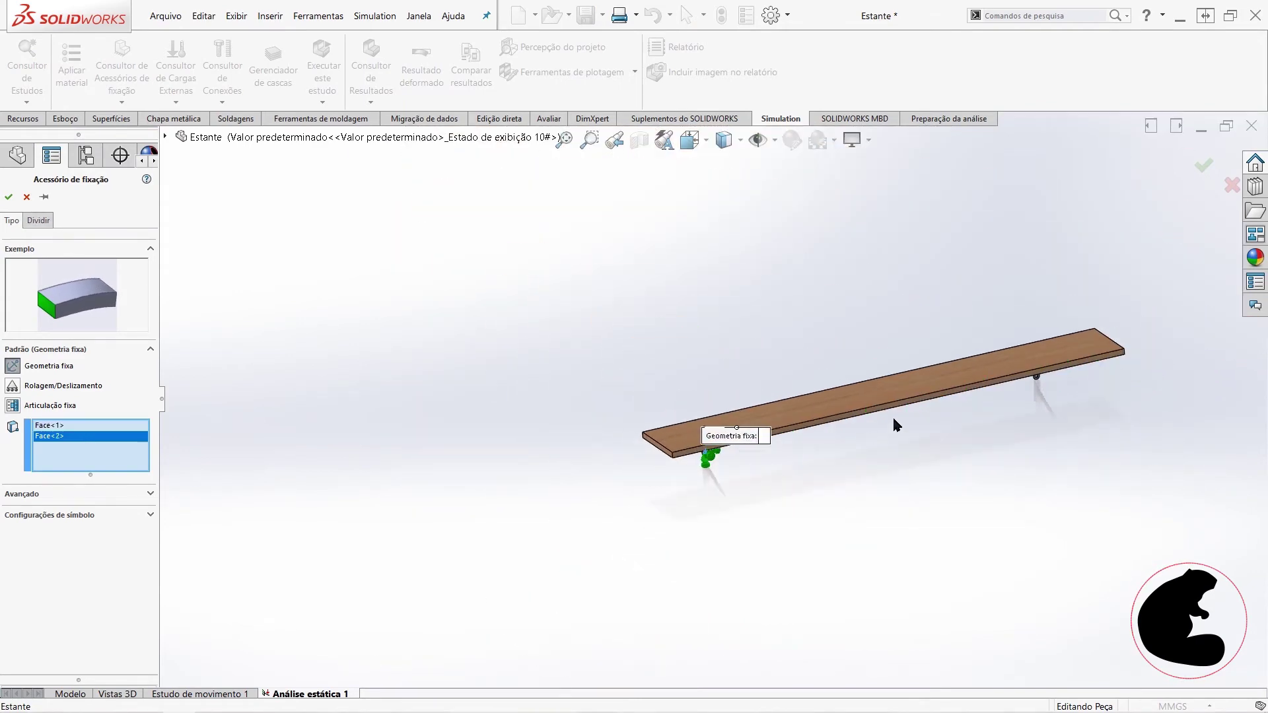
scroll(893, 419, "down", 3)
scroll(858, 369, "down", 4)
scroll(824, 351, "down", 3)
mouse_move(813, 430)
middle_mouse_down()
mouse_move(805, 365)
mouse_move(787, 394)
middle_mouse_up()
scroll(758, 502, "down", 3)
scroll(696, 475, "down", 3)
scroll(657, 378, "down", 3)
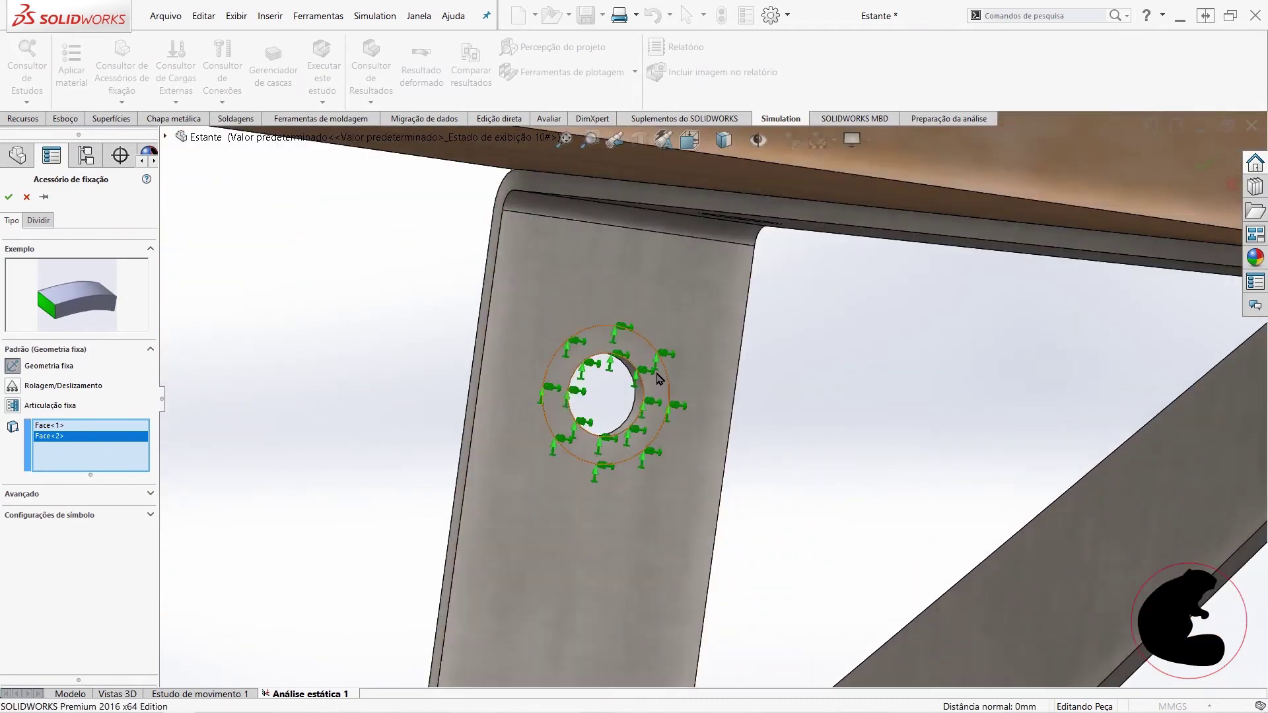
left_click(658, 379)
scroll(667, 462, "up", 3)
middle_click_drag(675, 497, 675, 563)
scroll(675, 563, "down", 3)
scroll(687, 574, "down", 3)
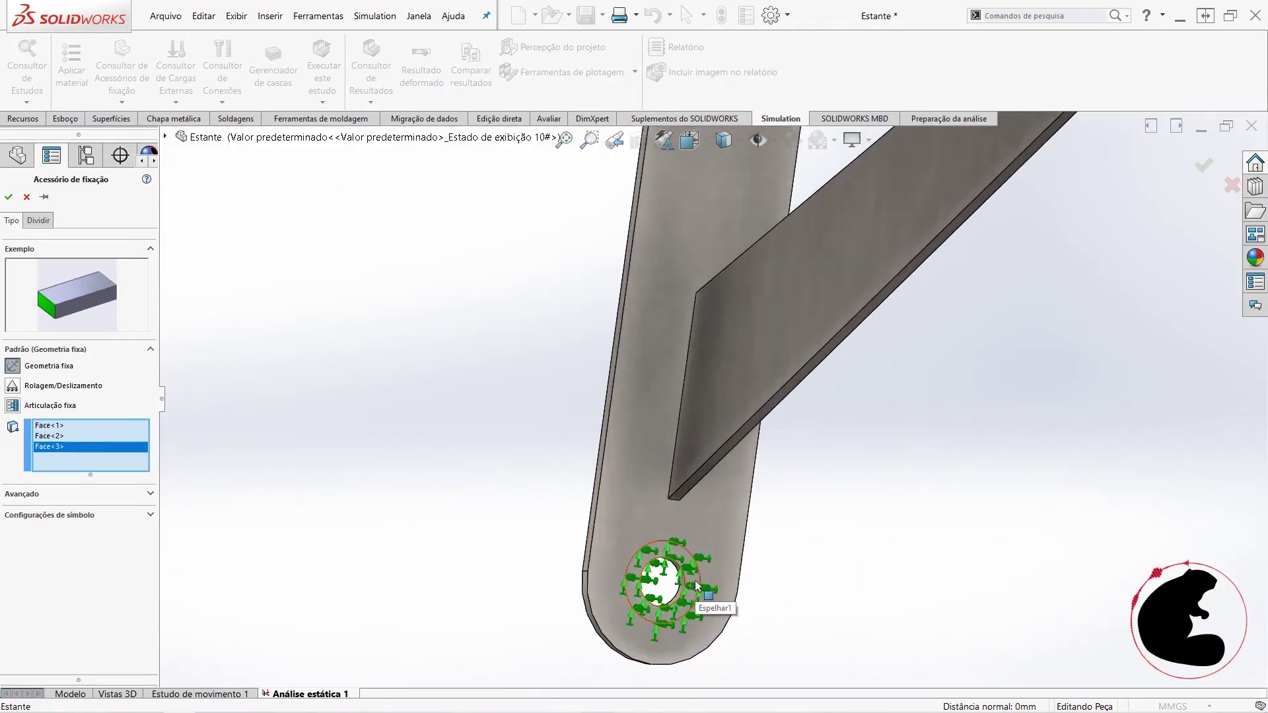
left_click(695, 578)
scroll(814, 262, "up", 2)
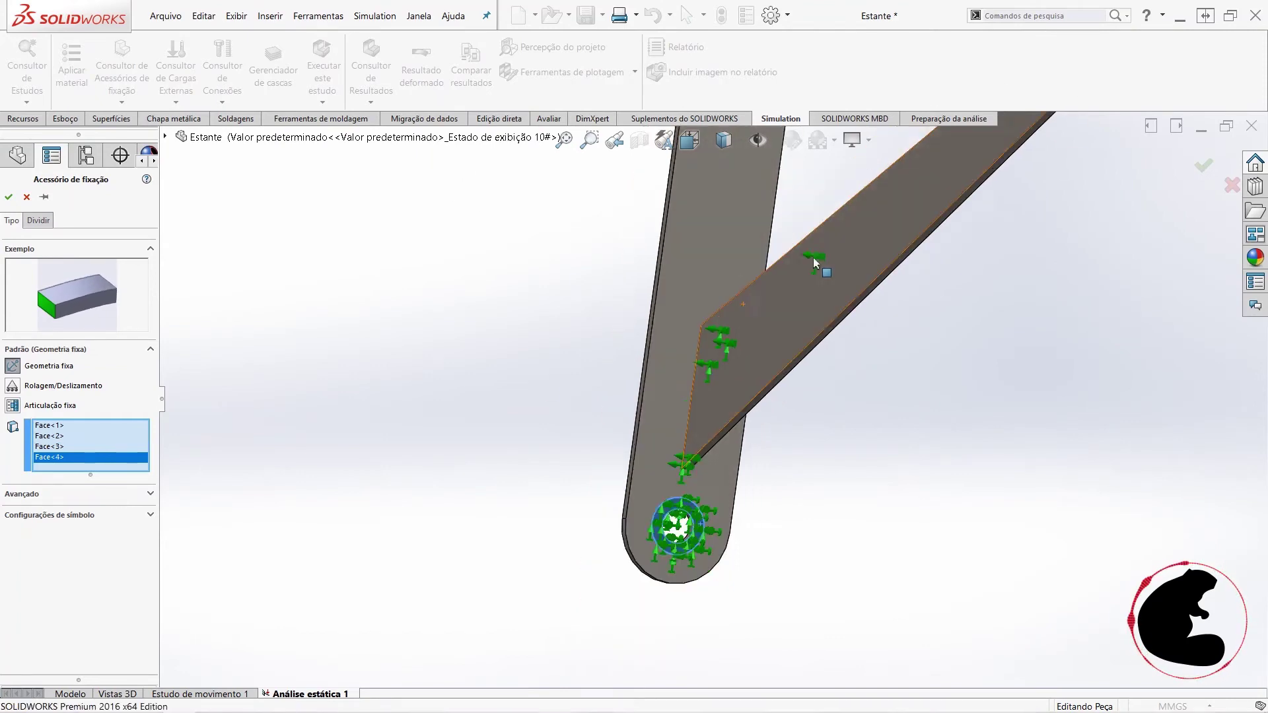
scroll(814, 262, "up", 3)
middle_click_drag(814, 262, 527, 363)
scroll(827, 323, "down", 3)
mouse_move(593, 362)
middle_mouse_down()
mouse_move(680, 354)
mouse_move(418, 465)
middle_mouse_up()
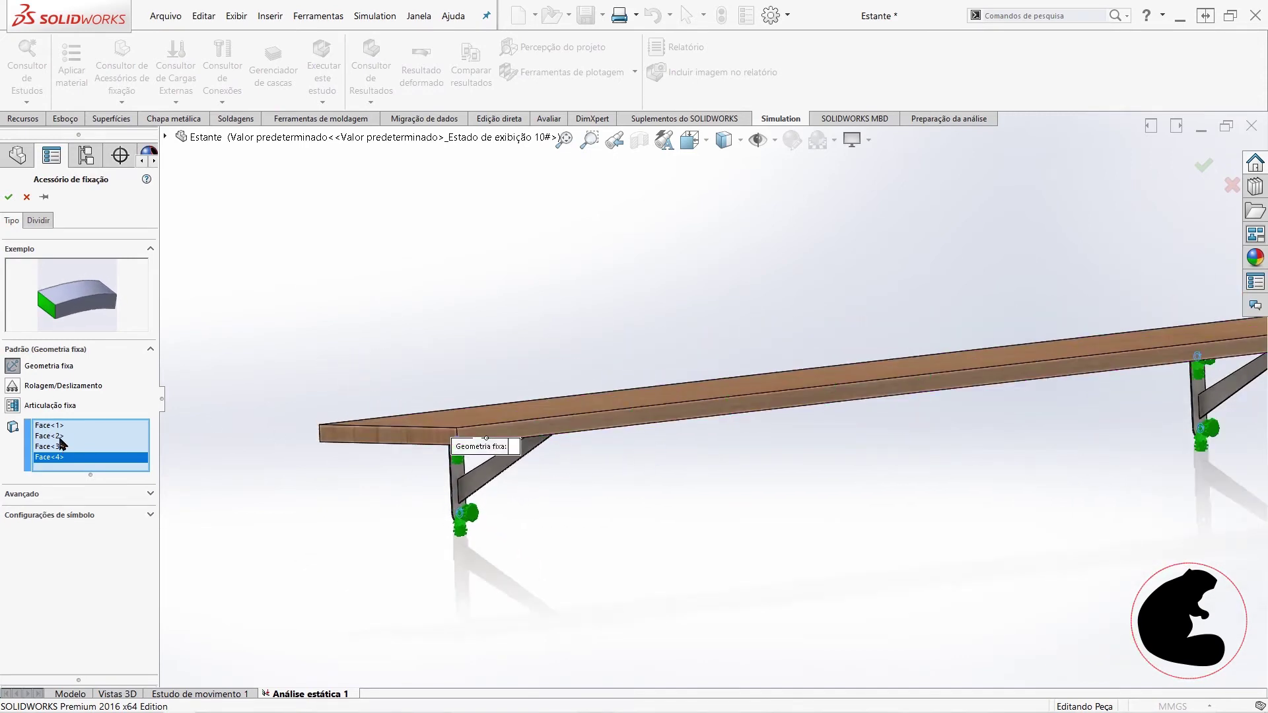
left_click(13, 196)
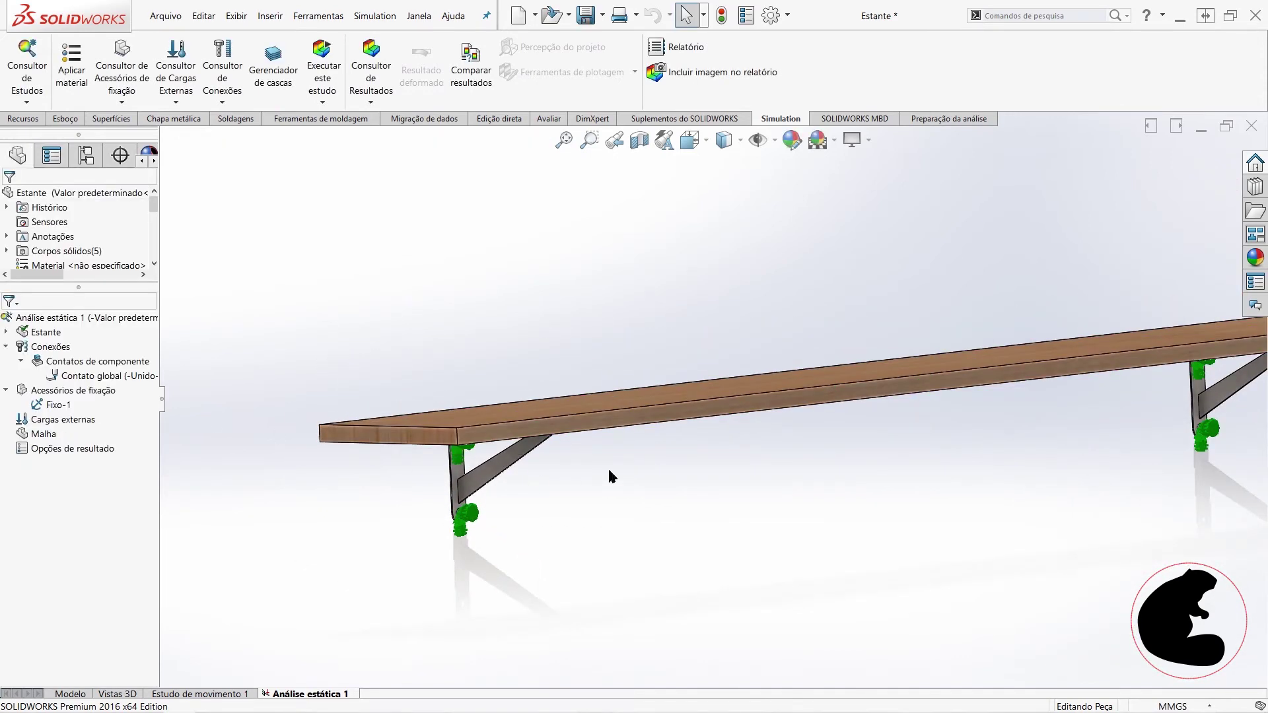
Step: Apply a new force load to the shelf's top face
right_click(63, 420)
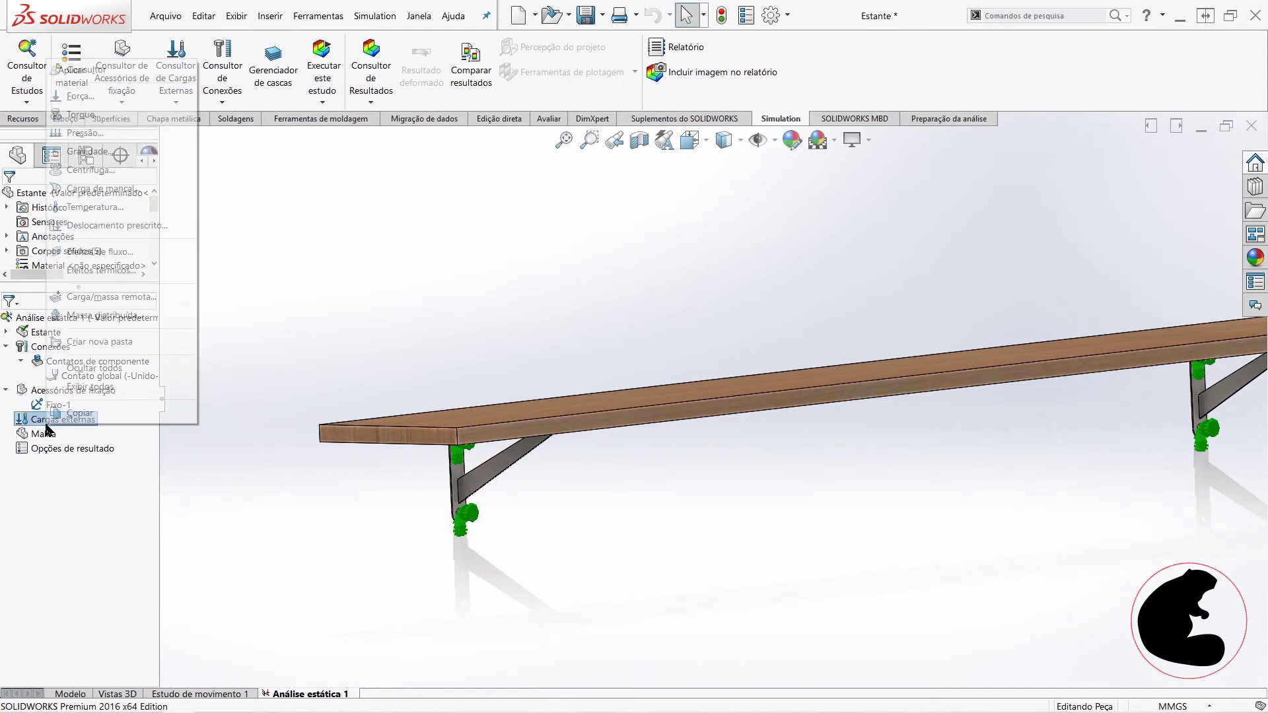
left_click(79, 96)
left_click(783, 370)
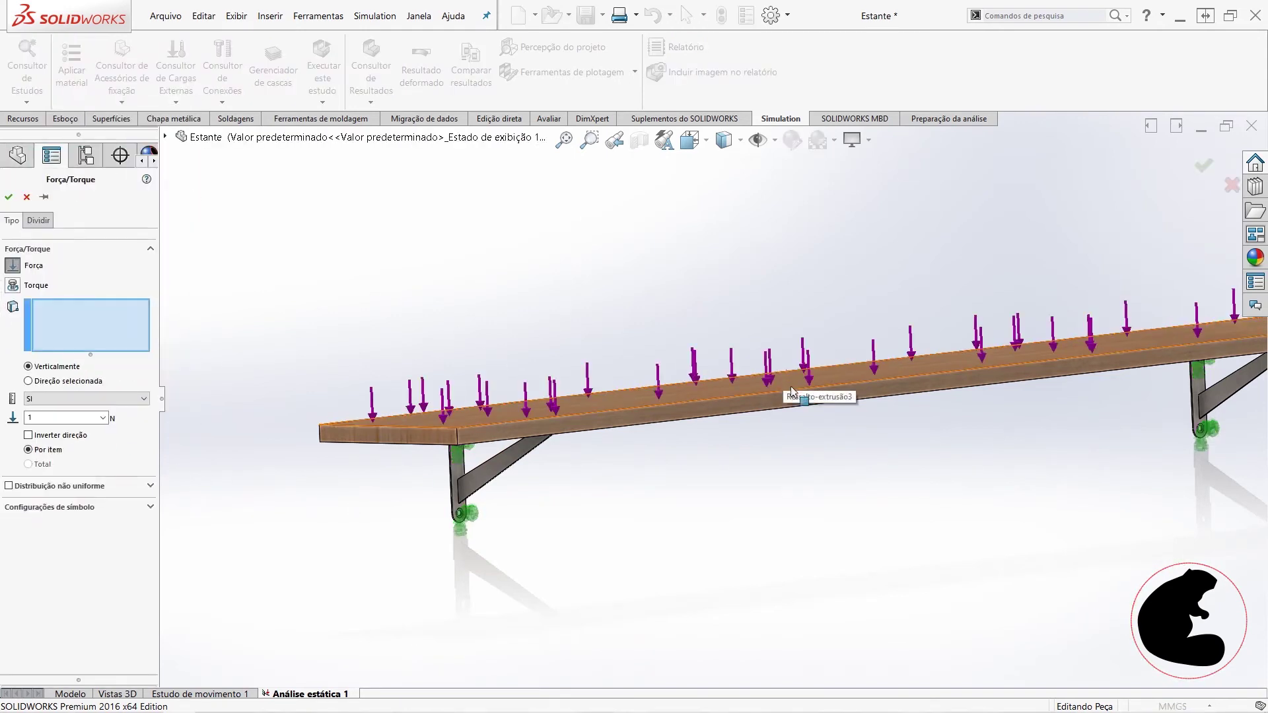
middle_click_drag(783, 370, 798, 390)
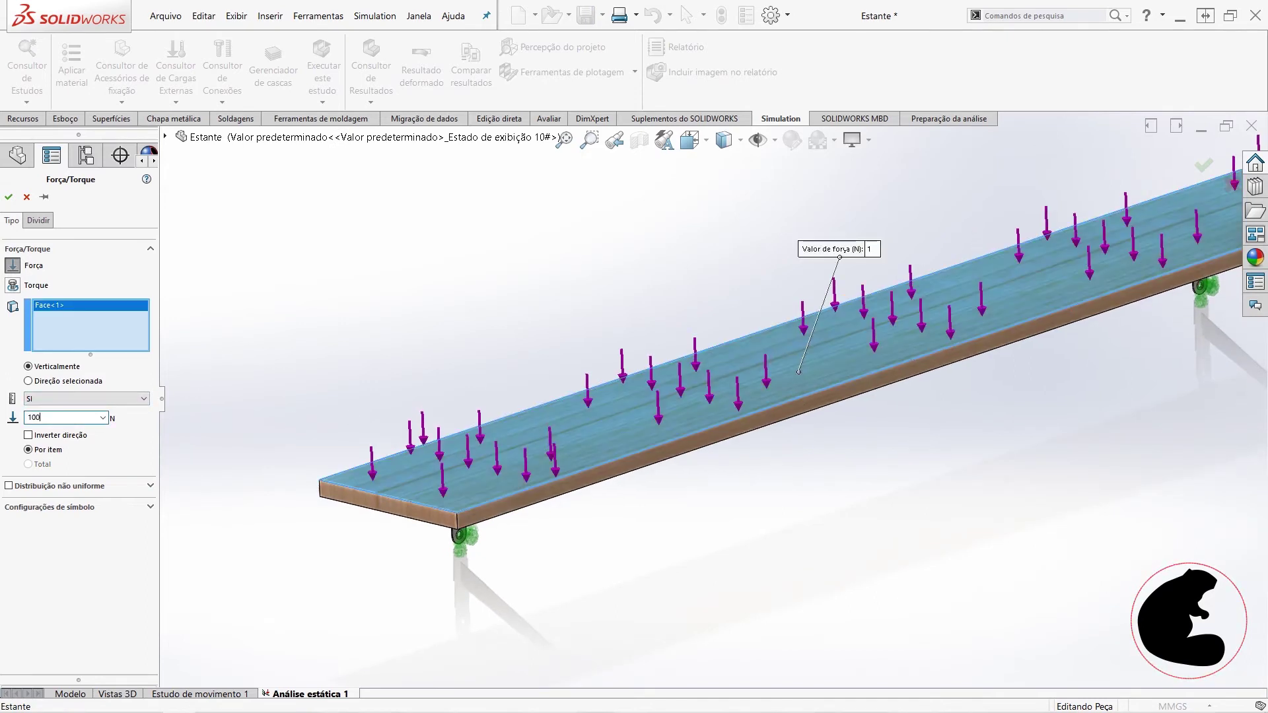
type("00")
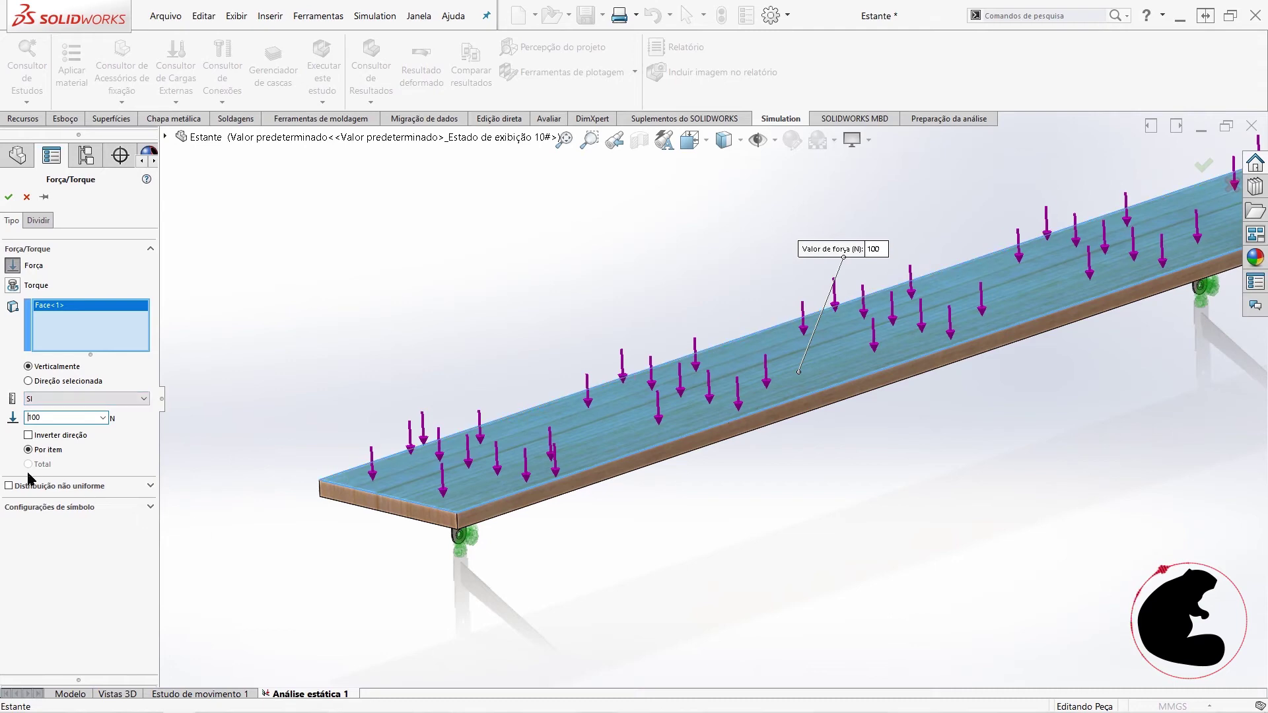
Step: Draw the 100 N force arrows in red and accept Força-1
left_click(20, 508)
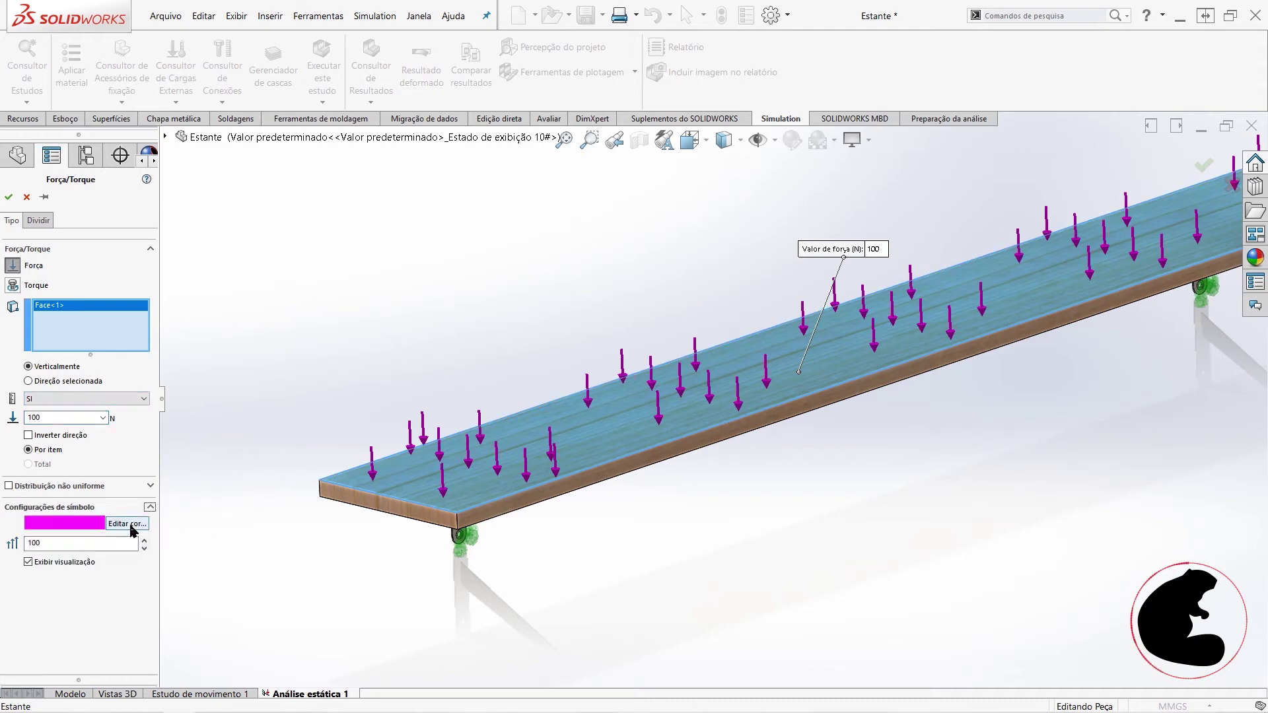
left_click(136, 523)
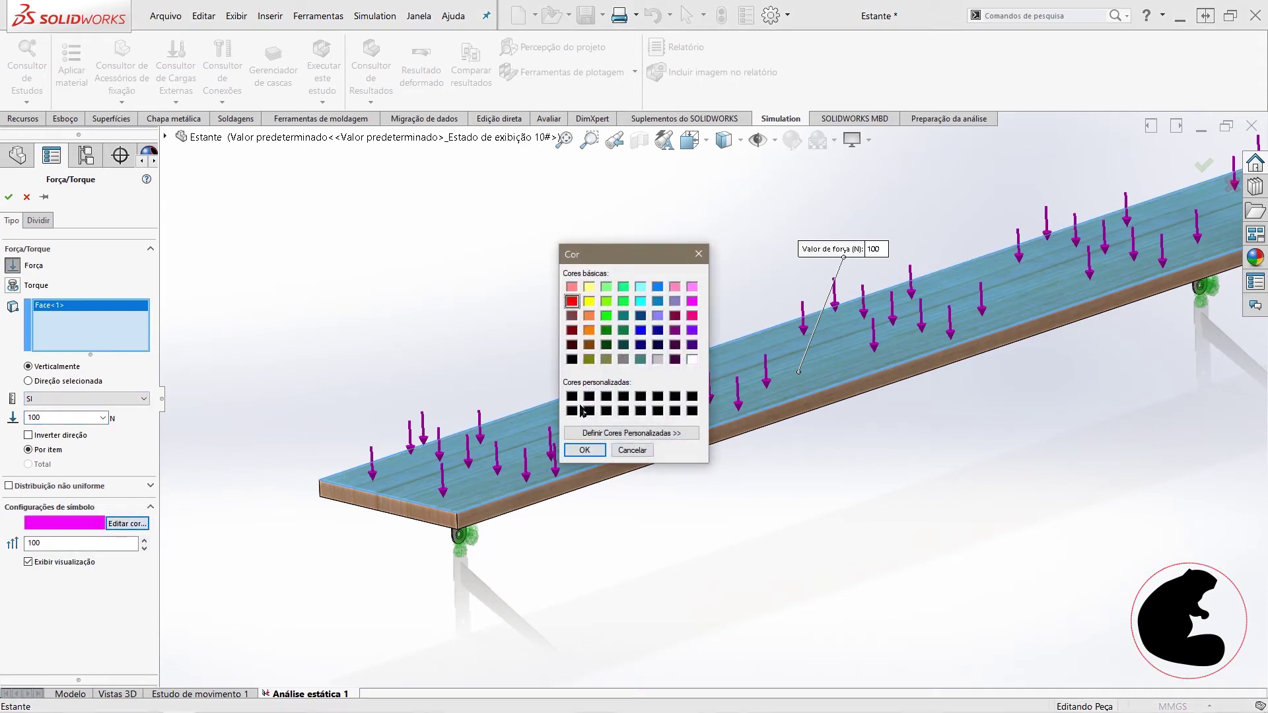
left_click(585, 450)
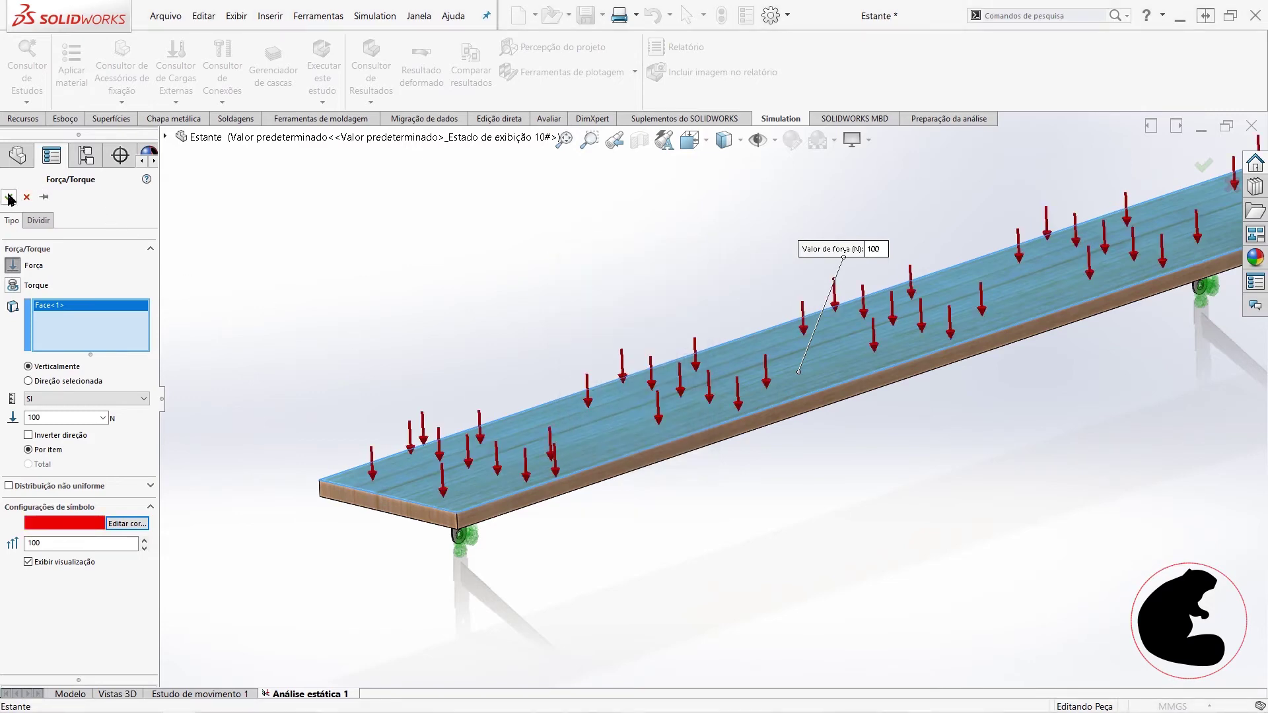
left_click(9, 197)
scroll(717, 392, "up", 5)
mouse_move(805, 445)
middle_mouse_down()
mouse_move(852, 363)
mouse_move(853, 411)
mouse_move(891, 418)
mouse_move(872, 430)
mouse_move(886, 400)
middle_mouse_up()
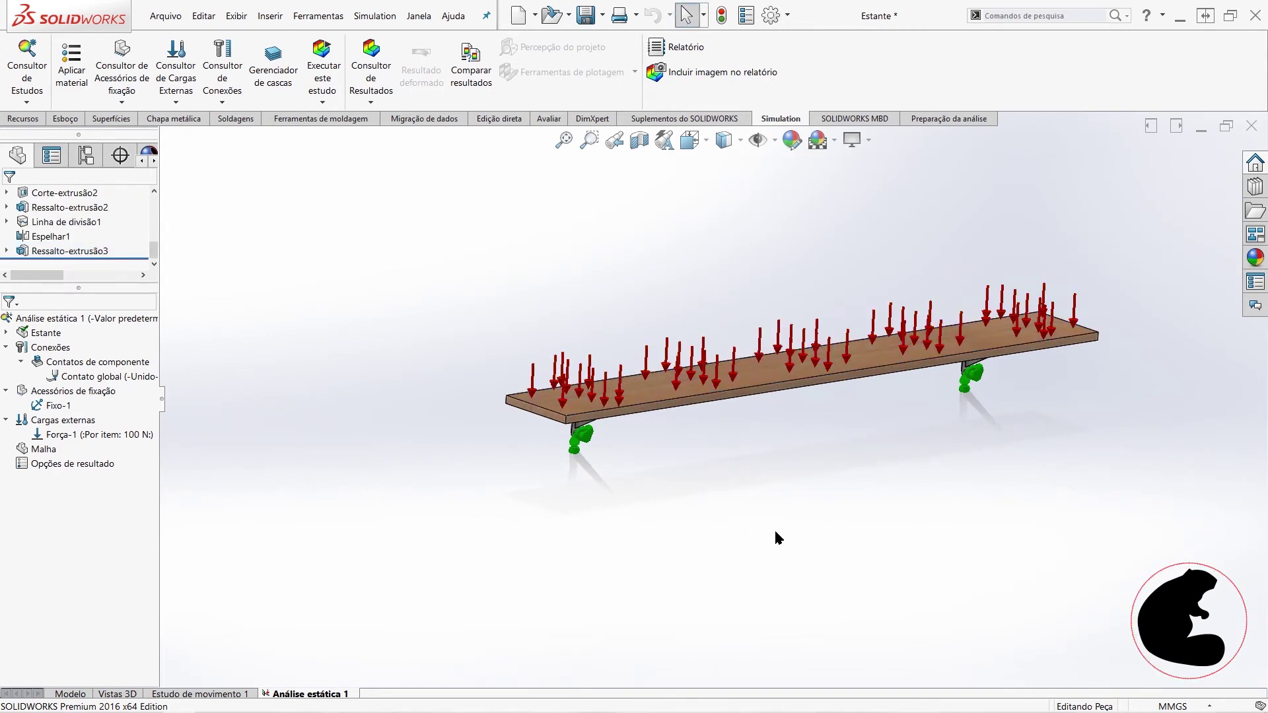
right_click(42, 450)
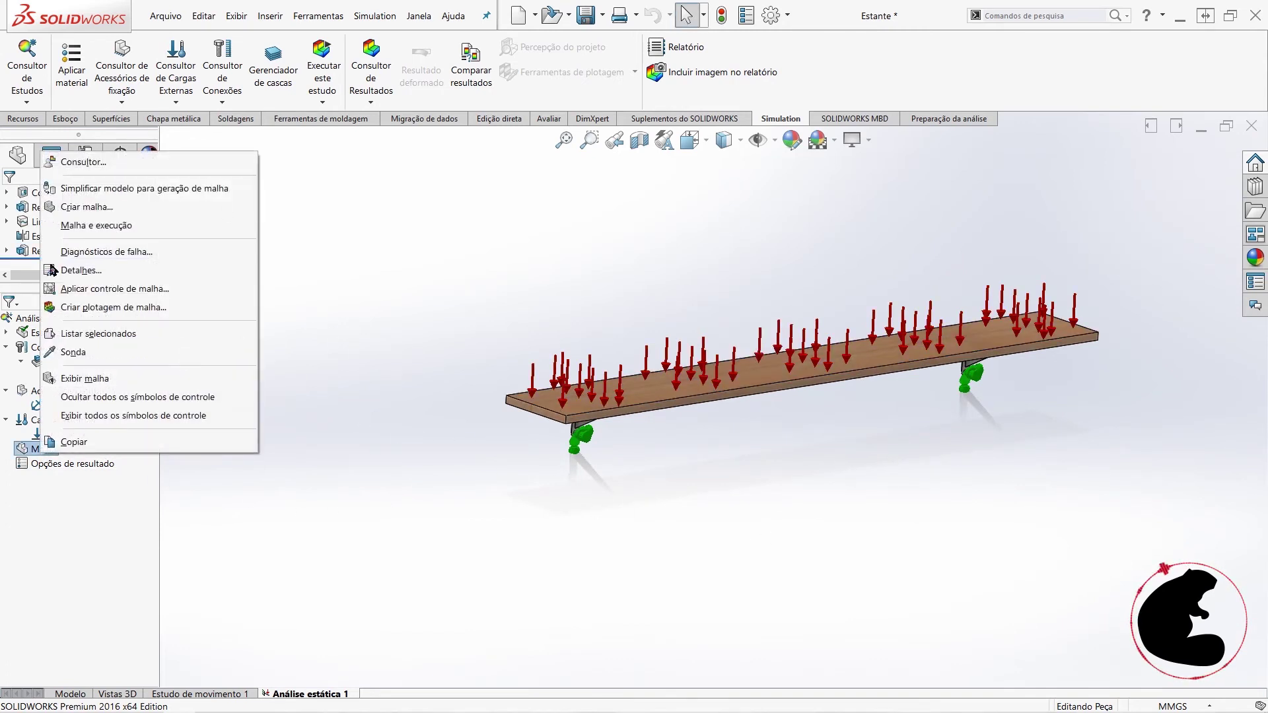
Step: Generate a solid mesh of the shelf and brackets at the default density
left_click(86, 206)
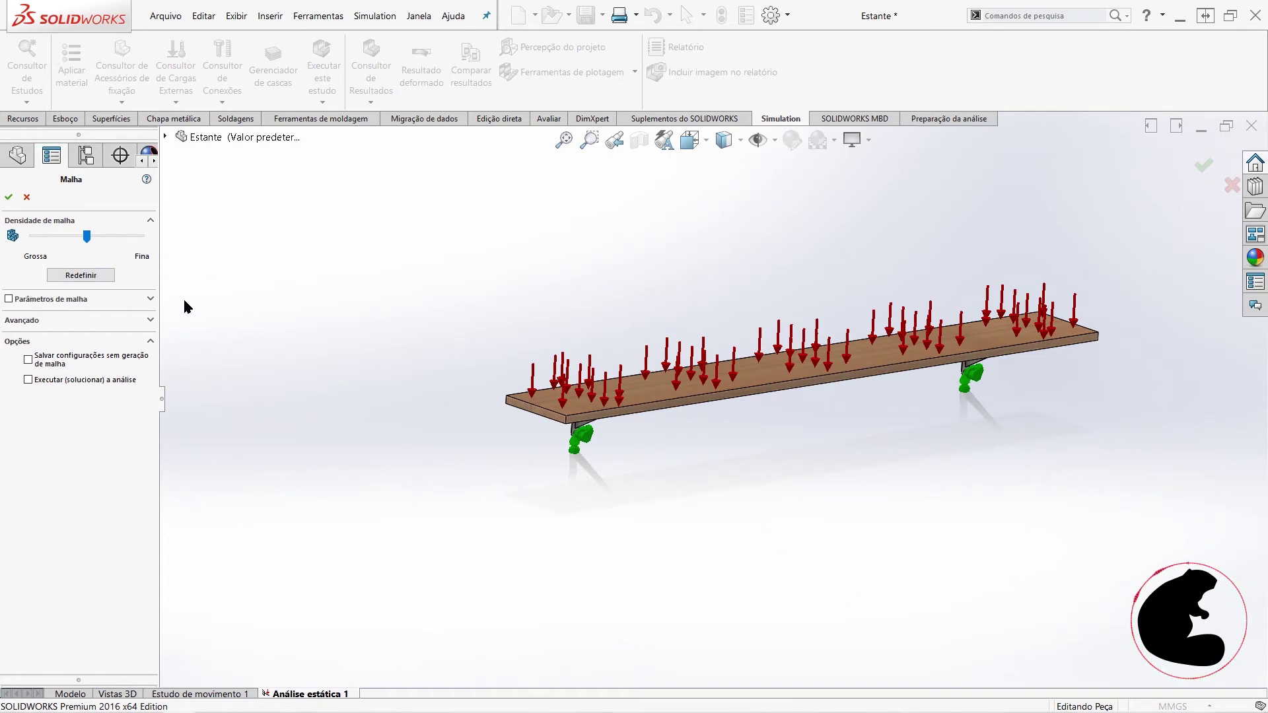
left_click(16, 198)
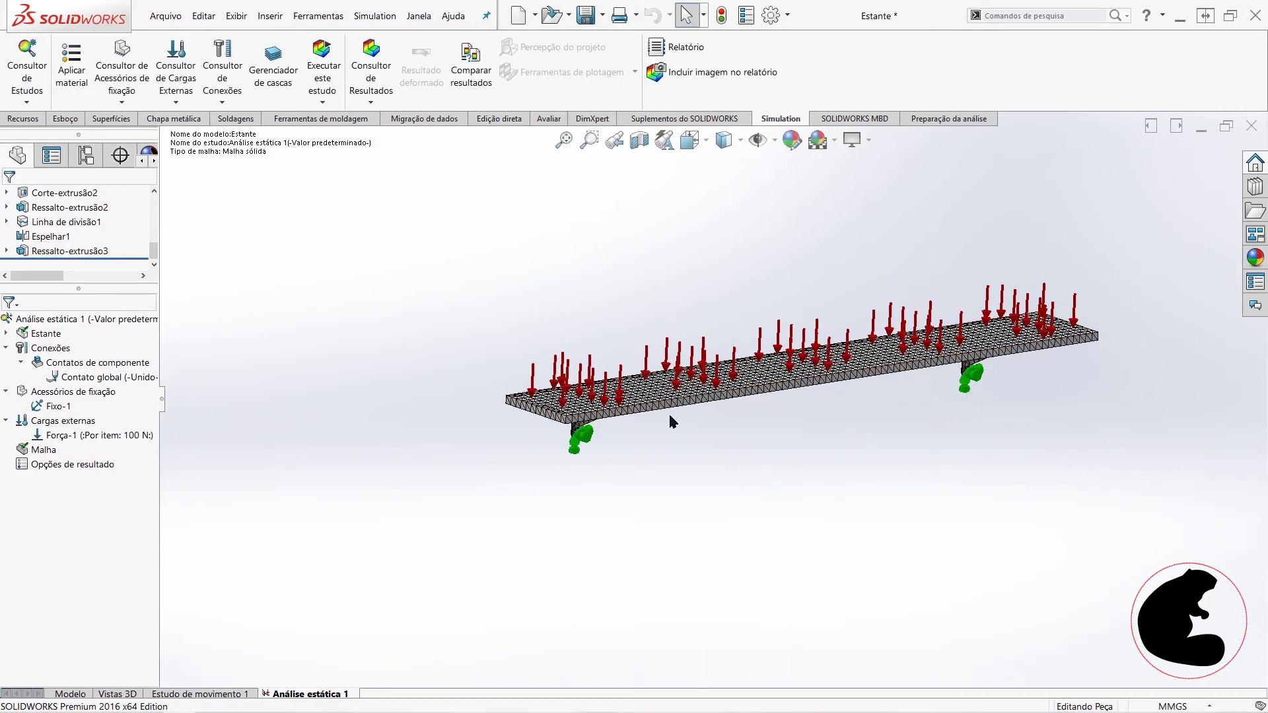
scroll(566, 440, "down", 2)
scroll(569, 433, "down", 2)
scroll(640, 407, "down", 3)
scroll(584, 411, "down", 3)
mouse_move(584, 410)
middle_mouse_down()
mouse_move(694, 287)
mouse_move(863, 264)
middle_mouse_up()
Step: Orbit and zoom around the meshed shelf to inspect the triangular elements
scroll(858, 245, "up", 2)
scroll(775, 284, "down", 3)
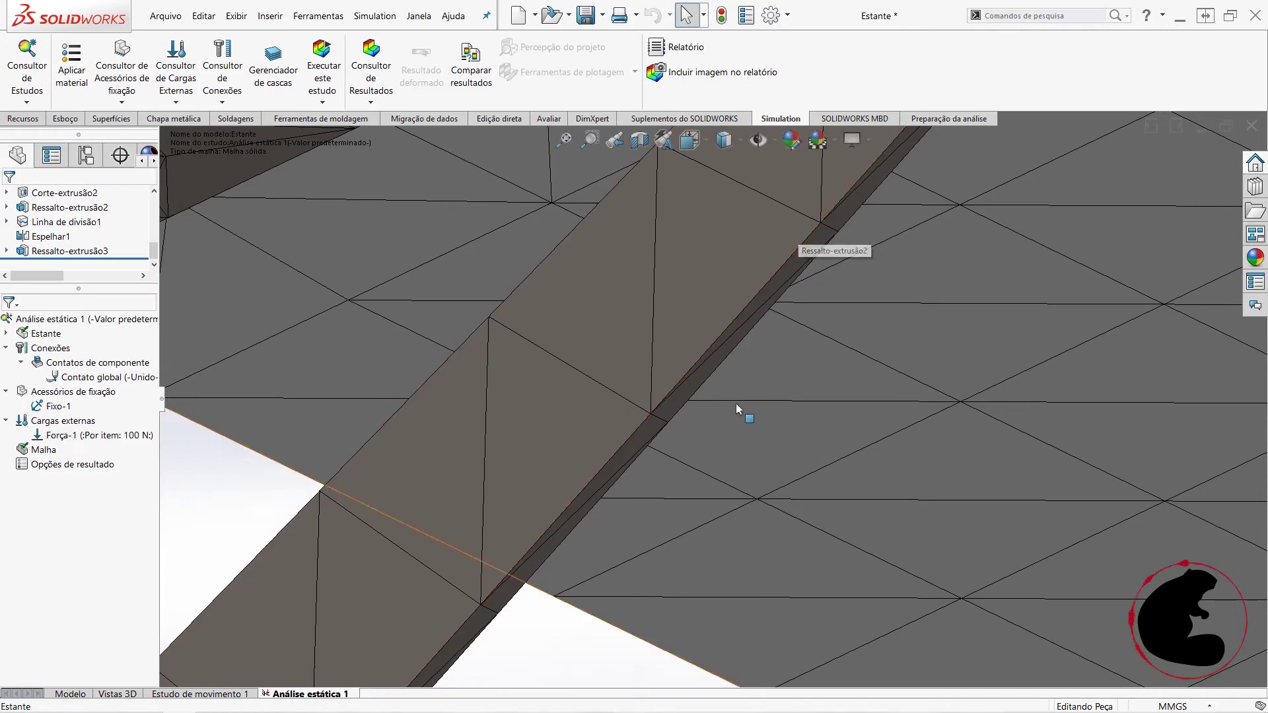
scroll(753, 365, "up", 2)
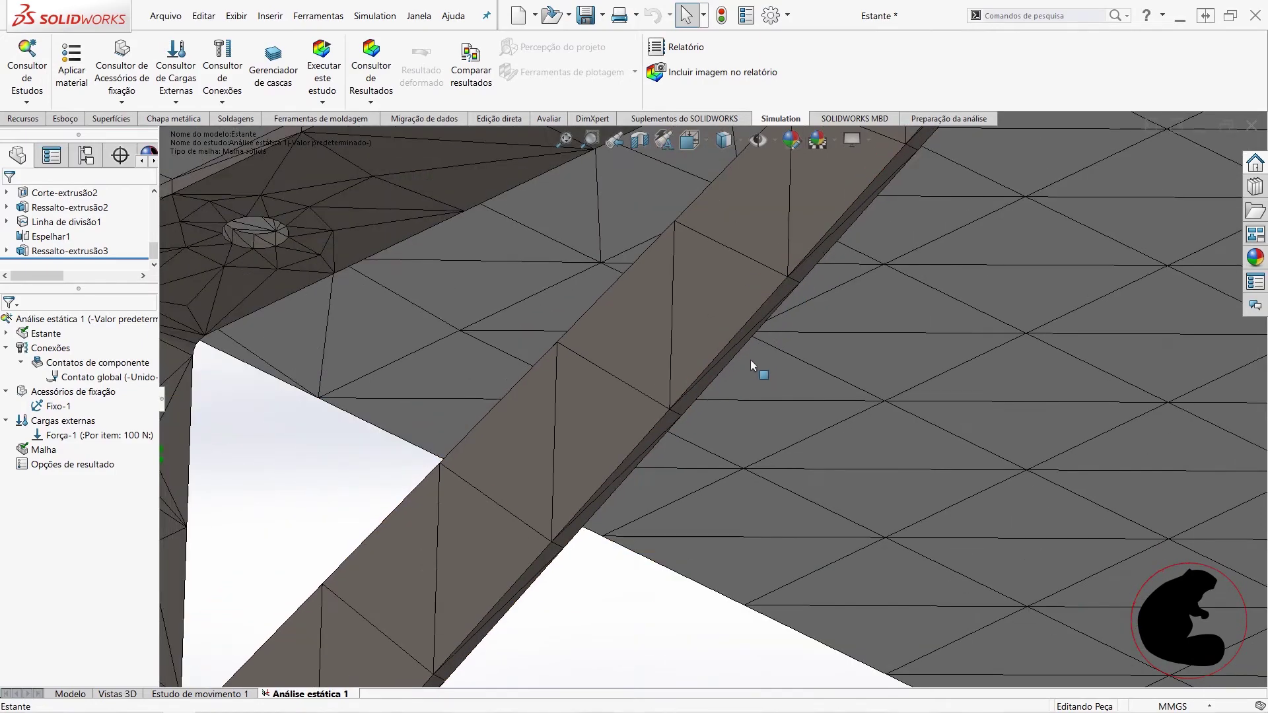
scroll(874, 342, "up", 3)
scroll(874, 342, "up", 3)
scroll(909, 324, "up", 1)
mouse_move(910, 324)
middle_mouse_down()
mouse_move(886, 481)
mouse_move(911, 419)
mouse_move(869, 371)
middle_mouse_up()
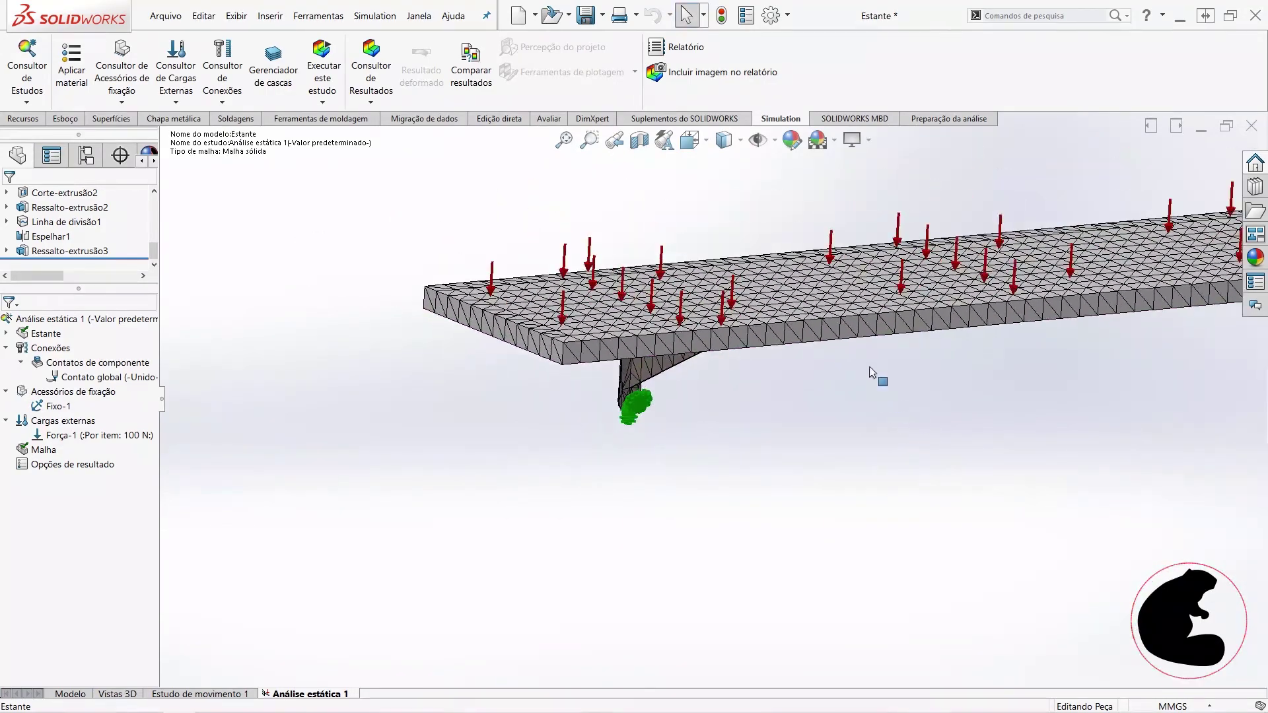
scroll(869, 371, "down", 2)
scroll(801, 334, "down", 3)
scroll(731, 348, "down", 3)
mouse_move(759, 377)
middle_mouse_down()
mouse_move(778, 344)
mouse_move(769, 365)
middle_mouse_up()
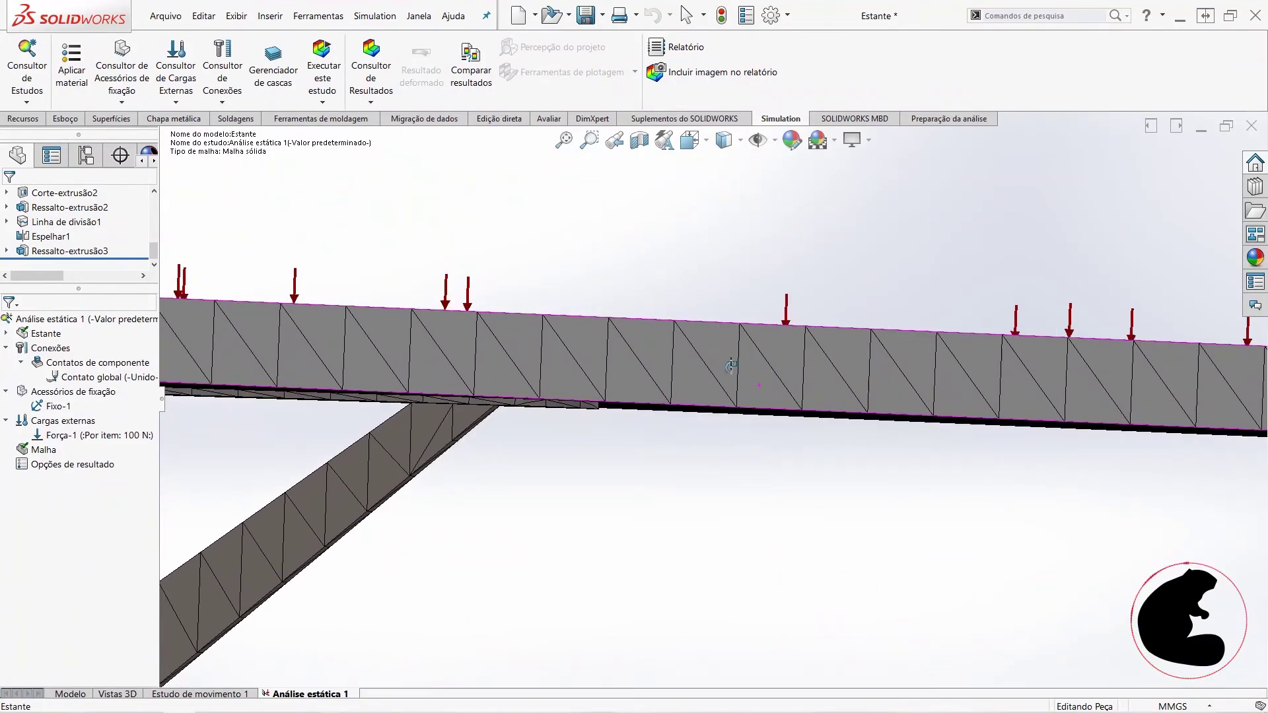
scroll(858, 450, "up", 3)
scroll(789, 486, "up", 2)
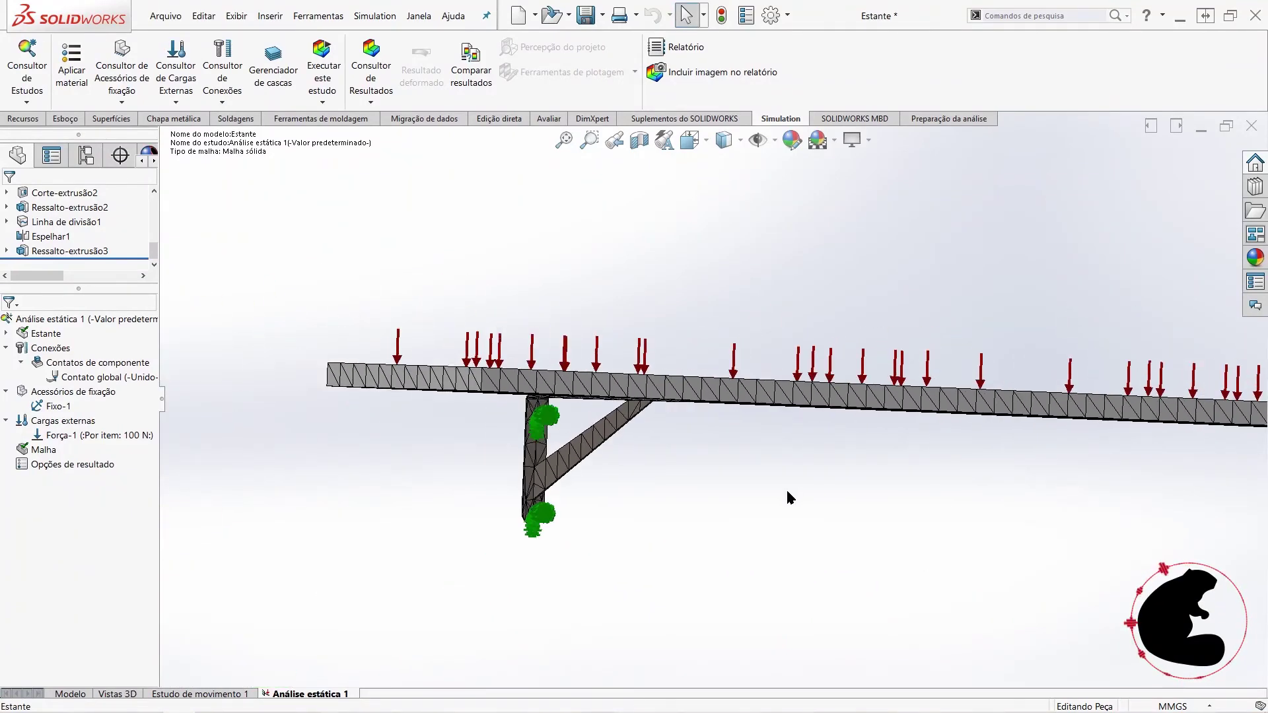
middle_click_drag(787, 502, 778, 556)
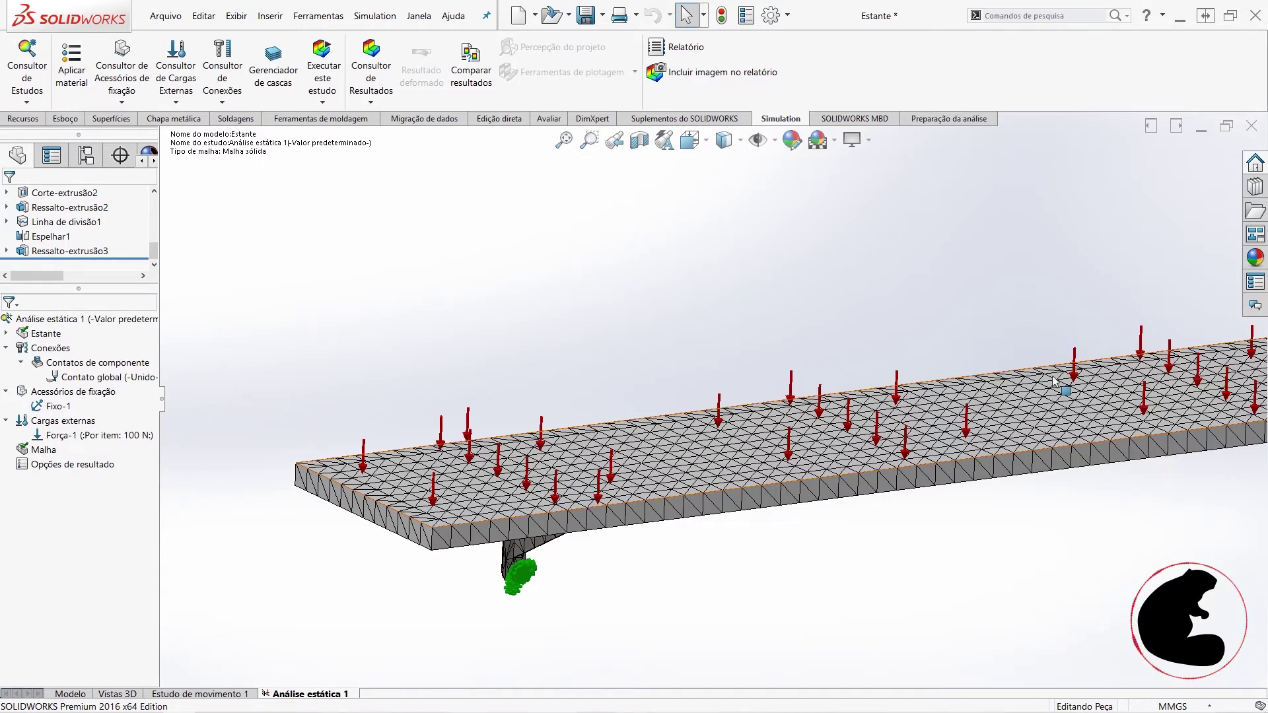
Step: Remesh with the density slider at the finest end and no custom mesh parameters
right_click(52, 456)
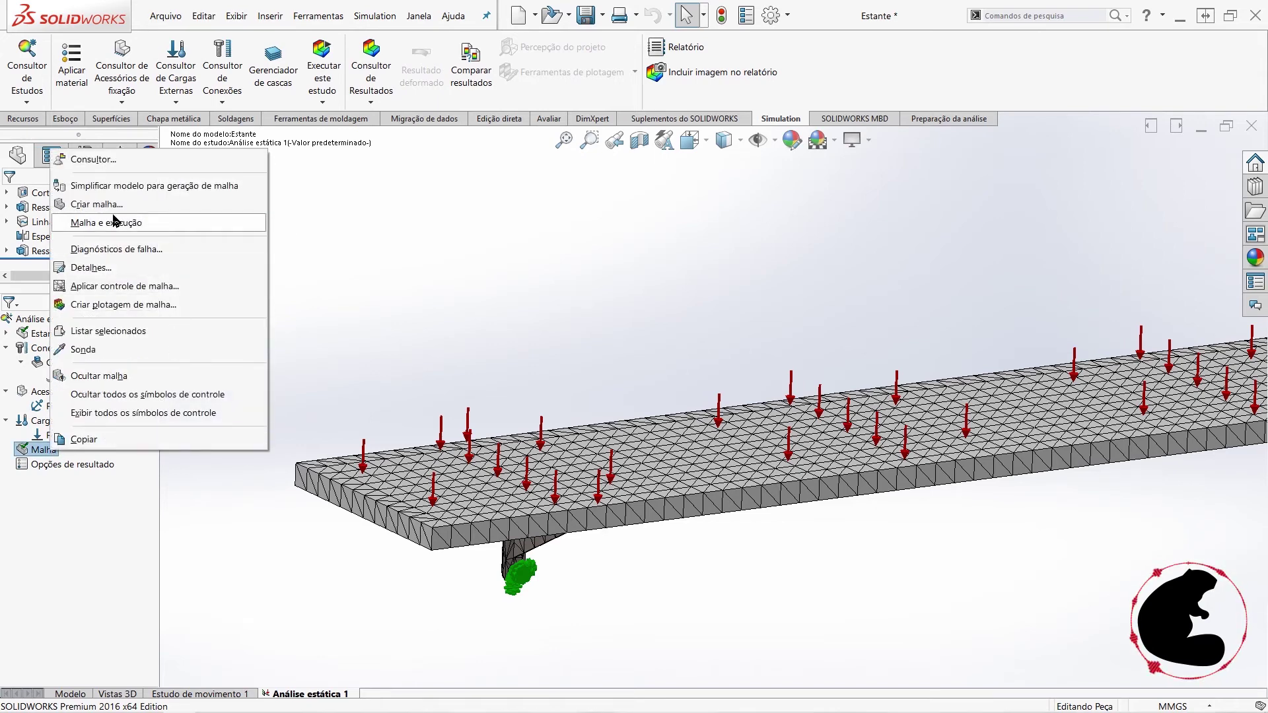
left_click(81, 204)
left_click_drag(91, 239, 124, 240)
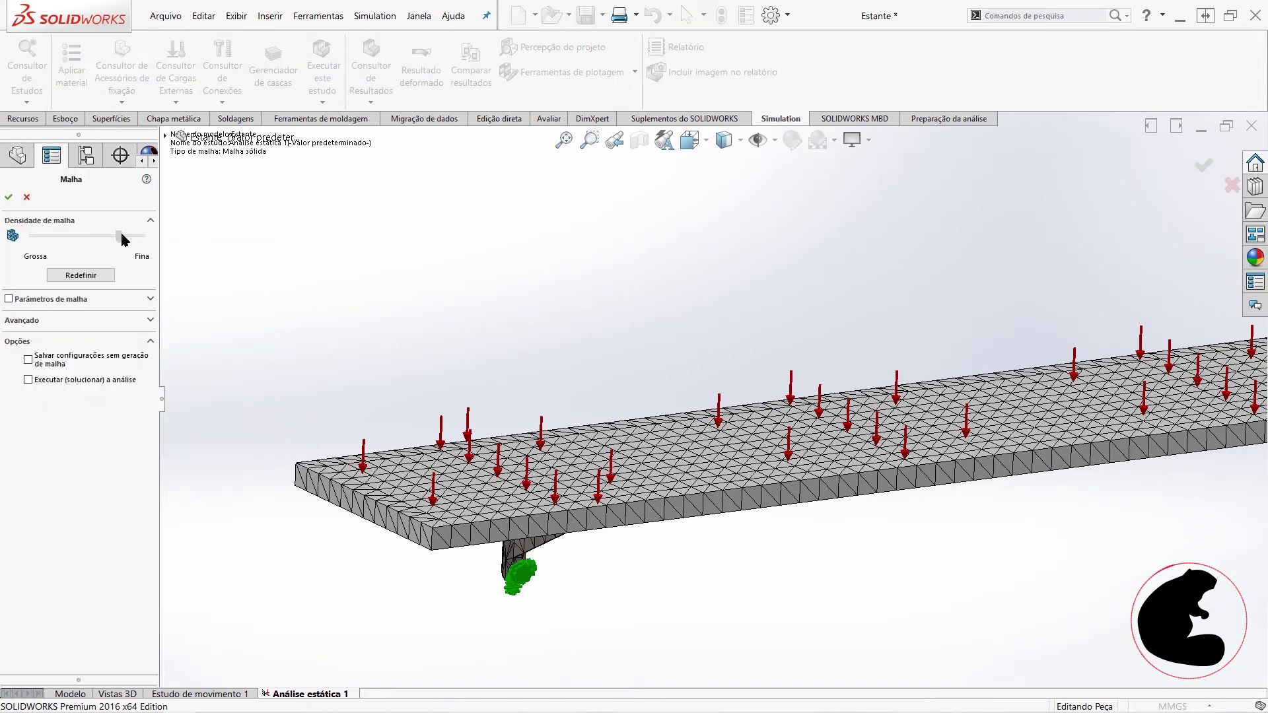
left_click(94, 276)
left_click_drag(126, 237, 140, 238)
left_click(51, 299)
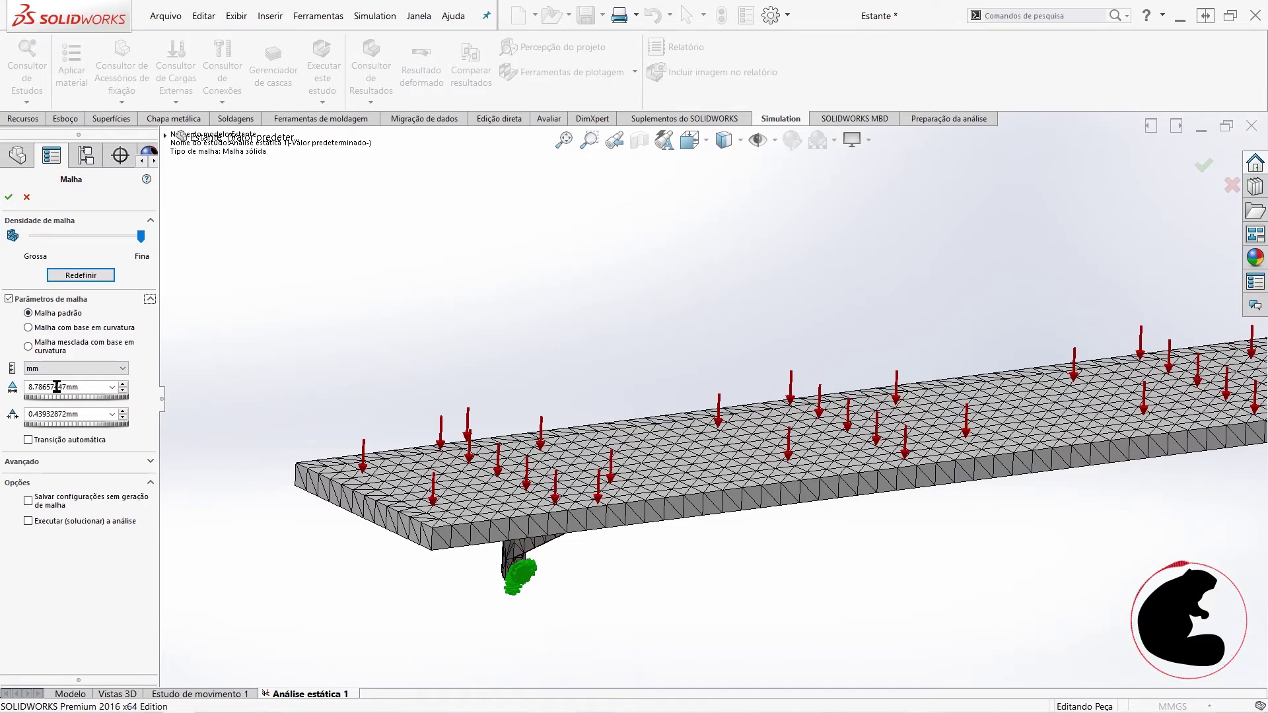
left_click(8, 299)
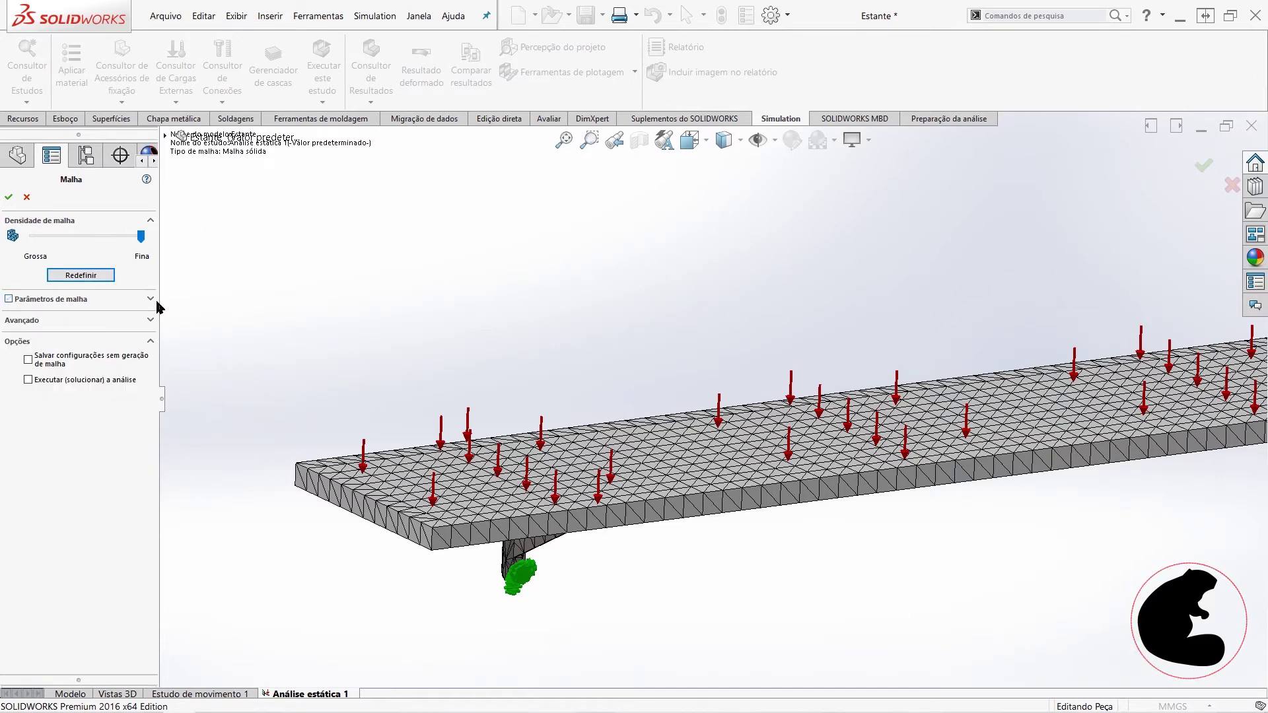
left_click(9, 196)
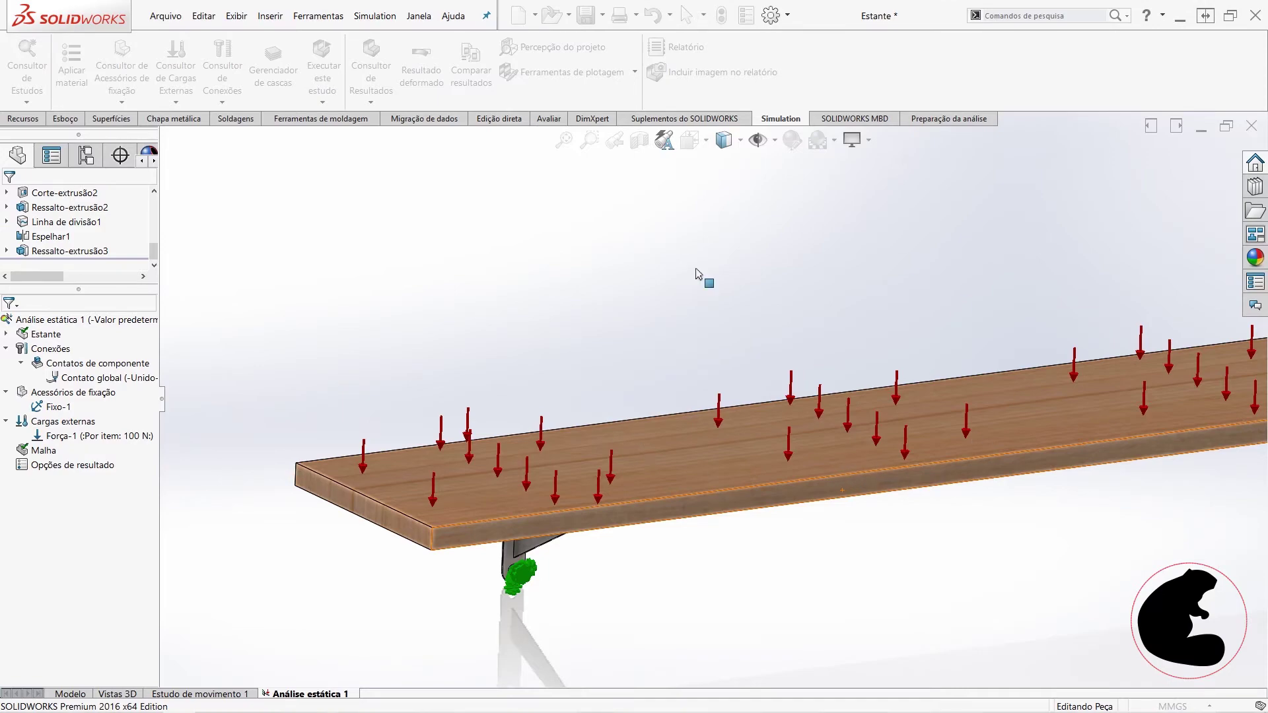
Step: Expand Estante in the study tree to list Corpo sólido 1 through 5
scroll(850, 495, "up", 2)
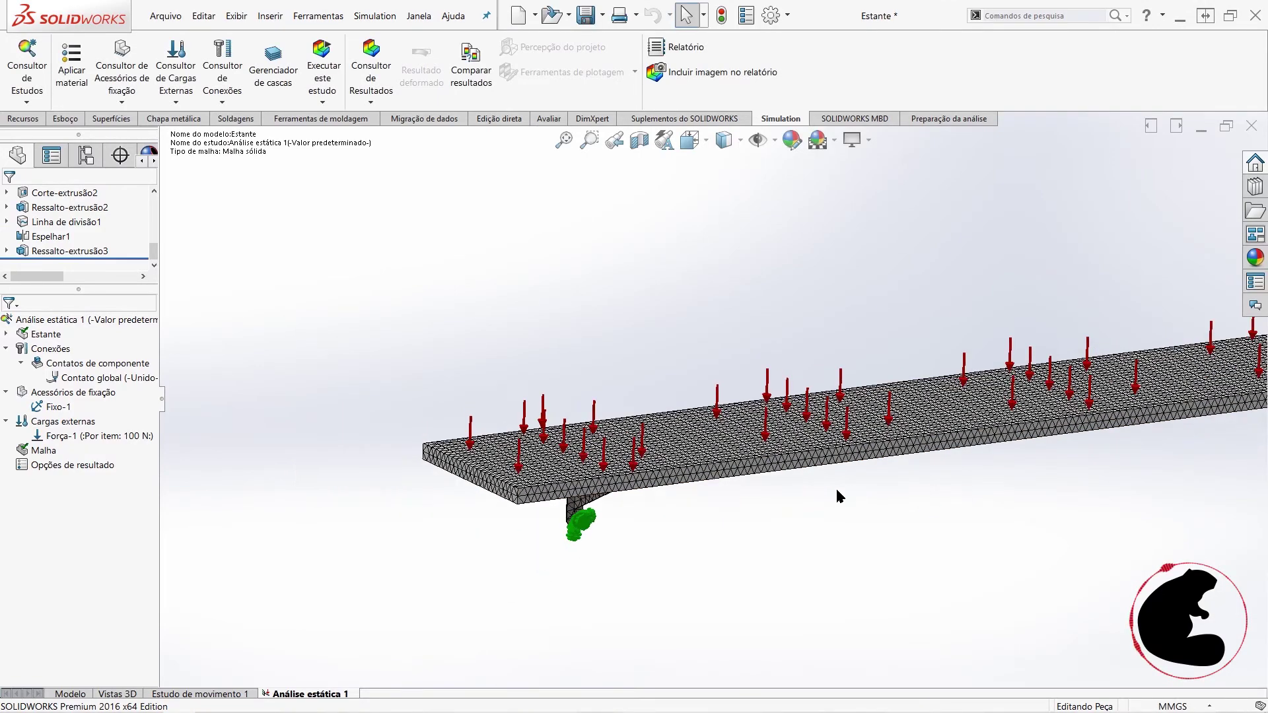
scroll(721, 467, "down", 2)
mouse_move(720, 479)
middle_mouse_down()
mouse_move(689, 440)
mouse_move(719, 449)
middle_mouse_up()
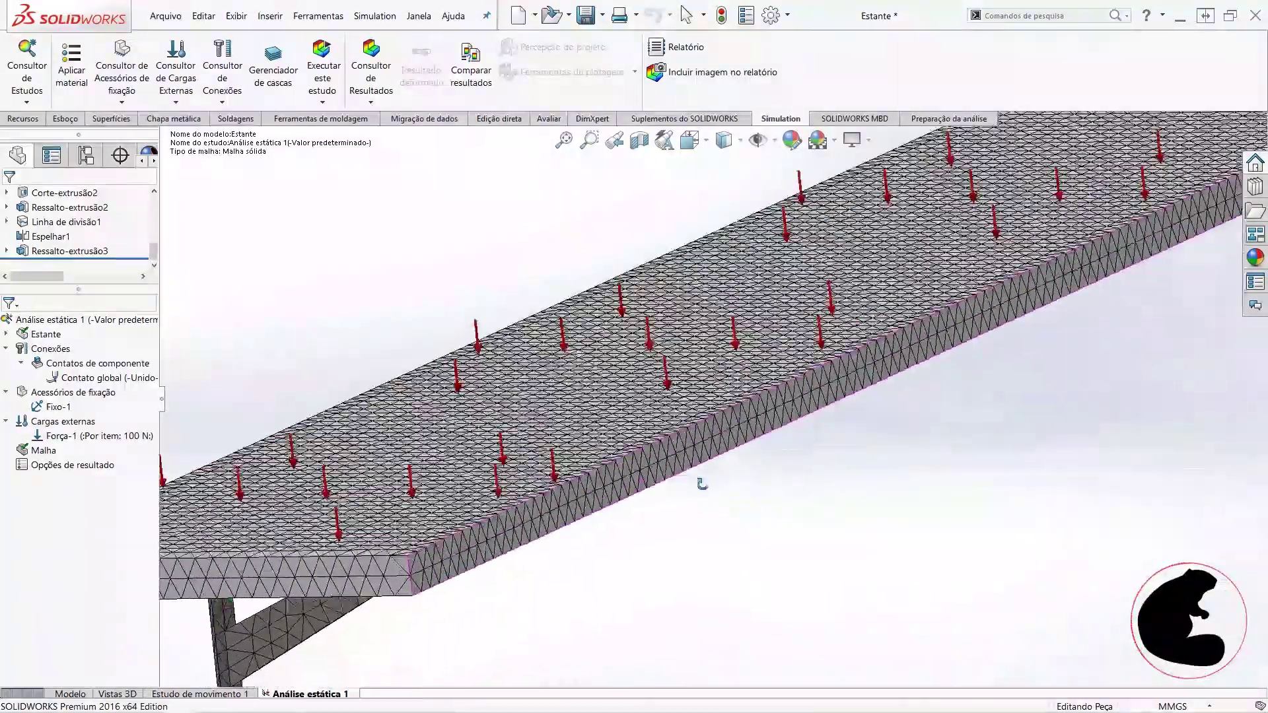
scroll(718, 449, "up", 2)
mouse_move(830, 375)
middle_mouse_down()
mouse_move(791, 363)
mouse_move(815, 390)
middle_mouse_up()
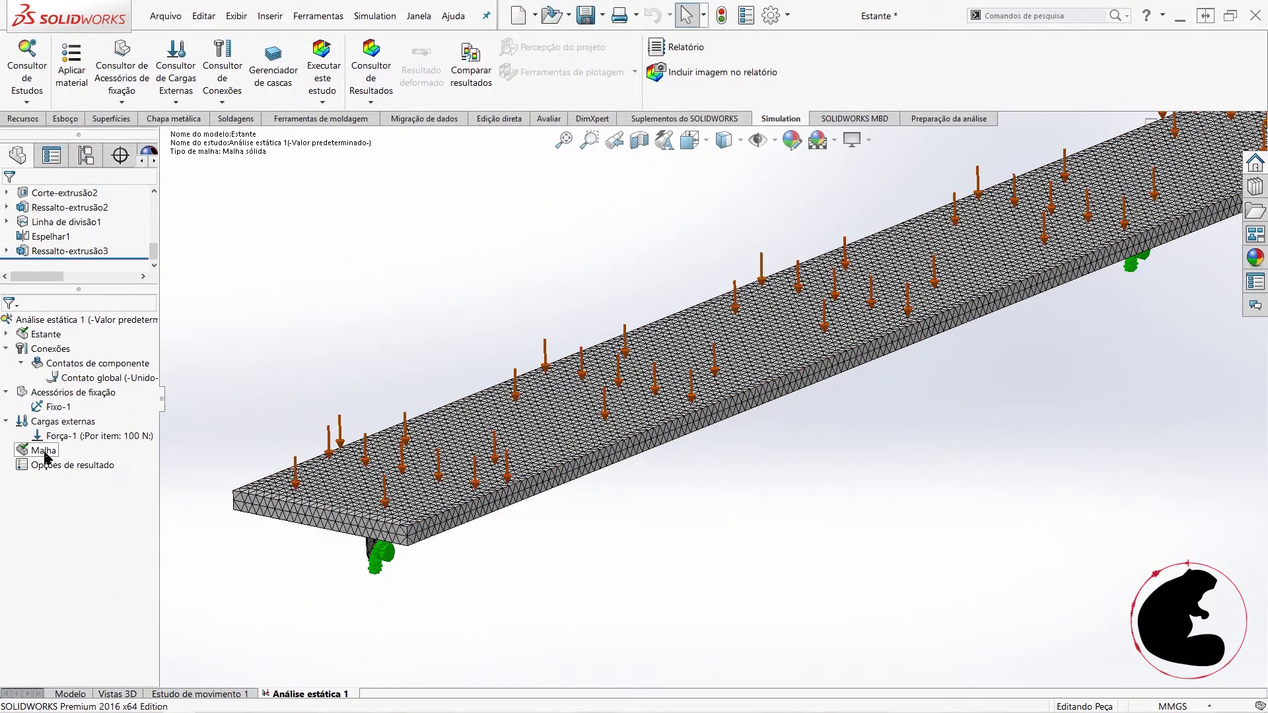
left_click(297, 509)
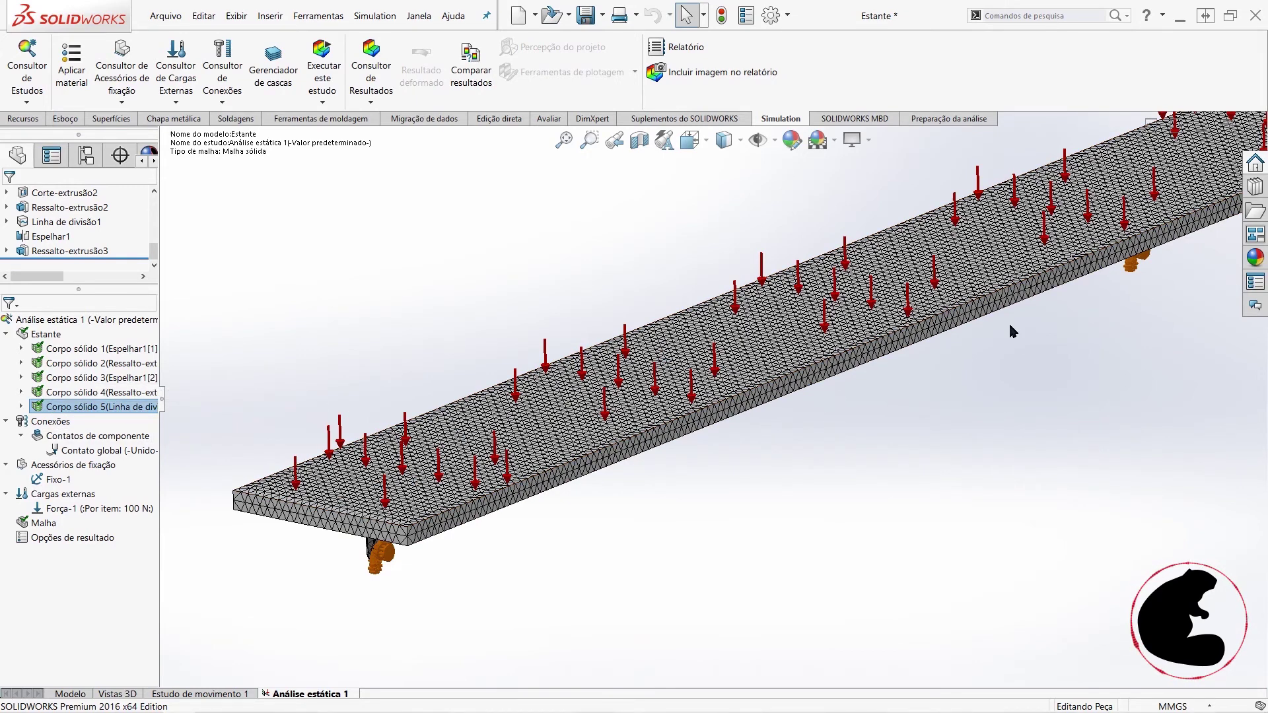
left_click(204, 500)
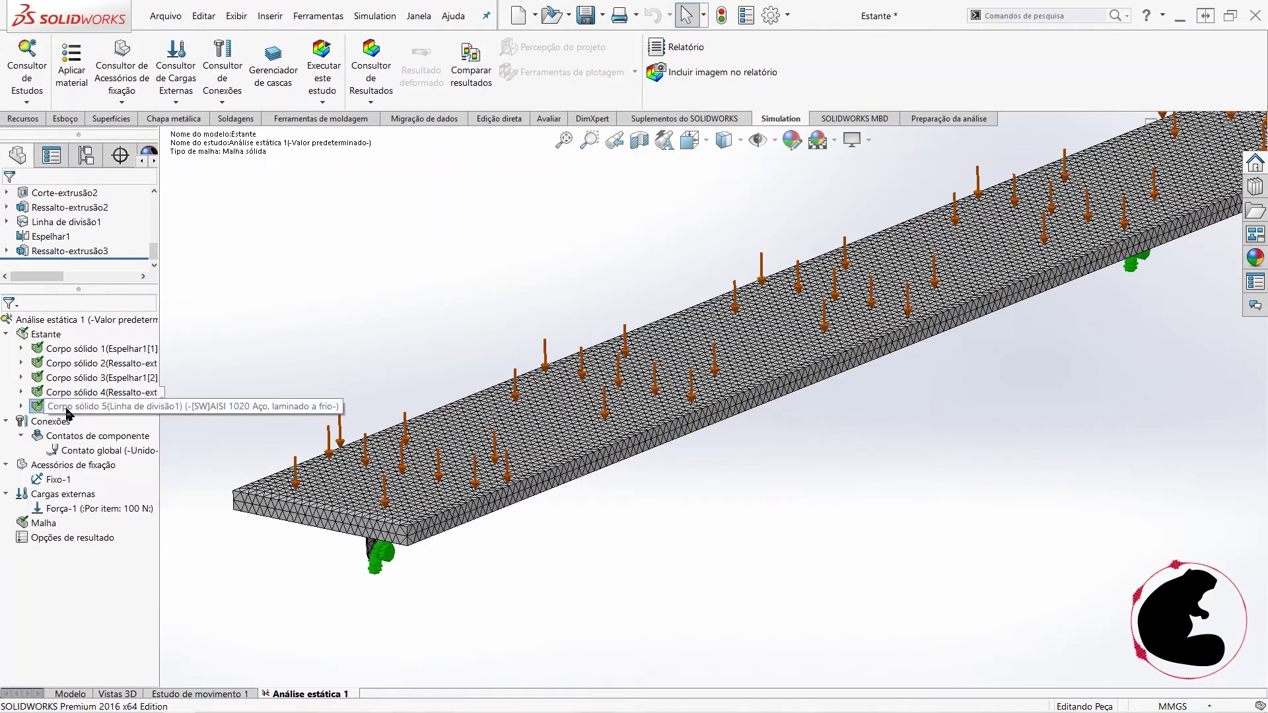
double_click(72, 406)
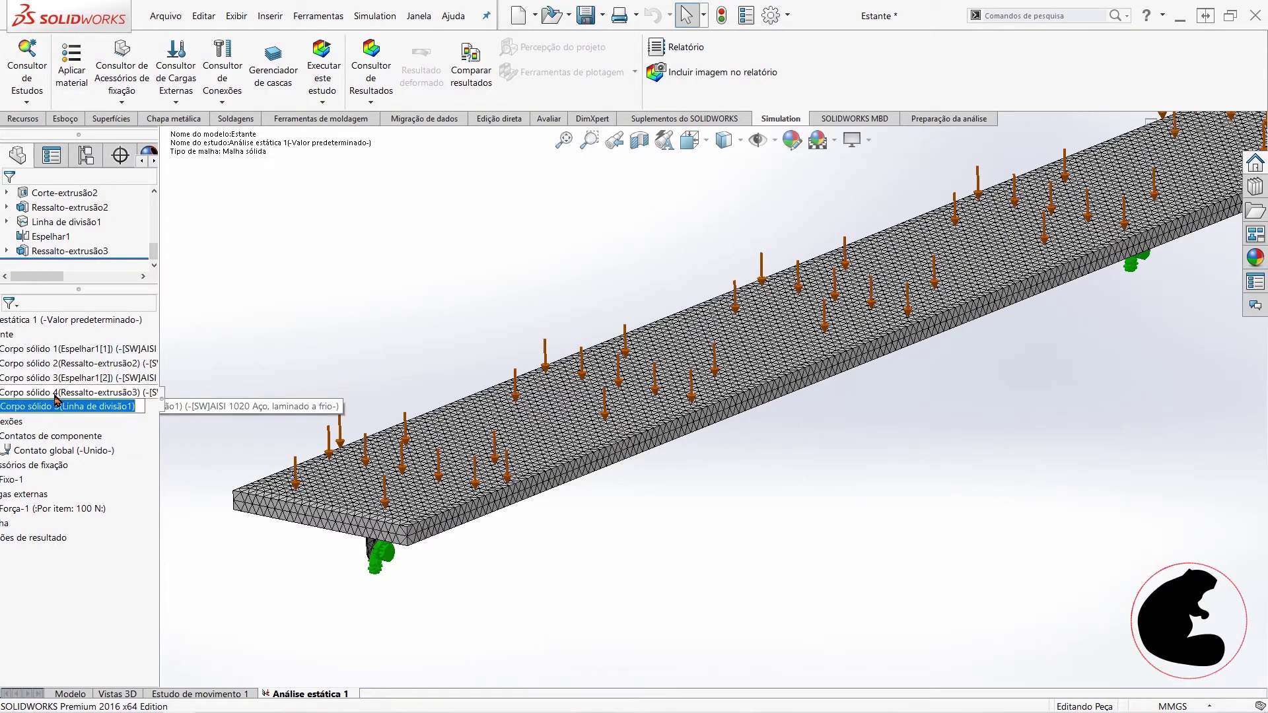
left_click(55, 395)
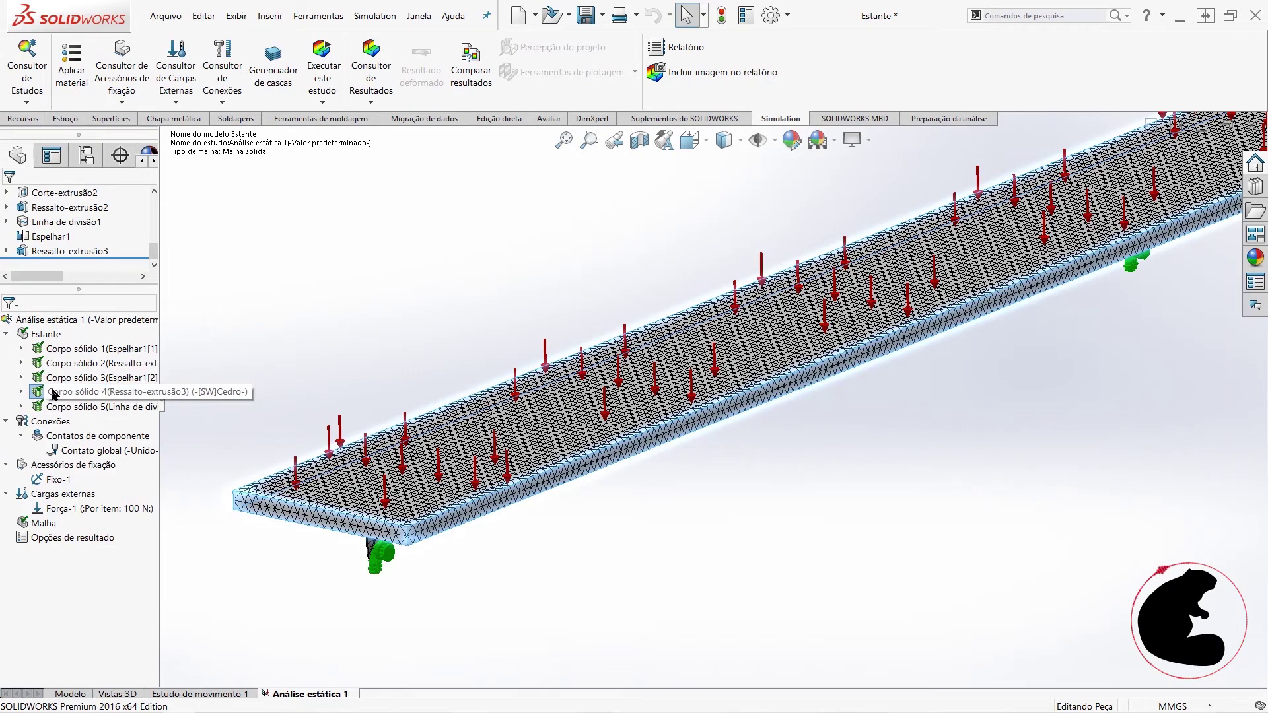
right_click(55, 394)
mouse_move(120, 418)
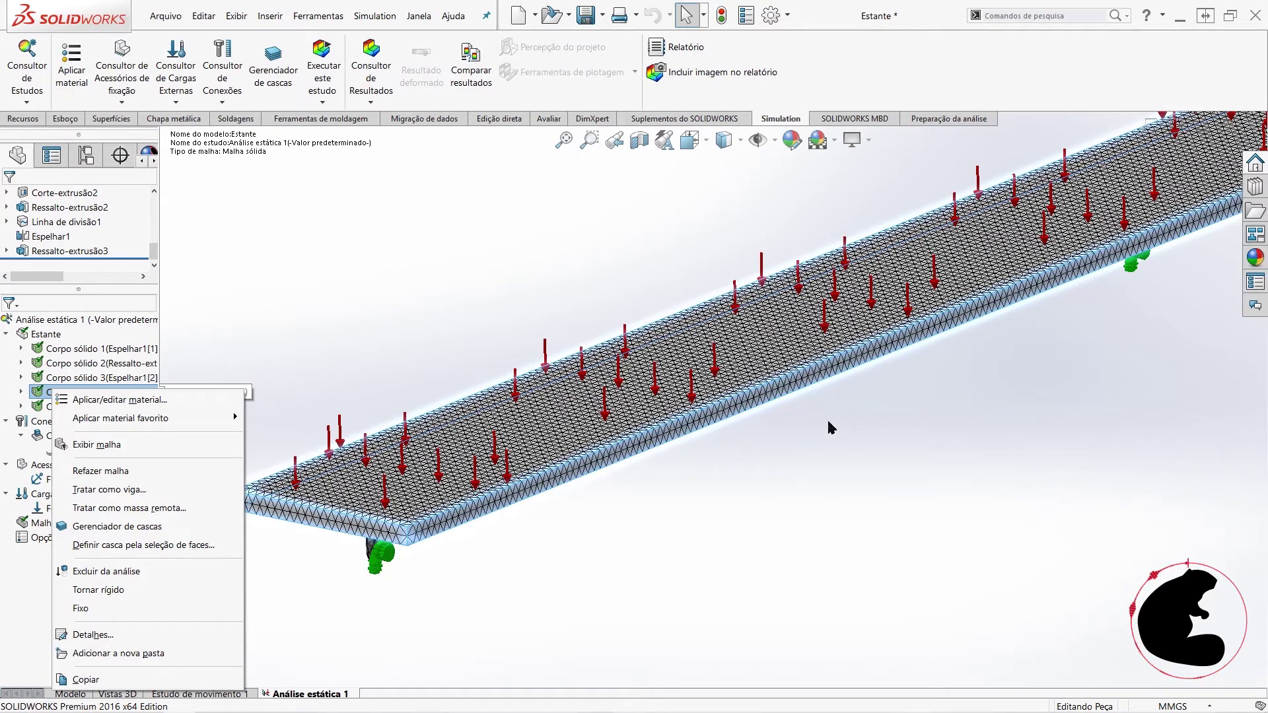
left_click(307, 331)
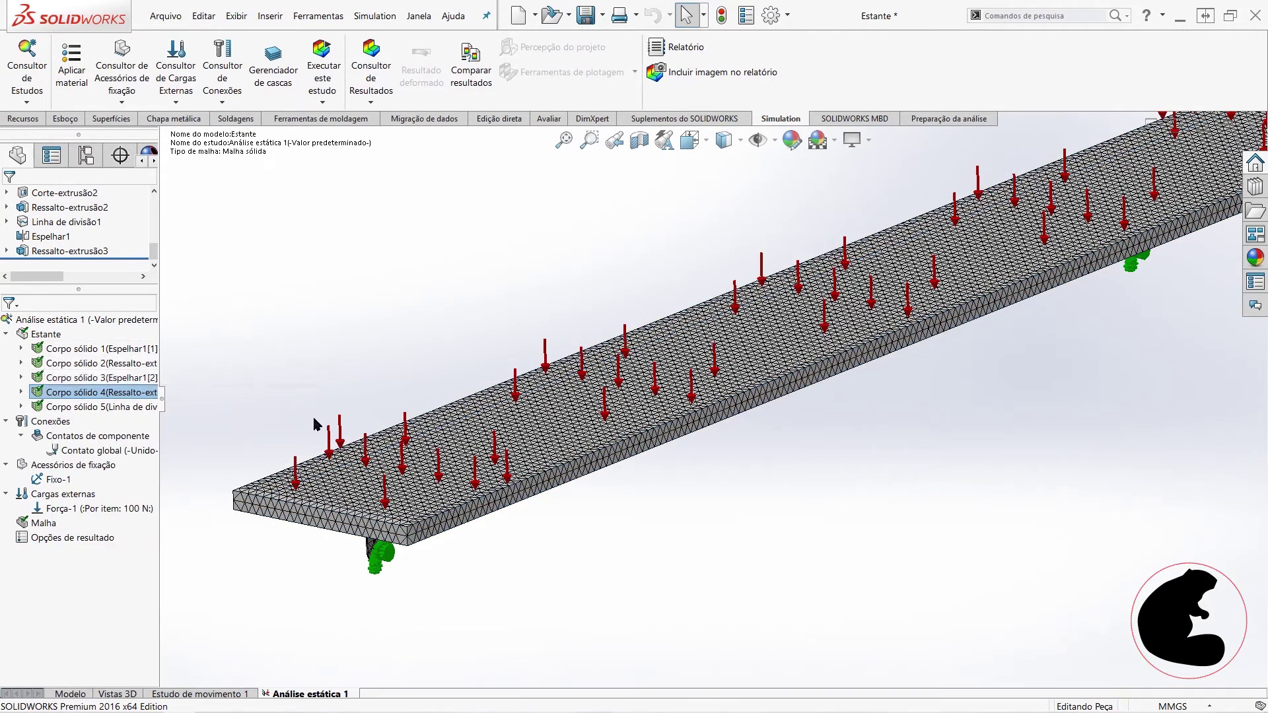
middle_click_drag(497, 548, 554, 526)
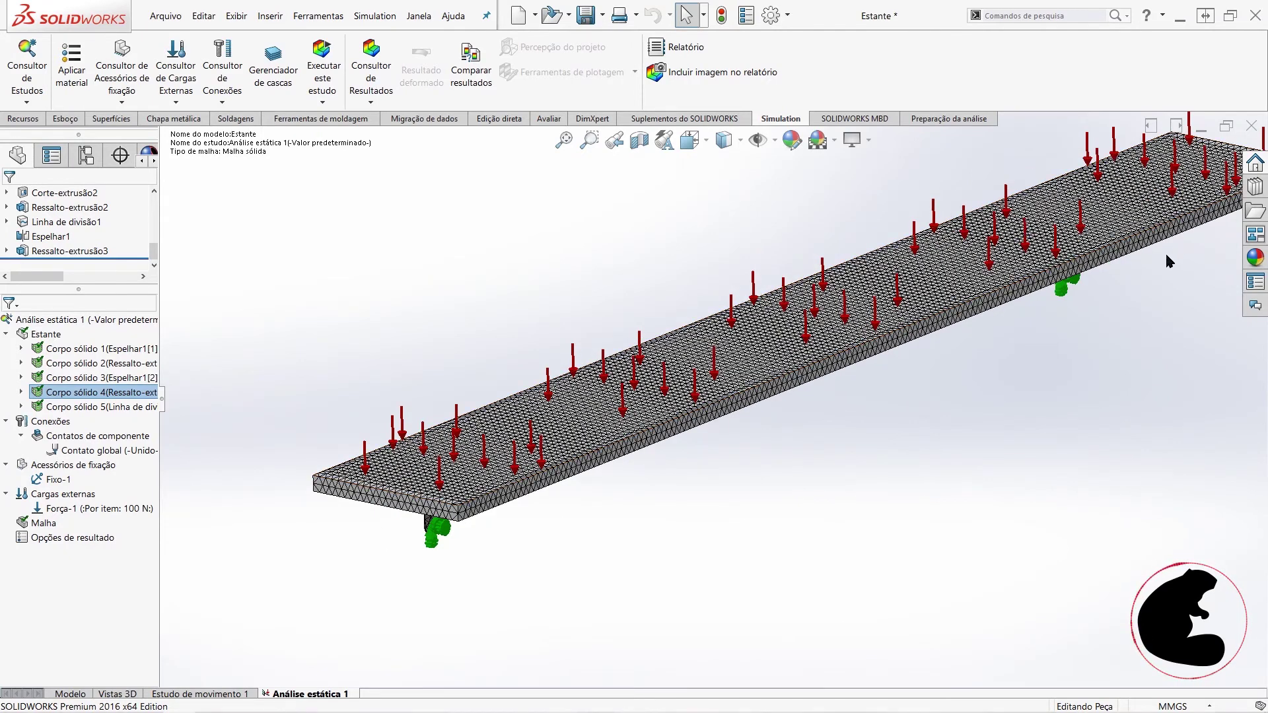
key("ctrl+1")
scroll(389, 454, "down", 4)
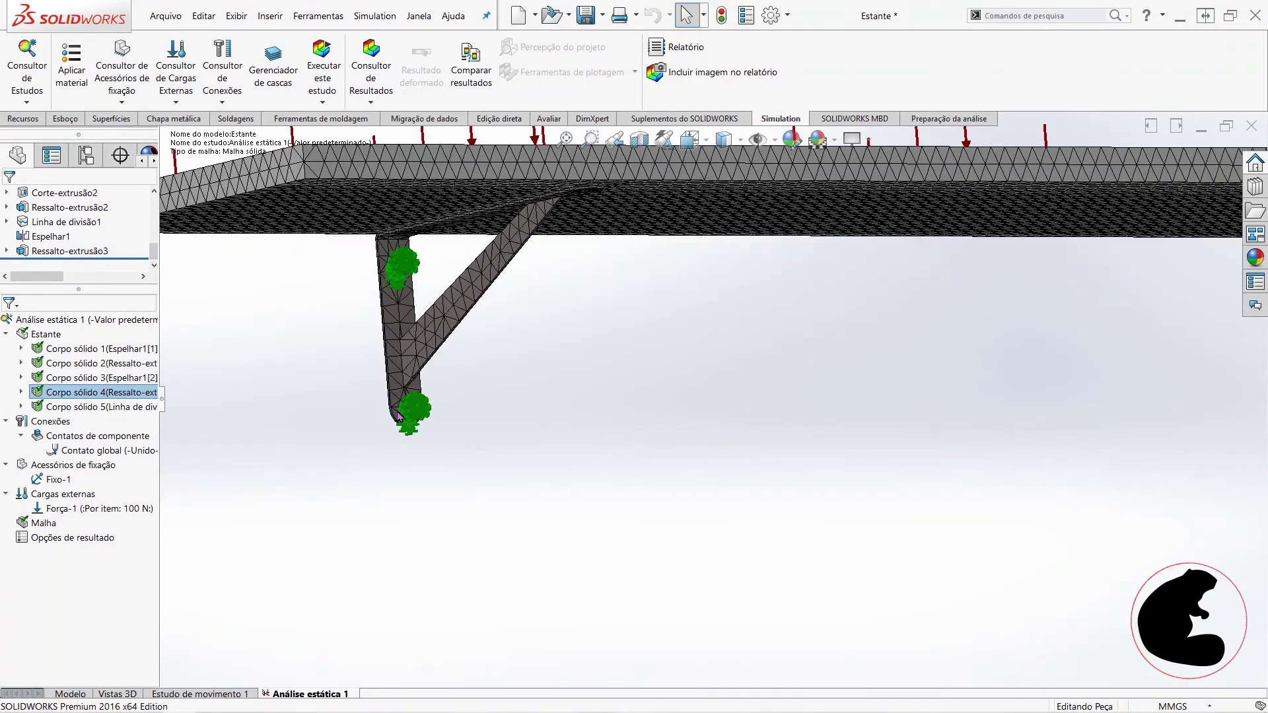
middle_click_drag(464, 368, 375, 352)
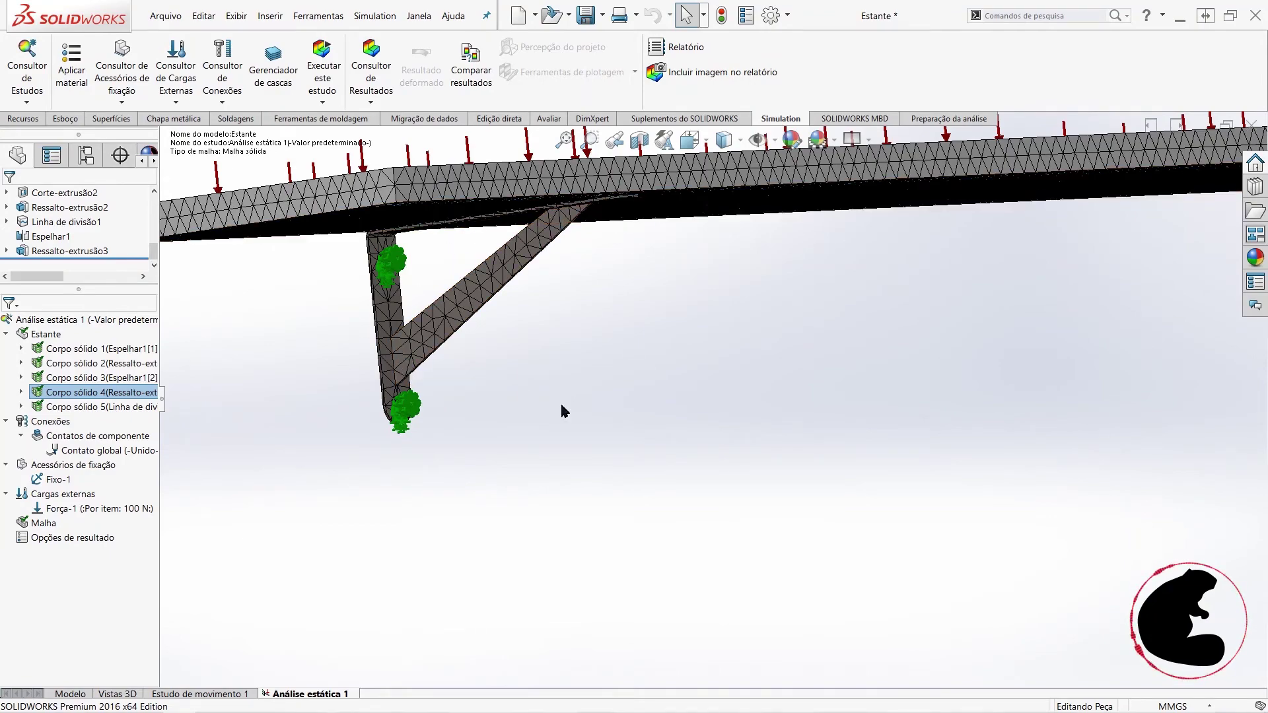
scroll(661, 191, "up", 5)
middle_click_drag(841, 212, 747, 274)
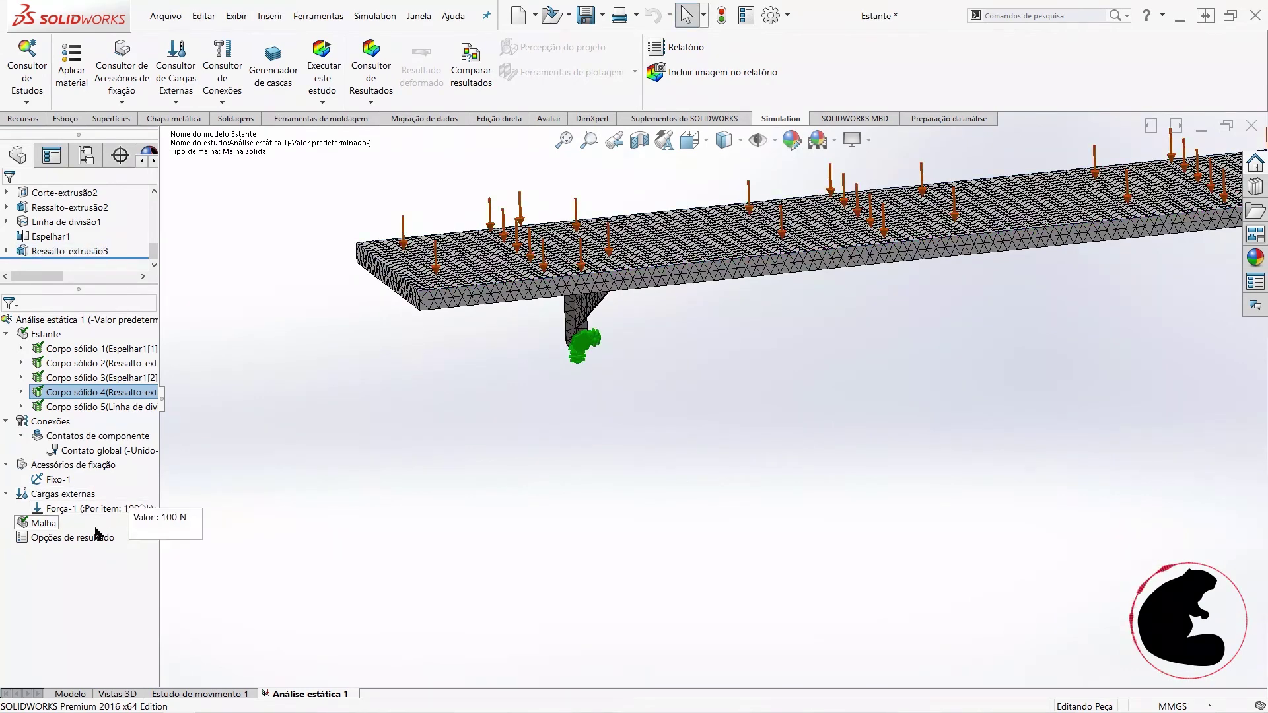
right_click(62, 540)
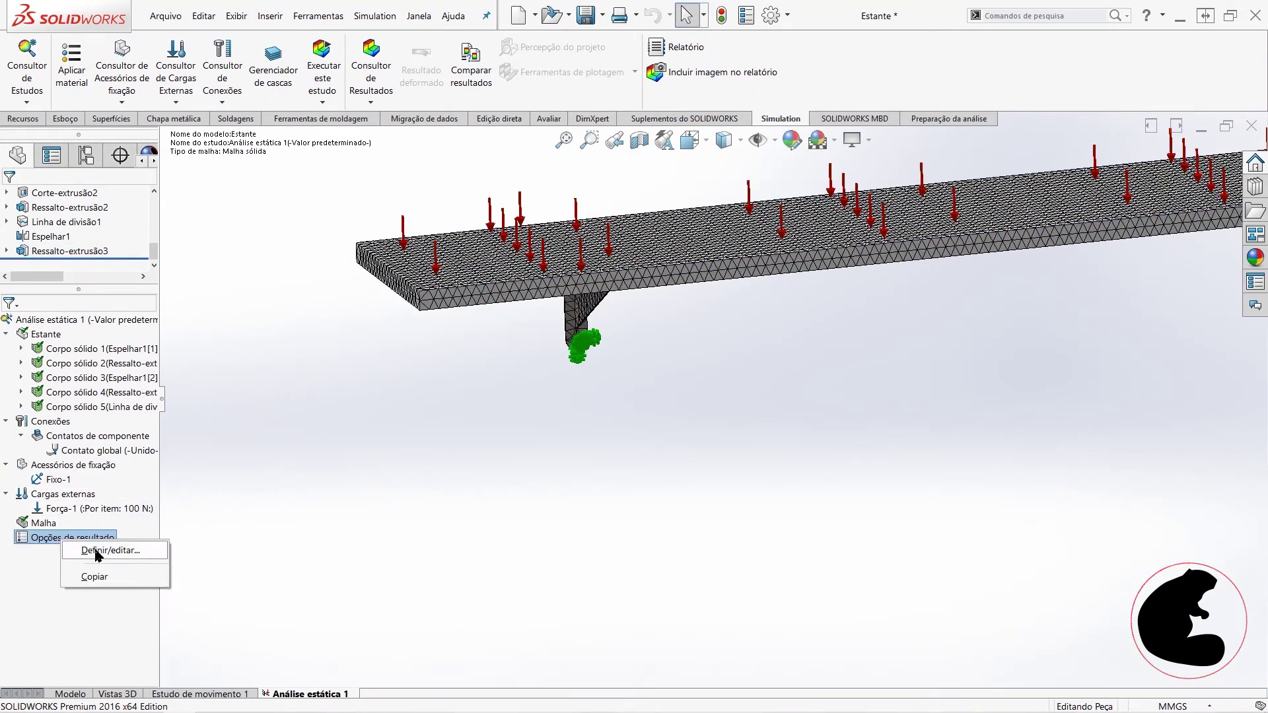
left_click(100, 601)
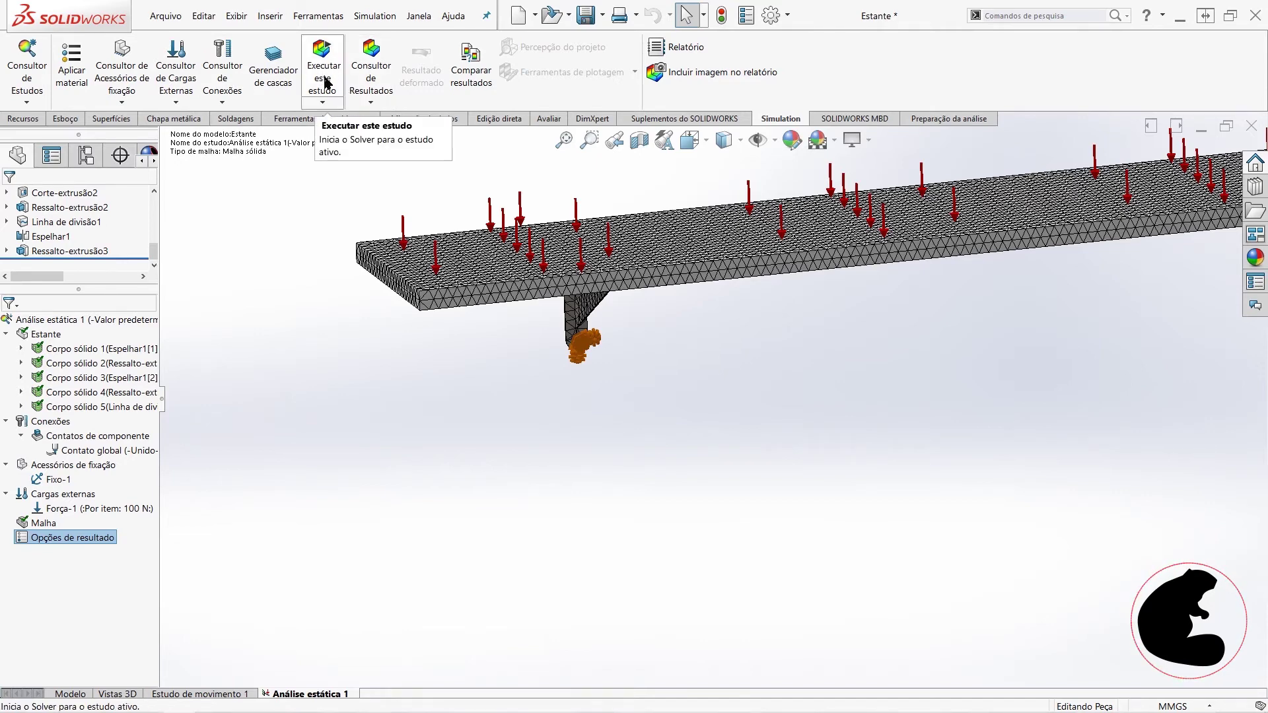
right_click(65, 322)
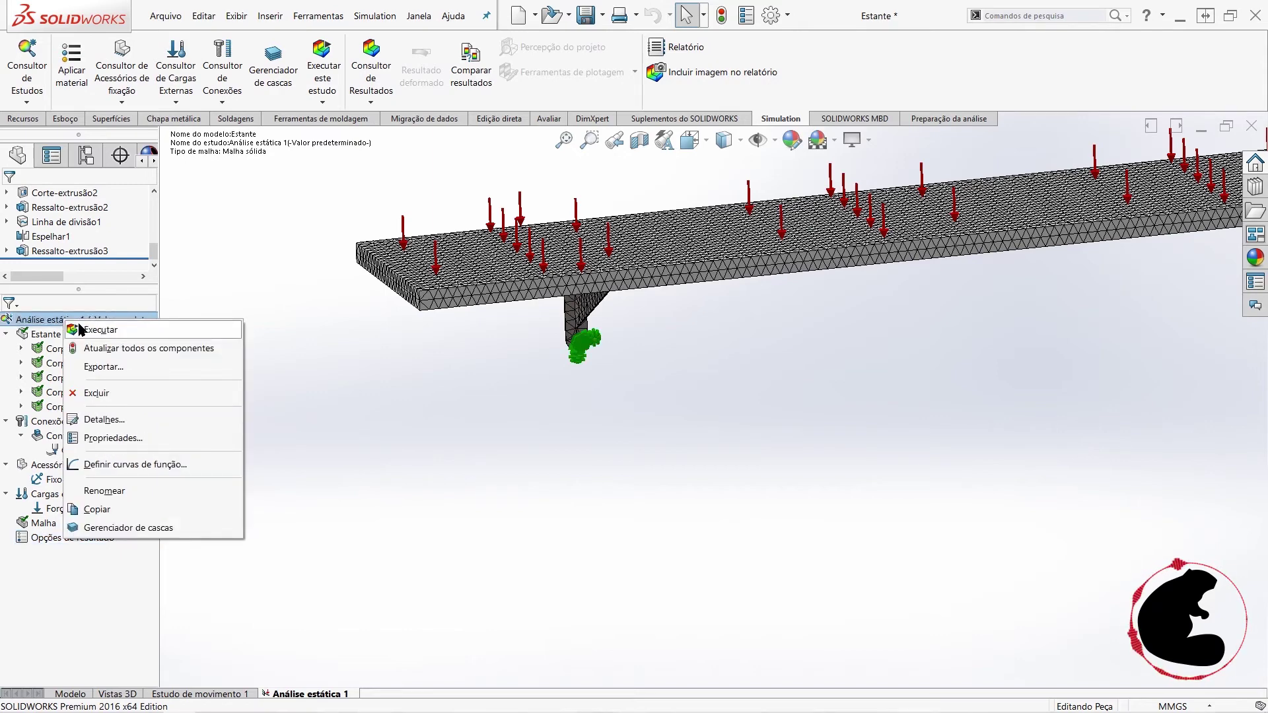
left_click(82, 329)
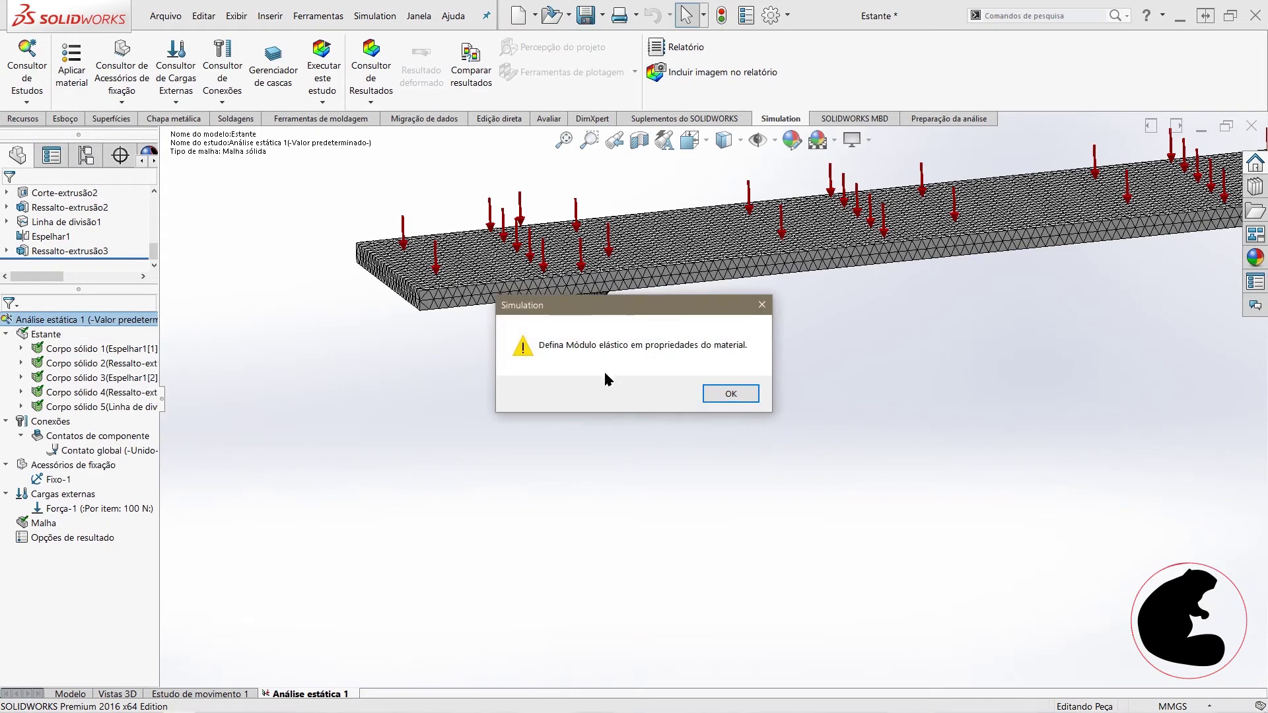
left_click(731, 394)
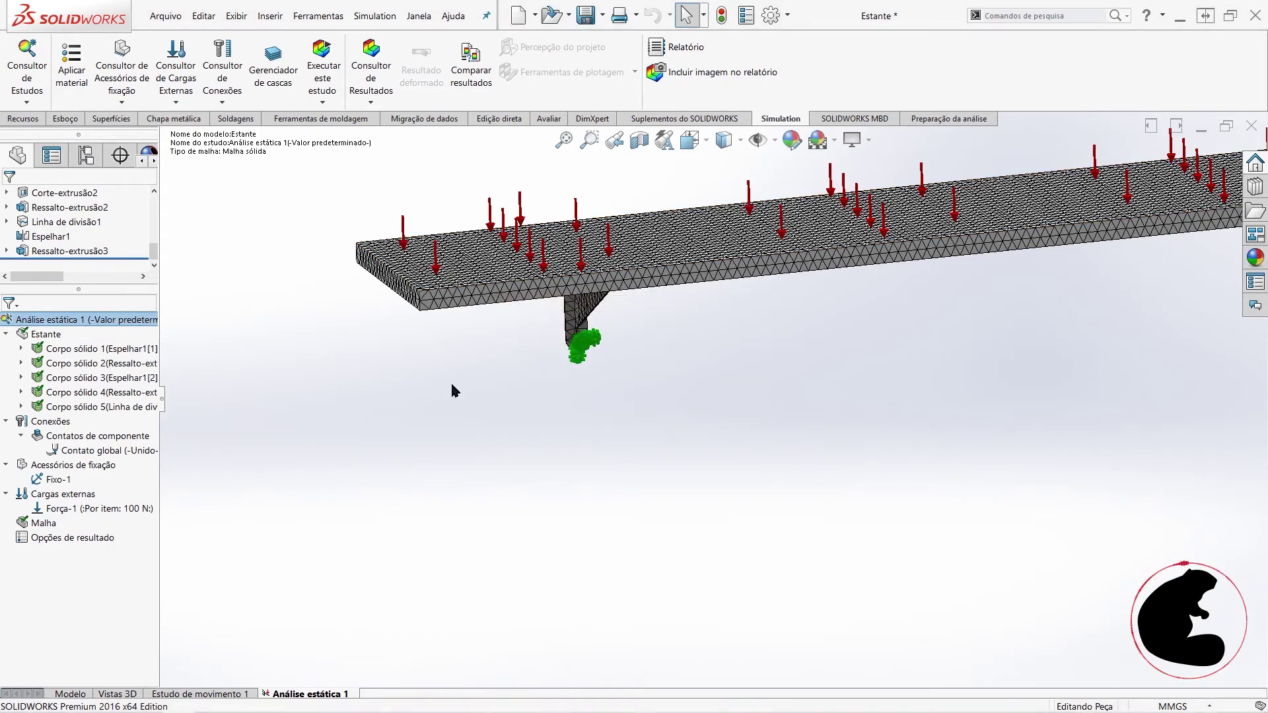
middle_click_drag(452, 389, 370, 297)
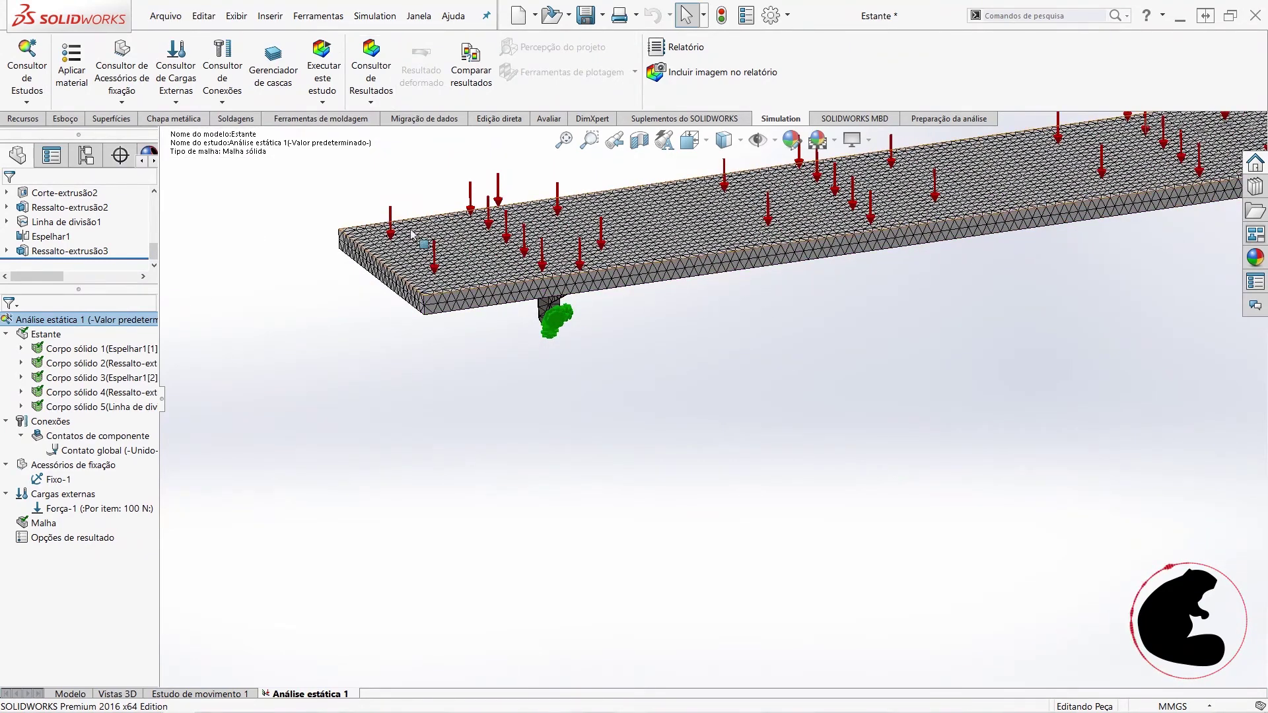
left_click(326, 78)
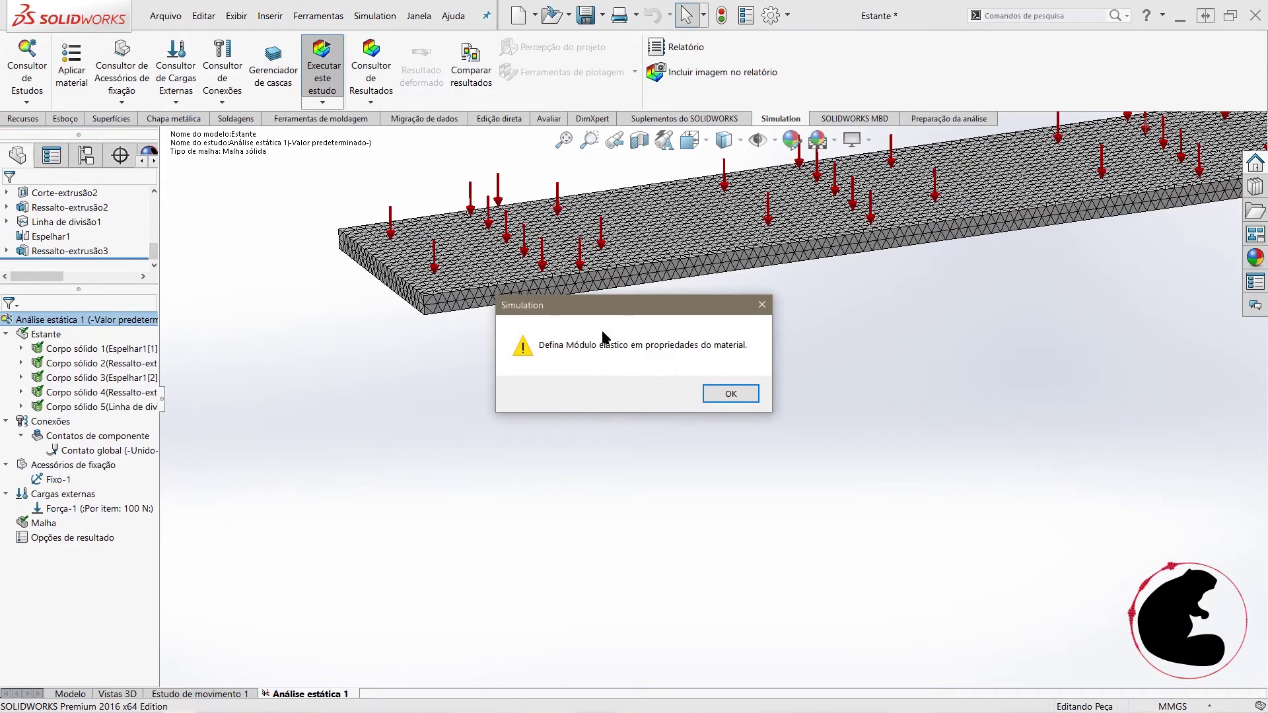
left_click(731, 393)
mouse_move(789, 334)
middle_mouse_down()
mouse_move(801, 364)
mouse_move(942, 353)
mouse_move(788, 250)
middle_mouse_up()
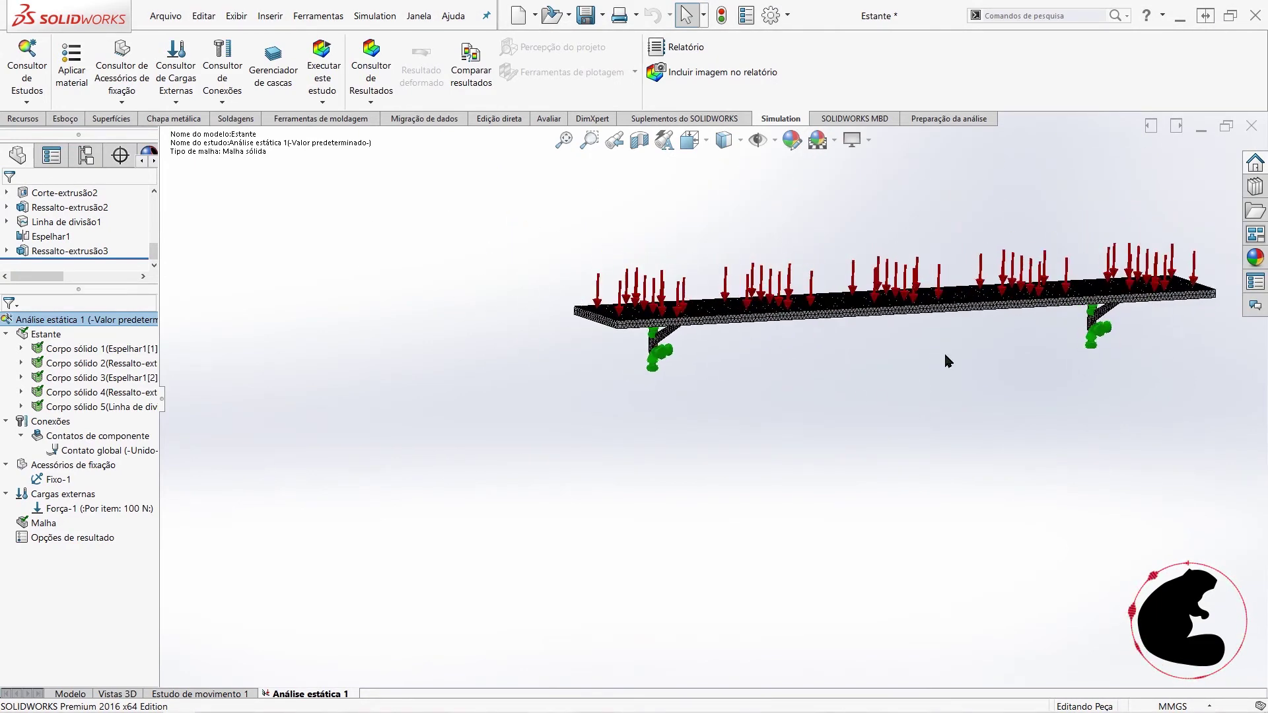
mouse_move(928, 426)
middle_mouse_down()
mouse_move(889, 447)
mouse_move(886, 467)
middle_mouse_up()
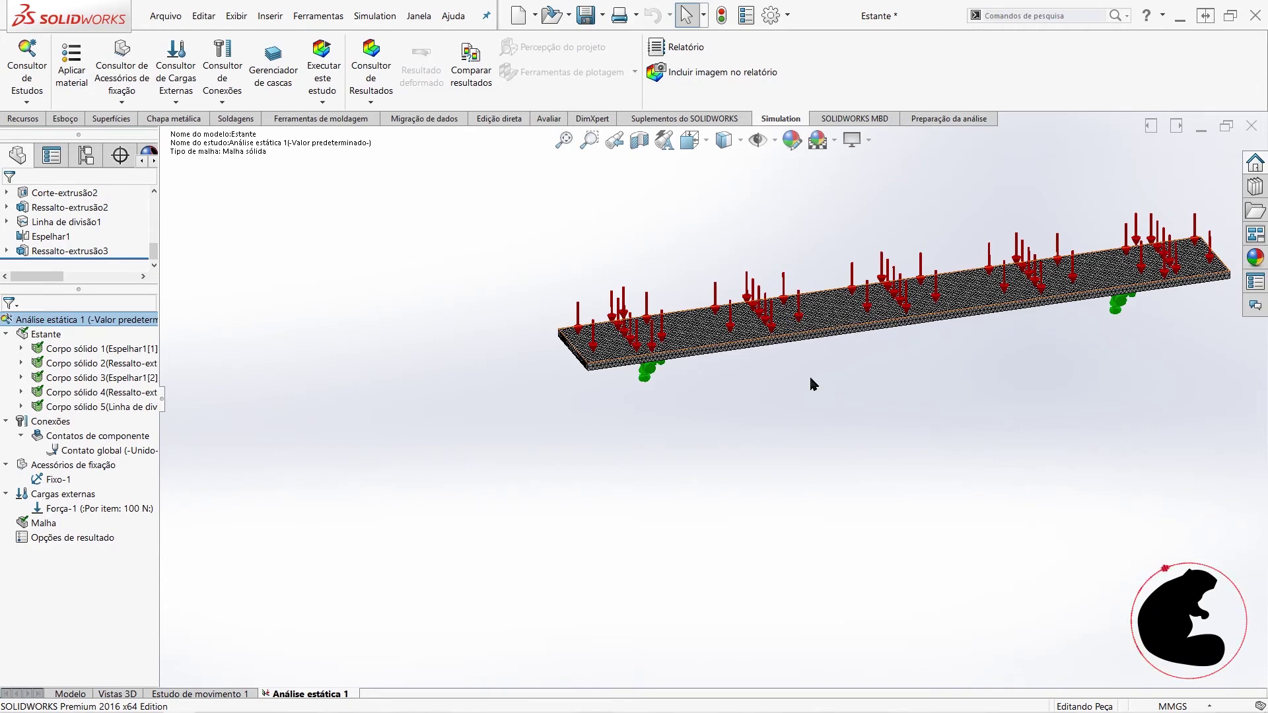
scroll(807, 362, "down", 2)
scroll(763, 359, "down", 2)
middle_click_drag(727, 331, 389, 465)
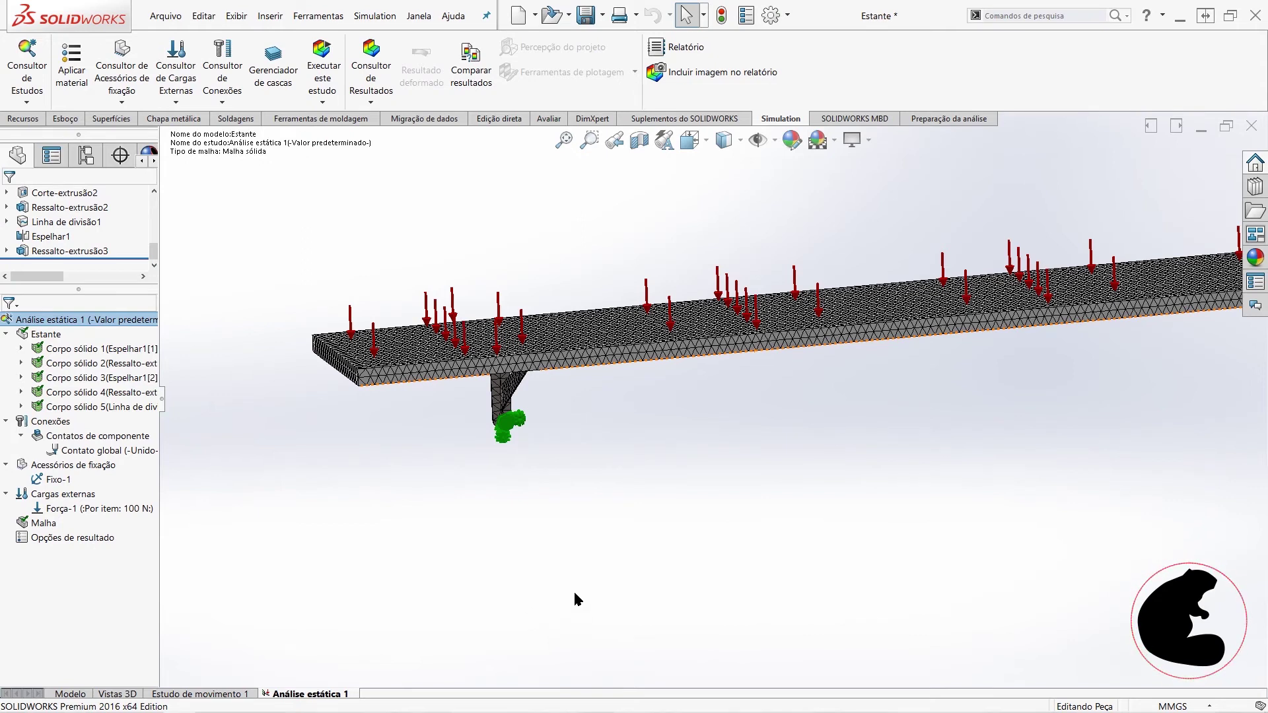
middle_click_drag(758, 409, 898, 333)
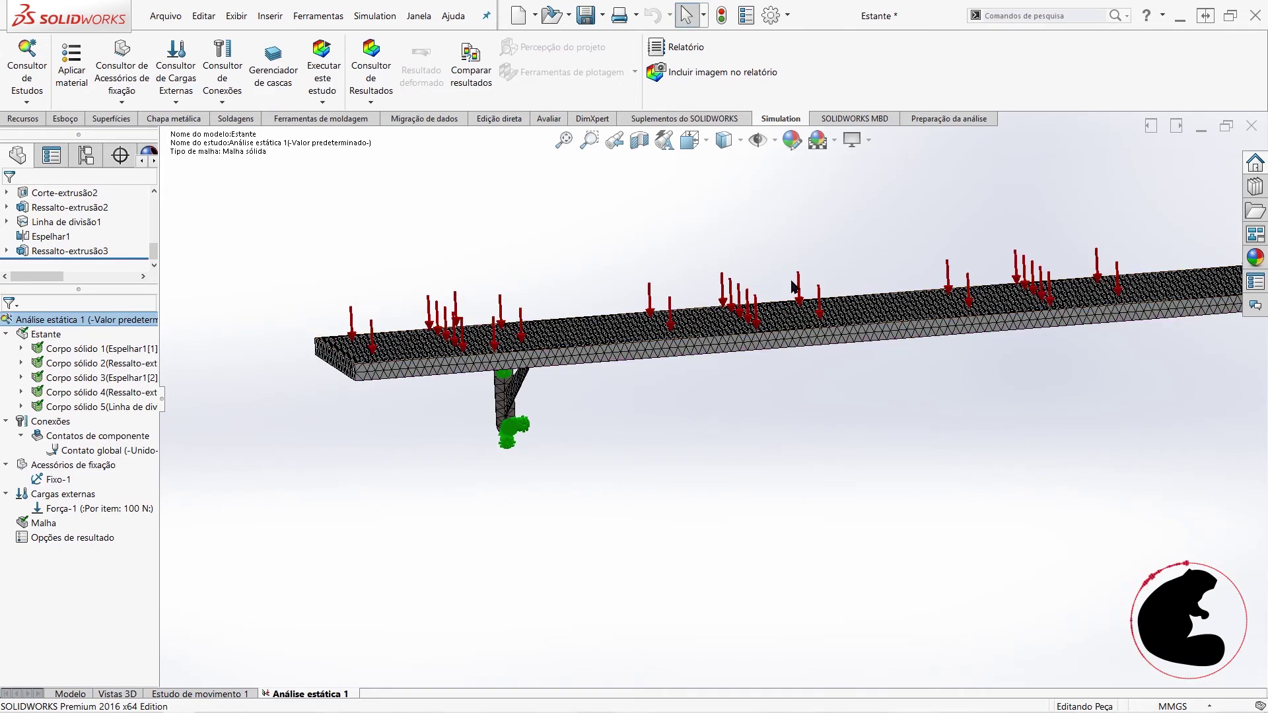
Step: Exclude Corpo sólido 4, the shelf board, from the analysis
right_click(58, 396)
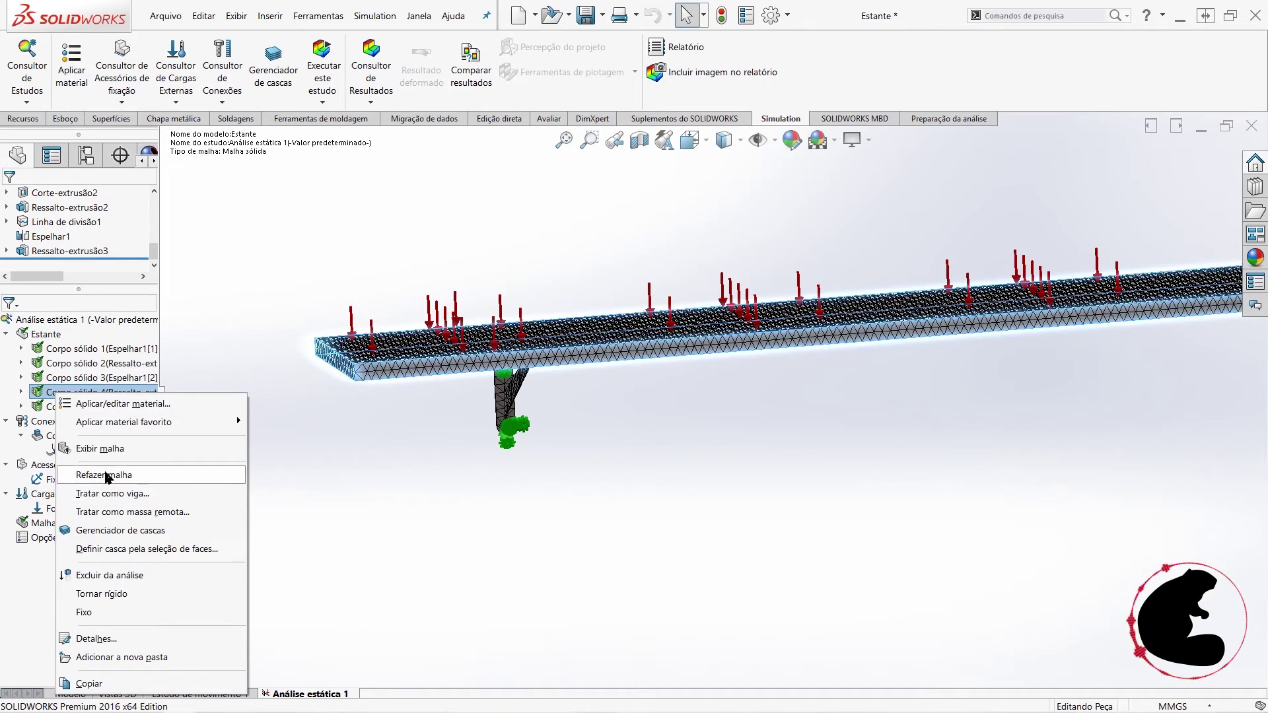
left_click(109, 573)
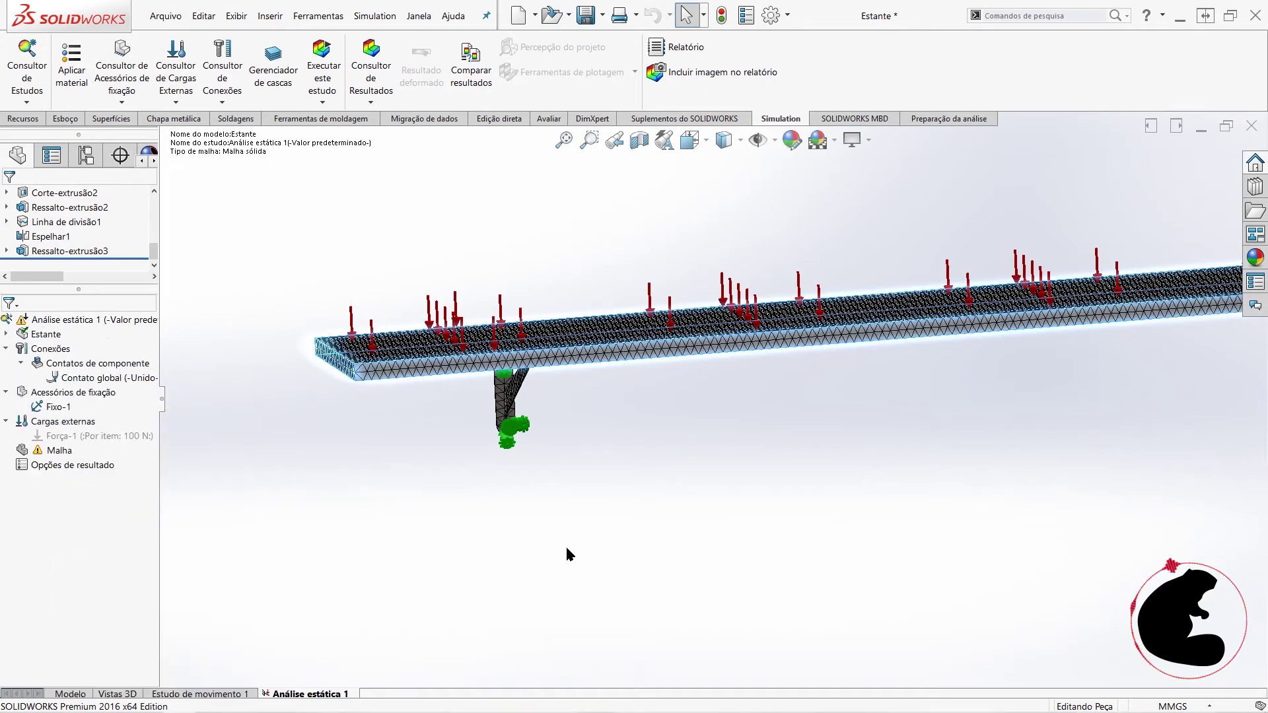
middle_click_drag(616, 391, 574, 388)
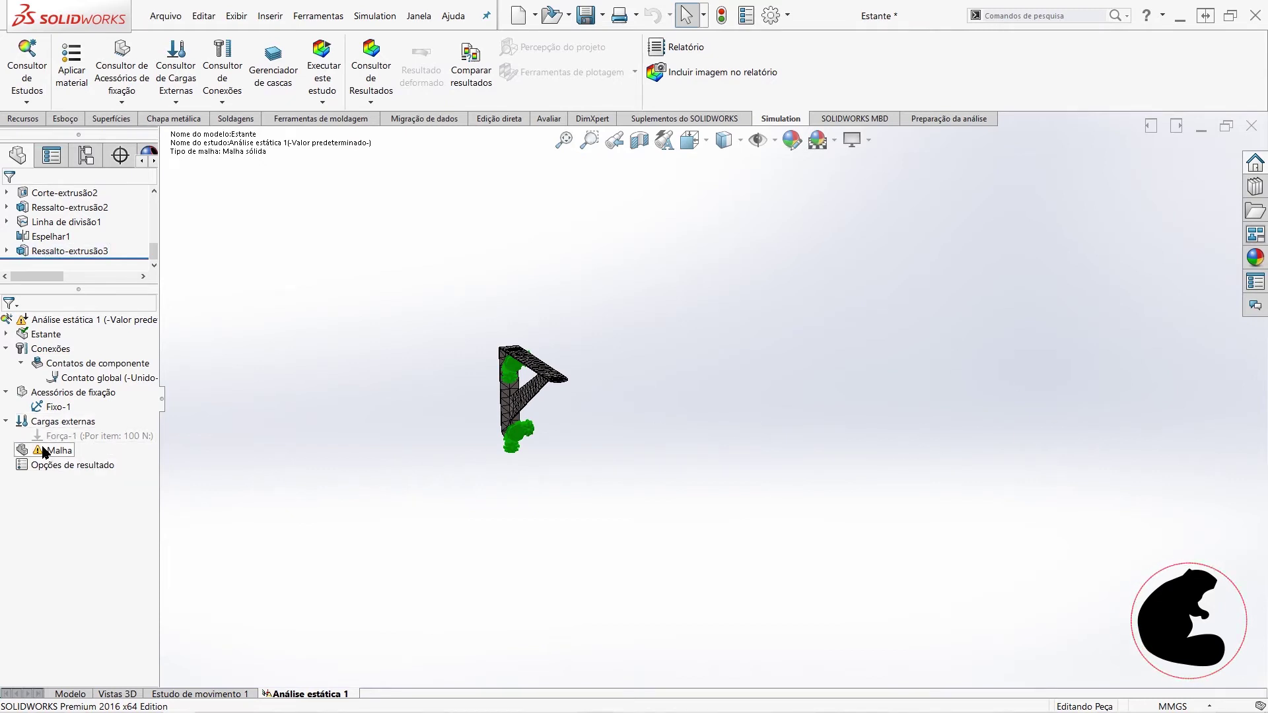
Step: Delete the Força-1 load, confirming with Sim
right_click(84, 441)
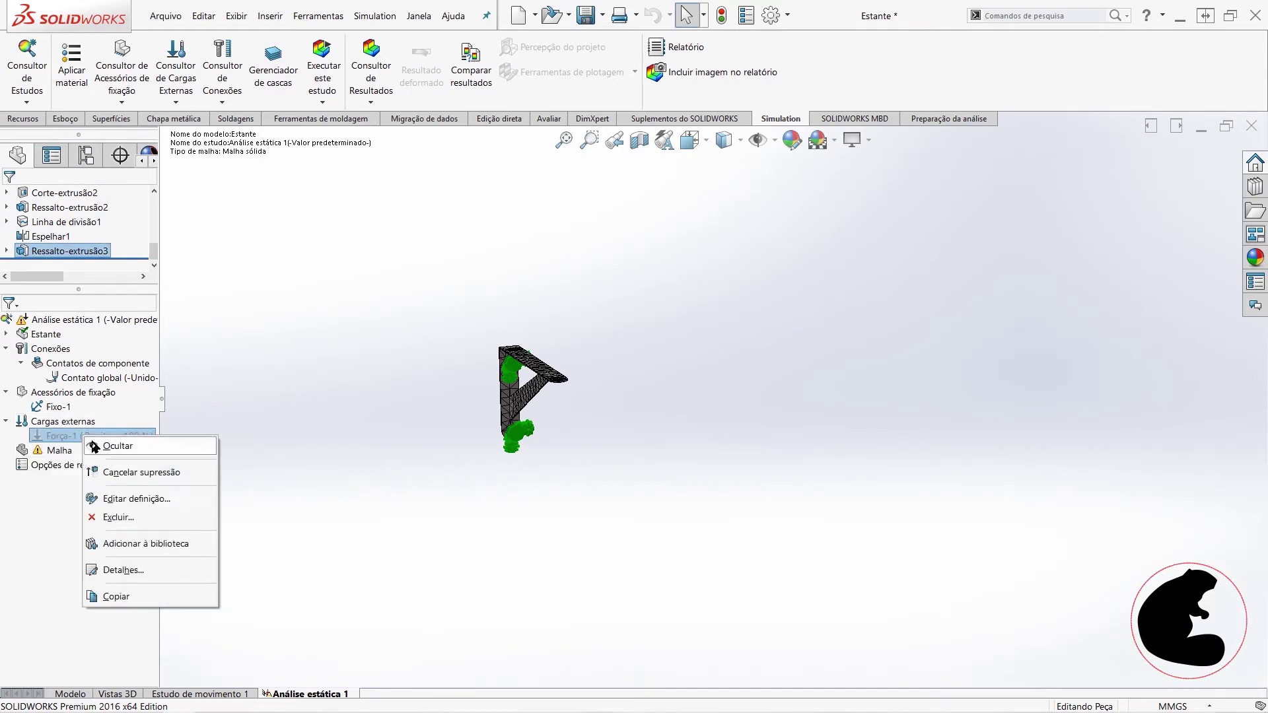
left_click(135, 518)
left_click(668, 393)
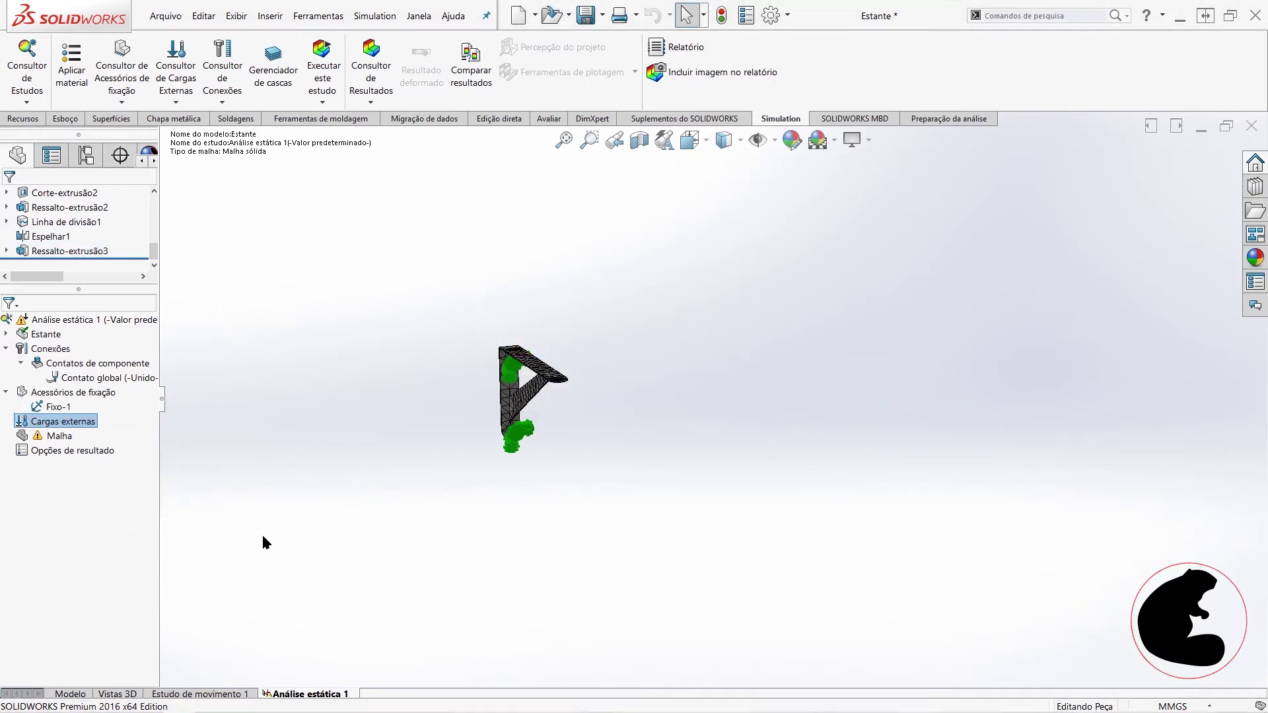
Step: Select the bracket's two top faces for a new force load
right_click(69, 429)
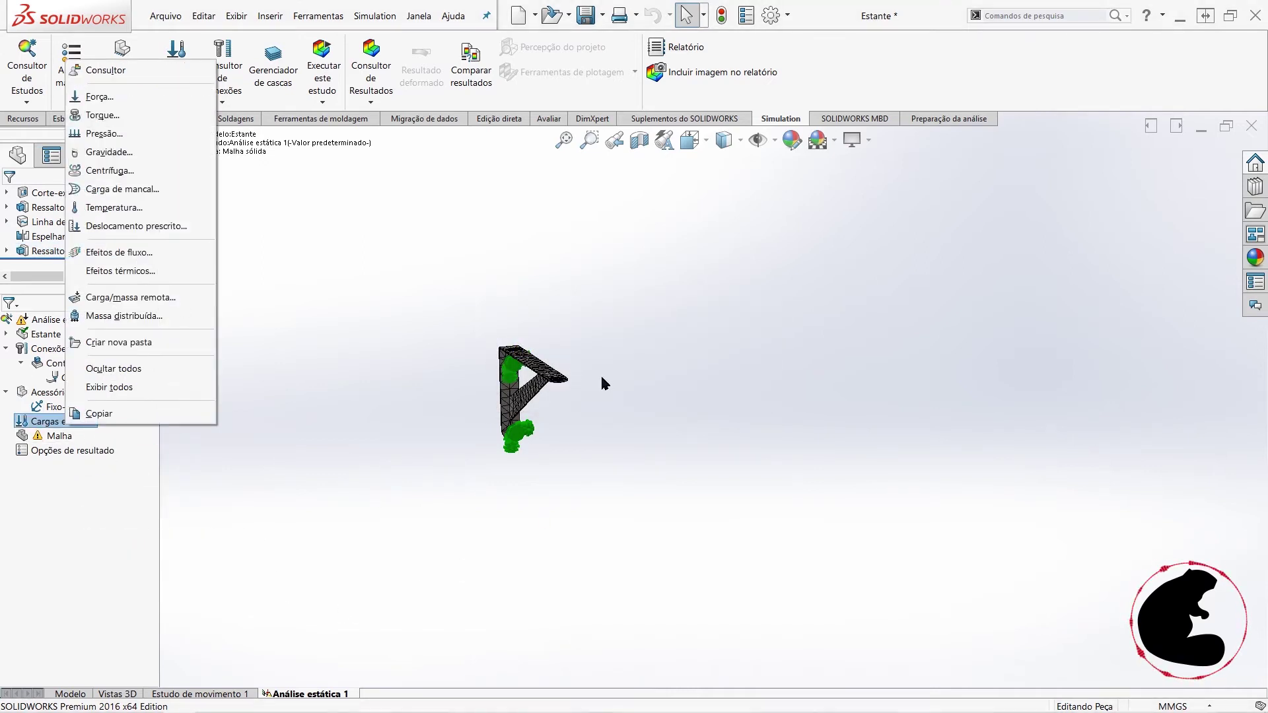
left_click(97, 99)
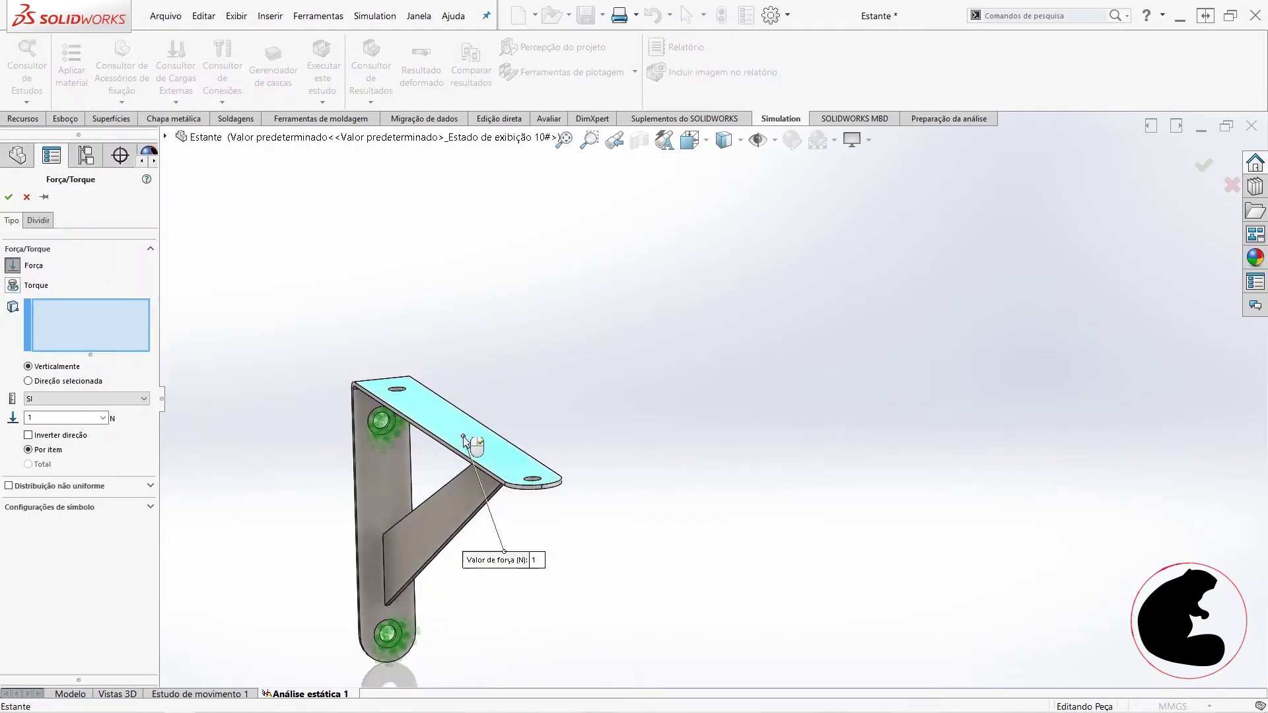
left_click(466, 443)
scroll(618, 459, "up", 3)
scroll(934, 420, "up", 3)
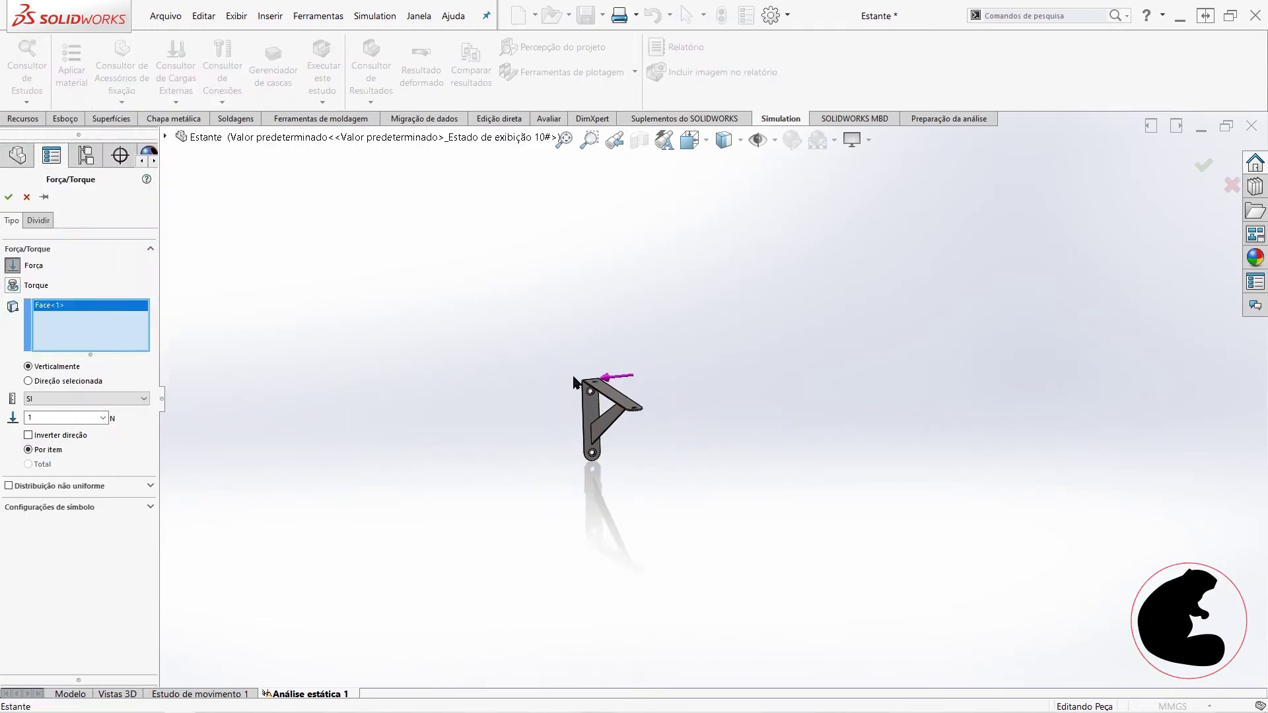
scroll(660, 409, "down", 5)
left_click(710, 437)
scroll(709, 438, "up", 10)
type("00")
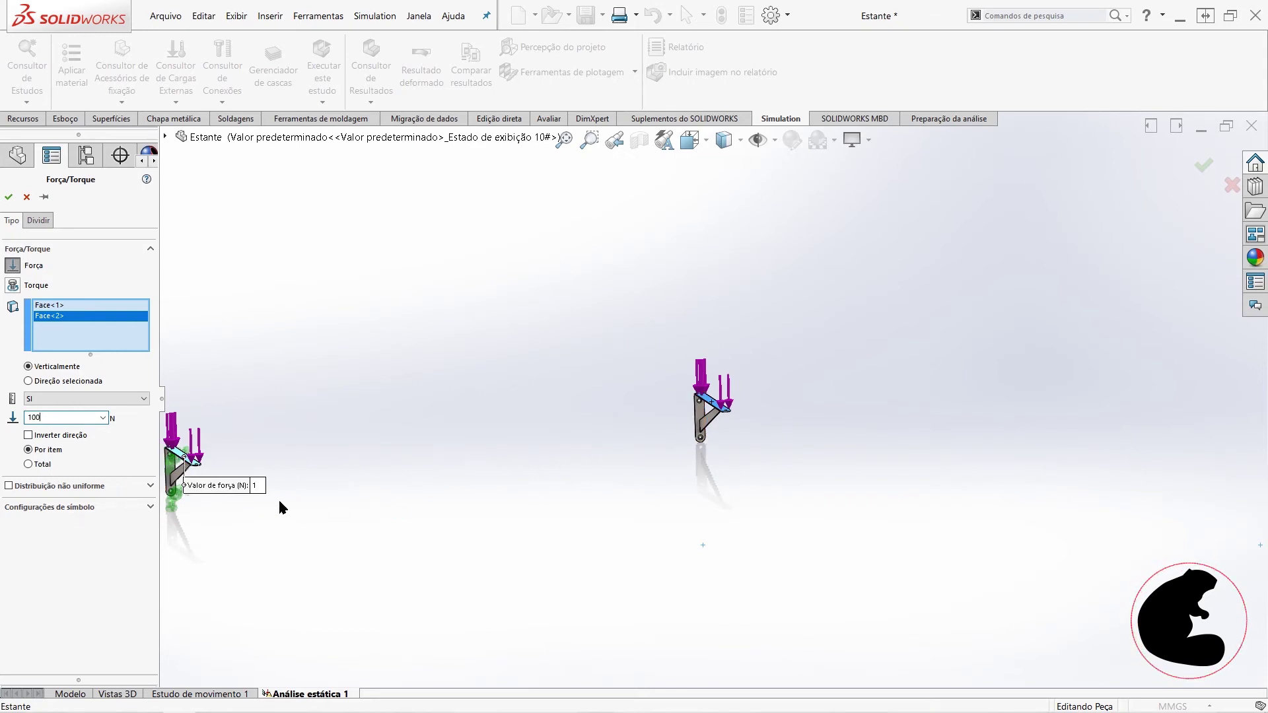
Step: Switch the 100 N force to Total, then cancel without adding it
left_click(33, 465)
scroll(504, 388, "up", 2)
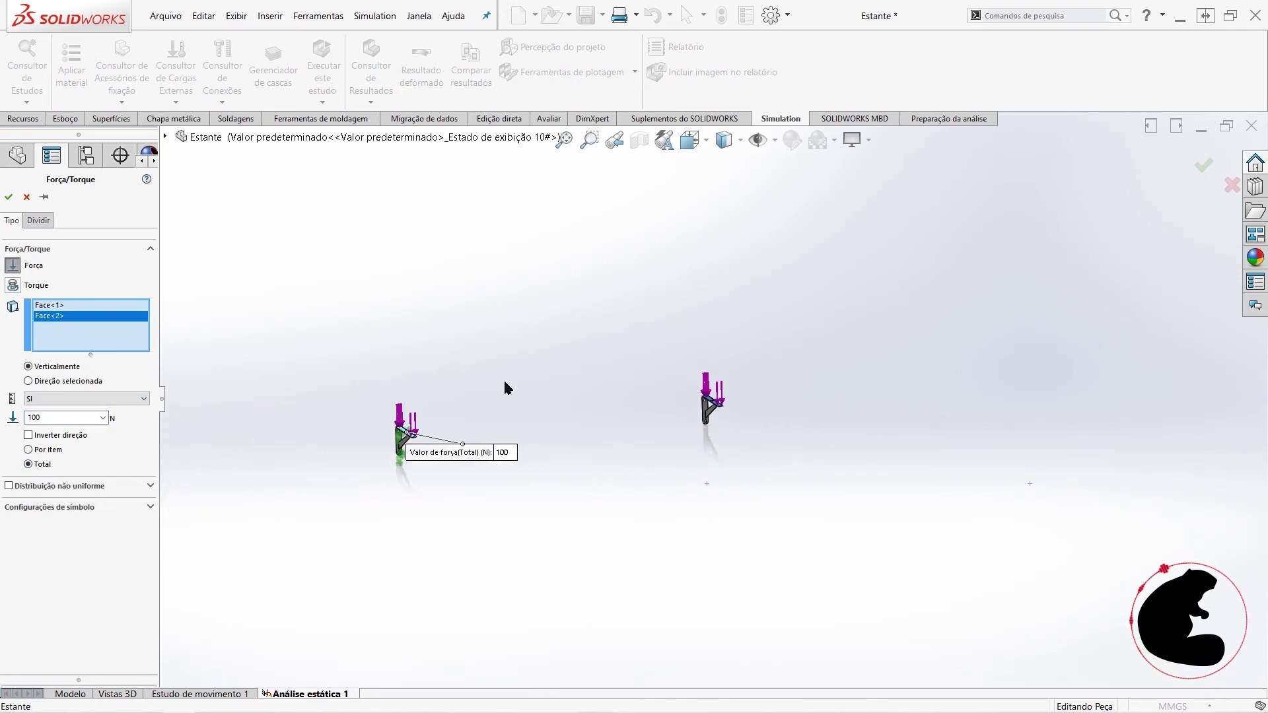
scroll(381, 426, "down", 2)
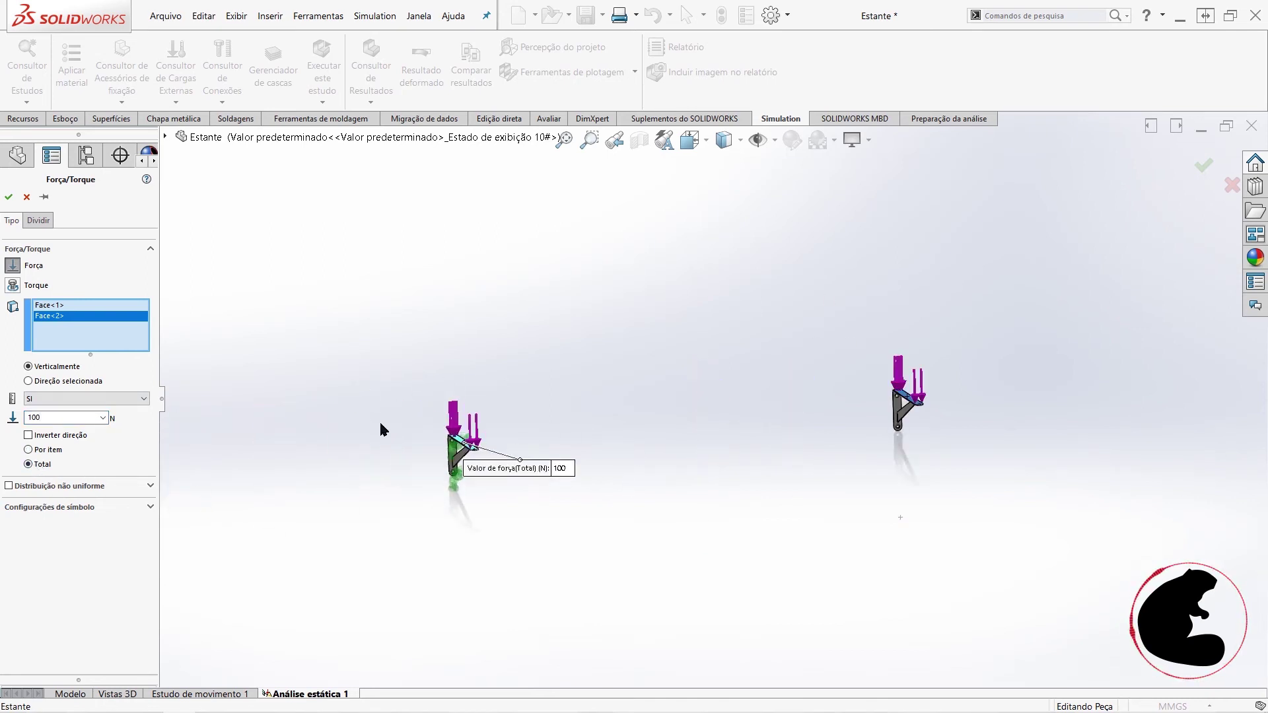
scroll(382, 426, "down", 2)
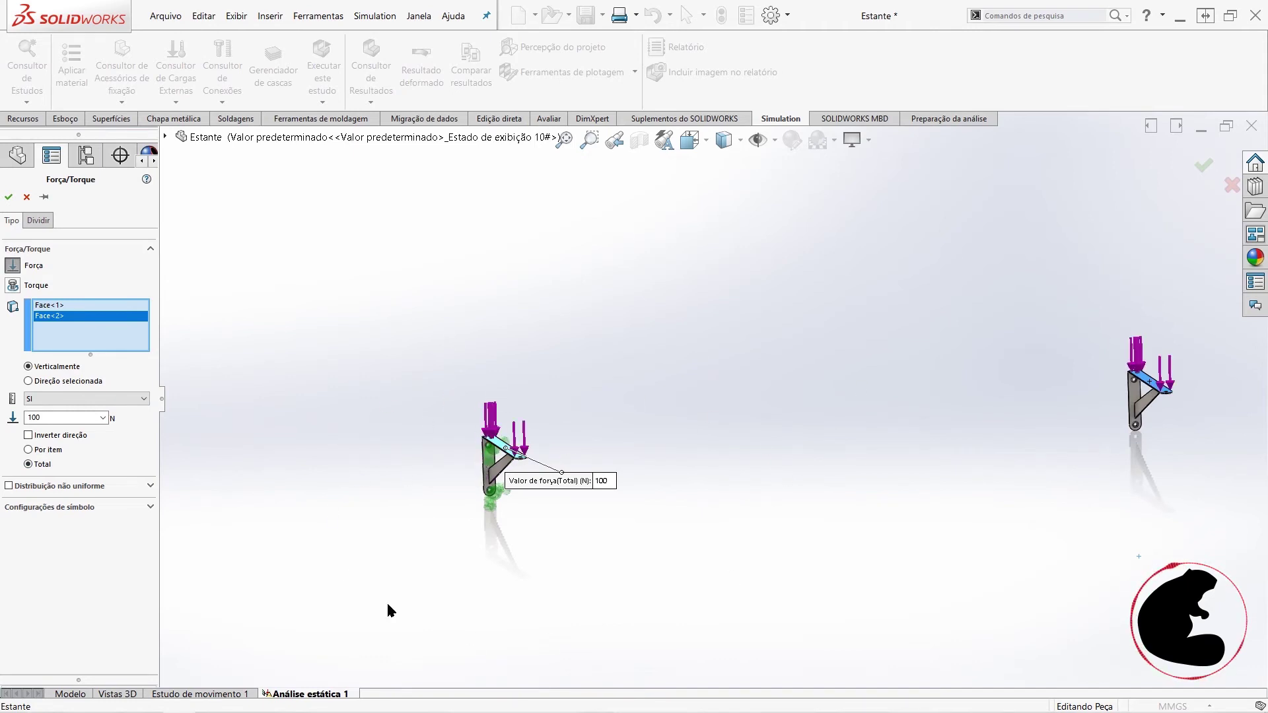
left_click(26, 197)
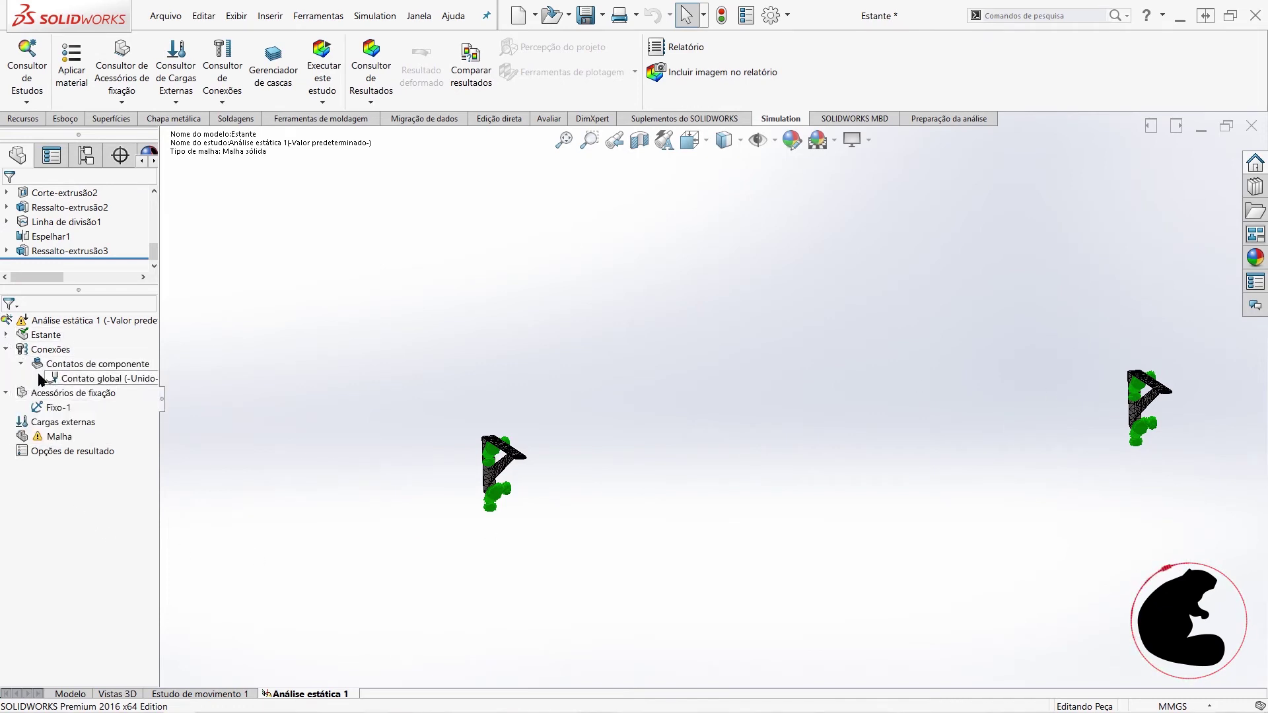
Step: Exclude Corpo sólido 3 and Corpo sólido 1 from the analysis
left_click(6, 334)
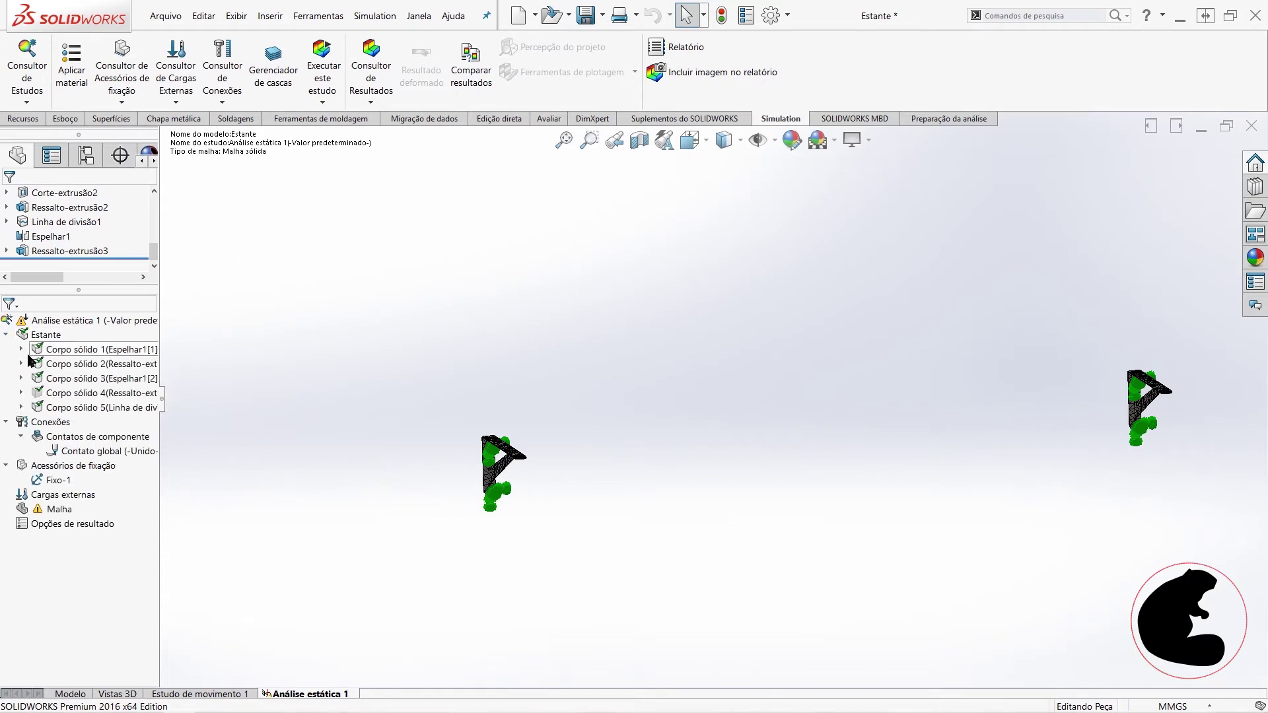
right_click(42, 383)
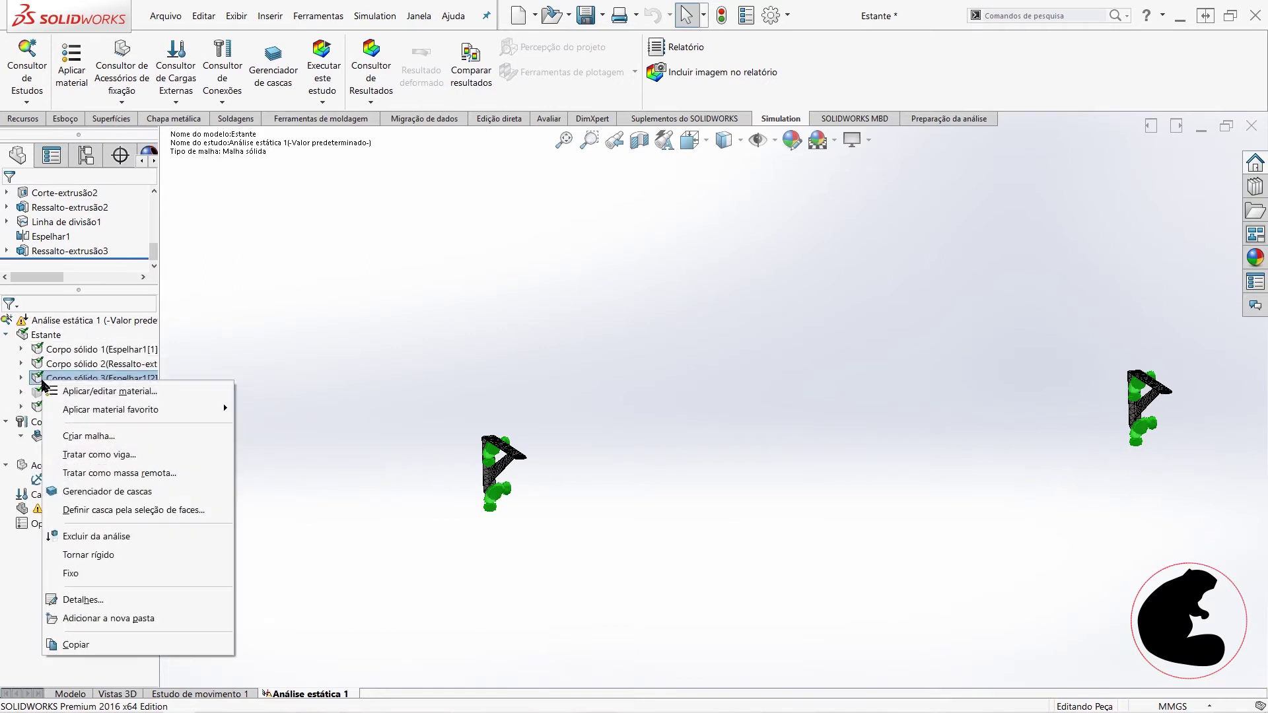
left_click(102, 369)
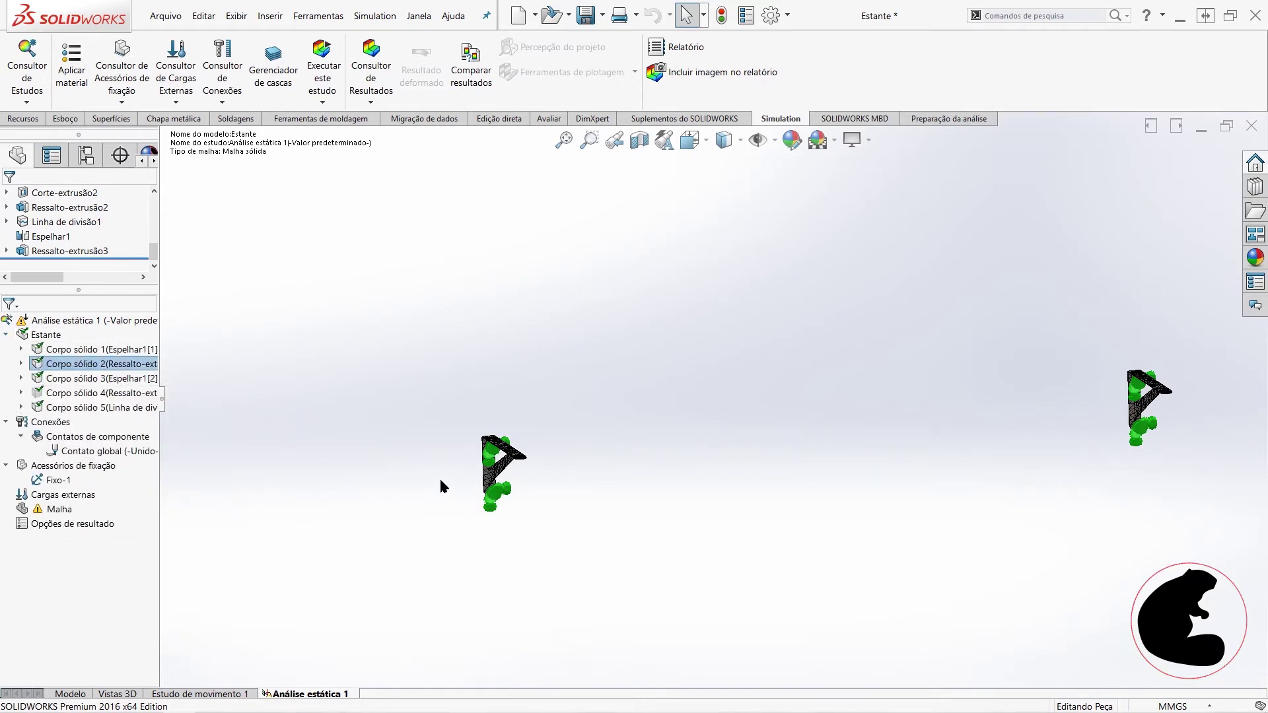
right_click(118, 385)
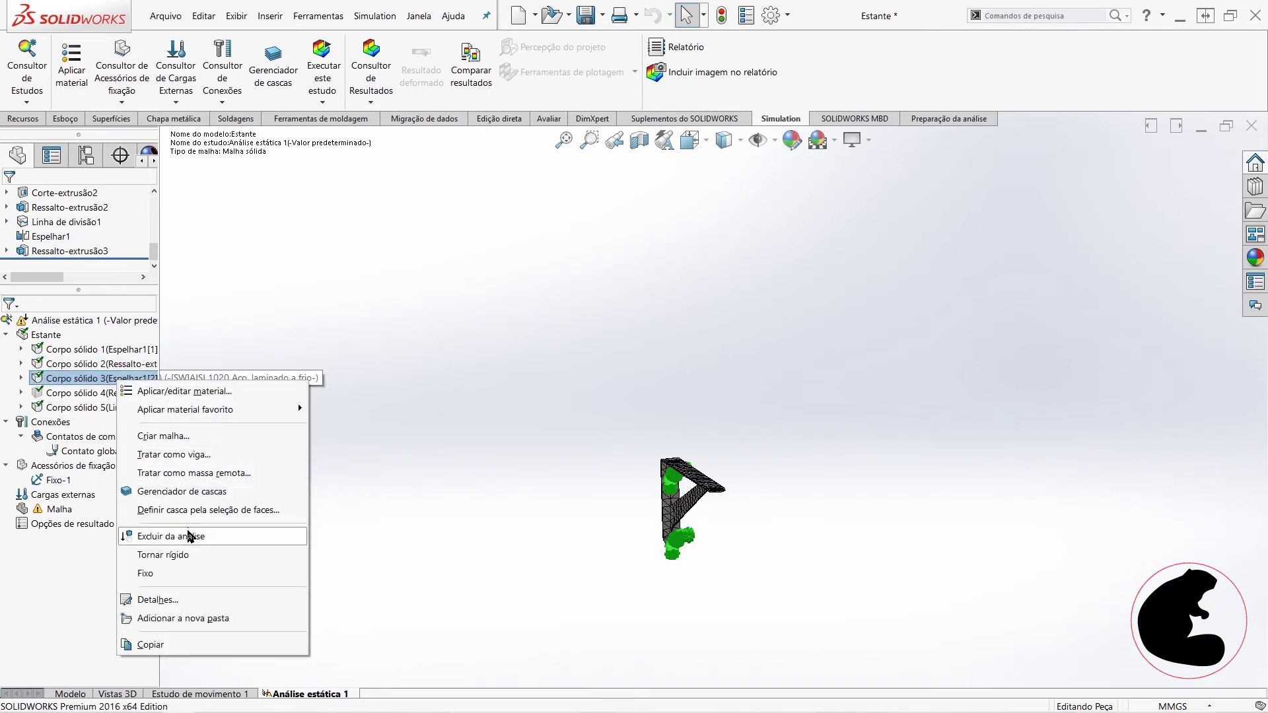
left_click(190, 536)
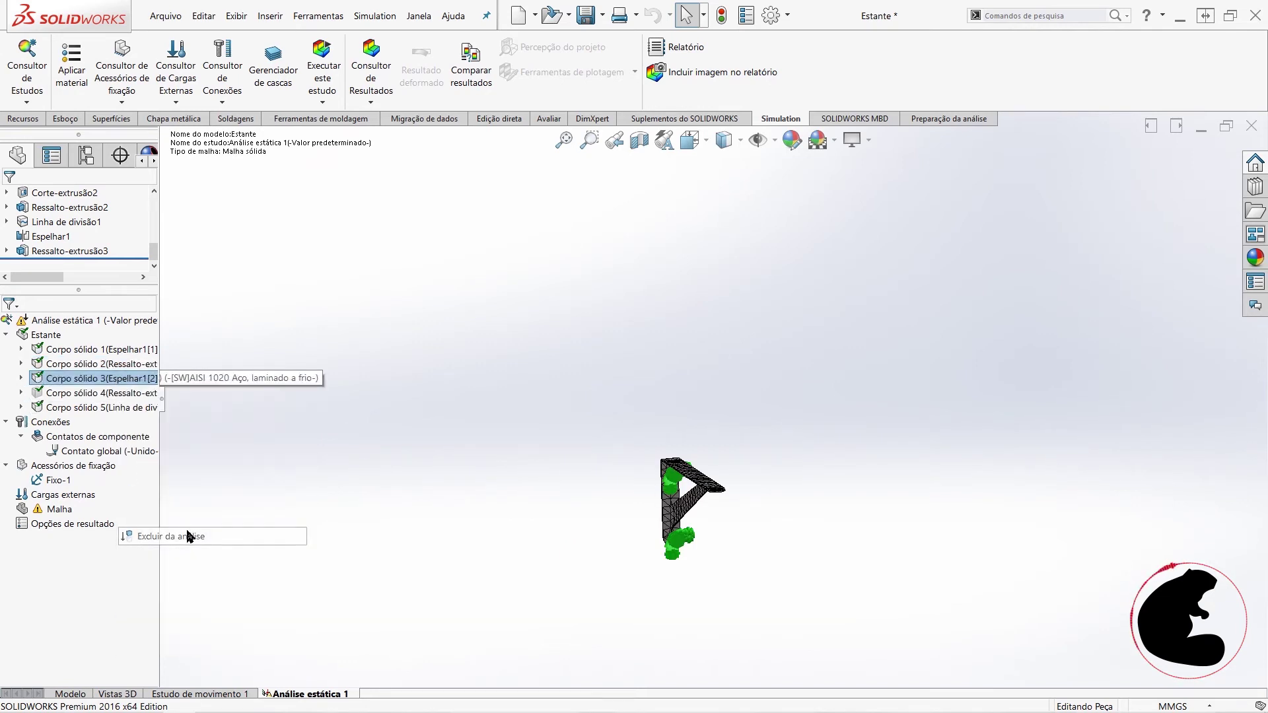
right_click(110, 355)
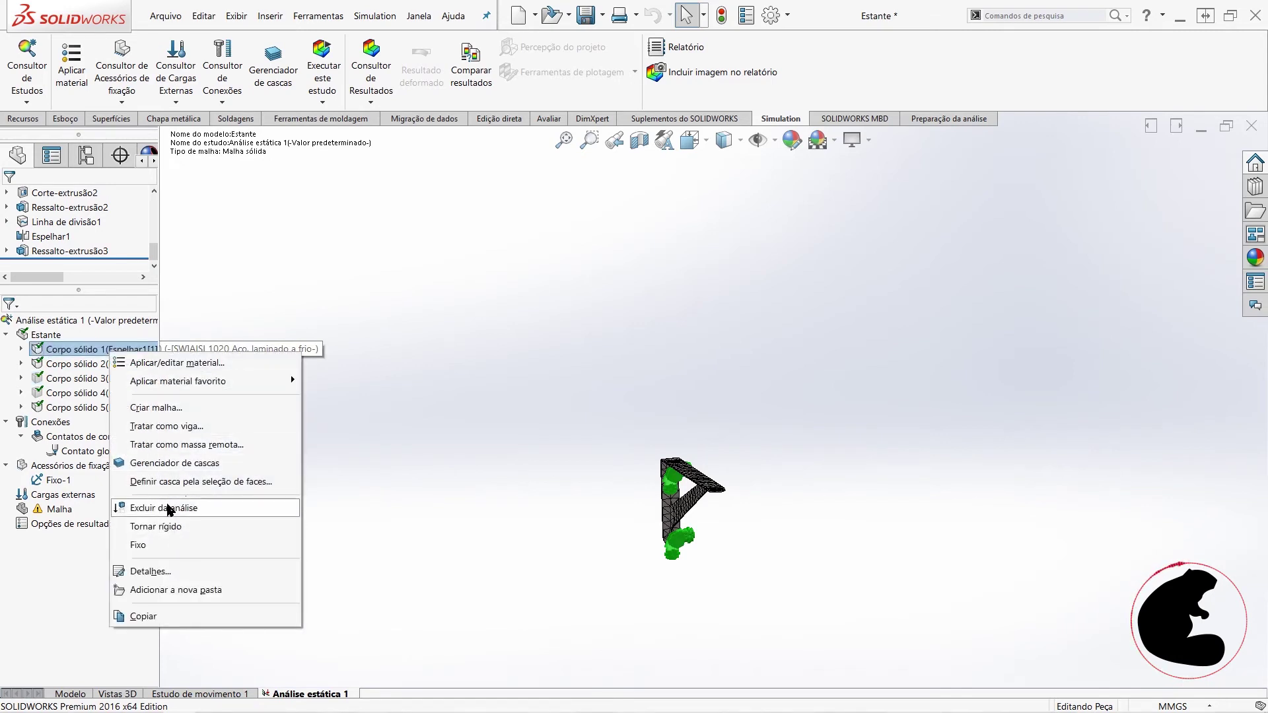
left_click(173, 507)
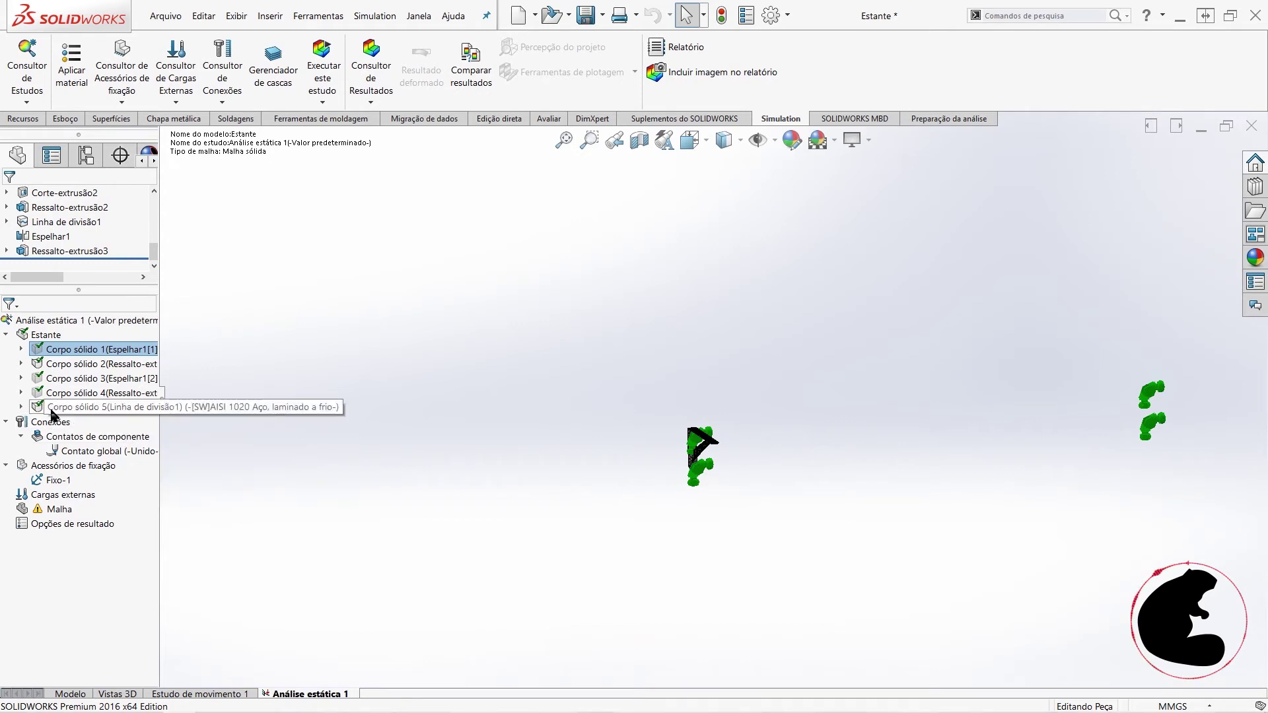
Step: Highlight Corpo sólido 5 on the model to check the remaining bracket
left_click(41, 367)
scroll(706, 449, "down", 5)
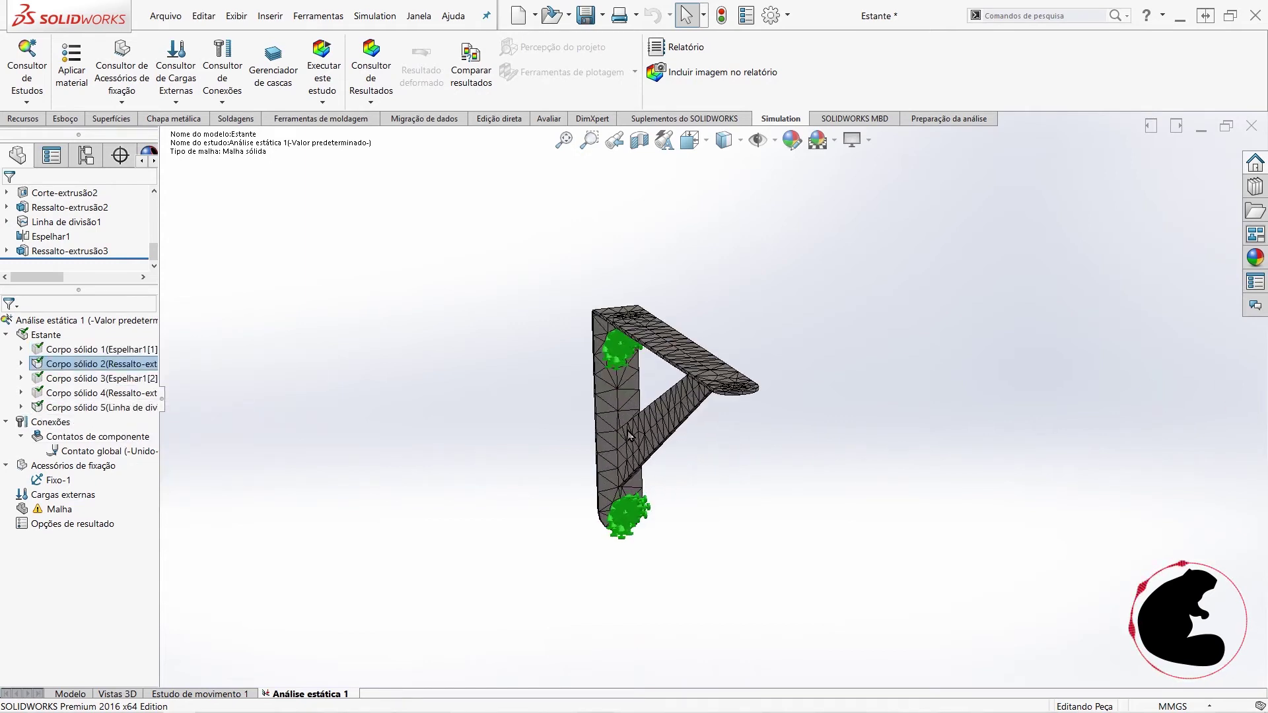
left_click(59, 408)
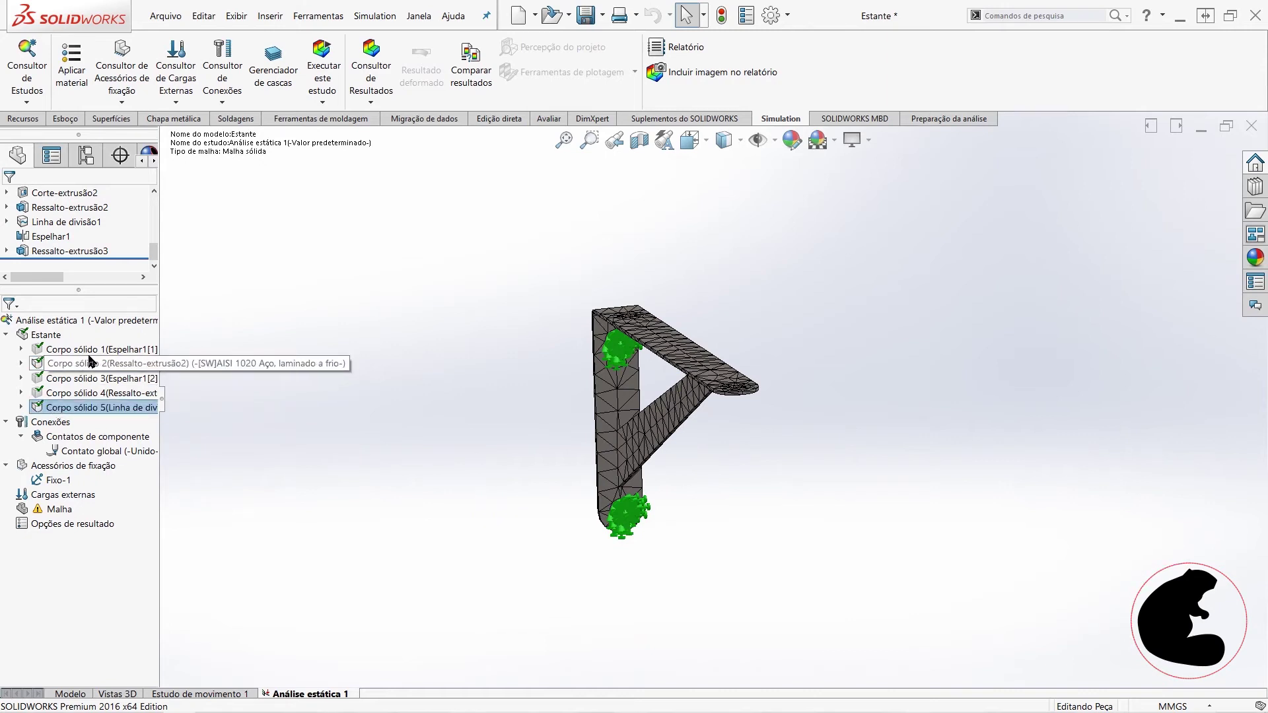
scroll(689, 507, "up", 5)
scroll(689, 507, "up", 3)
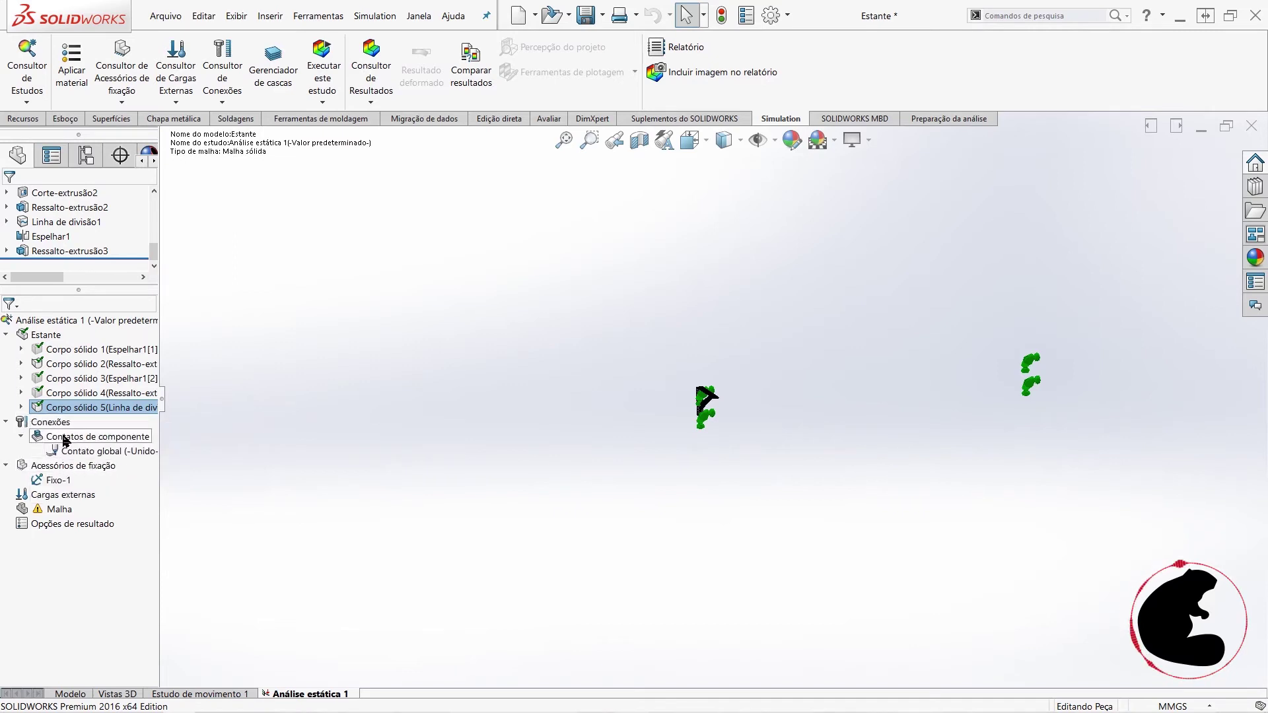
right_click(56, 480)
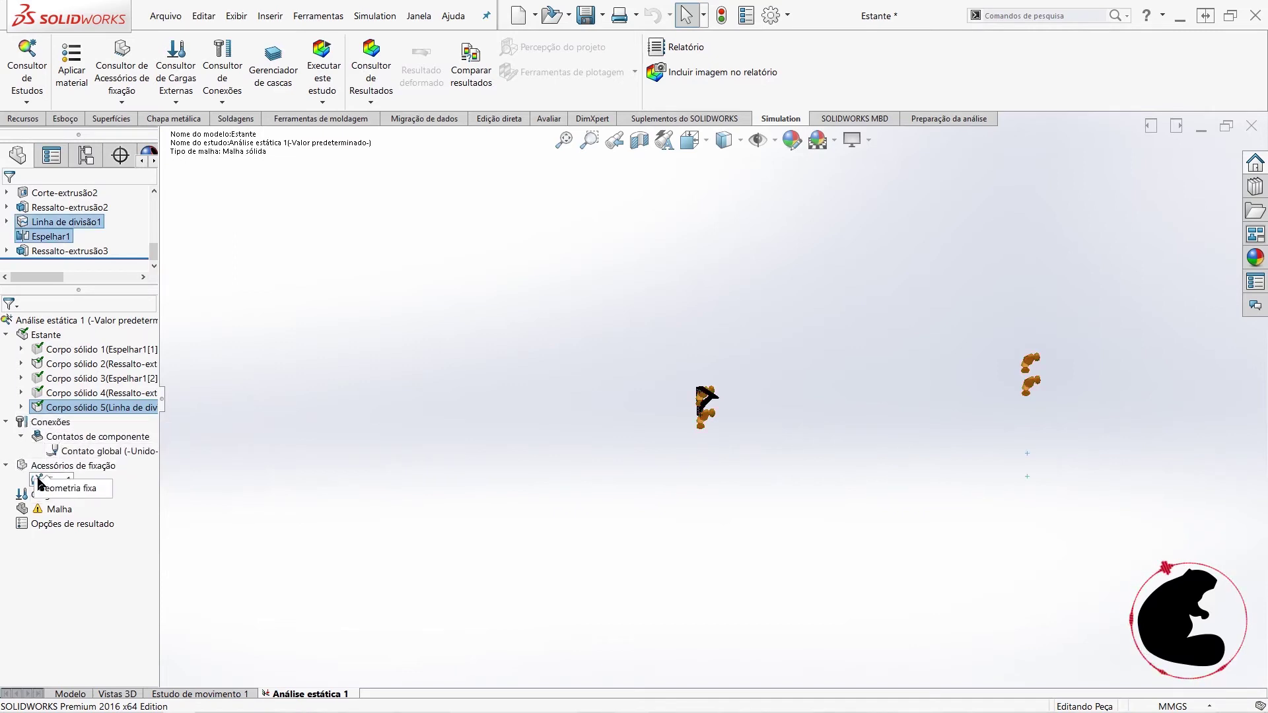
Step: Remove Face<3>, Face<4> and Face<2> from the Fixo-1 fixture
left_click(92, 543)
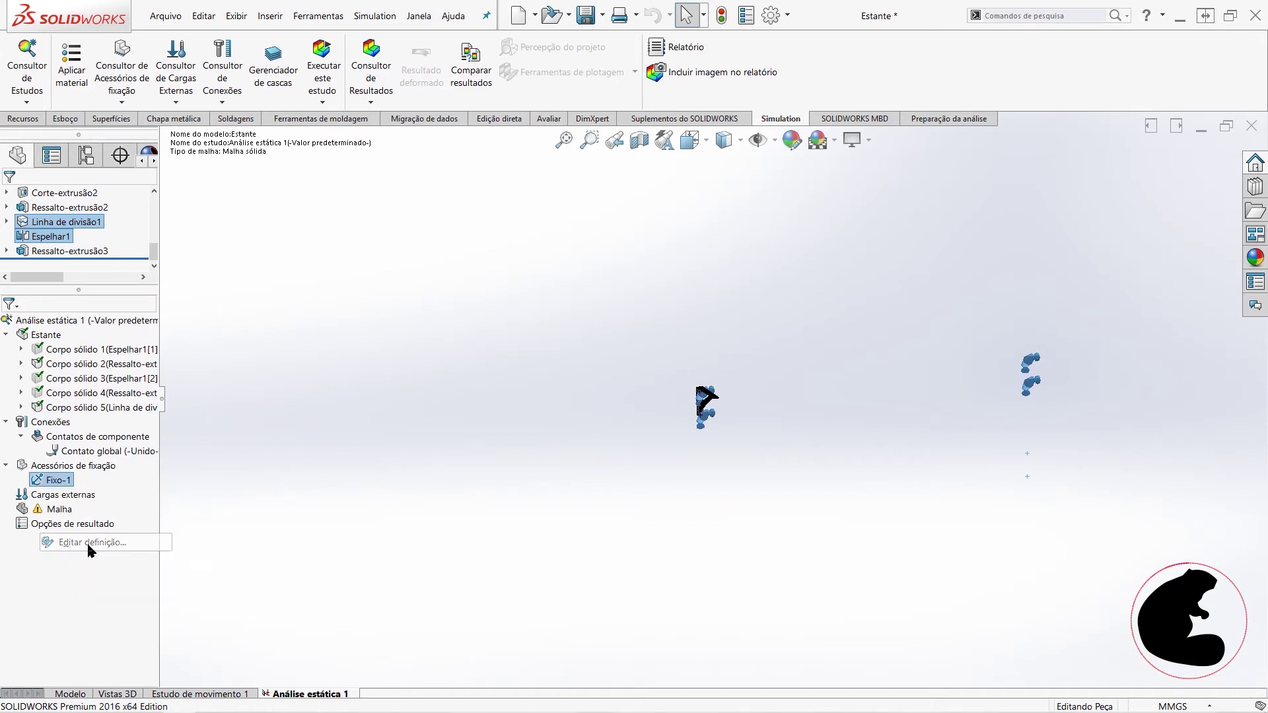
left_click(56, 447)
key("Delete")
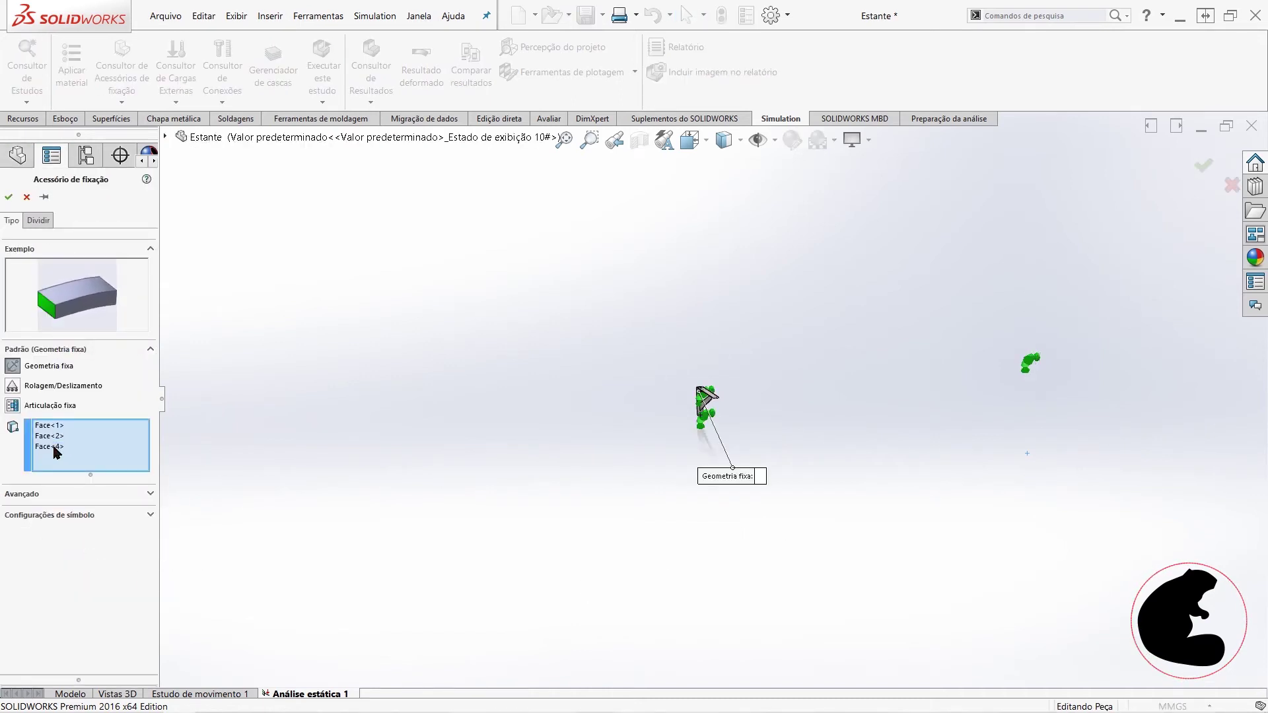
left_click(55, 447)
key("Delete")
left_click(62, 436)
key("Delete")
Step: Add the remaining bracket's lower hole face to Fixo-1 and accept the fixture
scroll(680, 396, "down", 3)
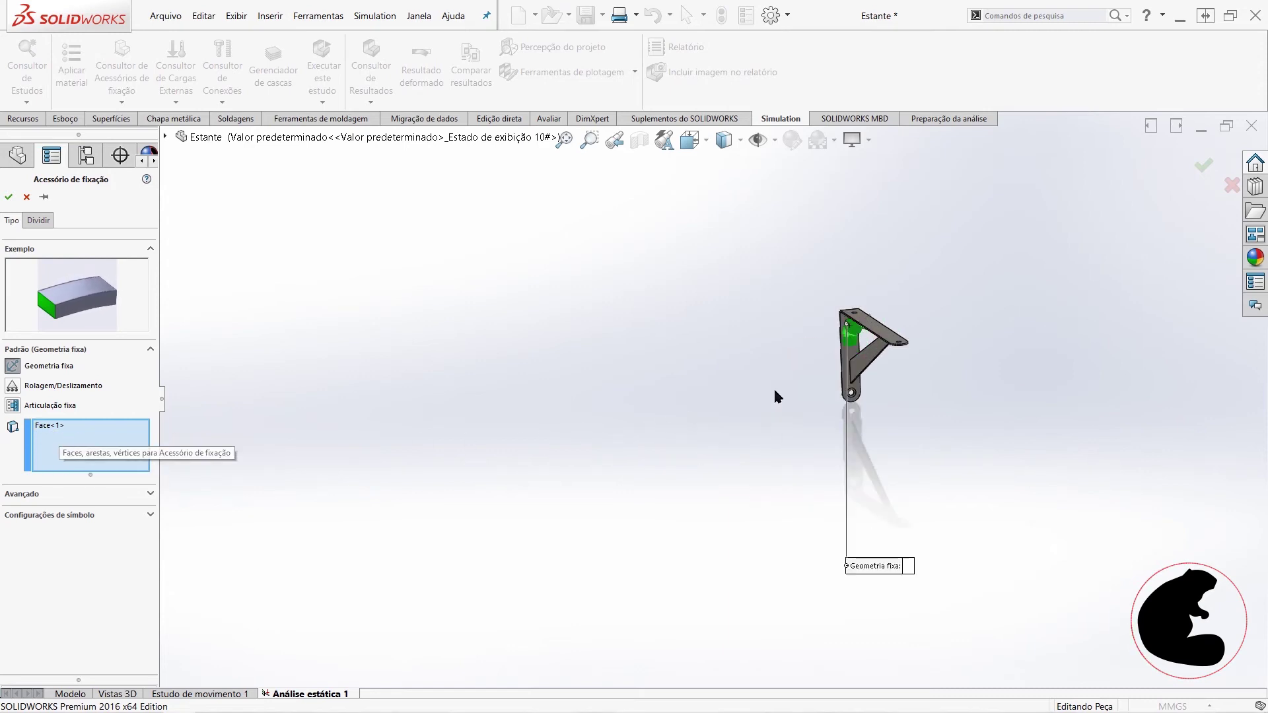
scroll(680, 396, "down", 5)
scroll(918, 463, "down", 2)
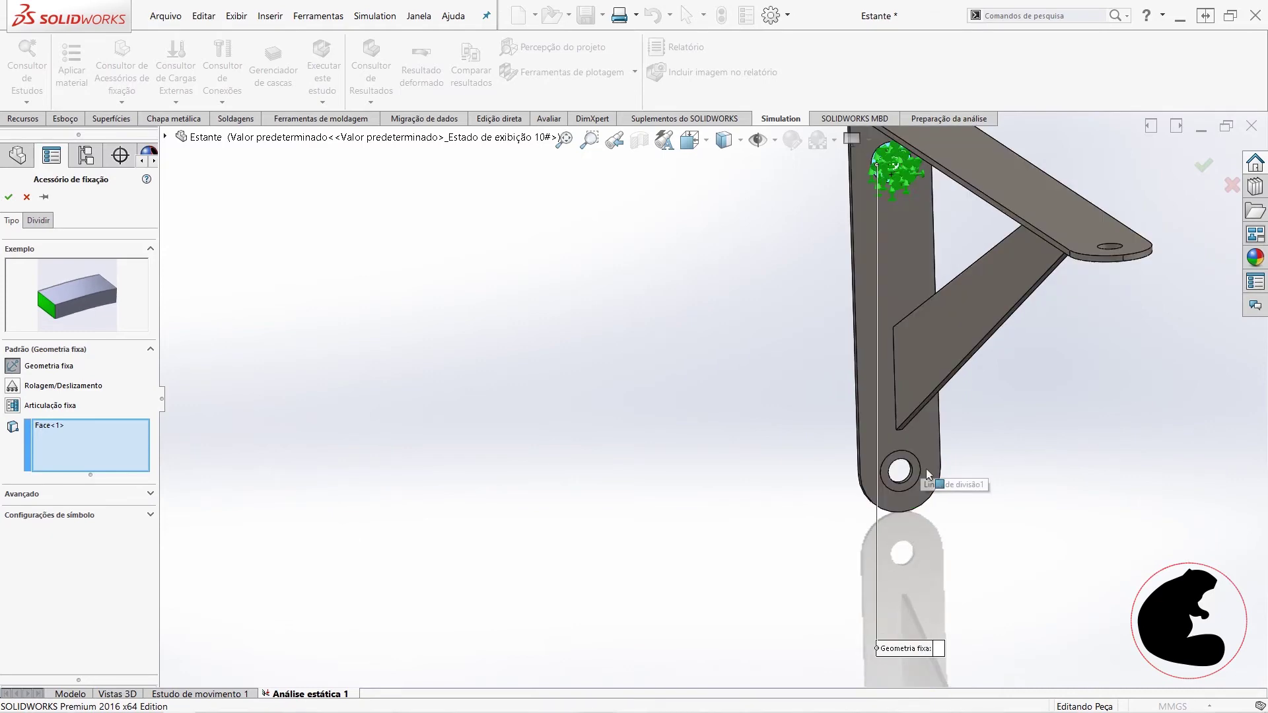
scroll(911, 469, "down", 3)
scroll(858, 462, "down", 3)
left_click(792, 423)
scroll(849, 587, "up", 4)
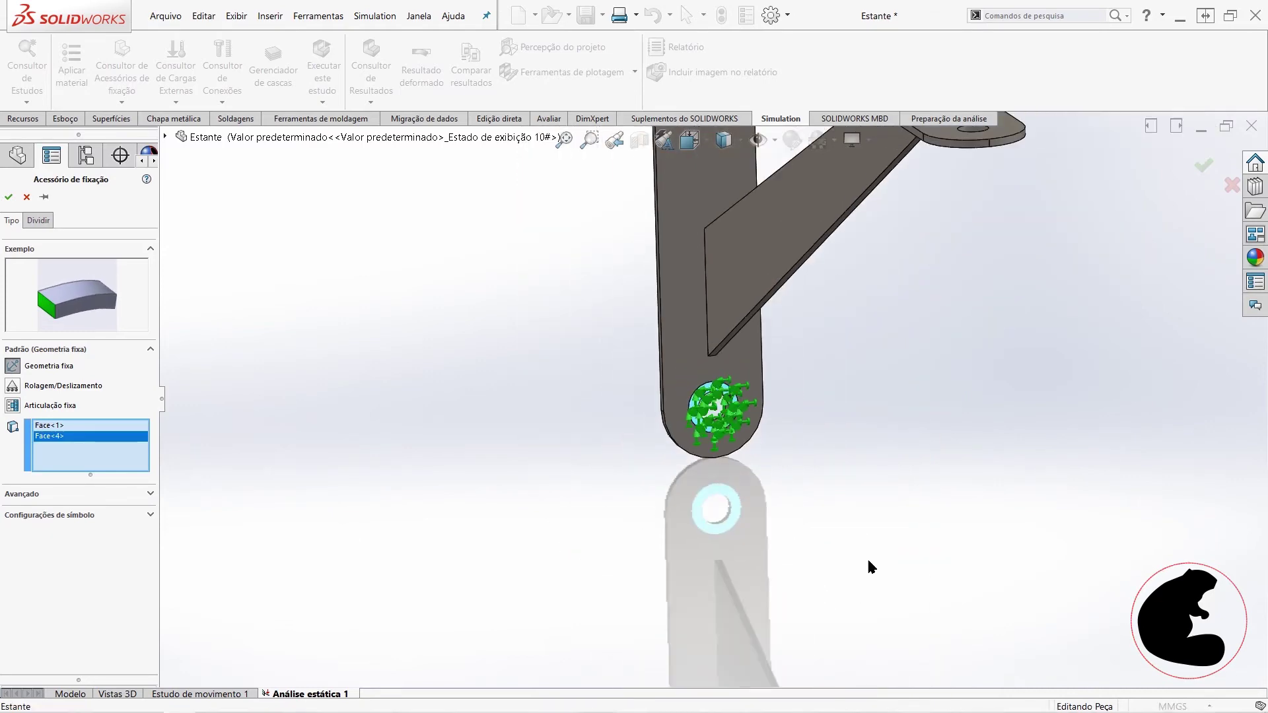
scroll(867, 564, "up", 2)
left_click(8, 198)
scroll(727, 470, "up", 2)
scroll(806, 472, "up", 2)
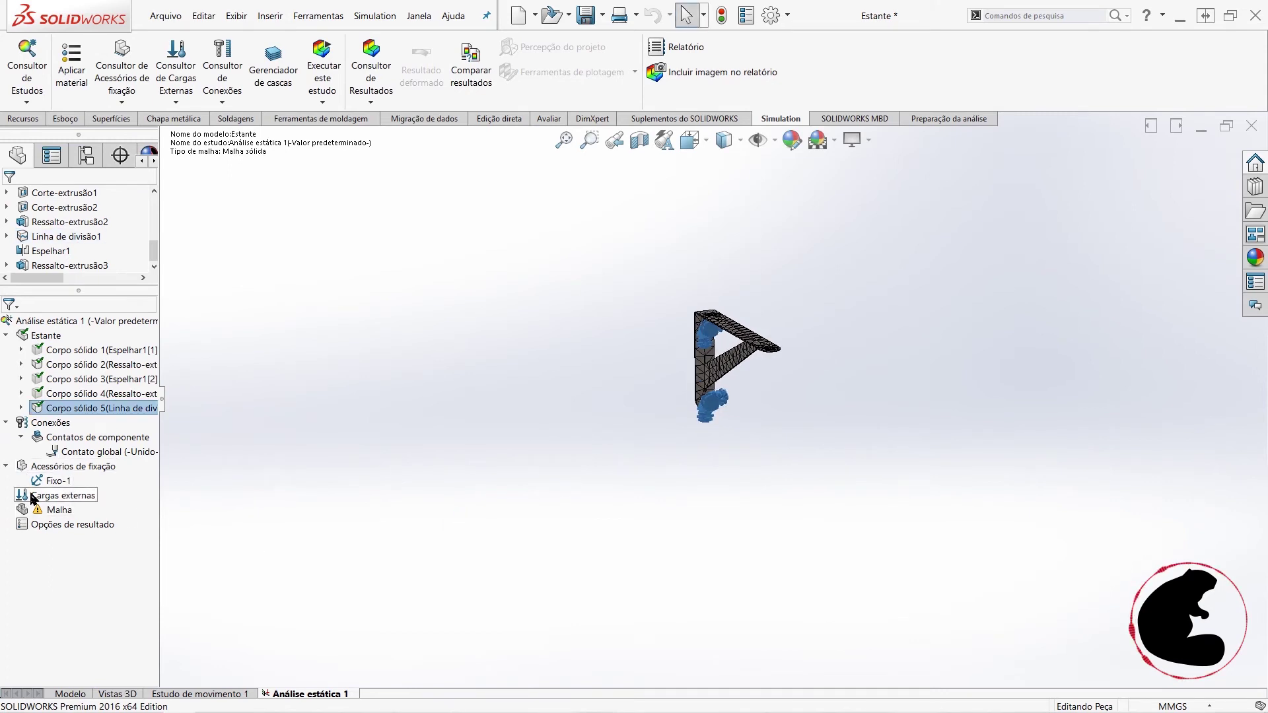
Step: Apply a new 50 N force to the bracket's top face
right_click(55, 495)
left_click(76, 165)
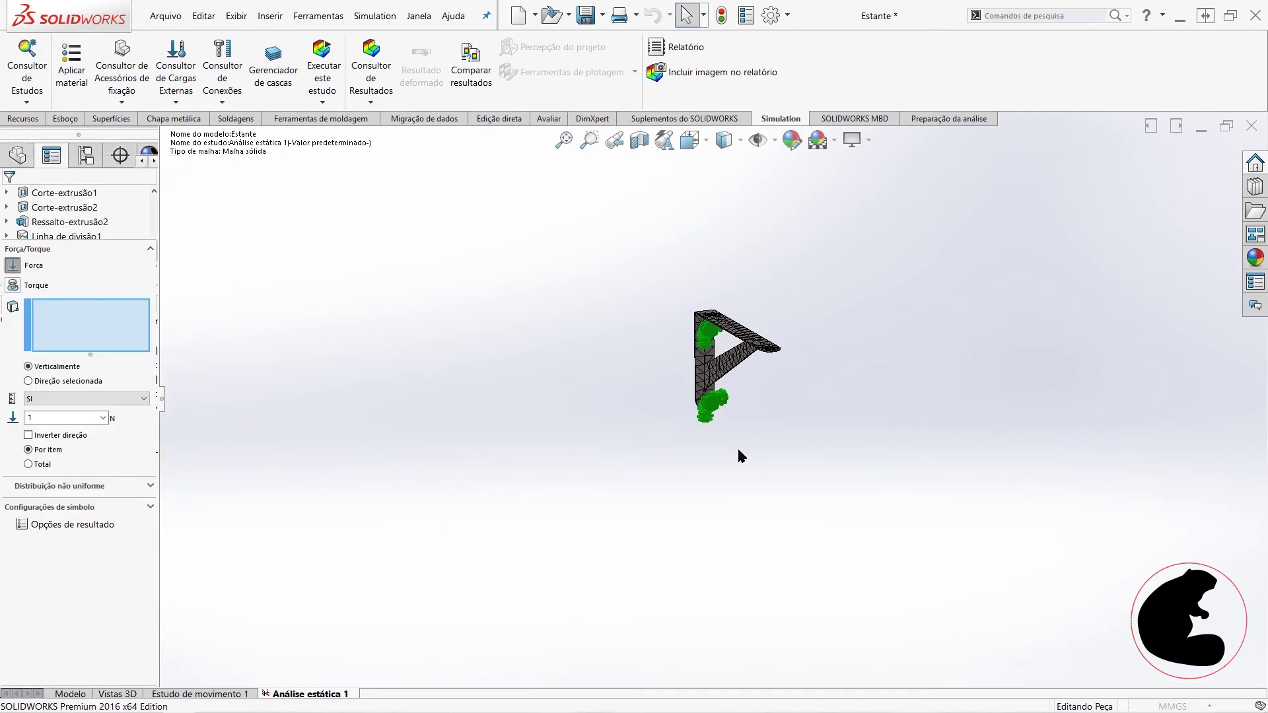
scroll(715, 418, "down", 5)
left_click(673, 477)
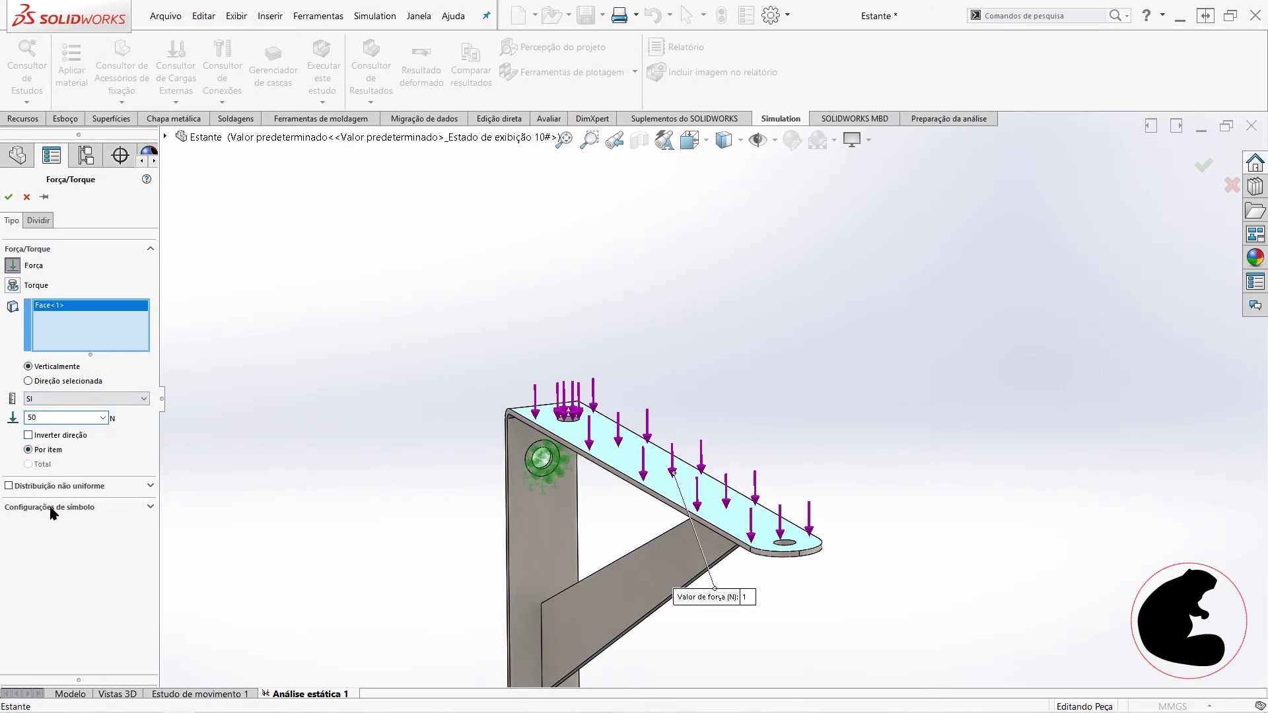
Step: Draw the Força-2 arrows in red at a larger symbol size and confirm the load
left_click(152, 507)
left_click(142, 524)
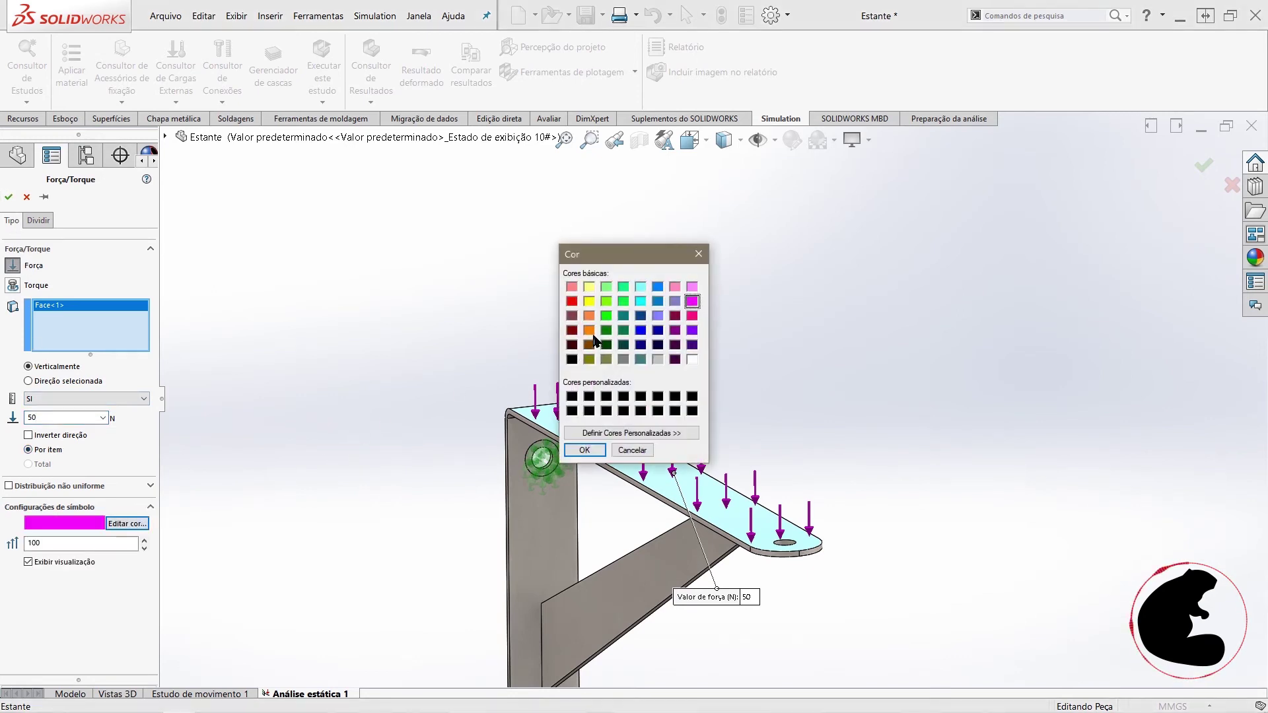
left_click(572, 301)
left_click(584, 449)
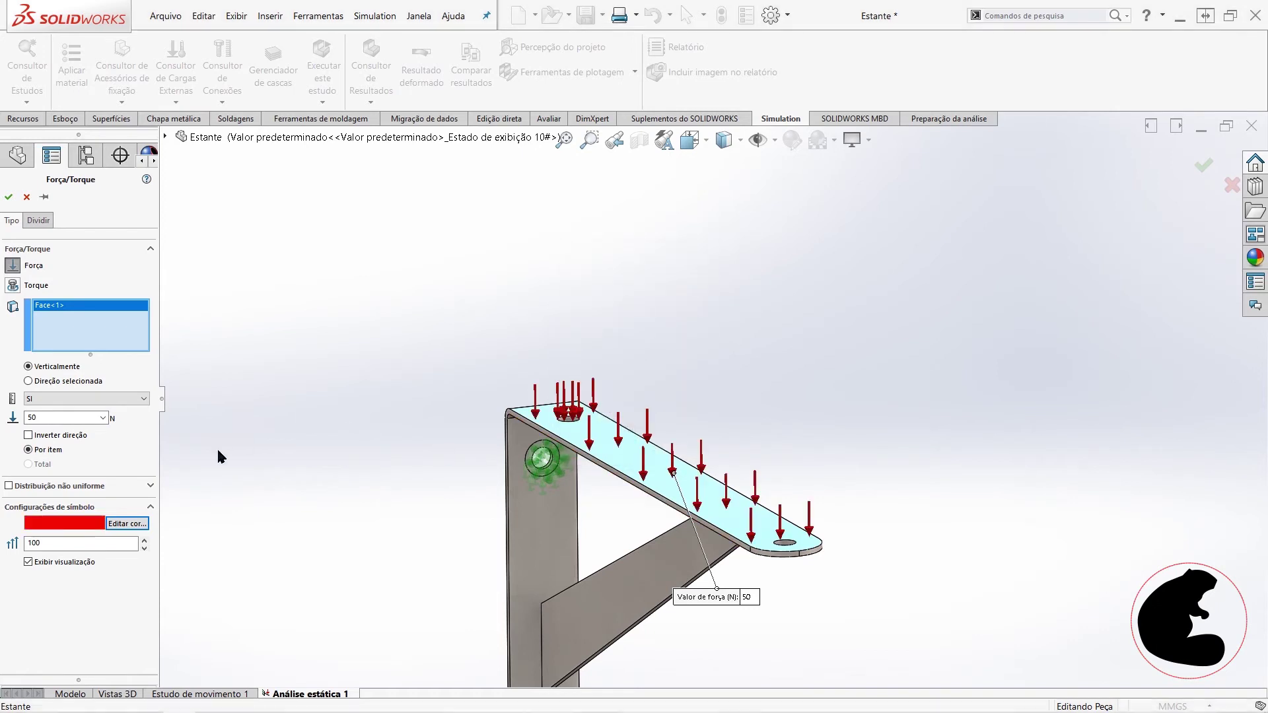
double_click(75, 543)
type("510")
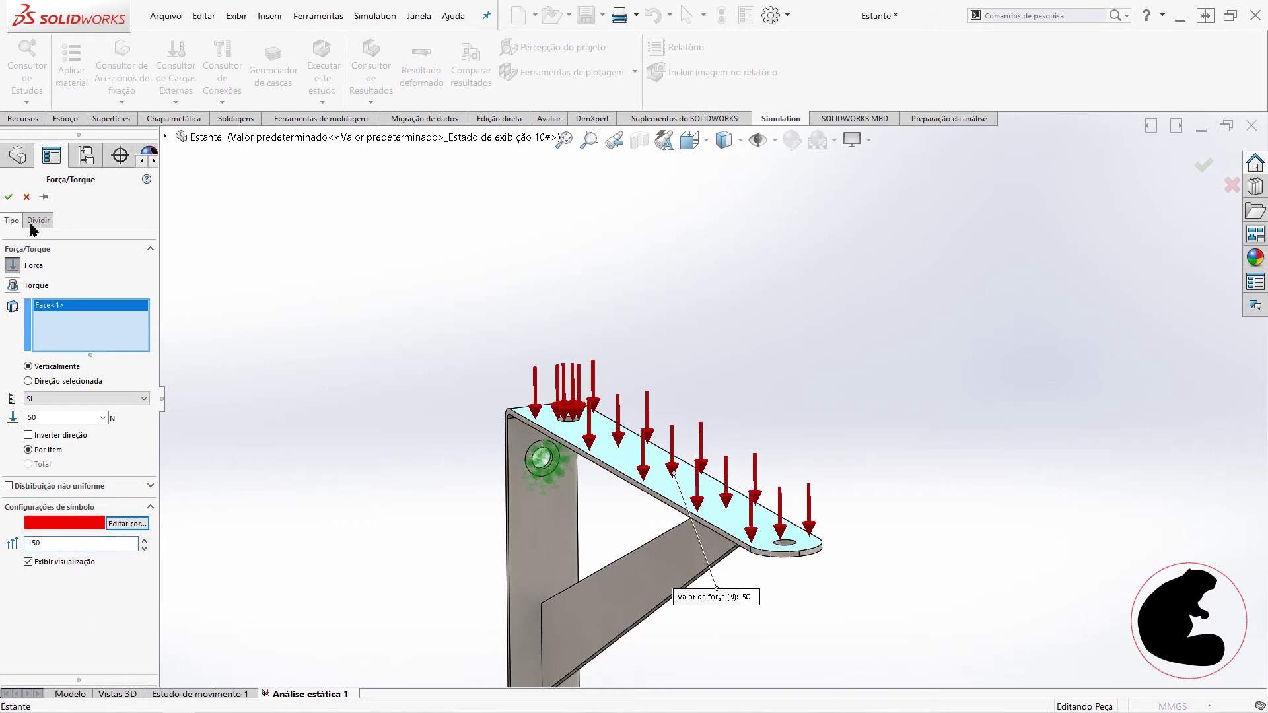
left_click(8, 197)
middle_click_drag(916, 445, 633, 433)
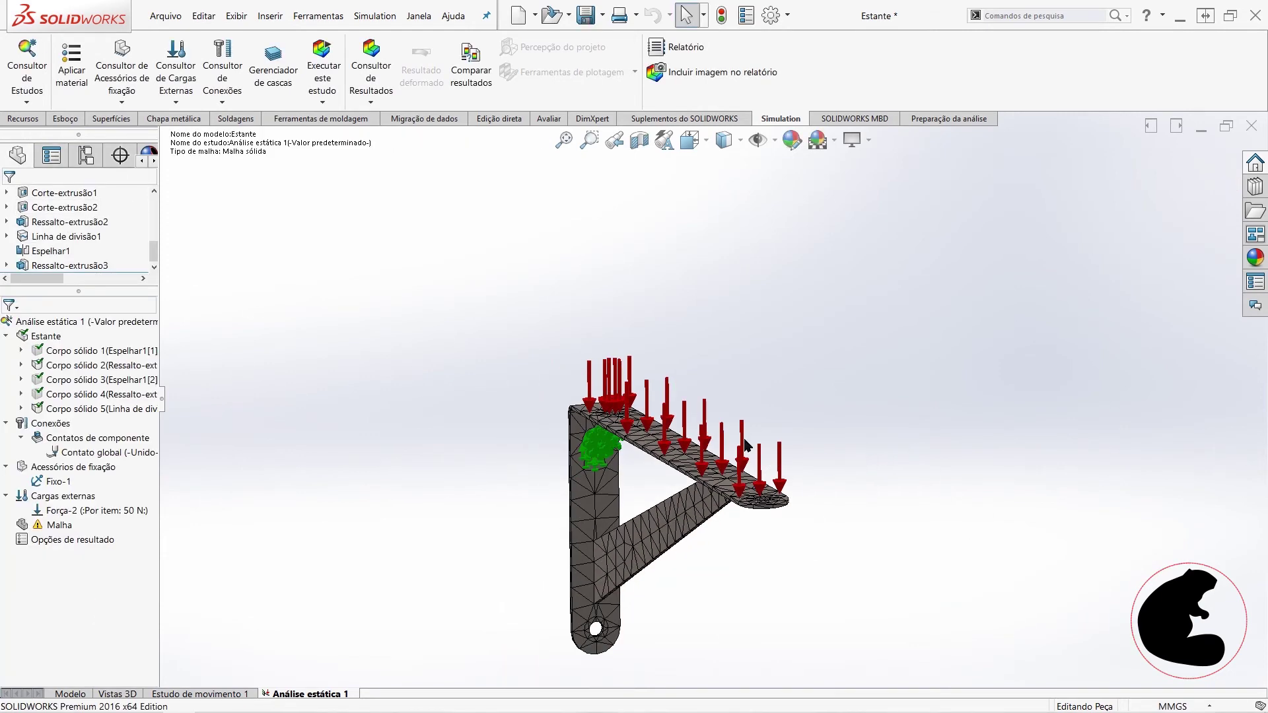
Step: Zoom and orbit around the meshed bracket to inspect it from several angles
scroll(633, 434, "down", 5)
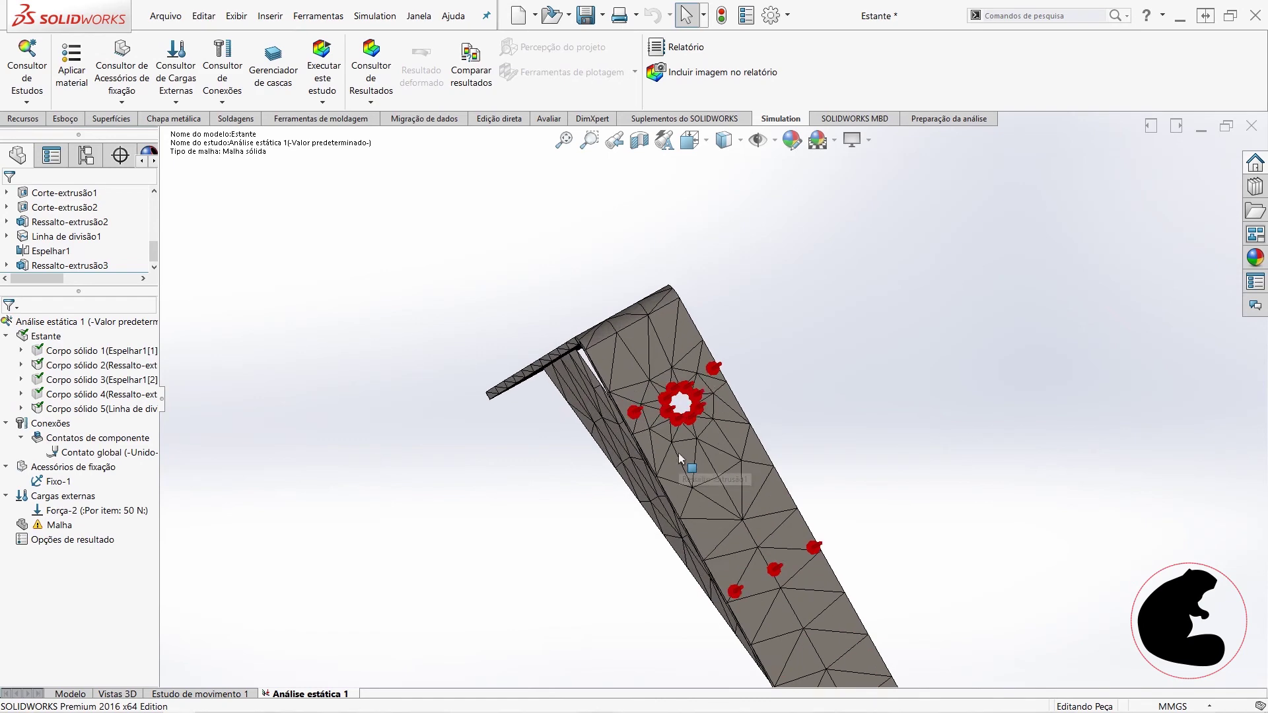
scroll(718, 481, "down", 5)
scroll(682, 368, "up", 5)
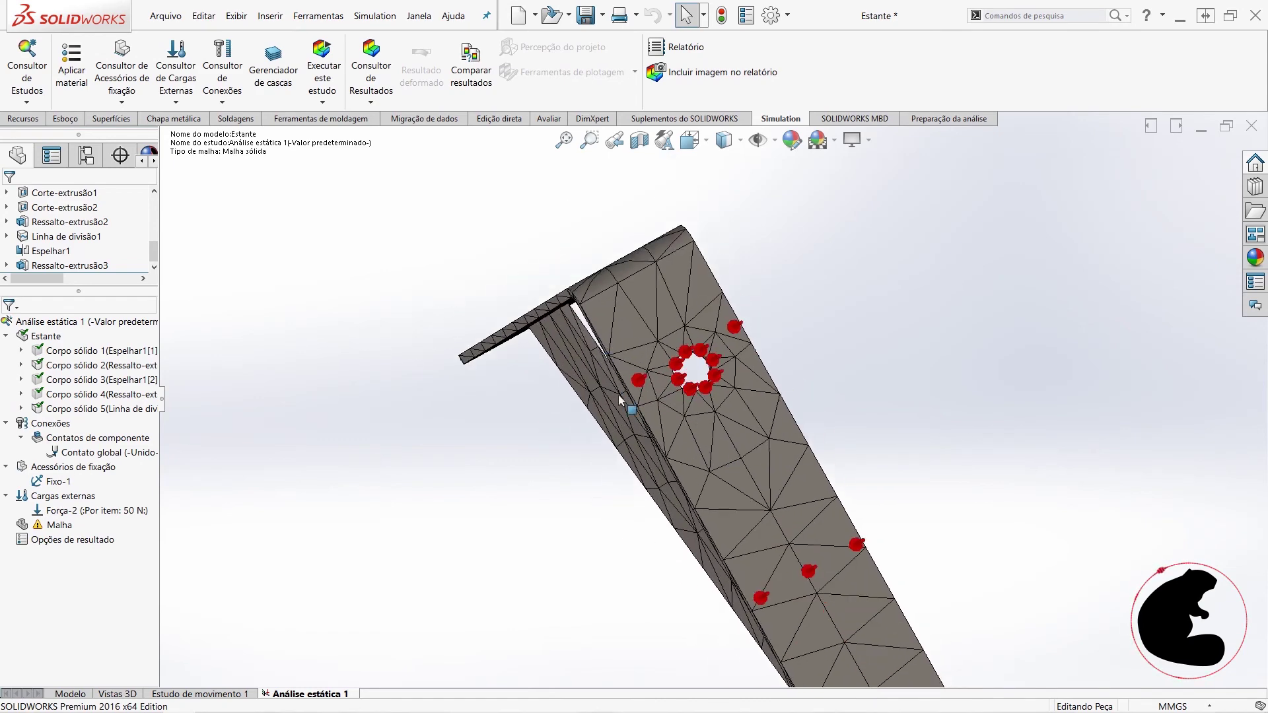
mouse_move(682, 368)
middle_mouse_down()
mouse_move(809, 581)
mouse_move(766, 548)
middle_mouse_up()
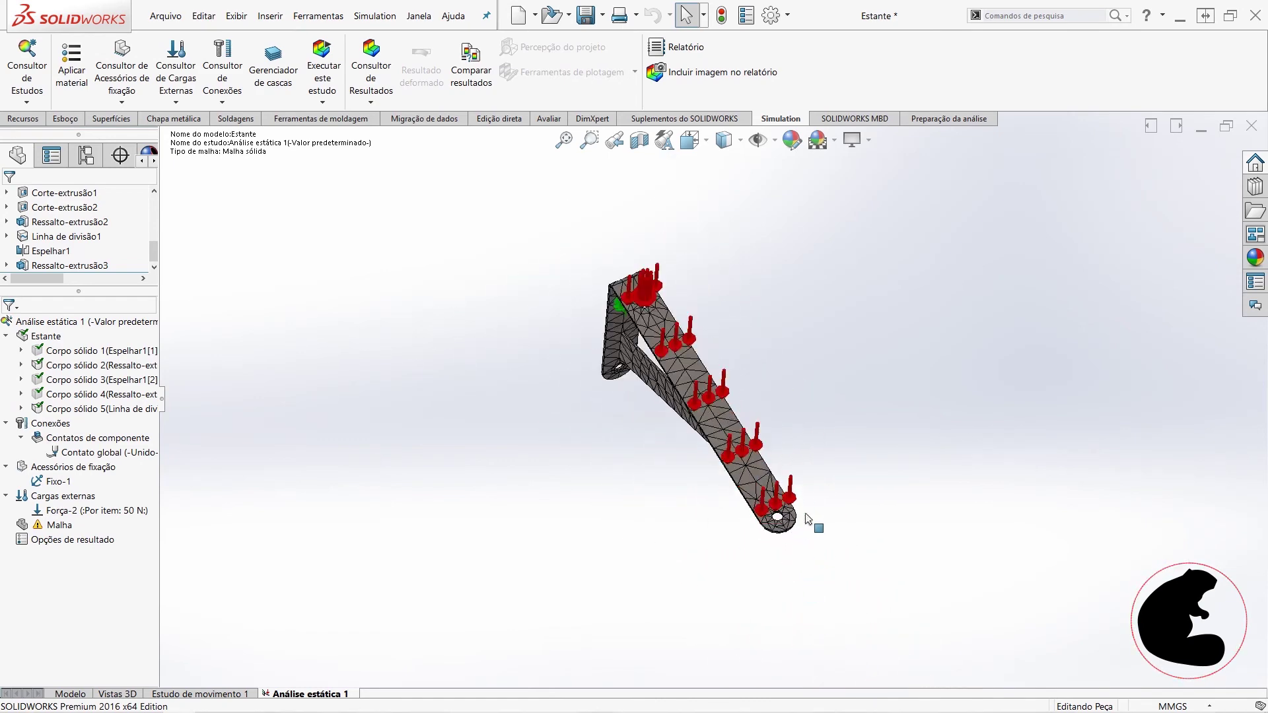
scroll(755, 537, "down", 5)
scroll(732, 317, "up", 3)
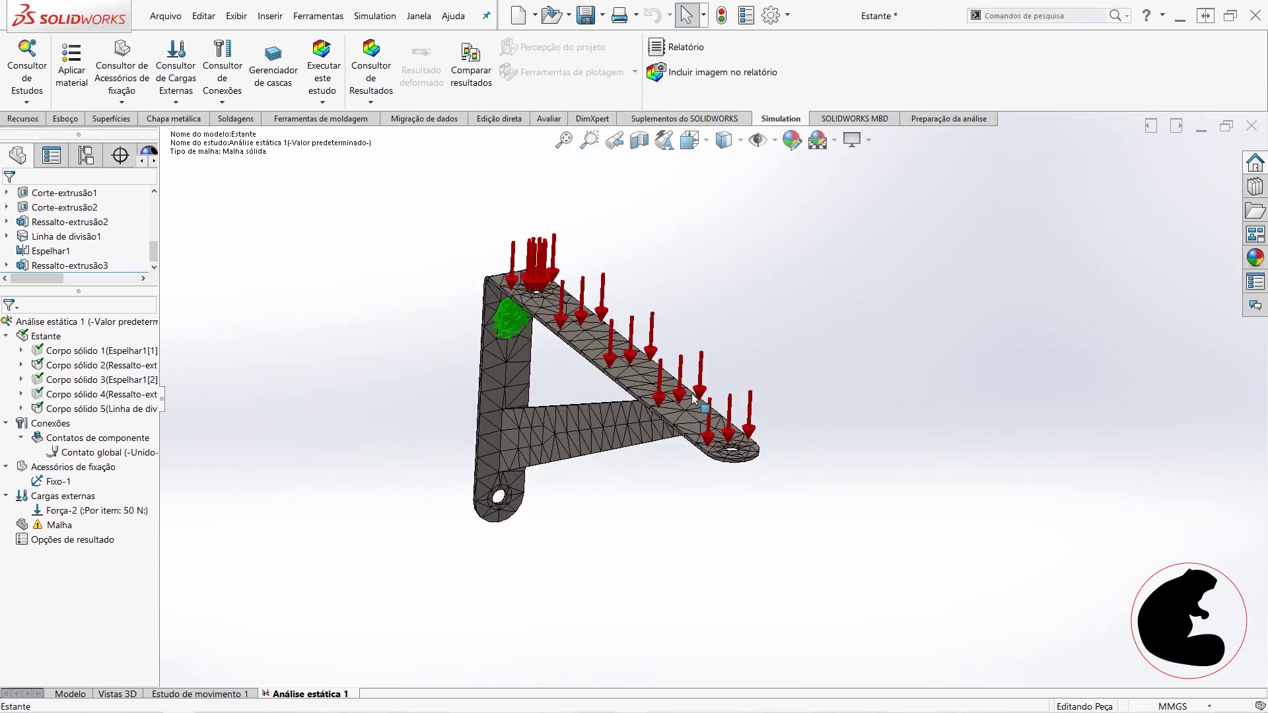
middle_click_drag(693, 399, 690, 512)
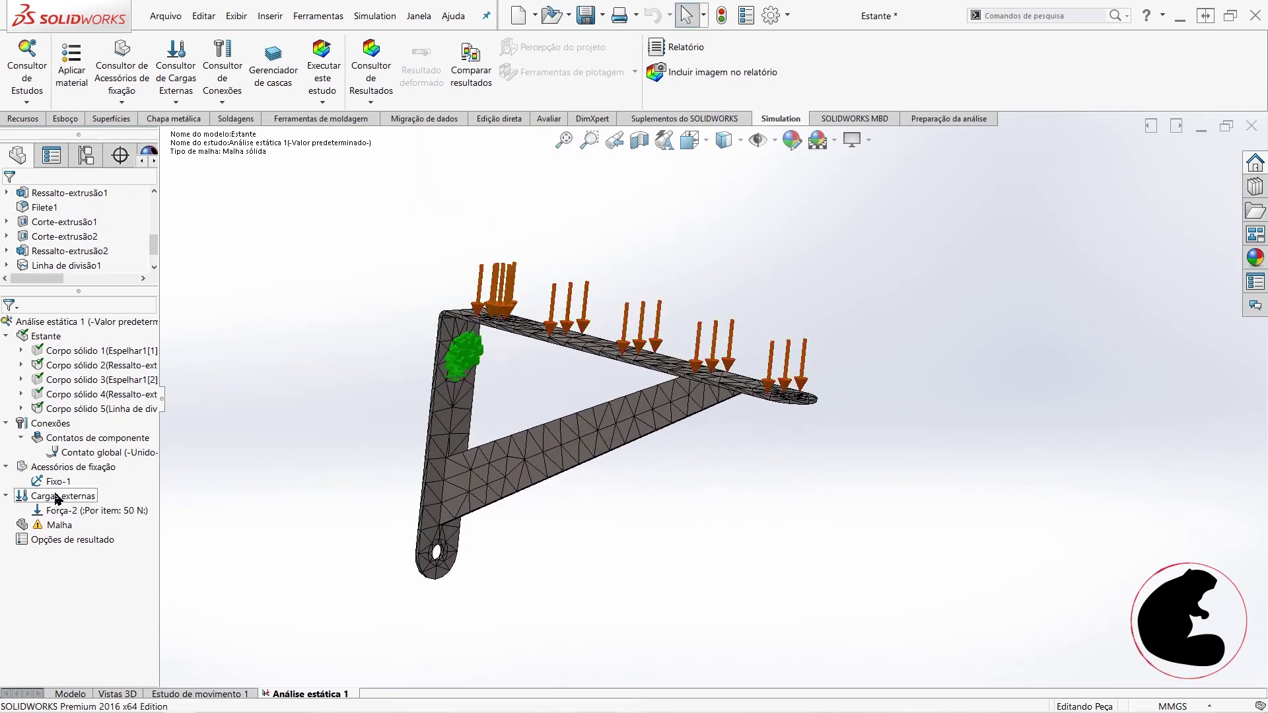
scroll(453, 558, "down", 2)
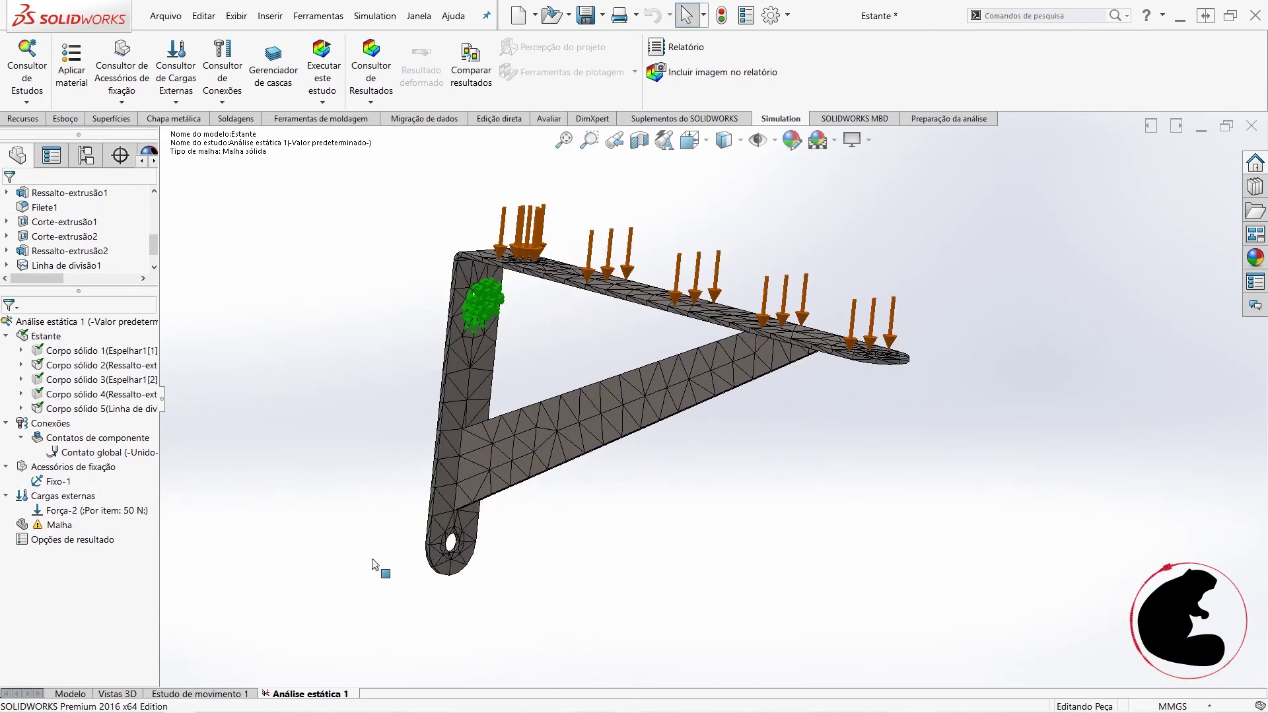
Step: Confirm the Fixo-1 fixture on Face<1> and Face<2>, then bring up the mesh options
right_click(56, 481)
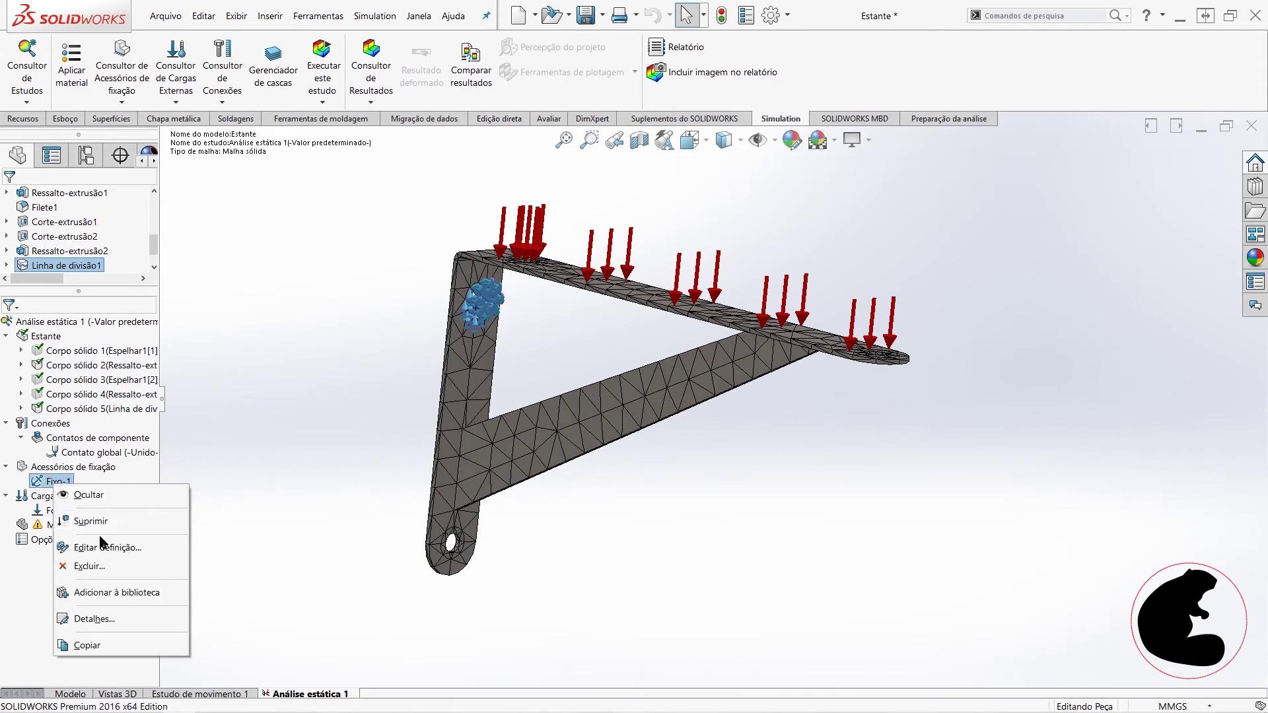
left_click(103, 547)
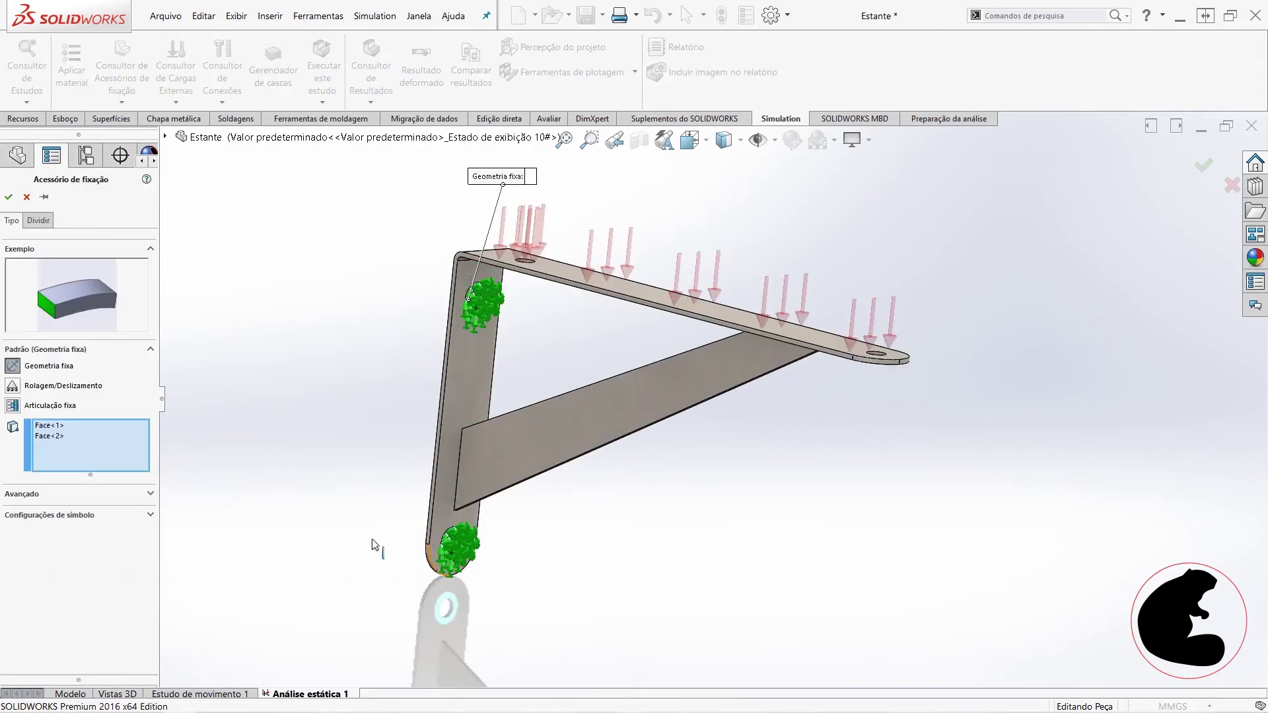
left_click(9, 197)
scroll(665, 376, "up", 3)
middle_click_drag(665, 376, 643, 415)
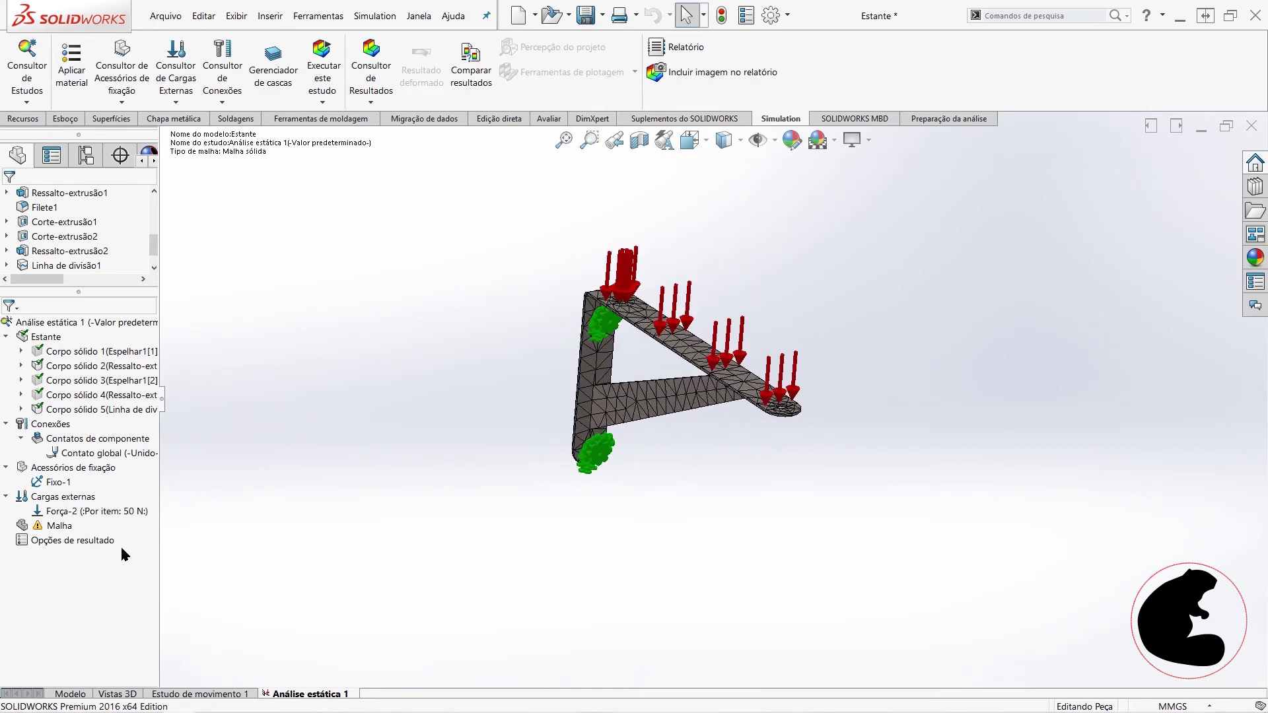
right_click(56, 533)
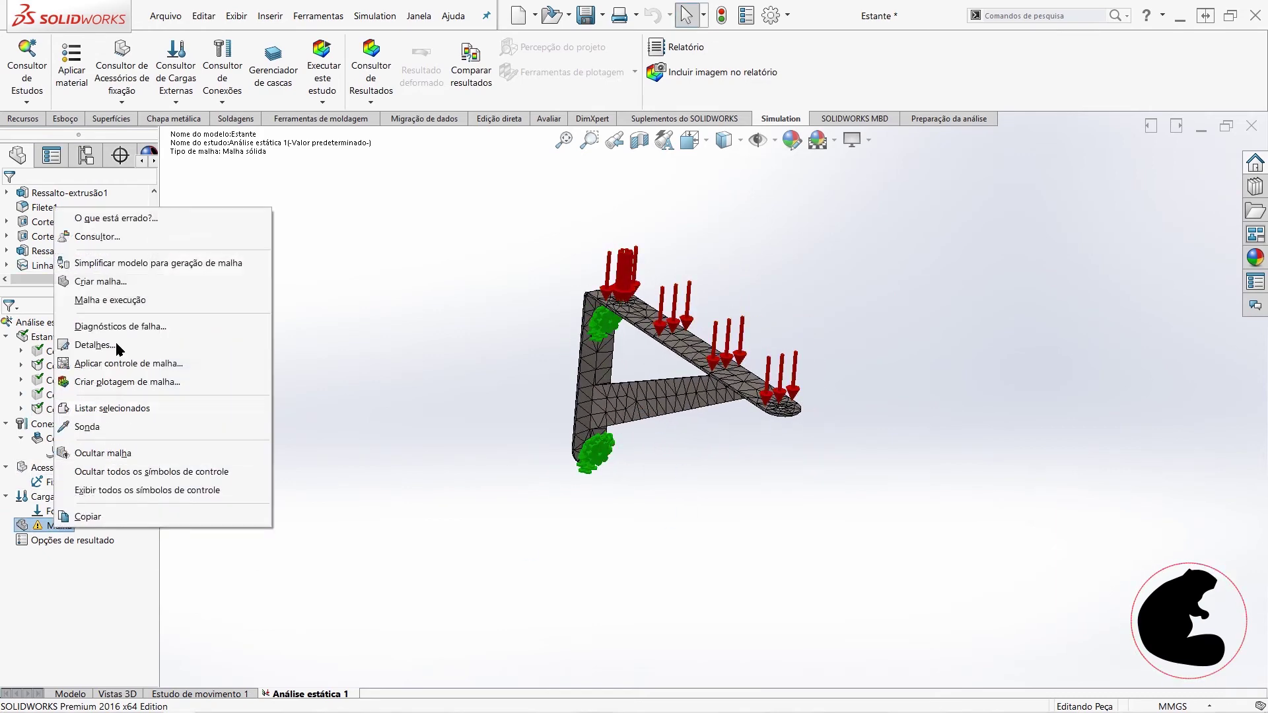
Step: Remesh the bracket at the Fina density (about 1.32 mm elements) and fit it to view
left_click(105, 280)
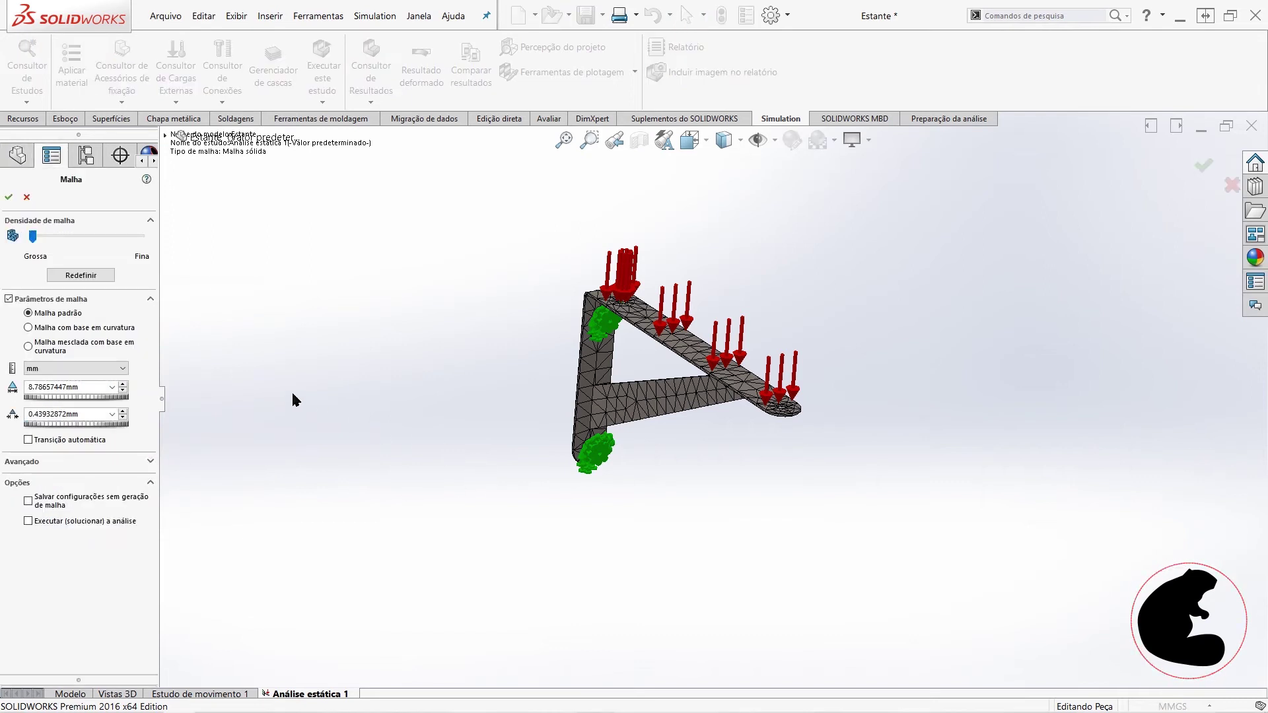
left_click_drag(36, 242, 170, 245)
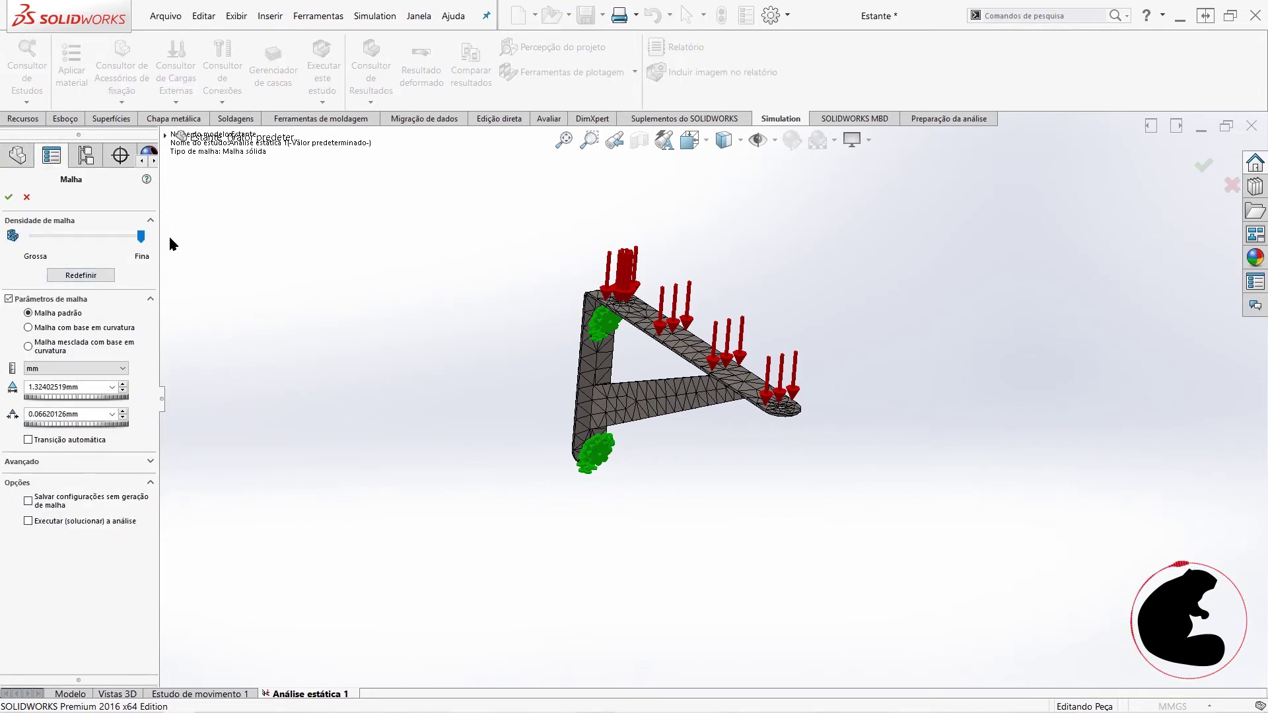
left_click(6, 197)
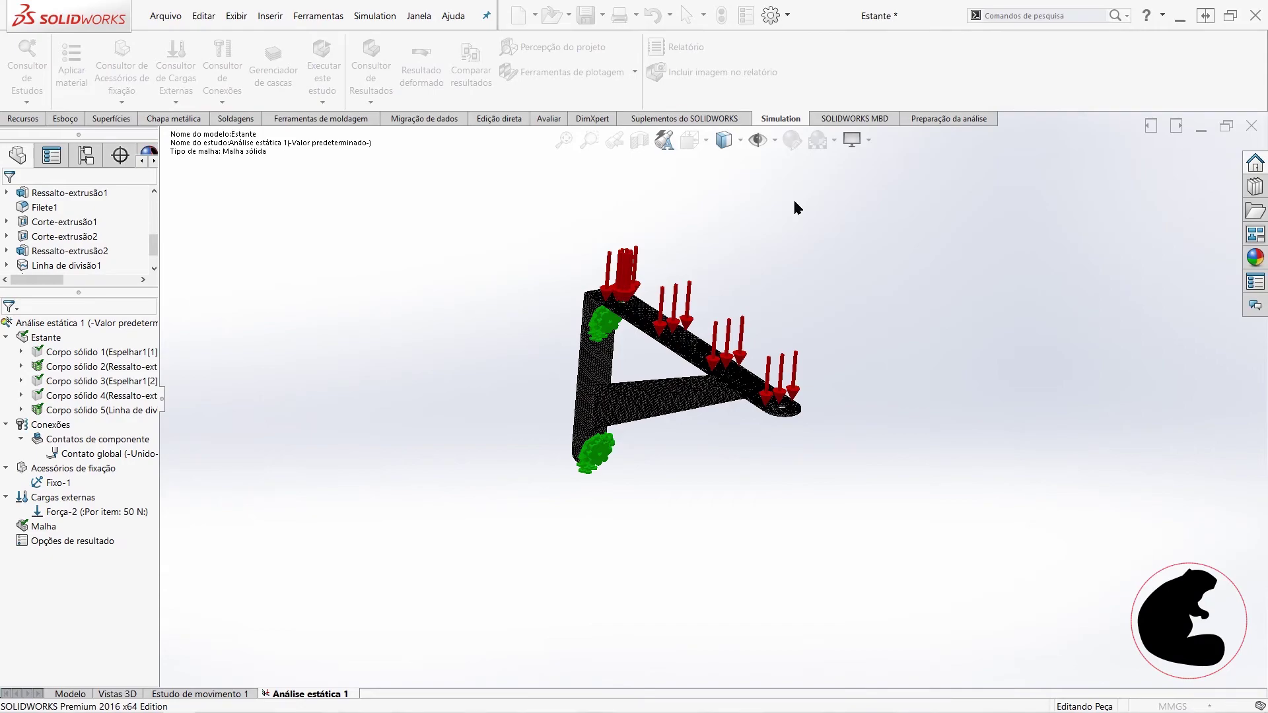
key("f")
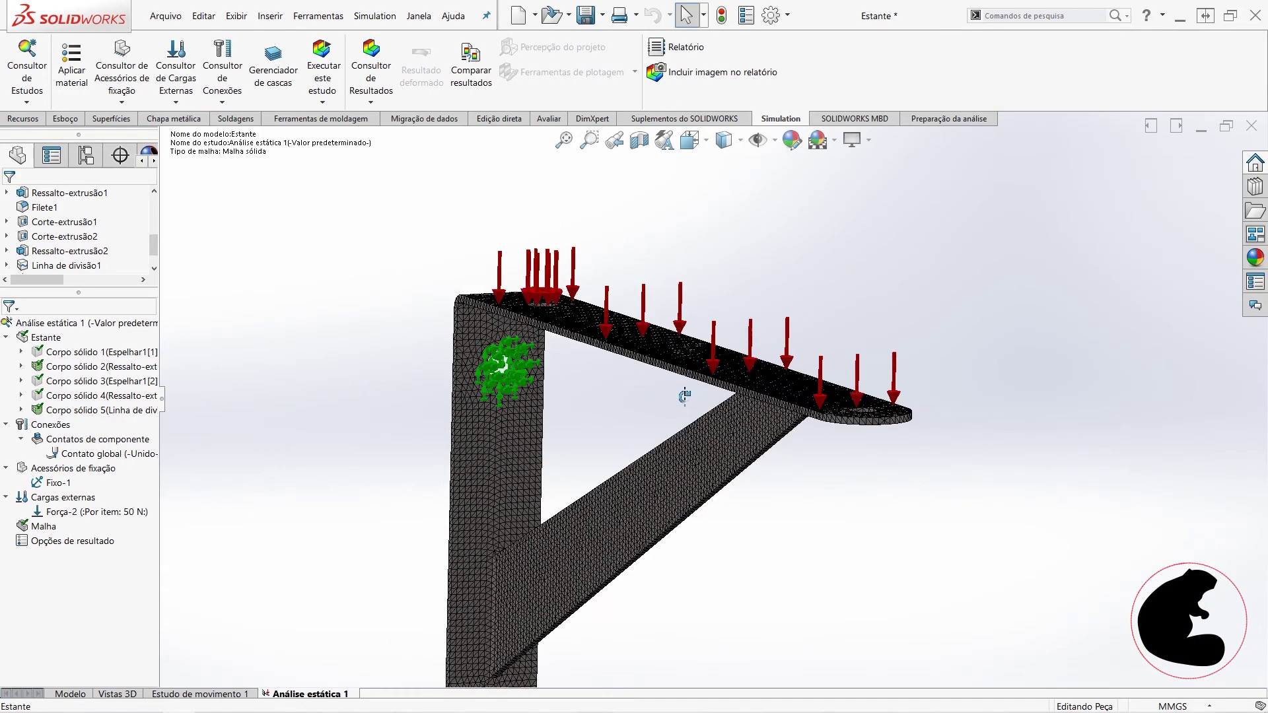
middle_click_drag(696, 456, 706, 396)
scroll(710, 445, "up", 3)
middle_click_drag(710, 446, 473, 509)
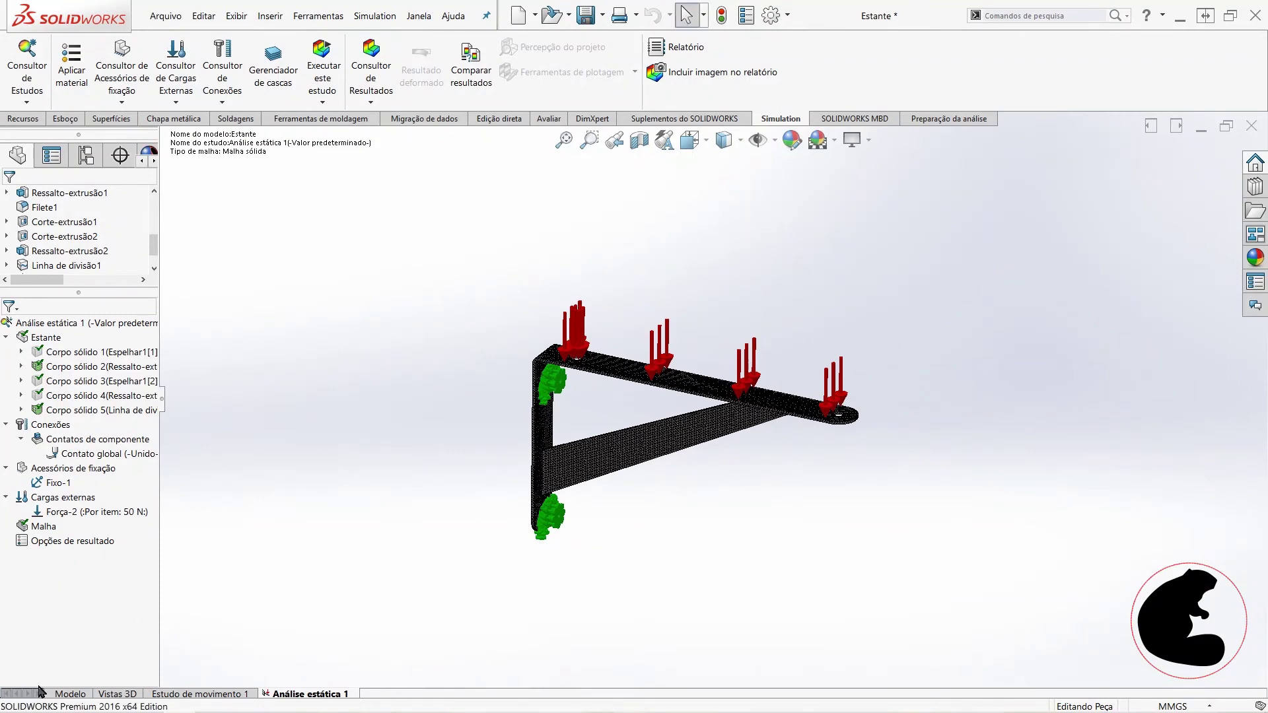
Step: Run the static study to get a von Mises plot peaking at 1.451e+008 N/m^2
left_click(334, 63)
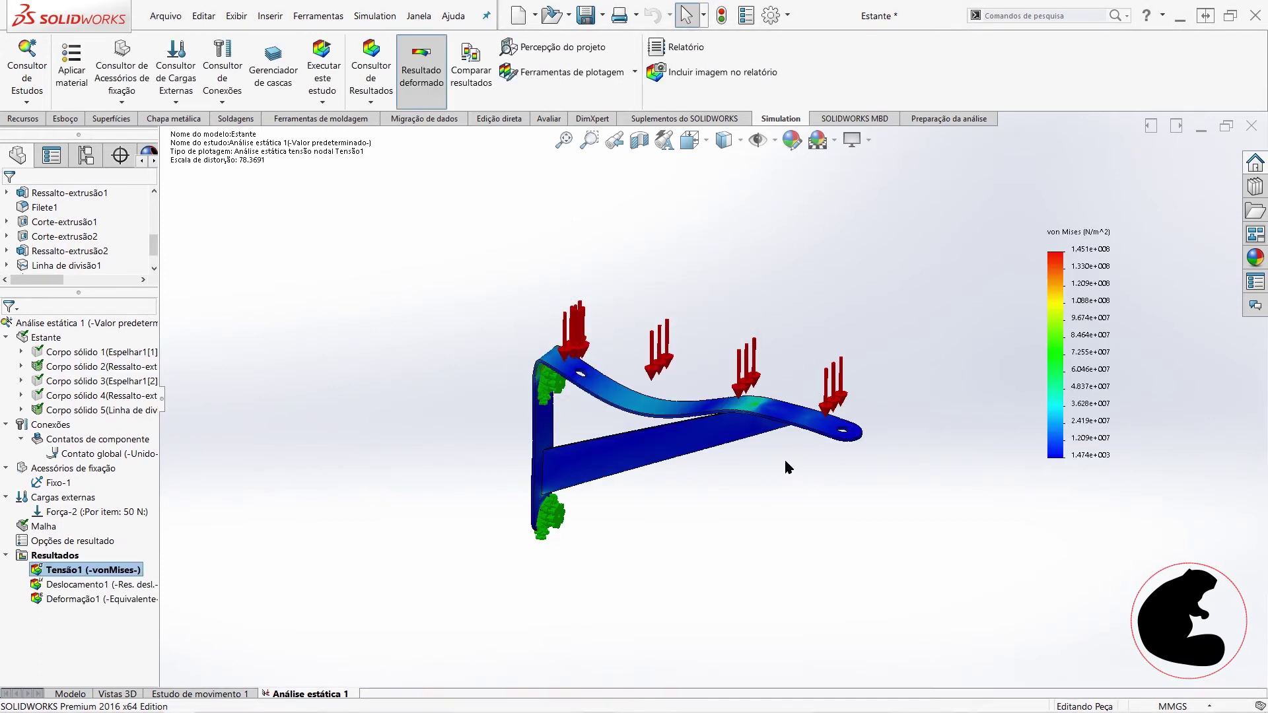
scroll(774, 447, "down", 3)
middle_click_drag(733, 436, 738, 411)
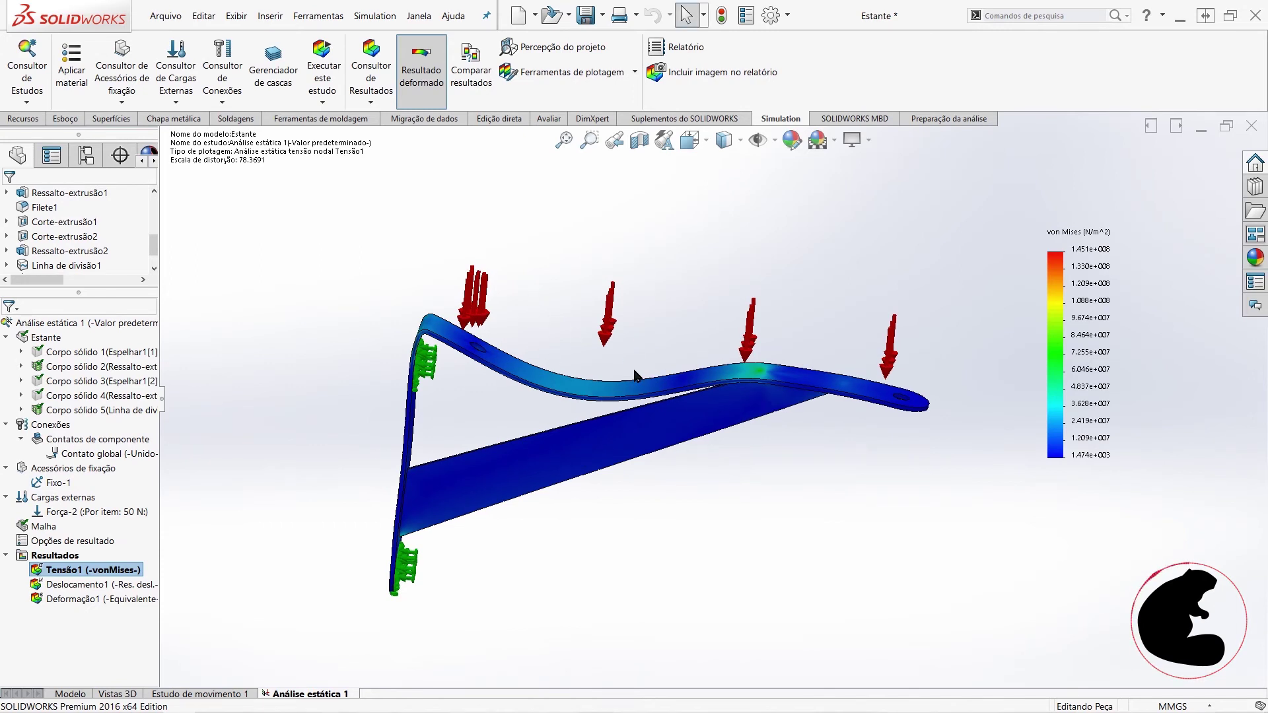
mouse_move(862, 404)
middle_mouse_down()
mouse_move(840, 324)
mouse_move(651, 328)
middle_mouse_up()
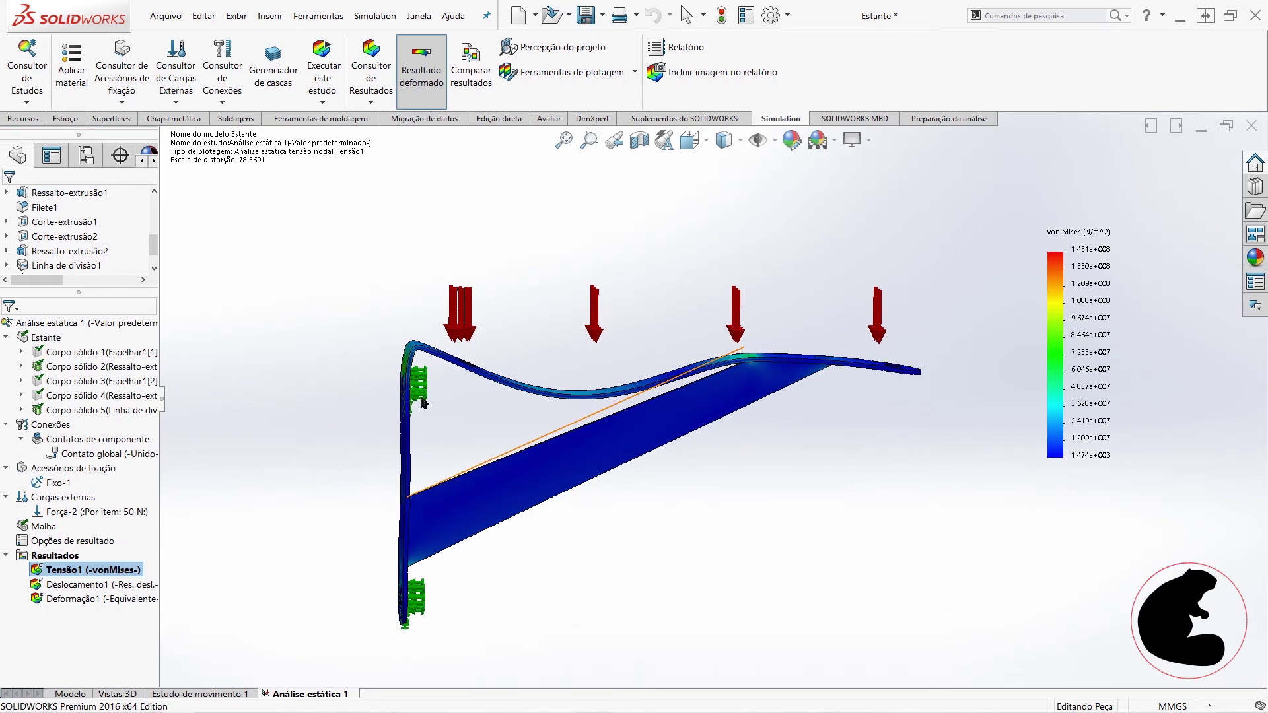
middle_click_drag(674, 448, 650, 451)
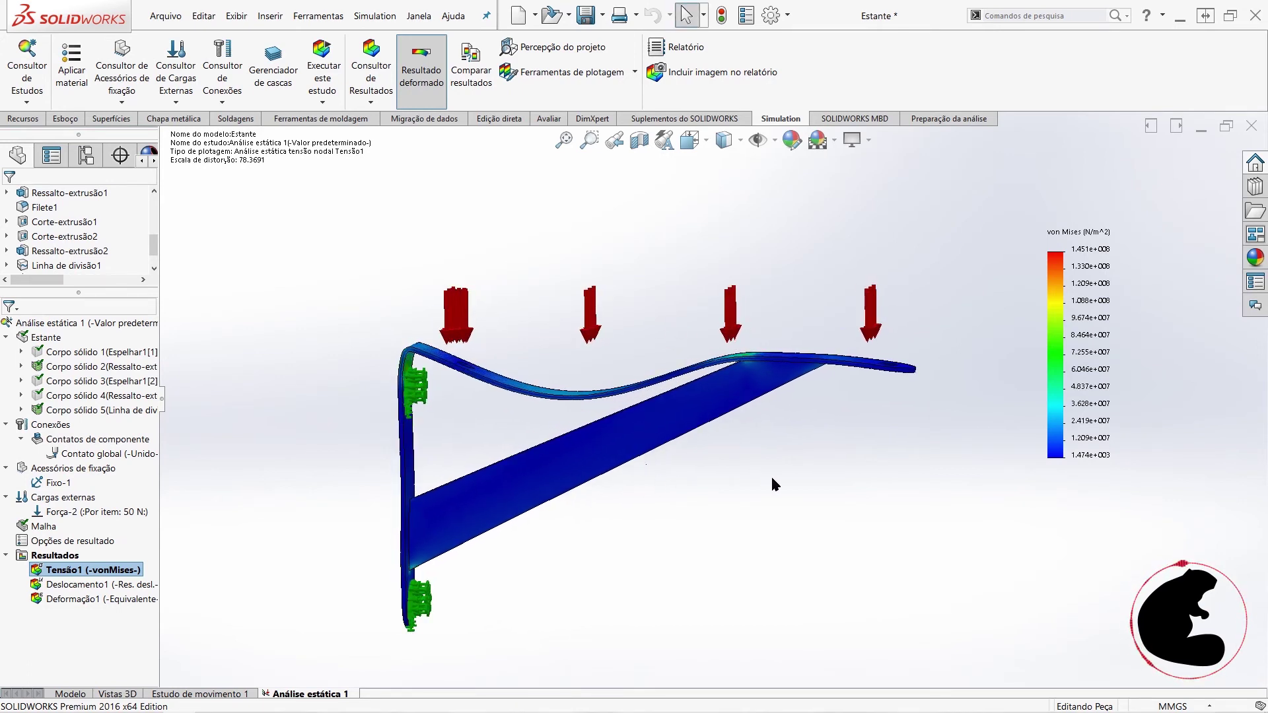
left_click(421, 72)
mouse_move(805, 431)
middle_mouse_down()
mouse_move(761, 433)
mouse_move(770, 474)
middle_mouse_up()
left_click(421, 71)
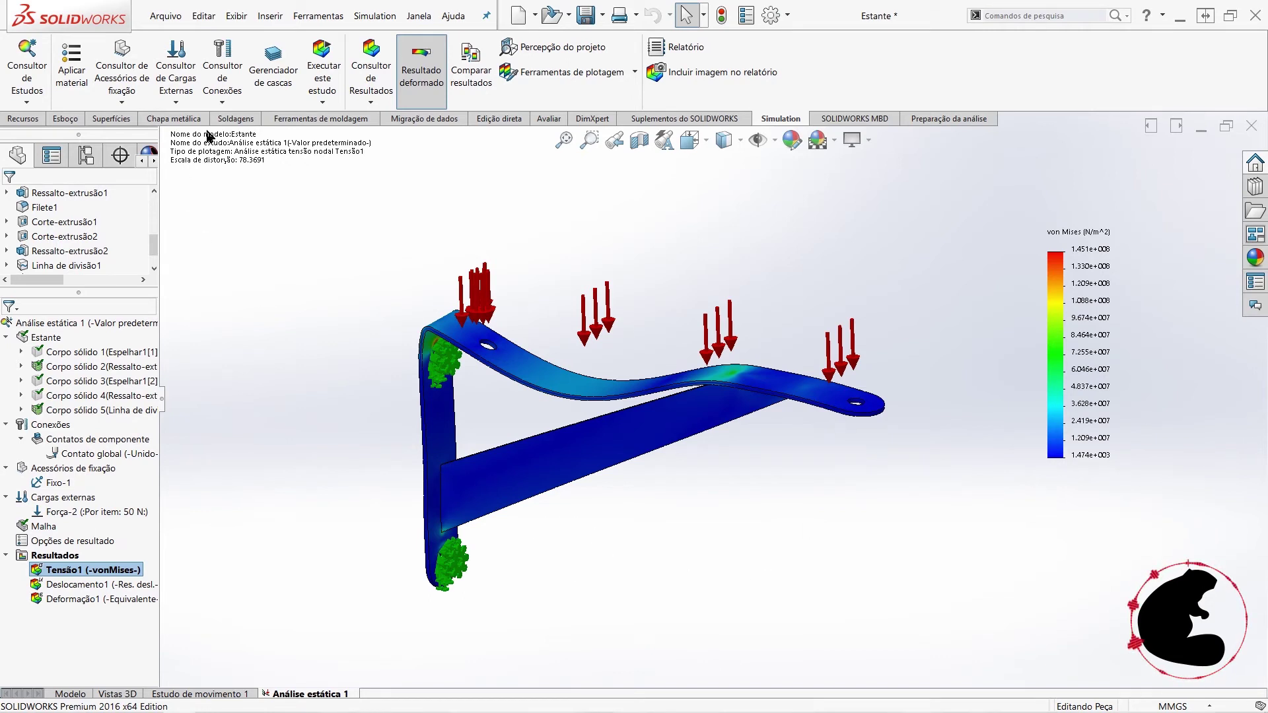
Step: Switch Deformação1 to Escala real deformation and rerun the static study
right_click(78, 602)
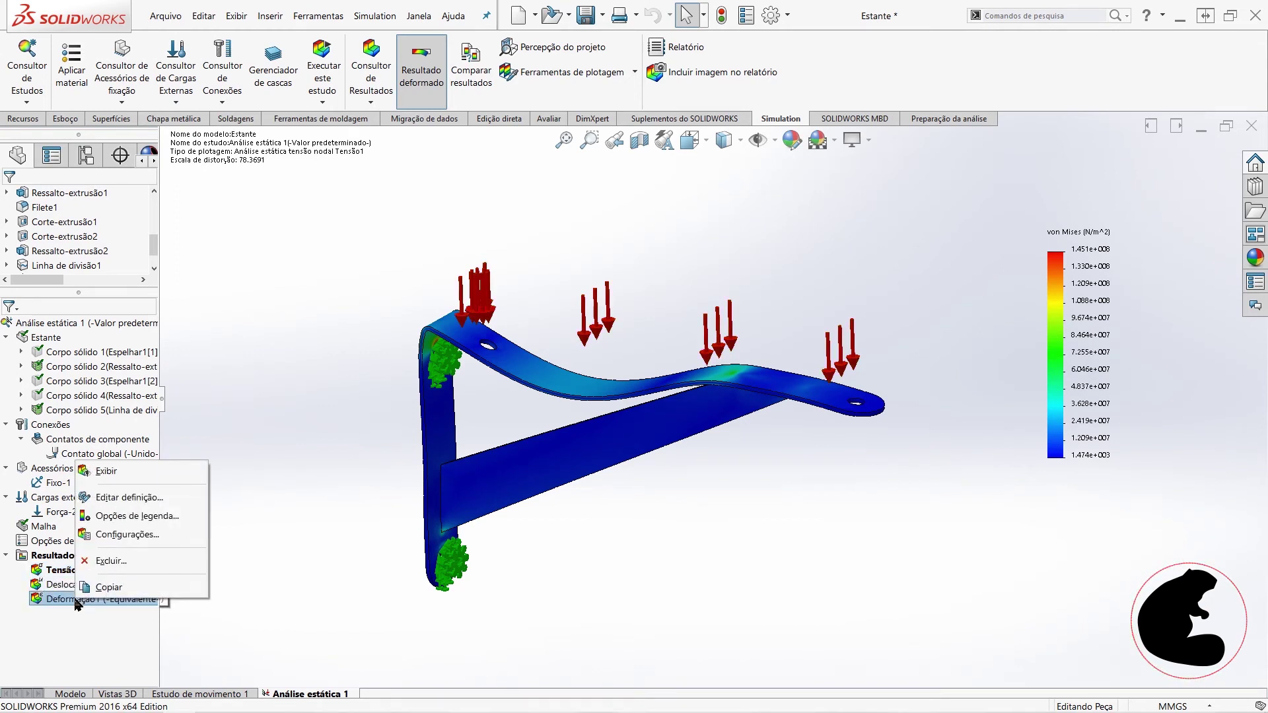
left_click(125, 500)
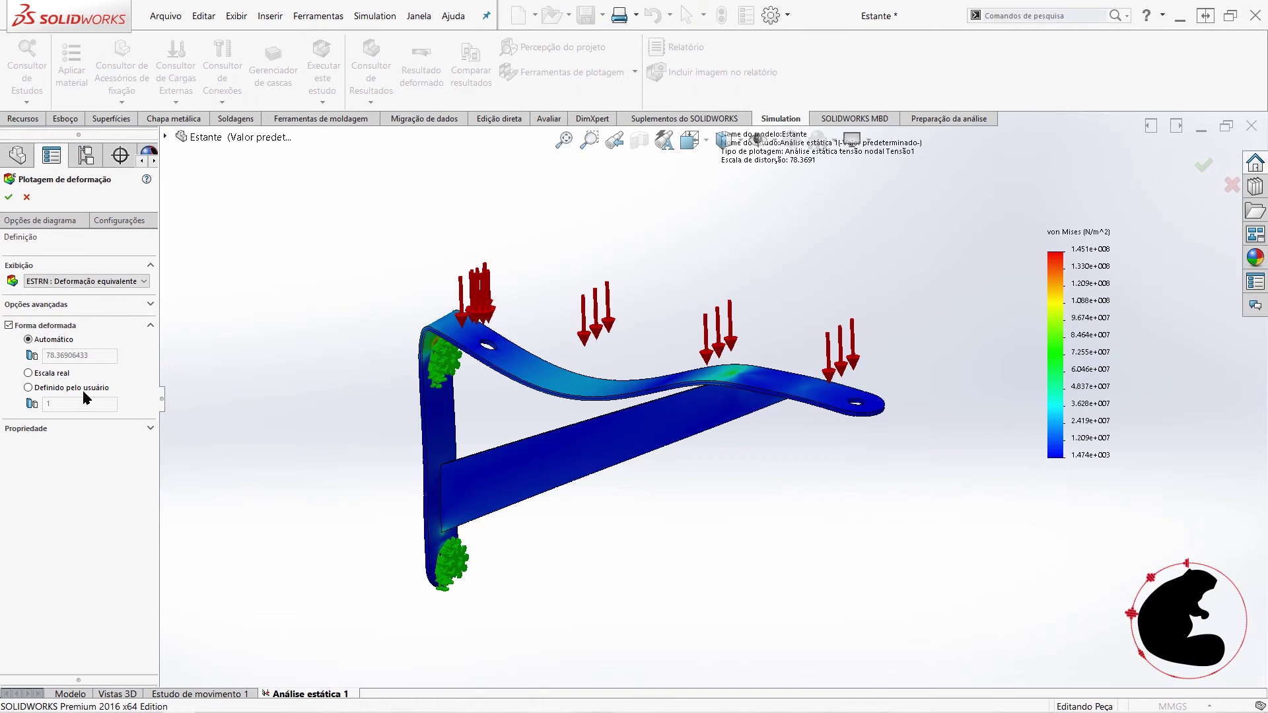
left_click(31, 376)
left_click(8, 196)
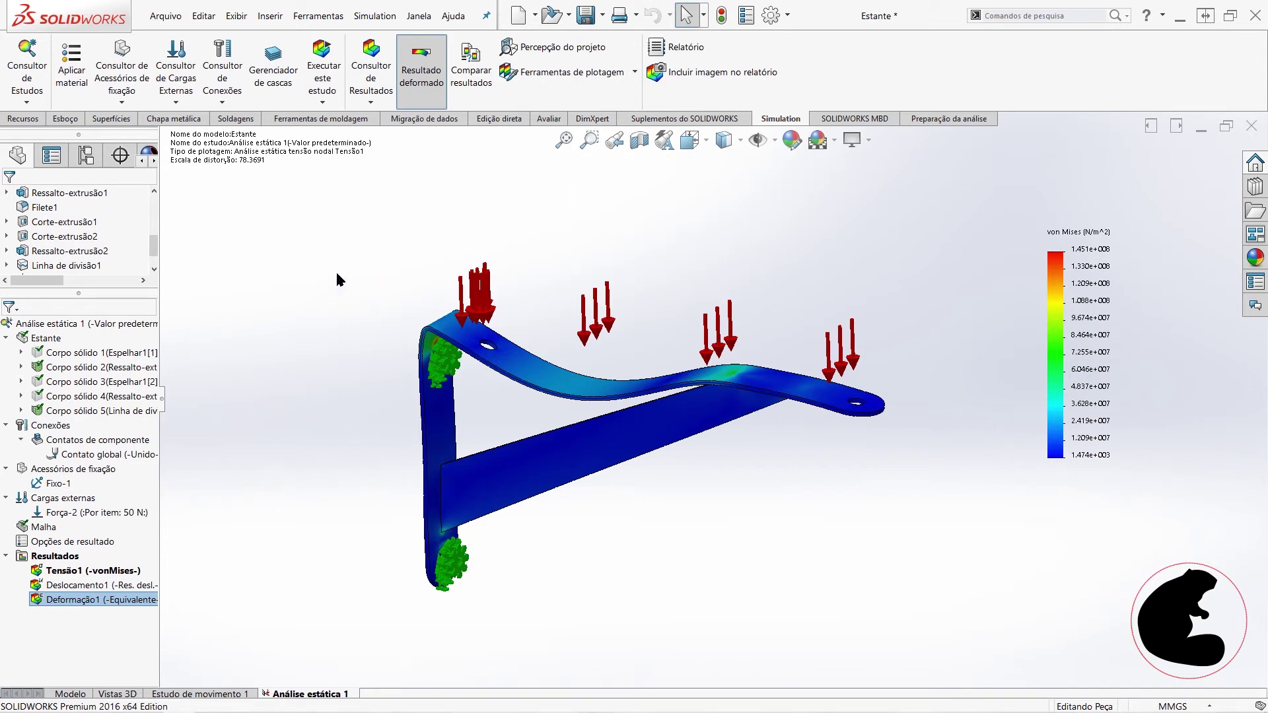
left_click(322, 72)
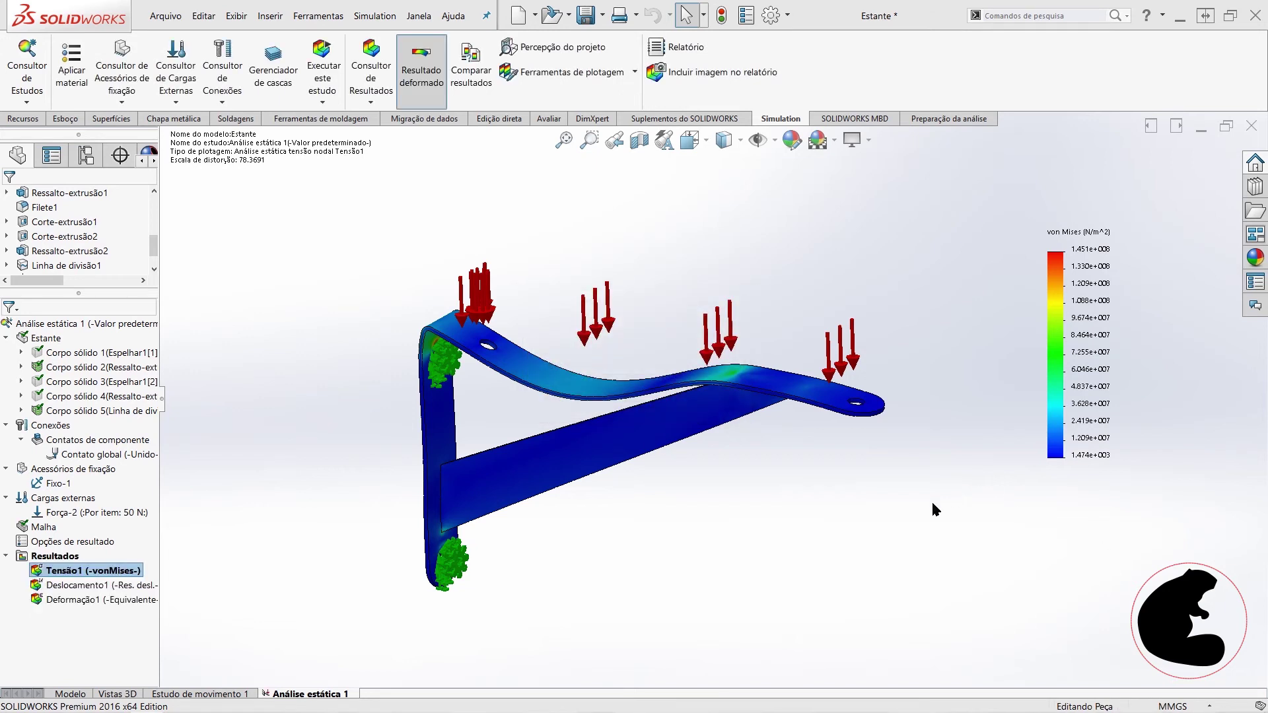
middle_click_drag(801, 554, 455, 568)
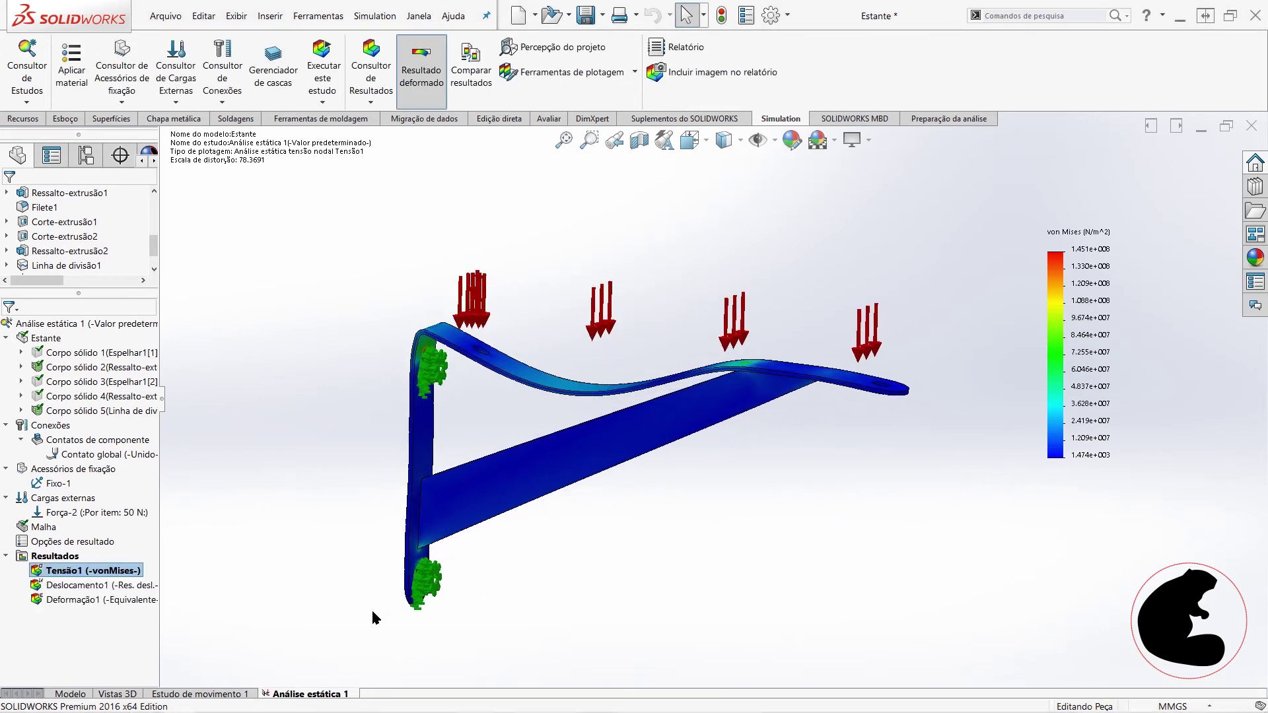
right_click(88, 603)
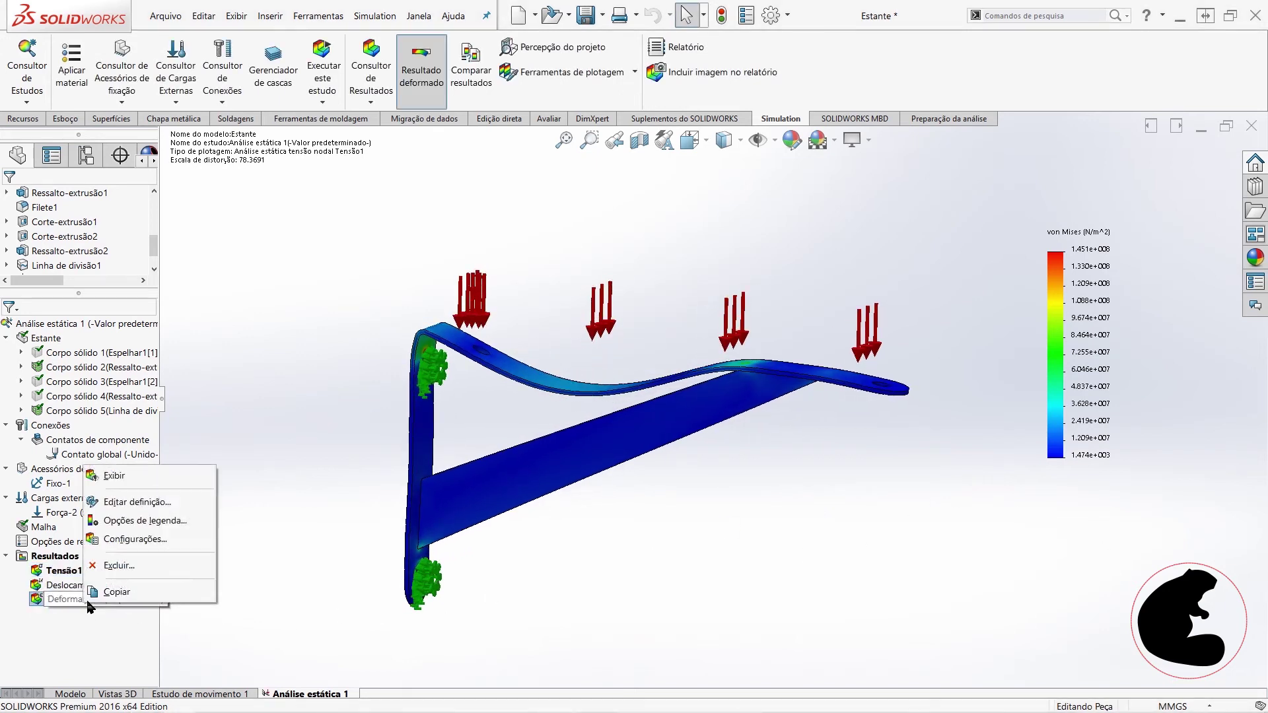
left_click(114, 482)
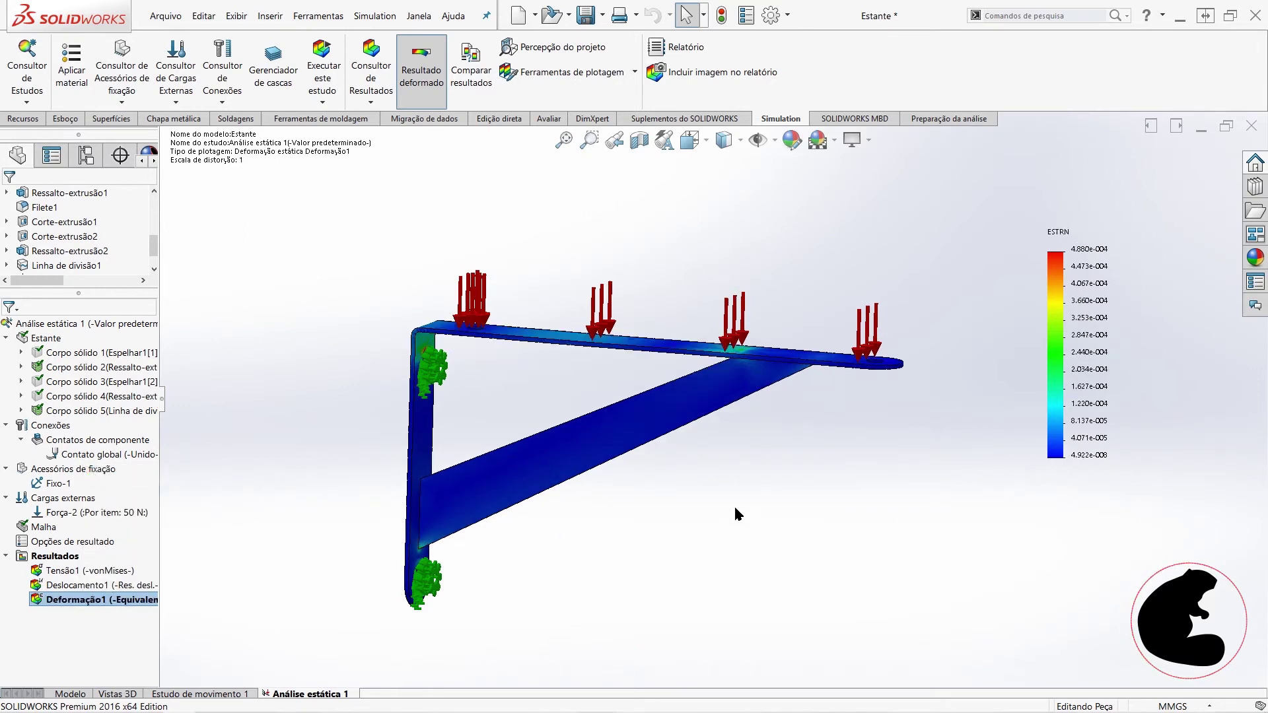
middle_click_drag(750, 487, 642, 420)
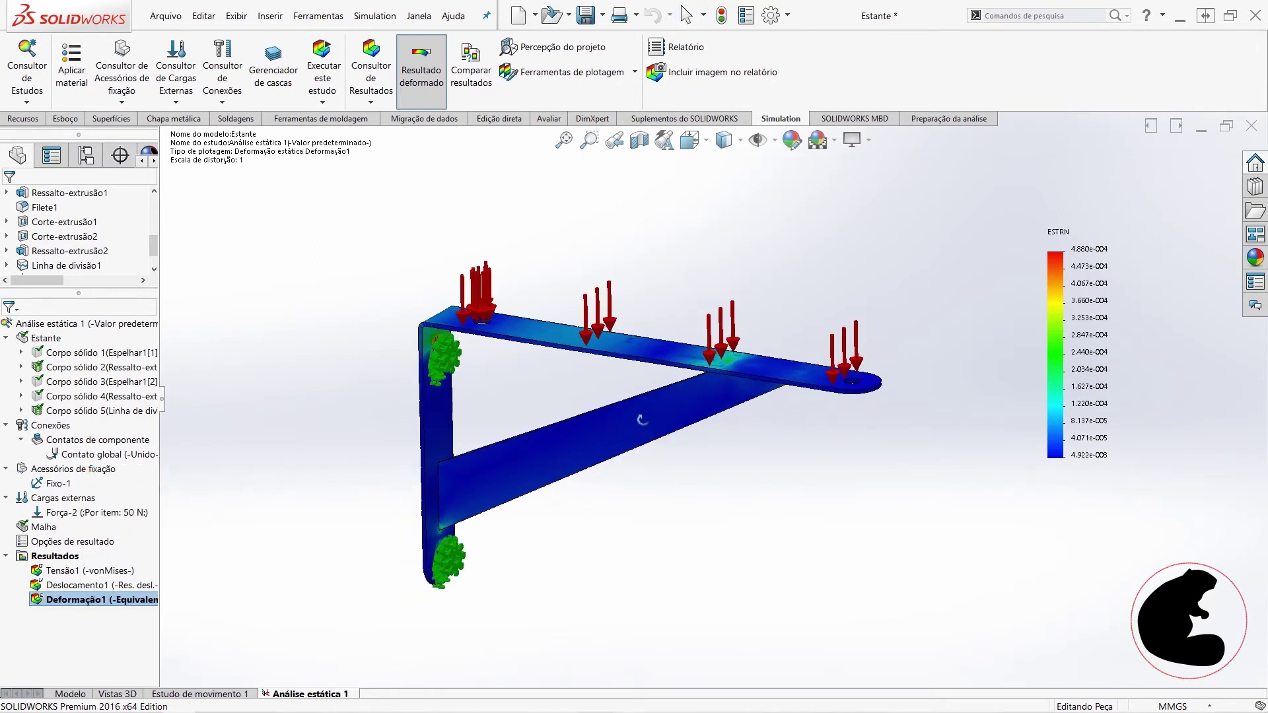
middle_click_drag(641, 420, 591, 411)
scroll(566, 354, "down", 3)
scroll(537, 298, "down", 3)
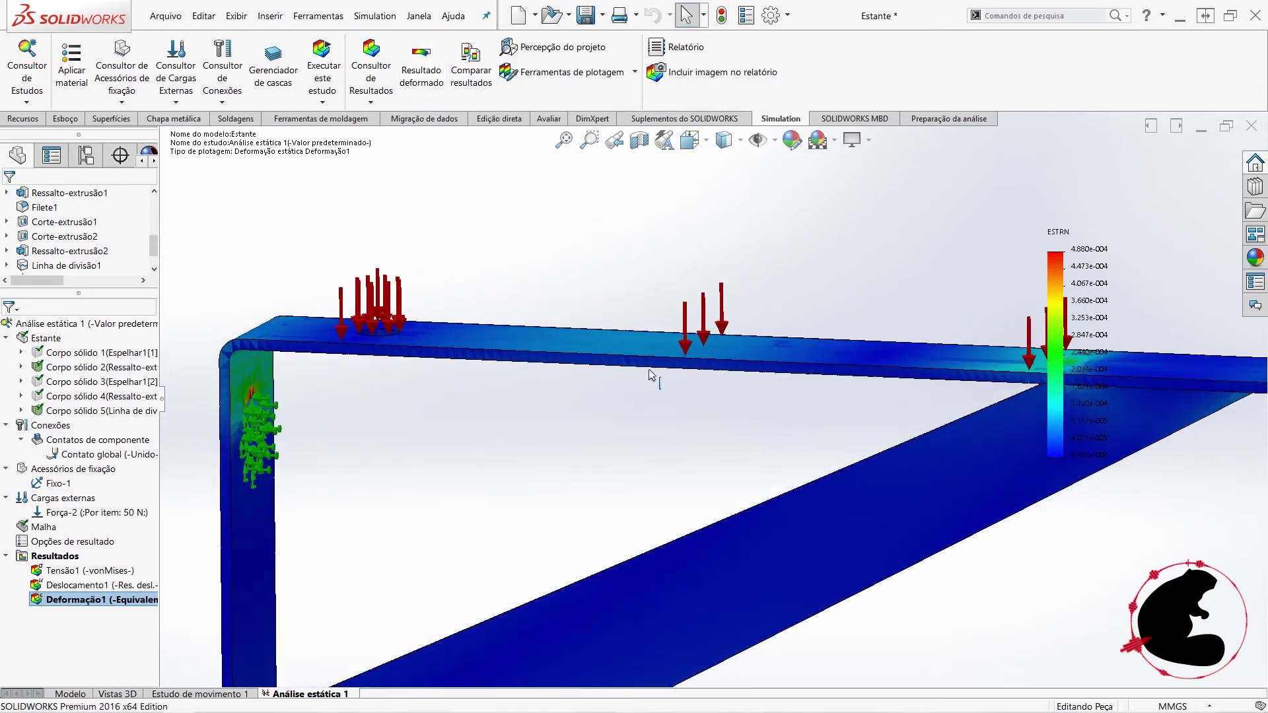
scroll(669, 365, "down", 3)
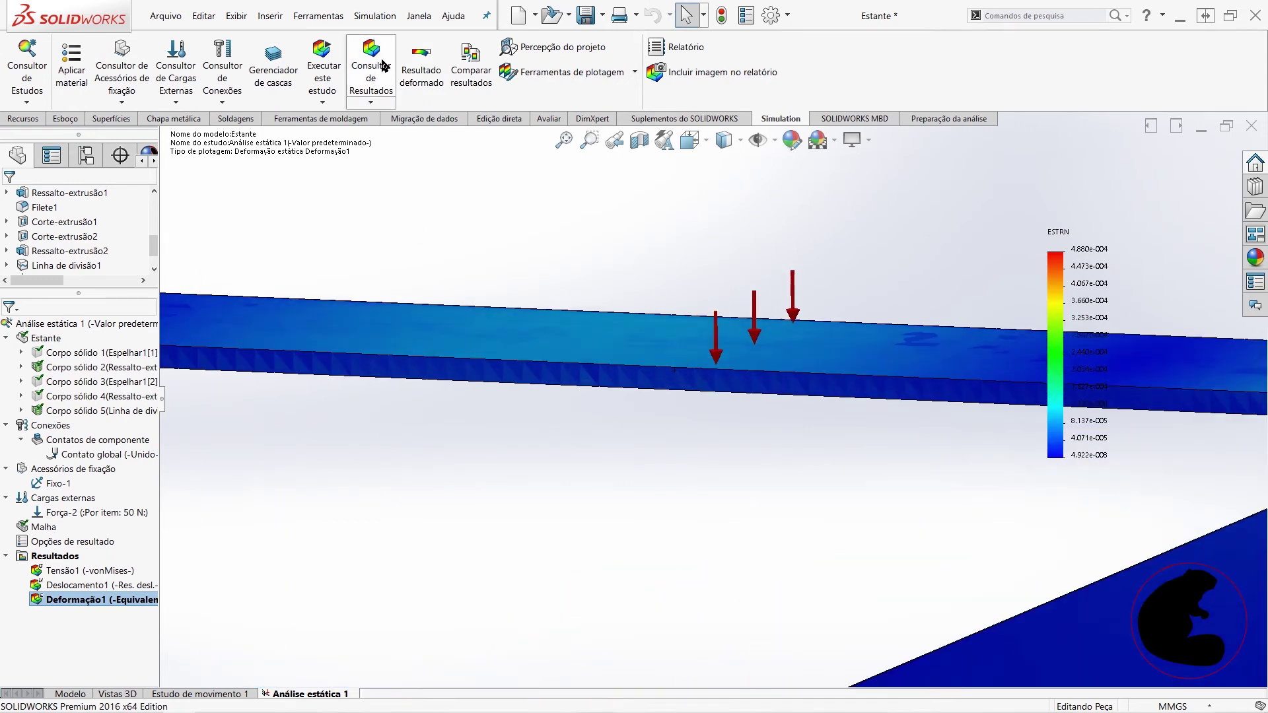
left_click(428, 55)
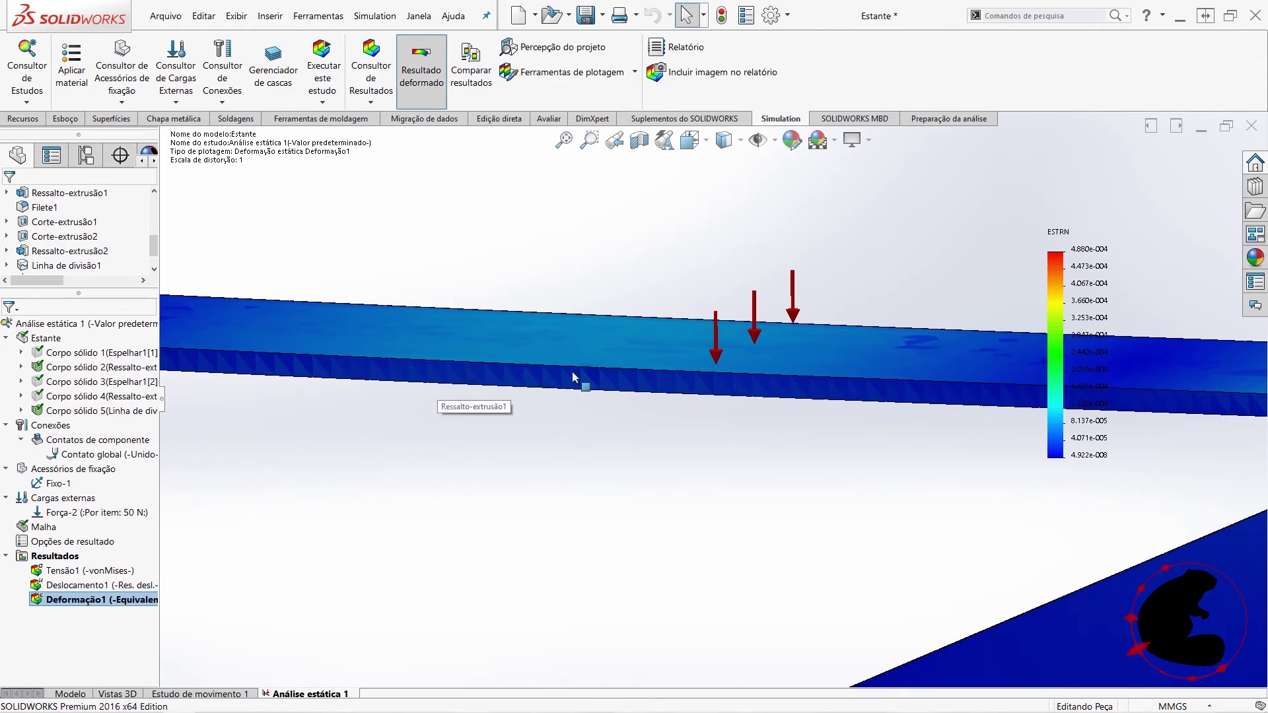
left_click(421, 66)
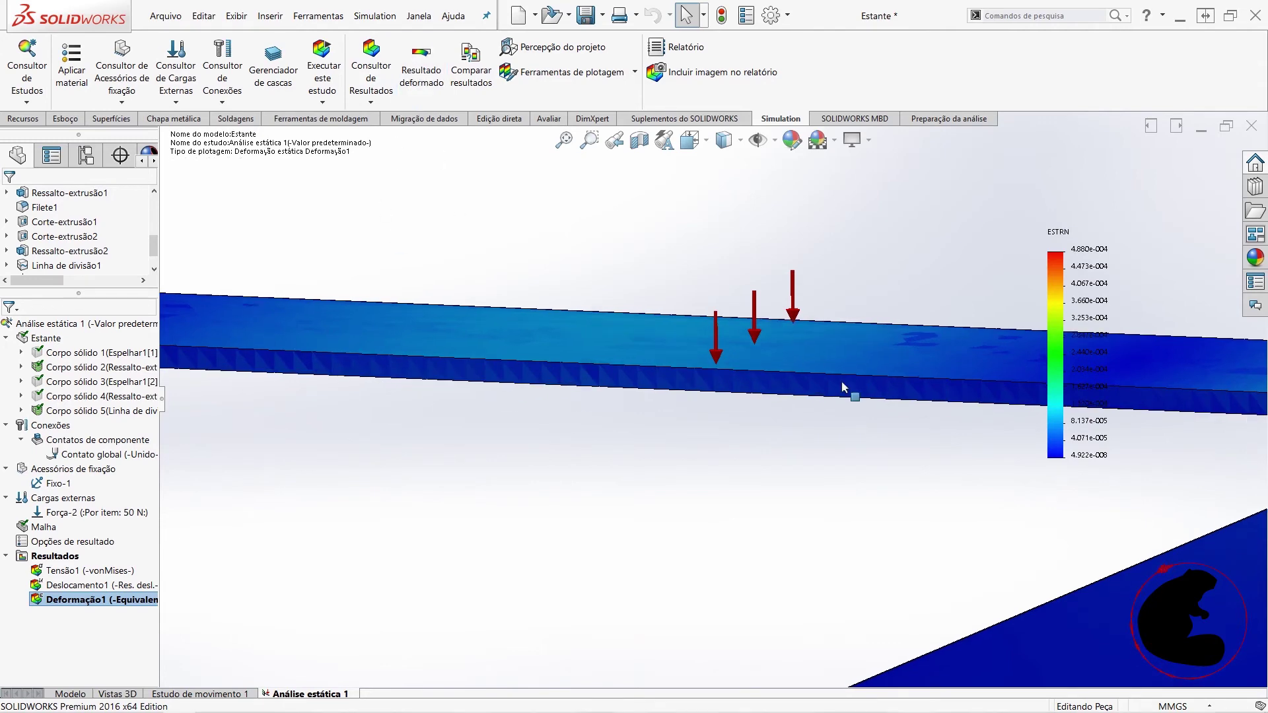
scroll(843, 388, "up", 5)
mouse_move(832, 429)
middle_mouse_down()
mouse_move(807, 505)
mouse_move(744, 231)
middle_mouse_up()
middle_click_drag(881, 485, 846, 494)
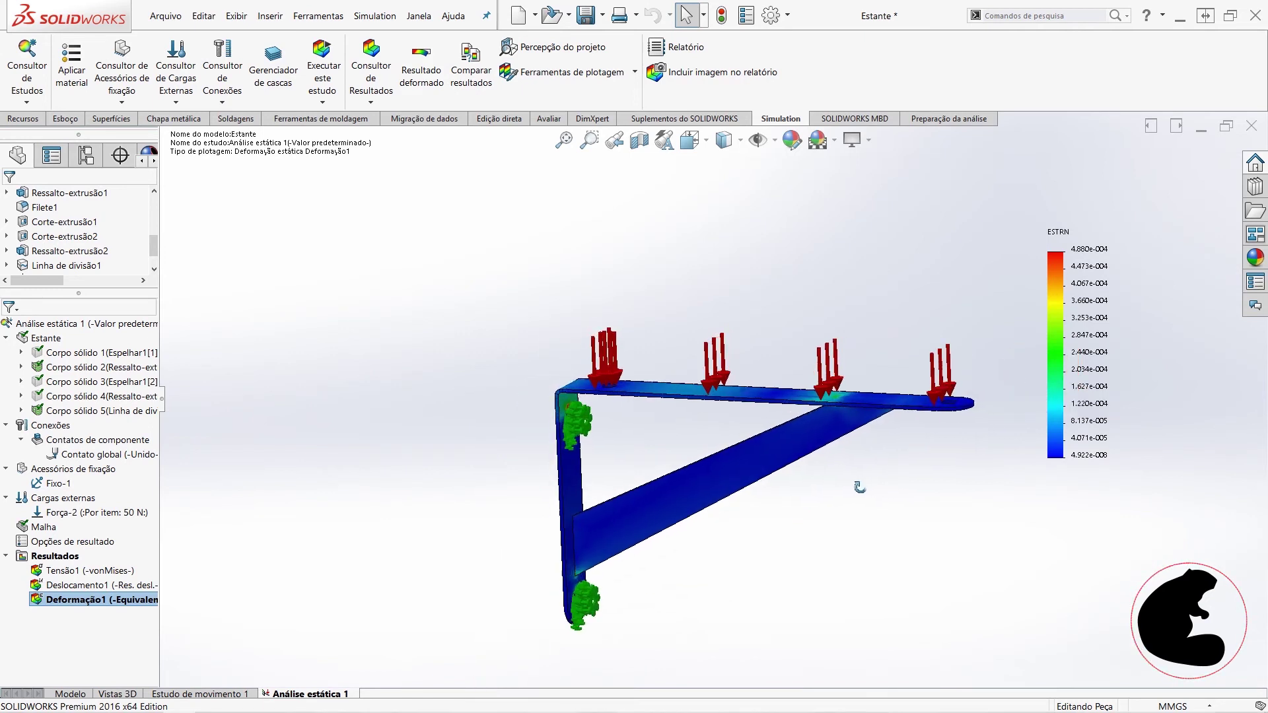
mouse_move(908, 441)
middle_mouse_down()
mouse_move(928, 436)
mouse_move(912, 433)
mouse_move(902, 473)
middle_mouse_up()
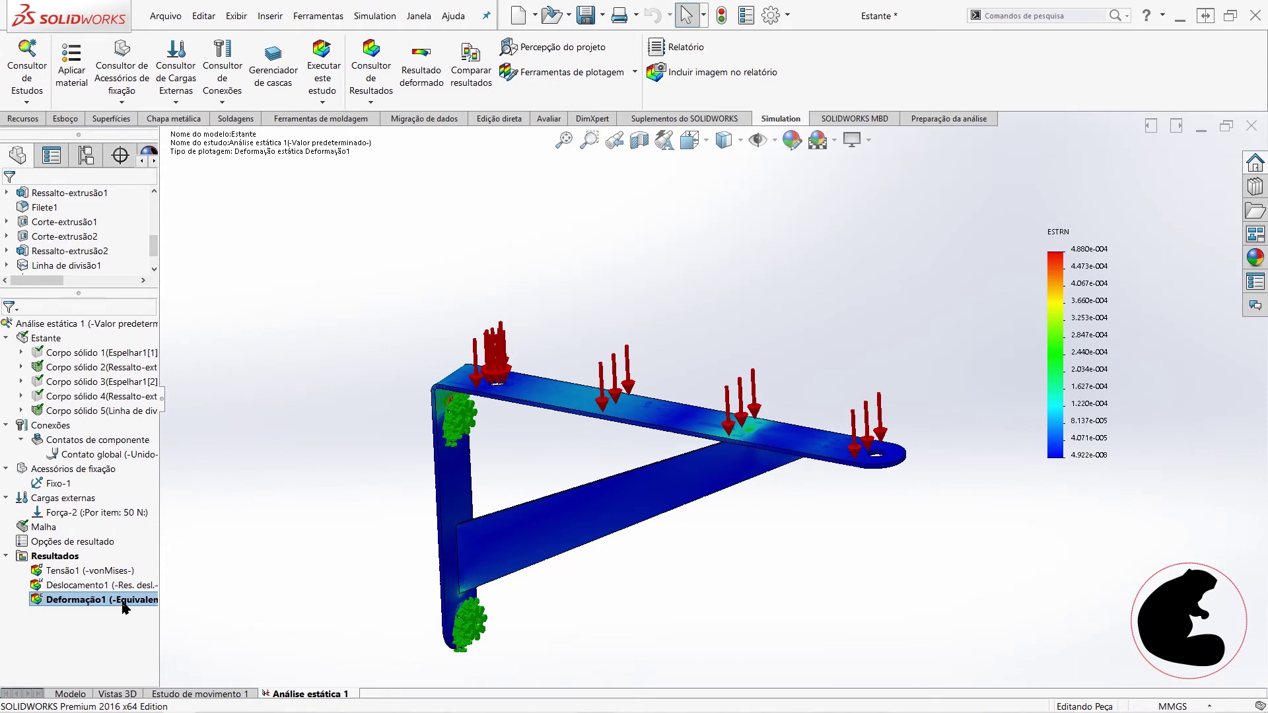
left_click(79, 570)
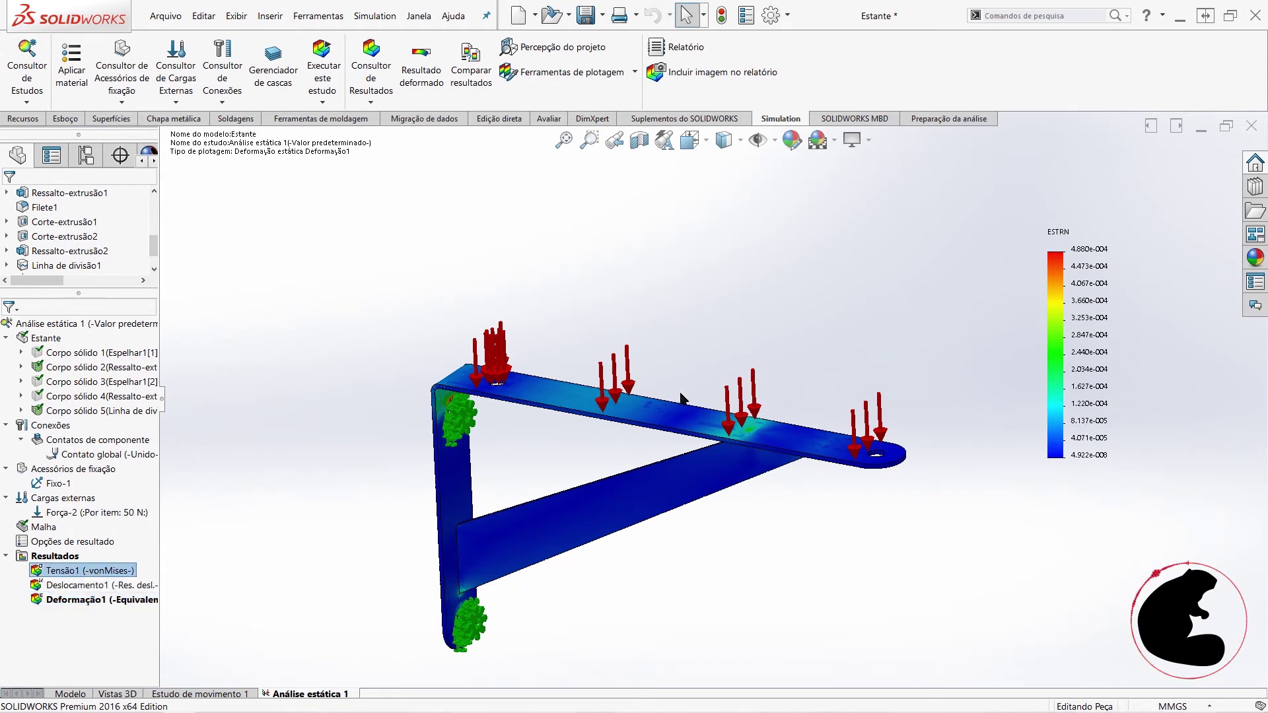
Step: Display the Tensão1 von Mises plot and zoom in toward the fixed upper hole
right_click(45, 575)
left_click(66, 583)
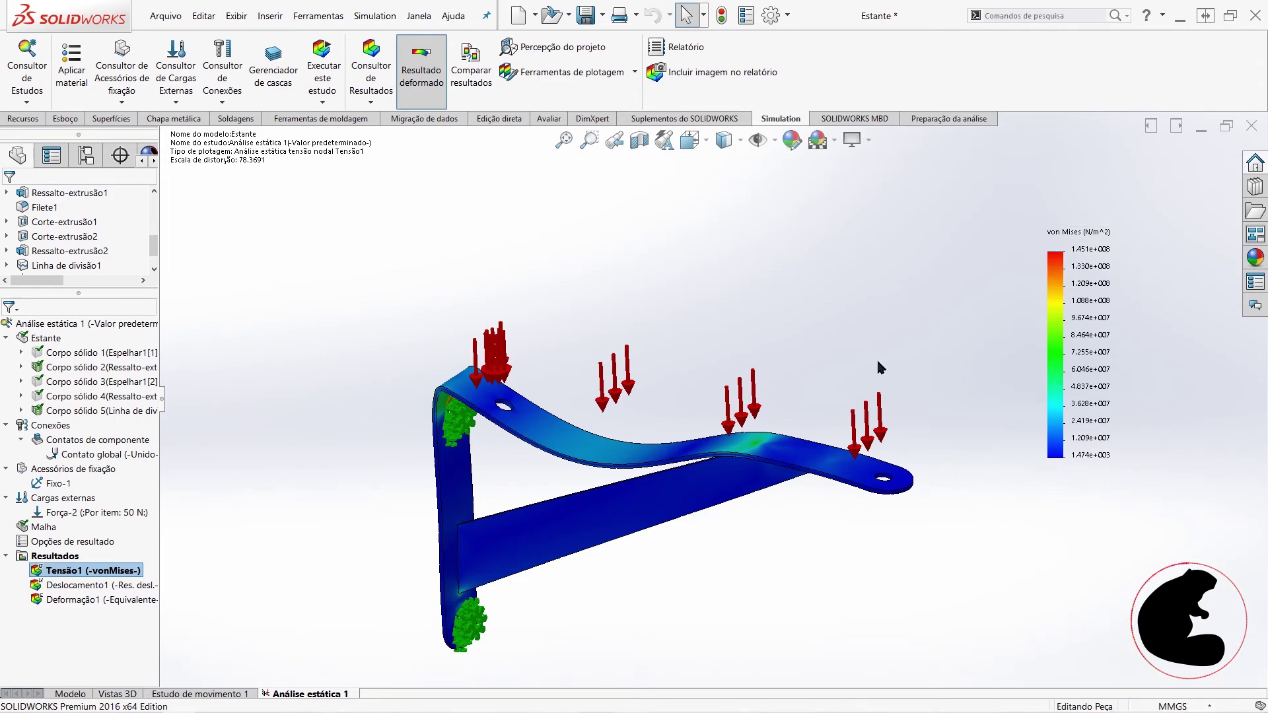
mouse_move(858, 264)
middle_mouse_down()
mouse_move(899, 321)
mouse_move(958, 284)
middle_mouse_up()
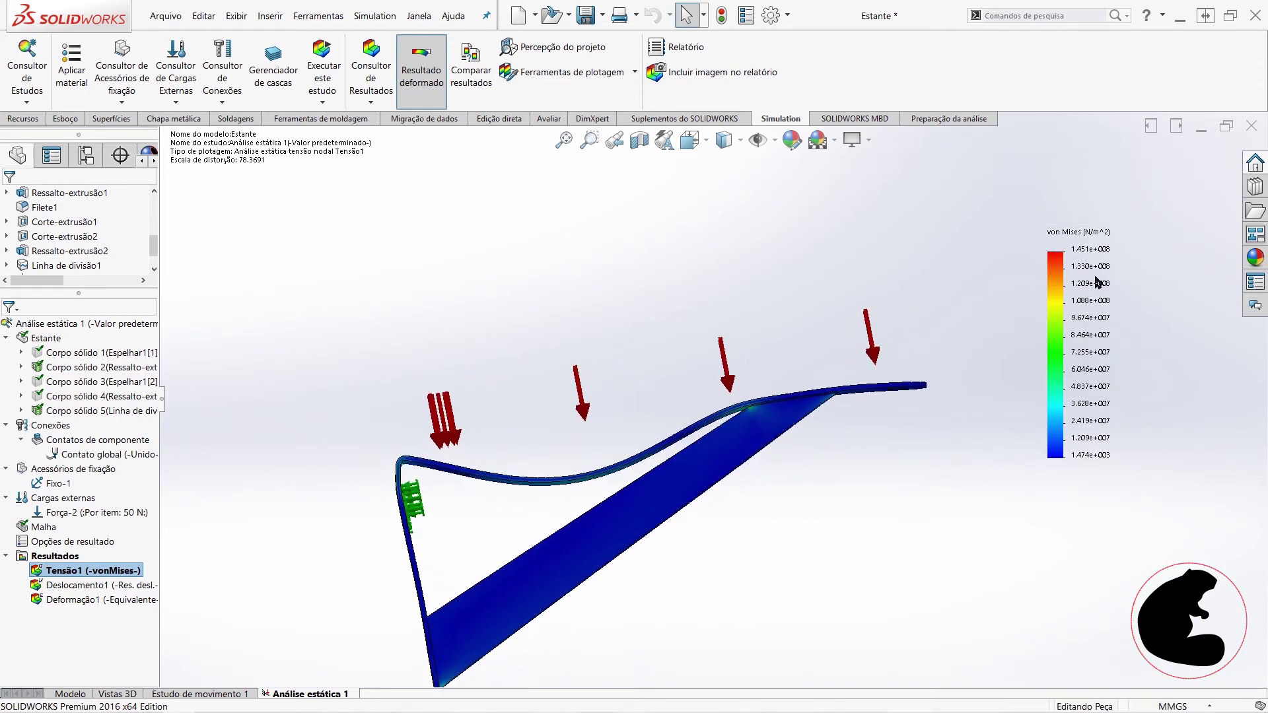
middle_click_drag(597, 455, 568, 443)
scroll(568, 442, "down", 5)
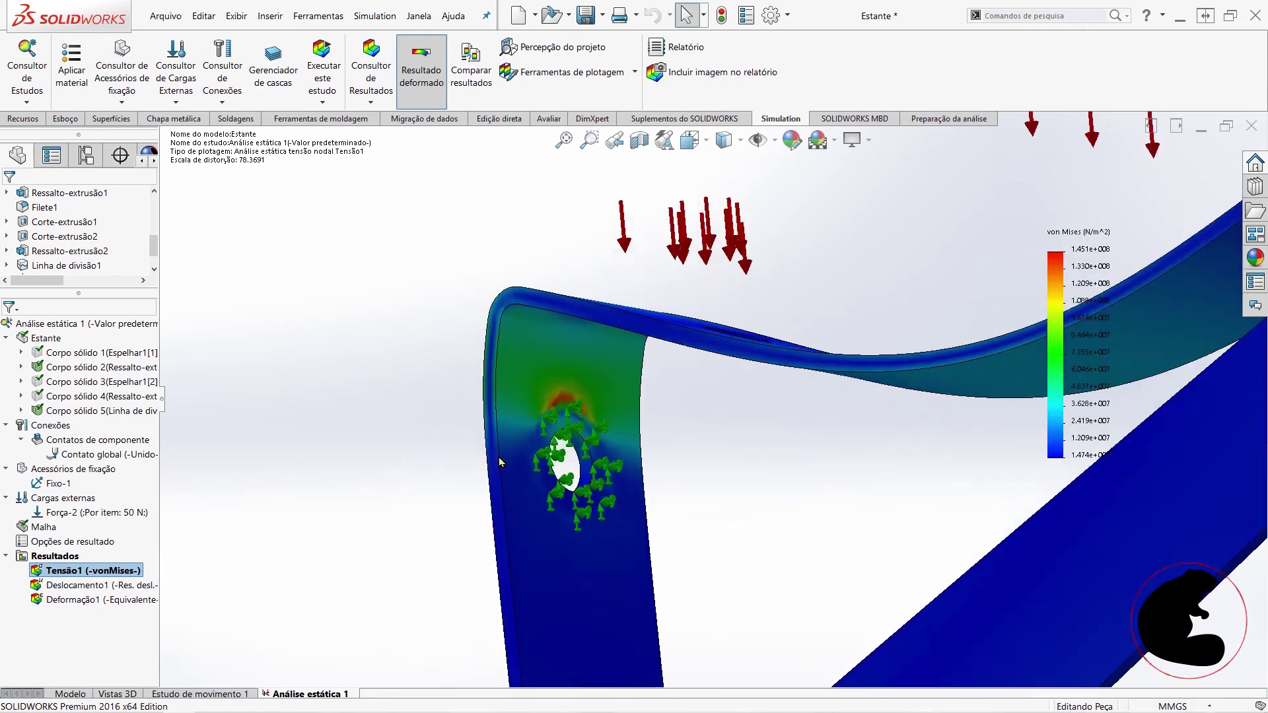
scroll(568, 396, "down", 2)
scroll(580, 370, "down", 3)
scroll(580, 370, "down", 3)
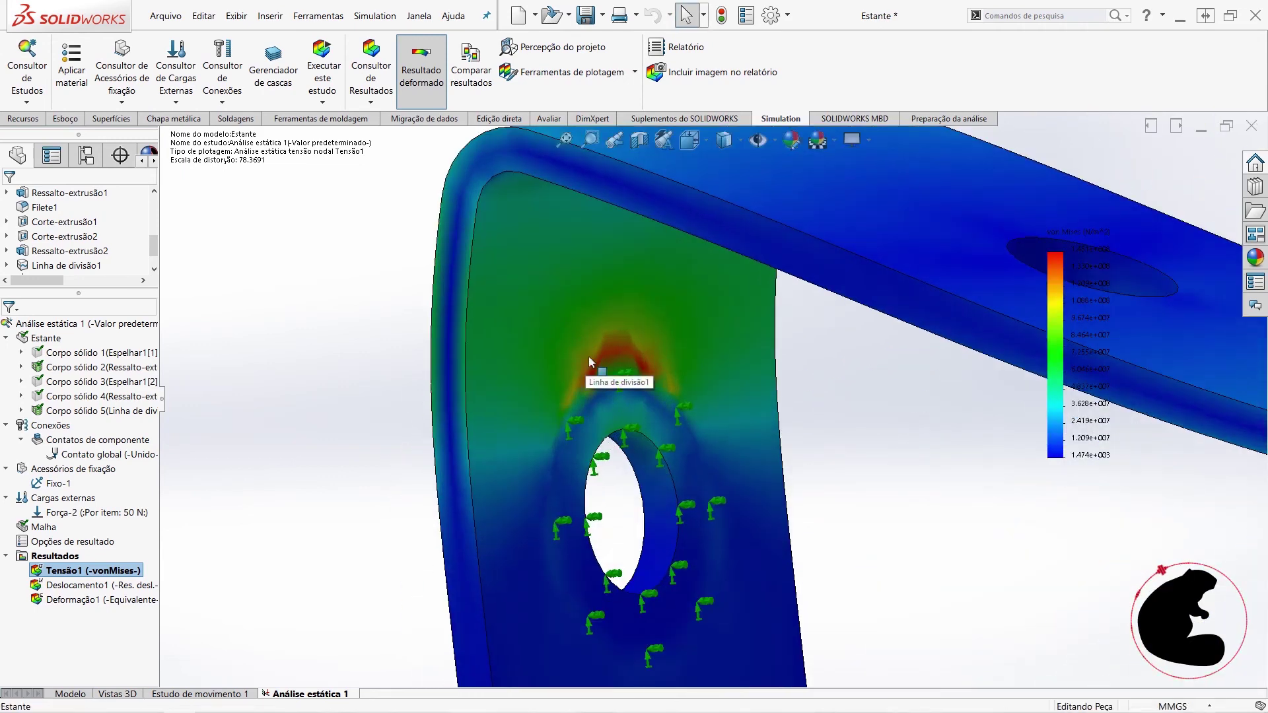
Step: Orbit around the hole to inspect the peak stress, then zoom back out
middle_click_drag(623, 405, 592, 335)
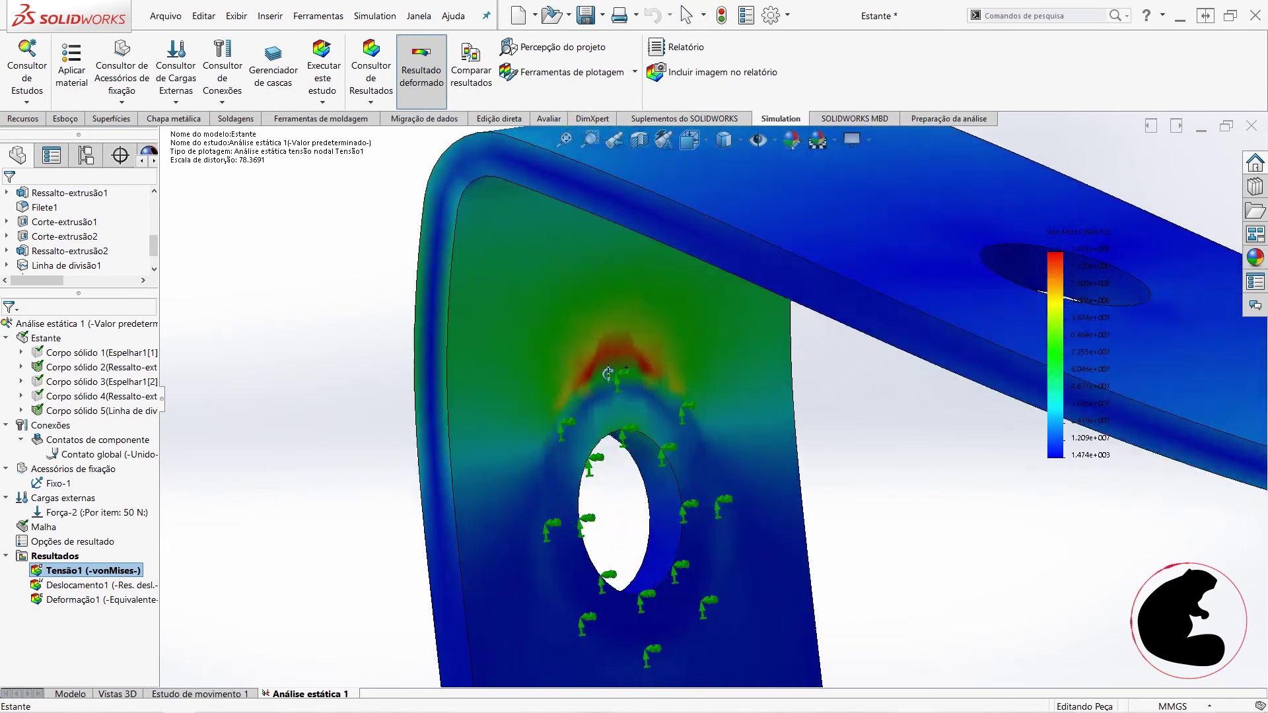
scroll(693, 426, "up", 5)
scroll(693, 426, "up", 3)
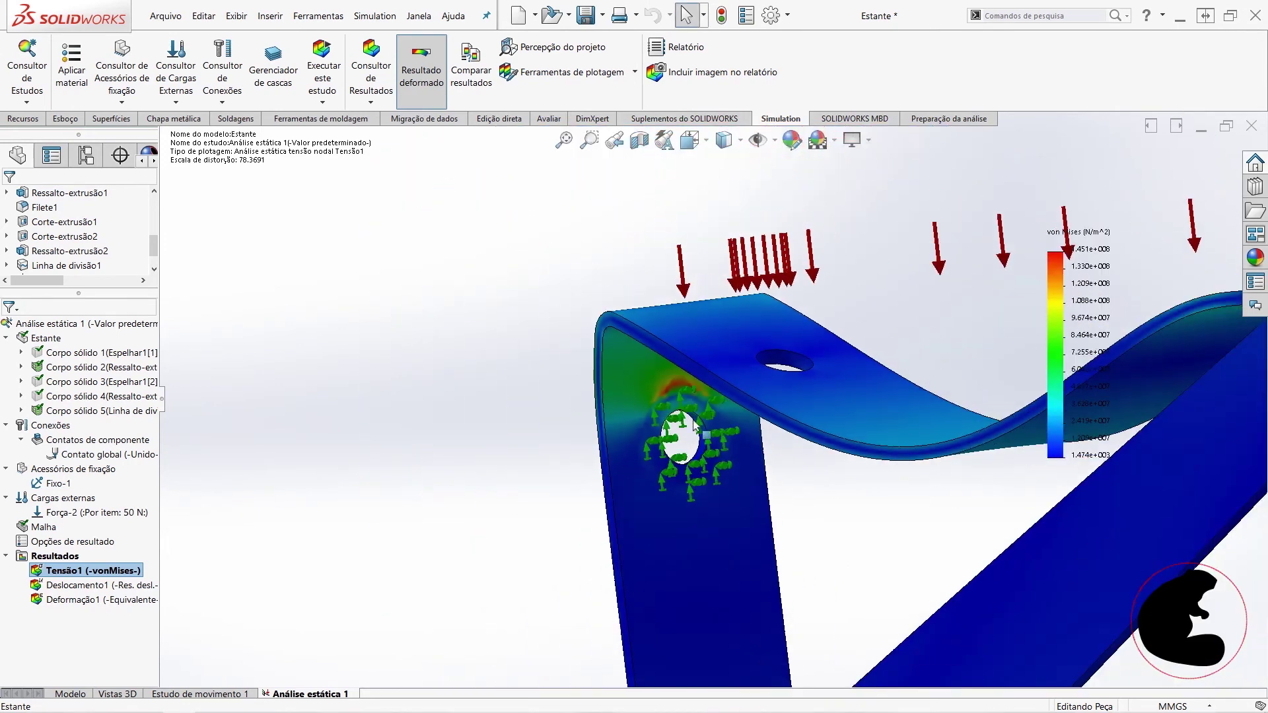
scroll(849, 457, "up", 2)
scroll(850, 457, "up", 3)
mouse_move(851, 458)
middle_mouse_down()
mouse_move(875, 482)
mouse_move(888, 476)
middle_mouse_up()
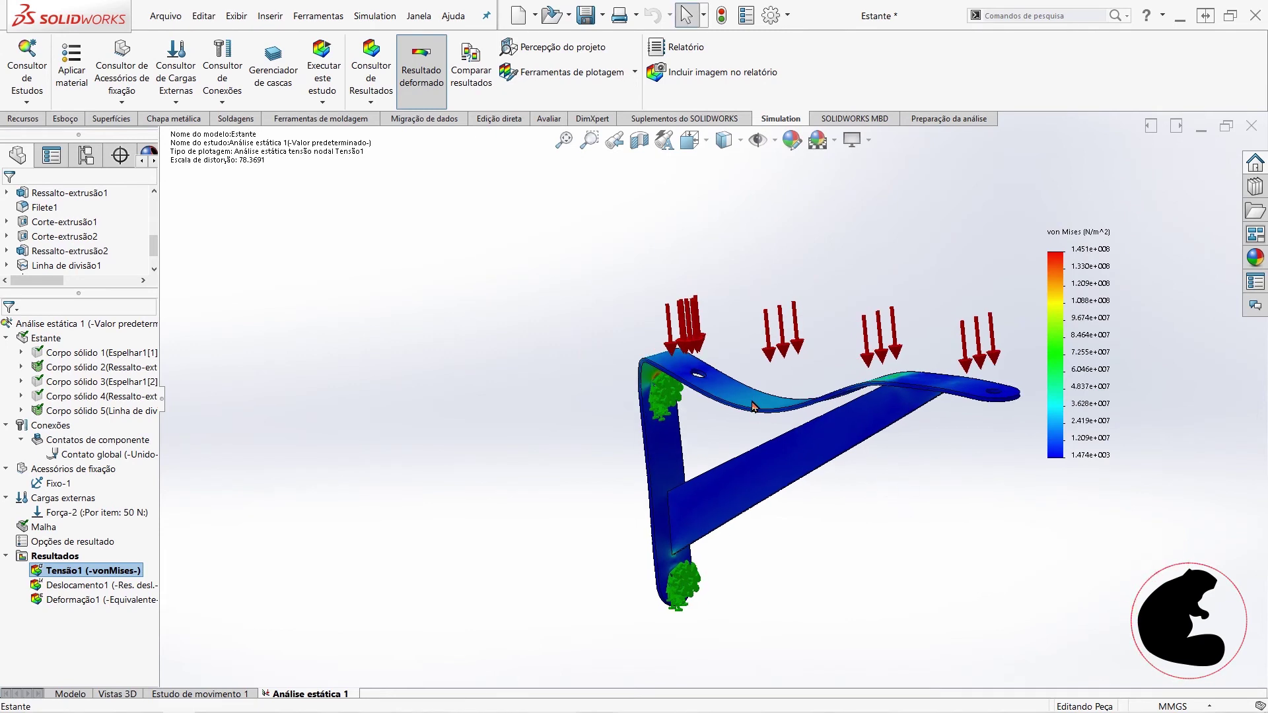
scroll(753, 405, "down", 2)
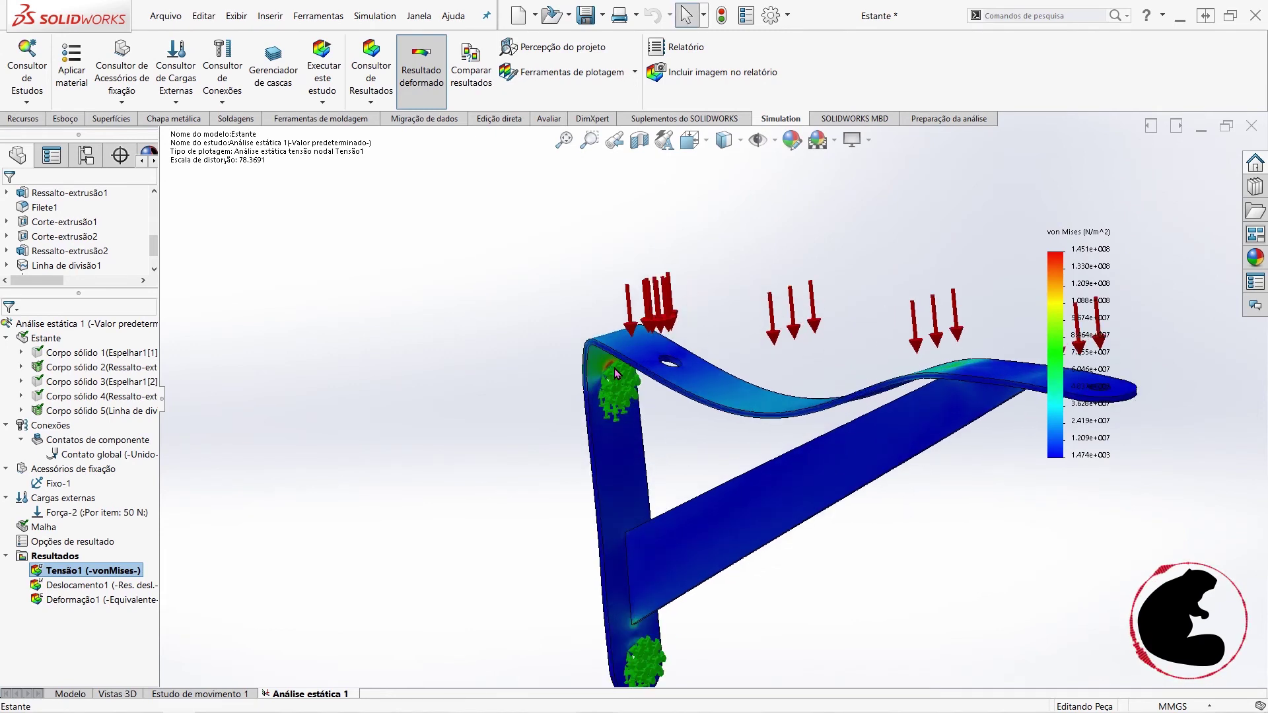
Step: Turn on the Máx and Mín annotations for the Tensão1 stress plot
right_click(58, 576)
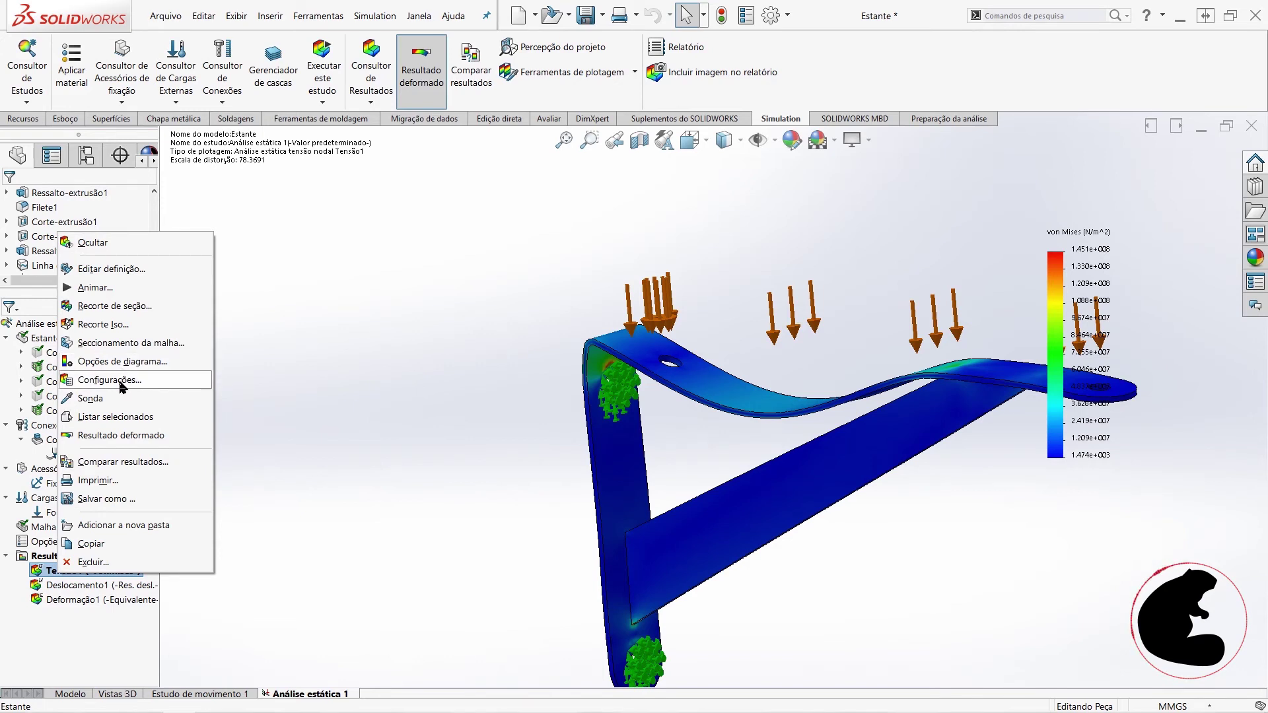
key("Escape")
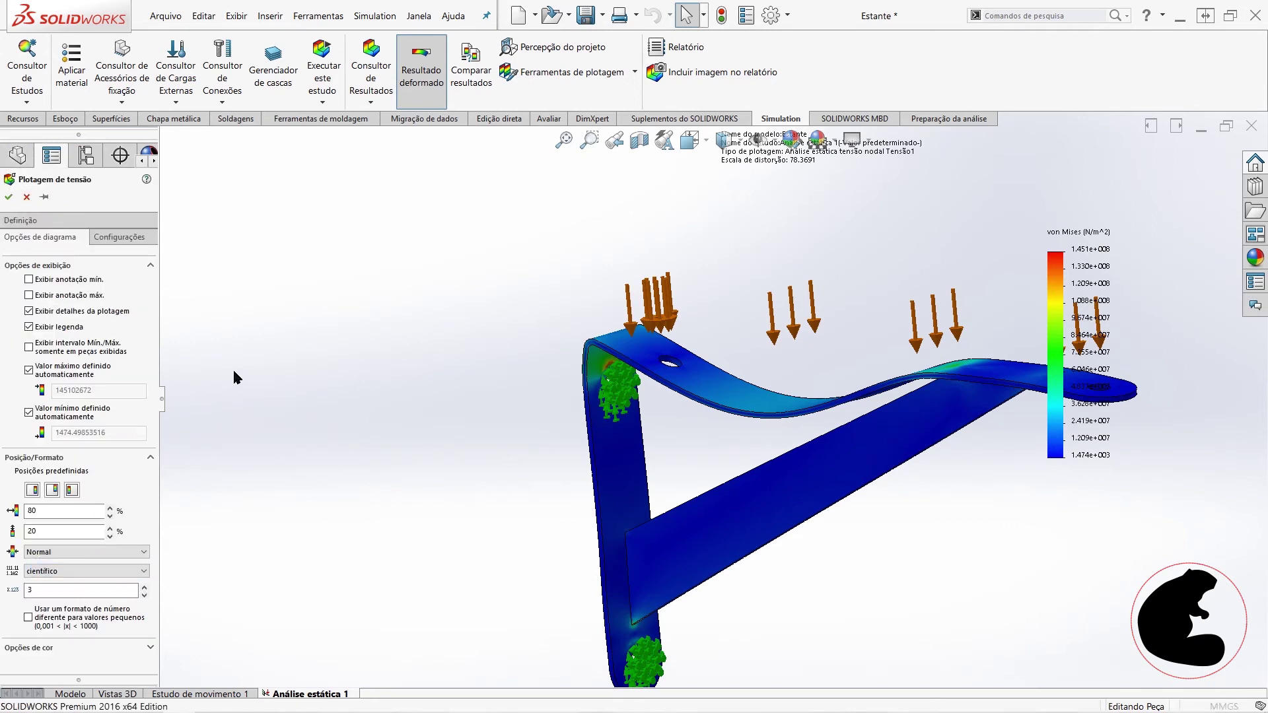
left_click(33, 297)
left_click(36, 282)
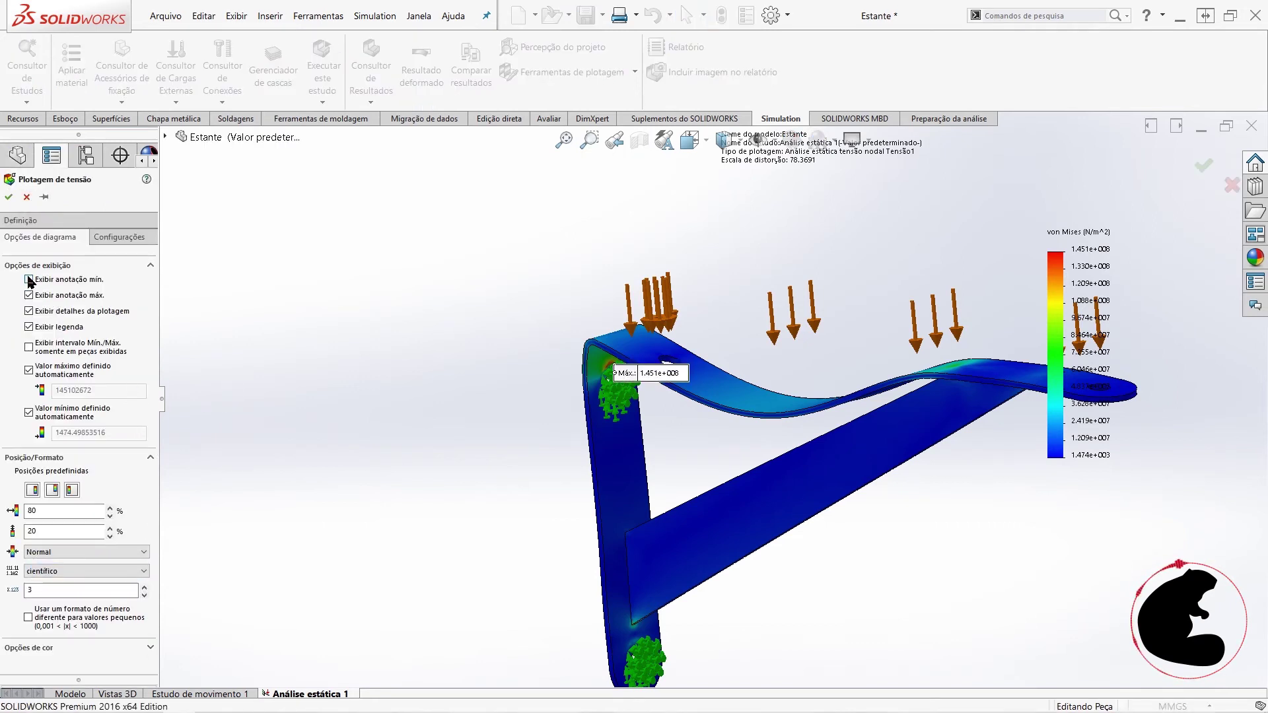
left_click(8, 197)
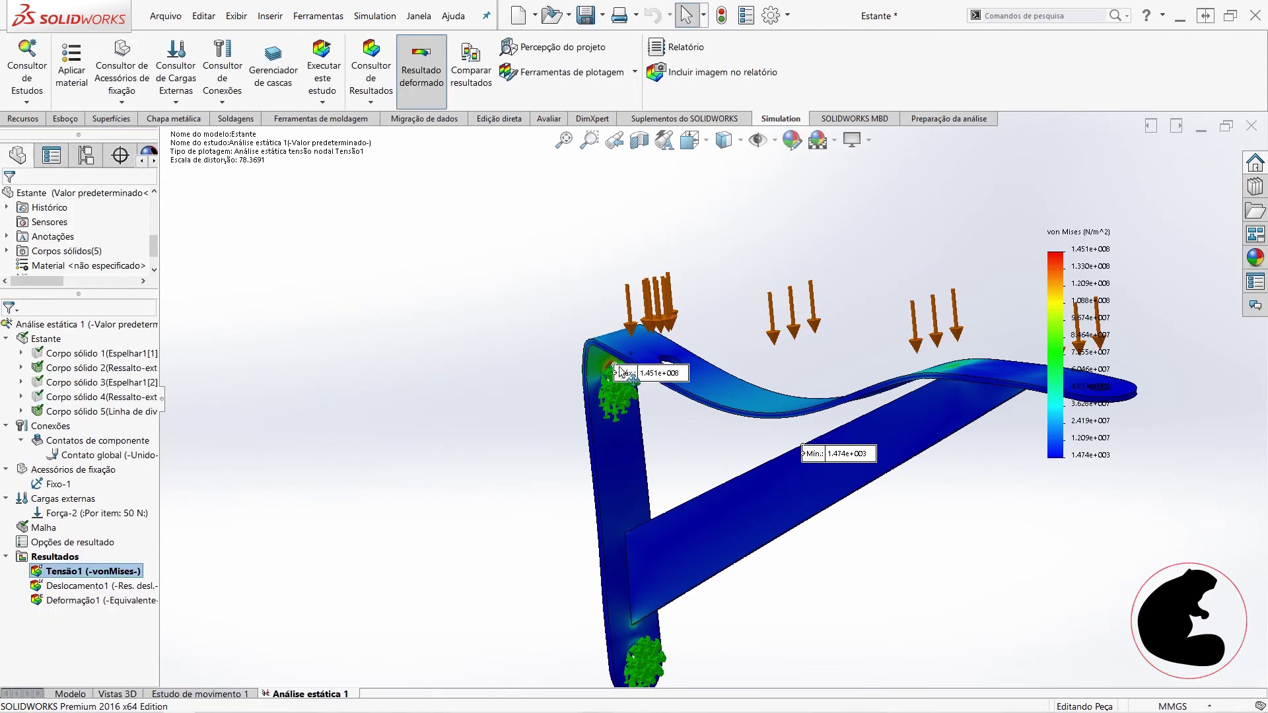
Step: Zoom and orbit the annotated bracket to show its loads and min/max labels
scroll(881, 461, "down", 2)
scroll(885, 442, "down", 1)
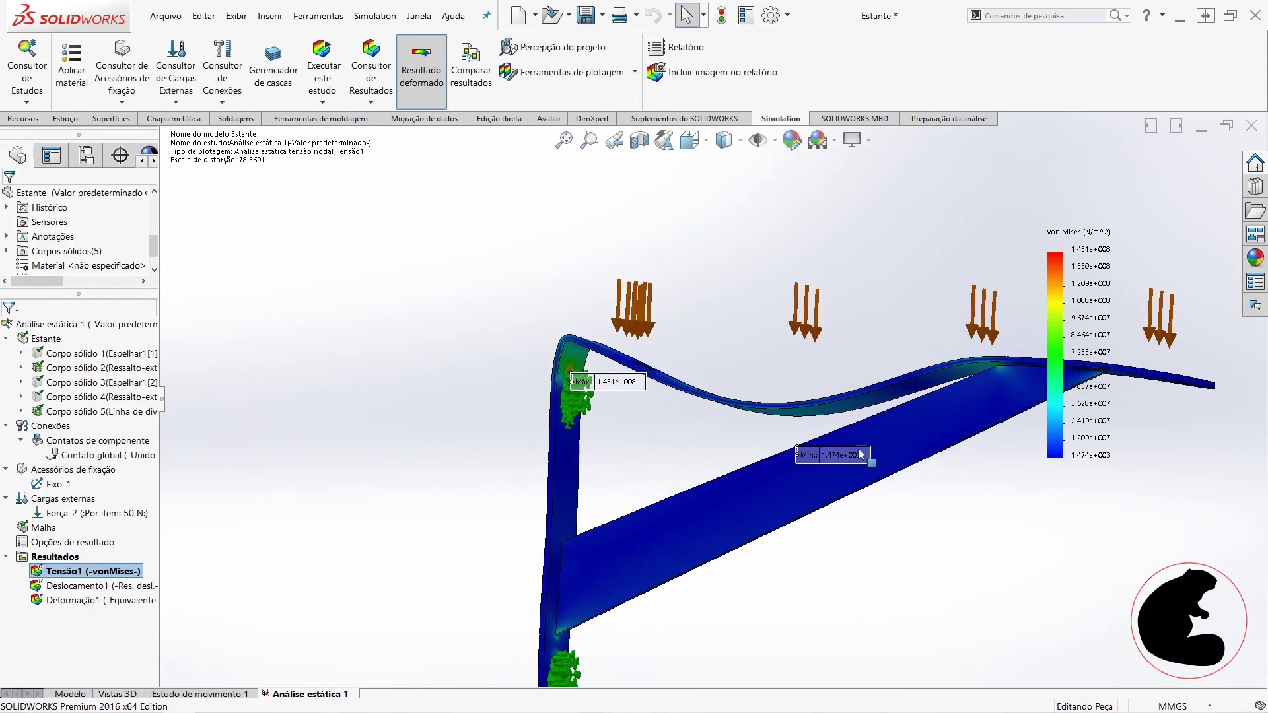
scroll(852, 443, "down", 2)
scroll(797, 430, "down", 2)
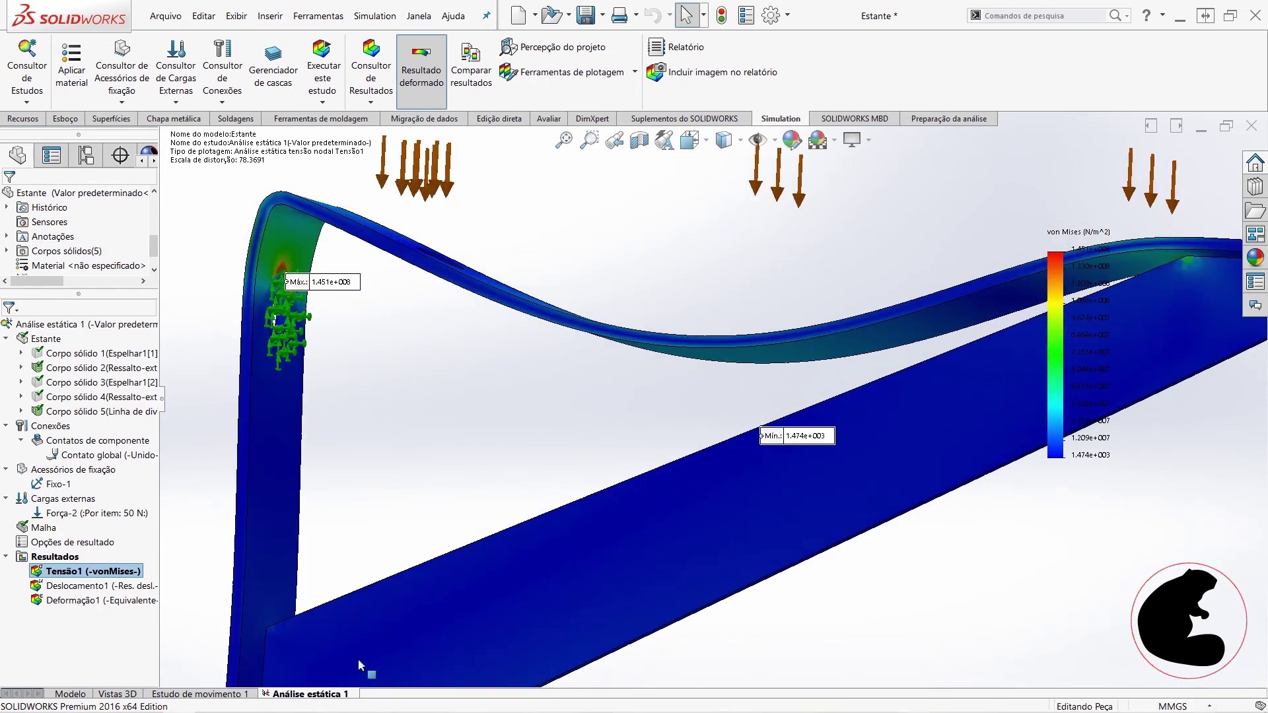
scroll(323, 446, "down", 1)
scroll(340, 370, "down", 2)
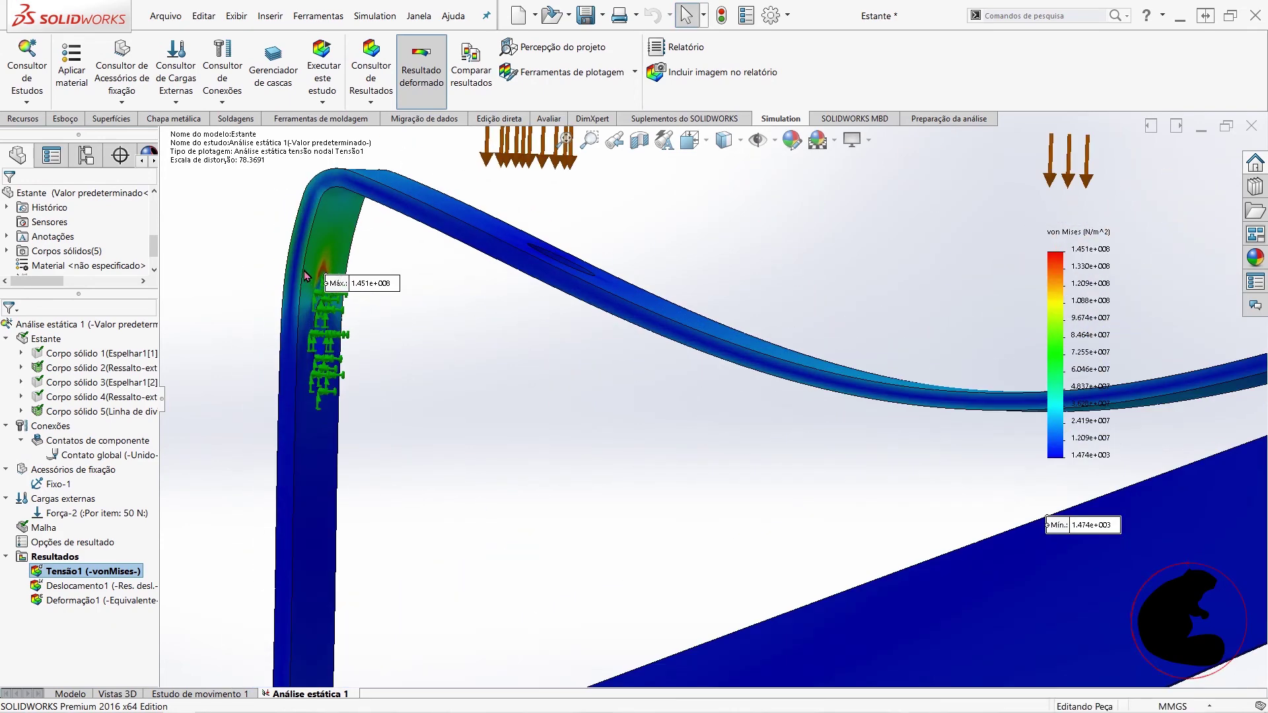
scroll(354, 295, "down", 2)
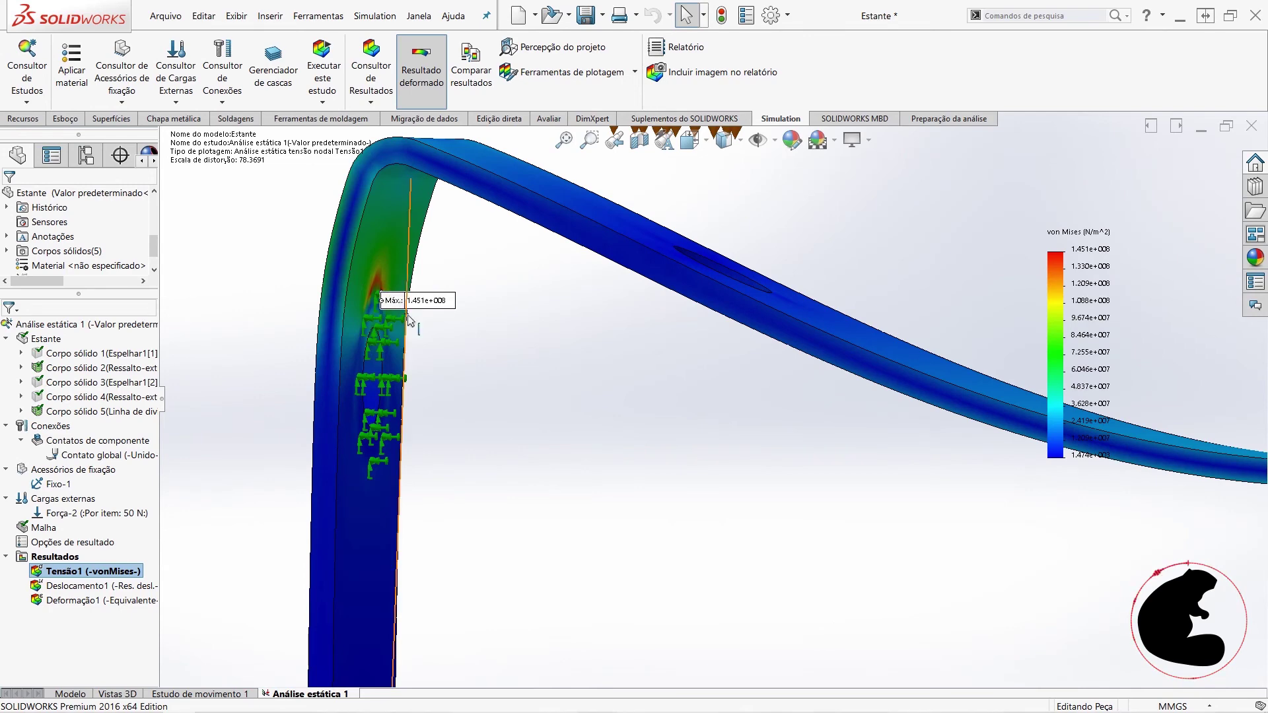
scroll(733, 429, "up", 3)
scroll(747, 437, "up", 2)
mouse_move(747, 437)
middle_mouse_down()
mouse_move(793, 575)
mouse_move(564, 338)
middle_mouse_up()
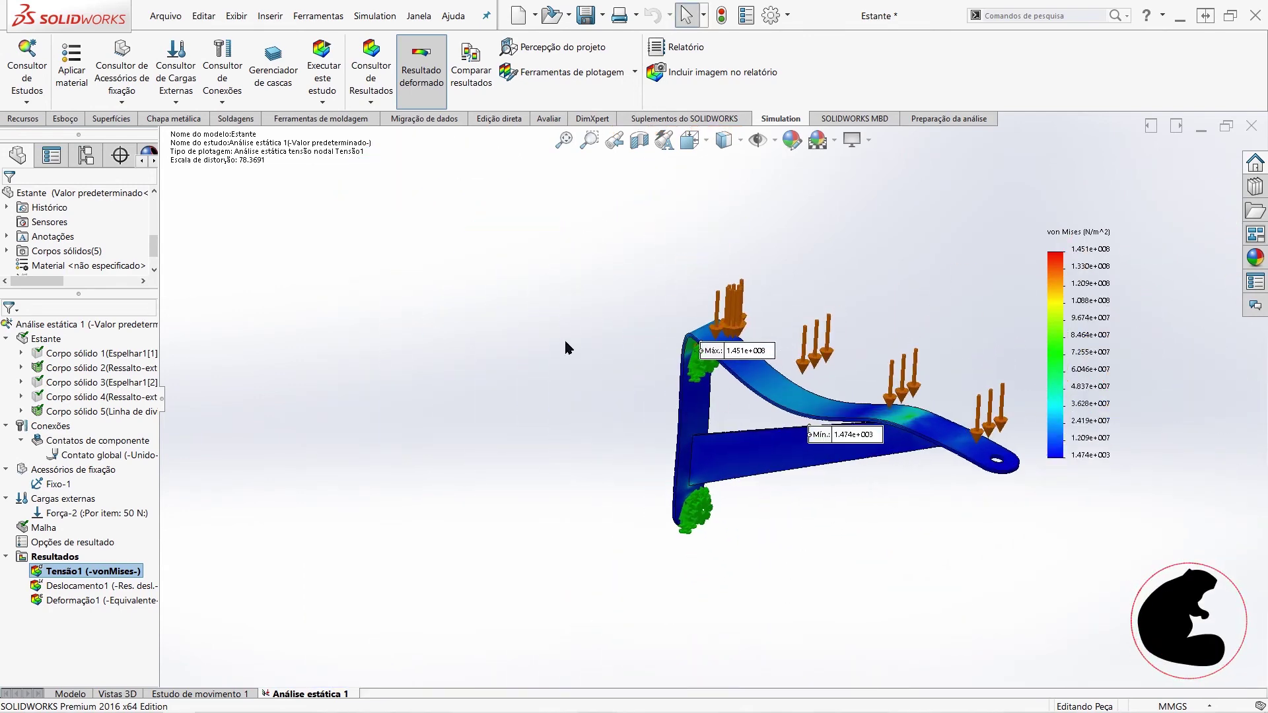
mouse_move(977, 464)
middle_mouse_down()
mouse_move(982, 494)
mouse_move(995, 470)
mouse_move(813, 503)
middle_mouse_up()
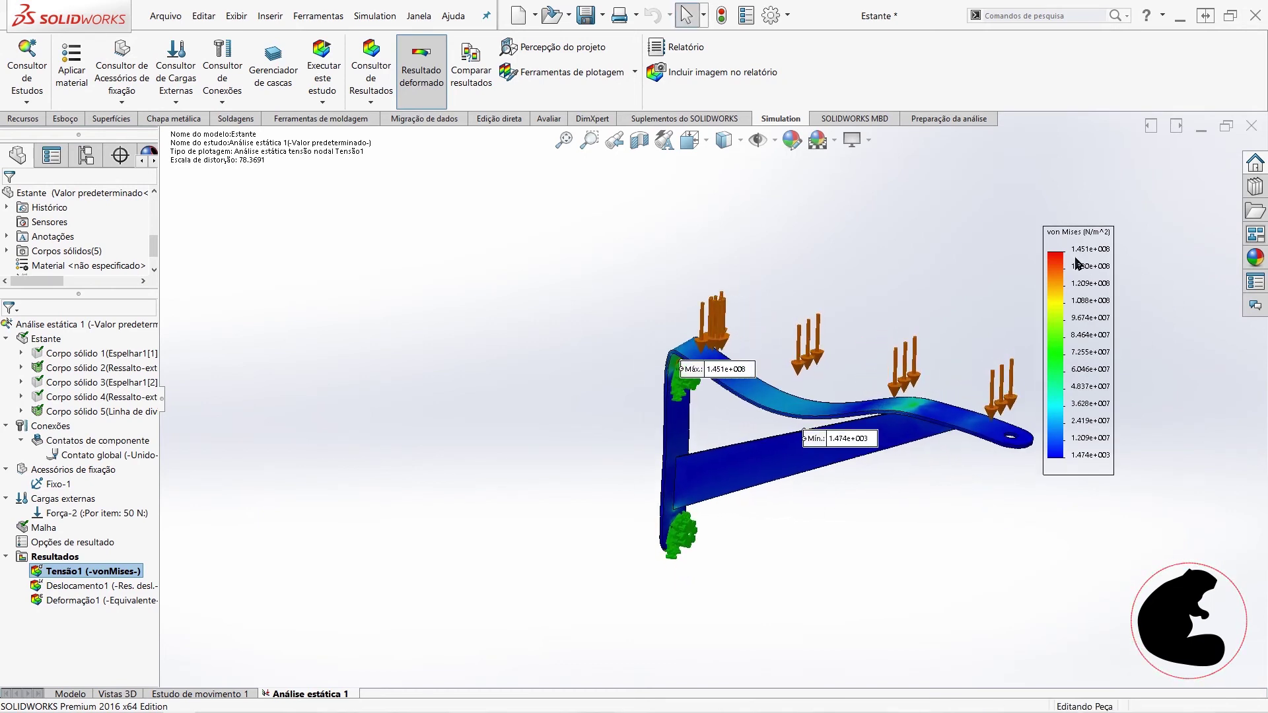
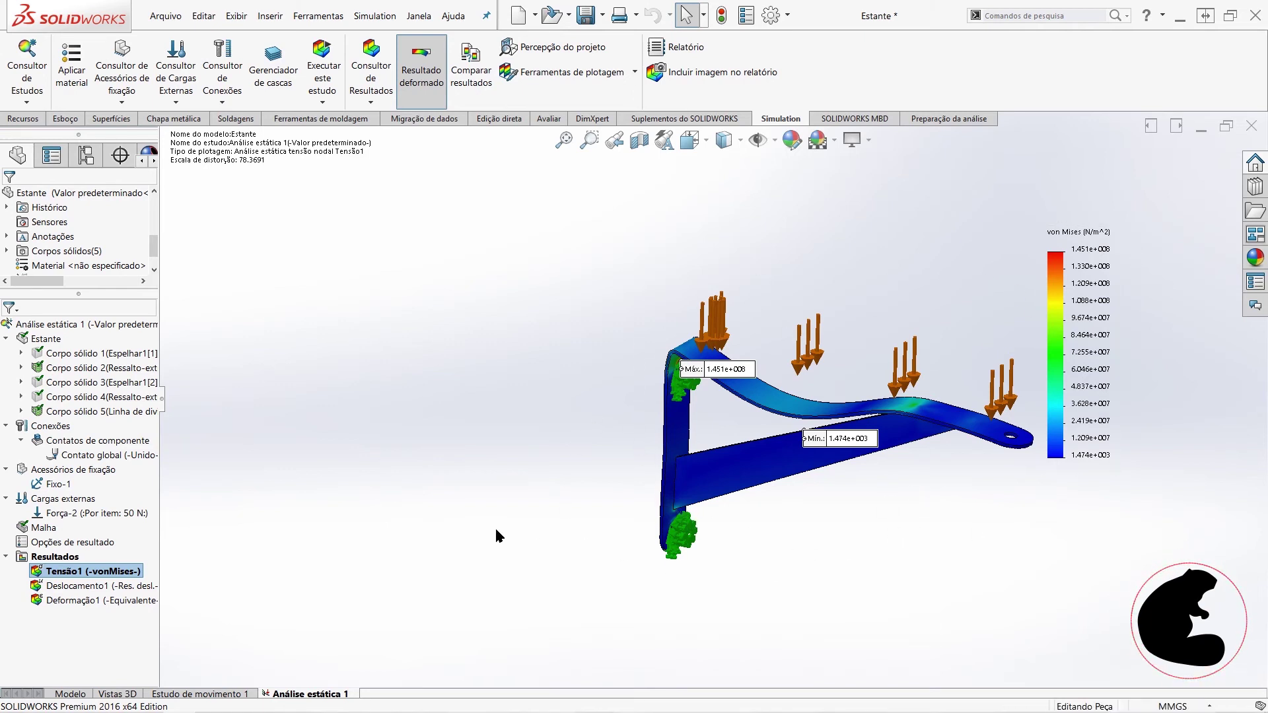
Step: Raise the Força-2 load from 50 N to 100 N and re-run the static study
left_click(66, 513)
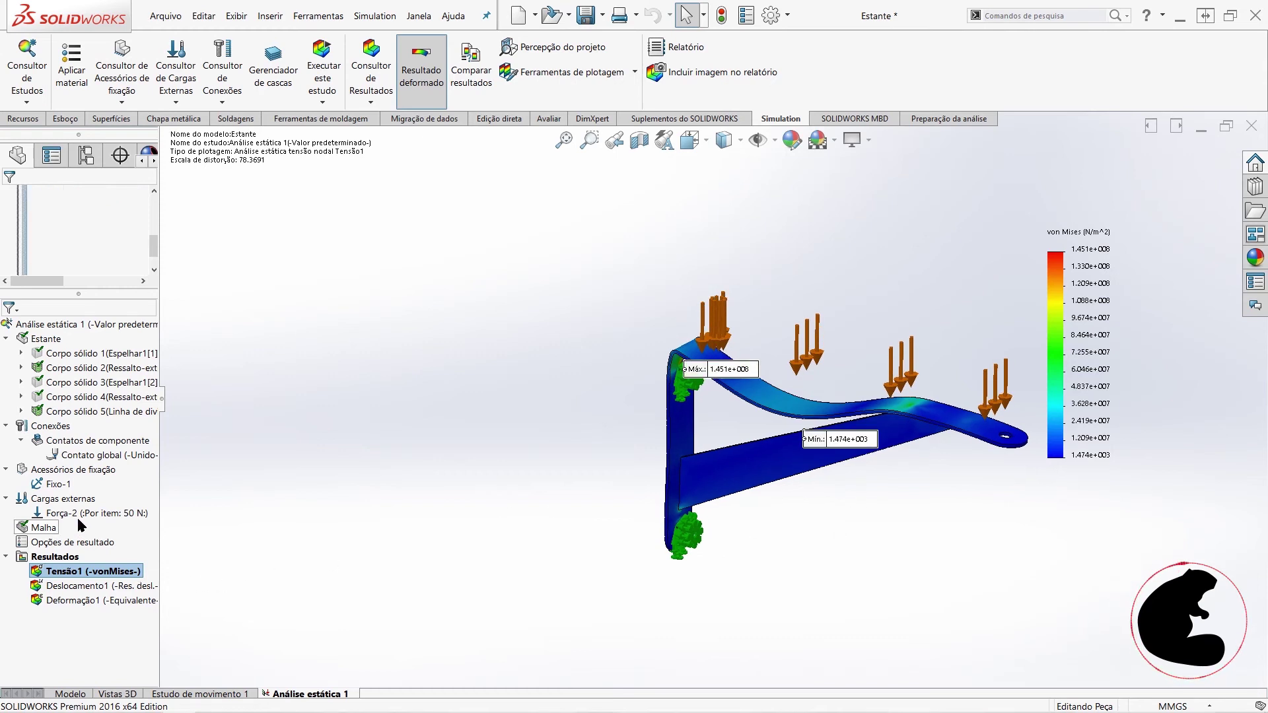
right_click(79, 515)
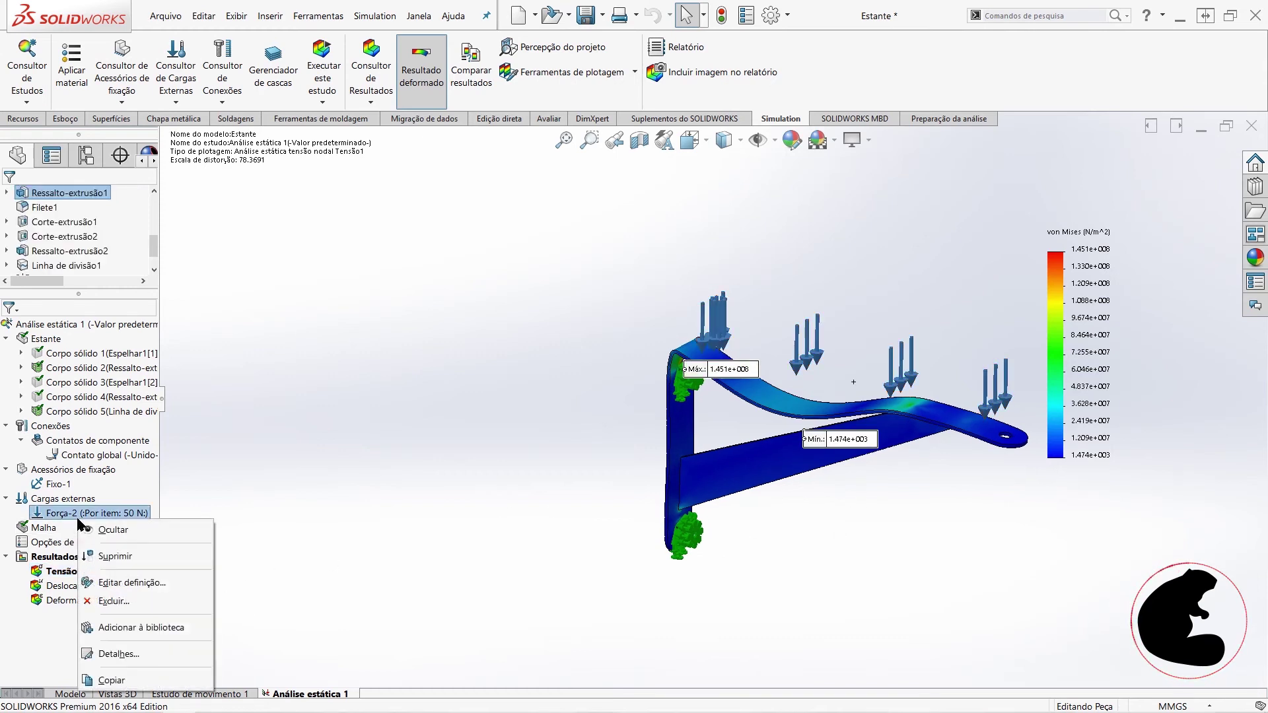
left_click(122, 583)
left_click(49, 418)
type("100")
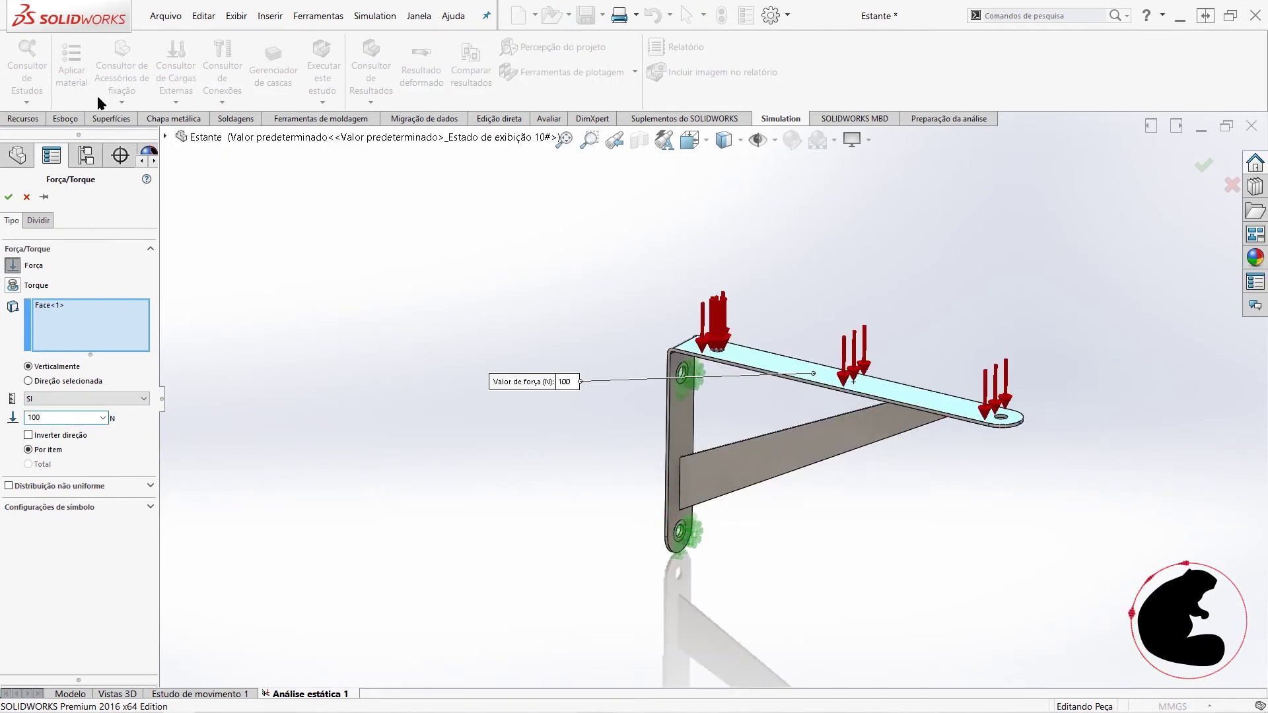
left_click(8, 198)
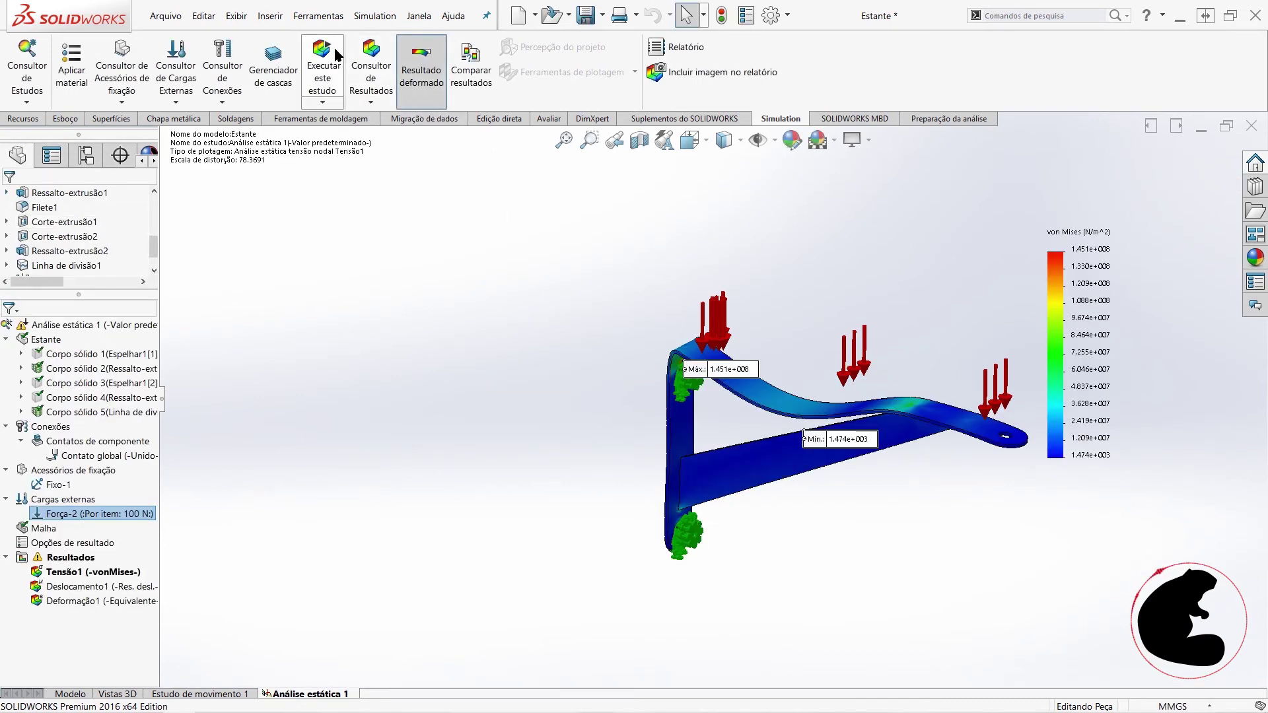
left_click(323, 66)
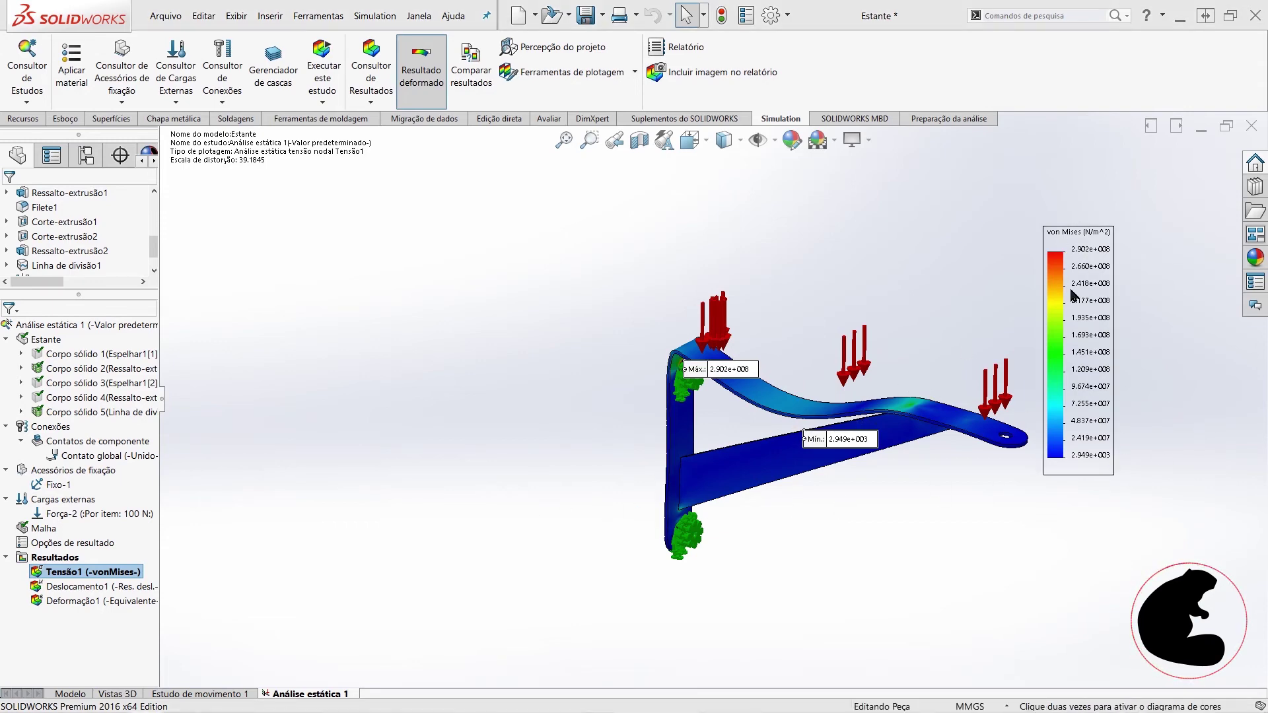
Step: Zoom around the 100 N von Mises plot (max 2.902e+008 N/m^2) and review the Tensão1 settings
scroll(1070, 274, "down", 2)
scroll(1069, 276, "down", 2)
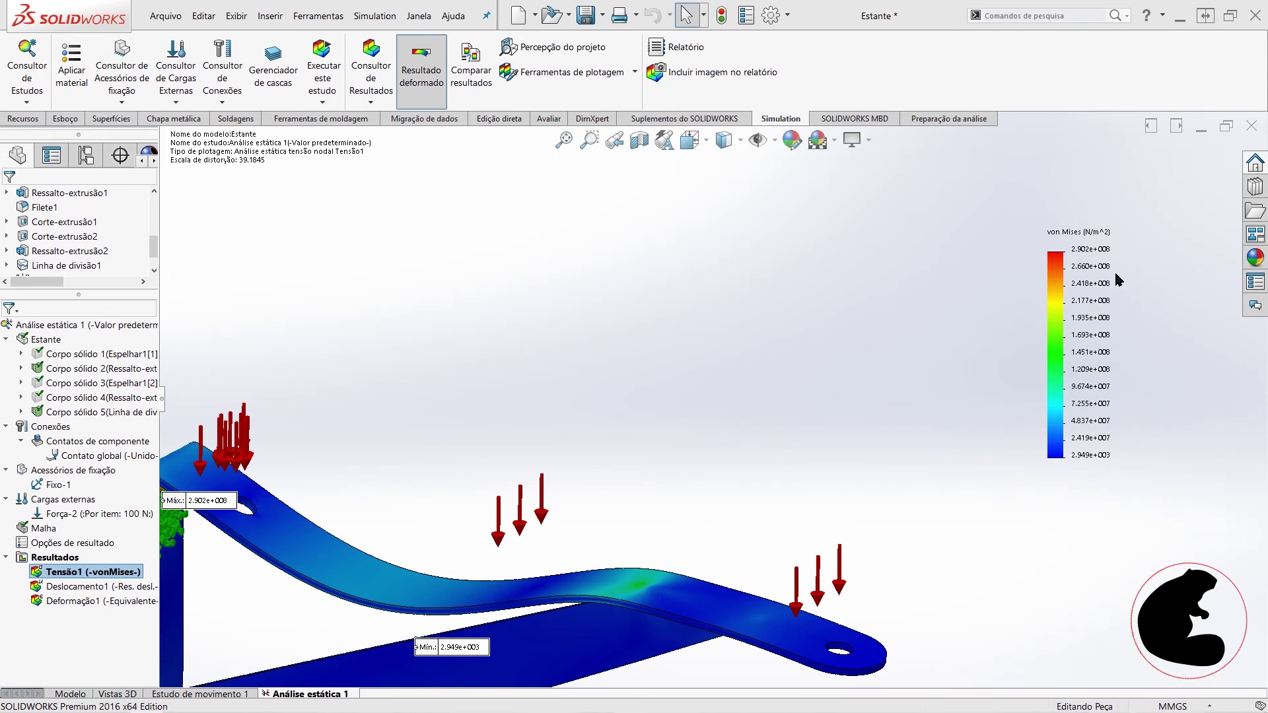
scroll(1120, 410, "up", 3)
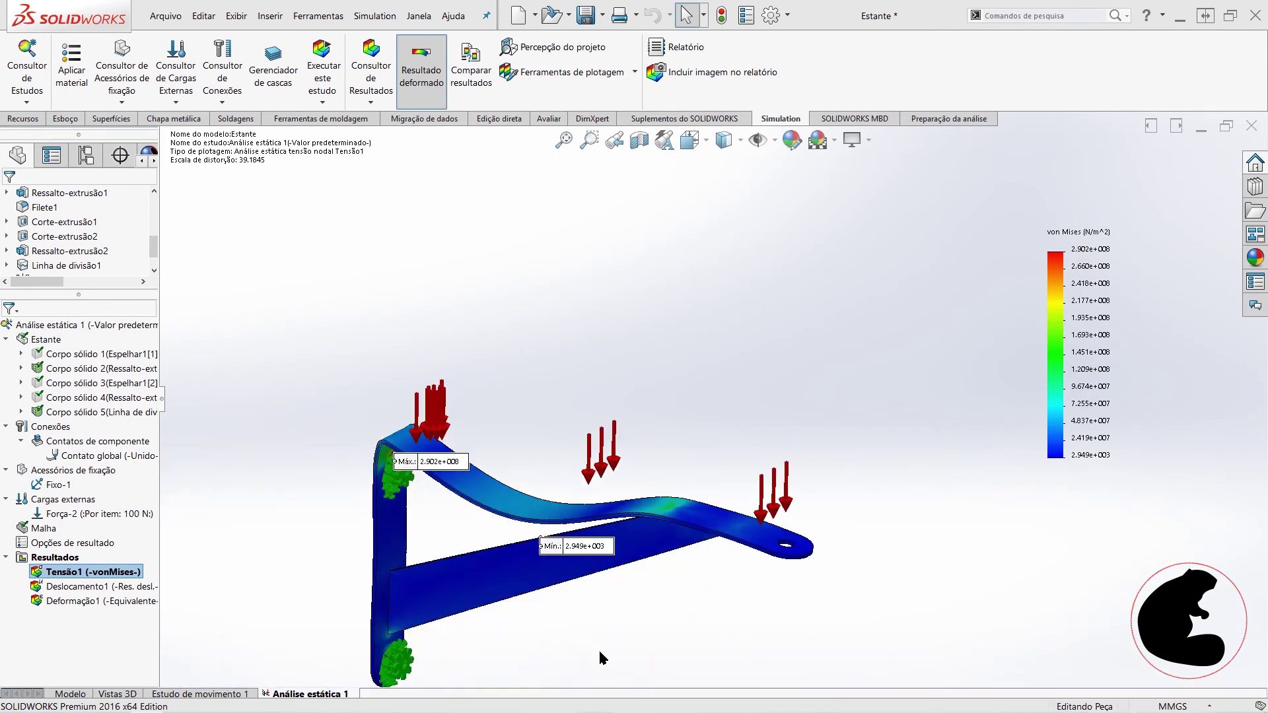
scroll(581, 640, "up", 2)
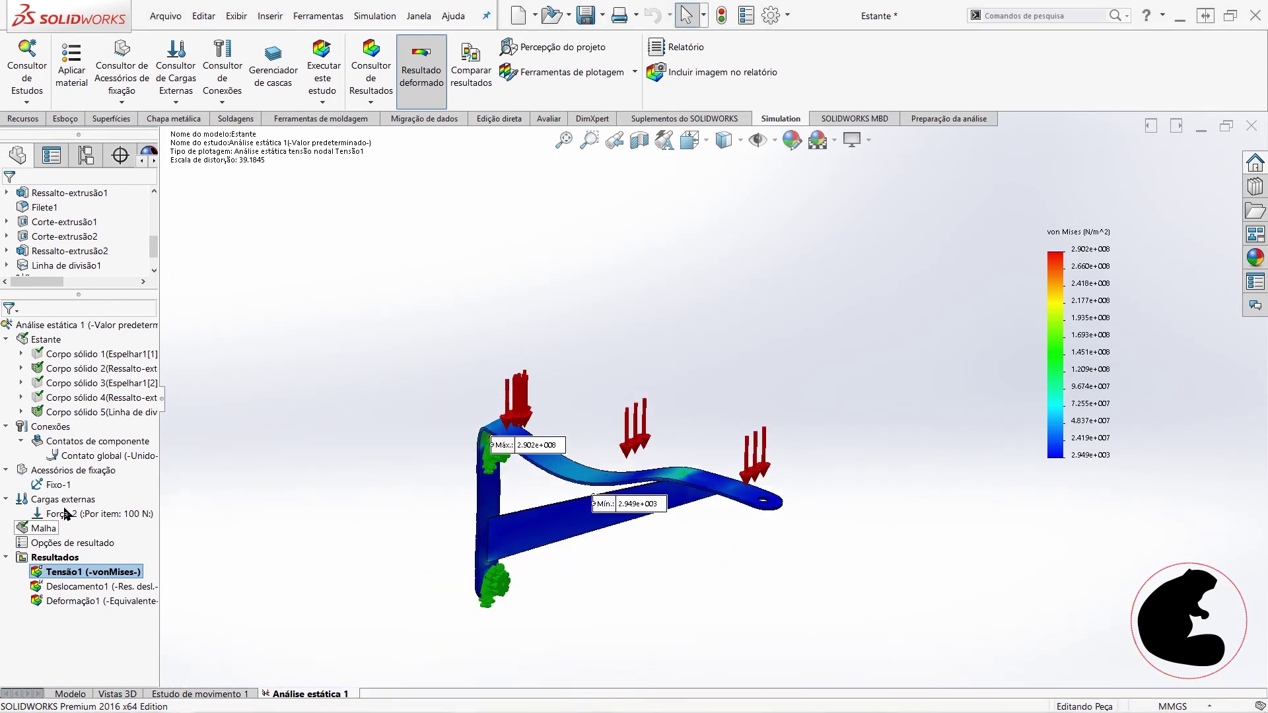
right_click(72, 571)
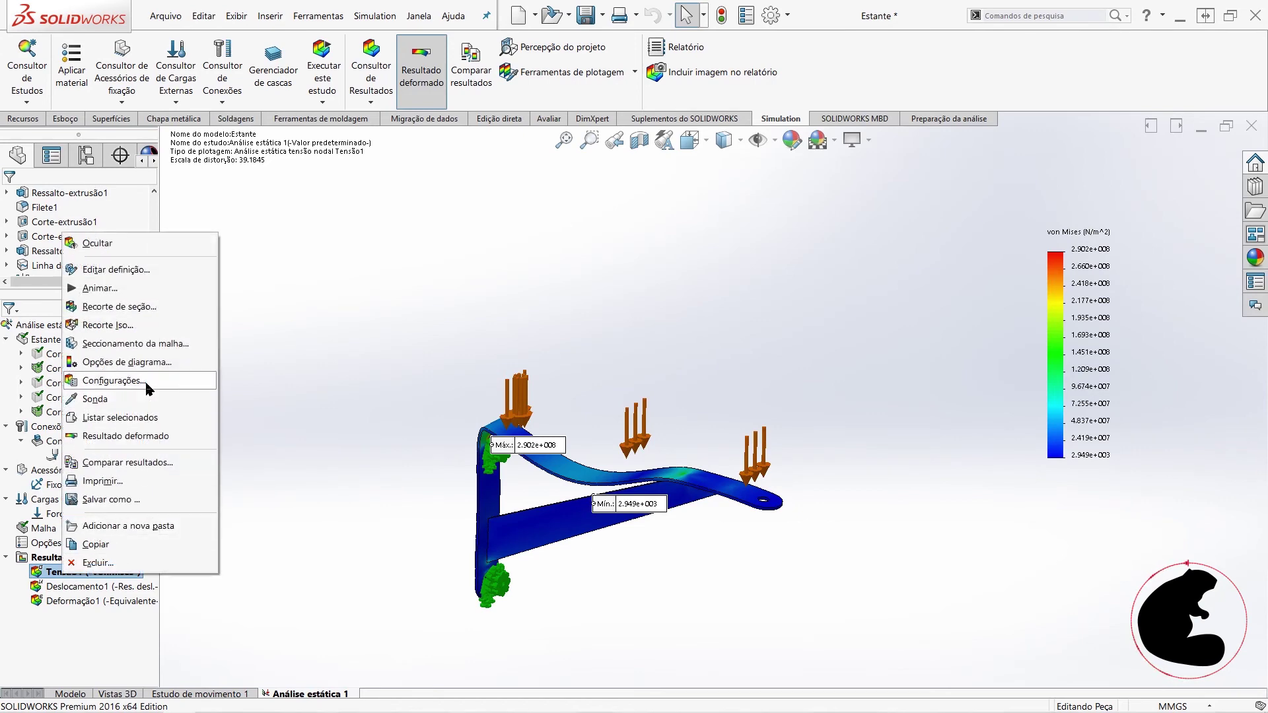
left_click(145, 361)
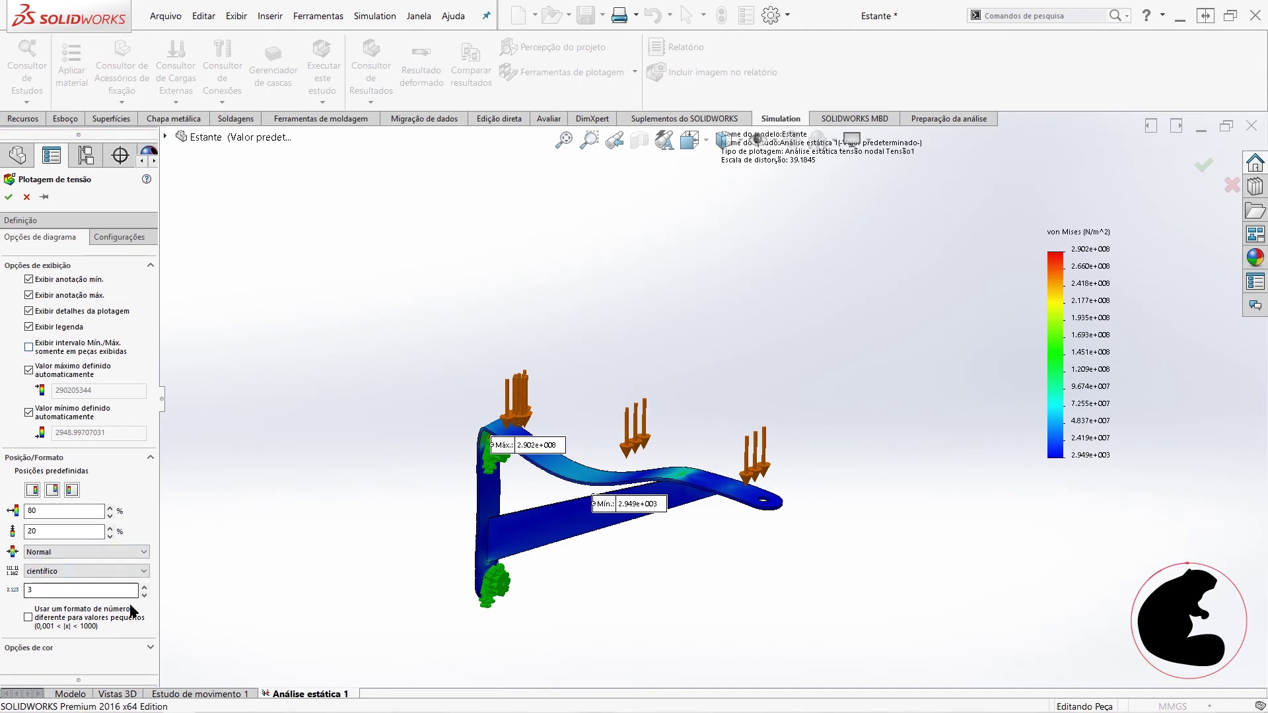
left_click(8, 198)
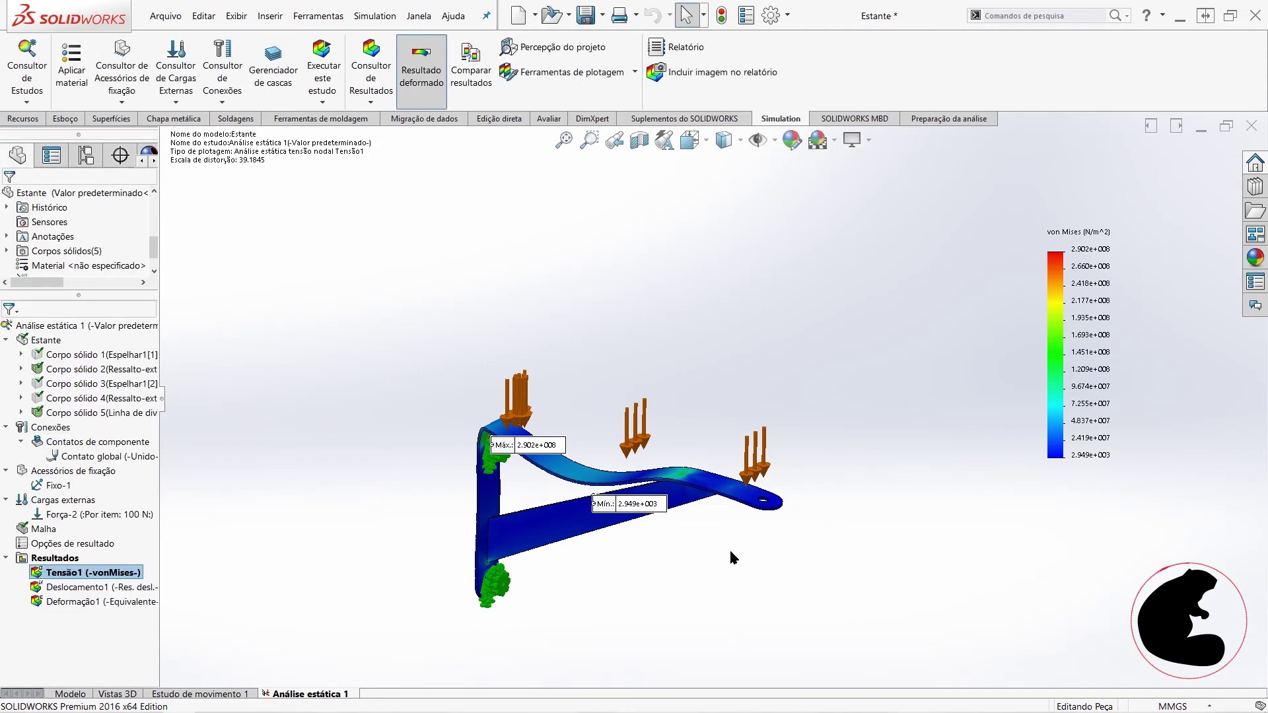
left_click(81, 97)
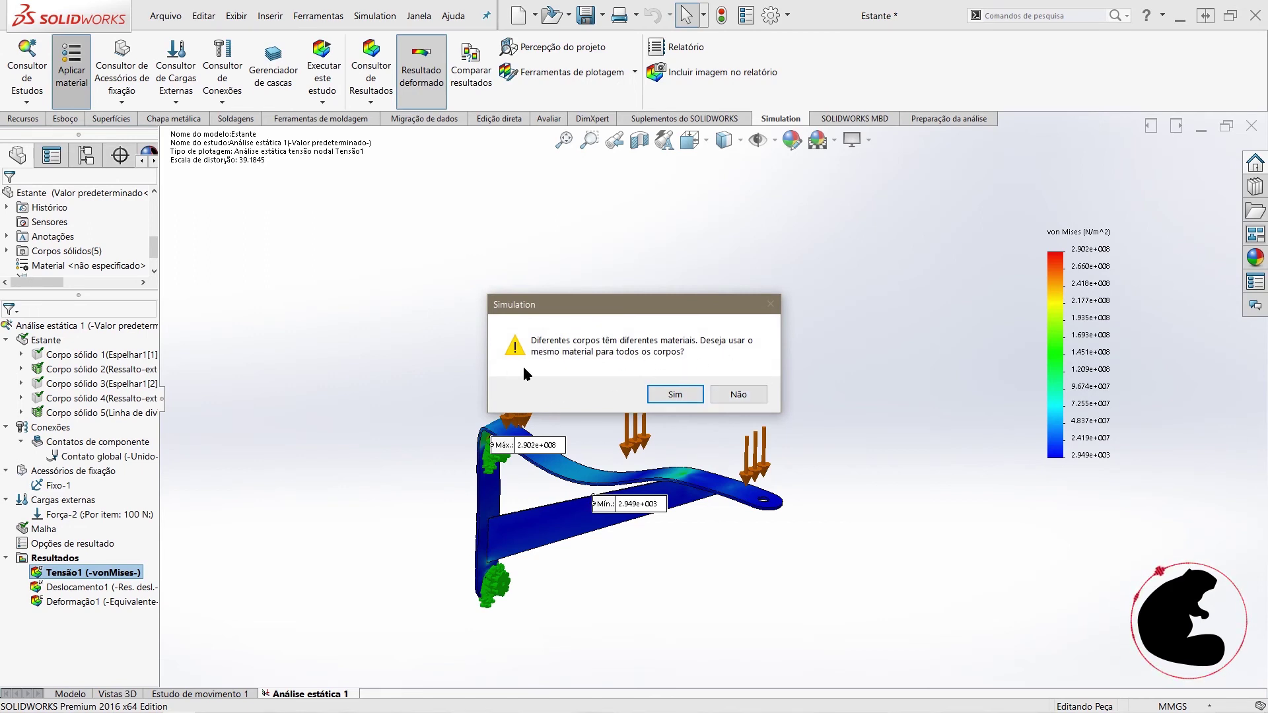
Step: Use one material for all bodies and apply AISI 1020 Aço, laminado a frio
left_click(657, 394)
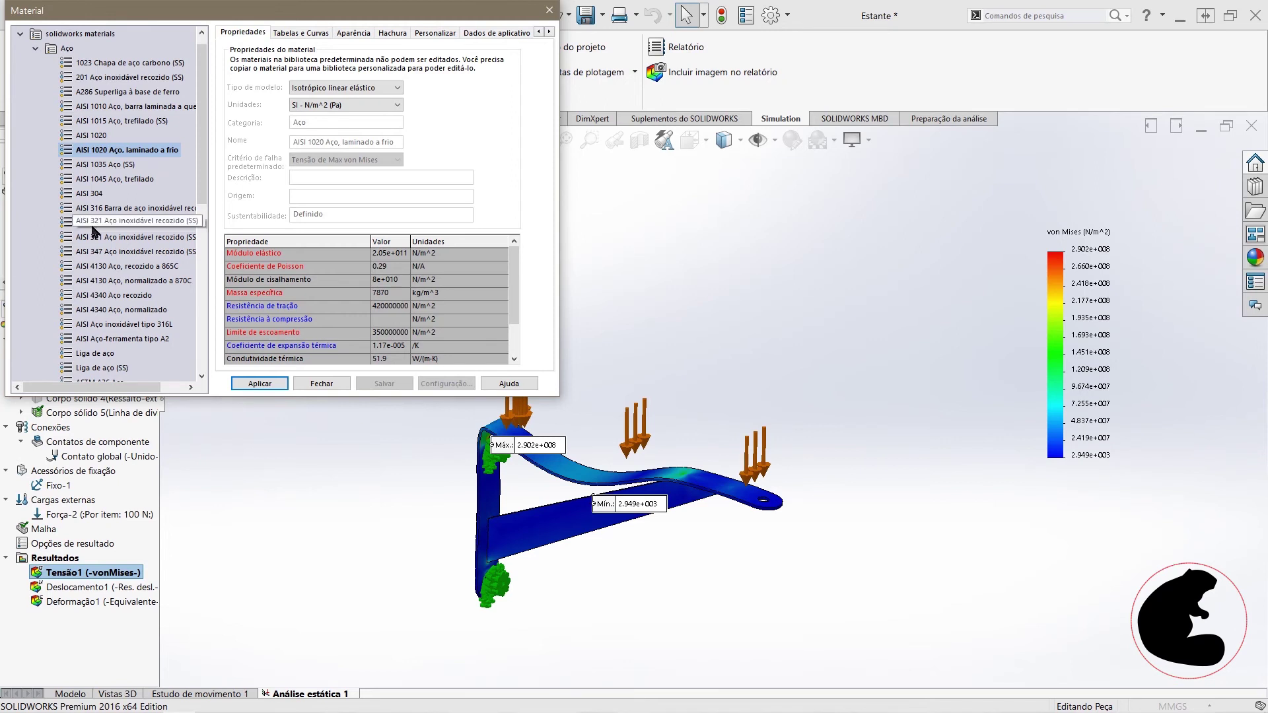
left_click(109, 151)
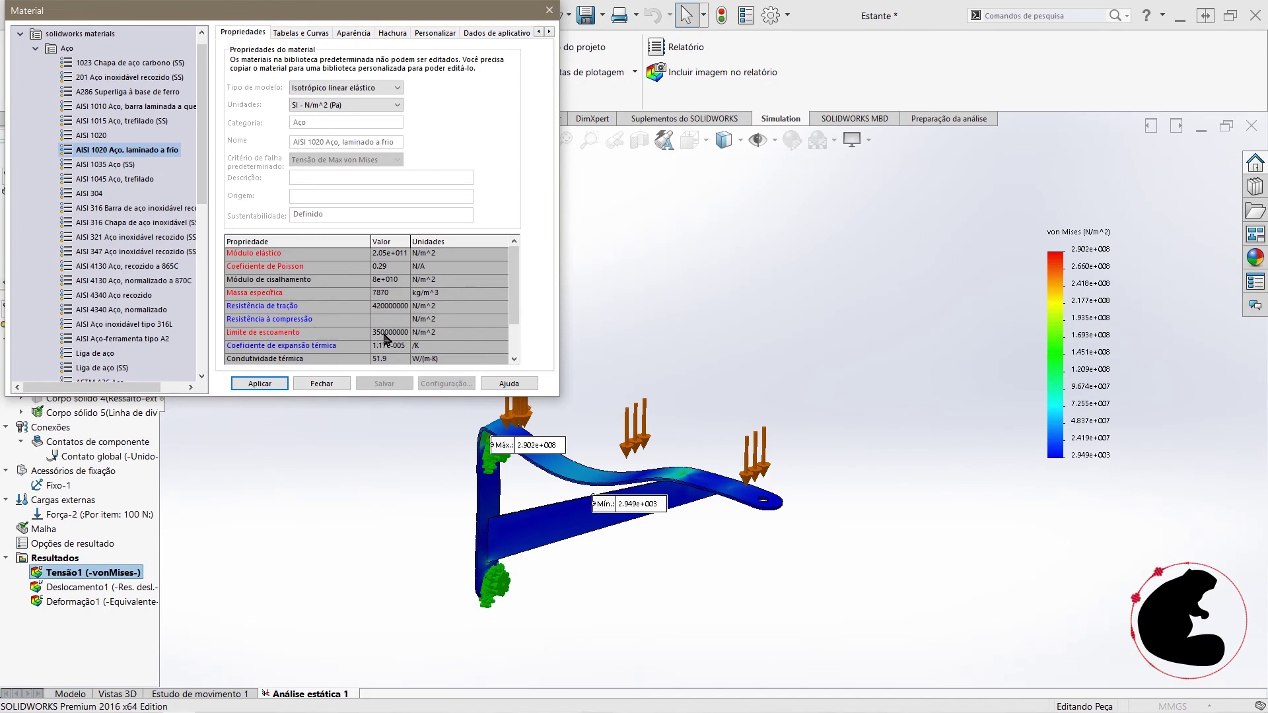
left_click_drag(509, 304, 510, 311)
left_click(281, 383)
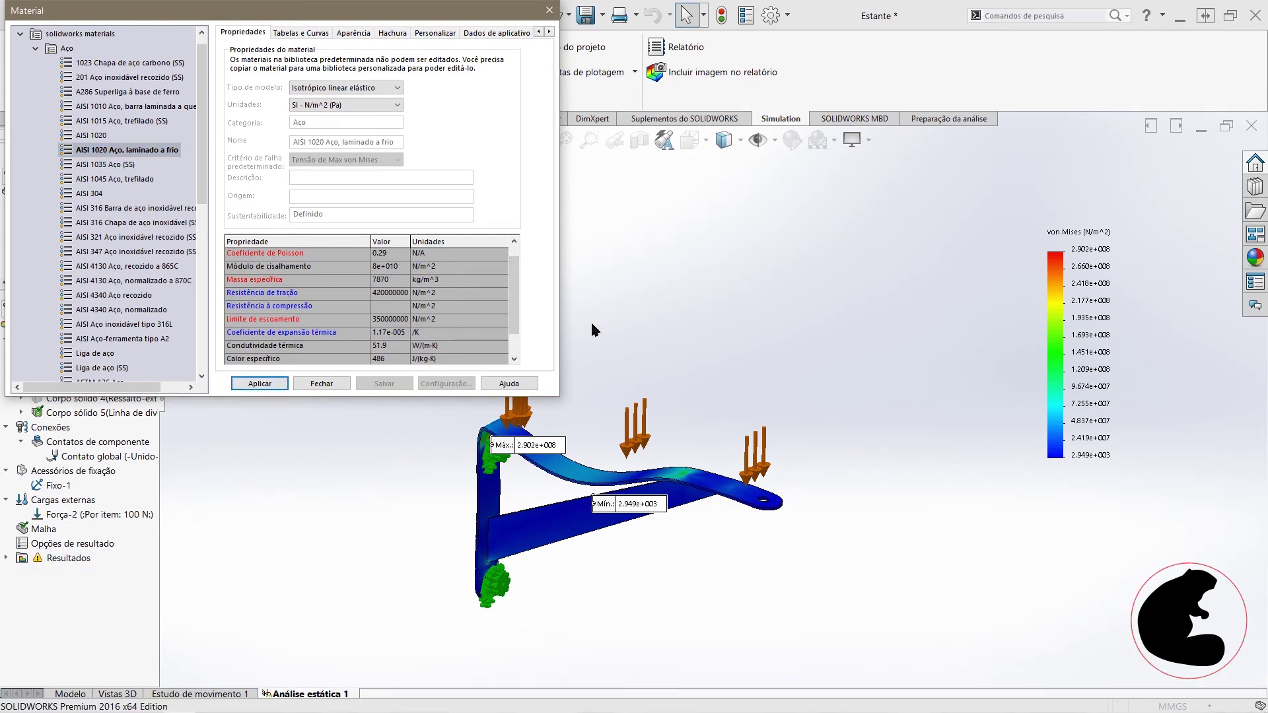
Step: Compare AISI 1020, 1015 and 1010 steels, then reapply cold-rolled AISI 1020 and close the library
left_click(109, 135)
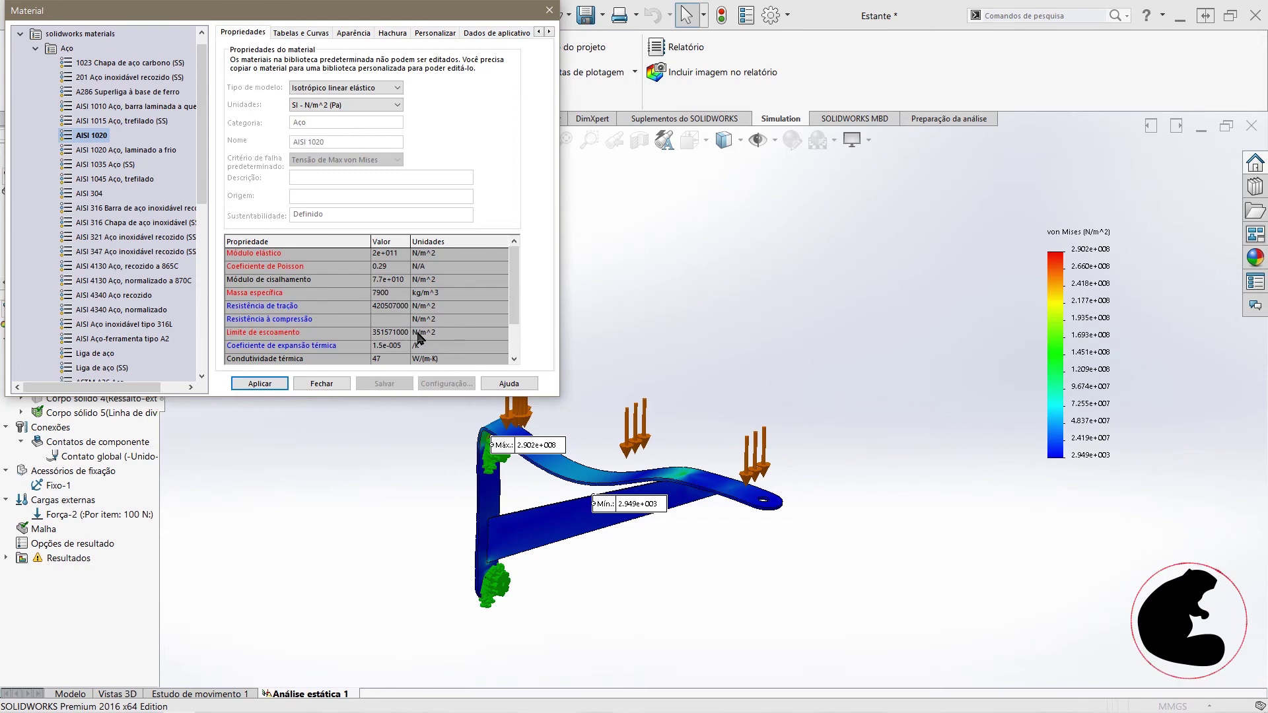
left_click_drag(516, 315, 516, 321)
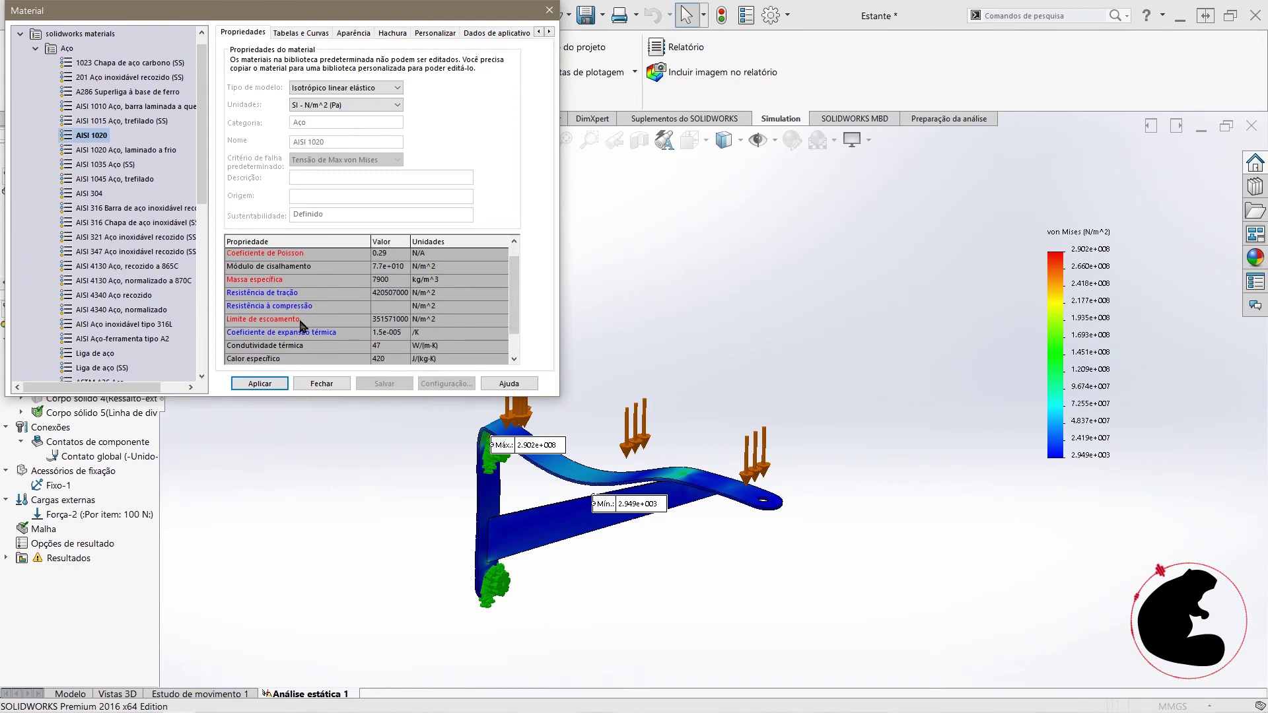
left_click(141, 123)
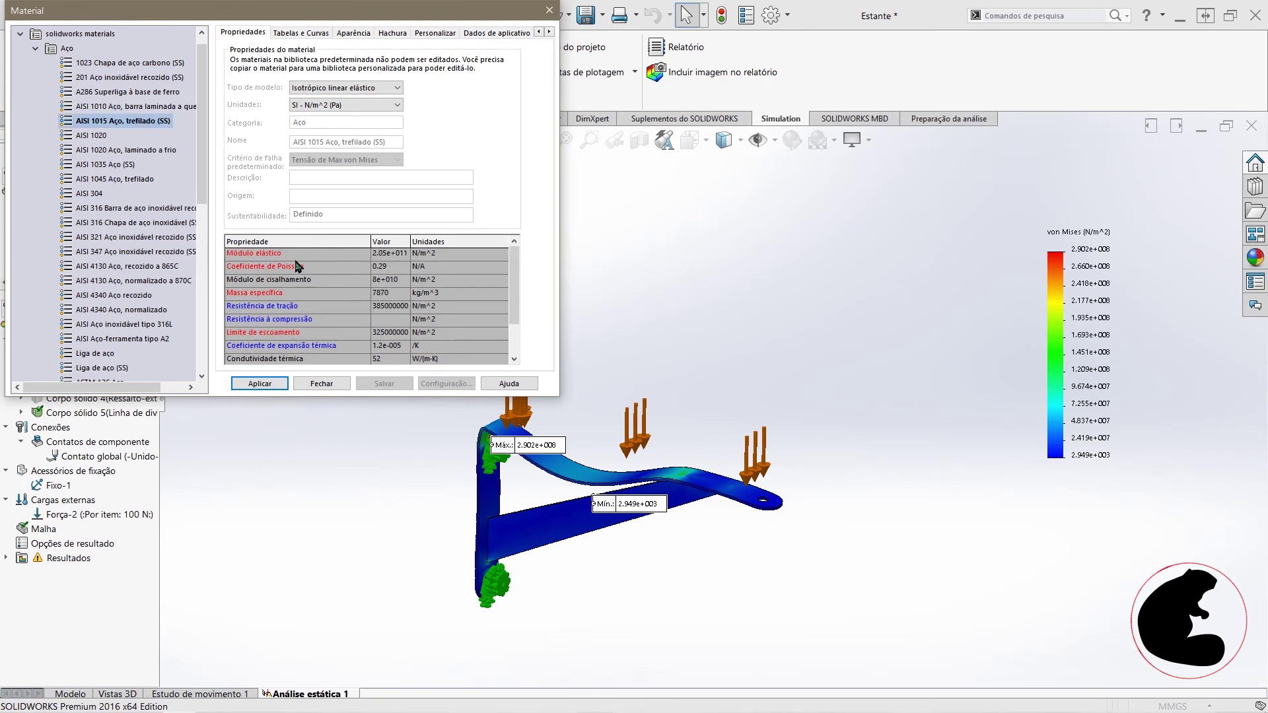
left_click(130, 107)
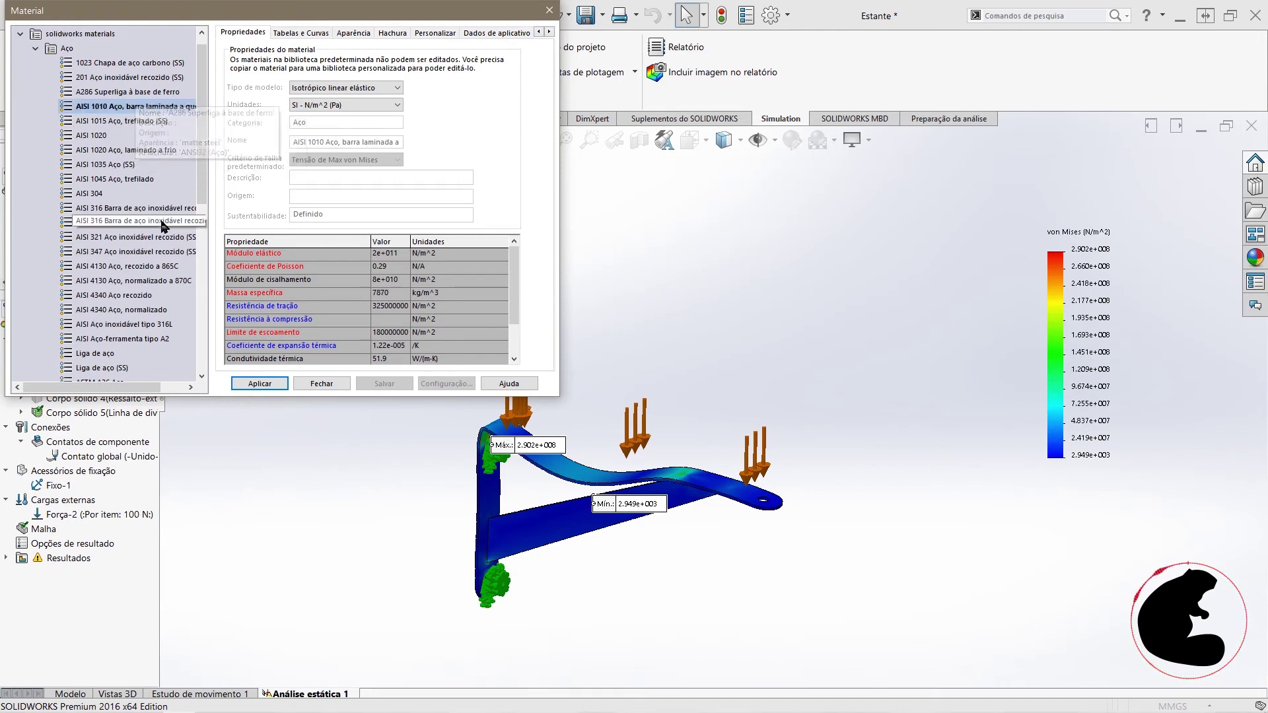
scroll(186, 285, "down", 1)
scroll(178, 294, "down", 1)
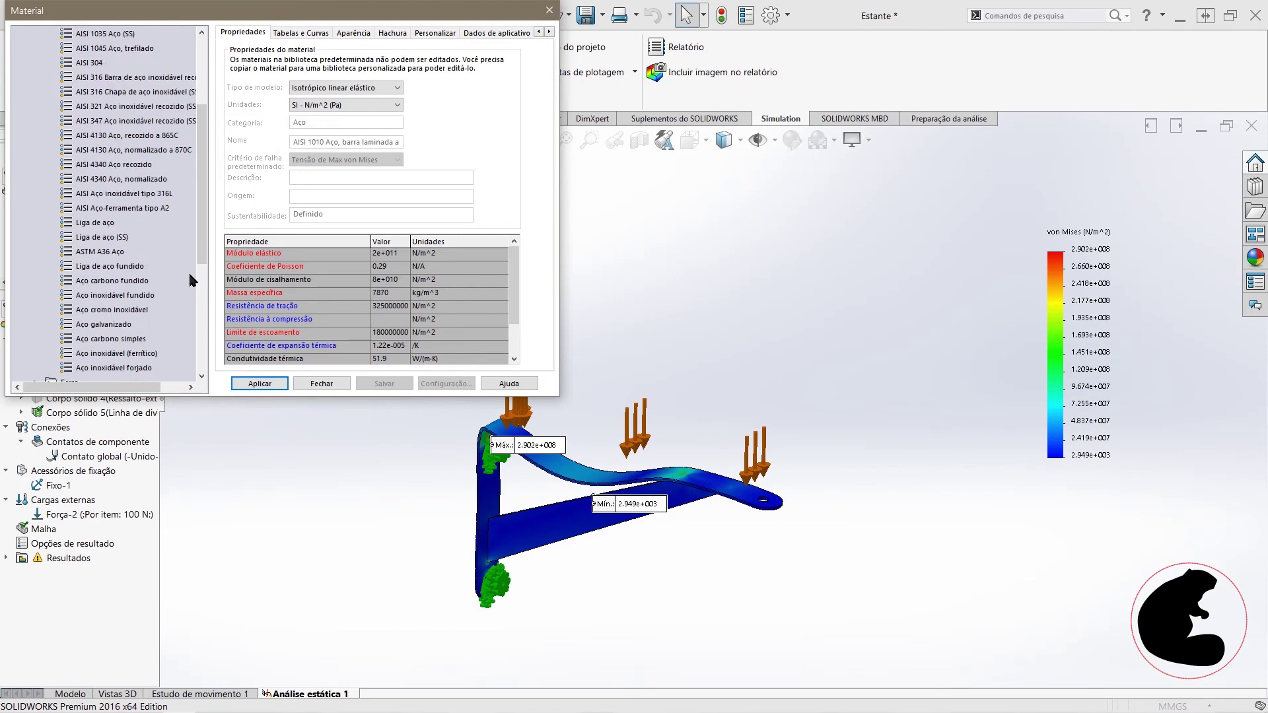
scroll(139, 179, "up", 1)
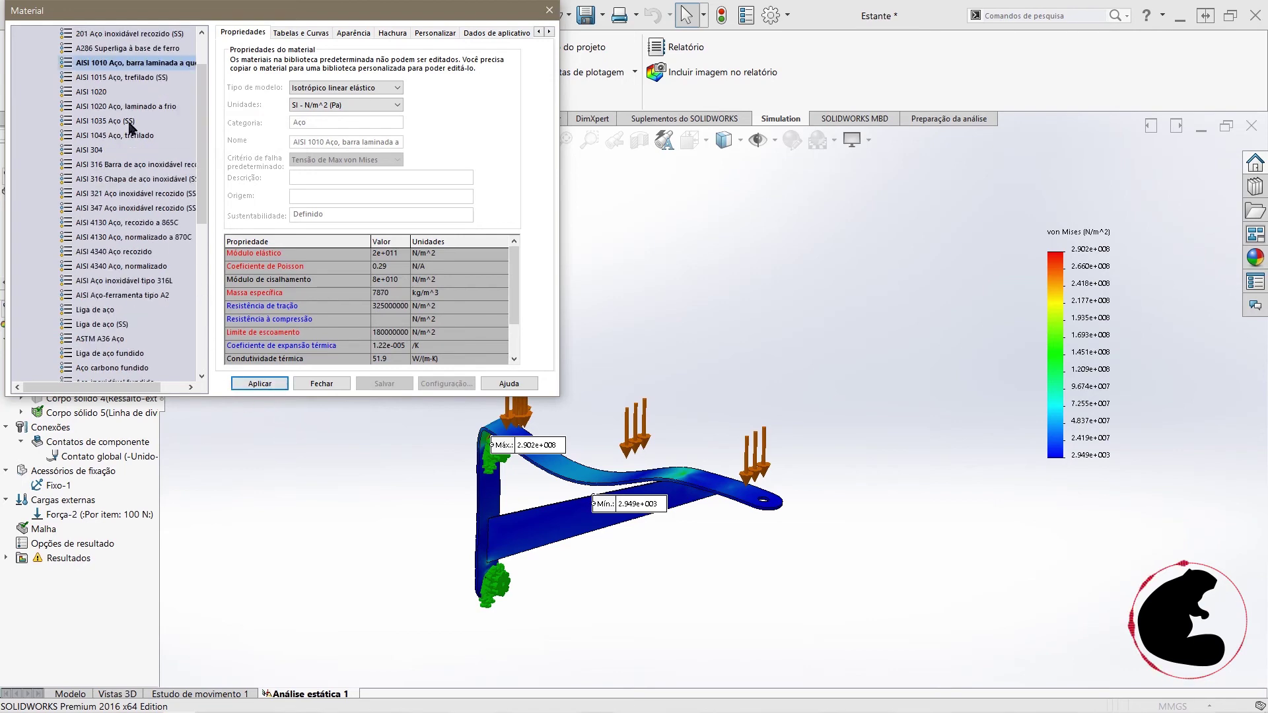
left_click(111, 92)
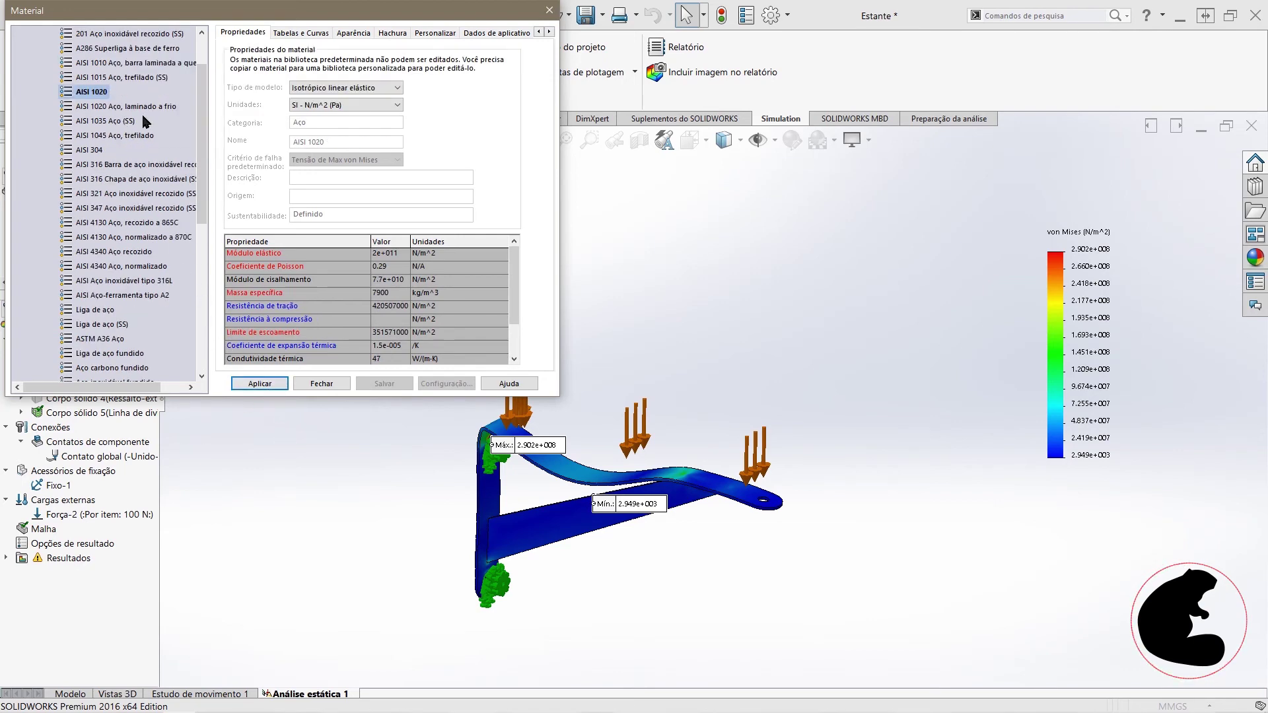
key("Down")
left_click(261, 385)
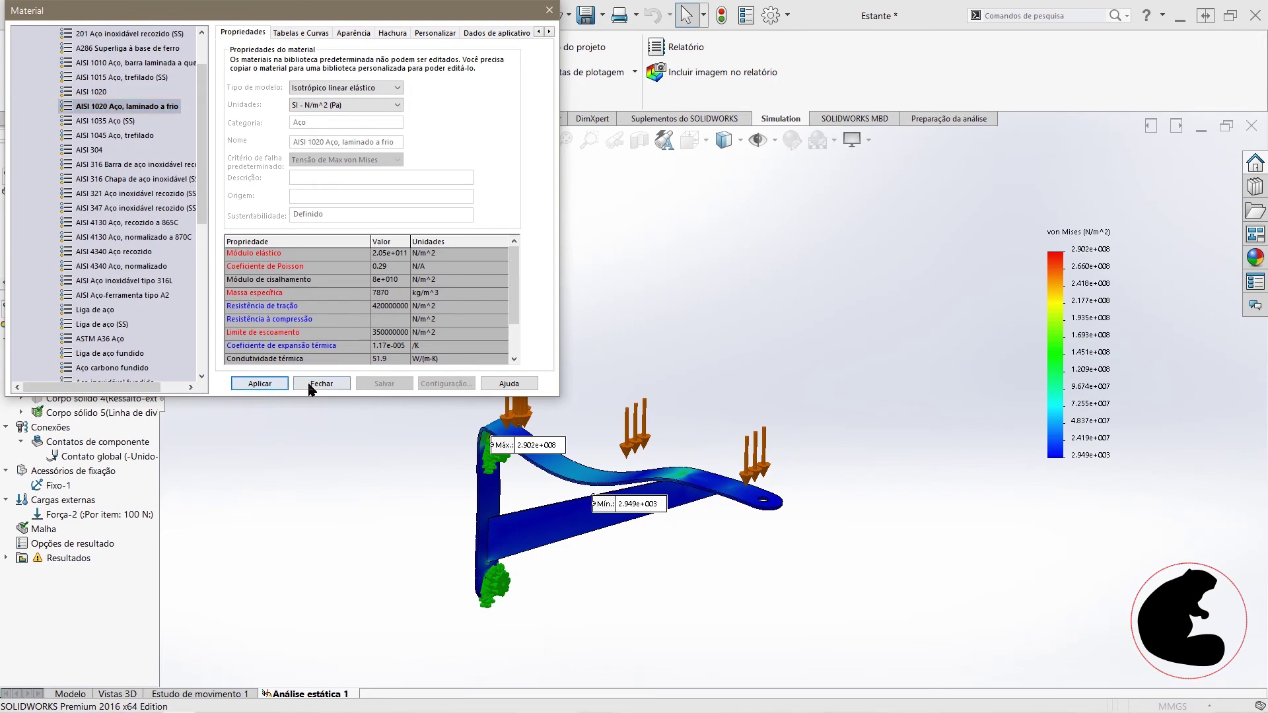
left_click(317, 383)
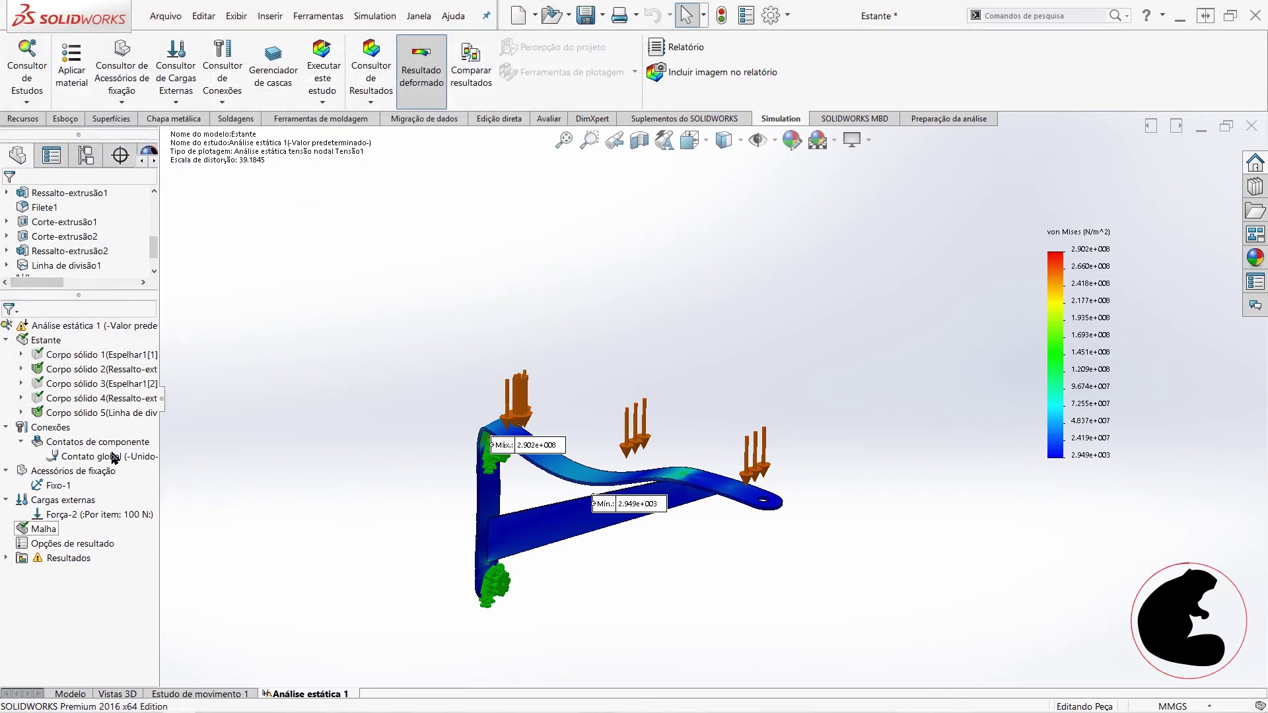
Step: Re-run the study with the new steel so the legend shows a 3.500e+008 yield strength
left_click(333, 66)
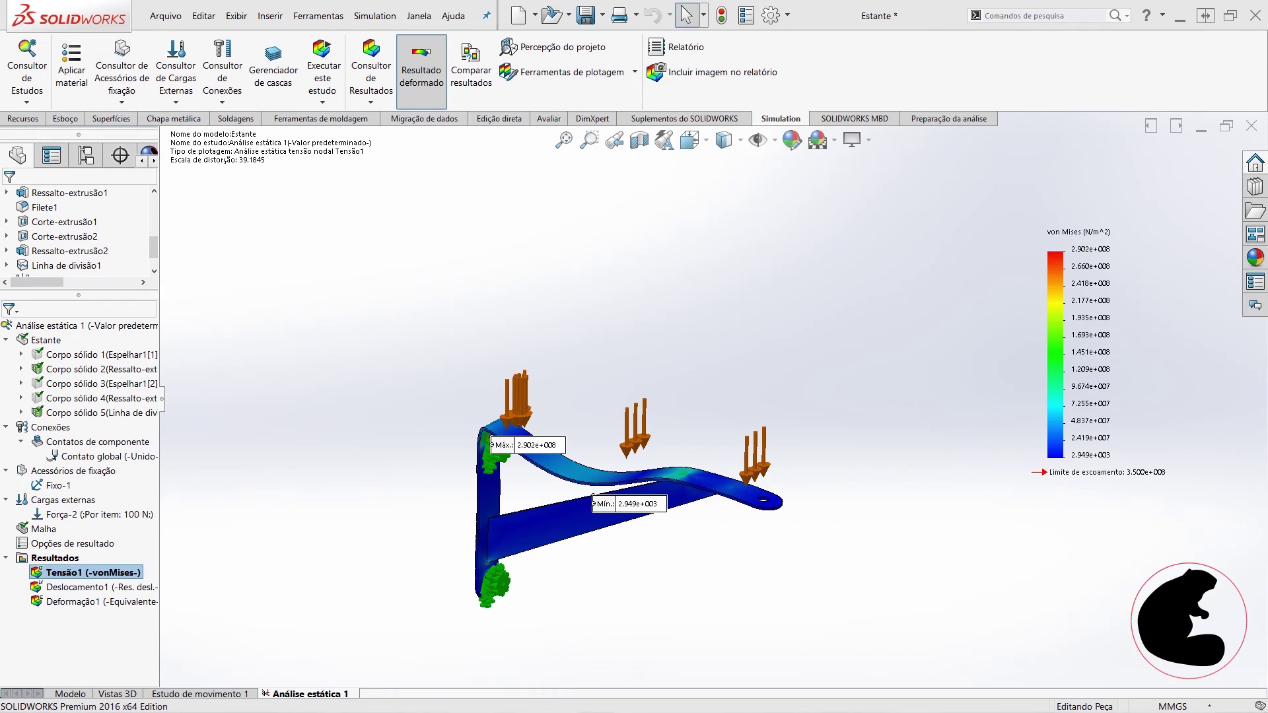
key("XF86Calculator")
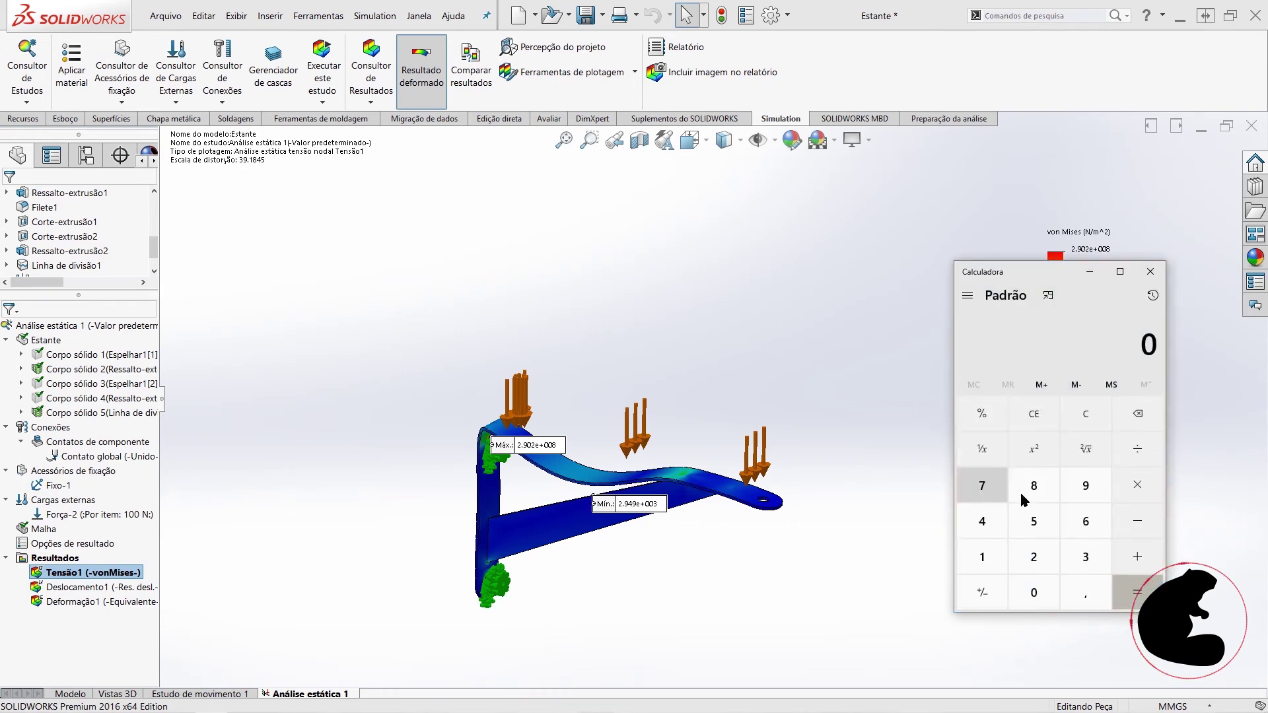
left_click_drag(1029, 272, 652, 235)
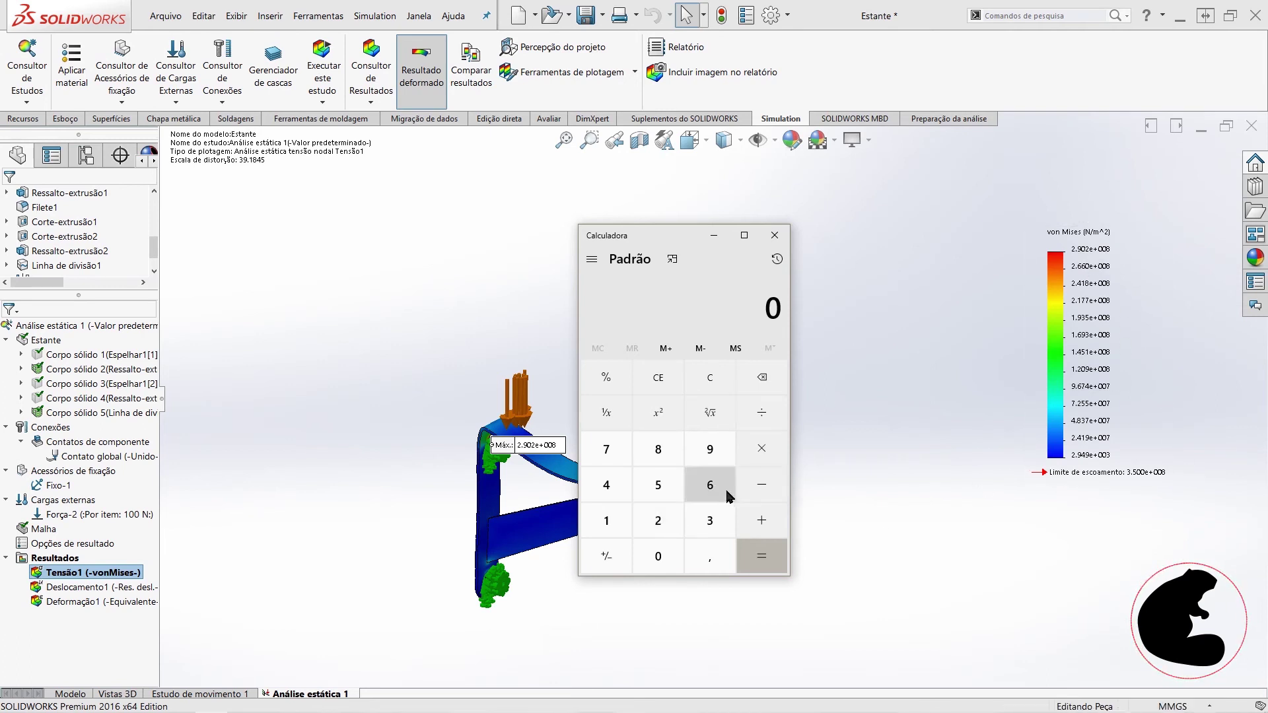
left_click(680, 523)
left_click(709, 556)
left_click(710, 449)
left_click(761, 412)
left_click(698, 520)
left_click(709, 556)
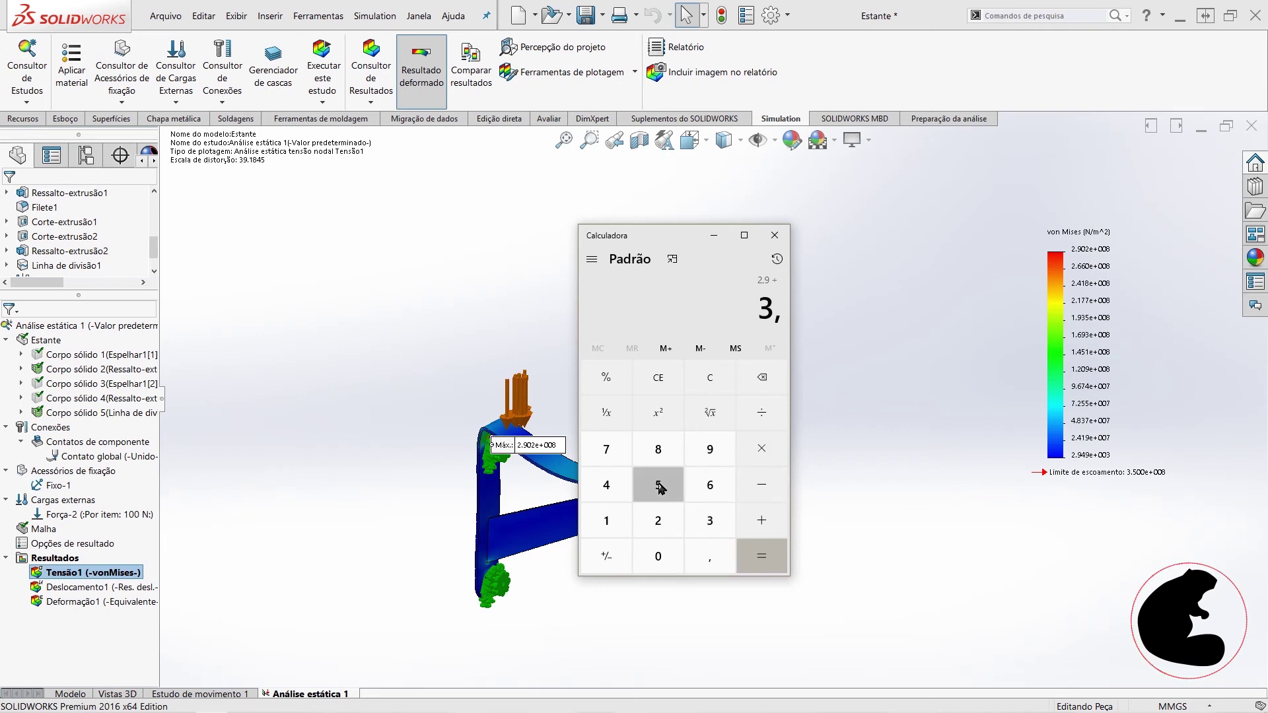
left_click(657, 485)
left_click(765, 564)
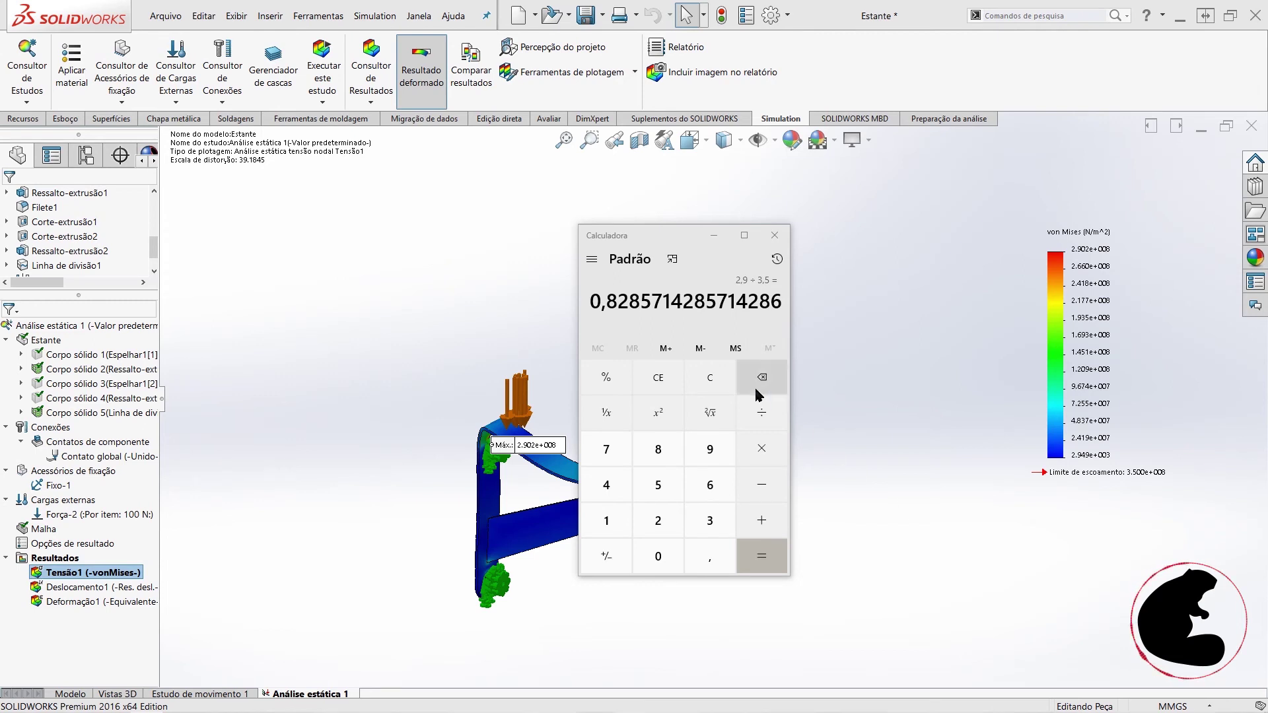
double_click(689, 305)
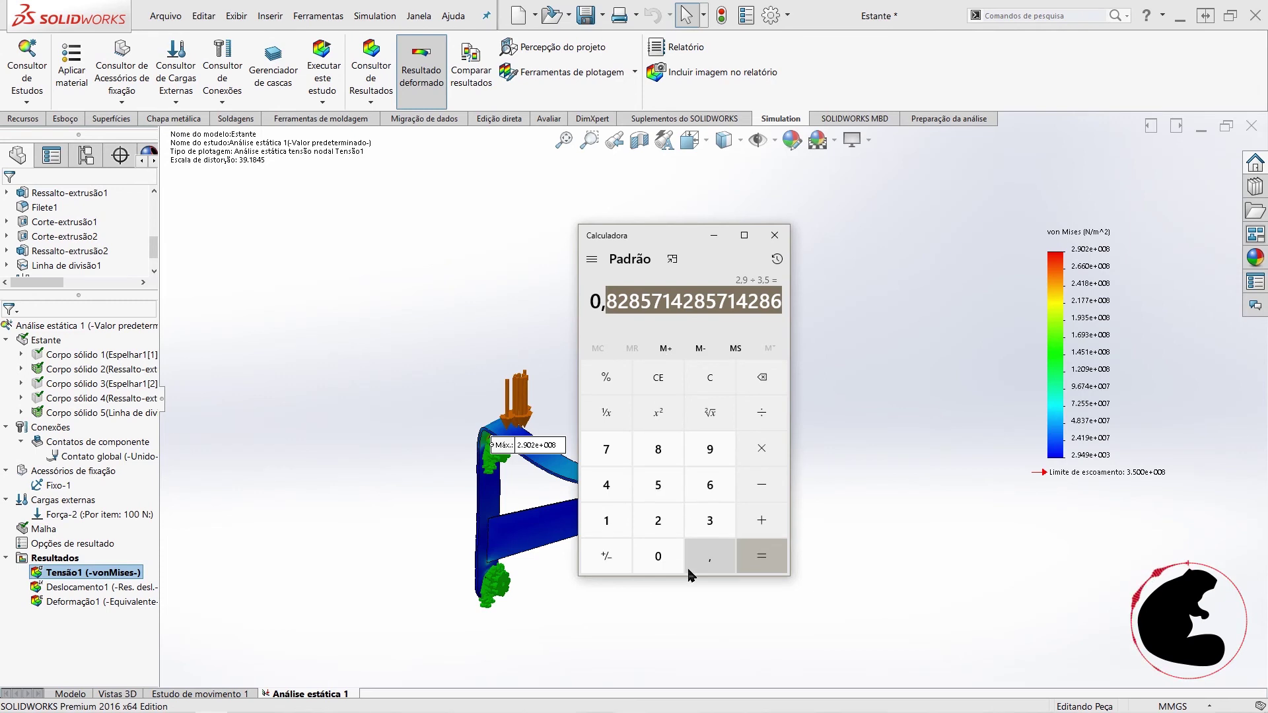
Step: Compute 1 ÷ 1,5 in Calculator
left_click(606, 521)
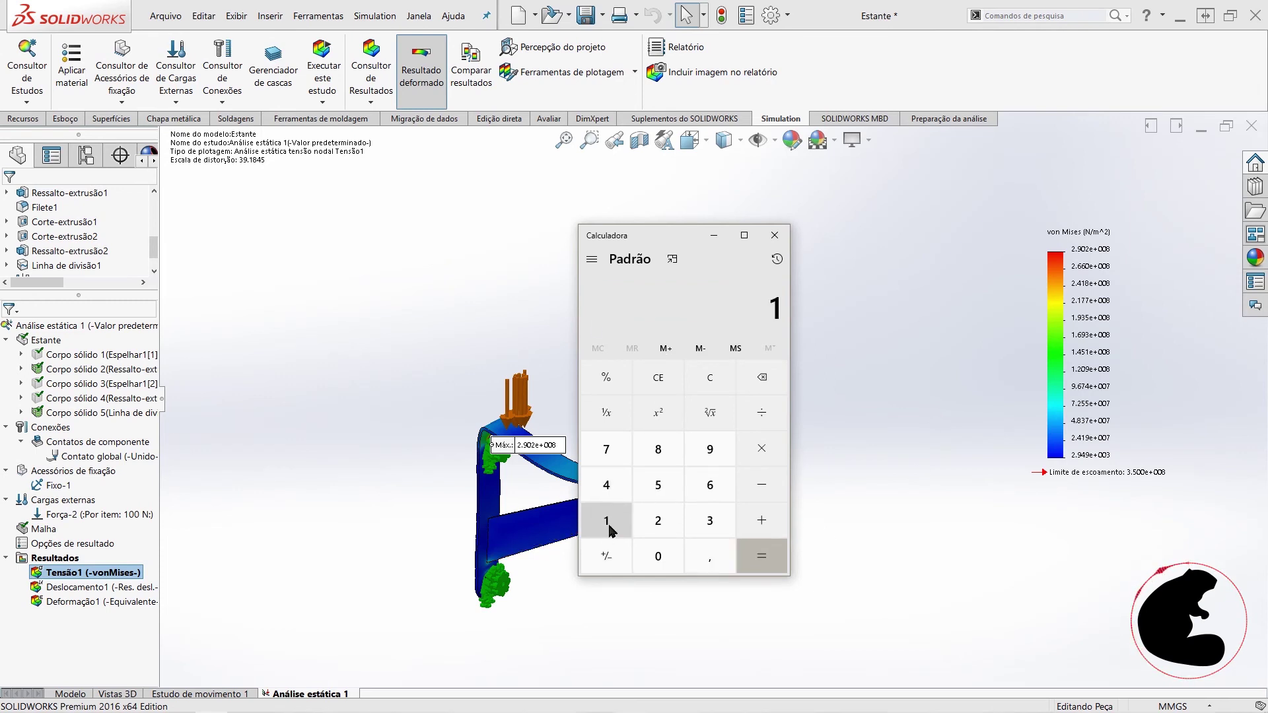
left_click(761, 412)
left_click(701, 552)
left_click(658, 484)
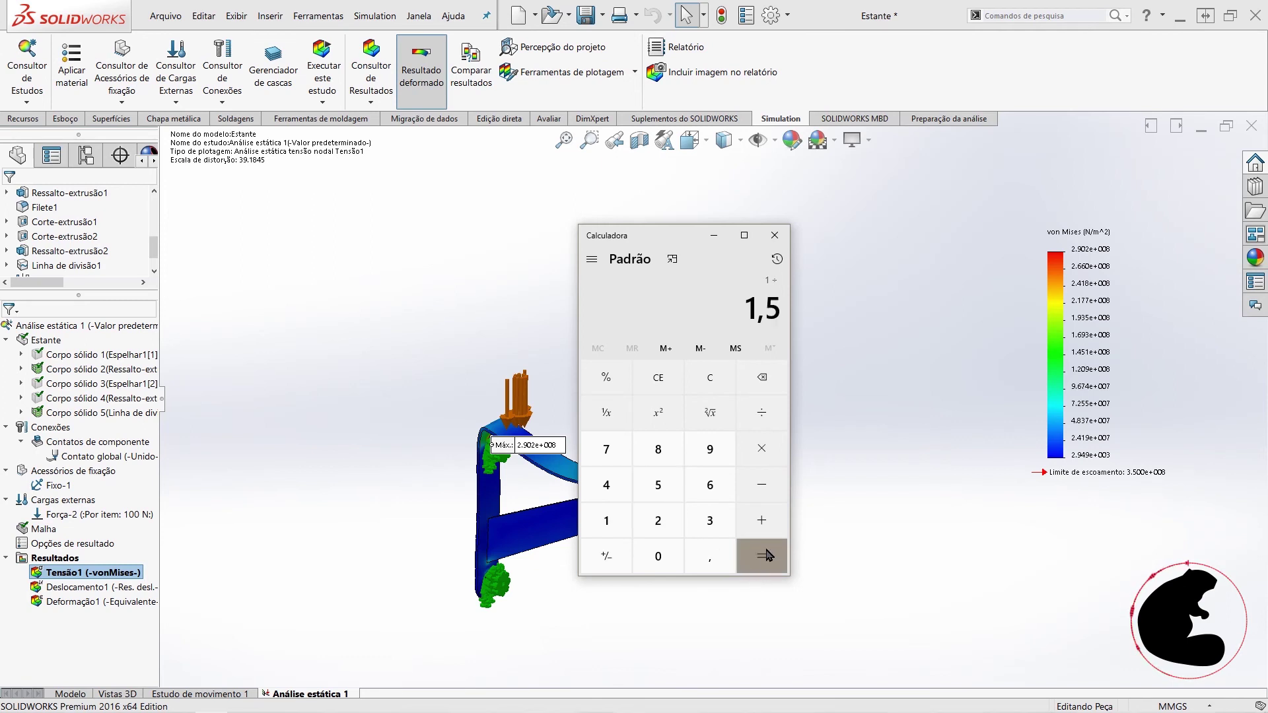
left_click(765, 555)
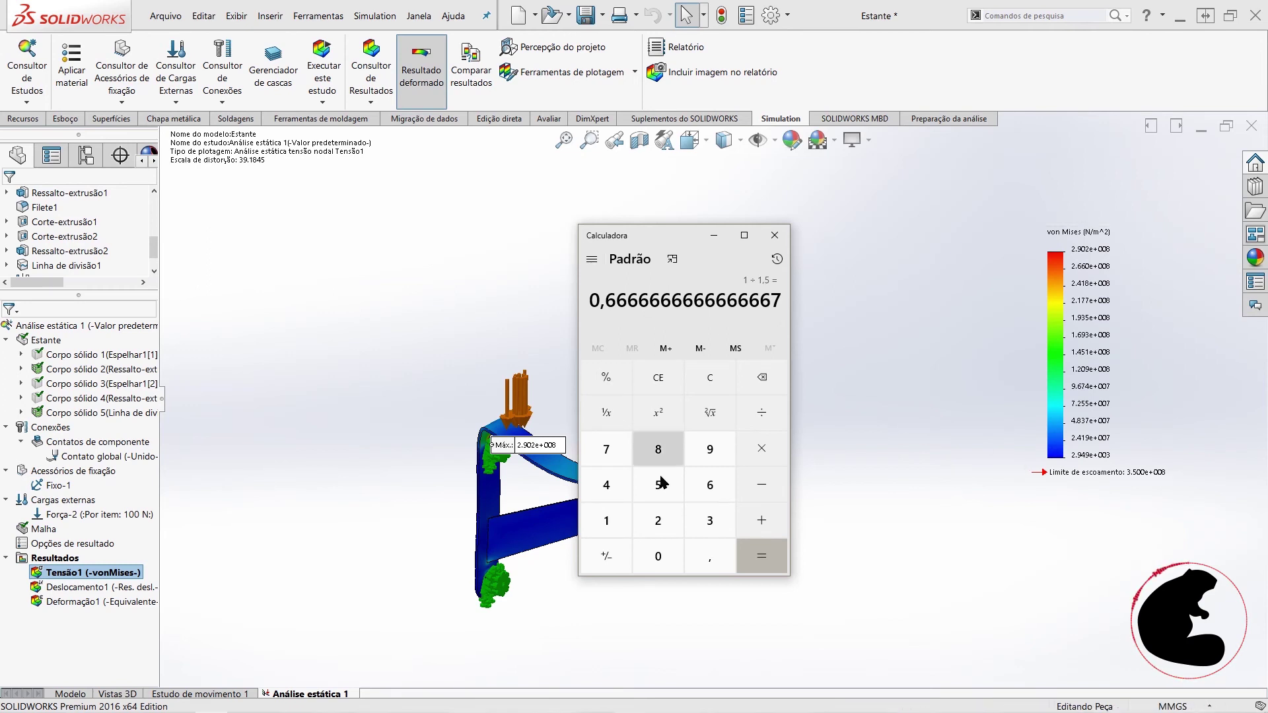
Step: Compute 3,5 × 0,6667, giving 2,33345
left_click(711, 520)
left_click(711, 550)
left_click(658, 485)
left_click(761, 449)
left_click(666, 562)
left_click(710, 556)
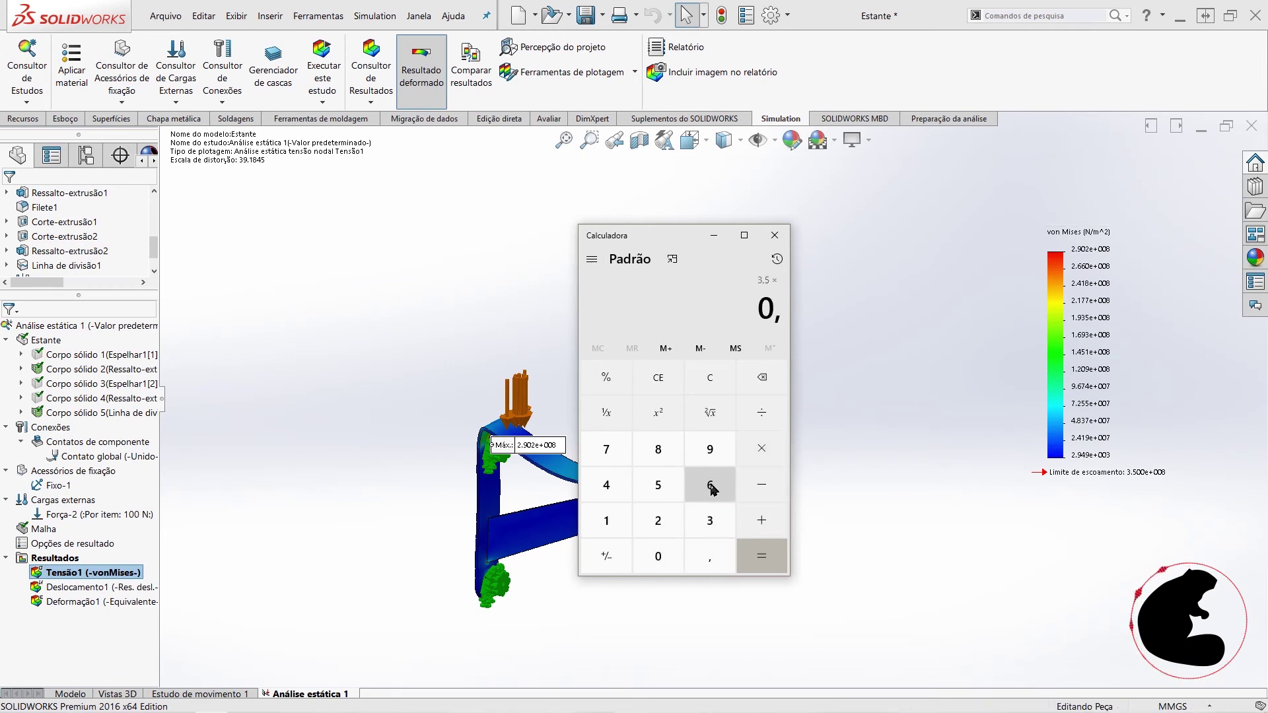
triple_click(714, 483)
left_click(715, 484)
left_click(614, 452)
left_click(761, 556)
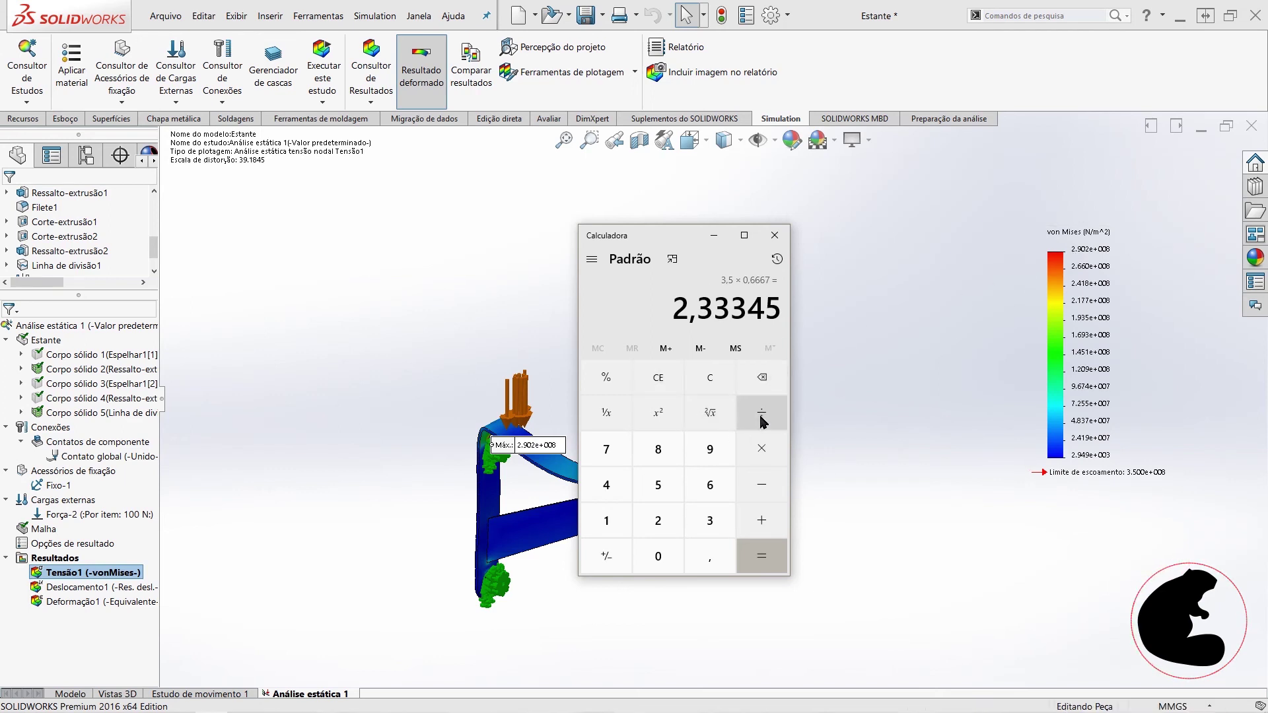
left_click(766, 380)
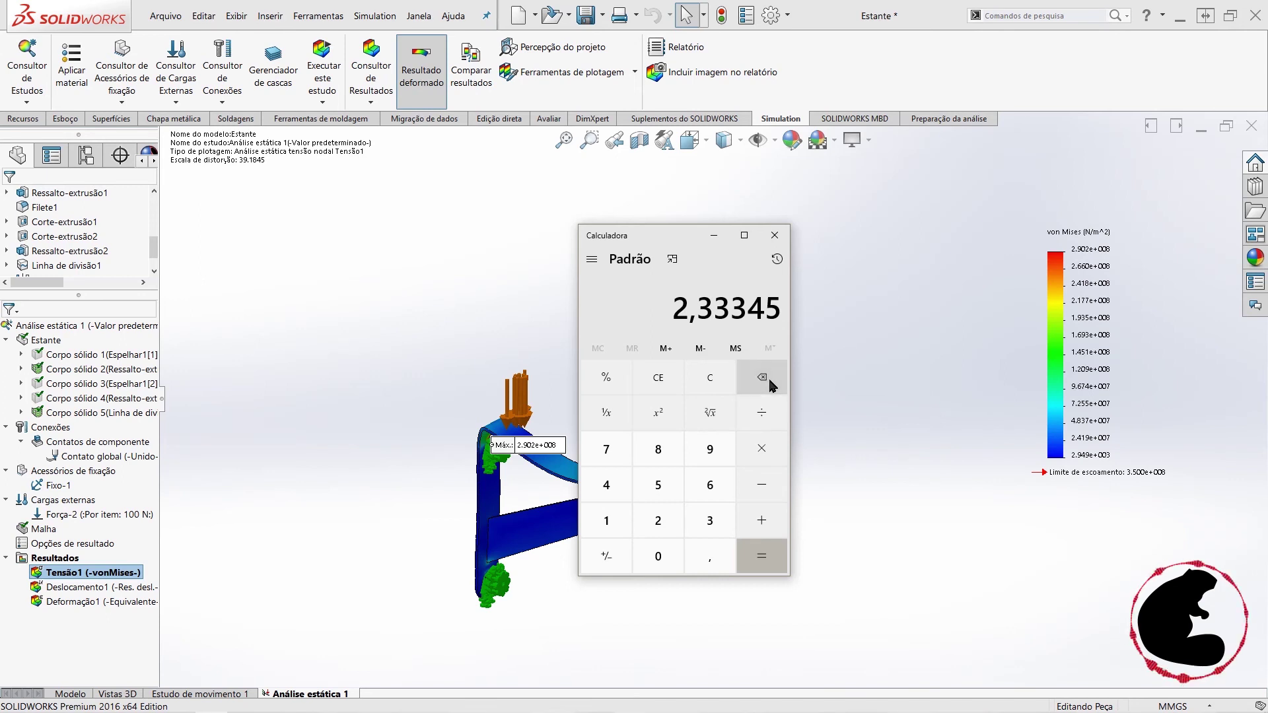
left_click(606, 521)
left_click(761, 413)
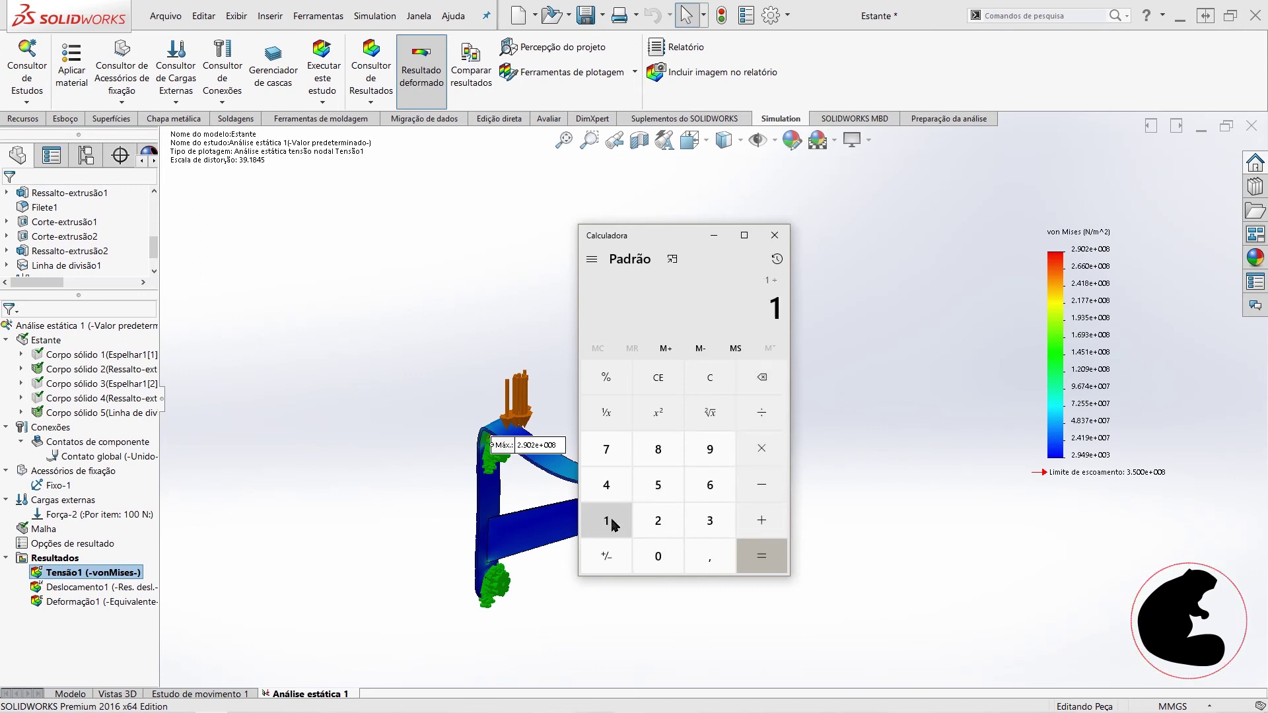
left_click(705, 556)
left_click(658, 520)
left_click(760, 556)
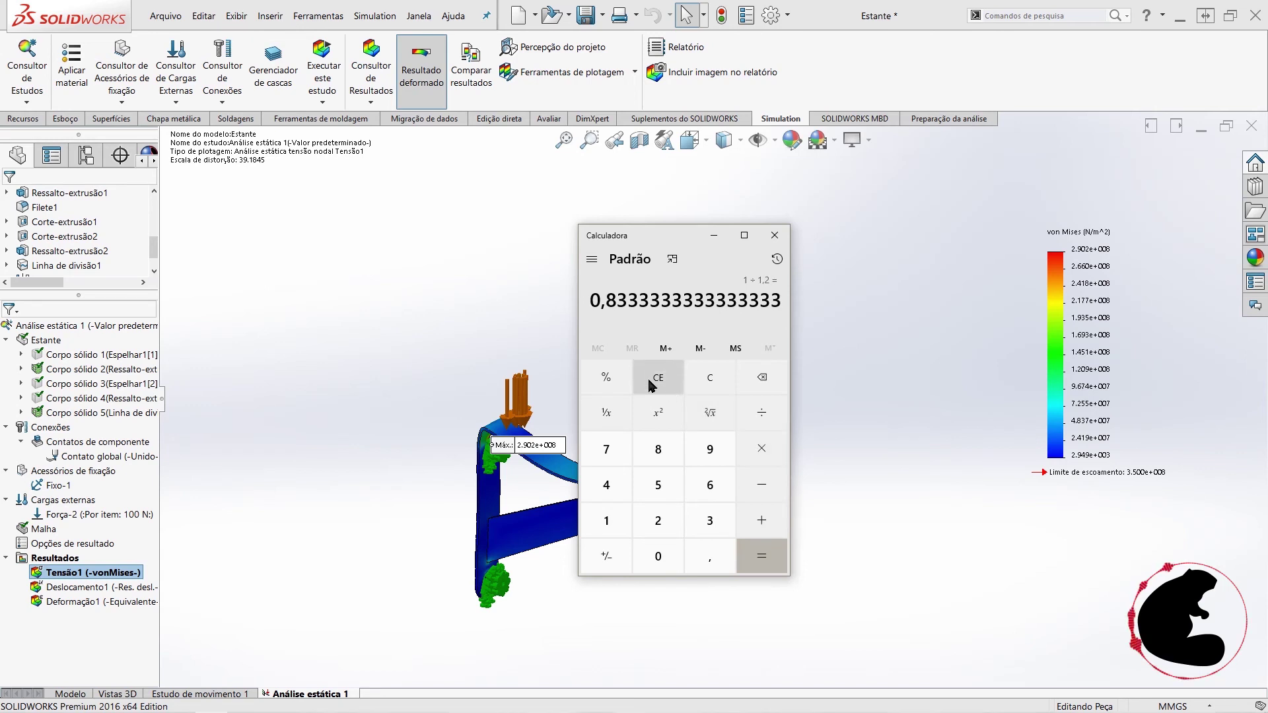
left_click(763, 463)
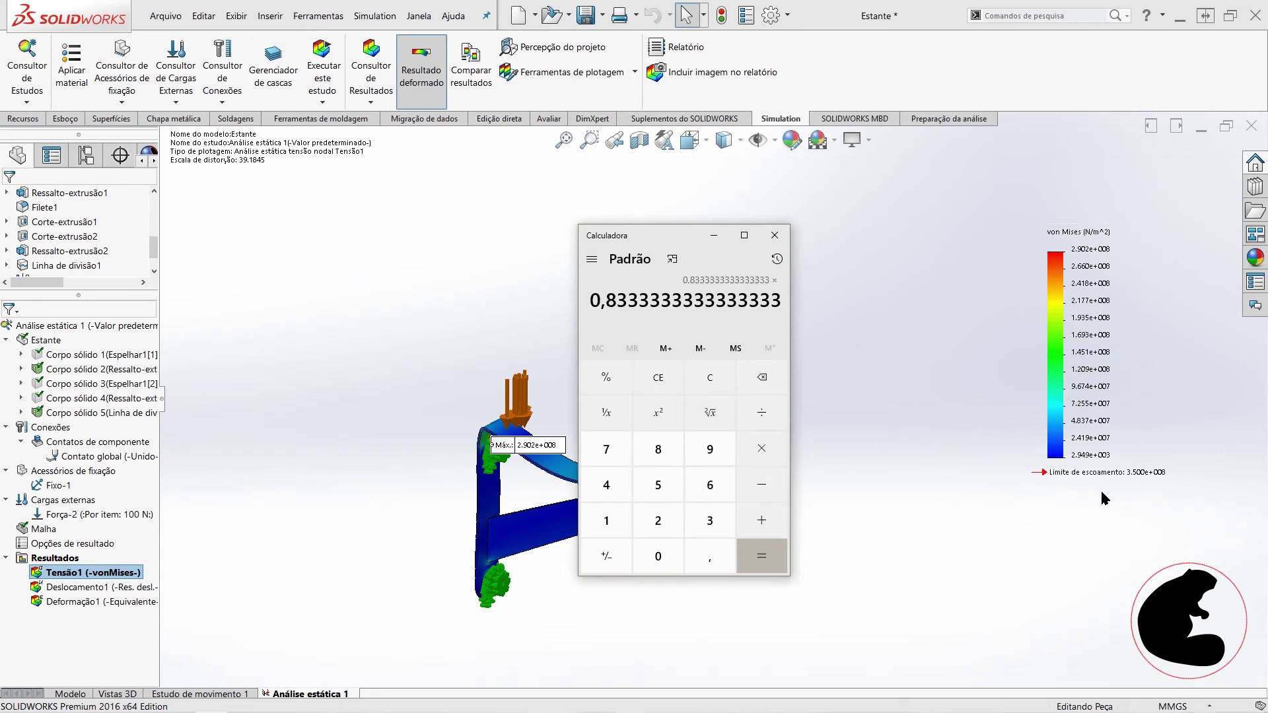
left_click(710, 520)
left_click(710, 556)
left_click(658, 485)
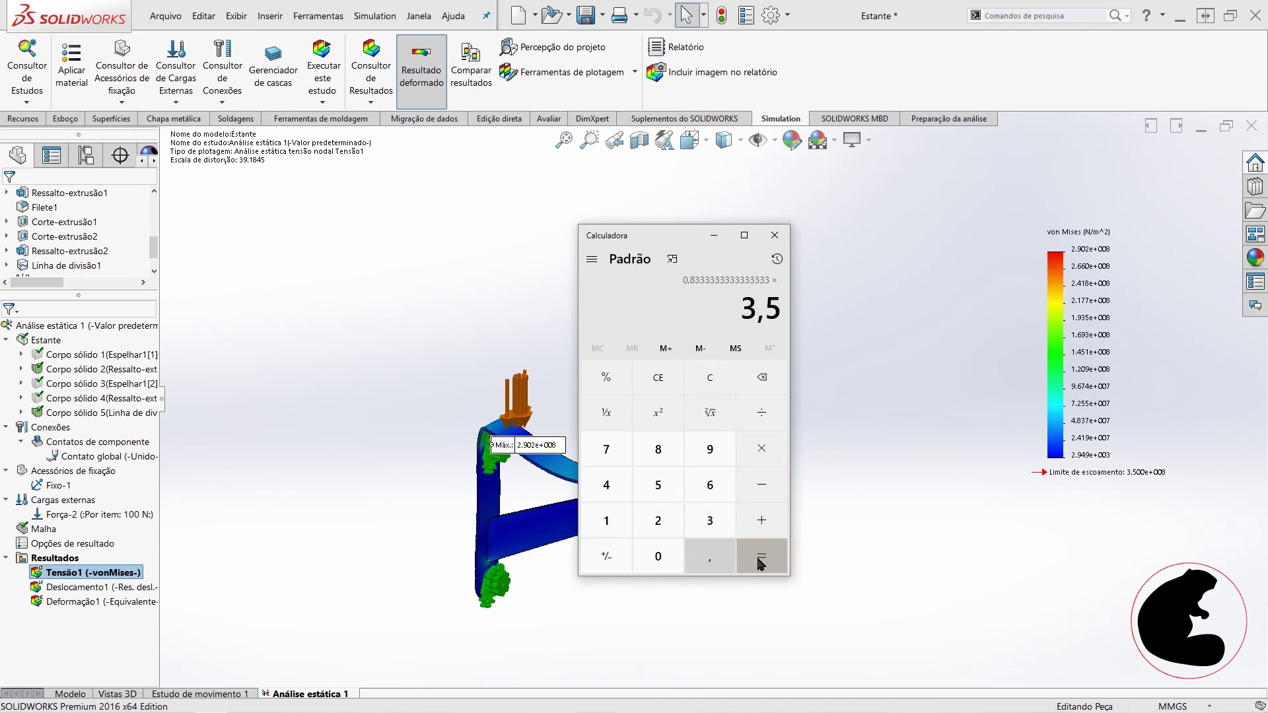
left_click(763, 557)
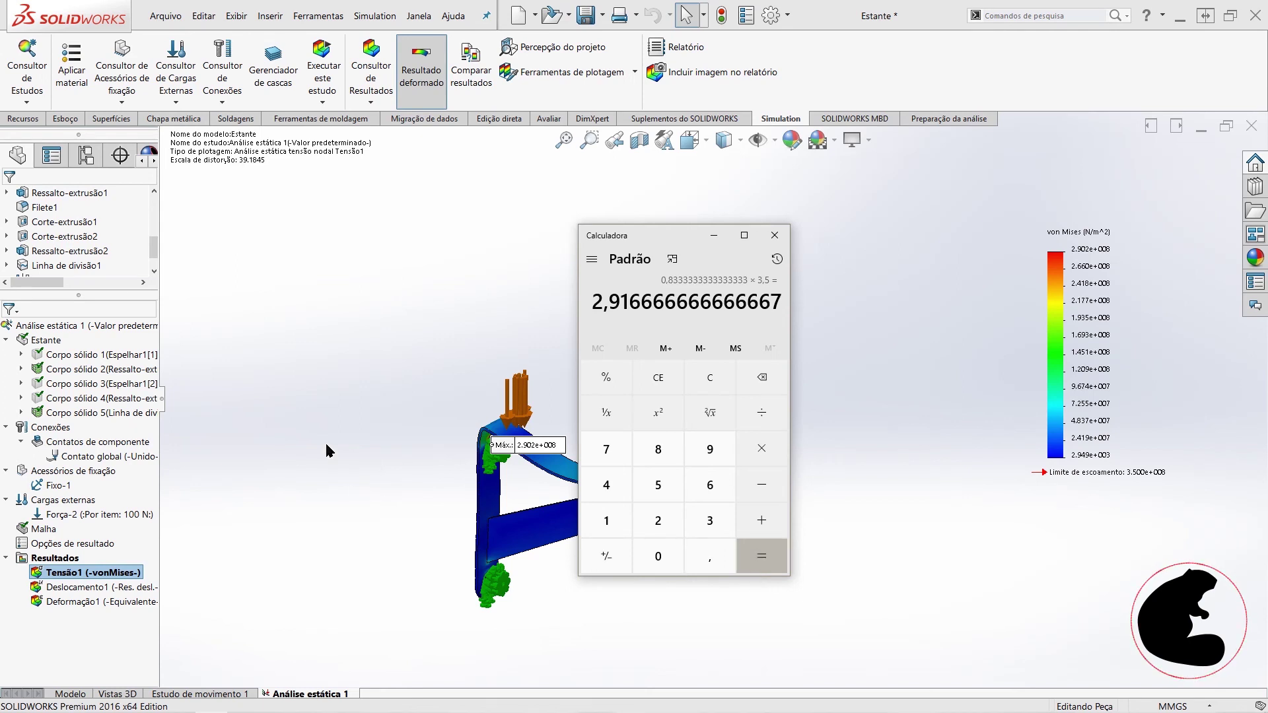
left_click(106, 413)
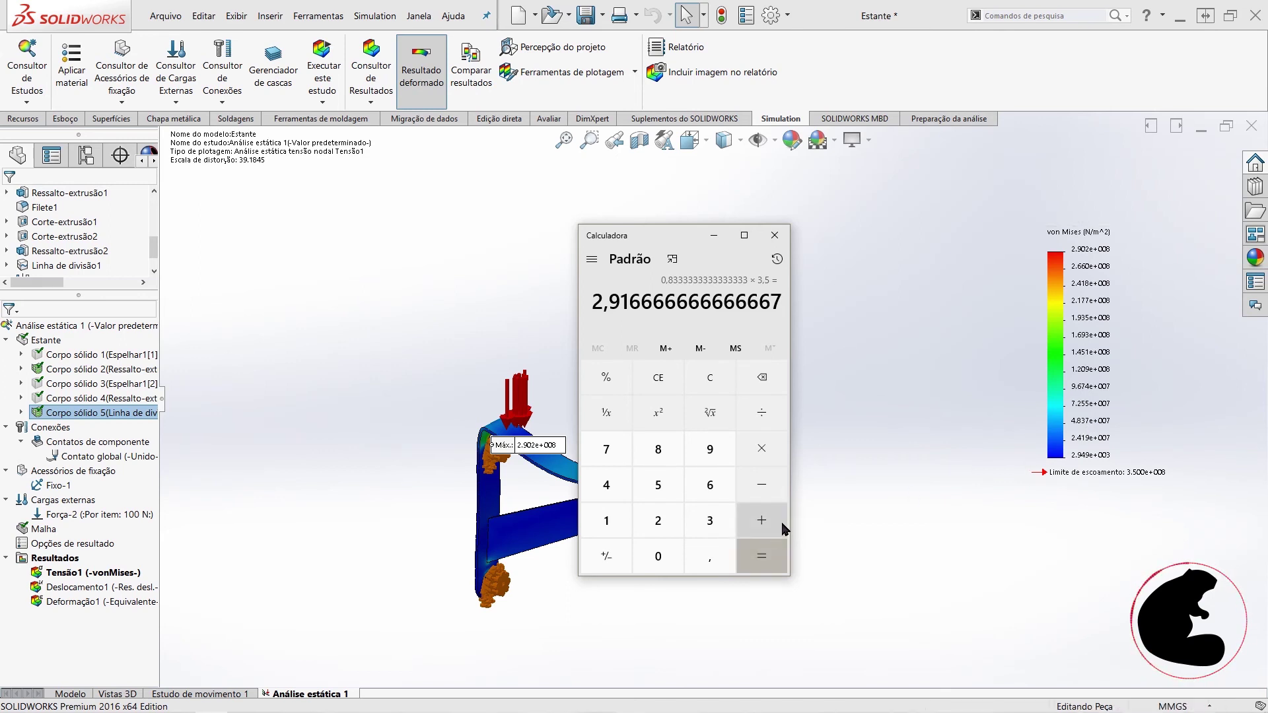
Step: Close Calculator, save the part, and return to the shelf model
left_click(775, 235)
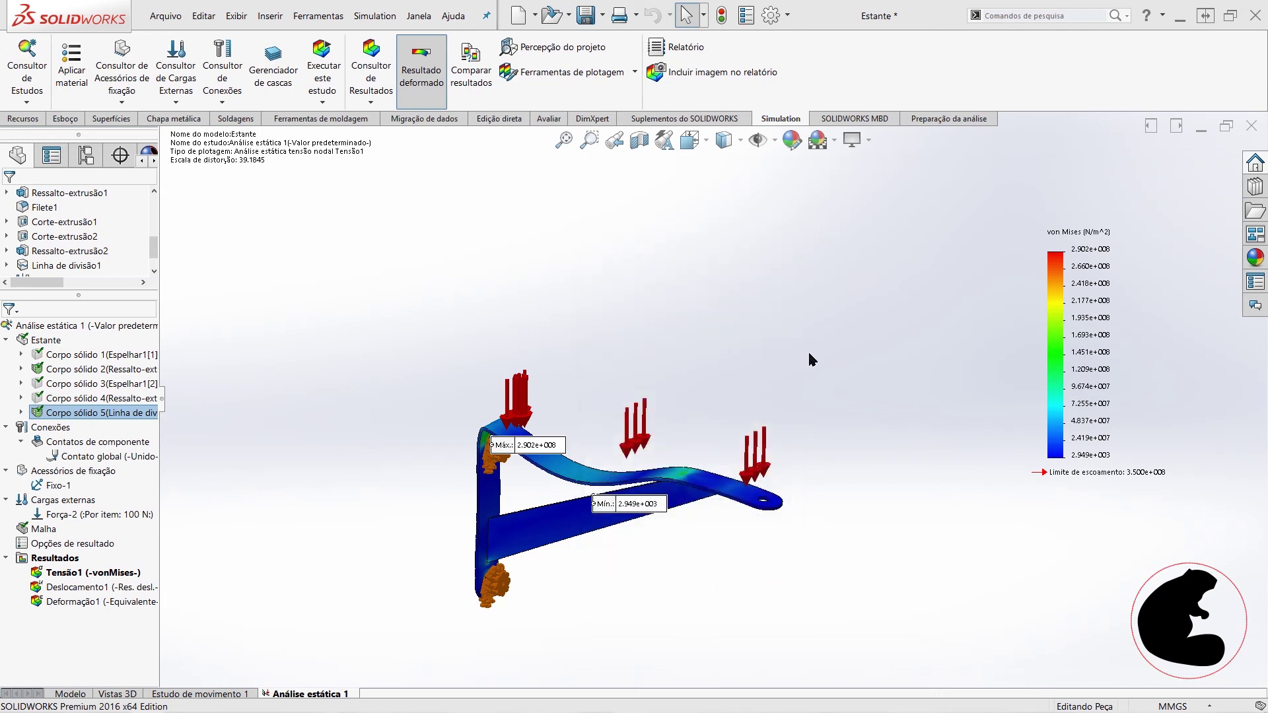
left_click(586, 16)
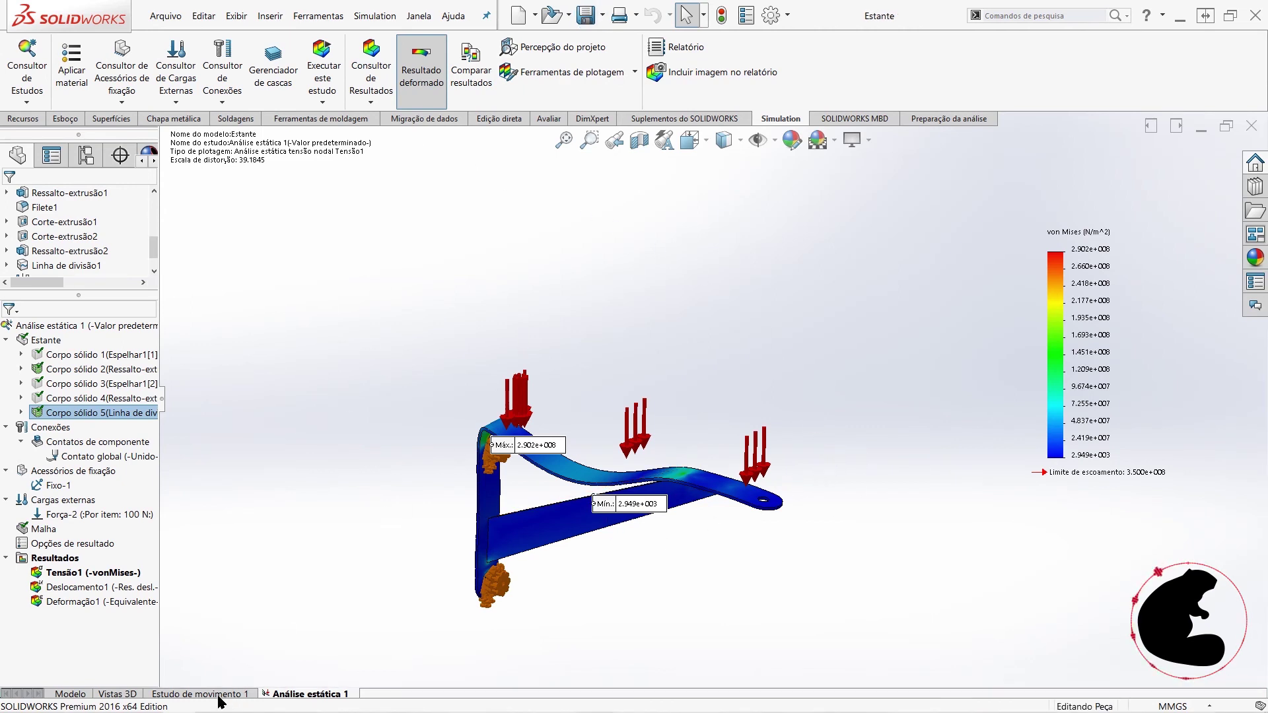
left_click(90, 696)
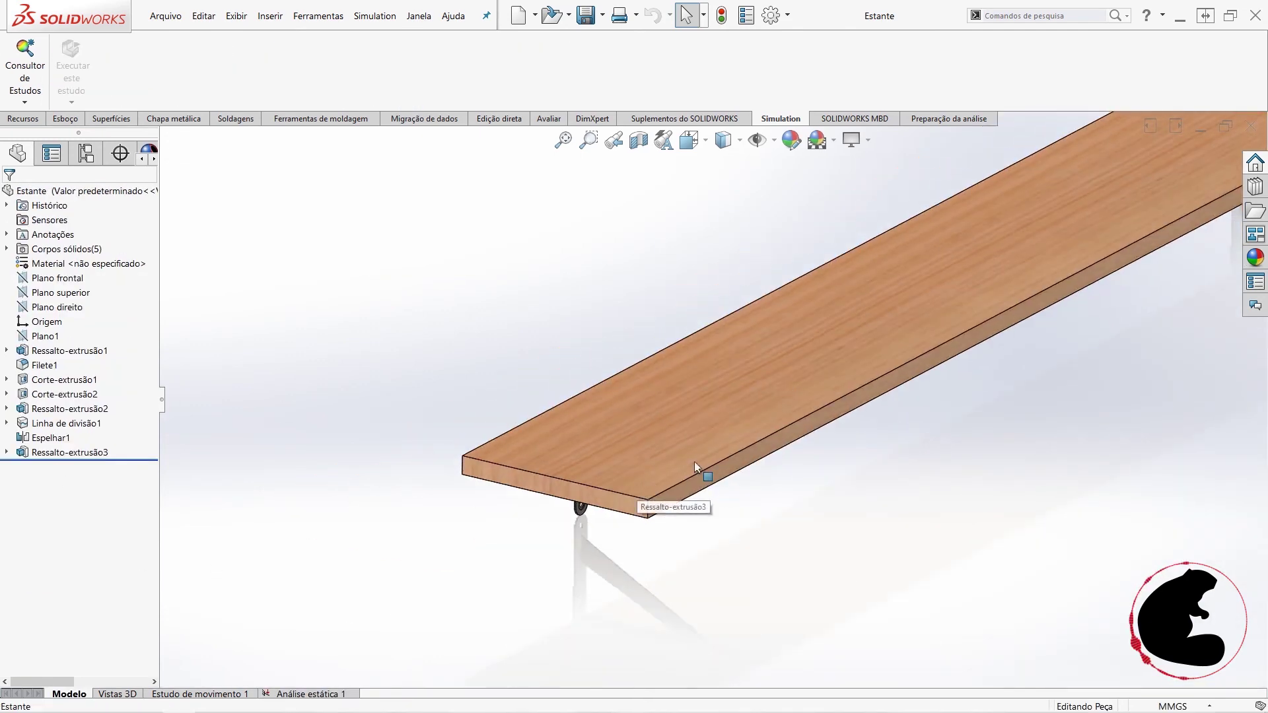
Step: Check the whole shelf's mass properties: 2727.13 grams and 5424031.49 mm³
left_click(694, 461)
middle_click_drag(695, 461, 669, 488)
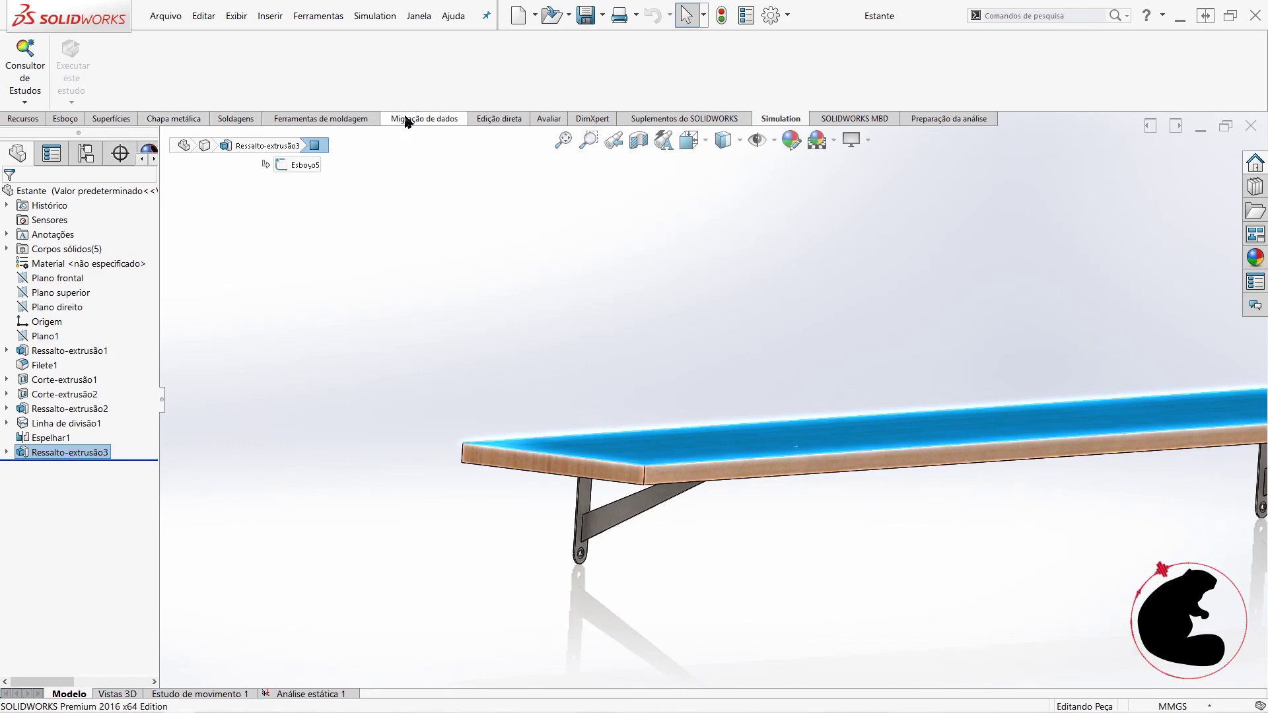
left_click(548, 118)
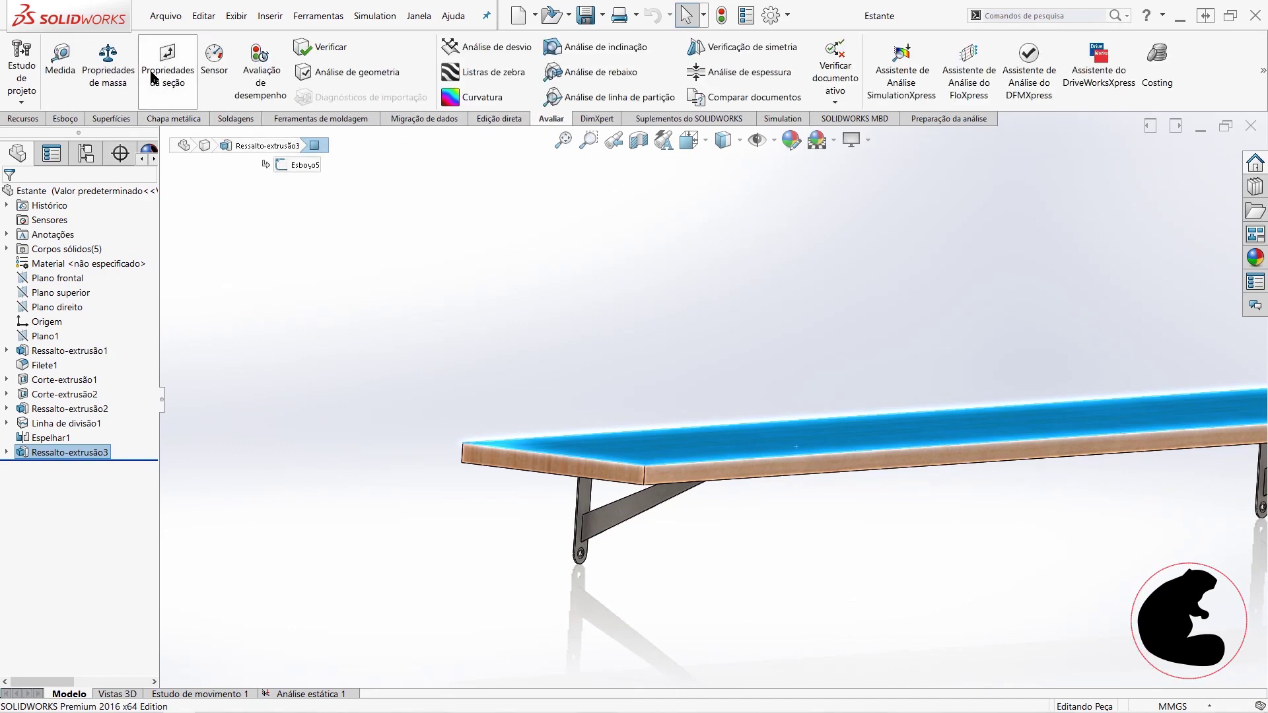
left_click(108, 63)
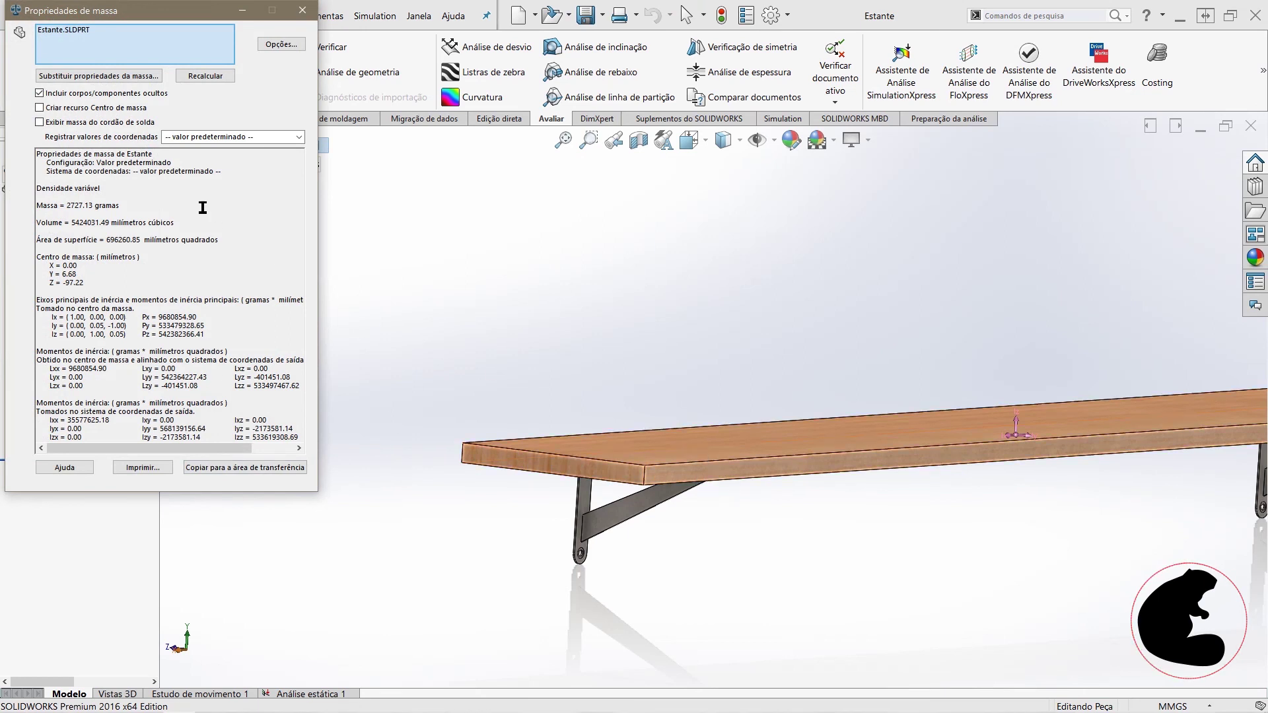
left_click(79, 33)
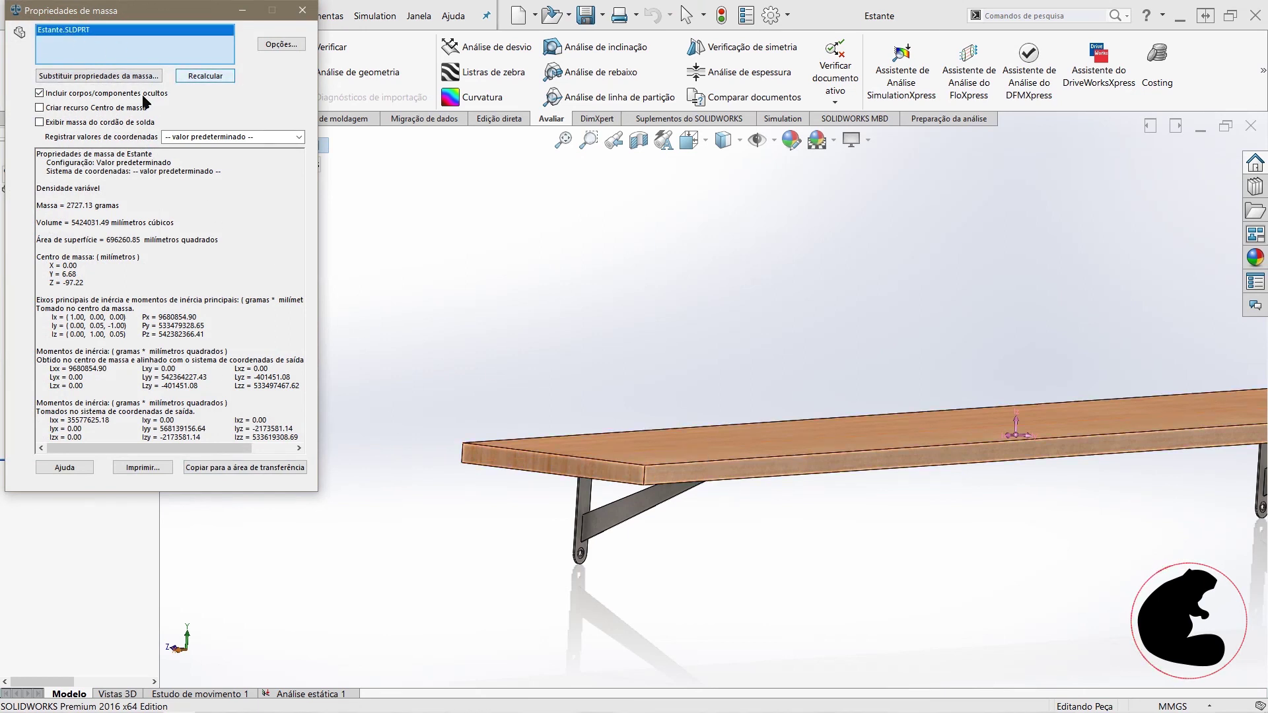
left_click(740, 433)
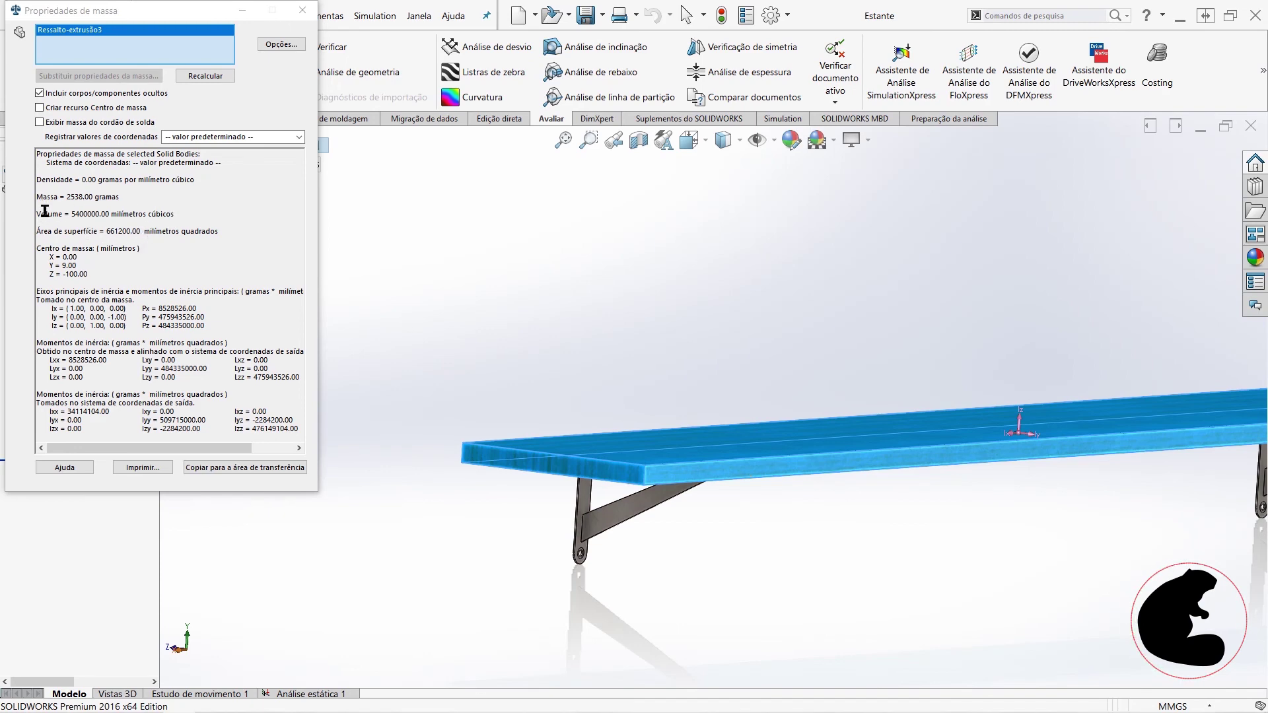
left_click(302, 10)
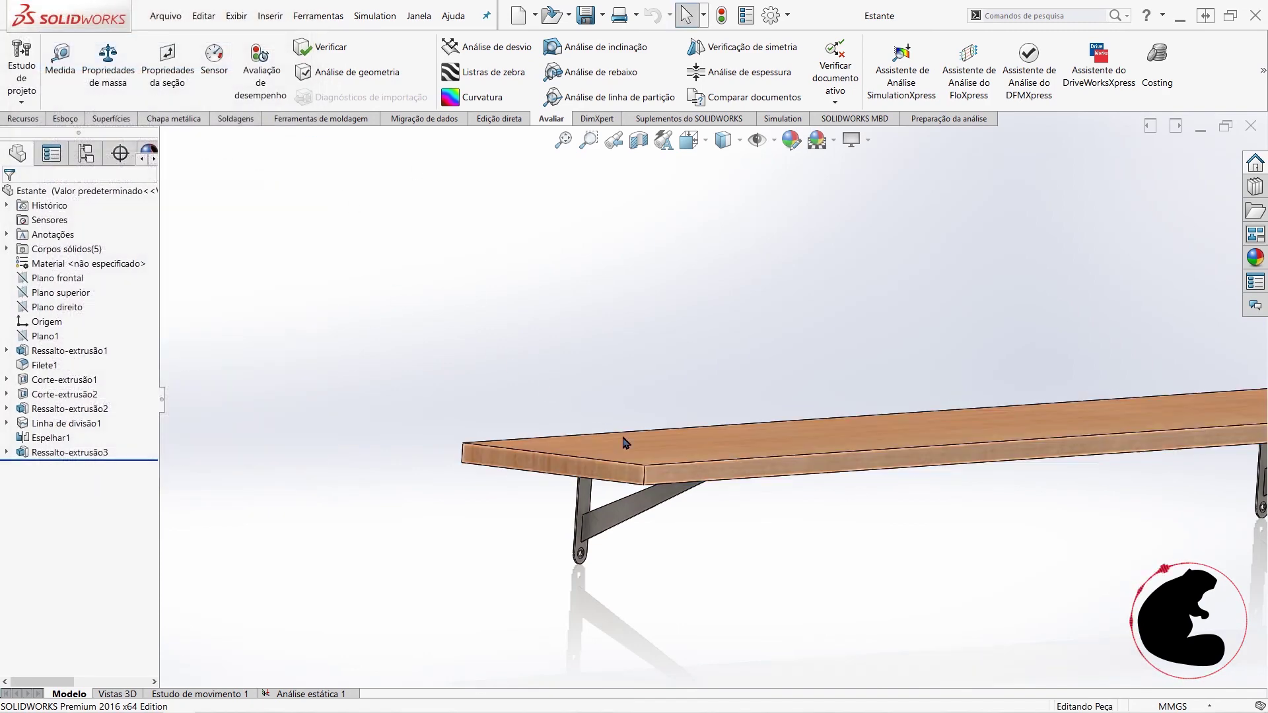
Step: Assign Cedro wood (470 kg/m³) to the shelf board body Ressalto-extrusão3
middle_click_drag(625, 443, 654, 497)
left_click(773, 382)
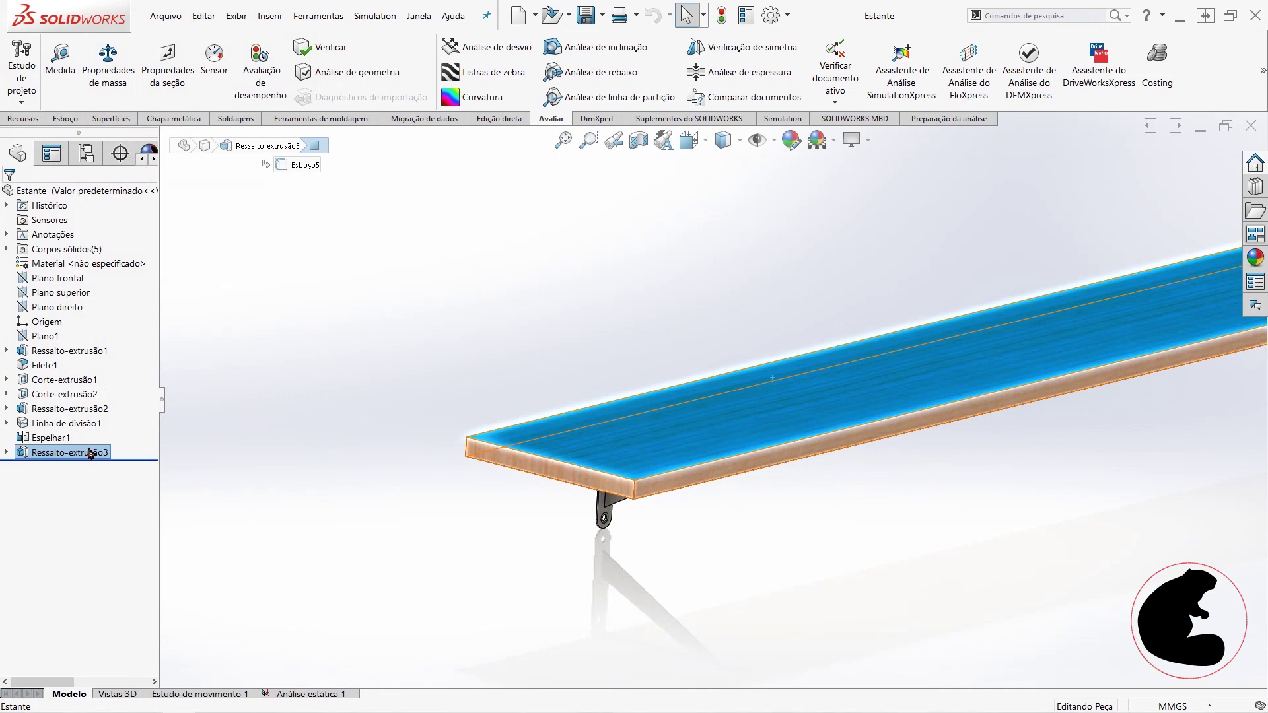
left_click(35, 252)
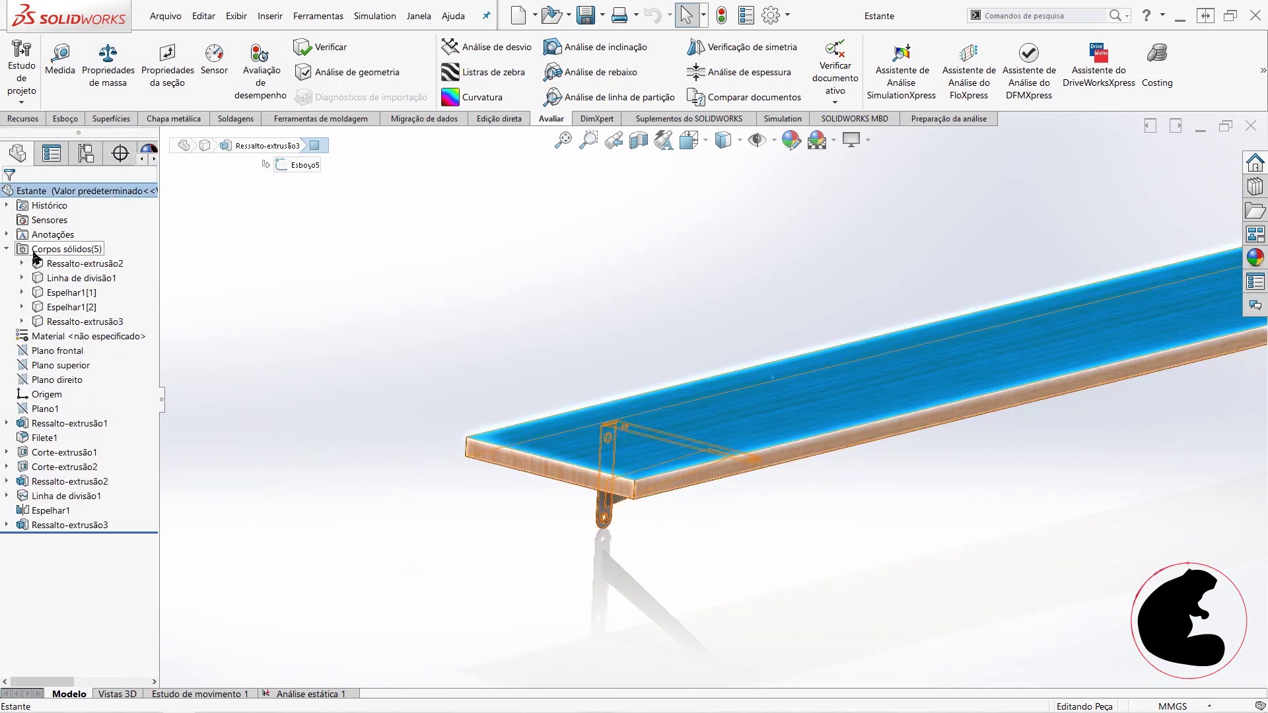
right_click(70, 320)
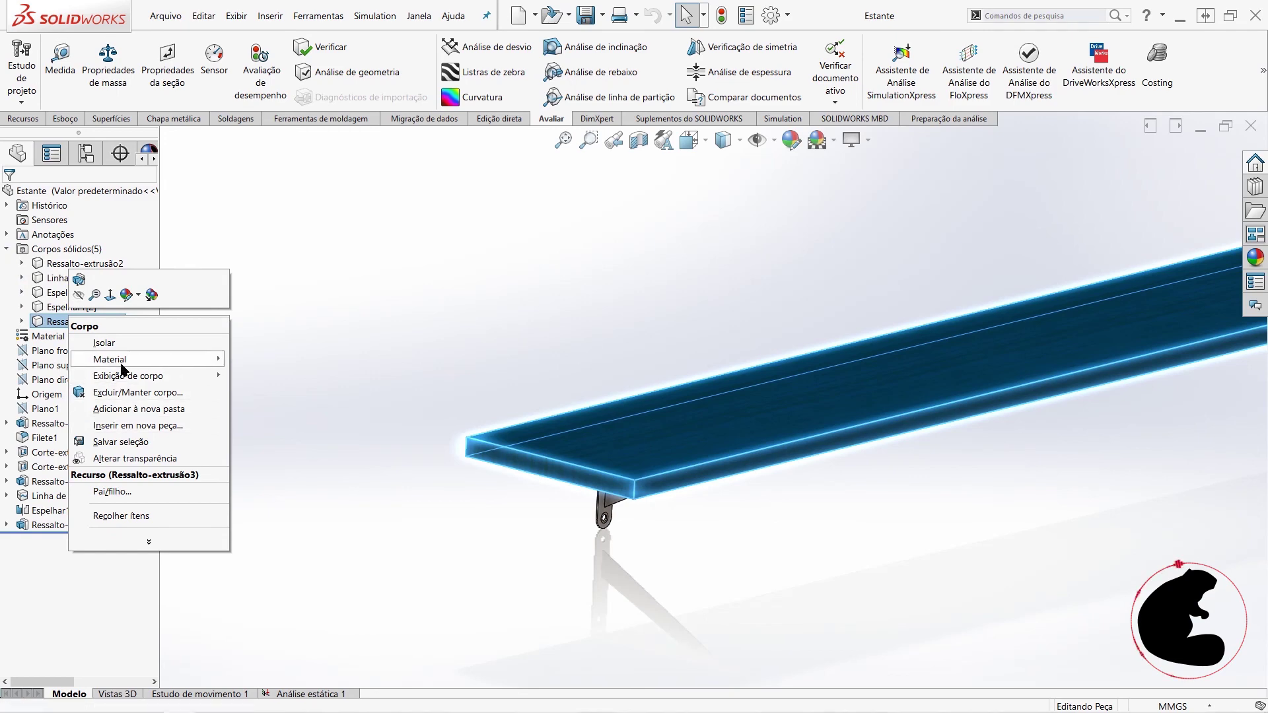
mouse_move(110, 359)
left_click(278, 362)
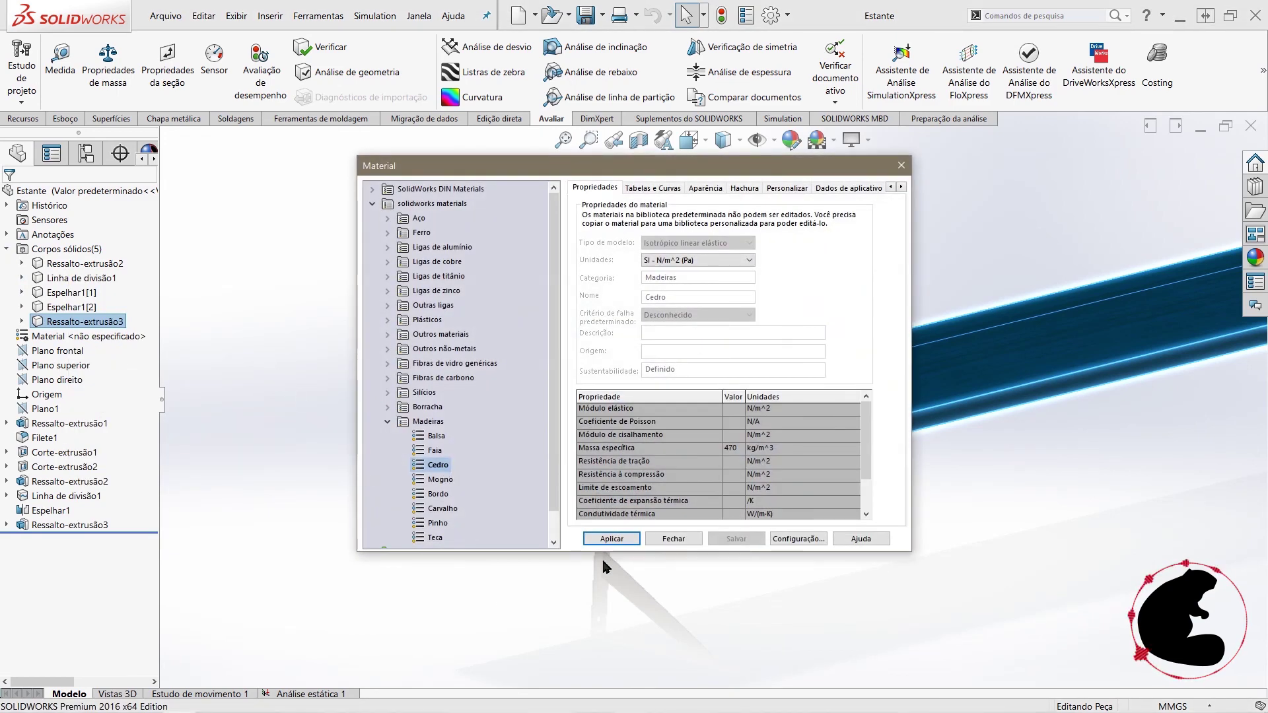
left_click(611, 540)
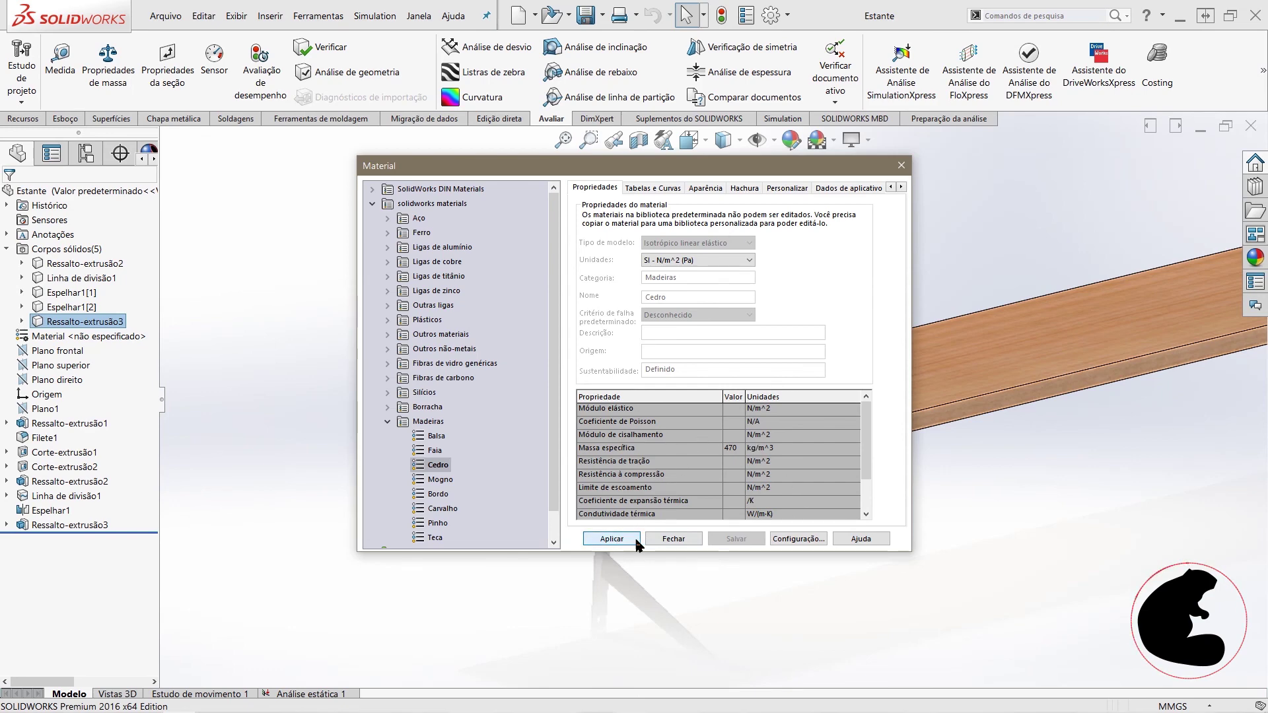
left_click(673, 539)
left_click(735, 409)
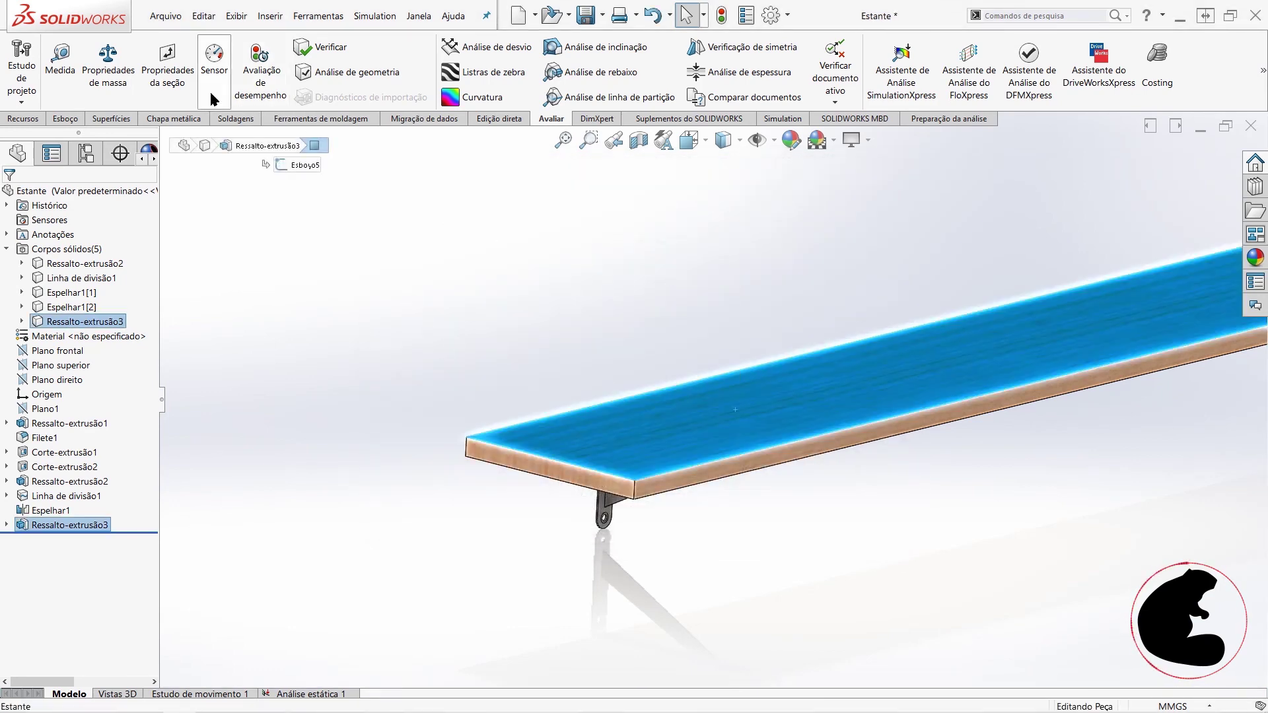
Step: Show mass properties for Ressalto-extrusão3 alone: 2538.00 grams and 5400000 mm³
left_click(108, 66)
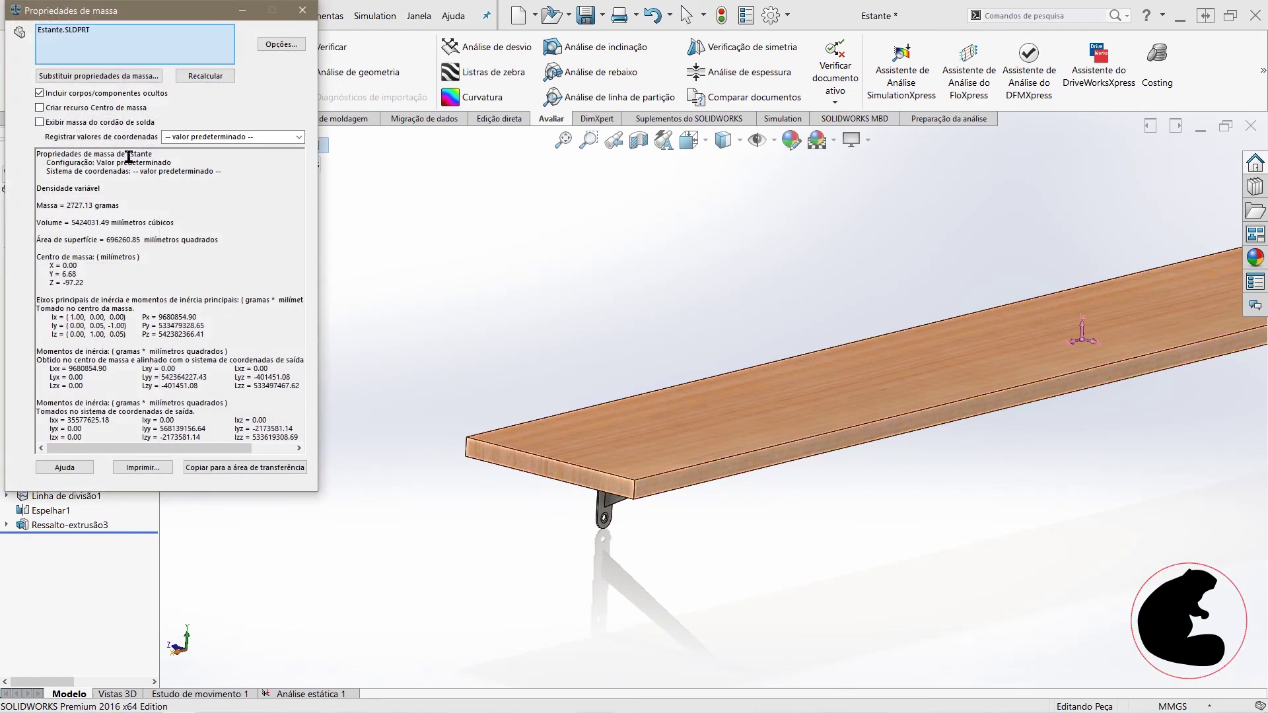
left_click(883, 430)
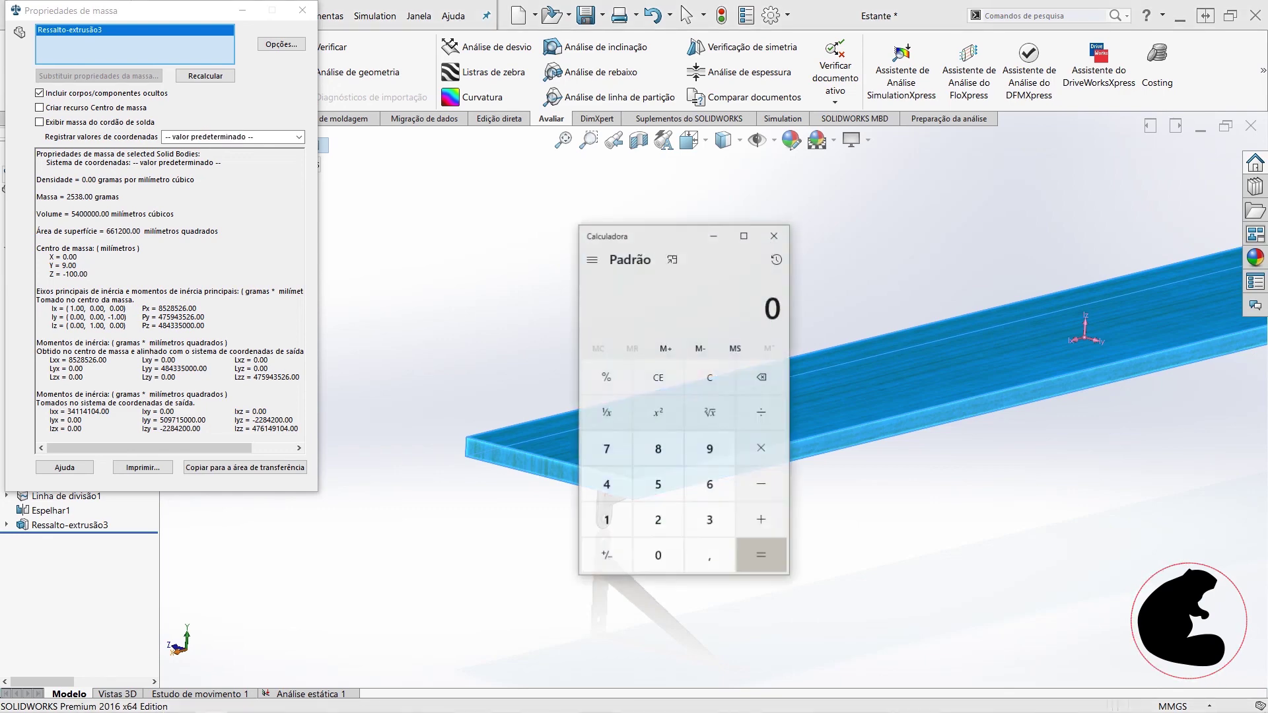
Step: Bring Calculator forward and enter the board volume 5400000
left_click(74, 215)
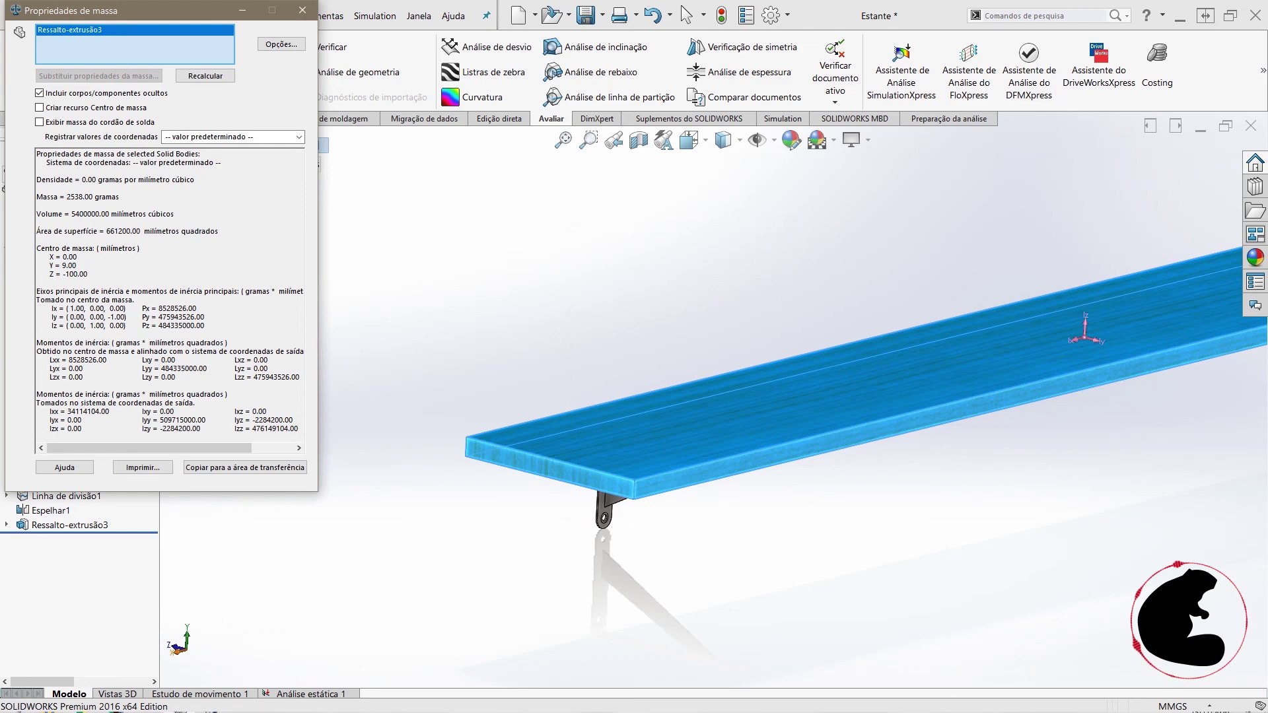
key("alt+Tab")
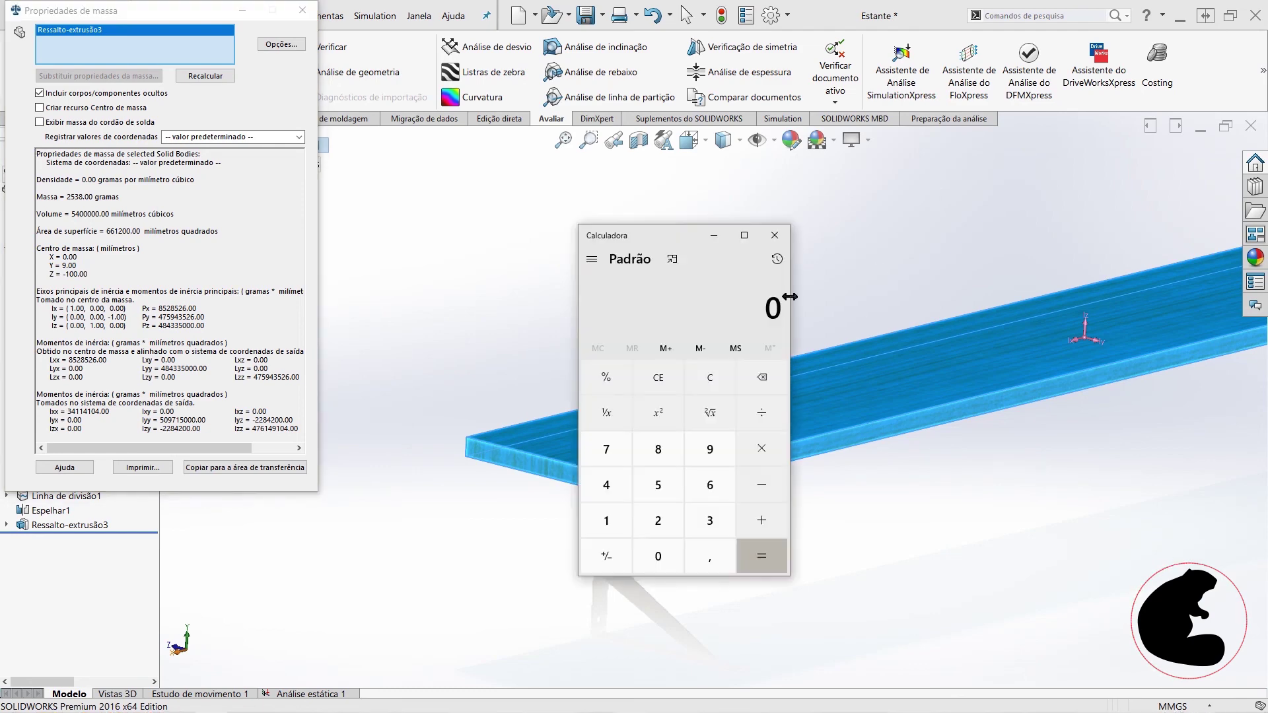
left_click(658, 485)
left_click(606, 485)
left_click(654, 555)
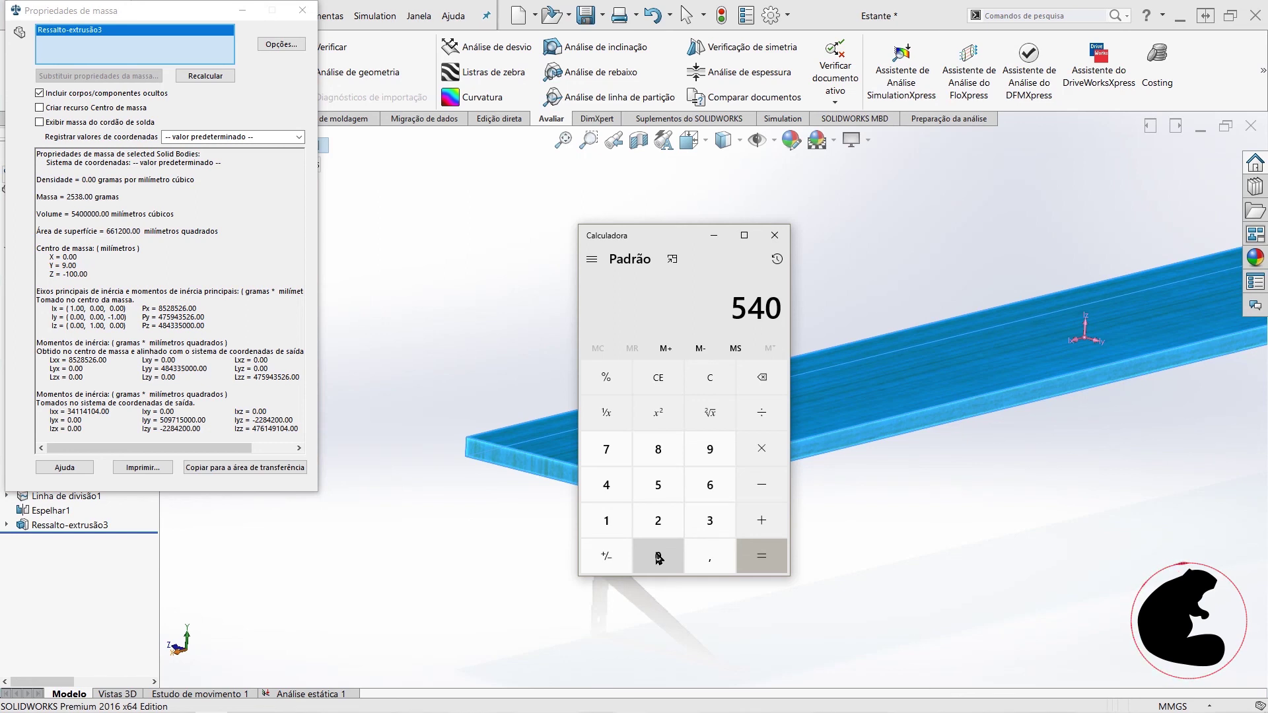
left_click(761, 382)
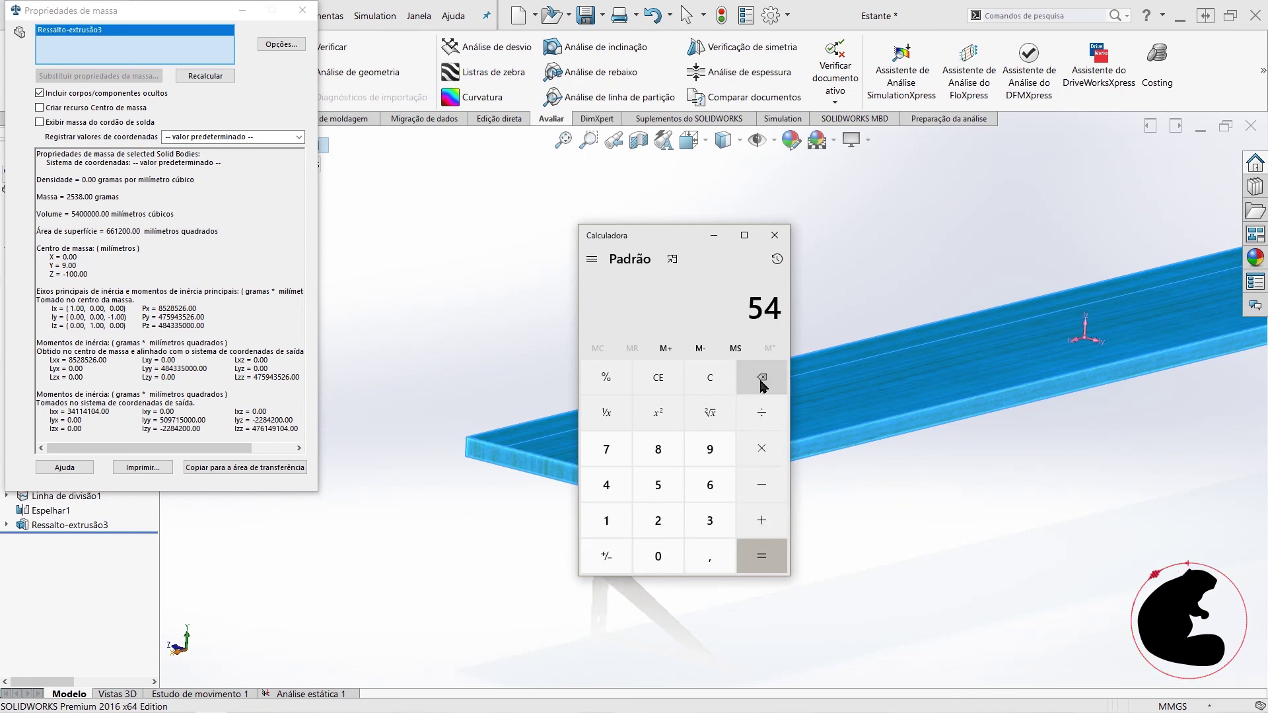
left_click(668, 555)
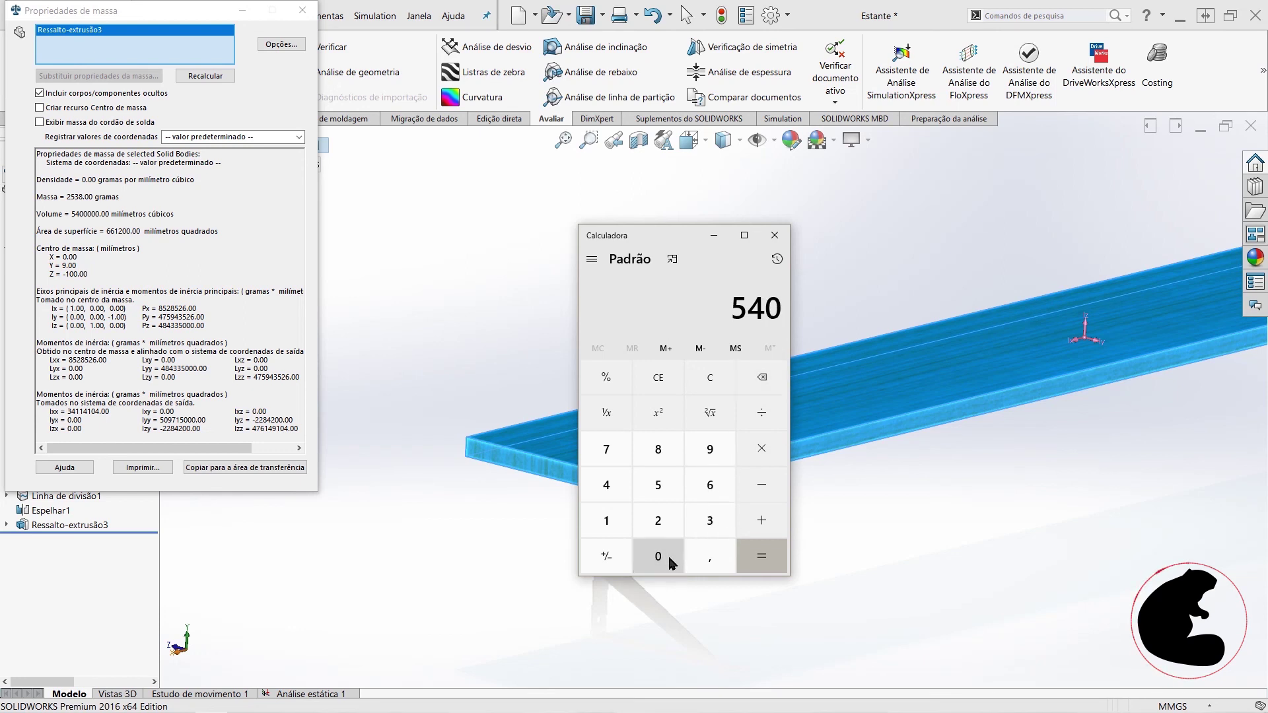
left_click(668, 556)
left_click(668, 558)
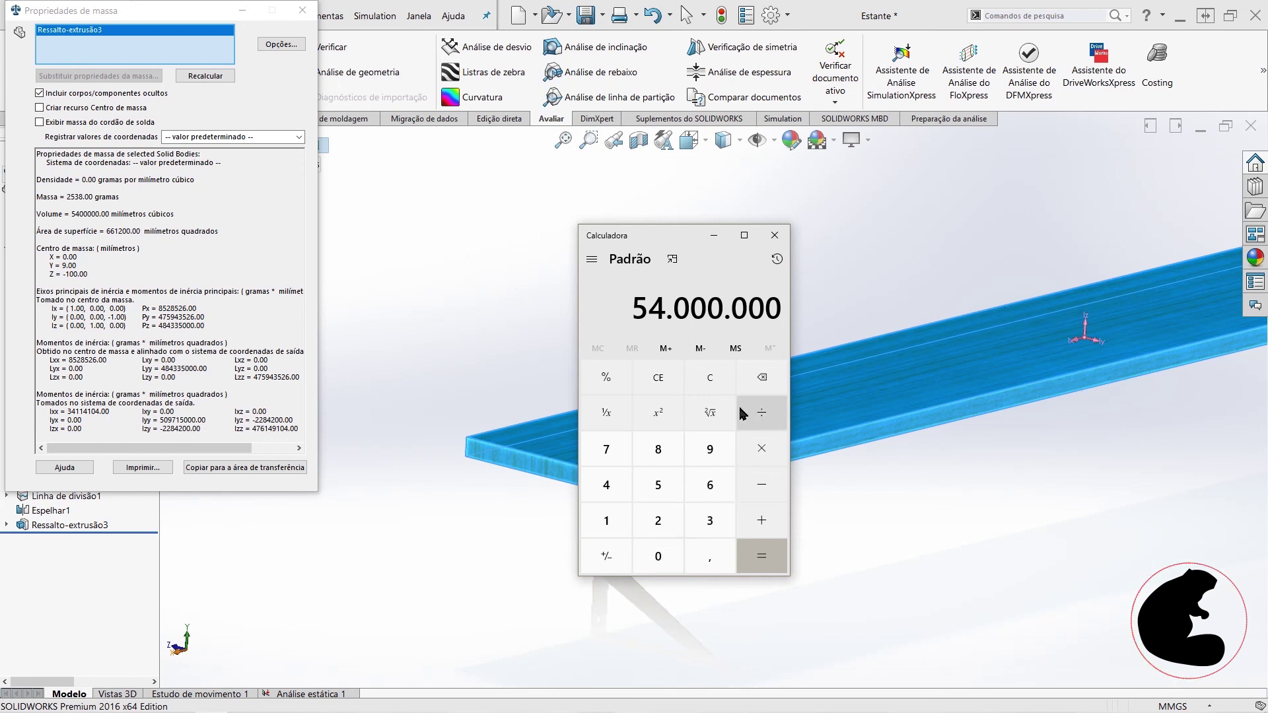
left_click(764, 385)
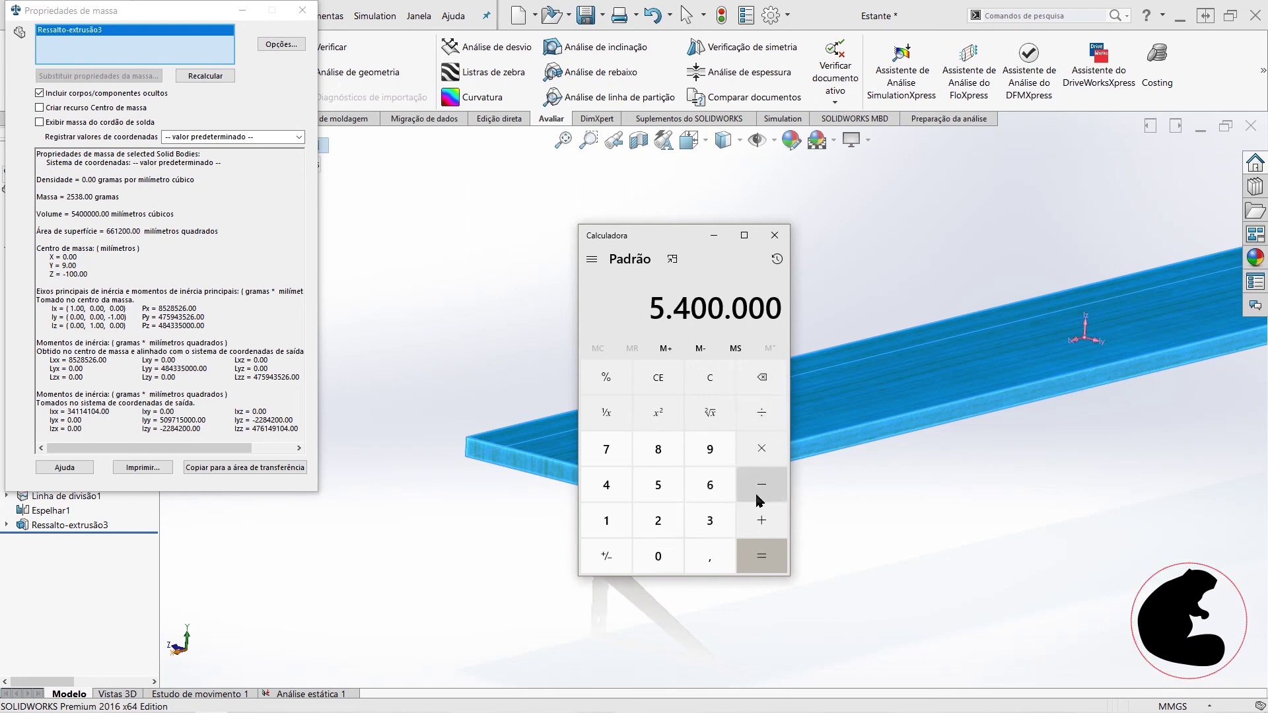
Step: Multiply the volume 5400000 by the cedar density 470
left_click(768, 459)
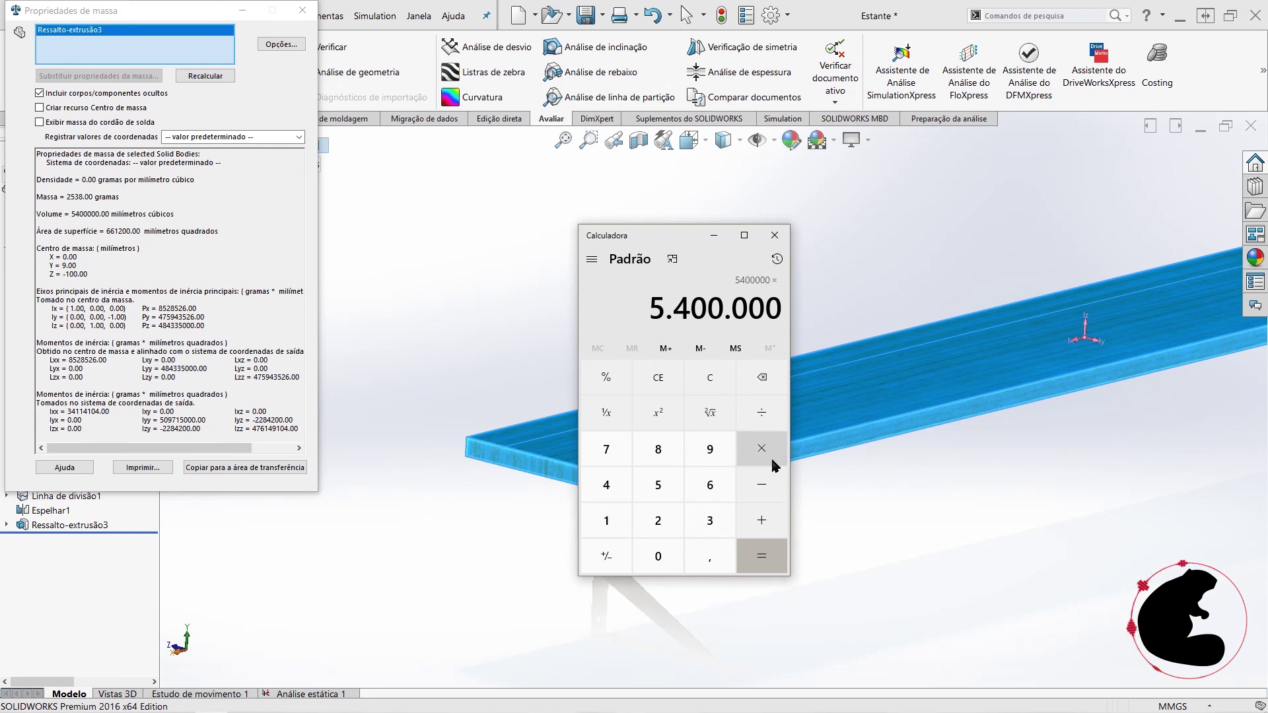
left_click(604, 482)
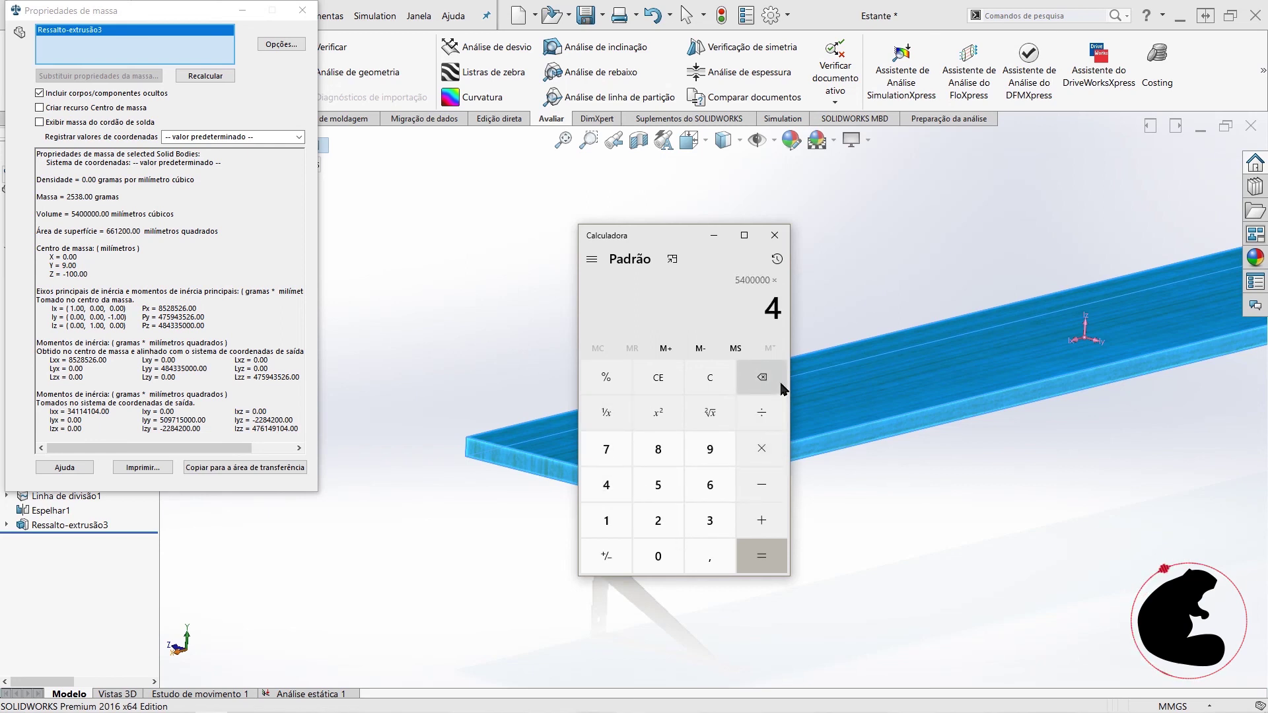
left_click(614, 439)
left_click(657, 557)
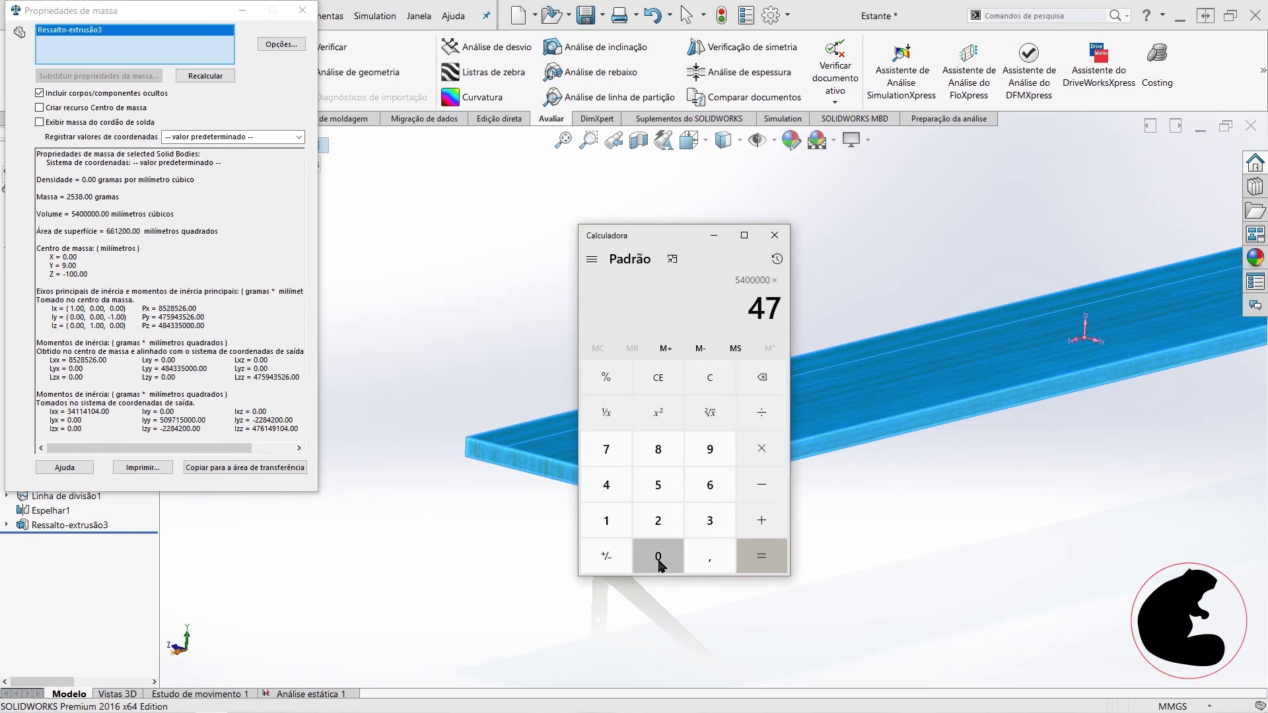
left_click(762, 554)
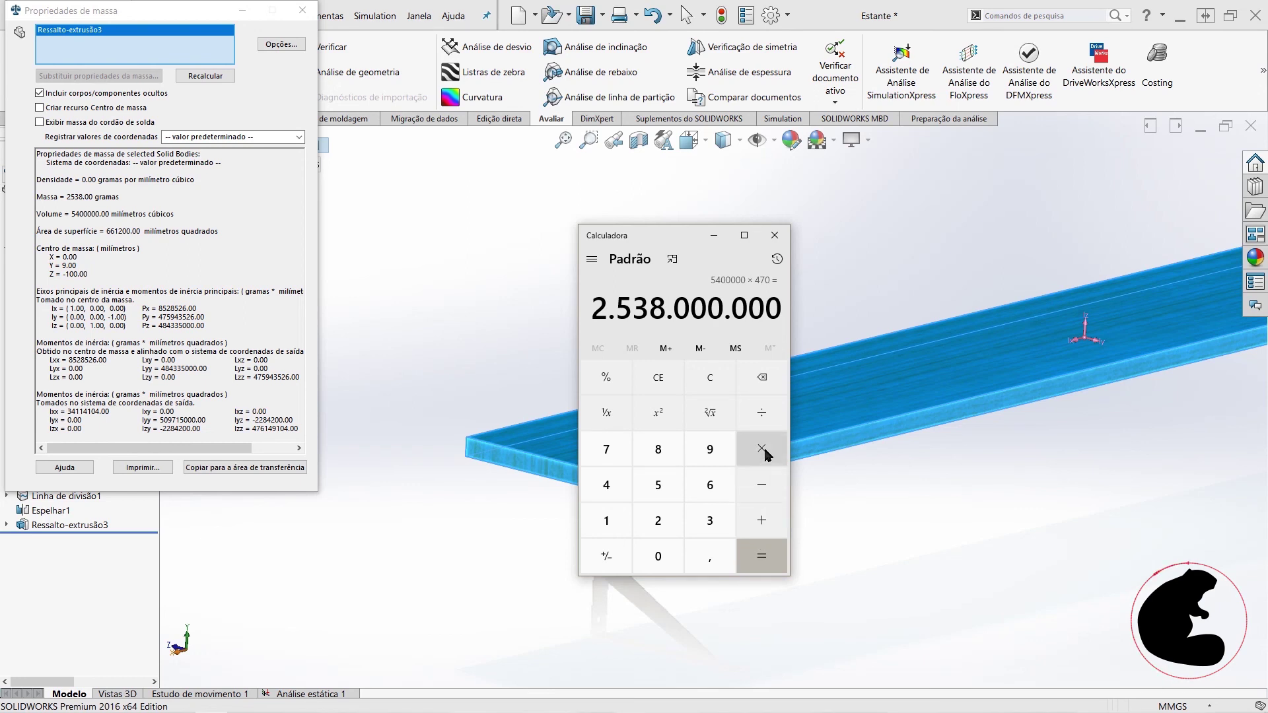
Step: Divide the product by 1000 twice, reaching 2538
left_click(761, 413)
left_click(606, 520)
left_click(637, 554)
left_click(637, 555)
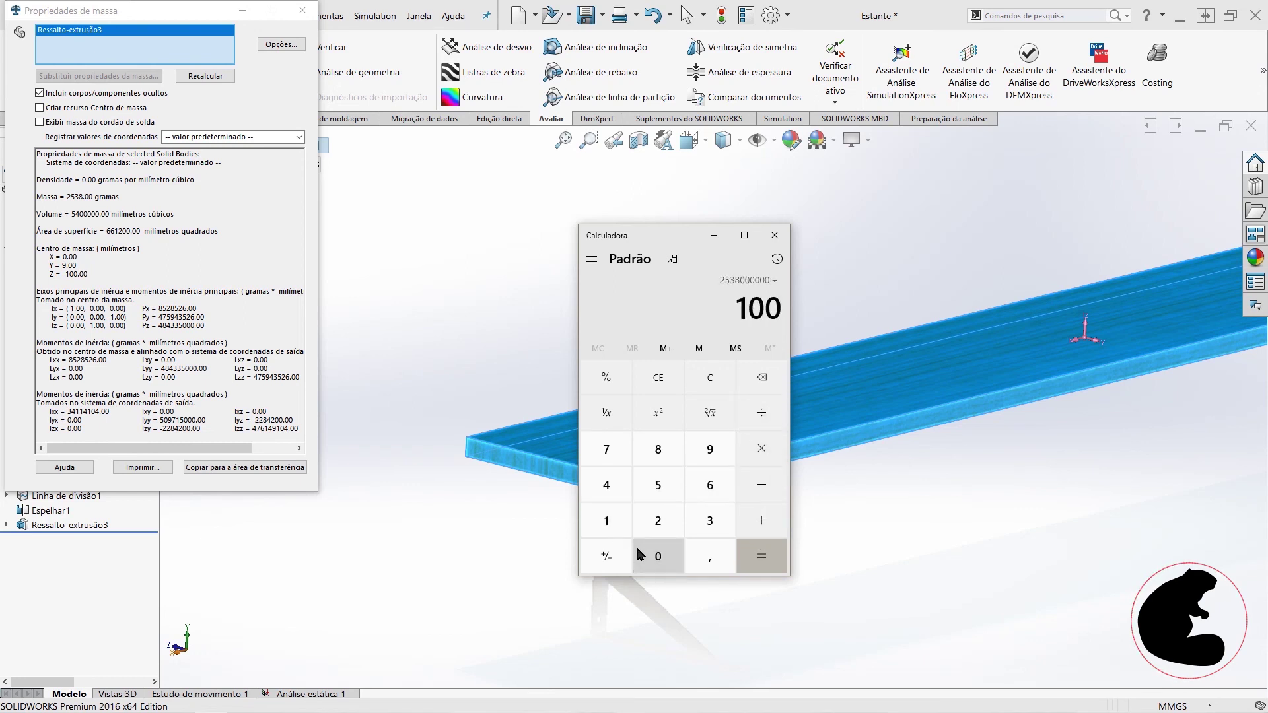
left_click(760, 556)
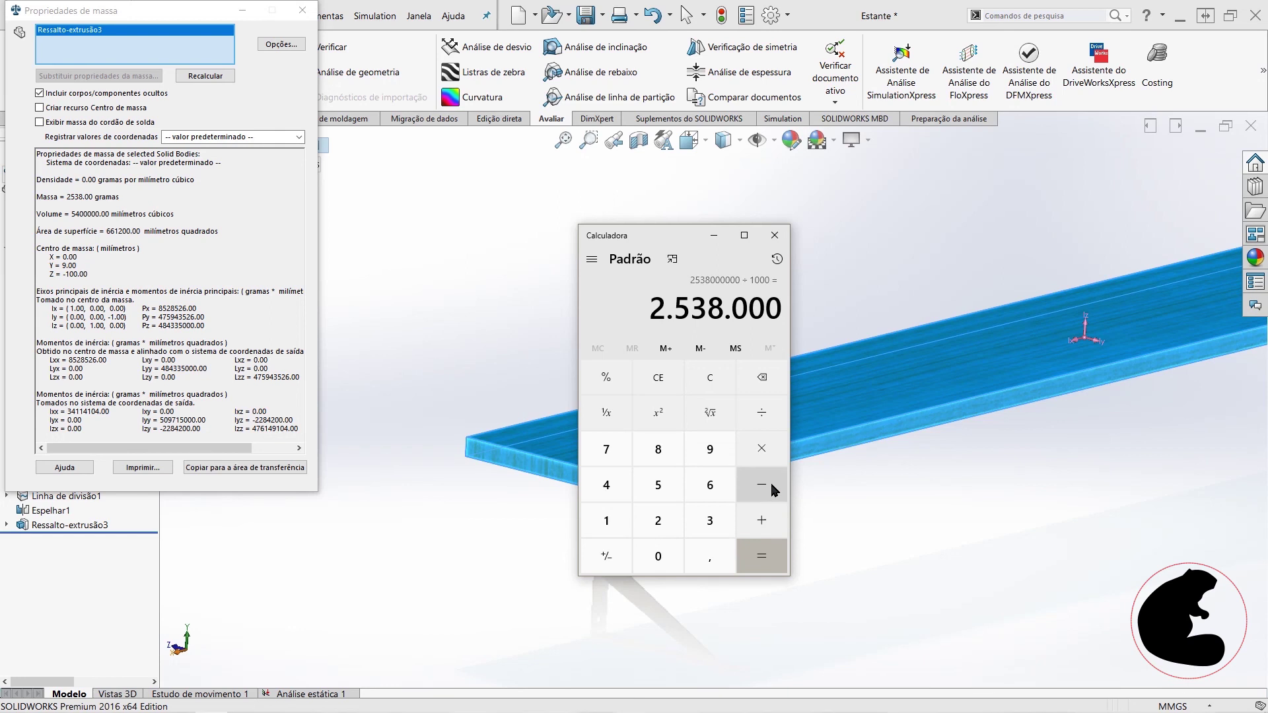
left_click(766, 416)
left_click(606, 521)
left_click(659, 556)
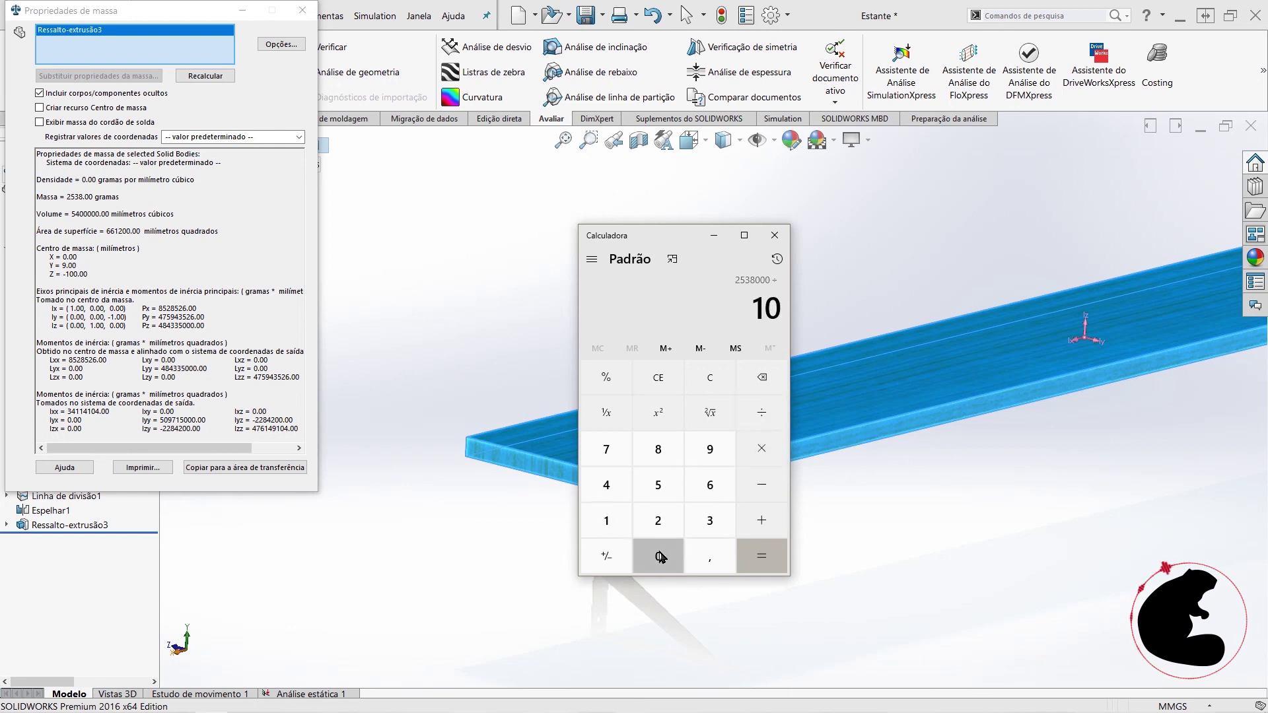
left_click(659, 556)
left_click(761, 556)
Step: Divide 2538 by 1000 to get 2,538 kg, then close Calculator
left_click(760, 423)
left_click(607, 520)
double_click(656, 548)
left_click(655, 548)
left_click(759, 556)
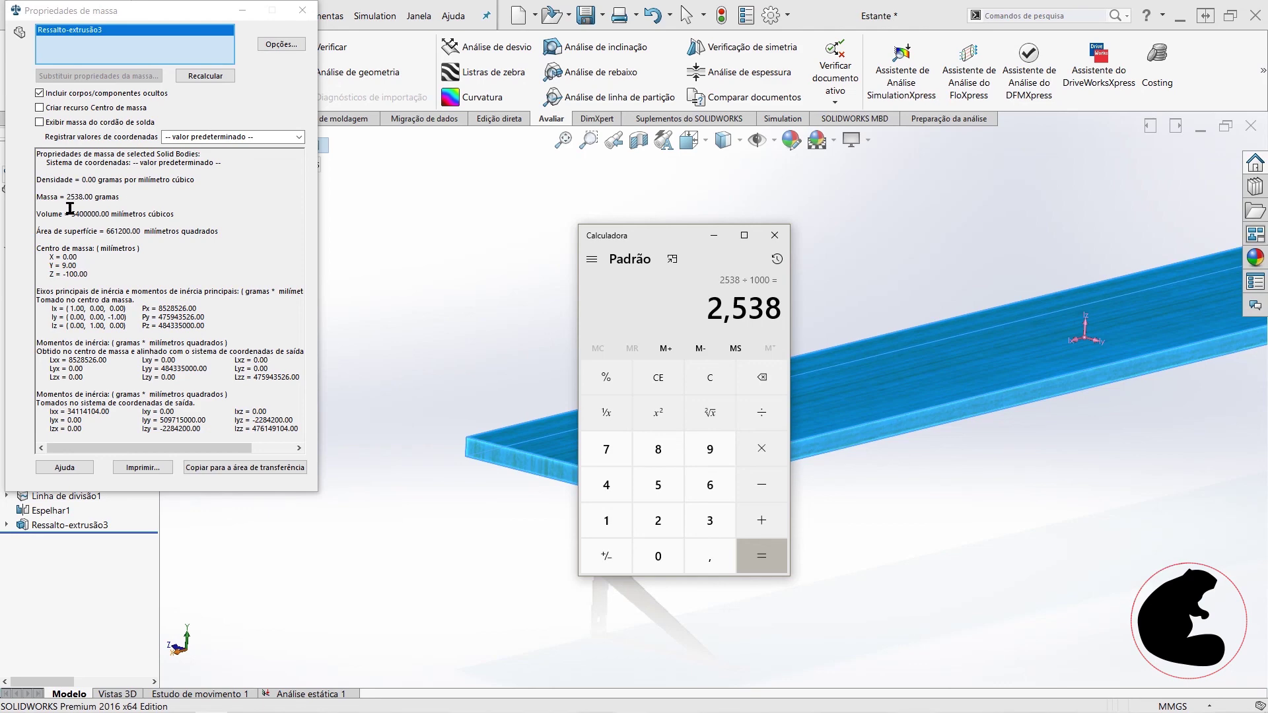
left_click(775, 238)
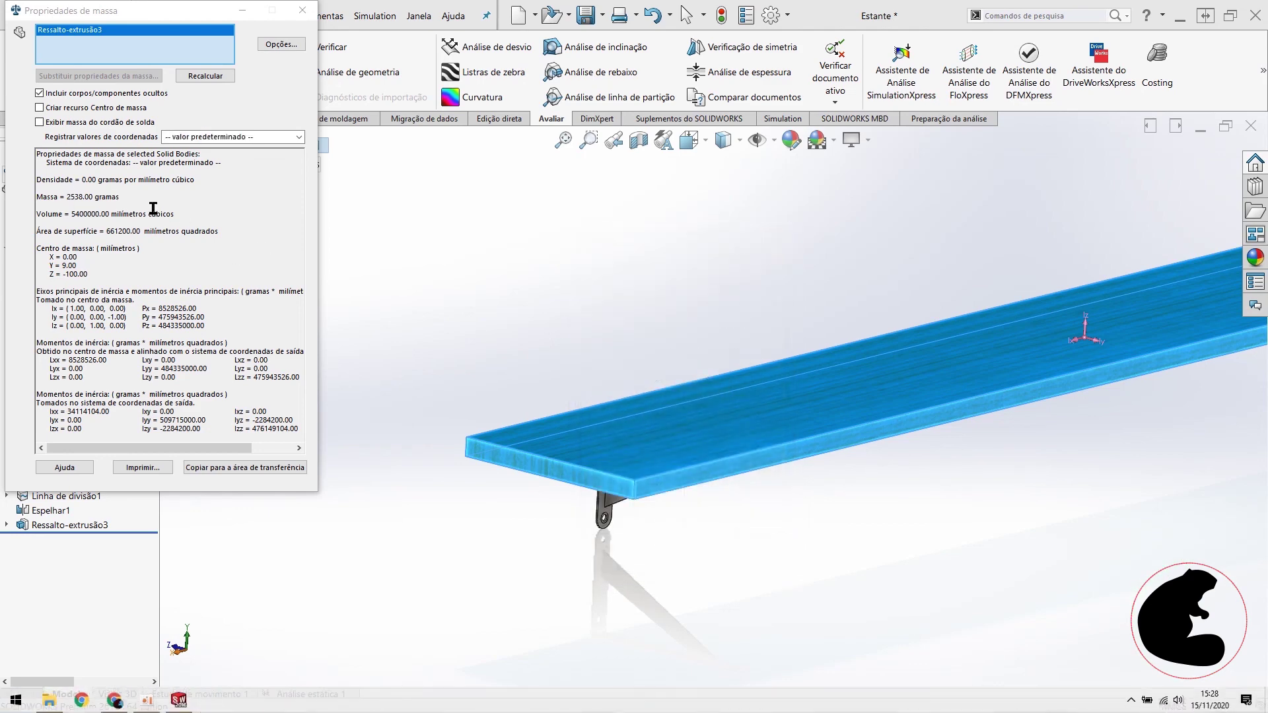
Step: Close the Mass Properties window and orbit the shelf toward its left end
left_click(302, 10)
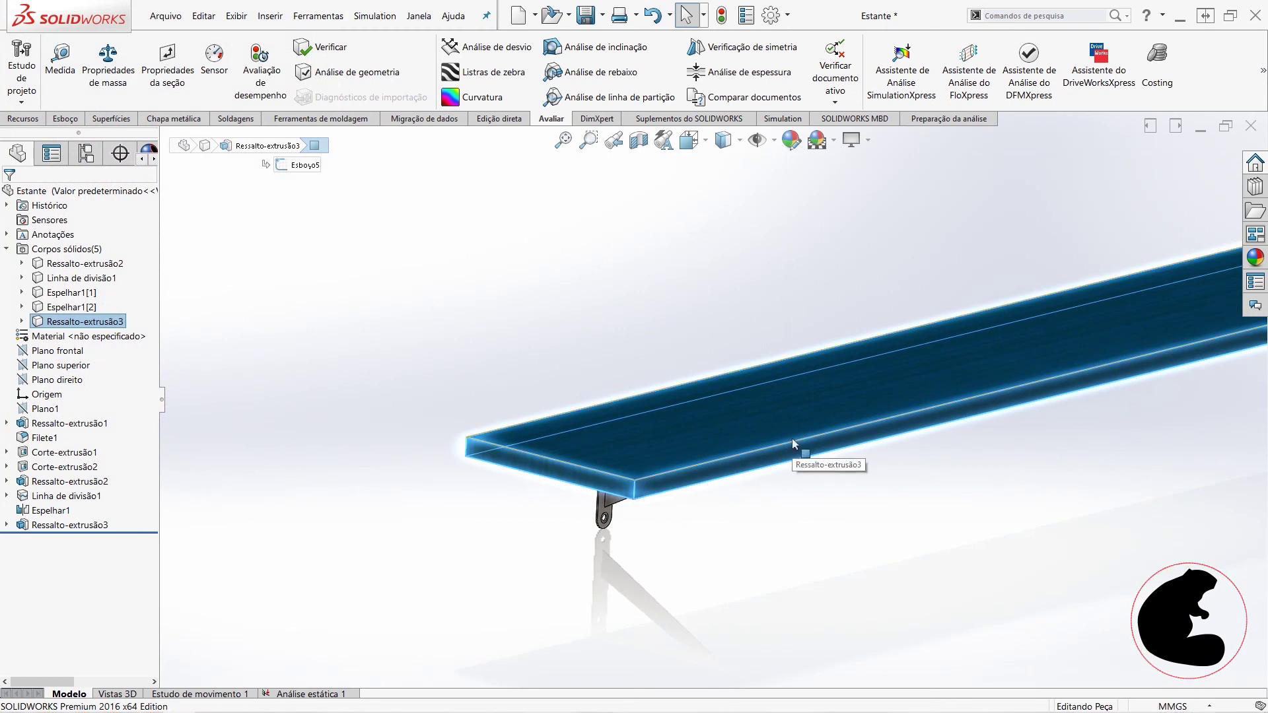
scroll(623, 449, "up", 3)
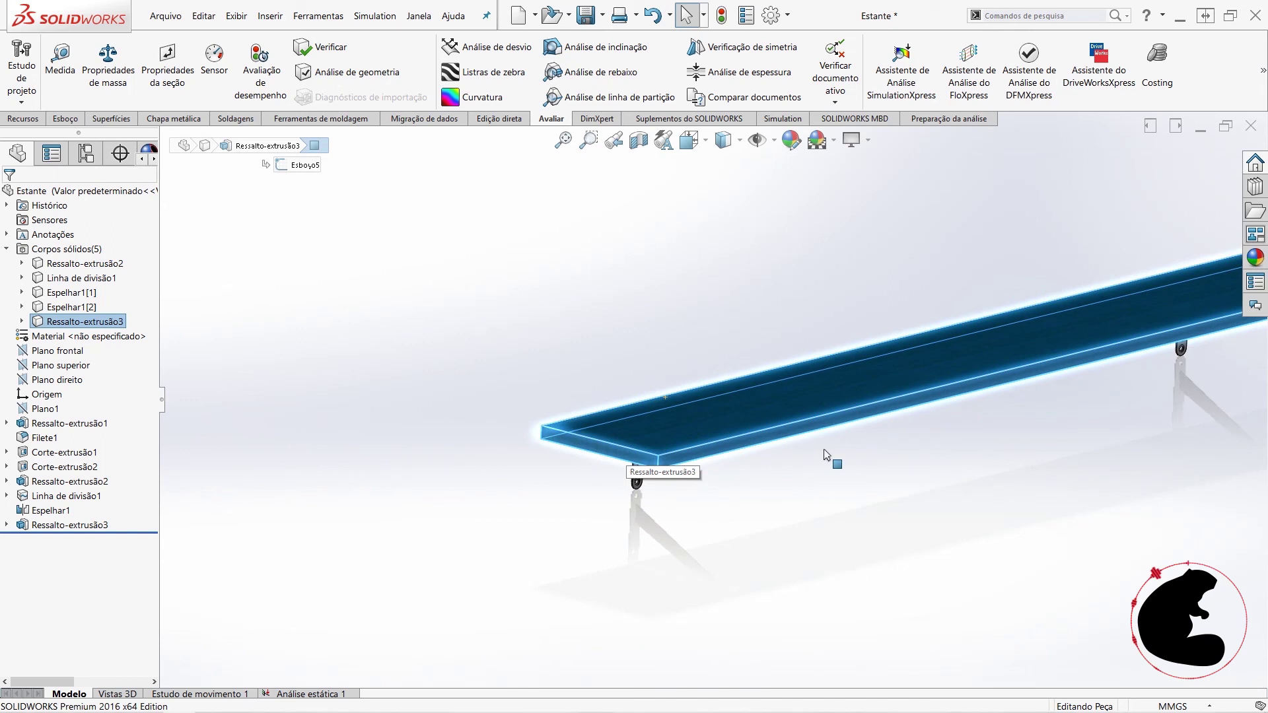
scroll(667, 462, "up", 2)
mouse_move(670, 448)
middle_mouse_down()
mouse_move(725, 408)
mouse_move(709, 390)
mouse_move(901, 477)
middle_mouse_up()
left_click(763, 434)
scroll(719, 401, "down", 3)
scroll(901, 477, "up", 3)
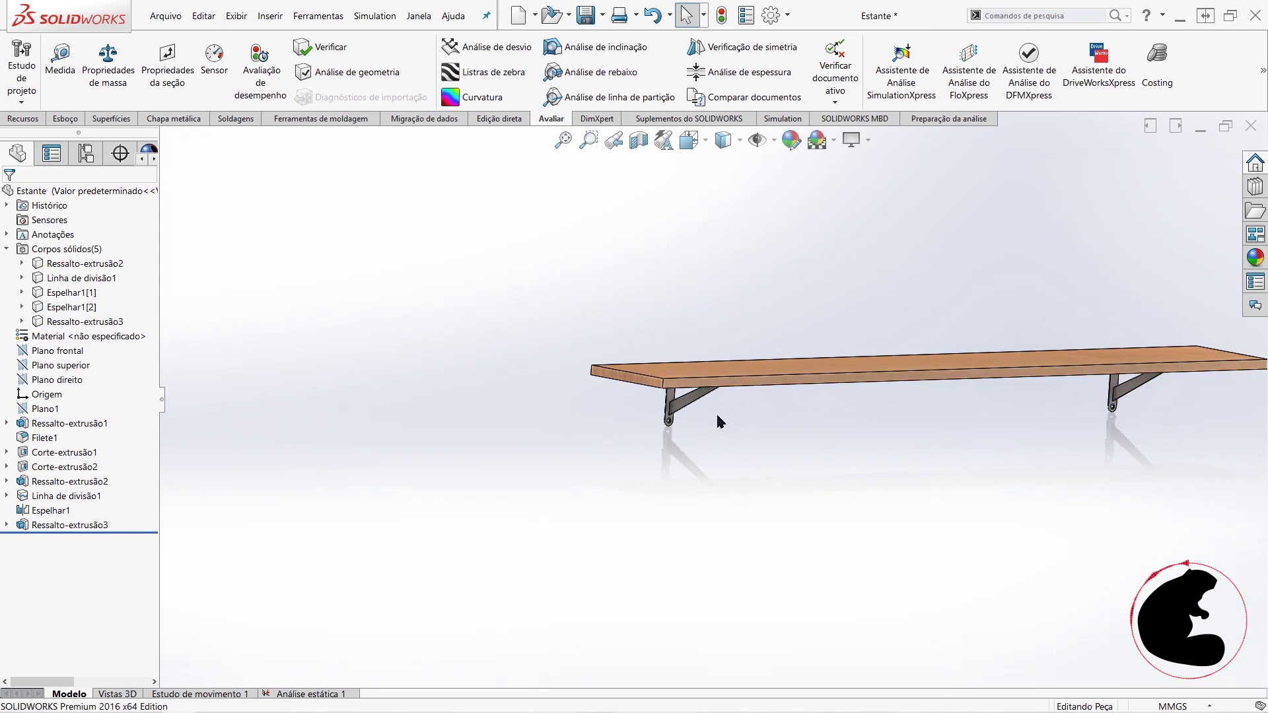
middle_click_drag(737, 444, 782, 475)
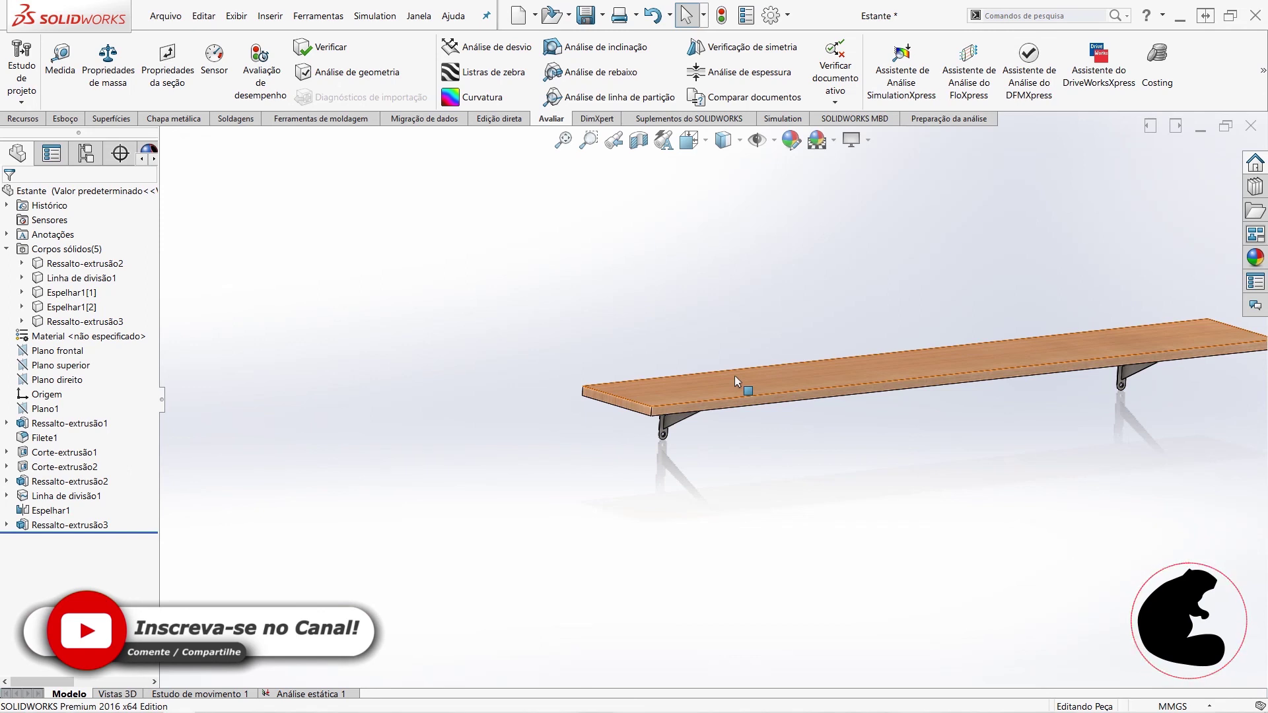
Step: View the bracket from below, save the Estante part, and switch to Análise estática 1
scroll(726, 426, "up", 2)
scroll(758, 393, "down", 3)
mouse_move(758, 393)
middle_mouse_down()
mouse_move(764, 462)
mouse_move(829, 368)
middle_mouse_up()
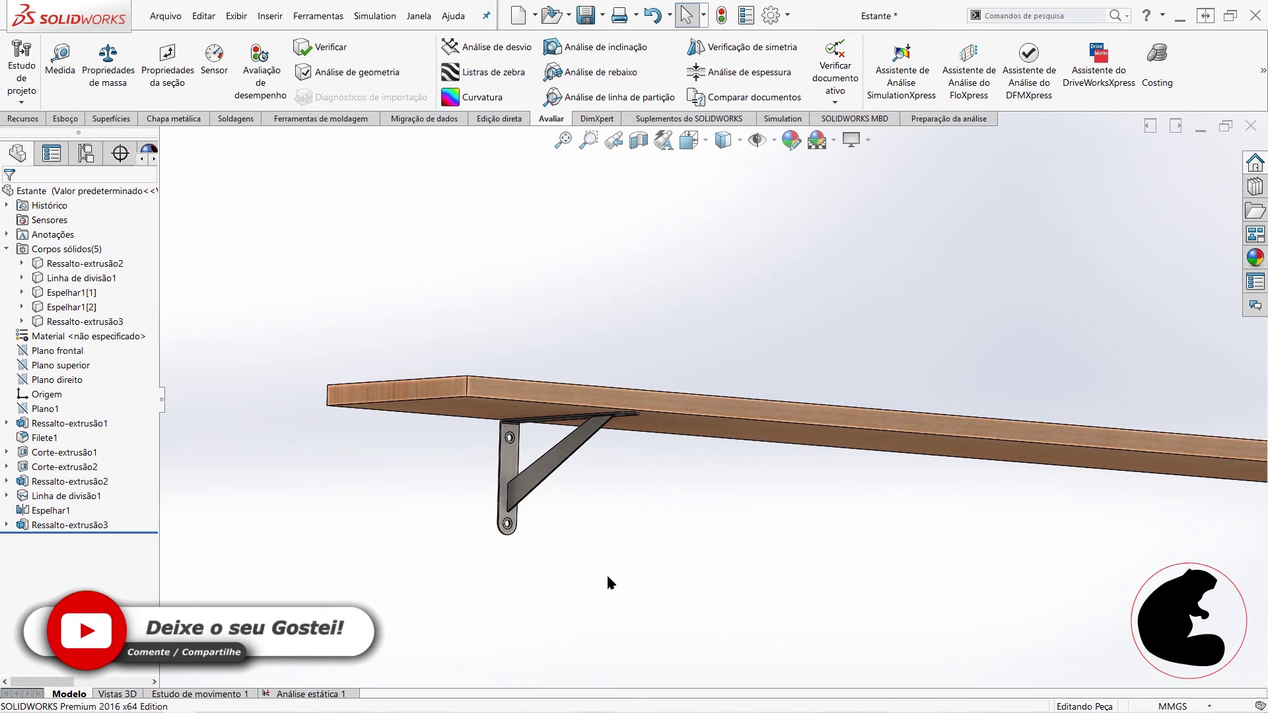
scroll(549, 579, "up", 2)
mouse_move(835, 521)
middle_mouse_down()
mouse_move(786, 481)
mouse_move(747, 495)
mouse_move(790, 468)
mouse_move(773, 519)
mouse_move(775, 489)
mouse_move(774, 502)
middle_mouse_up()
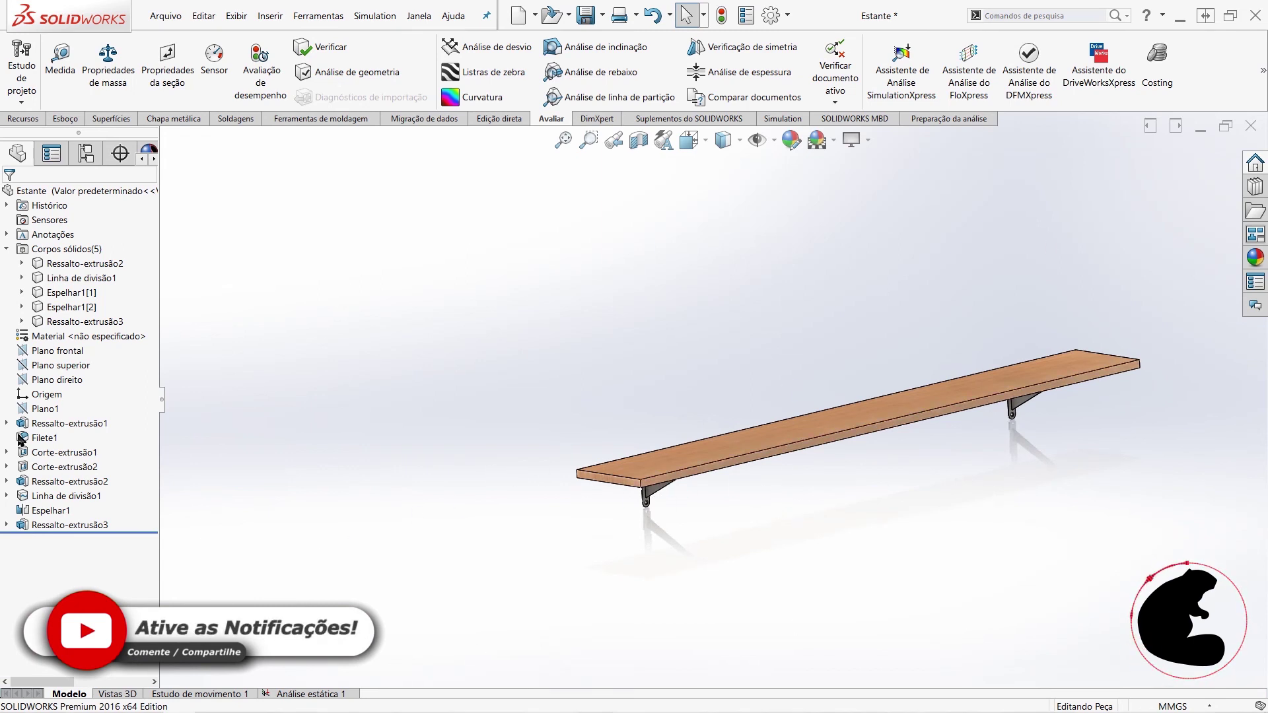
left_click(586, 15)
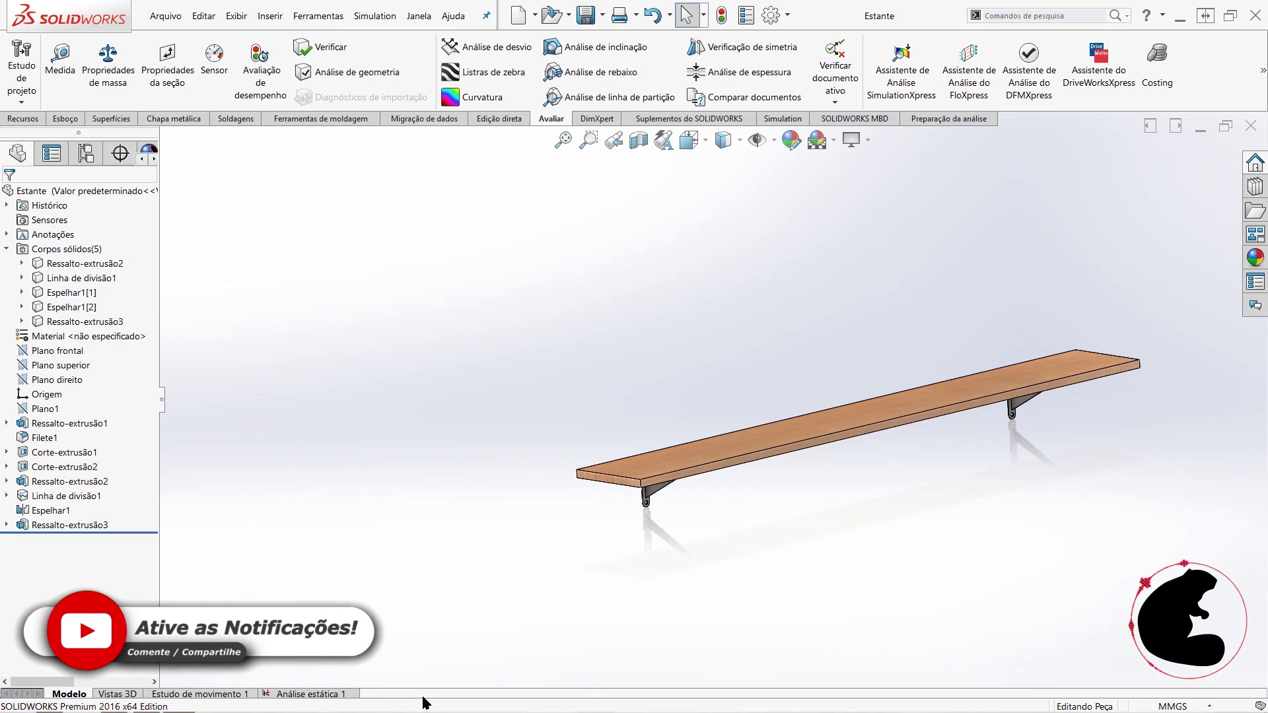
left_click(309, 695)
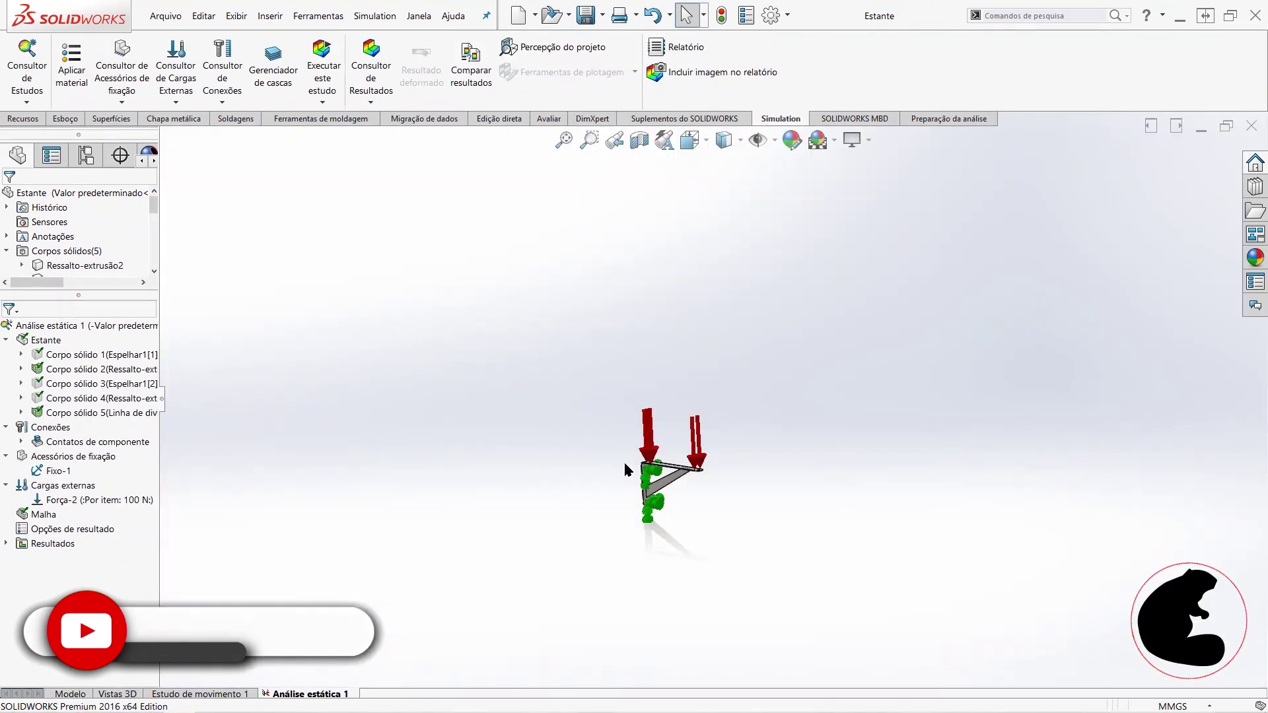
Step: Expand Resultados and display the Tensão1 von Mises stress plot of the bracket
left_click(650, 465)
mouse_move(654, 462)
middle_mouse_down()
mouse_move(810, 432)
mouse_move(622, 418)
middle_mouse_up()
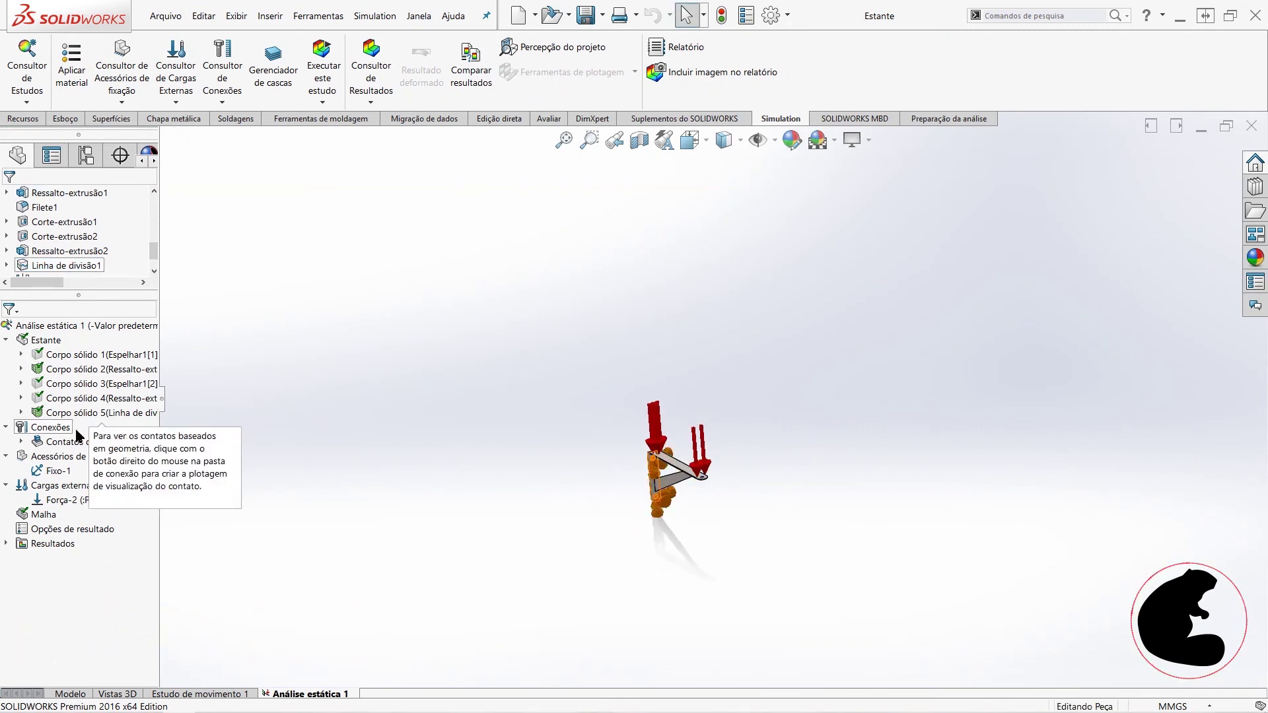
left_click(901, 437)
middle_click_drag(594, 526, 603, 501)
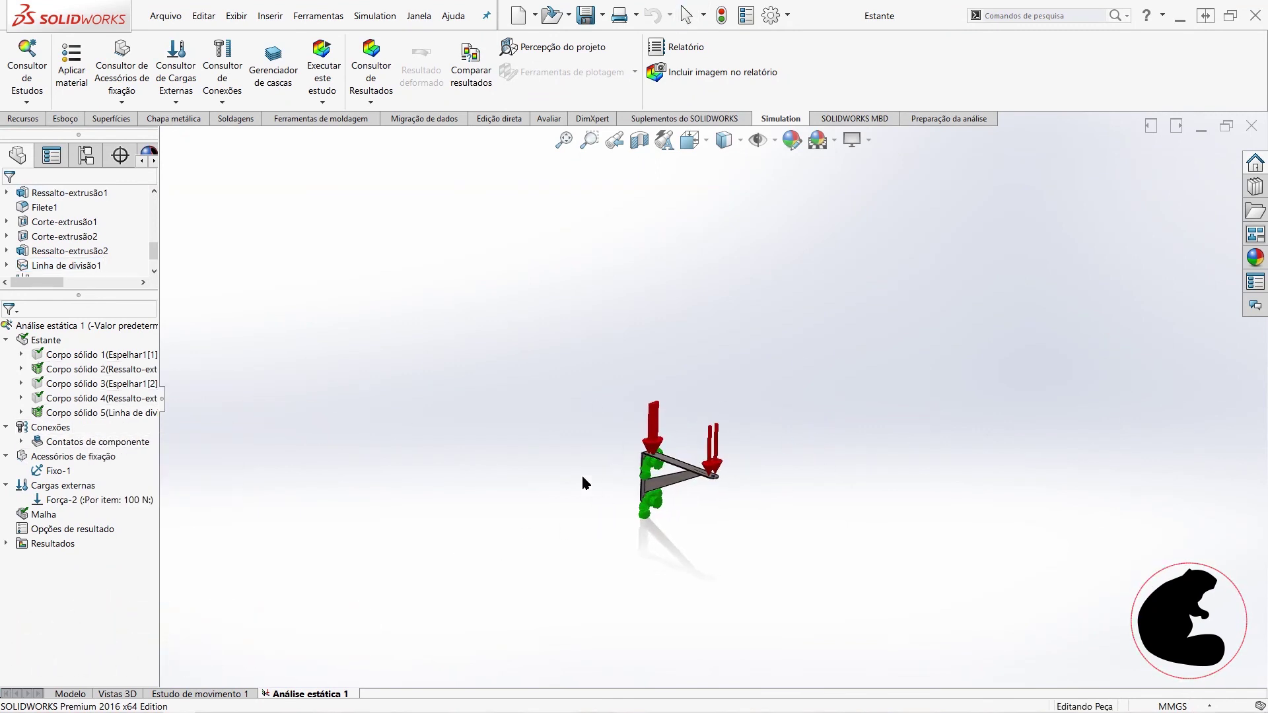
left_click(5, 543)
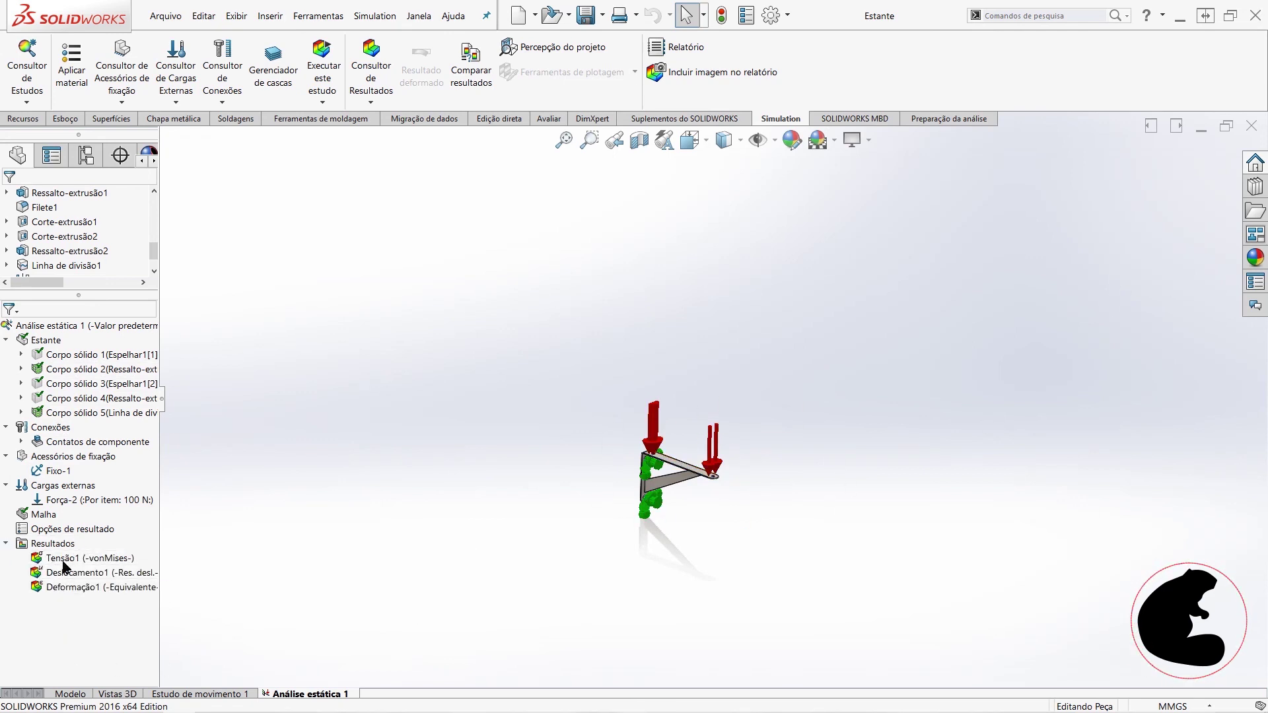
right_click(62, 556)
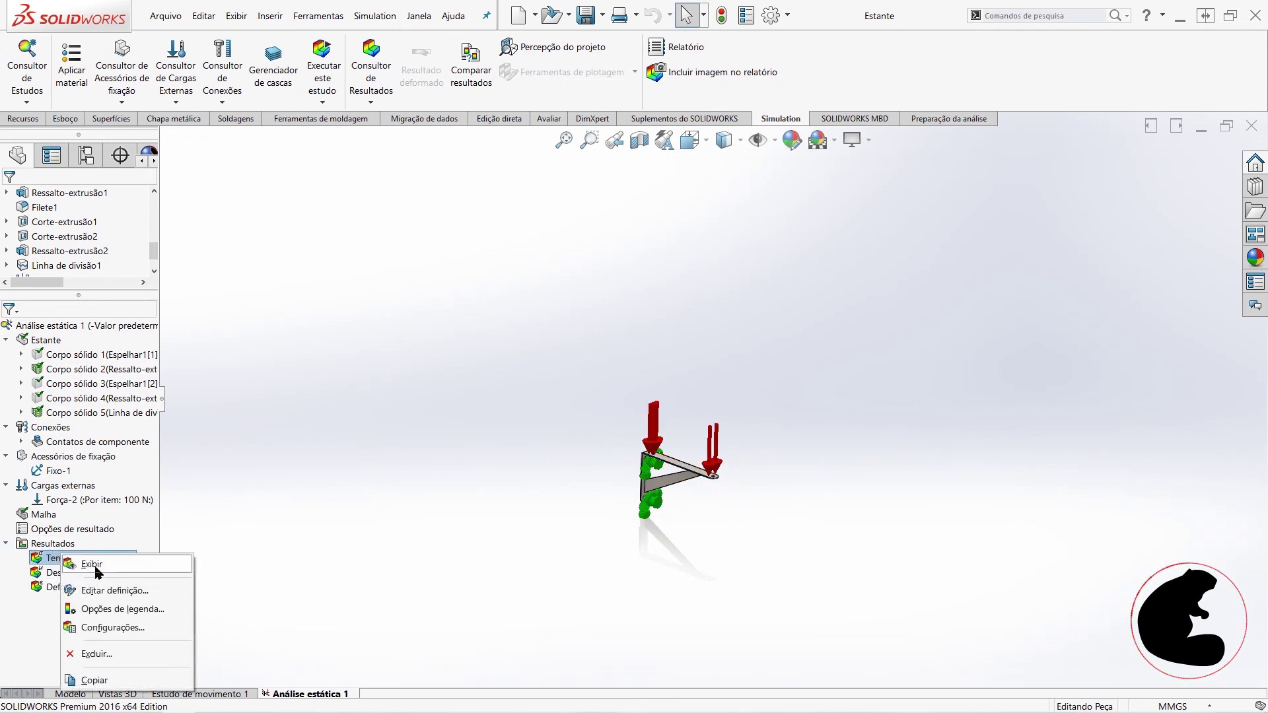
left_click(92, 564)
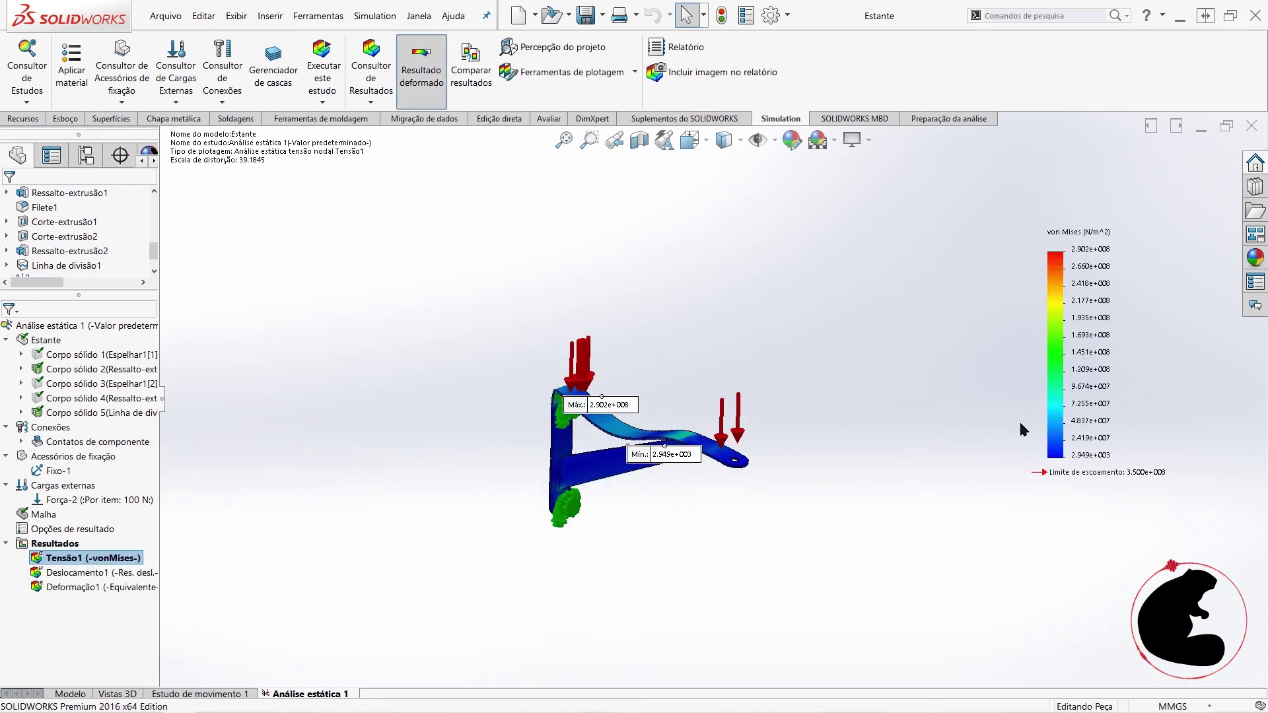
Step: Display the Deslocamento1 and Deformação1 plots, showing the strain on the deformed shape
right_click(93, 573)
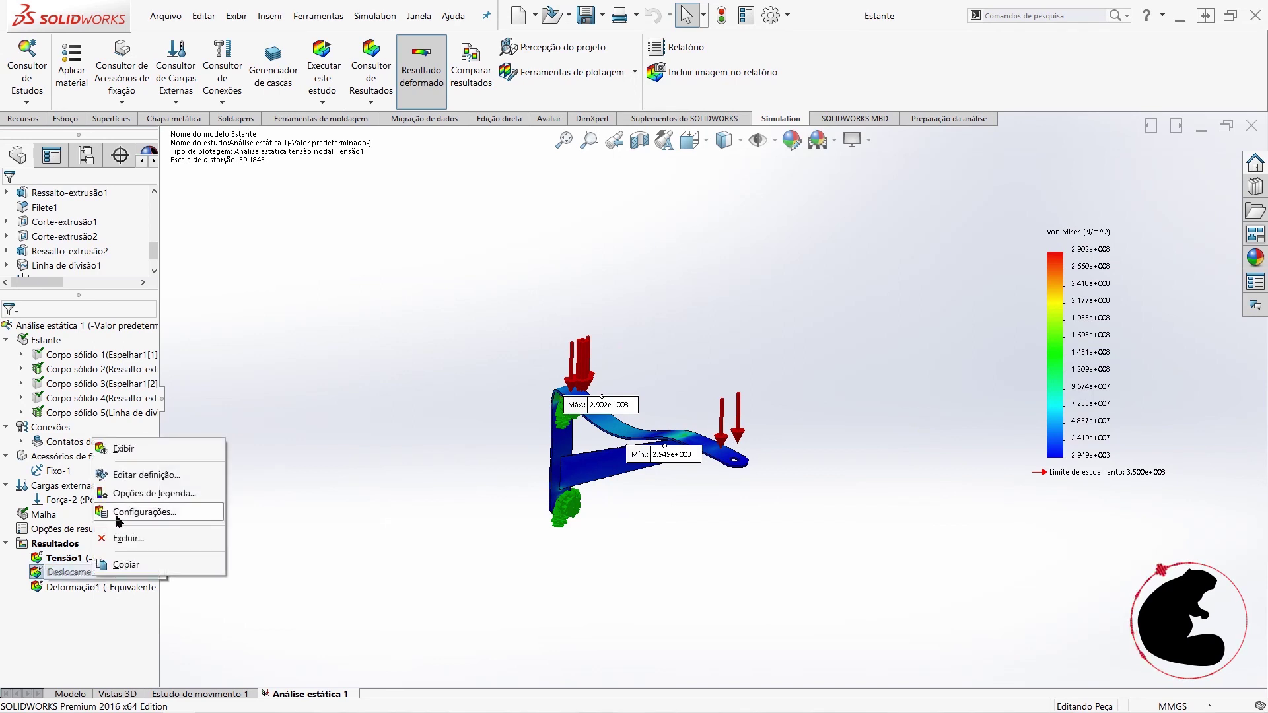
left_click(127, 446)
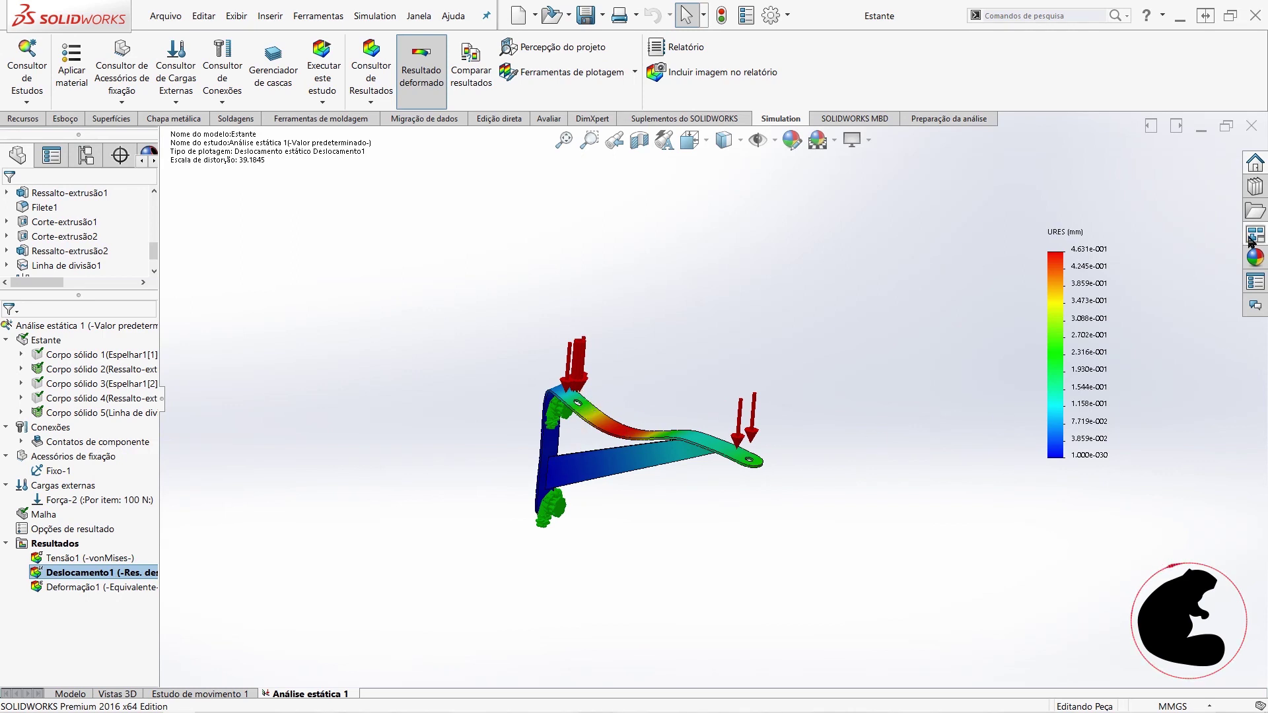
right_click(90, 587)
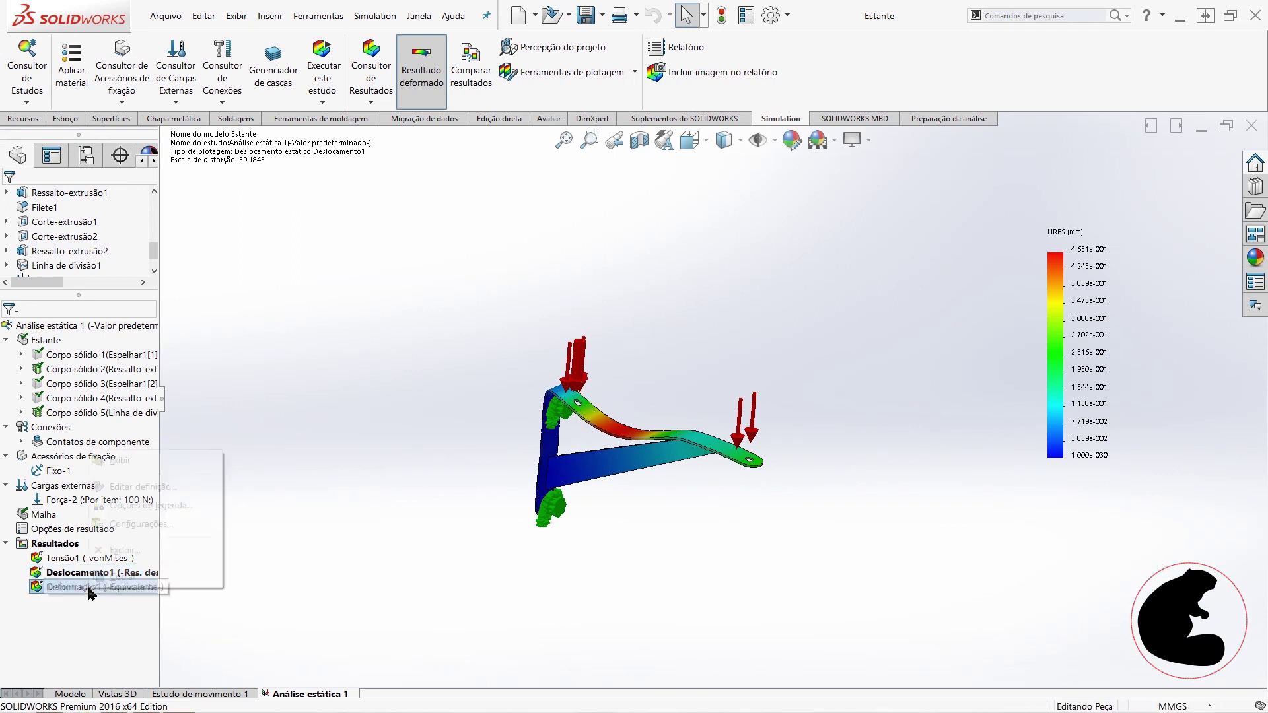
left_click(119, 462)
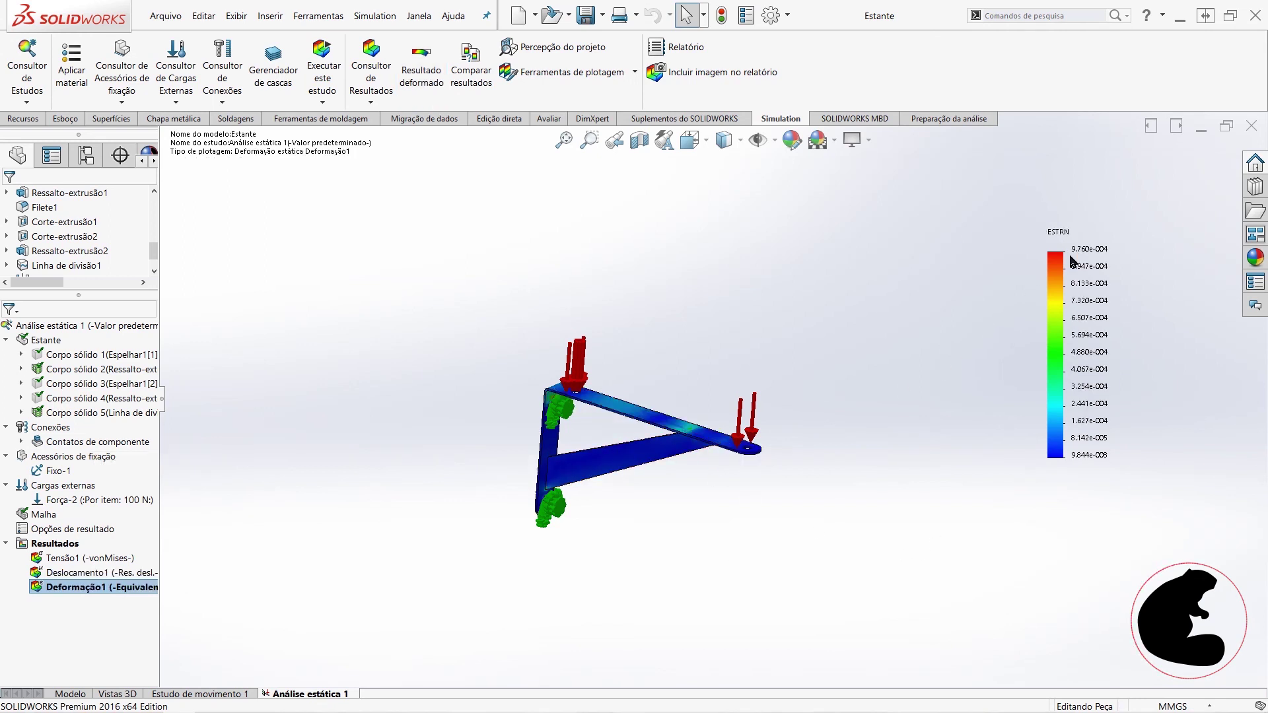
left_click(421, 66)
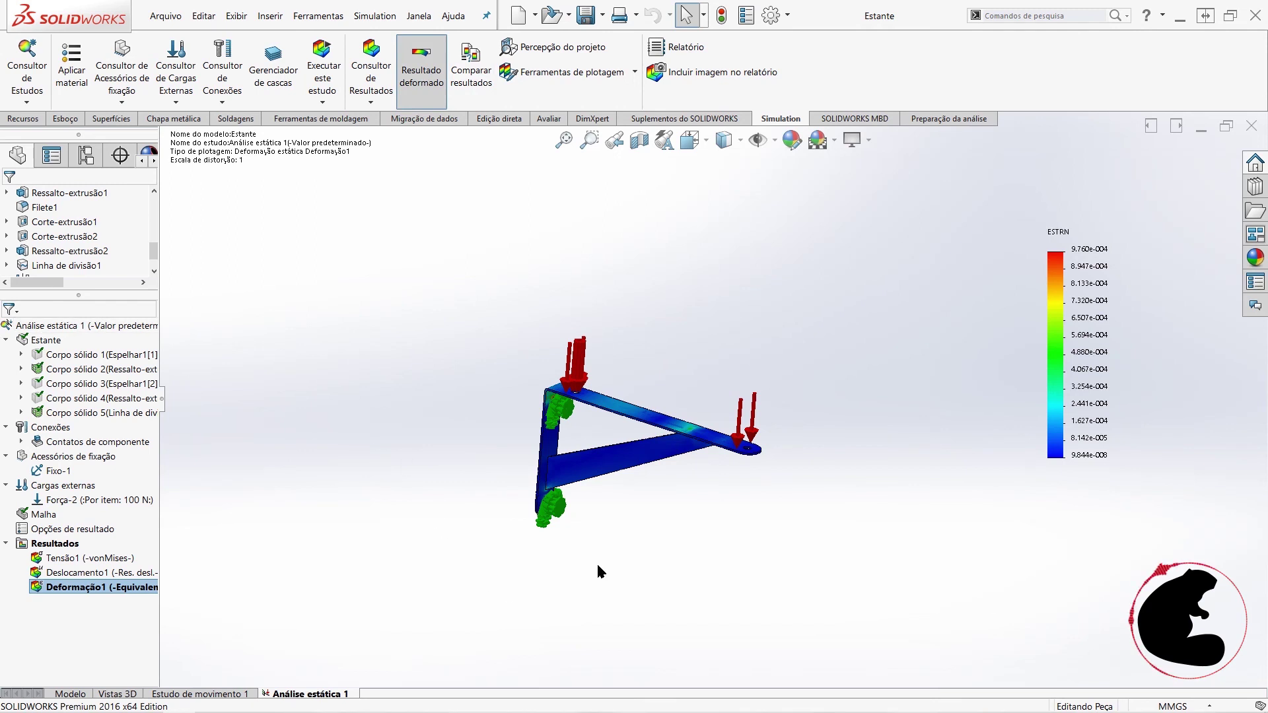
mouse_move(810, 518)
middle_mouse_down()
mouse_move(782, 430)
mouse_move(803, 508)
middle_mouse_up()
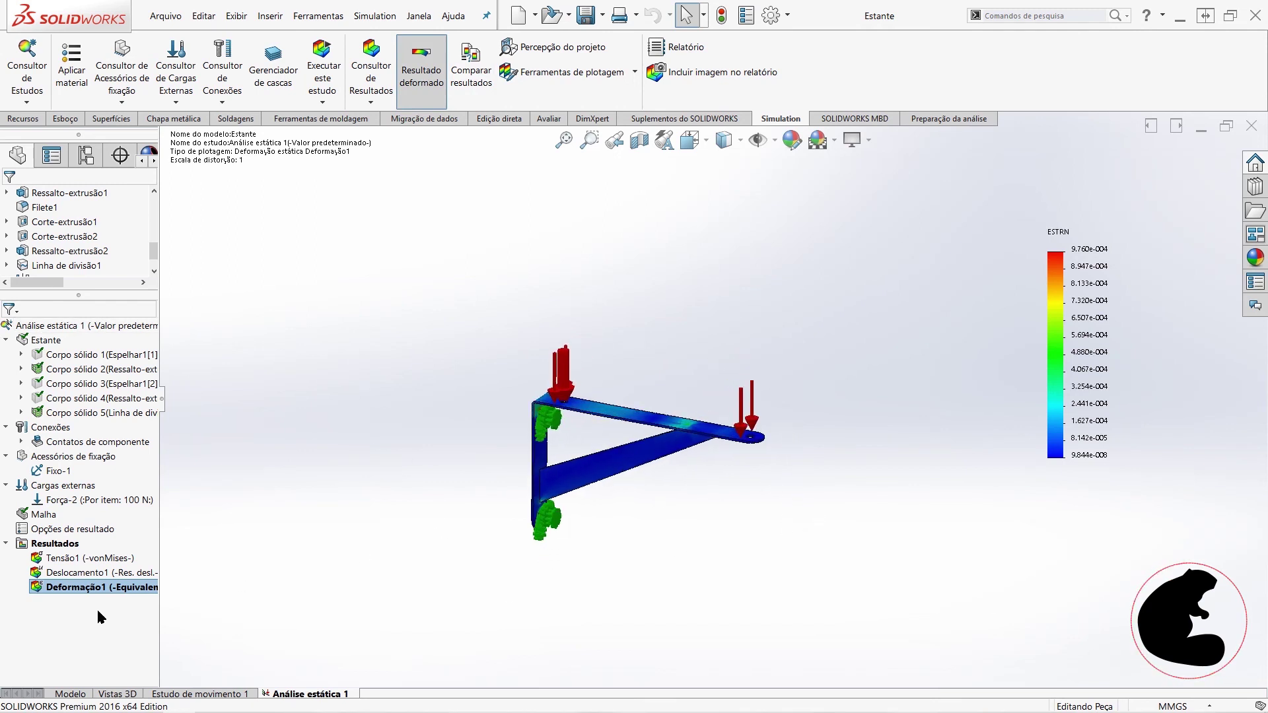
left_click(57, 558)
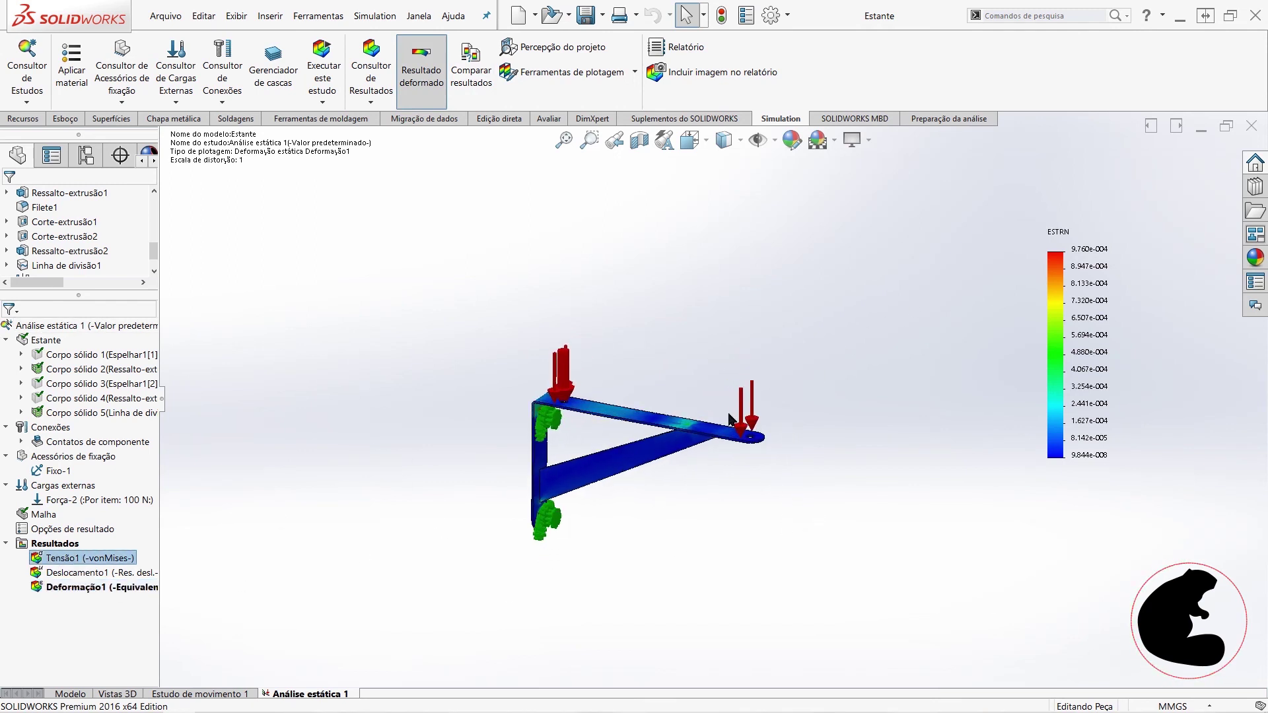